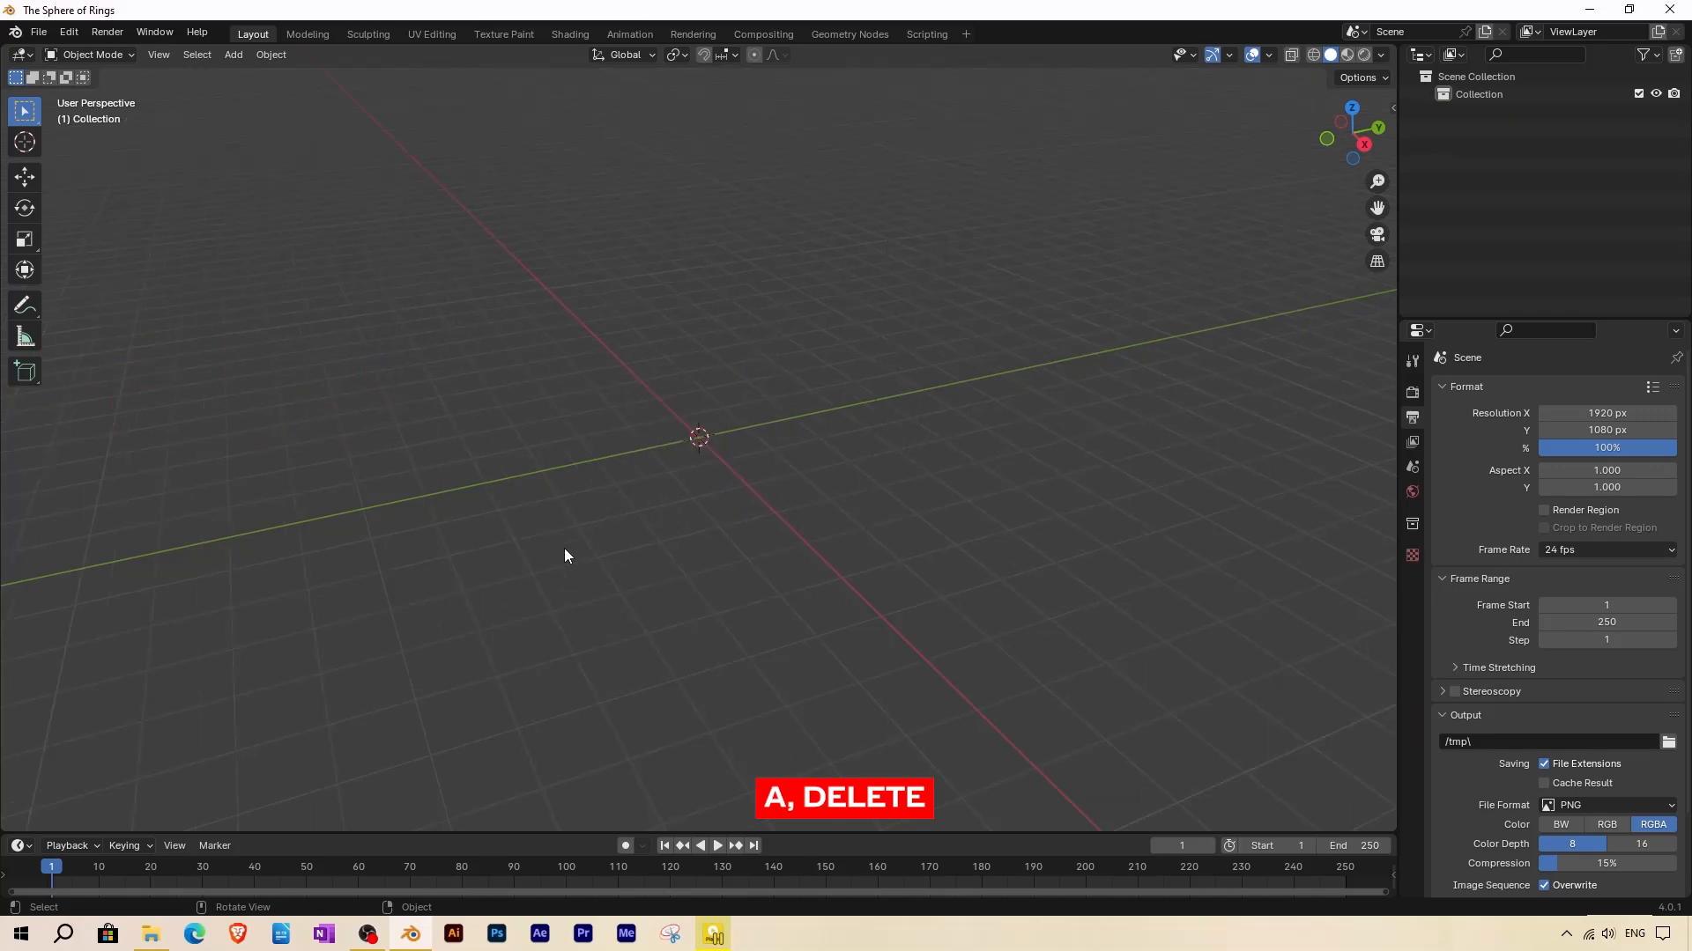
Split the 3D viewport horizontally and turn the lower area into a Geometry Node Editor.
{"action": "left_click_drag", "start_coordinate": [4, 827], "coordinate": [9, 295]}
{"action": "left_click", "coordinate": [21, 307]}
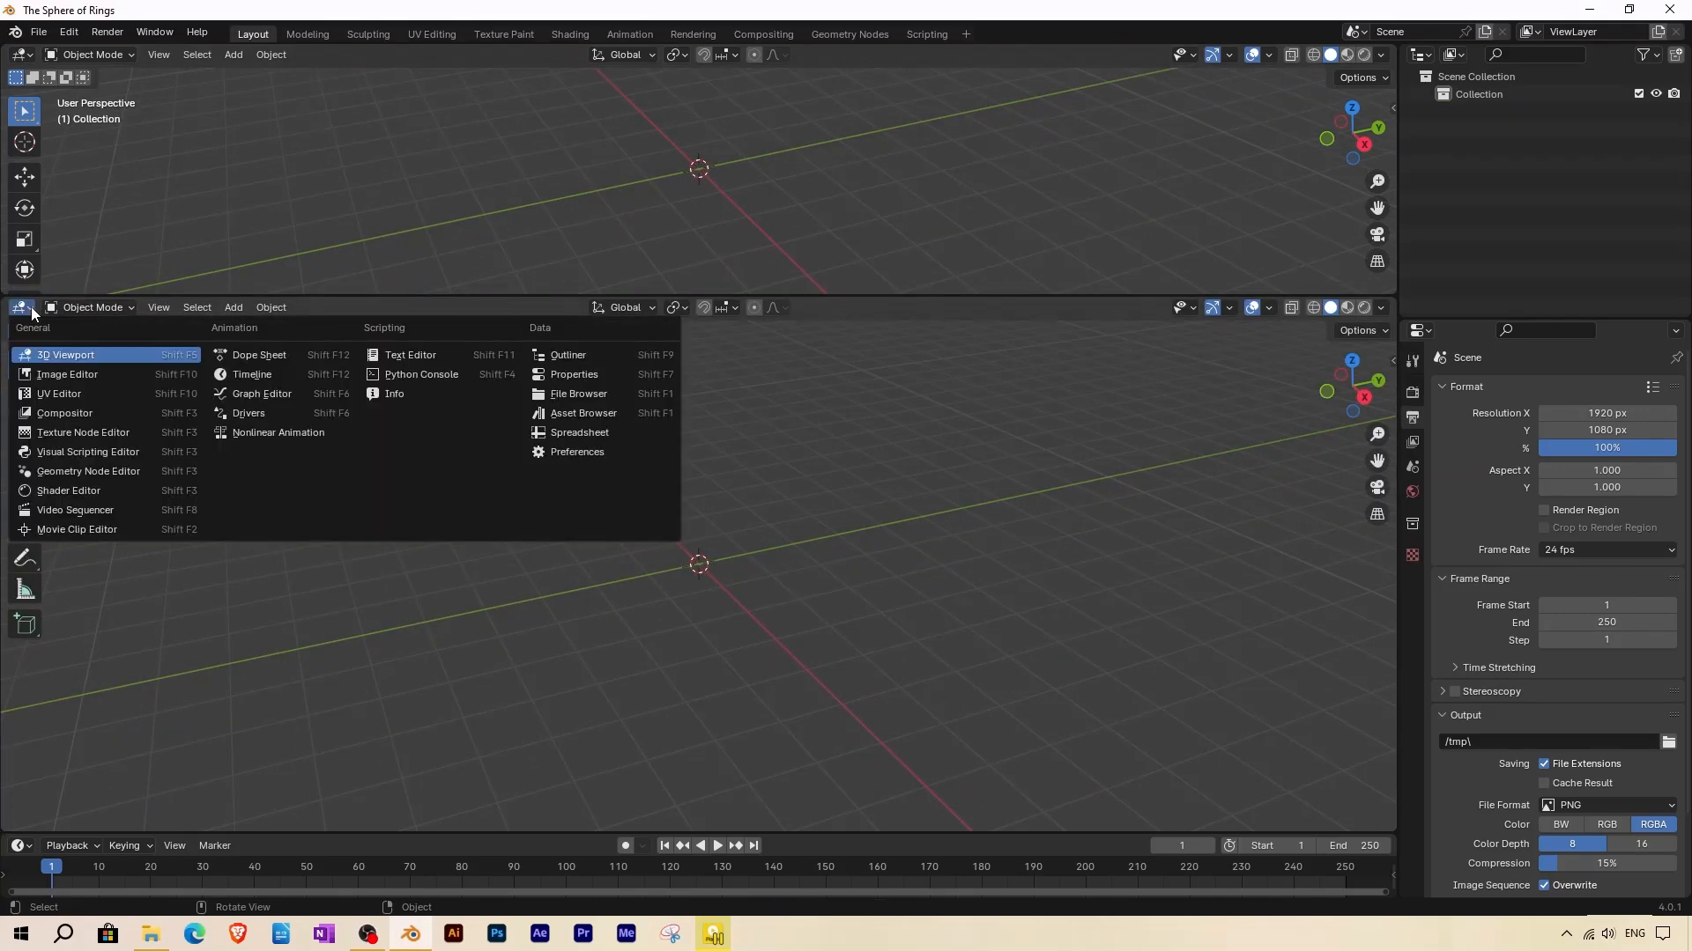
{"action": "left_click", "coordinate": [76, 472]}
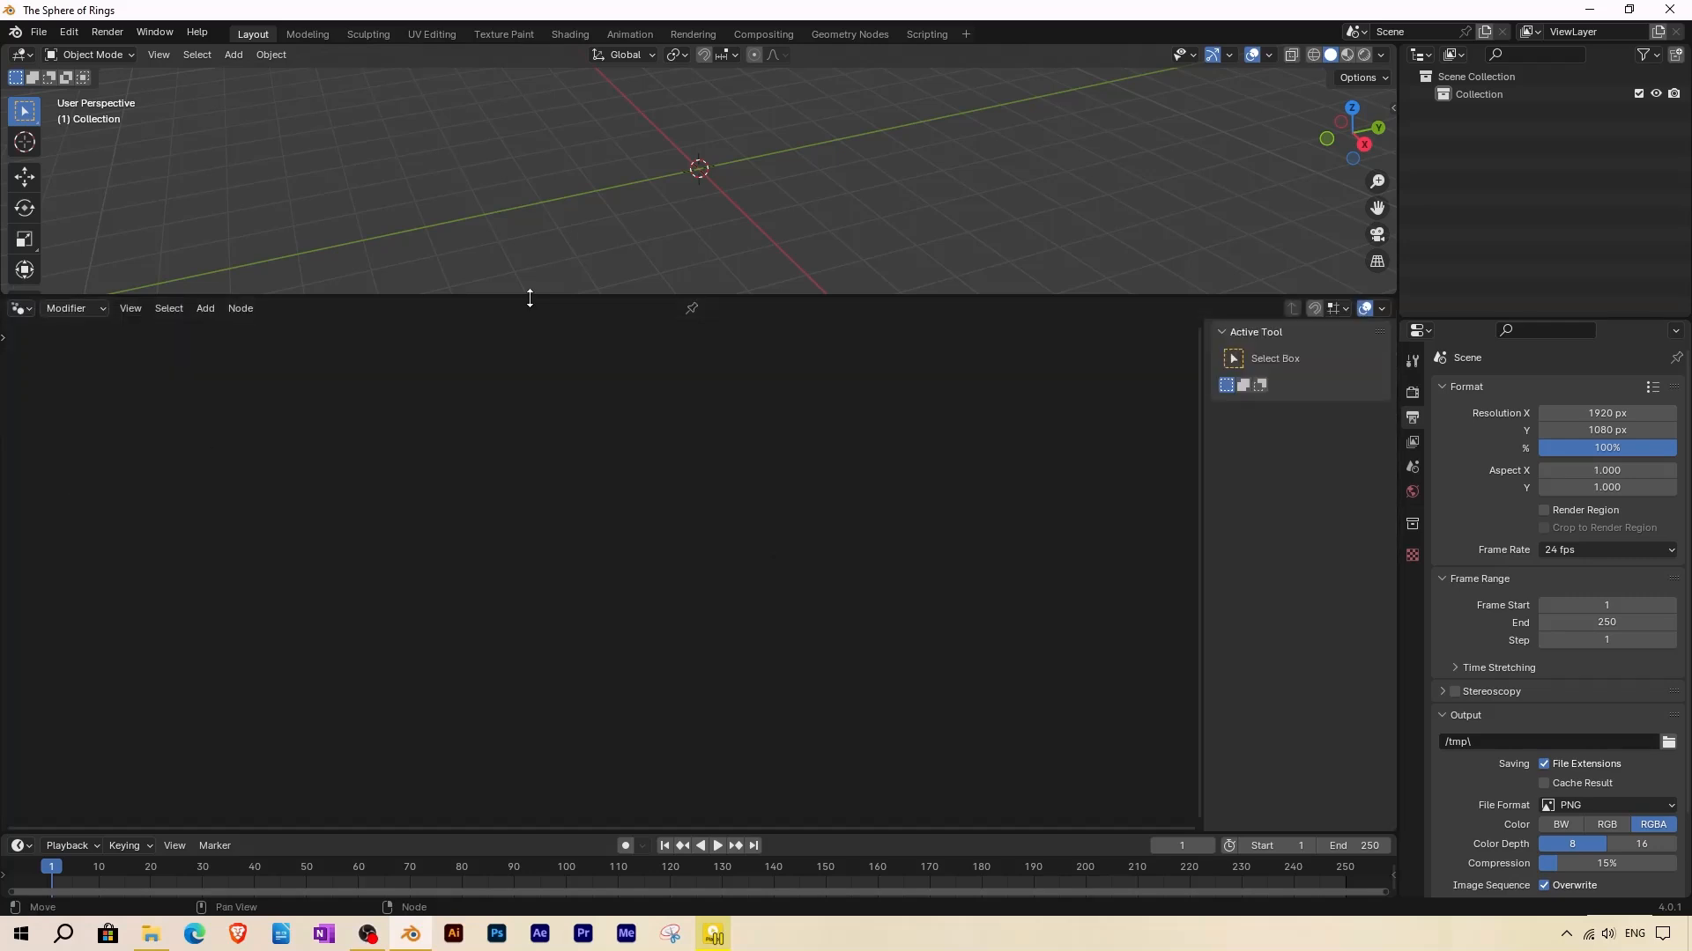
Add an ico sphere mesh to the empty scene.
{"action": "left_click", "coordinate": [233, 54]}
{"action": "mouse_move", "coordinate": [240, 74]}
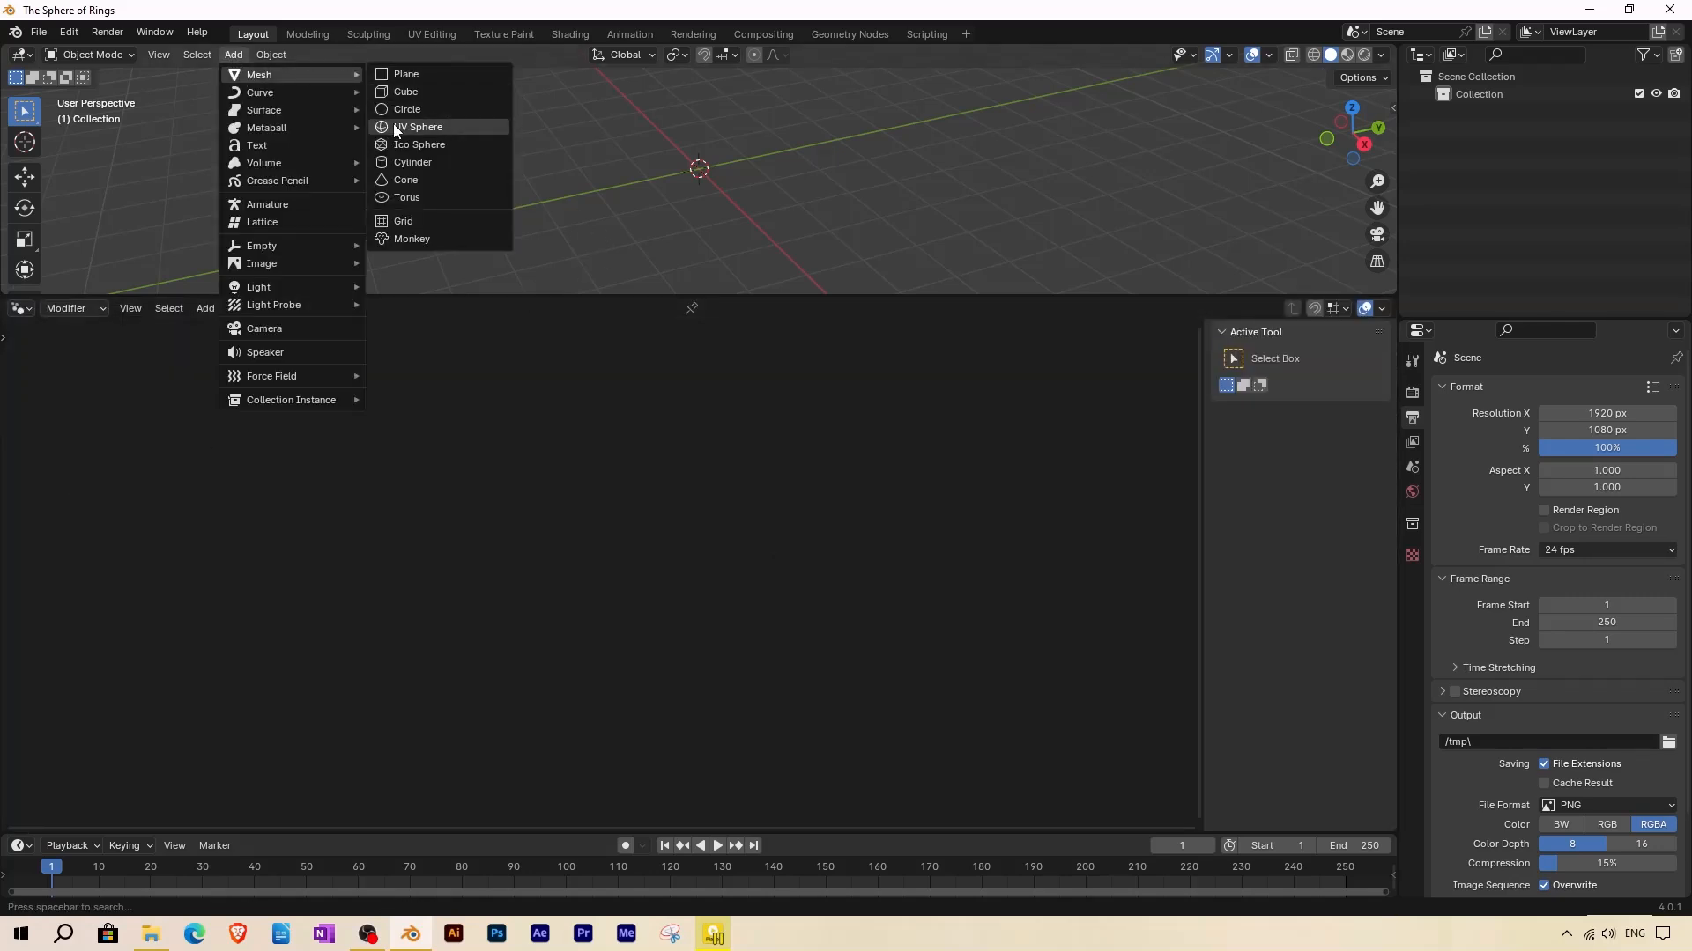
{"action": "left_click", "coordinate": [397, 148]}
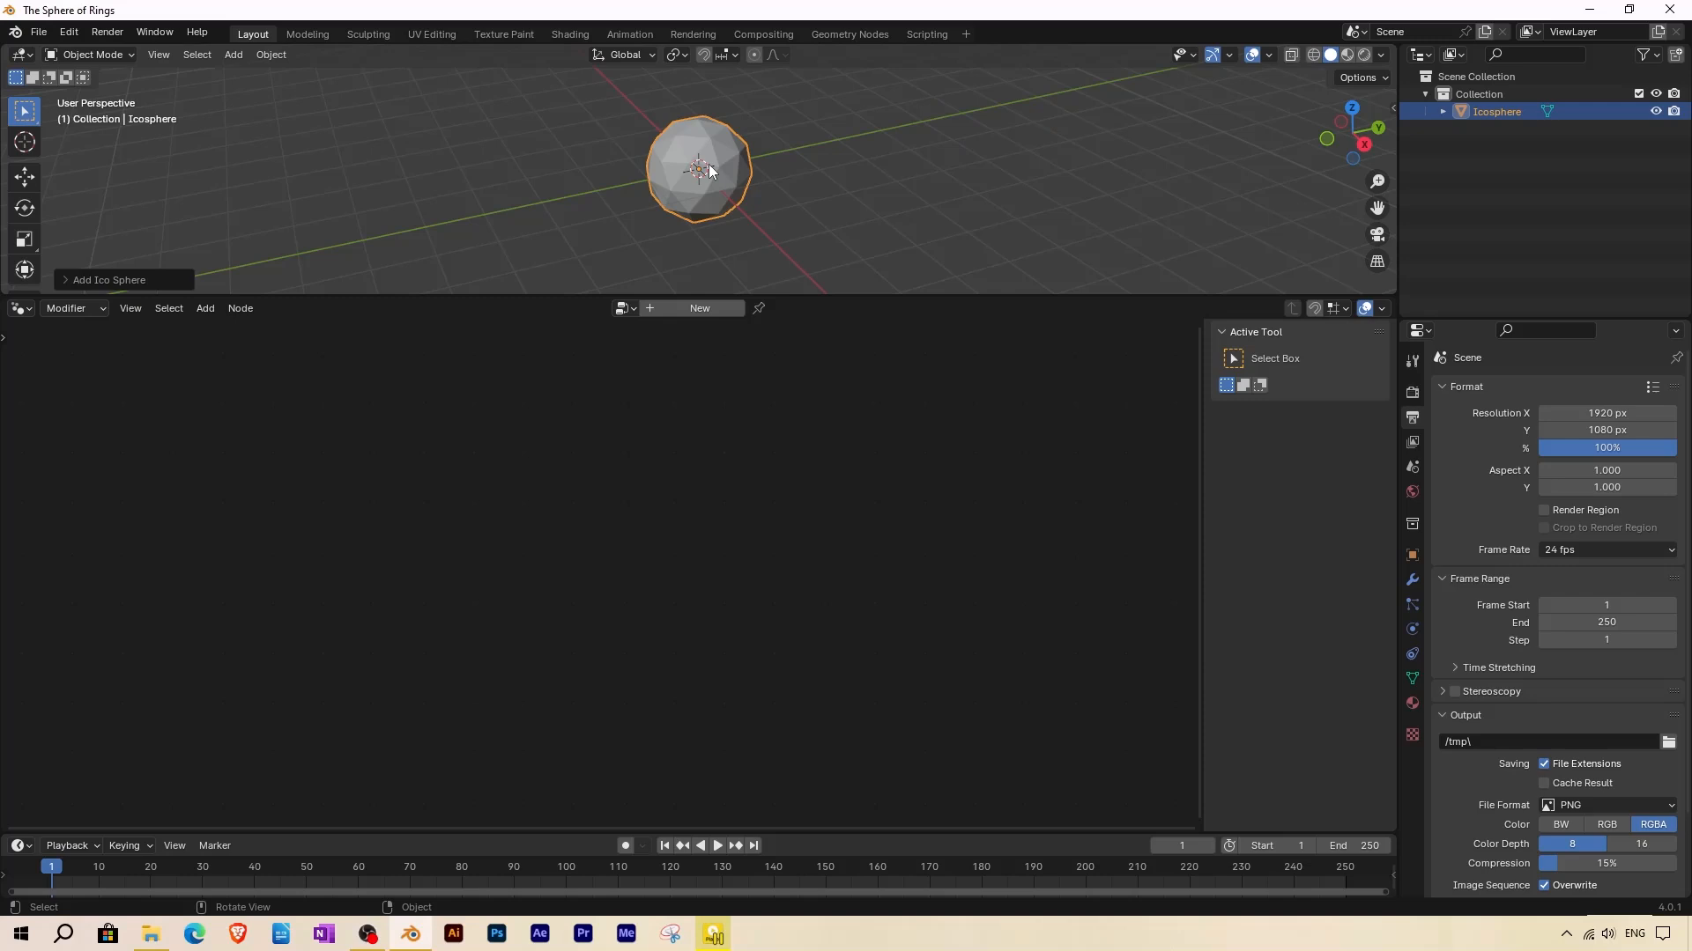
Create a new geometry node tree on the icosphere and name it "The Sphere of Rings".
{"action": "left_click", "coordinate": [694, 309]}
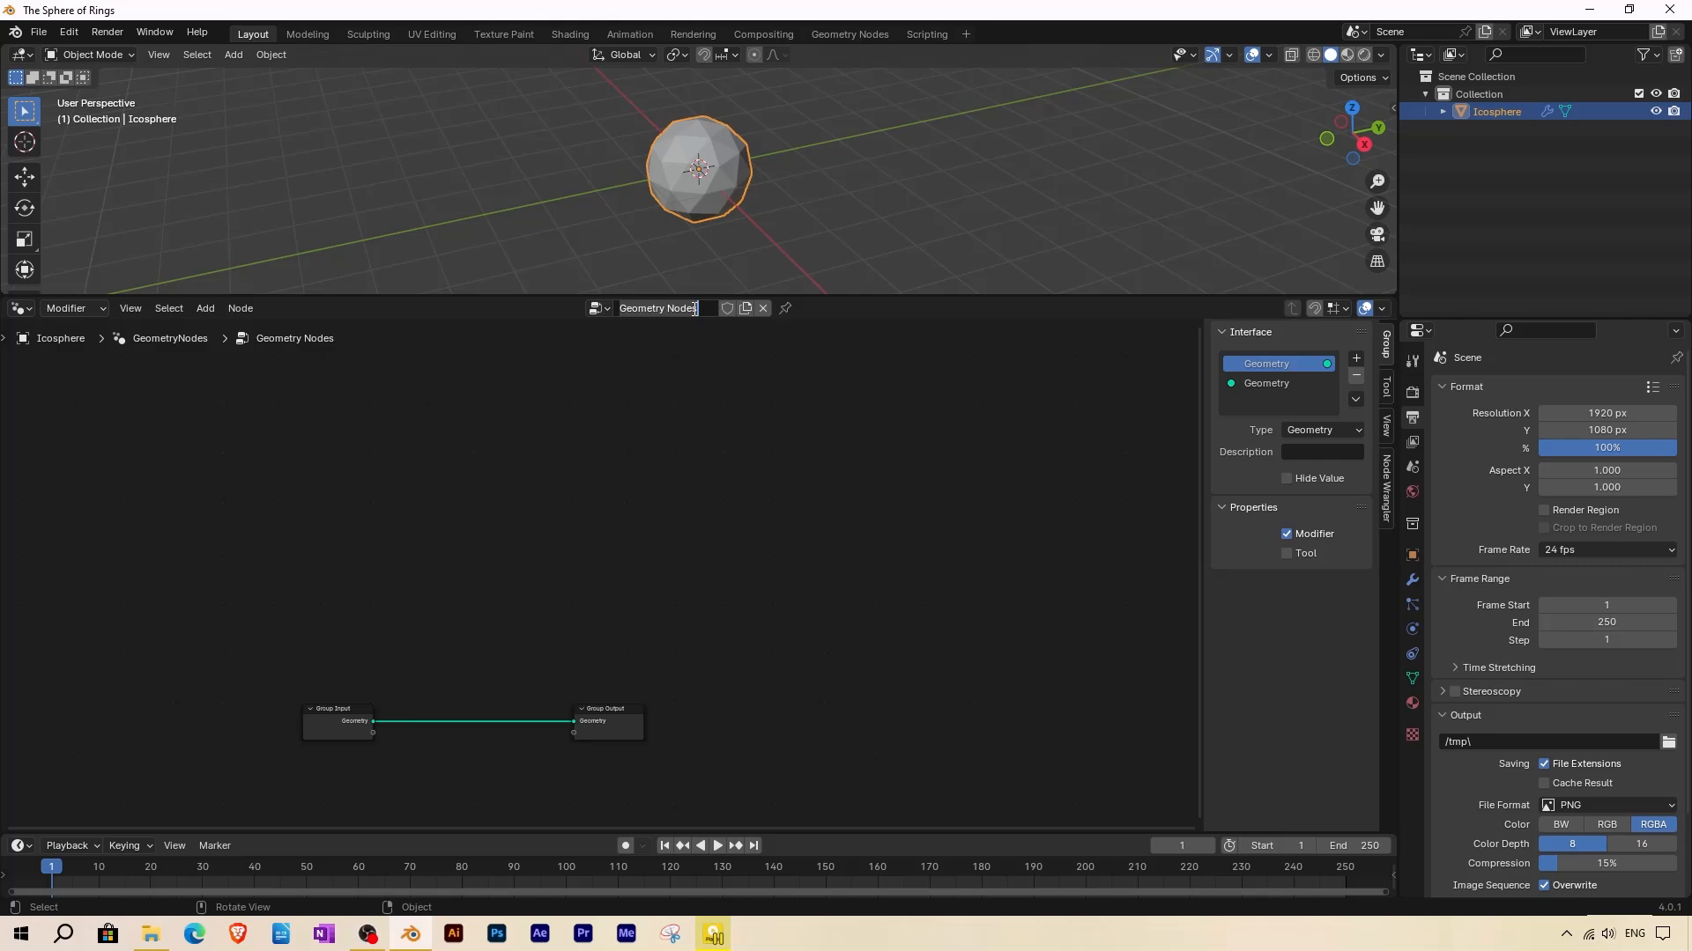
{"action": "type", "text": "The Sphere of Rings"}
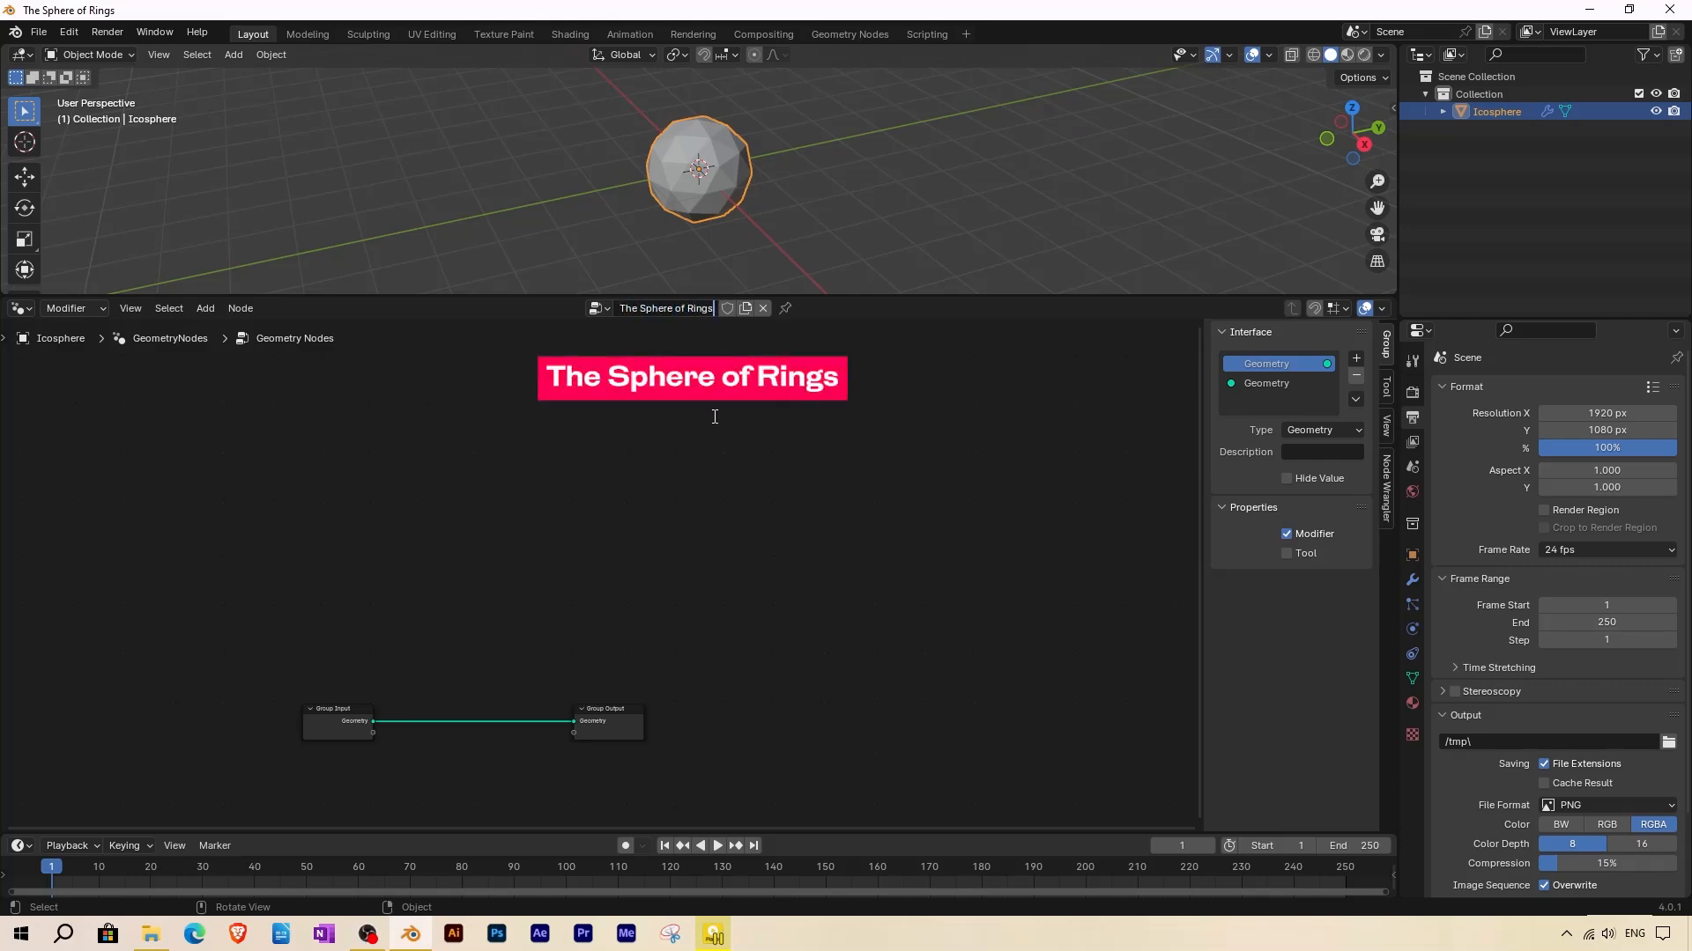
{"action": "key", "text": "Return"}
{"action": "key", "text": "Home"}
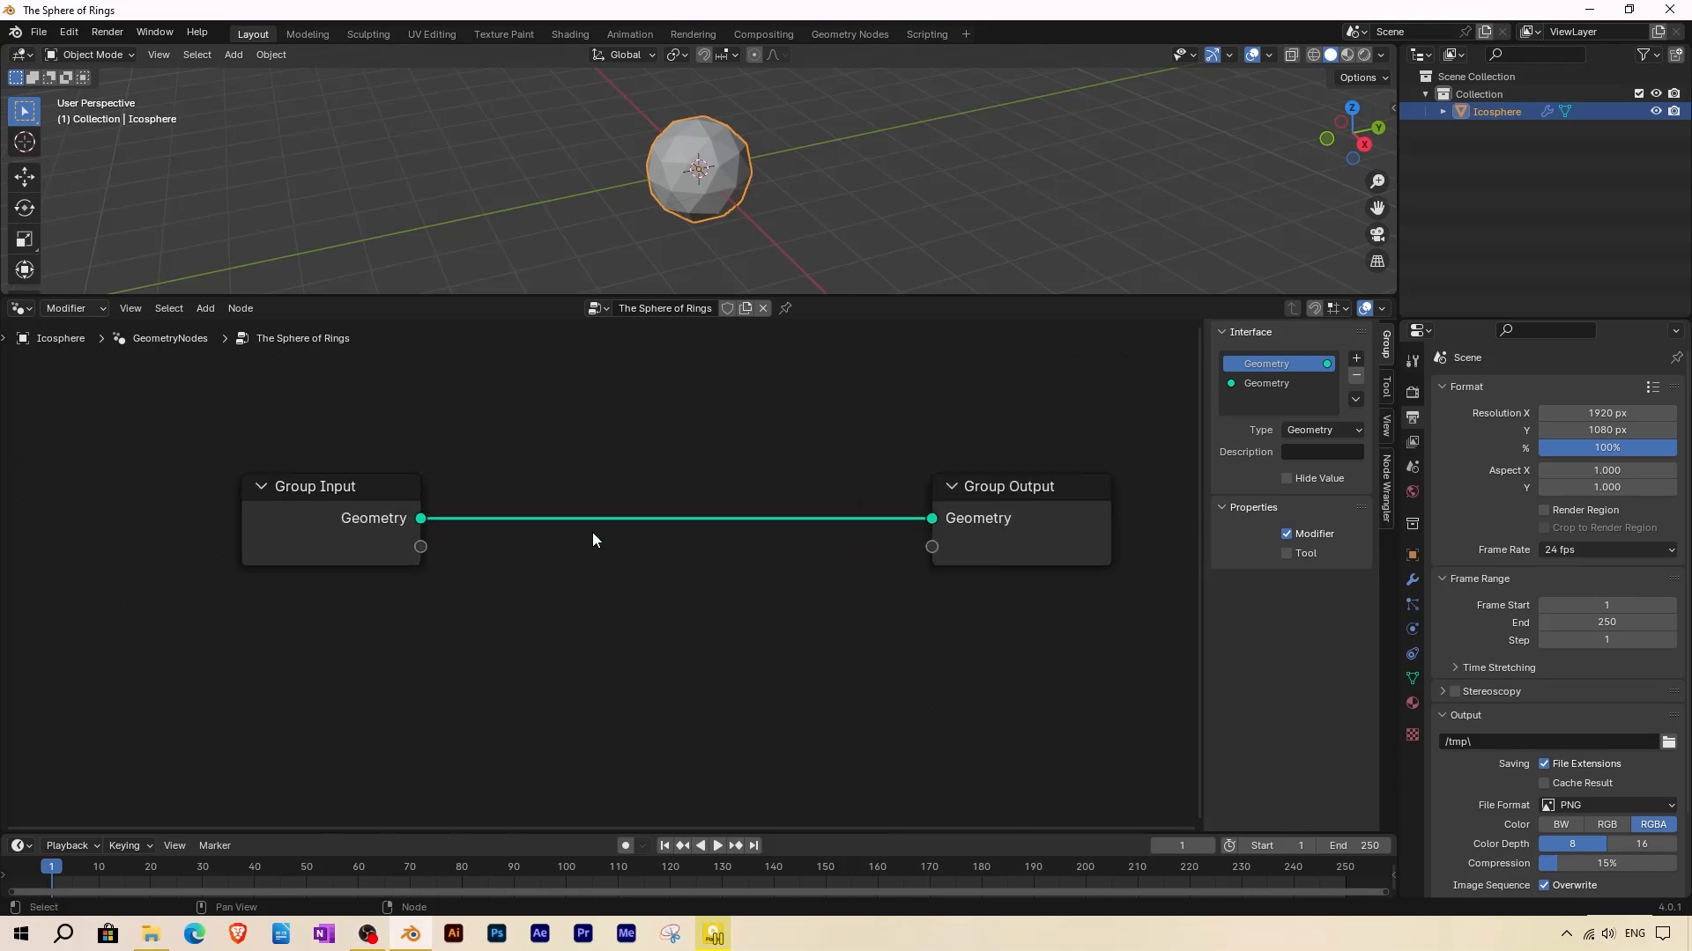
{"action": "scroll", "coordinate": [688, 171], "scroll_direction": "up", "scroll_amount": 2}
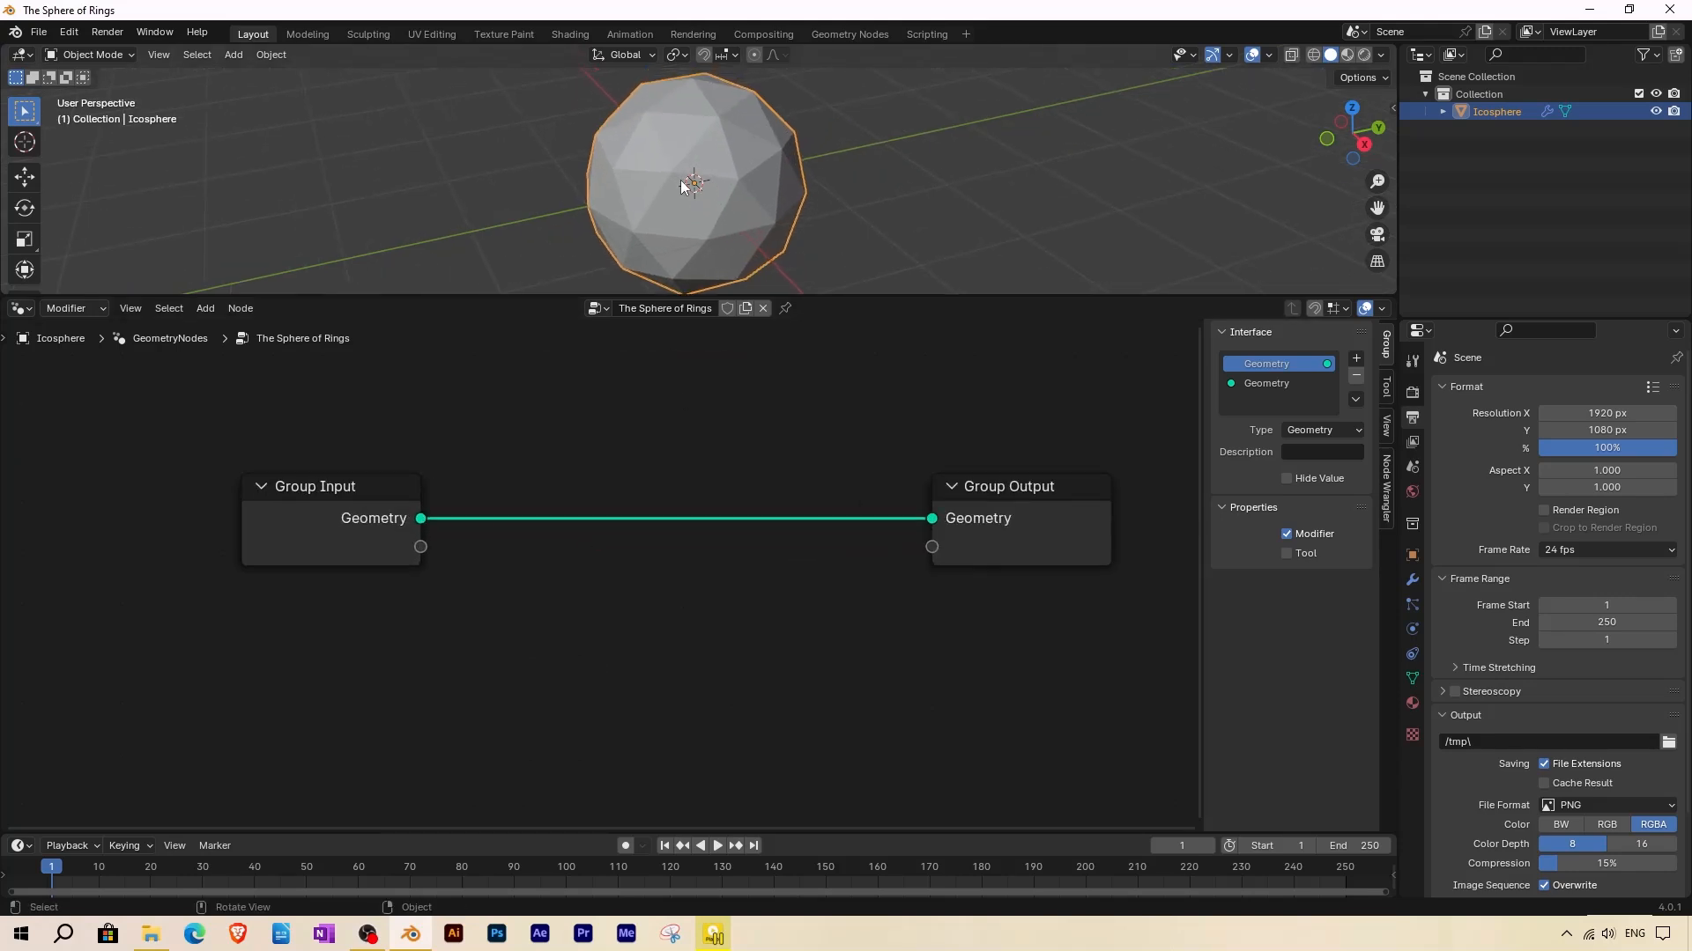
Insert a Dual Mesh node between Group Input and Group Output.
{"action": "left_click", "coordinate": [206, 307]}
{"action": "mouse_move", "coordinate": [236, 447]}
{"action": "mouse_move", "coordinate": [409, 505]}
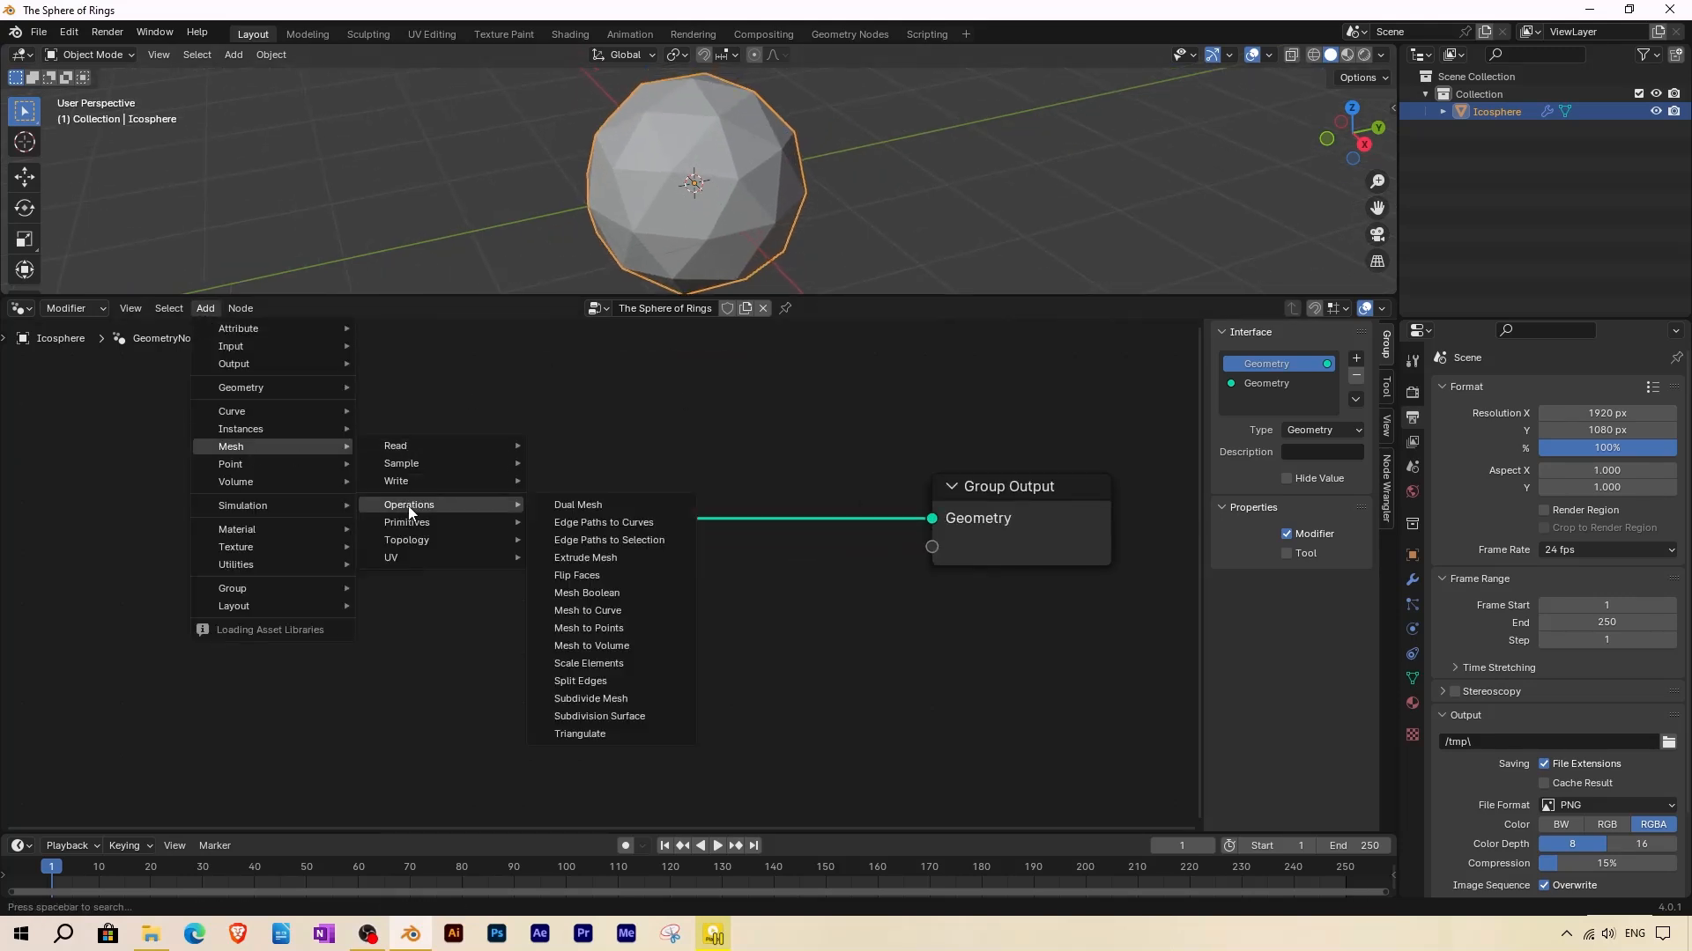
{"action": "left_click", "coordinate": [578, 509]}
{"action": "left_click", "coordinate": [597, 502]}
{"action": "scroll", "coordinate": [699, 157], "scroll_direction": "up", "scroll_amount": 2}
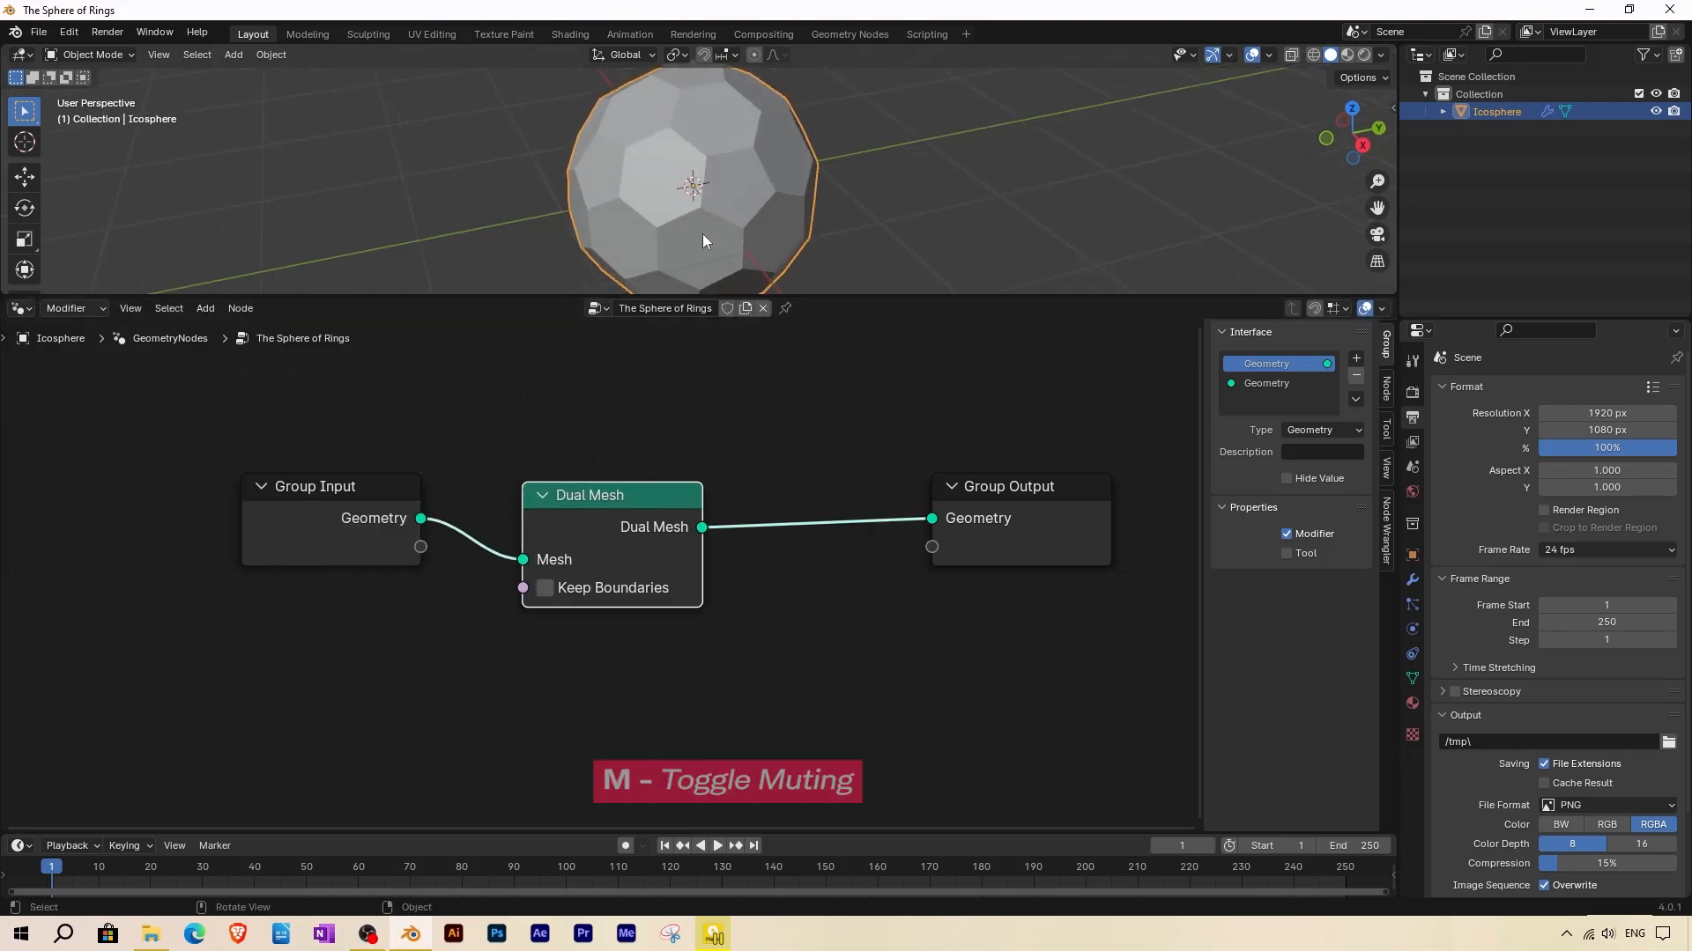
Mute the Dual Mesh node and annotate a hexagon around one vertex of the icosphere.
{"action": "key", "text": "m"}
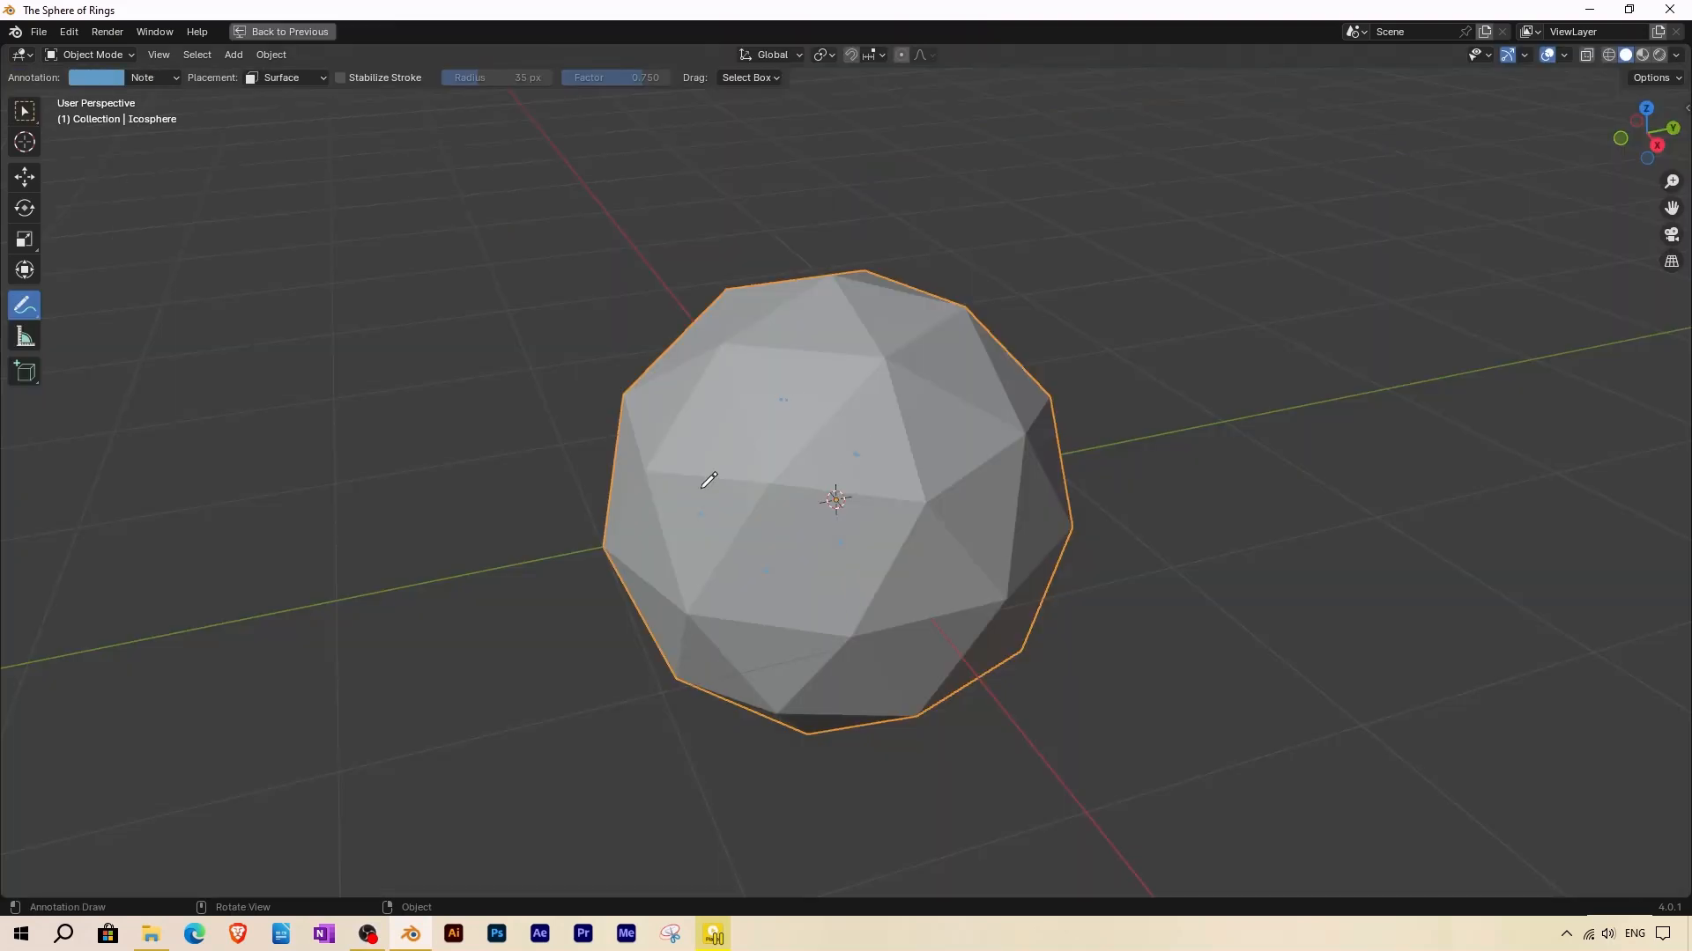
{"action": "mouse_move", "coordinate": [784, 400]}
{"action": "left_mouse_down"}
{"action": "mouse_move", "coordinate": [722, 432]}
{"action": "mouse_move", "coordinate": [704, 511]}
{"action": "mouse_move", "coordinate": [838, 543]}
{"action": "mouse_move", "coordinate": [868, 449]}
{"action": "mouse_move", "coordinate": [797, 401]}
{"action": "left_mouse_up"}
{"action": "middle_click_drag", "start_coordinate": [797, 401], "coordinate": [835, 377]}
{"action": "mouse_move", "coordinate": [909, 511]}
{"action": "left_mouse_down"}
{"action": "mouse_move", "coordinate": [766, 504]}
{"action": "mouse_move", "coordinate": [793, 410]}
{"action": "left_mouse_up"}
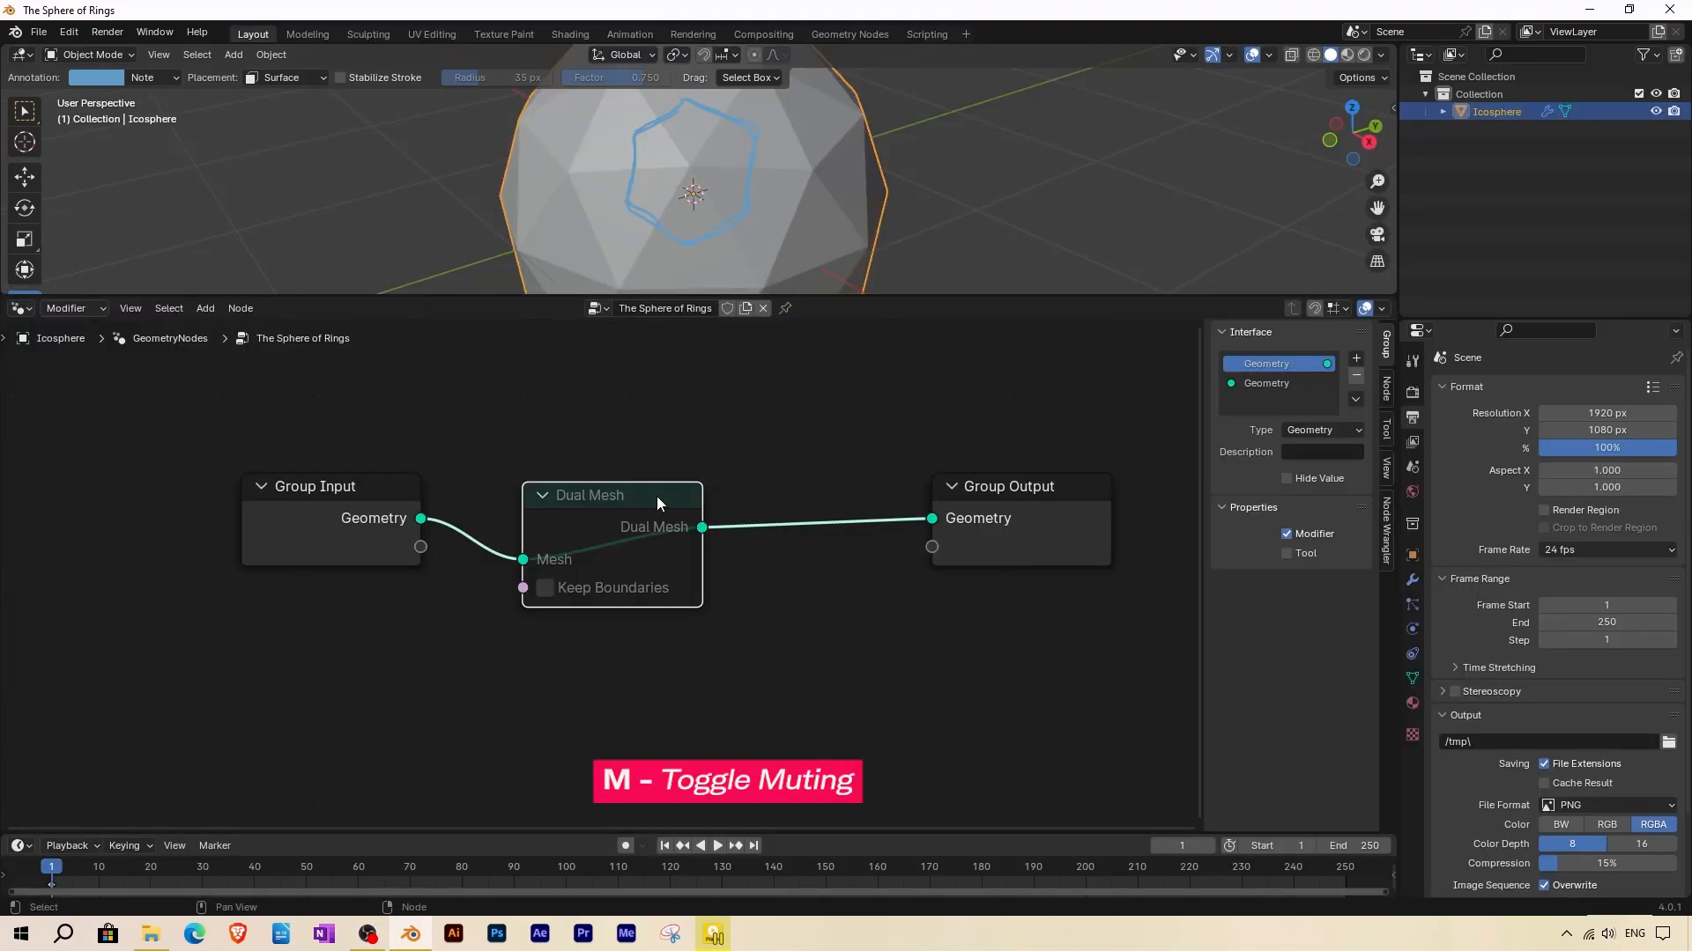
Unmute the Dual Mesh node, compare its faces with the annotated outline, and undo the annotation strokes.
{"action": "key", "text": "m"}
{"action": "mouse_move", "coordinate": [740, 207]}
{"action": "middle_mouse_down"}
{"action": "mouse_move", "coordinate": [776, 215]}
{"action": "mouse_move", "coordinate": [745, 229]}
{"action": "middle_mouse_up"}
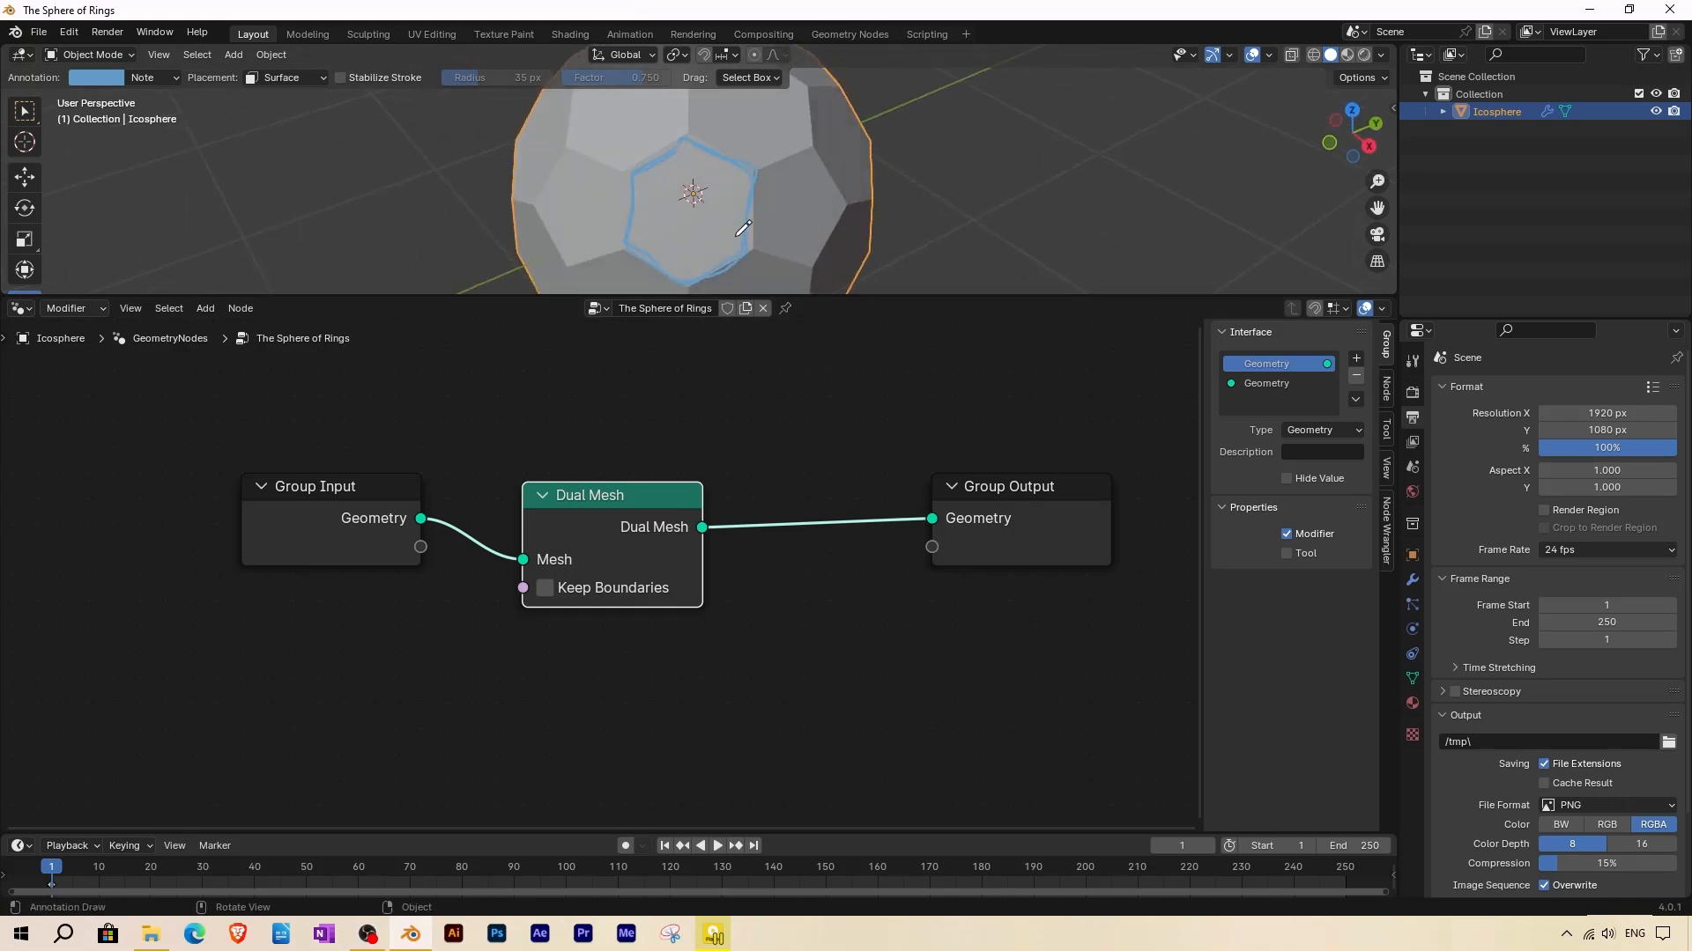
{"action": "key", "text": "ctrl+z"}
{"action": "key", "text": "ctrl+z"}
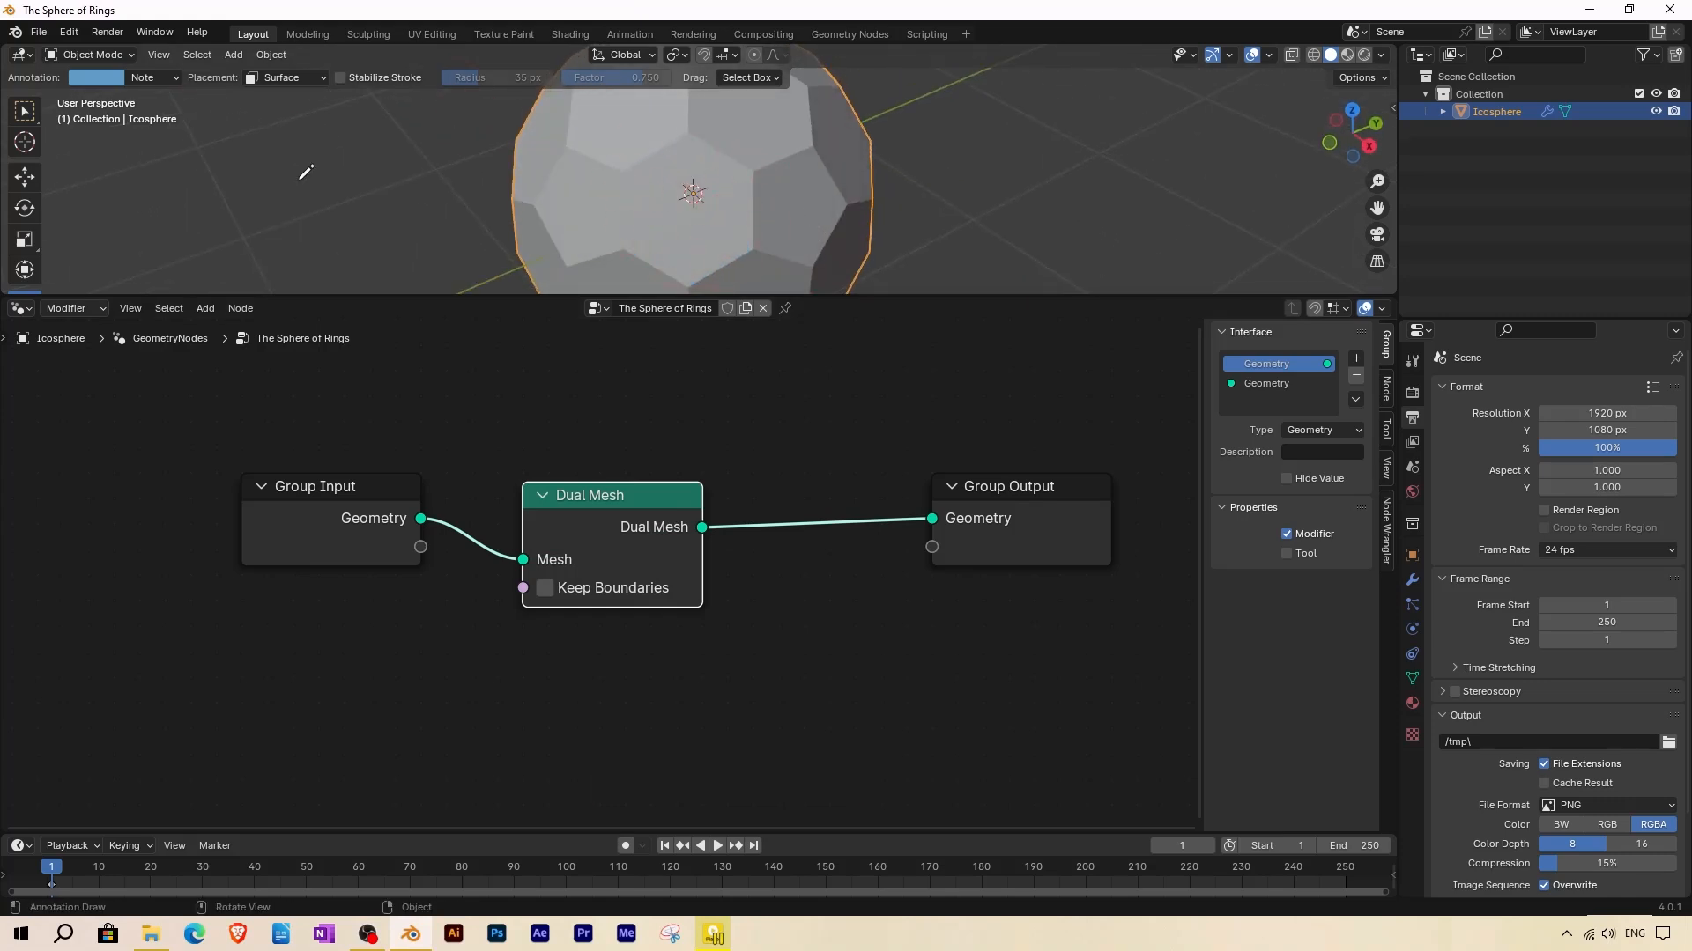
{"action": "key", "text": "ctrl+z"}
Insert a Split Edges node between Dual Mesh and Group Output.
{"action": "left_click", "coordinate": [205, 308]}
{"action": "mouse_move", "coordinate": [230, 446]}
{"action": "mouse_move", "coordinate": [350, 505]}
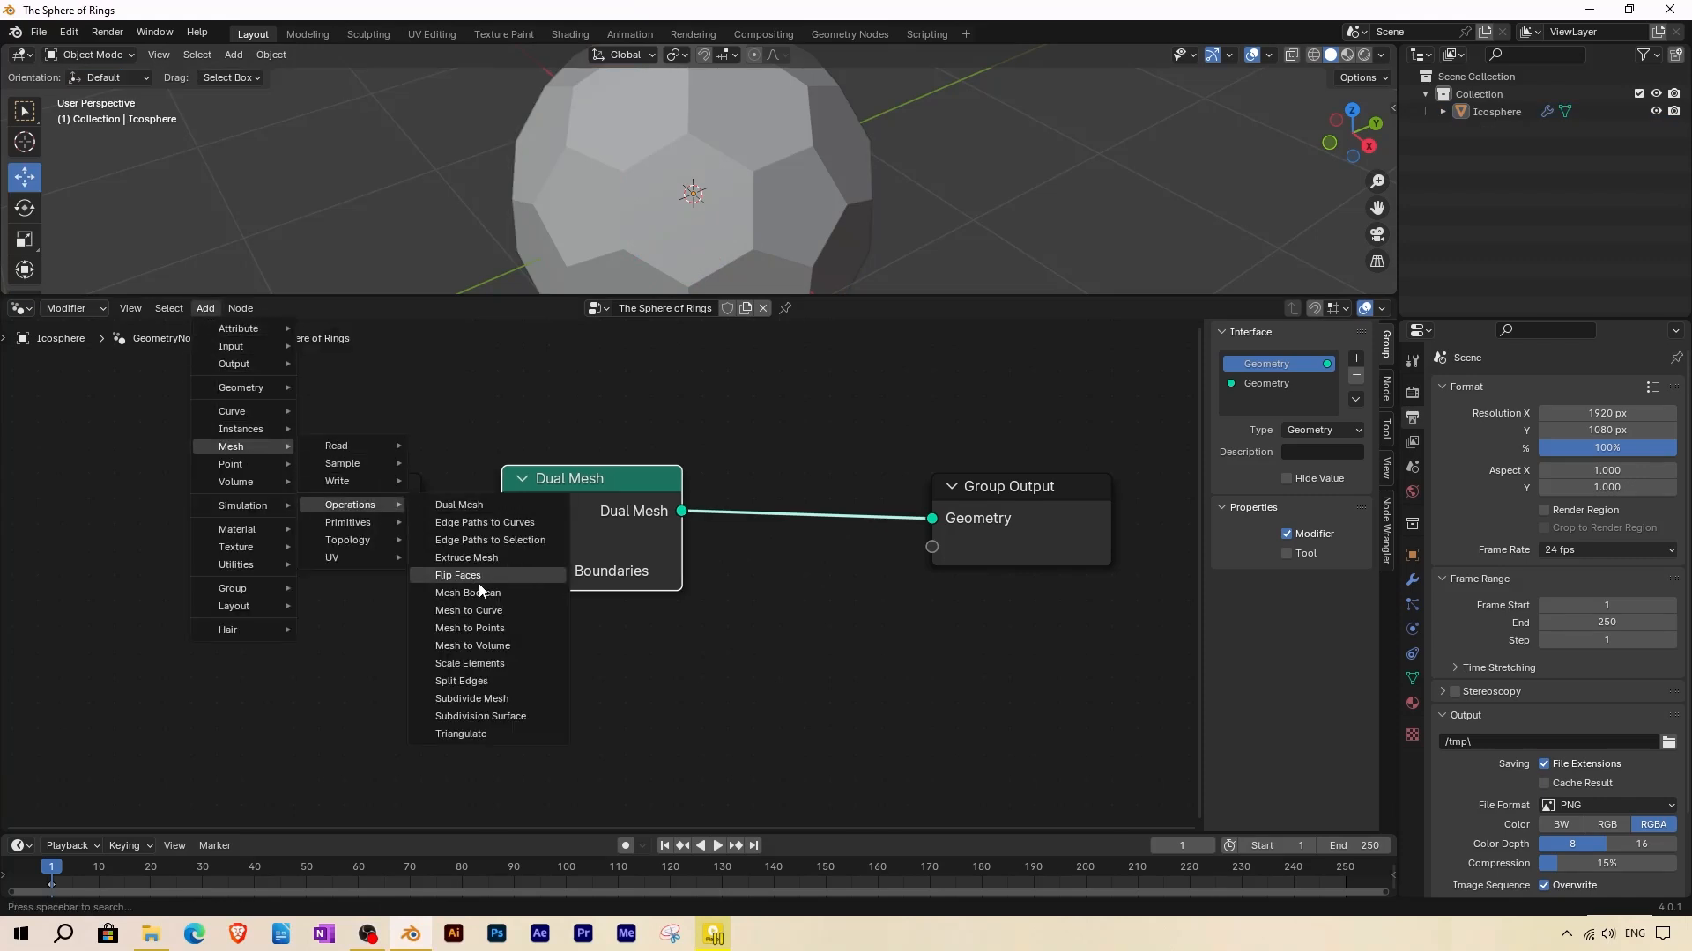
{"action": "left_click", "coordinate": [461, 681]}
{"action": "left_click", "coordinate": [781, 476]}
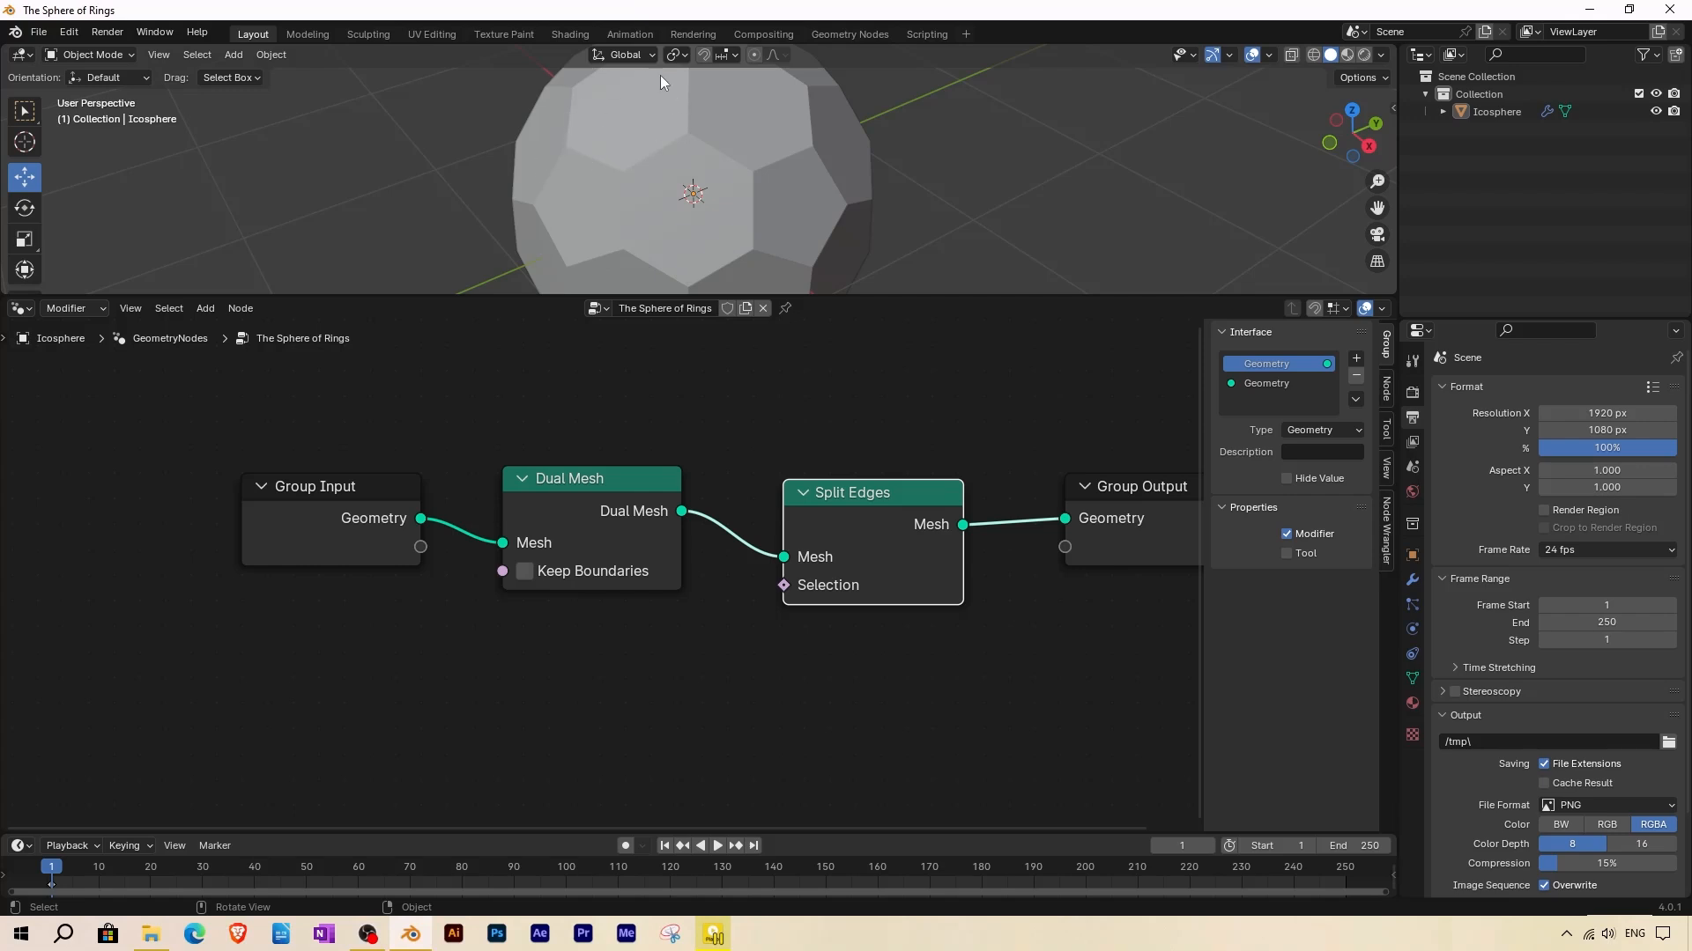
Insert a Scale Elements node between Split Edges and Group Output and set its scale to 0.5.
{"action": "scroll", "coordinate": [872, 527], "scroll_direction": "down", "scroll_amount": 1}
{"action": "middle_click_drag", "start_coordinate": [872, 527], "coordinate": [642, 517]}
{"action": "left_click", "coordinate": [205, 309]}
{"action": "mouse_move", "coordinate": [246, 446]}
{"action": "mouse_move", "coordinate": [349, 505]}
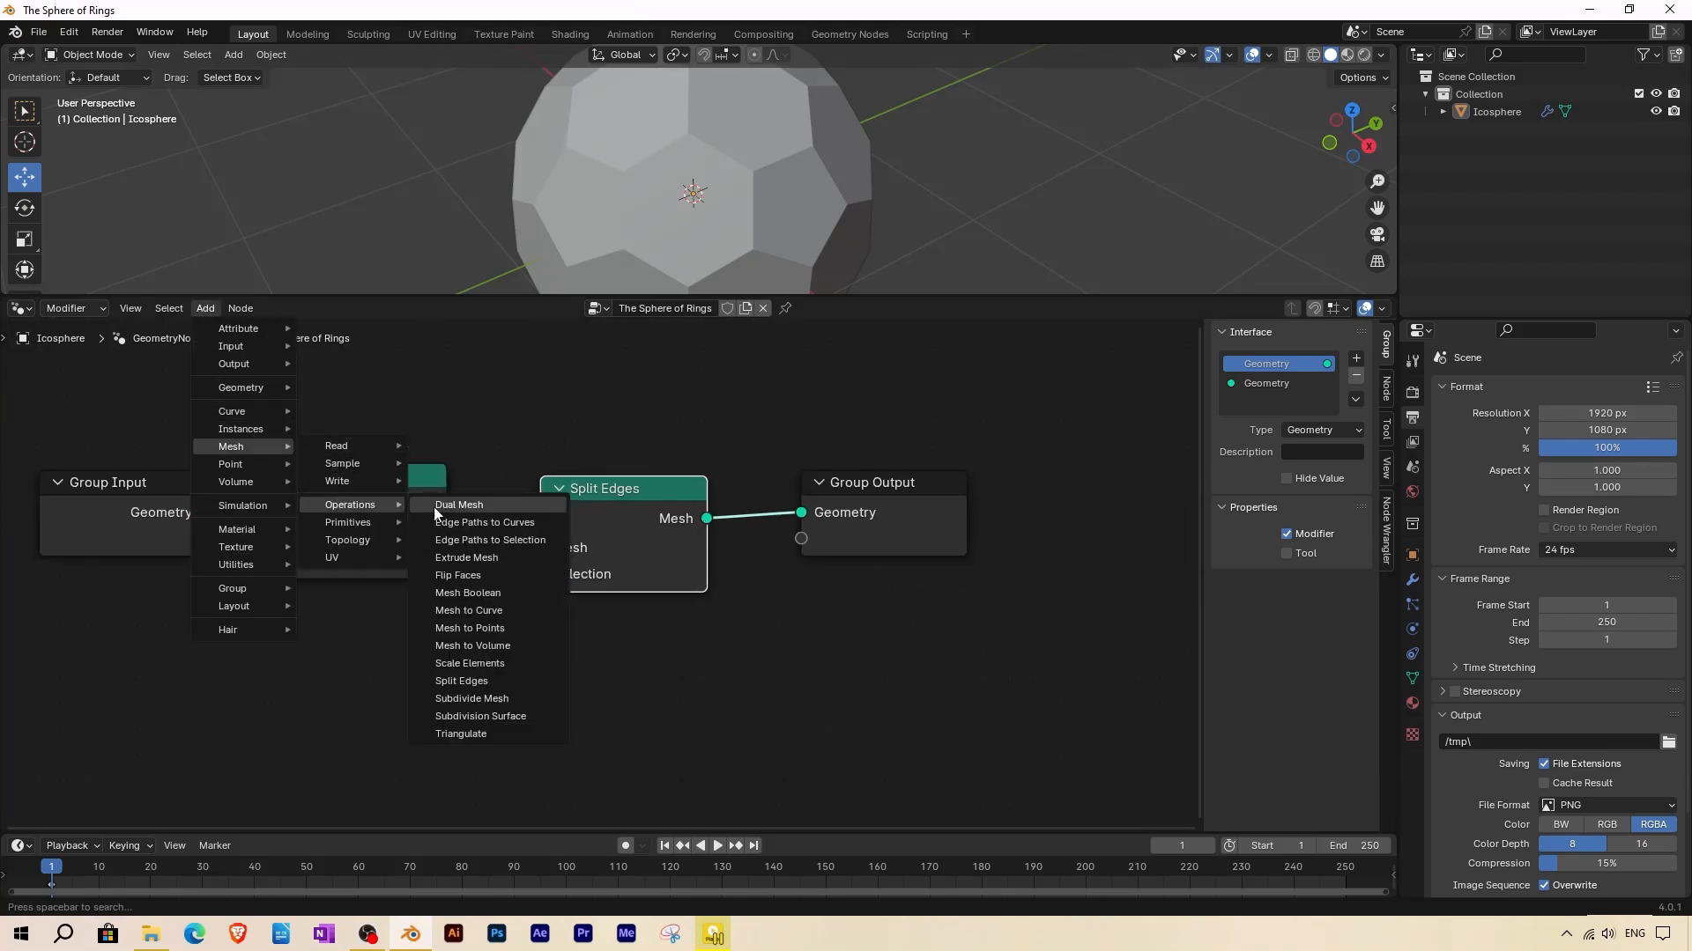
{"action": "left_click", "coordinate": [468, 662]}
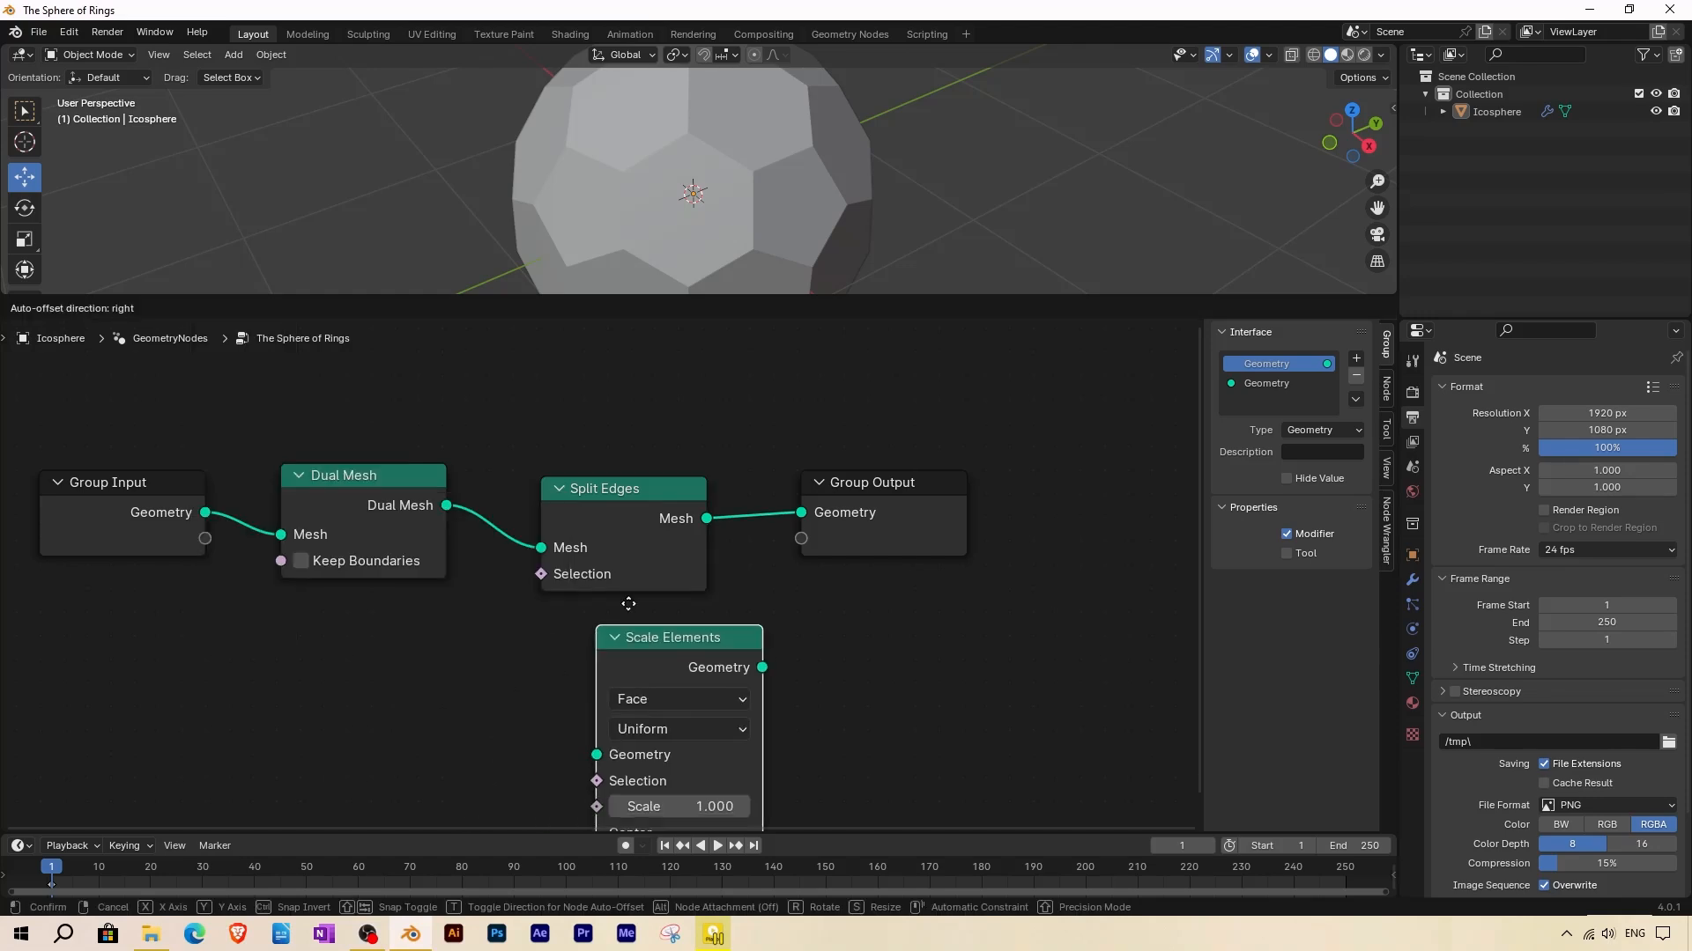
{"action": "left_click", "coordinate": [695, 492]}
{"action": "mouse_move", "coordinate": [900, 667]}
{"action": "left_mouse_down"}
{"action": "mouse_move", "coordinate": [830, 667]}
{"action": "mouse_move", "coordinate": [882, 667]}
{"action": "left_mouse_up"}
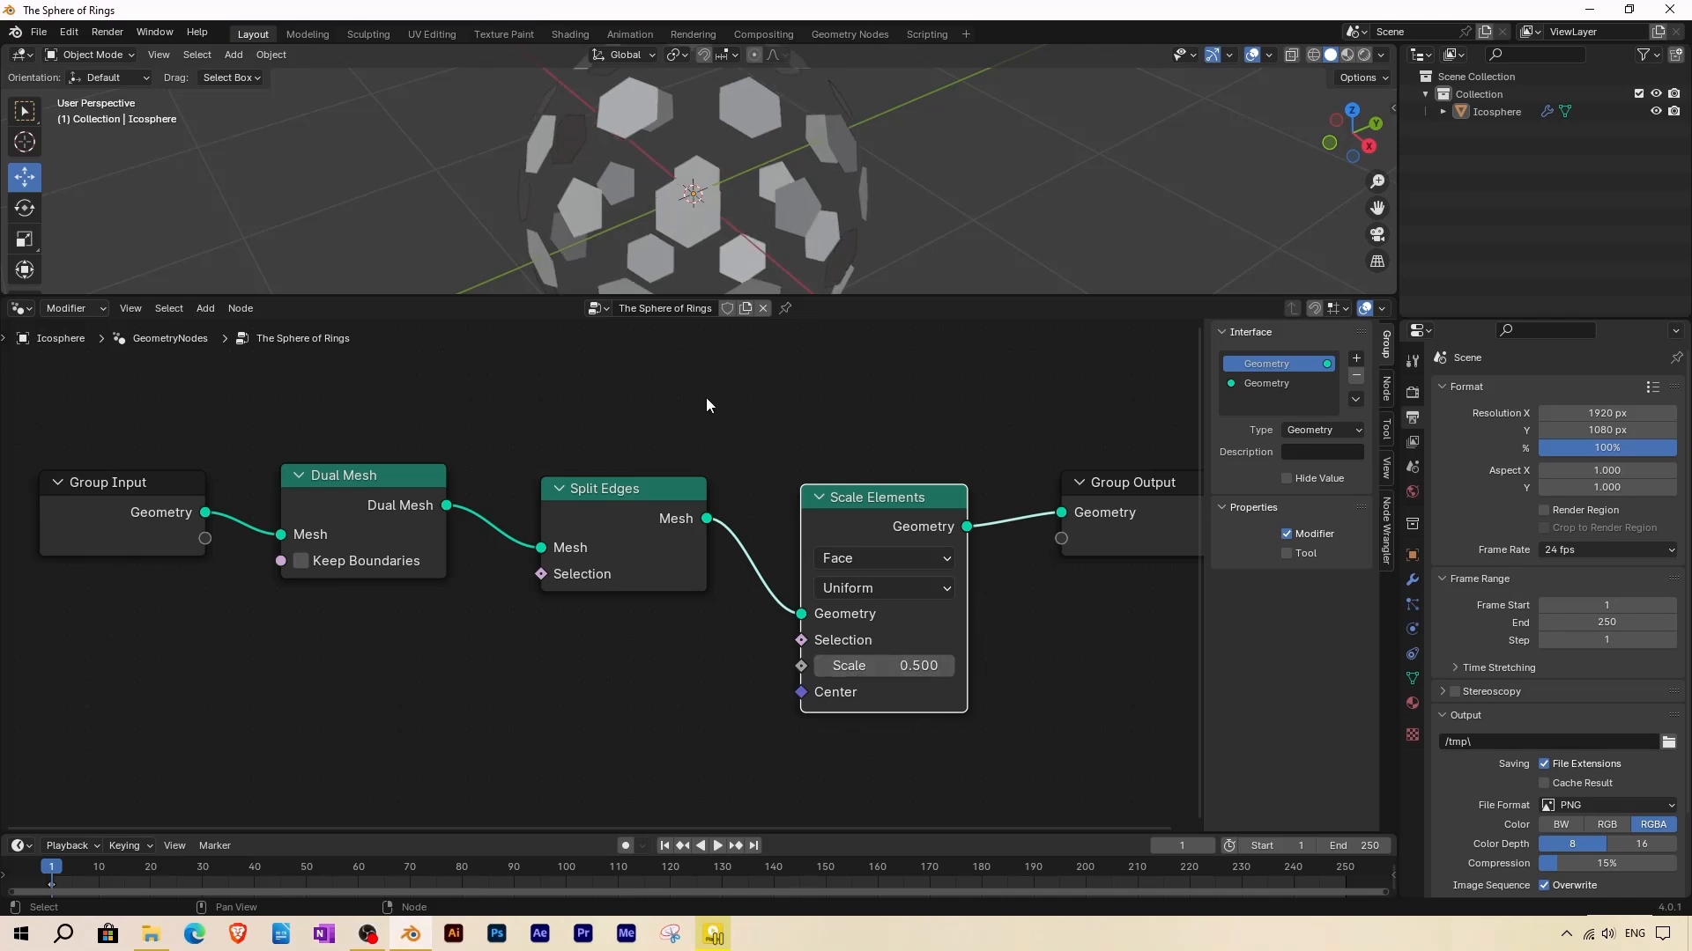
{"action": "middle_click_drag", "start_coordinate": [648, 251], "coordinate": [707, 225]}
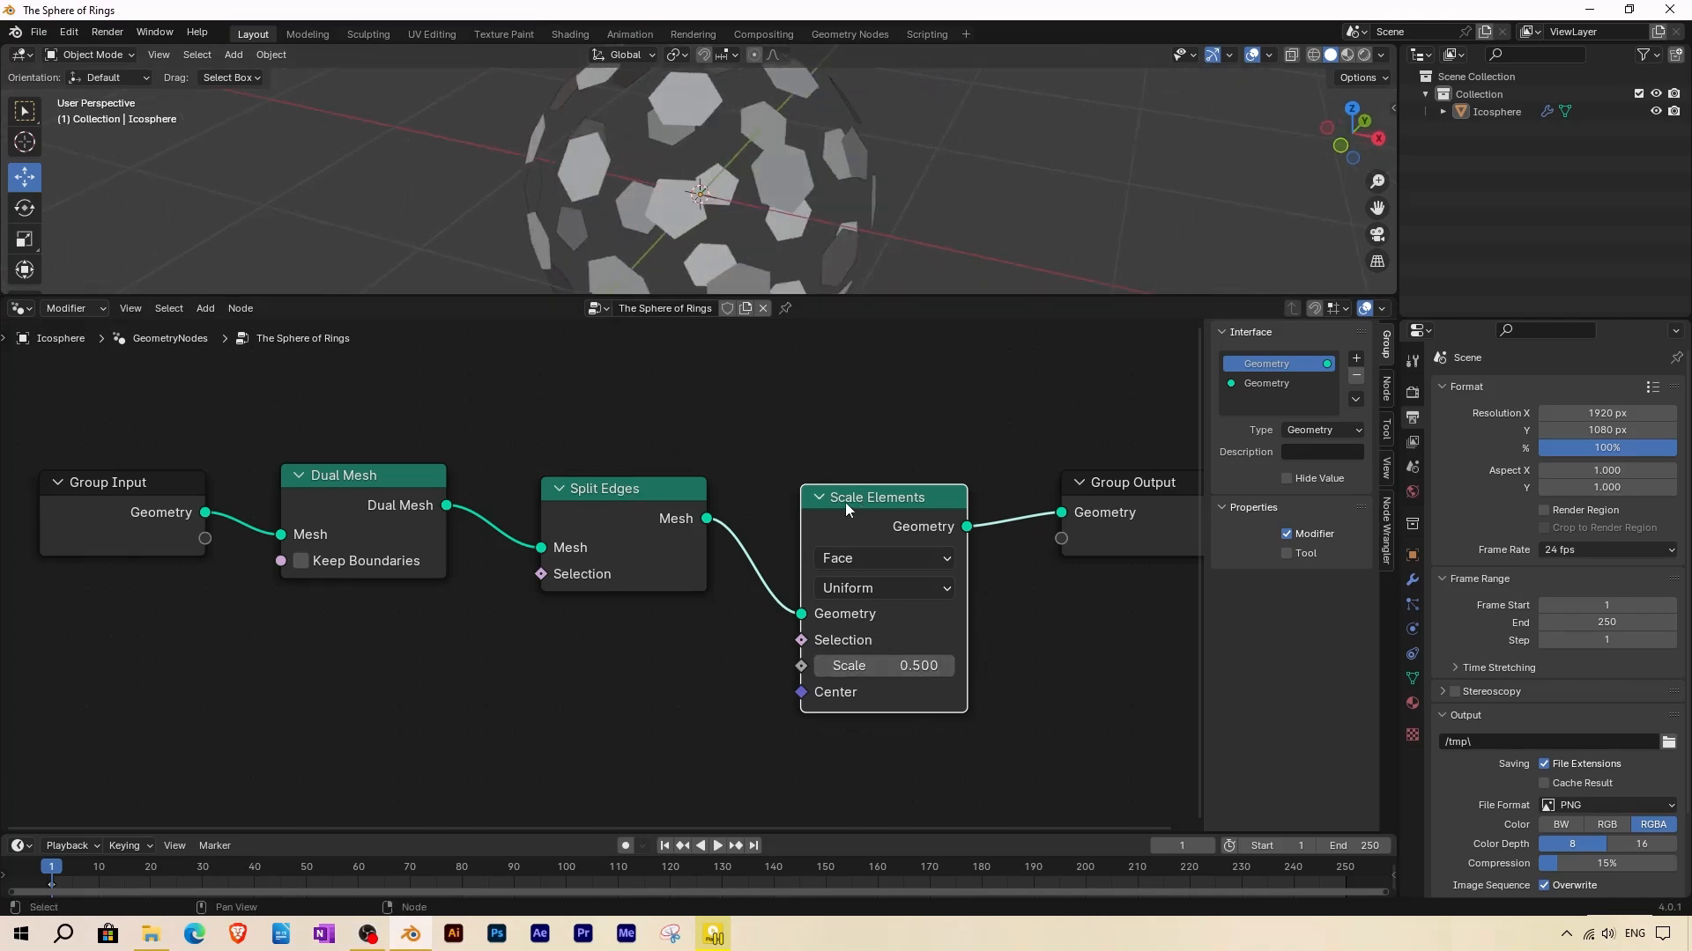
Compare the sphere with Split Edges muted and unmuted, raising the Scale Elements scale to 1.3.
{"action": "left_click", "coordinate": [663, 491]}
{"action": "key", "text": "m"}
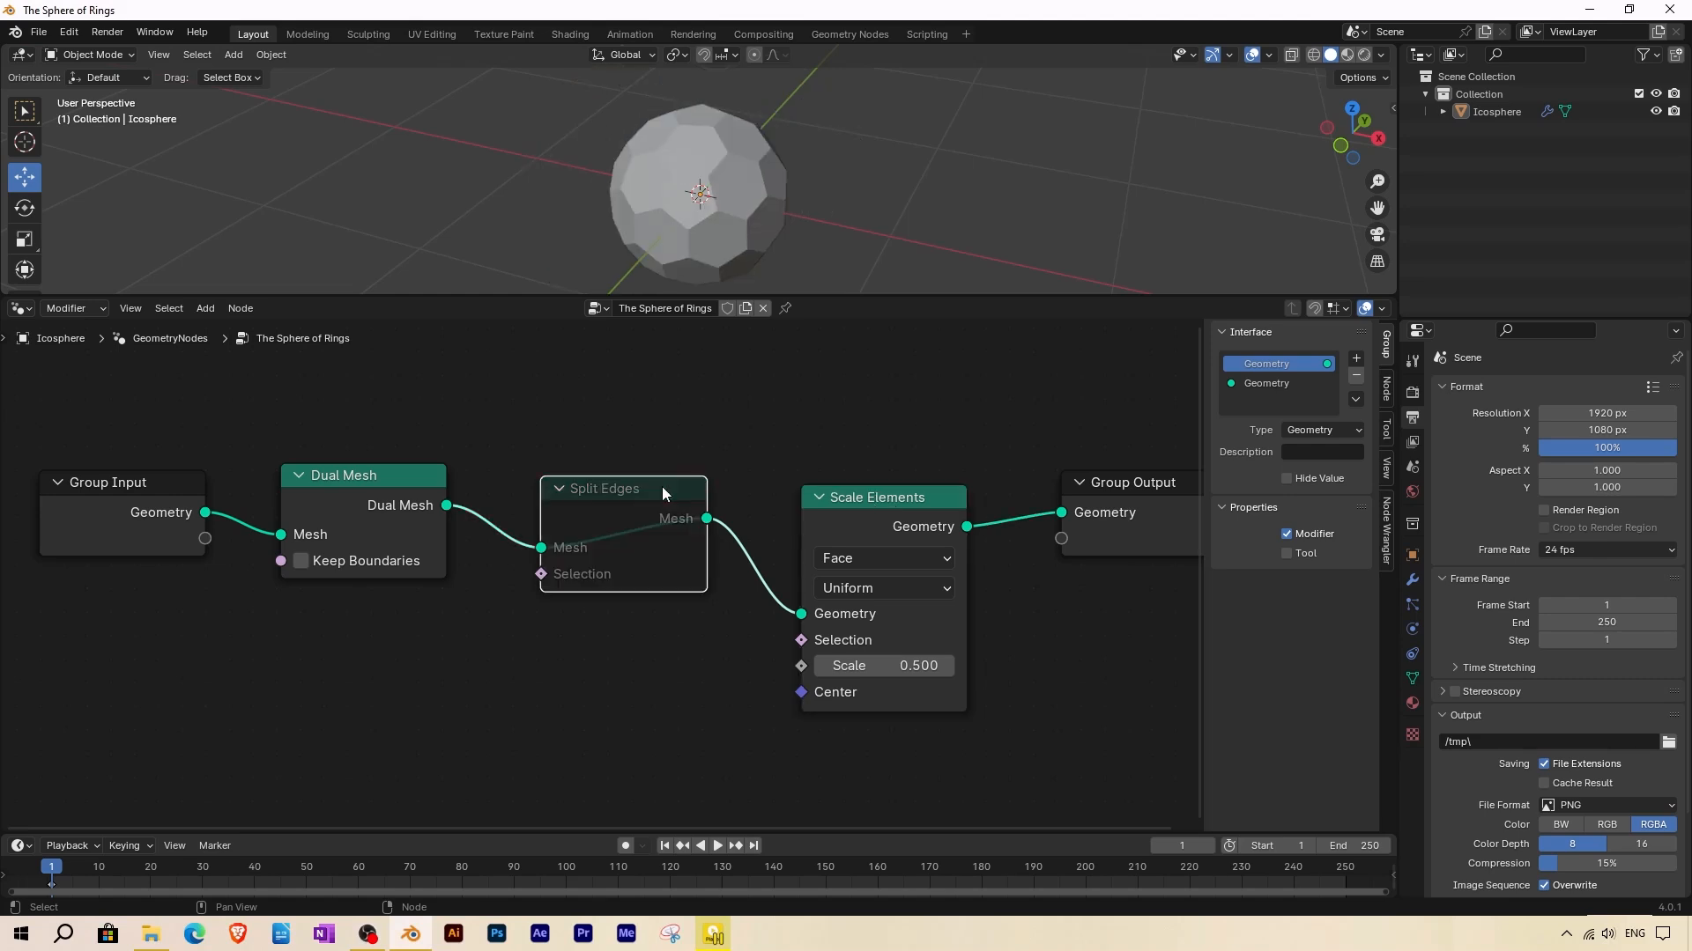
{"action": "key", "text": "m"}
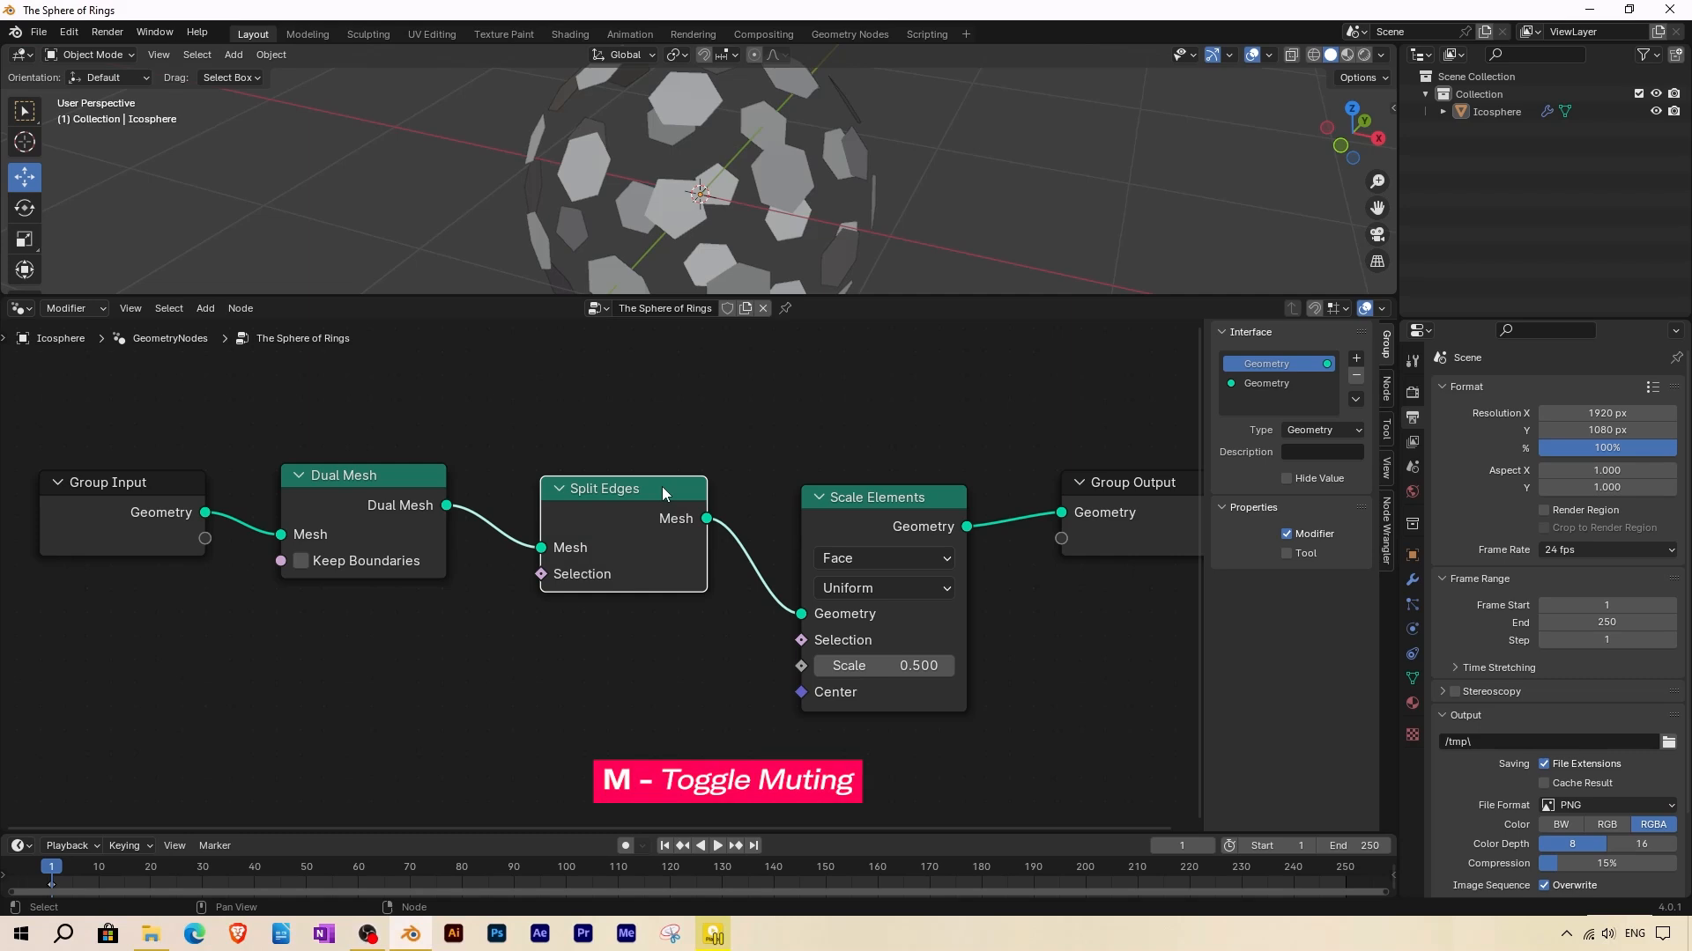
{"action": "key", "text": "m"}
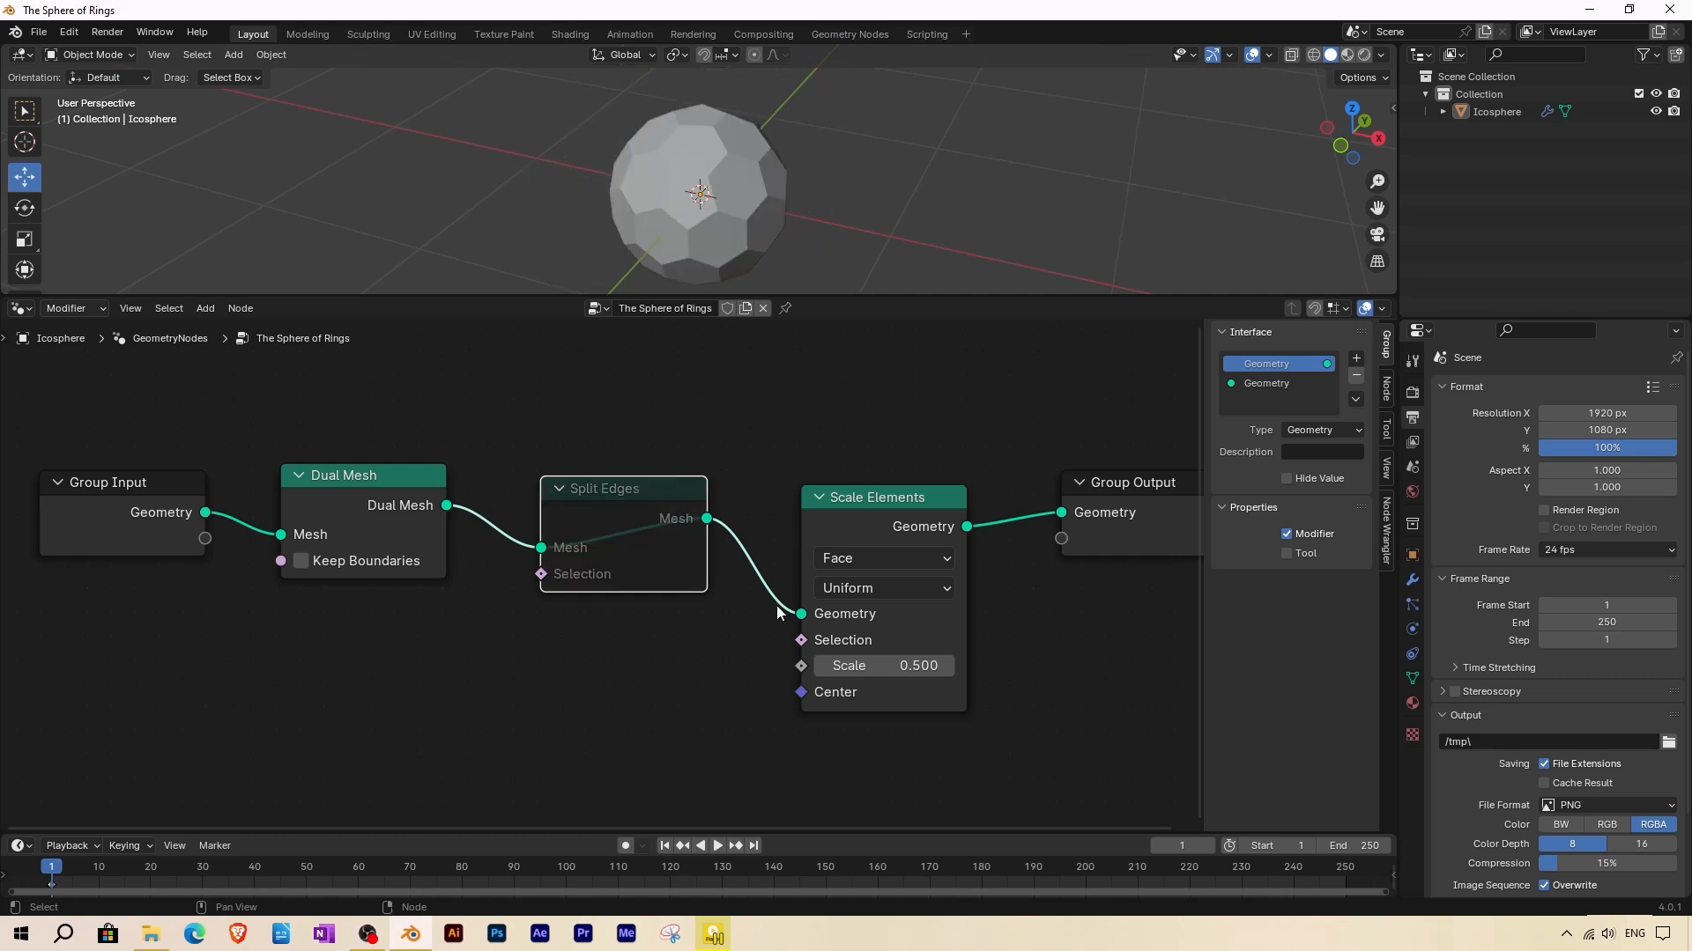
{"action": "mouse_move", "coordinate": [881, 666]}
{"action": "left_mouse_down"}
{"action": "mouse_move", "coordinate": [943, 665]}
{"action": "mouse_move", "coordinate": [866, 665]}
{"action": "mouse_move", "coordinate": [904, 665]}
{"action": "left_mouse_up"}
{"action": "key", "text": "m"}
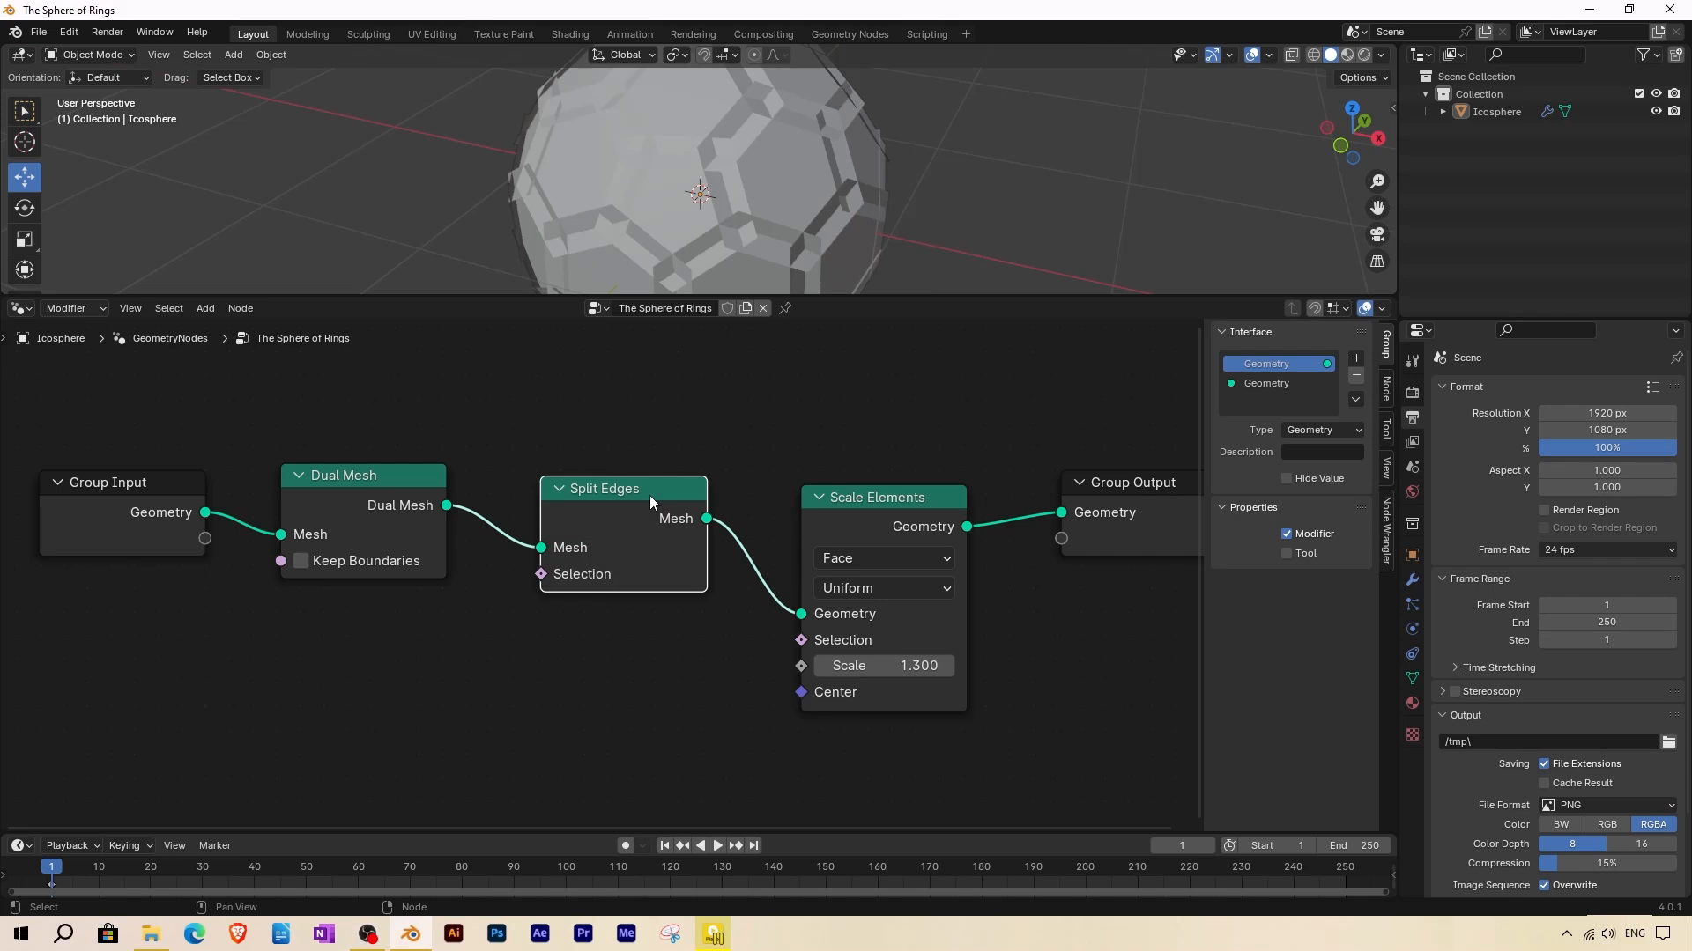
Keep the Scale Elements domain on Face and set its scale to 0.78.
{"action": "left_click", "coordinate": [868, 558]}
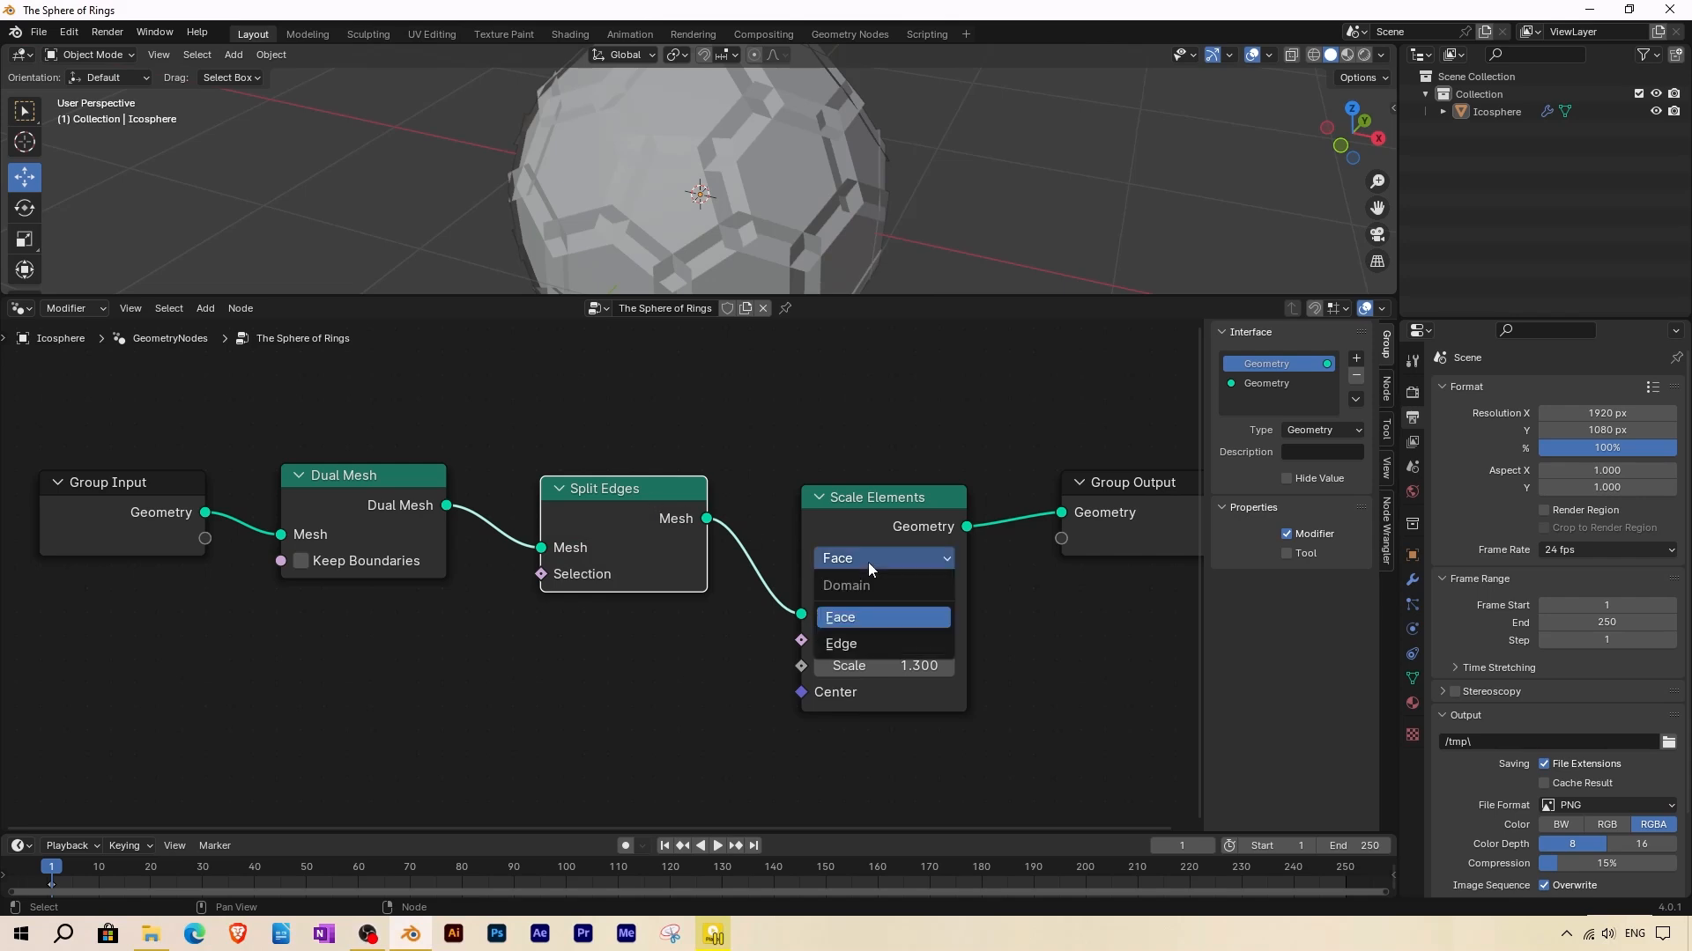
{"action": "left_click", "coordinate": [847, 617]}
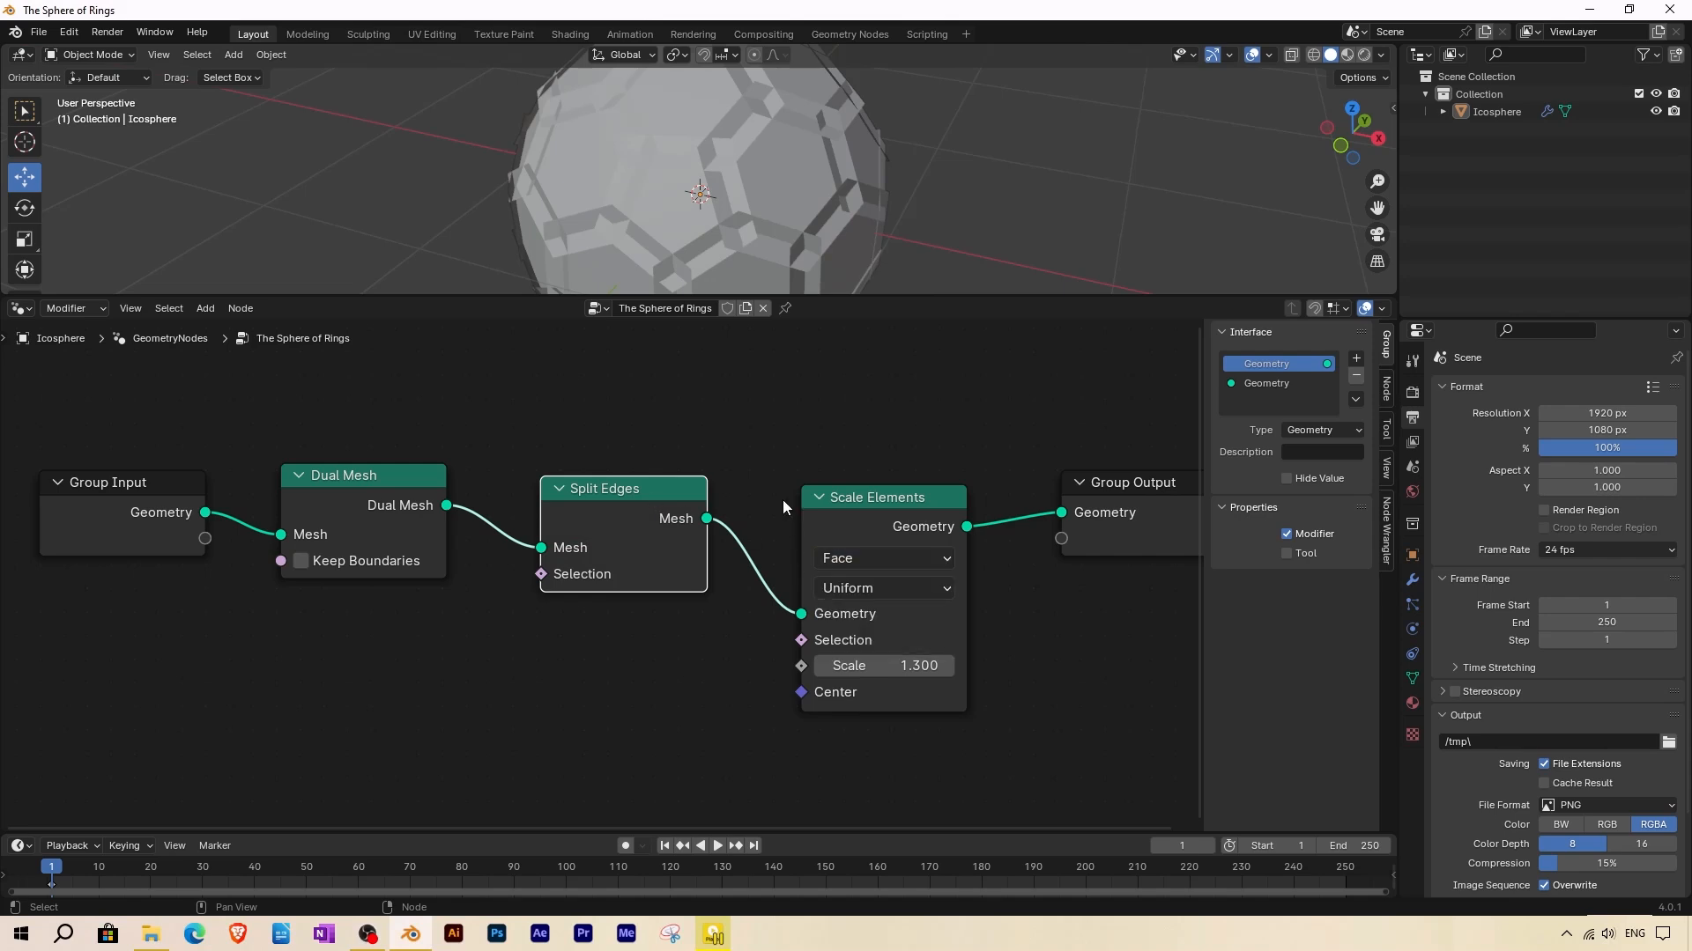
{"action": "left_click_drag", "start_coordinate": [861, 665], "coordinate": [787, 665]}
Move Group Output farther away and Scale Elements closer to Split Edges to make room for another node.
{"action": "scroll", "coordinate": [844, 628], "scroll_direction": "down", "scroll_amount": 1}
{"action": "middle_click_drag", "start_coordinate": [844, 627], "coordinate": [578, 657]}
{"action": "left_click_drag", "start_coordinate": [834, 526], "coordinate": [1031, 524]}
{"action": "scroll", "coordinate": [669, 564], "scroll_direction": "down", "scroll_amount": 1}
{"action": "middle_click_drag", "start_coordinate": [670, 564], "coordinate": [765, 565]}
{"action": "left_click_drag", "start_coordinate": [709, 541], "coordinate": [668, 532]}
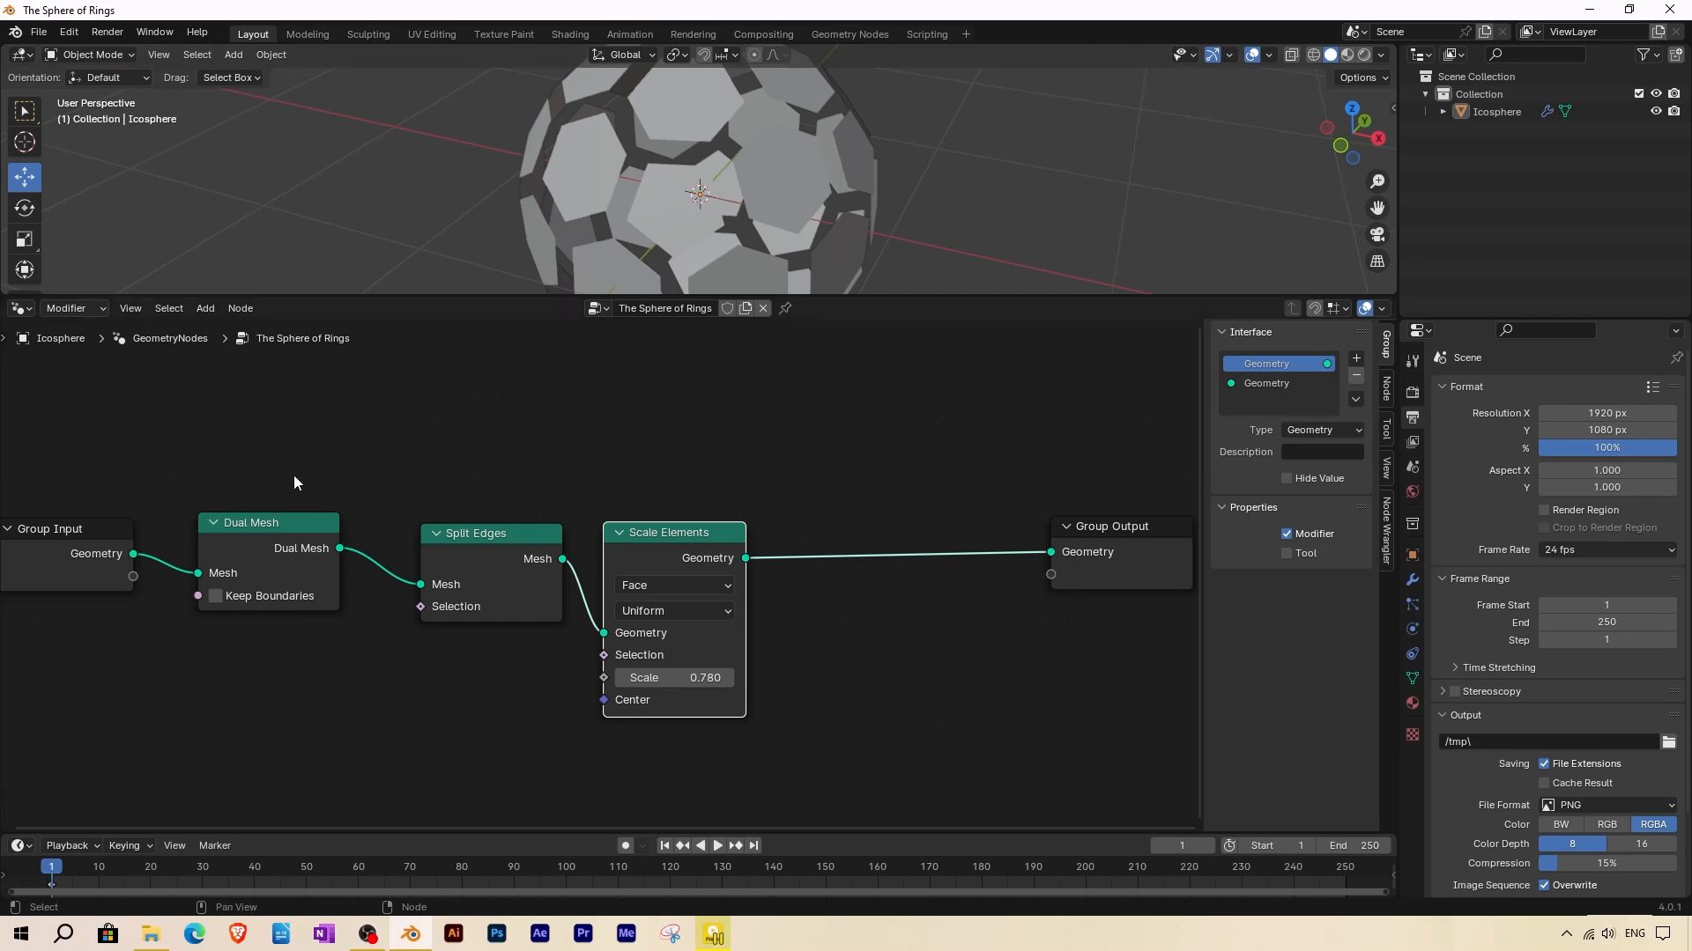
Insert a Subdivision Surface node between Scale Elements and Group Output and set its level to 2.
{"action": "left_click", "coordinate": [206, 310]}
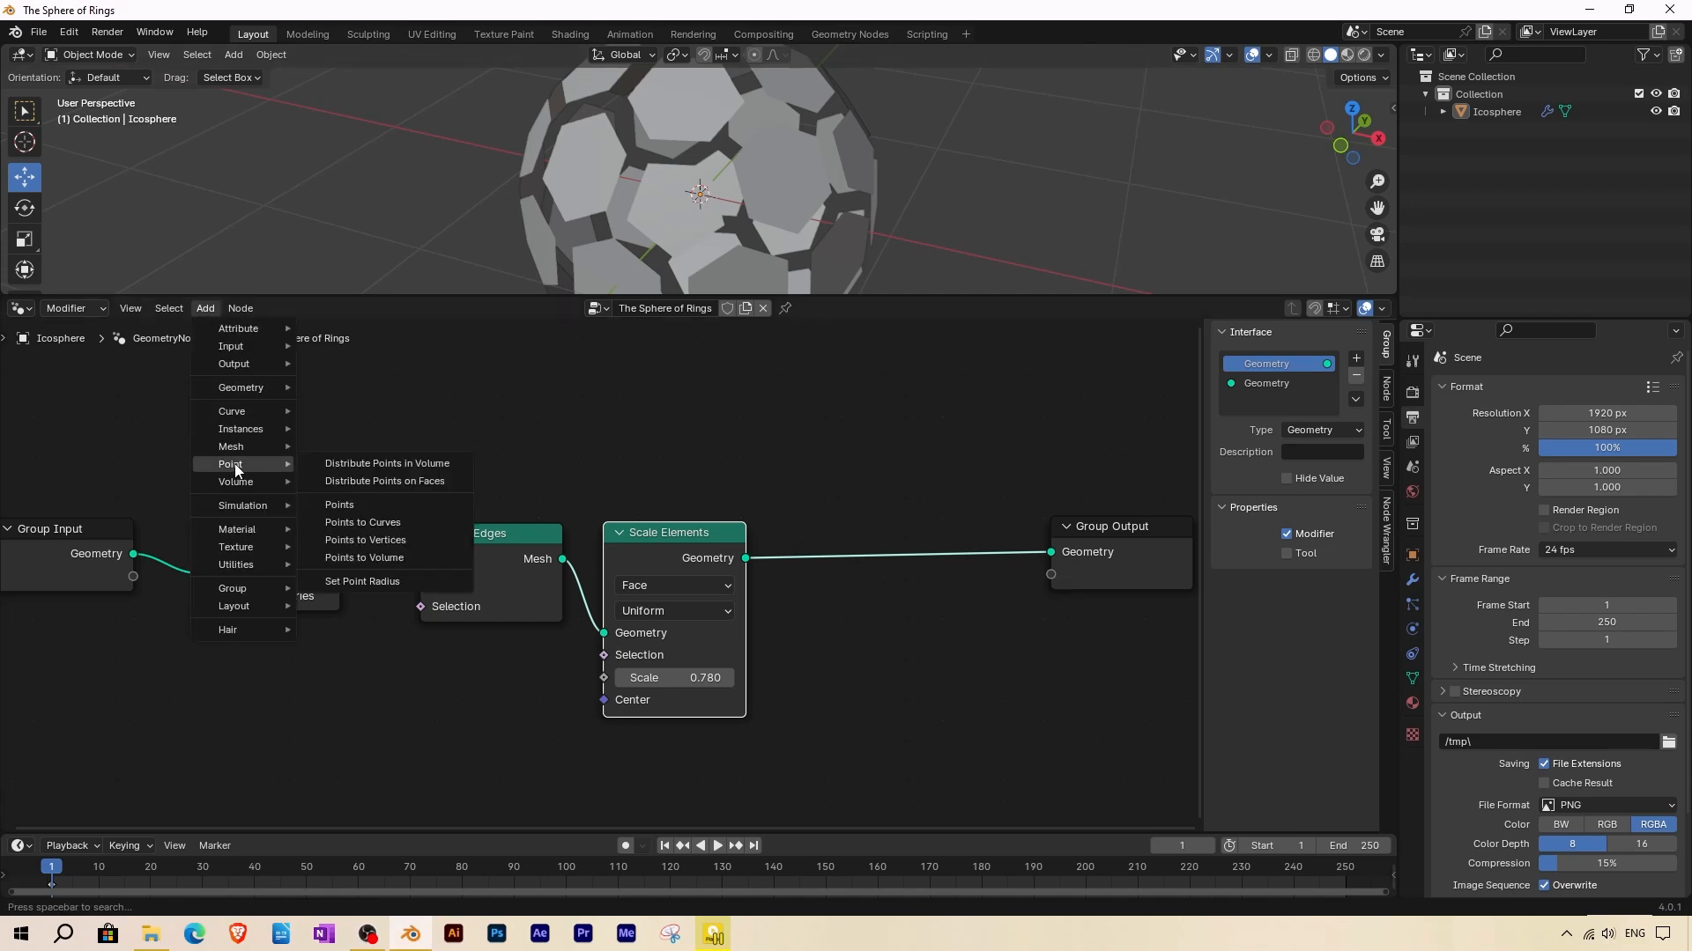
{"action": "mouse_move", "coordinate": [273, 446]}
{"action": "mouse_move", "coordinate": [367, 504]}
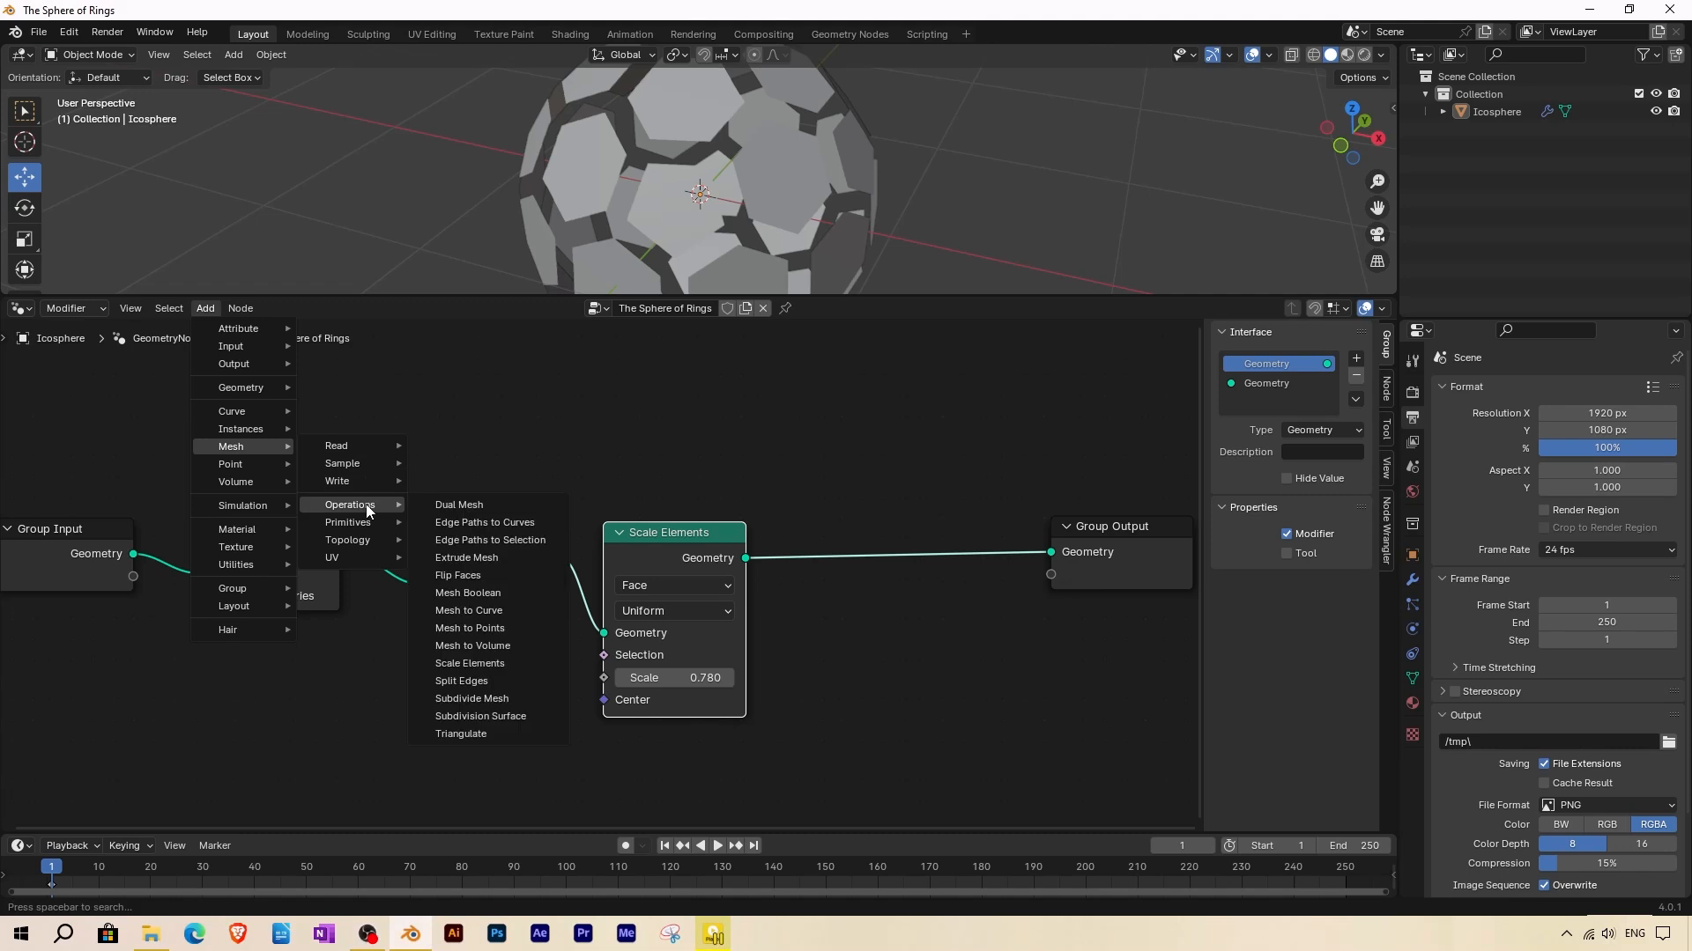
{"action": "left_click", "coordinate": [490, 718]}
{"action": "left_click", "coordinate": [789, 518]}
{"action": "scroll", "coordinate": [651, 177], "scroll_direction": "up", "scroll_amount": 2}
{"action": "middle_click_drag", "start_coordinate": [583, 164], "coordinate": [632, 164]}
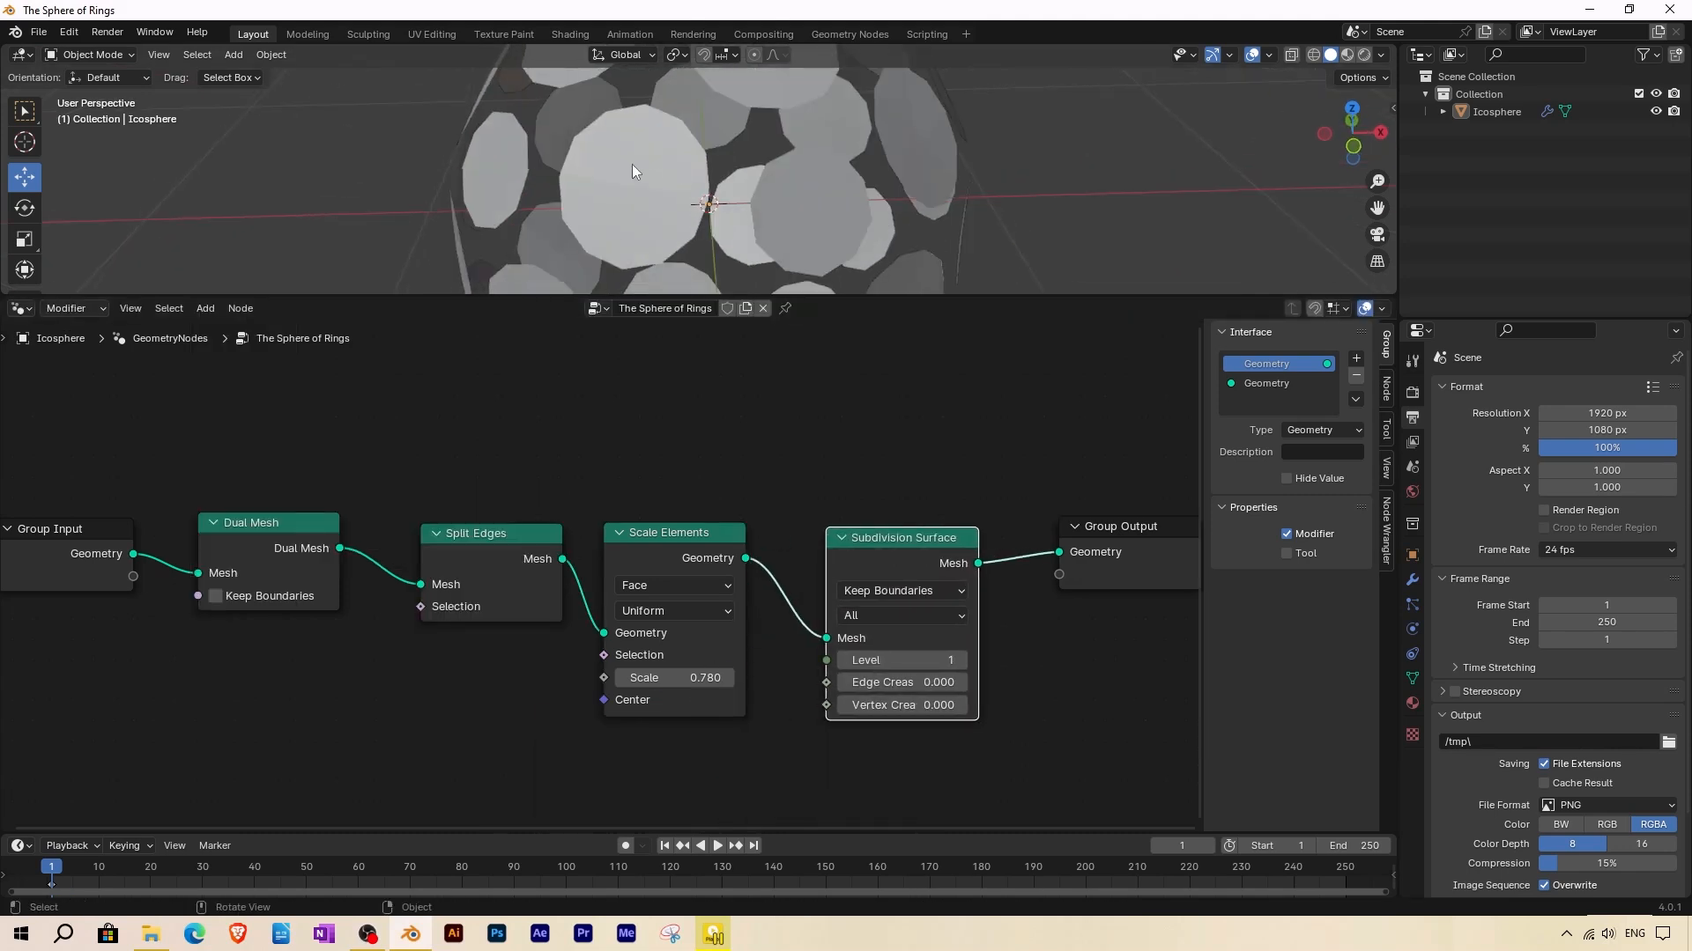
{"action": "left_click", "coordinate": [960, 661]}
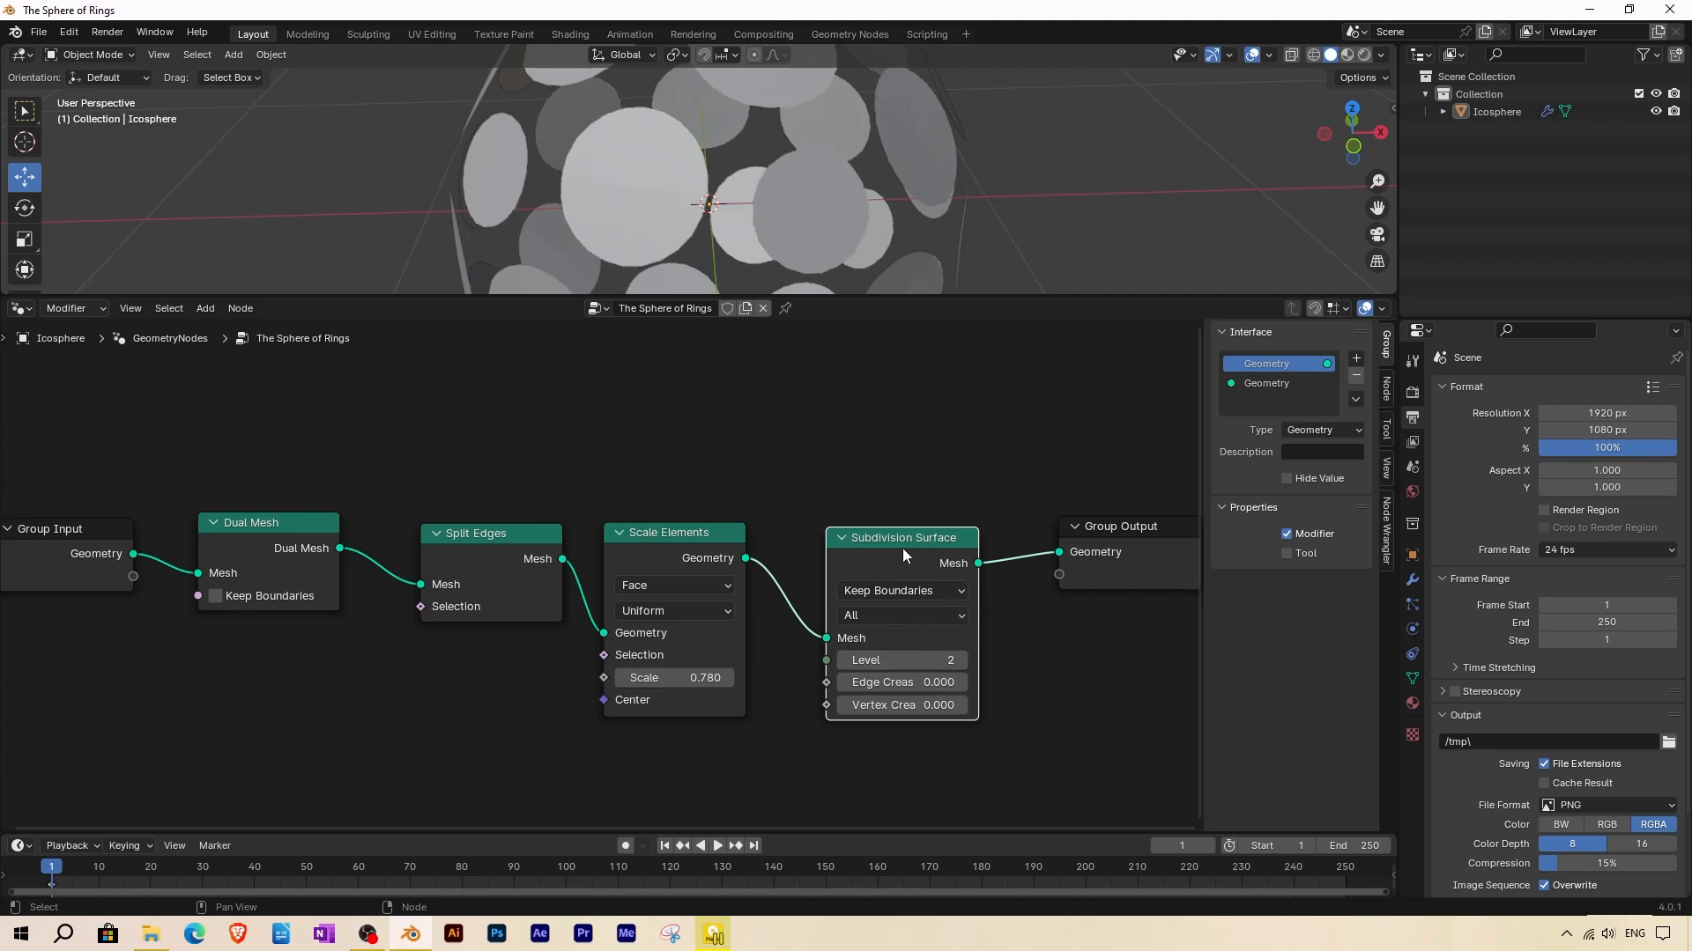
Insert a Join Geometry node between Subdivision Surface and Group Output.
{"action": "scroll", "coordinate": [892, 536], "scroll_direction": "down", "scroll_amount": 2}
{"action": "middle_click_drag", "start_coordinate": [696, 282], "coordinate": [665, 226]}
{"action": "scroll", "coordinate": [784, 608], "scroll_direction": "up", "scroll_amount": 2}
{"action": "middle_click_drag", "start_coordinate": [793, 646], "coordinate": [698, 639]}
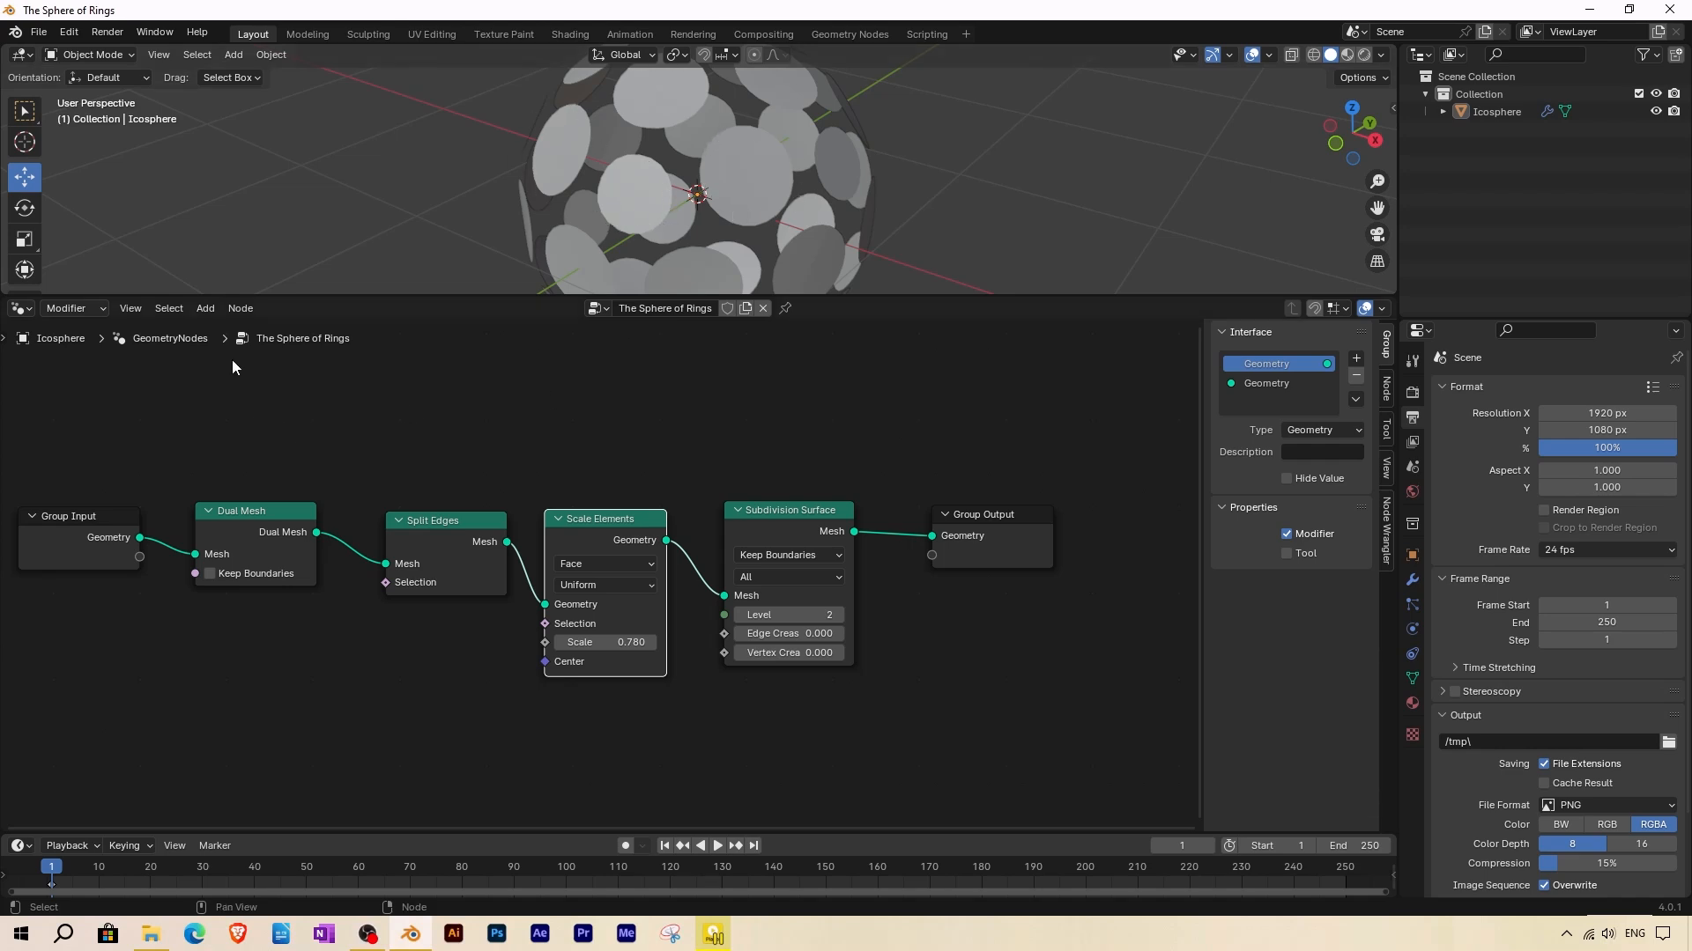
{"action": "left_click", "coordinate": [205, 308]}
{"action": "mouse_move", "coordinate": [228, 391]}
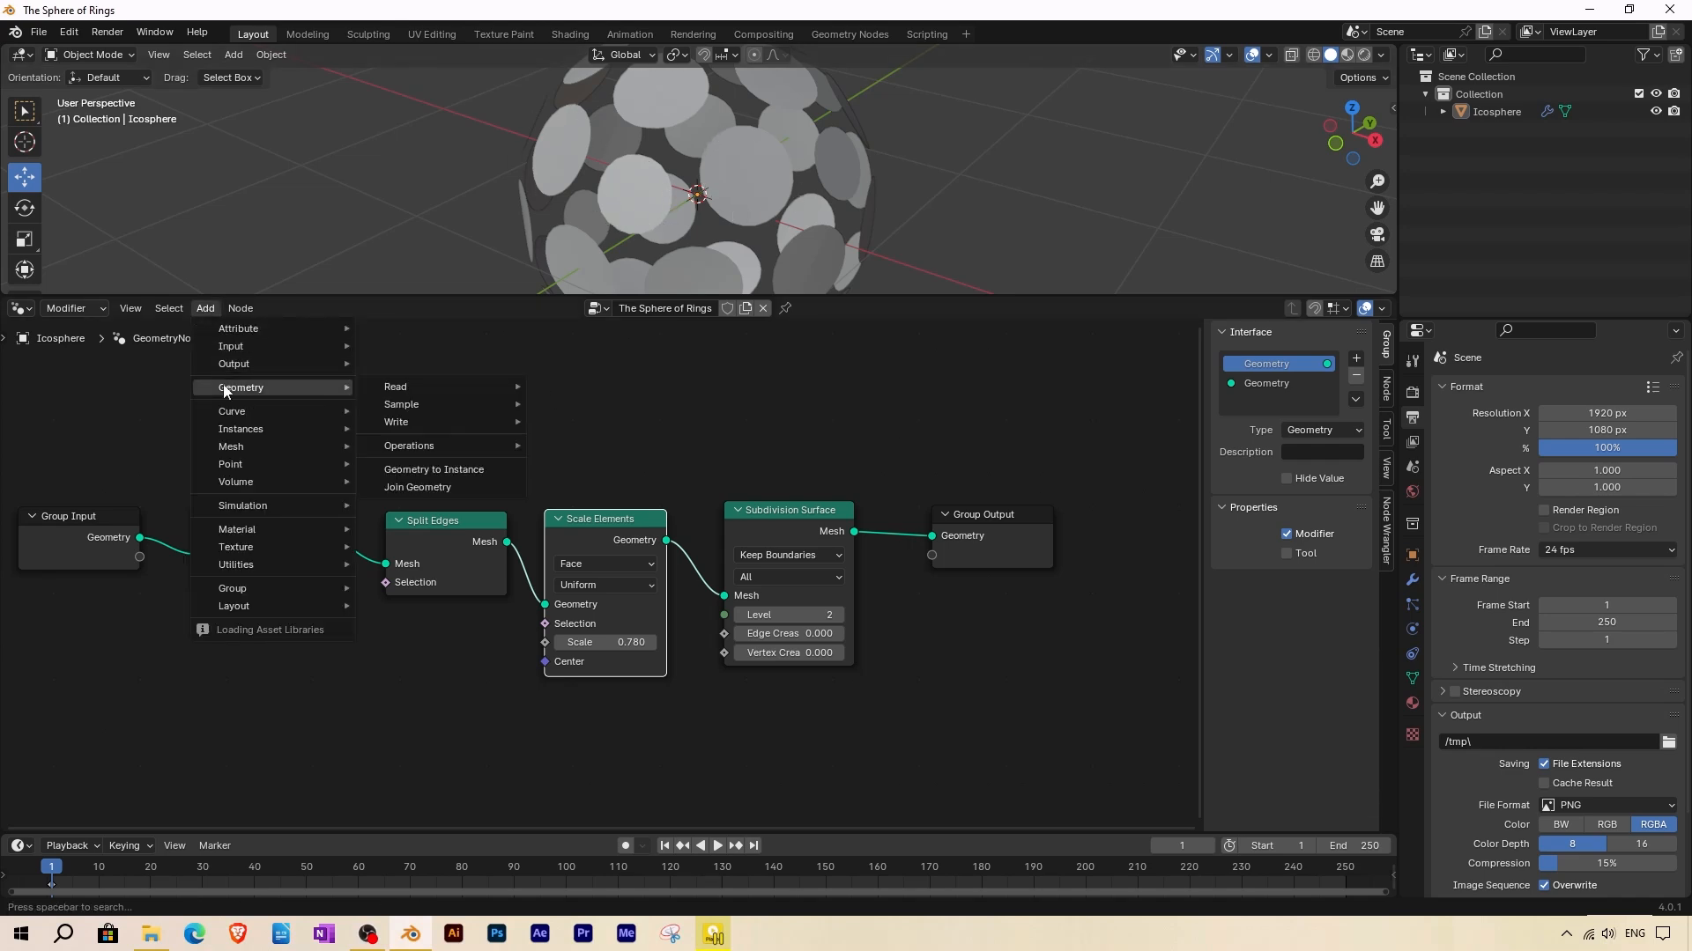
{"action": "left_click", "coordinate": [414, 487]}
{"action": "left_click", "coordinate": [963, 531]}
{"action": "scroll", "coordinate": [920, 521], "scroll_direction": "down", "scroll_amount": 1}
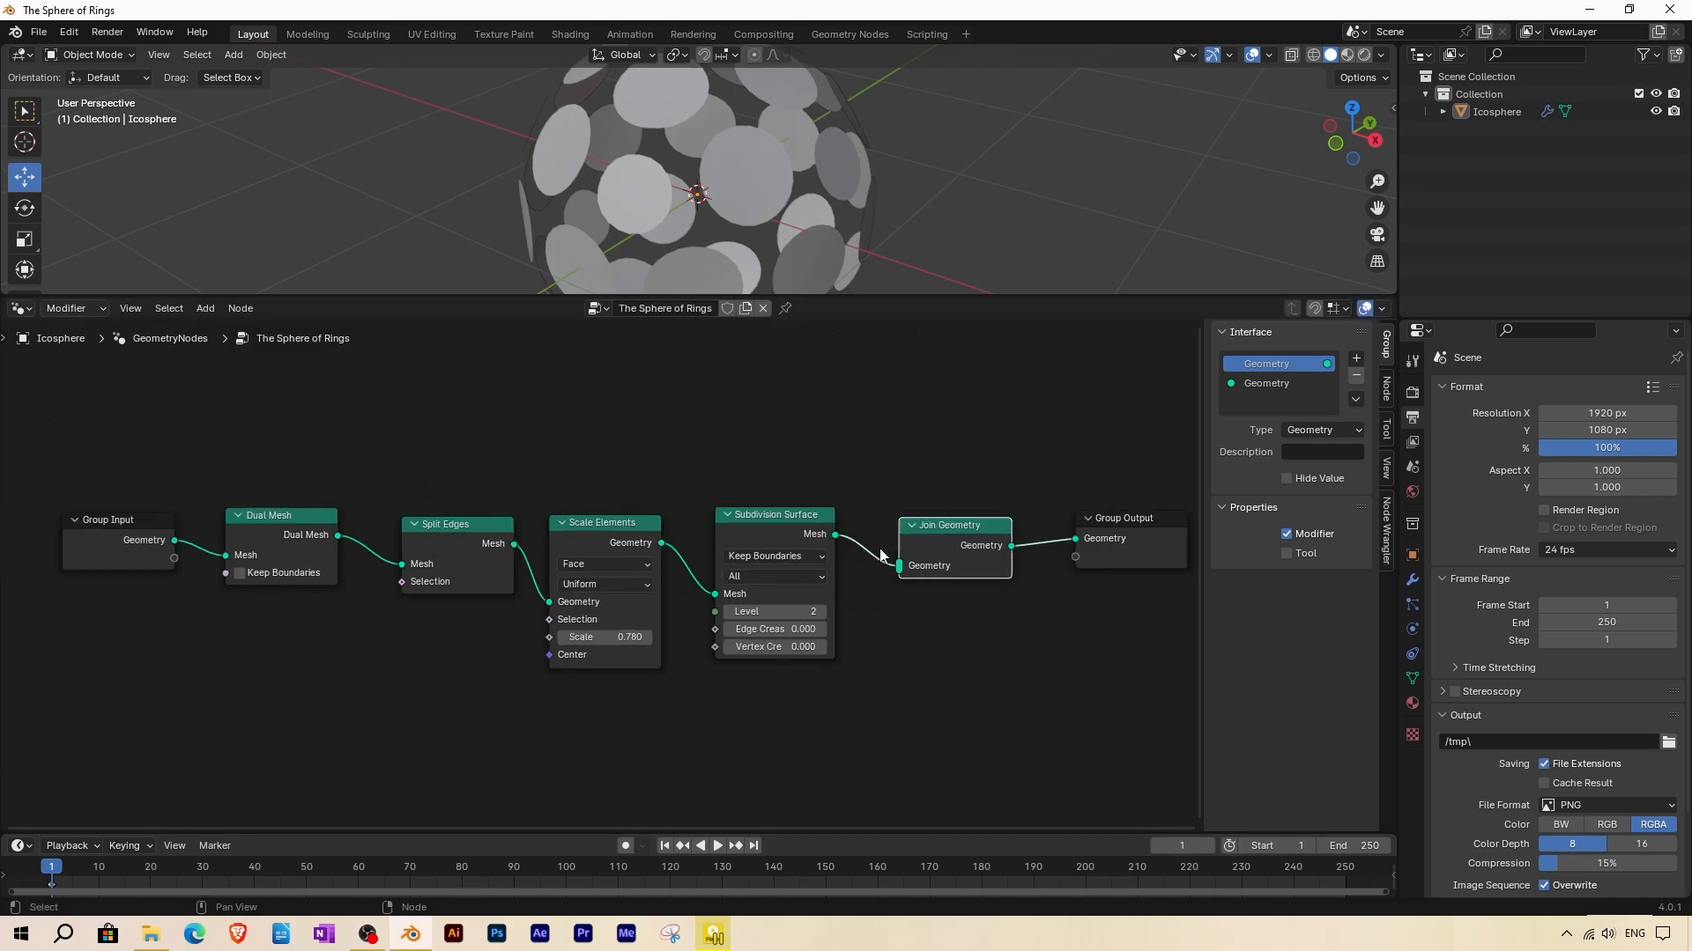
Move the Join Geometry and Group Output nodes together below the main node row.
{"action": "left_click_drag", "start_coordinate": [881, 553], "coordinate": [772, 507], "text": "alt"}
{"action": "left_click_drag", "start_coordinate": [823, 457], "coordinate": [1009, 493]}
{"action": "key", "text": "g"}
{"action": "left_click", "coordinate": [1036, 677]}
{"action": "scroll", "coordinate": [669, 648], "scroll_direction": "up", "scroll_amount": 1}
Add an unconnected Mesh to Curve node below the Subdivision Surface node.
{"action": "left_click_drag", "start_coordinate": [632, 615], "coordinate": [711, 574], "text": "alt"}
{"action": "left_click", "coordinate": [205, 308]}
{"action": "mouse_move", "coordinate": [255, 447]}
{"action": "mouse_move", "coordinate": [352, 504]}
{"action": "left_click", "coordinate": [467, 610]}
{"action": "left_click", "coordinate": [651, 627]}
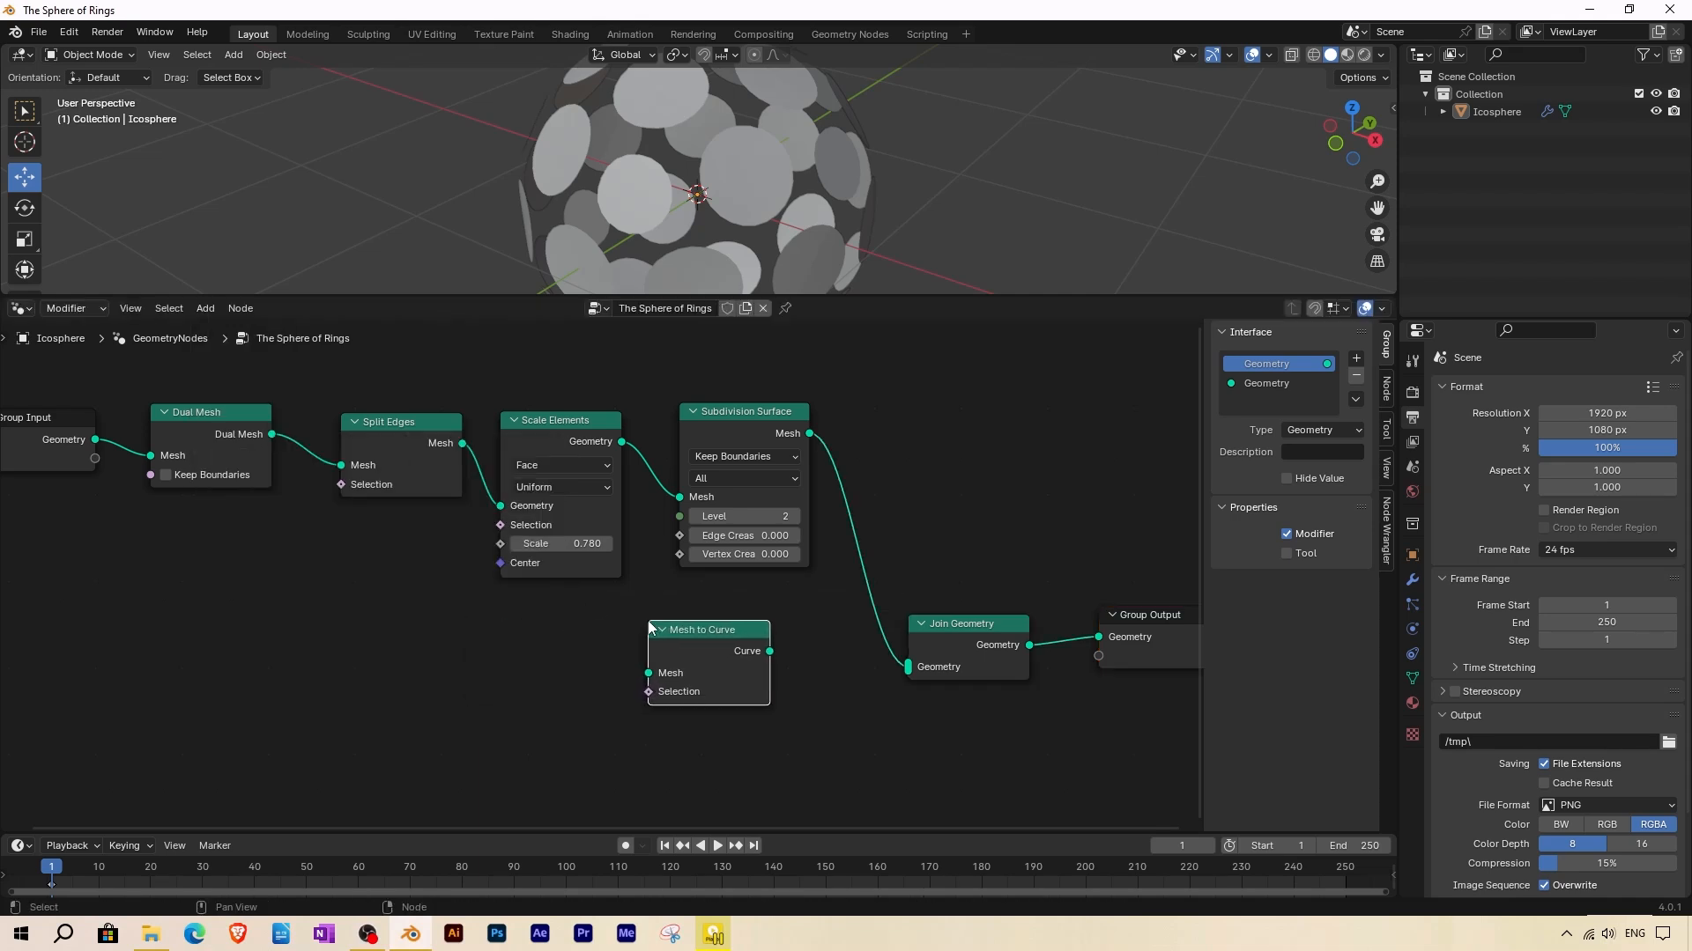
Connect the Scale Elements geometry to the Mesh to Curve node's Mesh input and move Join Geometry and Group Output further along.
{"action": "left_click_drag", "start_coordinate": [626, 443], "coordinate": [650, 674]}
{"action": "scroll", "coordinate": [679, 675], "scroll_direction": "up", "scroll_amount": 2}
{"action": "left_click_drag", "start_coordinate": [823, 645], "coordinate": [624, 555], "text": "alt"}
{"action": "scroll", "coordinate": [624, 555], "scroll_direction": "down", "scroll_amount": 1}
{"action": "left_click_drag", "start_coordinate": [1025, 463], "coordinate": [860, 504]}
{"action": "left_click", "coordinate": [749, 534]}
Add a Curve to Mesh node and wire it between Mesh to Curve and Join Geometry.
{"action": "key", "text": "shift+a"}
{"action": "mouse_move", "coordinate": [303, 420]}
{"action": "mouse_move", "coordinate": [415, 472]}
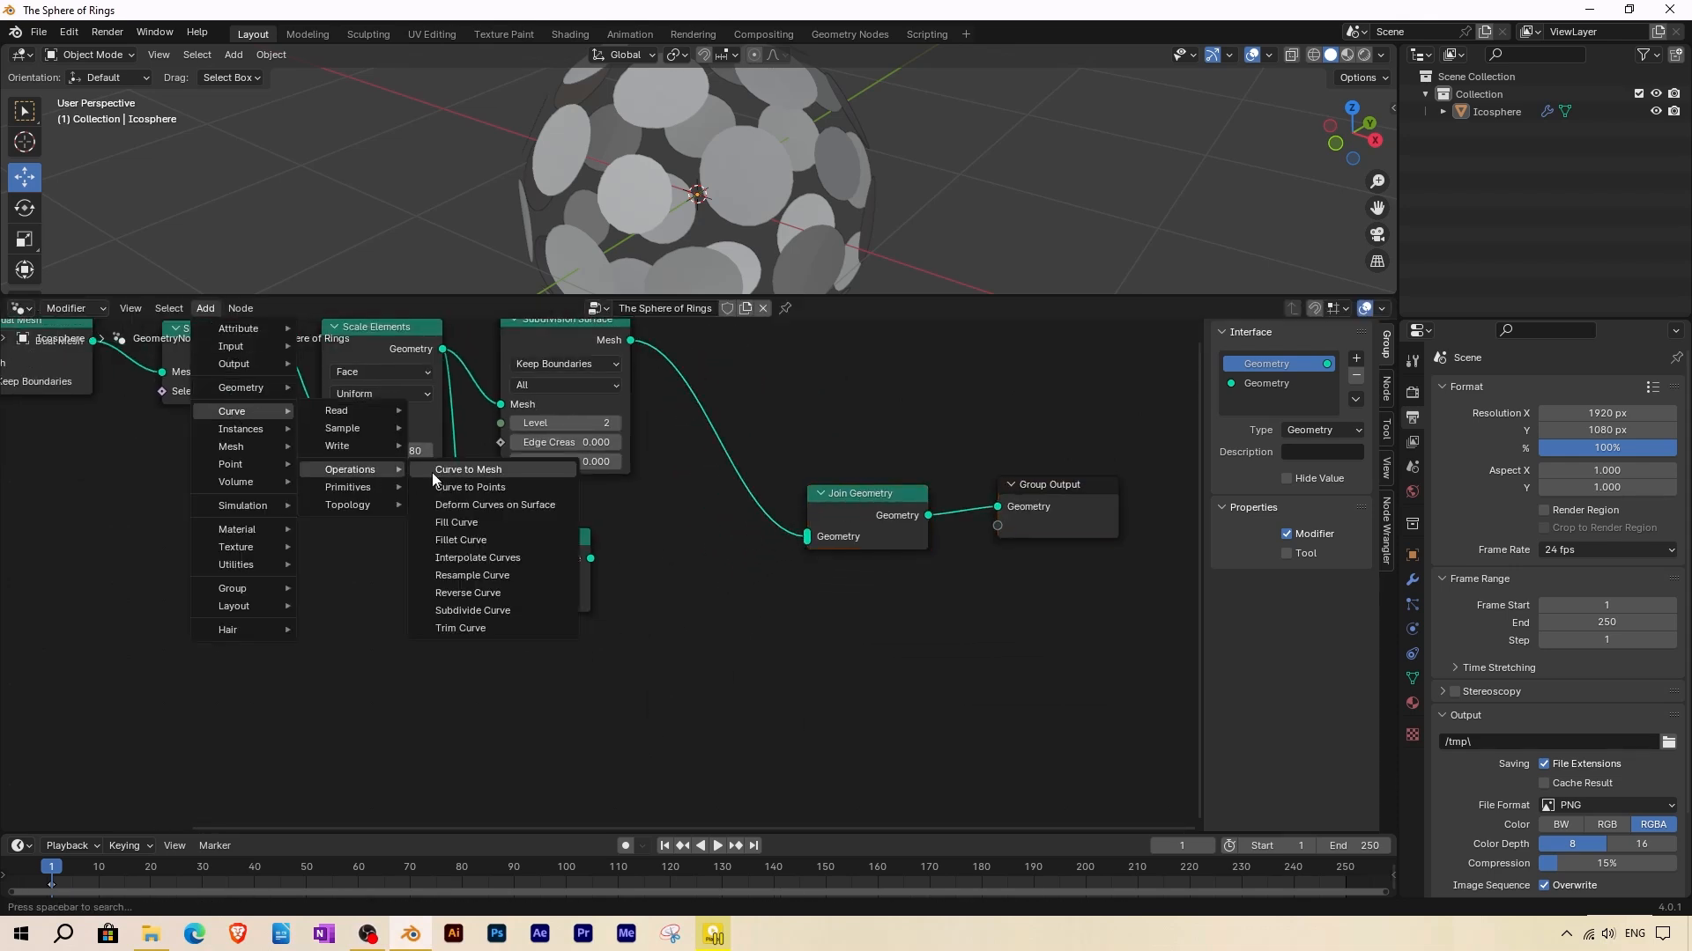
{"action": "left_click", "coordinate": [493, 469]}
{"action": "left_click", "coordinate": [661, 546]}
{"action": "left_click_drag", "start_coordinate": [590, 558], "coordinate": [659, 596]}
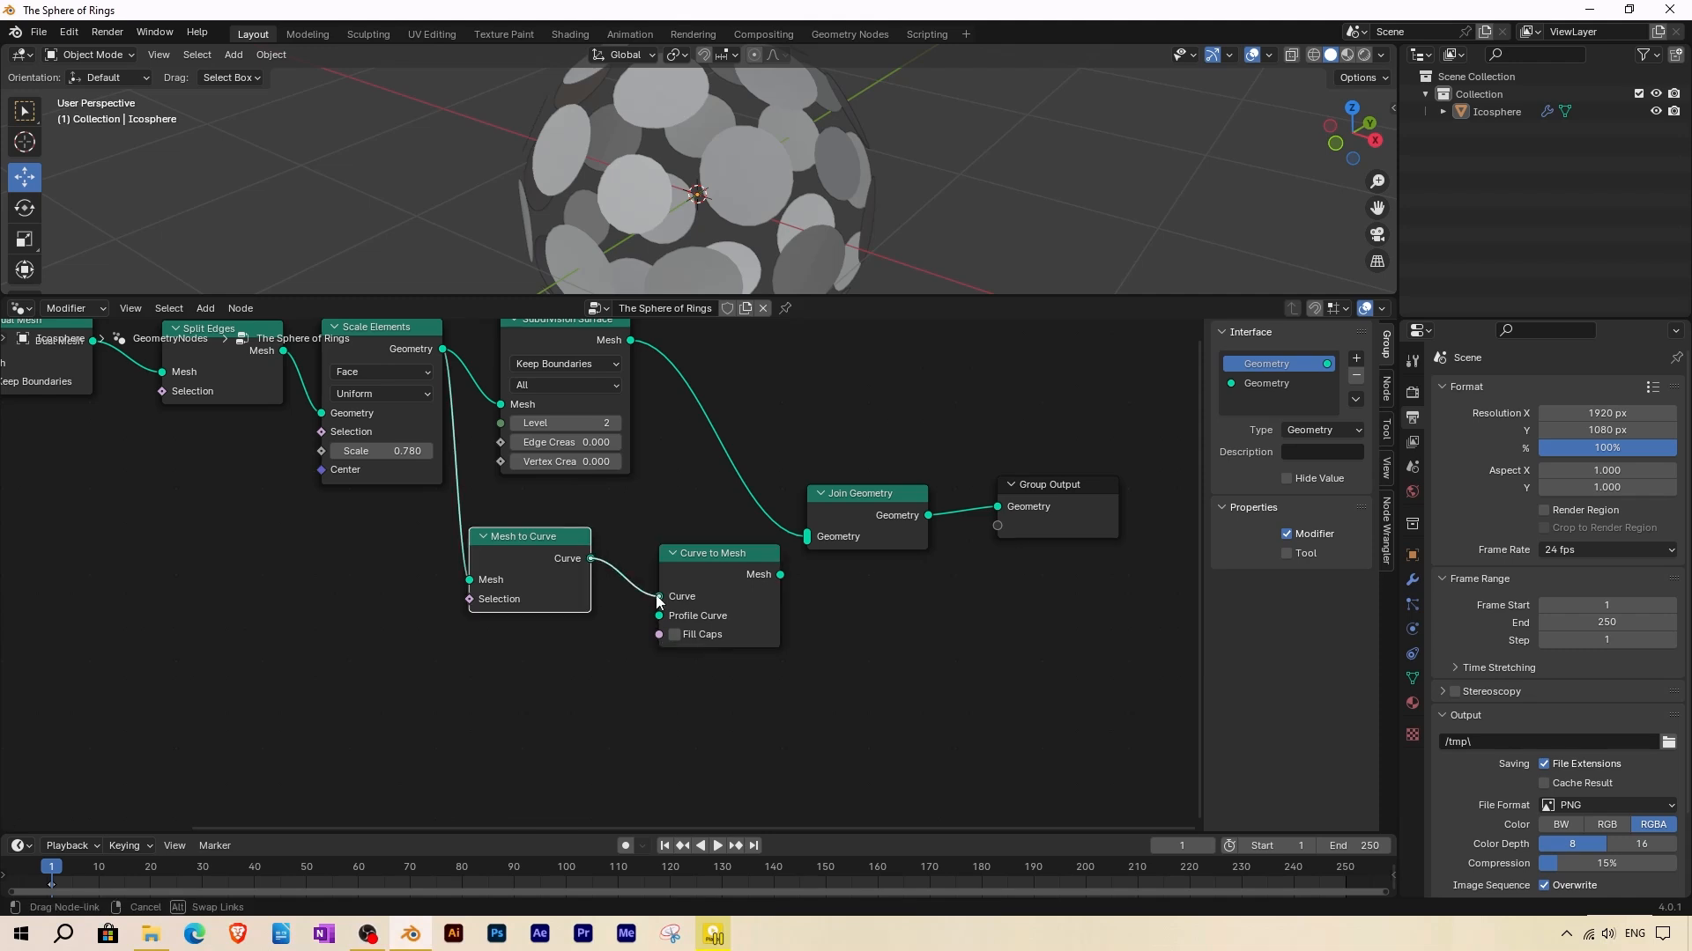
{"action": "left_click_drag", "start_coordinate": [780, 575], "coordinate": [808, 552]}
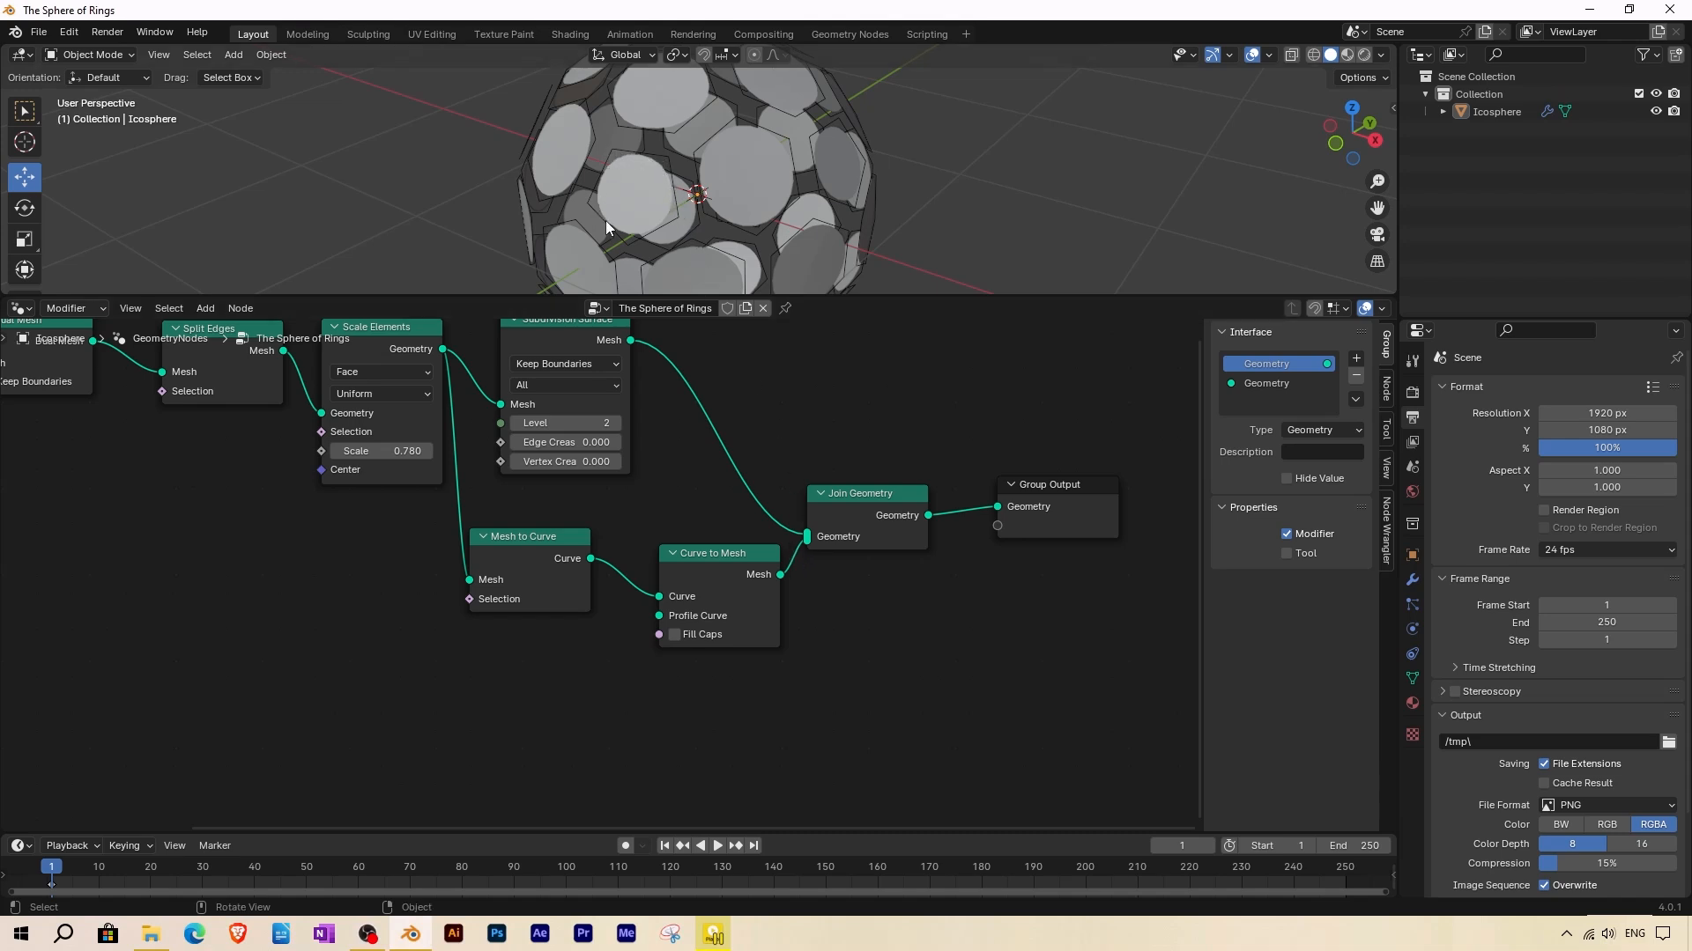
Add a Curve Circle node below Mesh to Curve and set its resolution to 8.
{"action": "scroll", "coordinate": [603, 577], "scroll_direction": "up", "scroll_amount": 2}
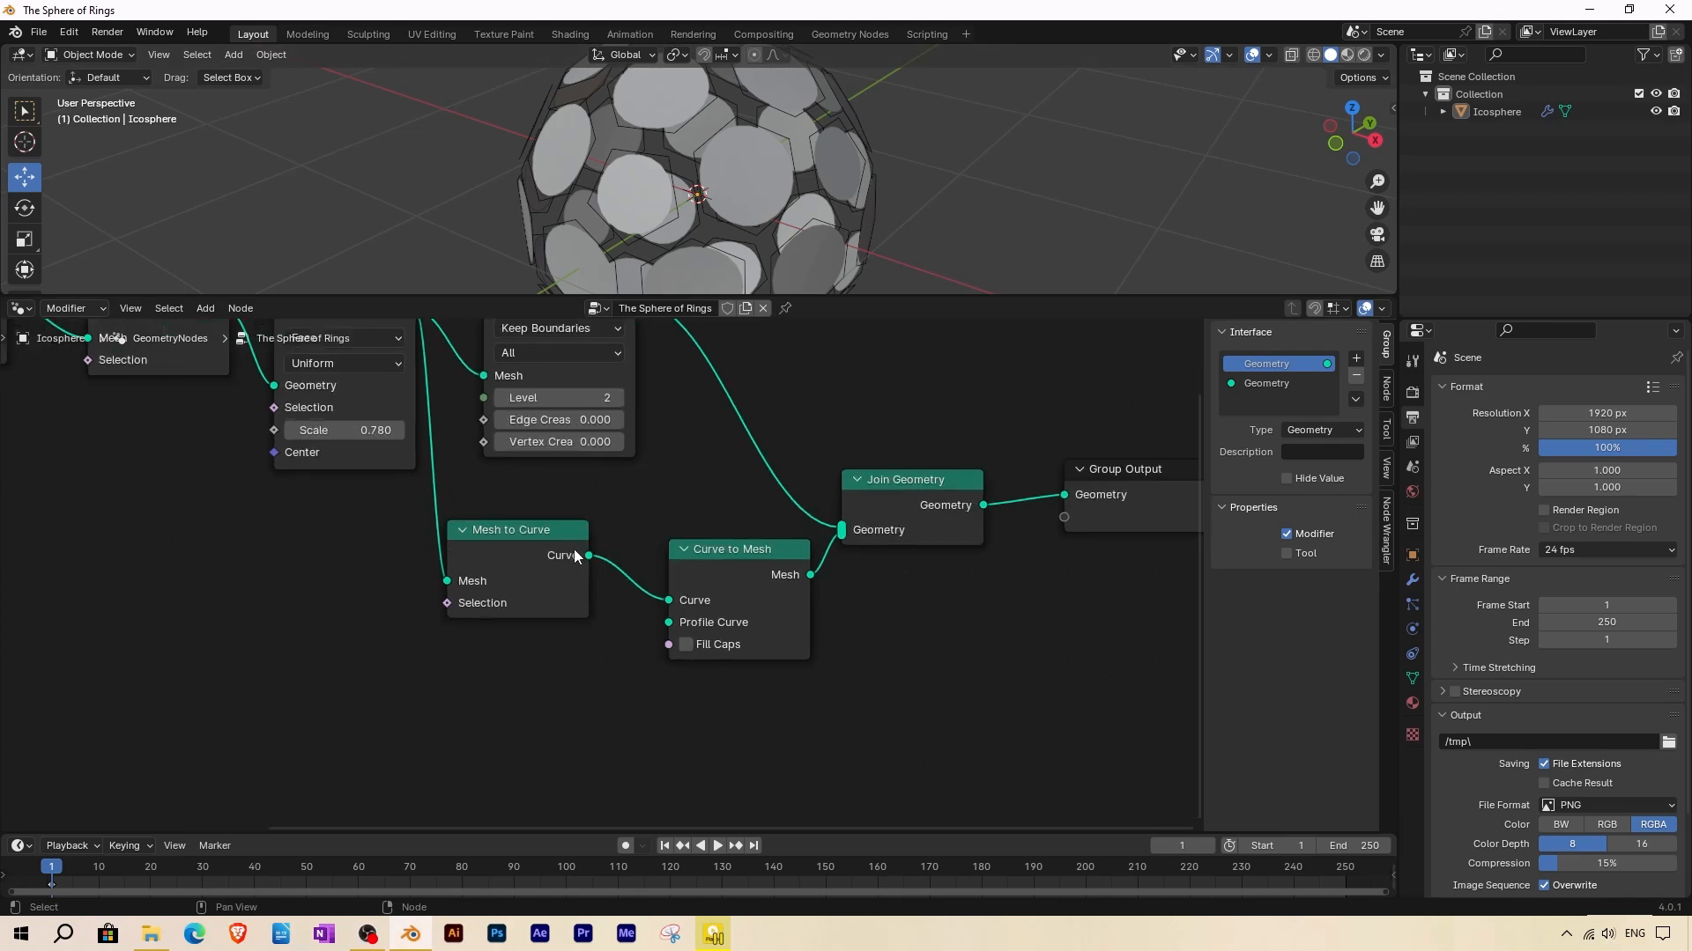
{"action": "middle_click_drag", "start_coordinate": [604, 586], "coordinate": [631, 552]}
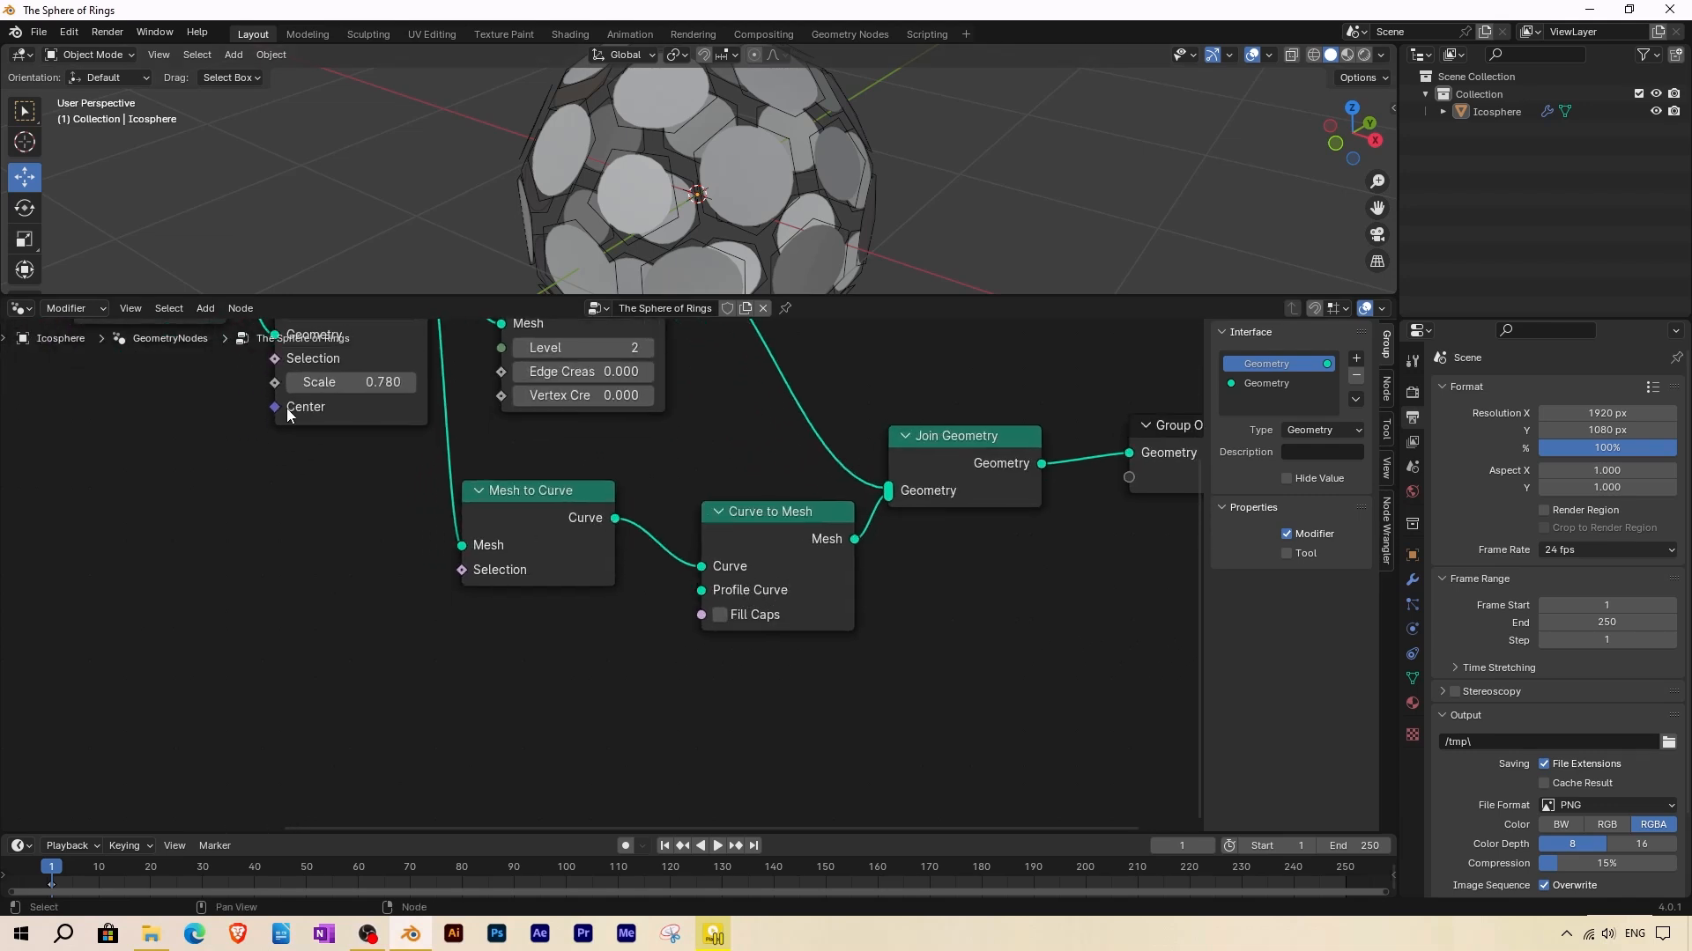
{"action": "left_click", "coordinate": [205, 309]}
{"action": "mouse_move", "coordinate": [255, 412]}
{"action": "mouse_move", "coordinate": [354, 490]}
{"action": "left_click", "coordinate": [465, 523]}
{"action": "left_click", "coordinate": [526, 645]}
{"action": "double_click", "coordinate": [582, 730]}
{"action": "type", "text": "8"}
{"action": "key", "text": "Return"}
Reduce the Curve Circle's radius to 0.87 m and connect it to the Profile Curve input of Curve to Mesh.
{"action": "middle_click_drag", "start_coordinate": [647, 711], "coordinate": [641, 695]}
{"action": "left_click", "coordinate": [608, 736]}
{"action": "left_click_drag", "start_coordinate": [607, 737], "coordinate": [634, 736]}
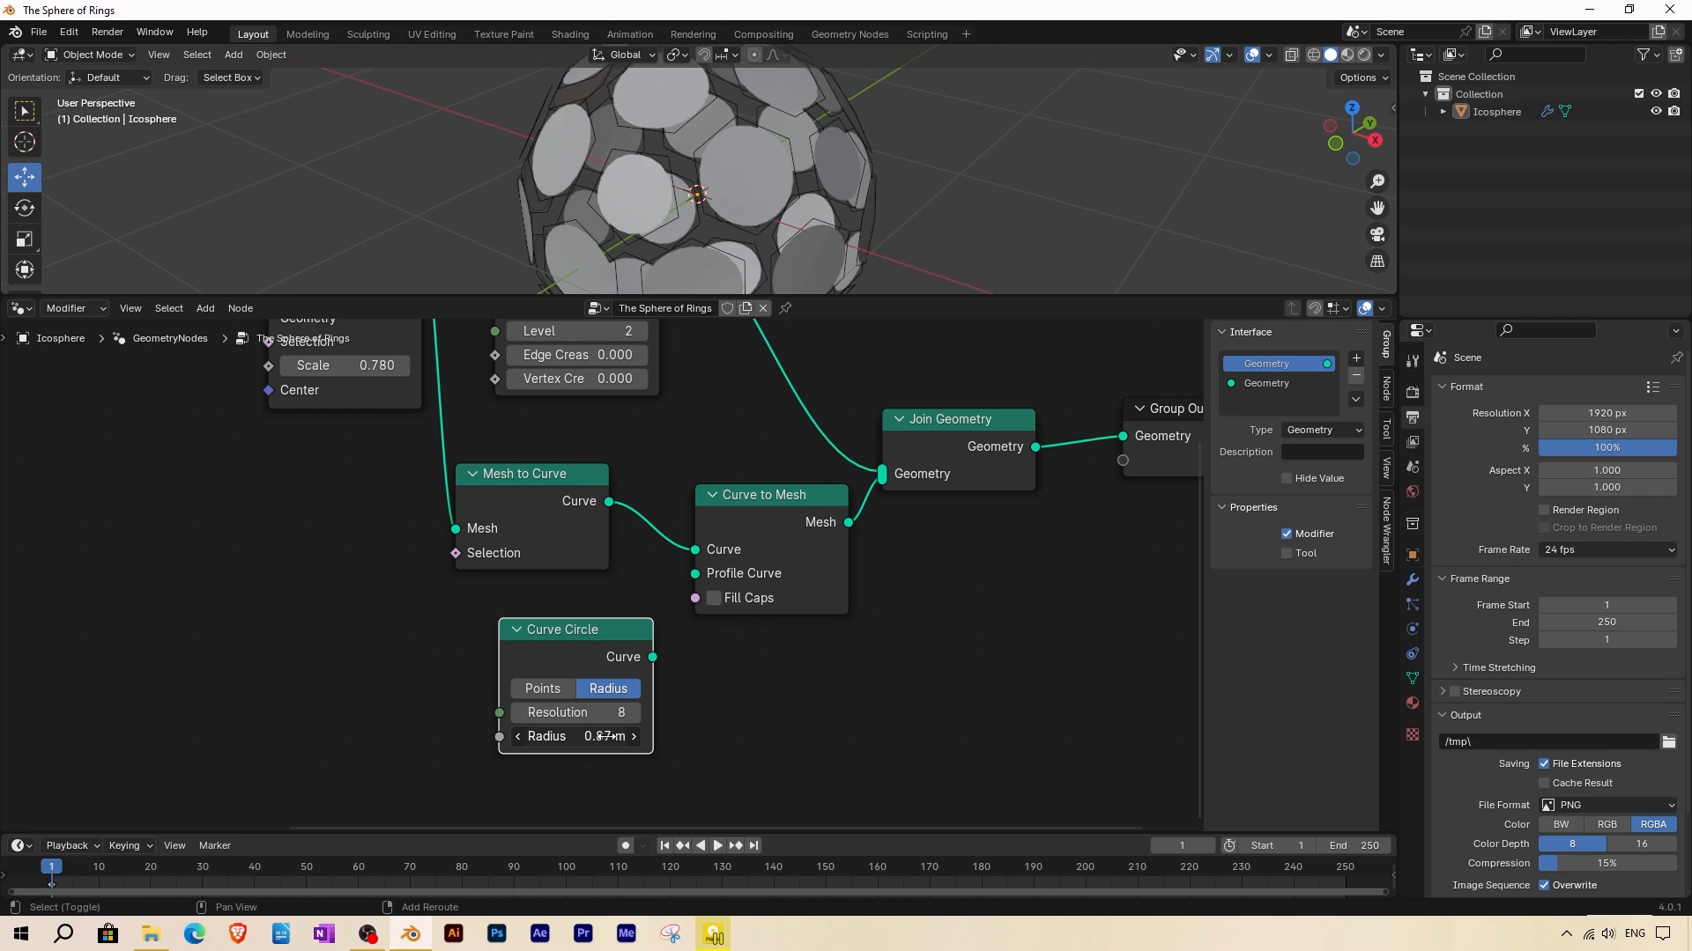
{"action": "left_click_drag", "start_coordinate": [652, 657], "coordinate": [694, 573]}
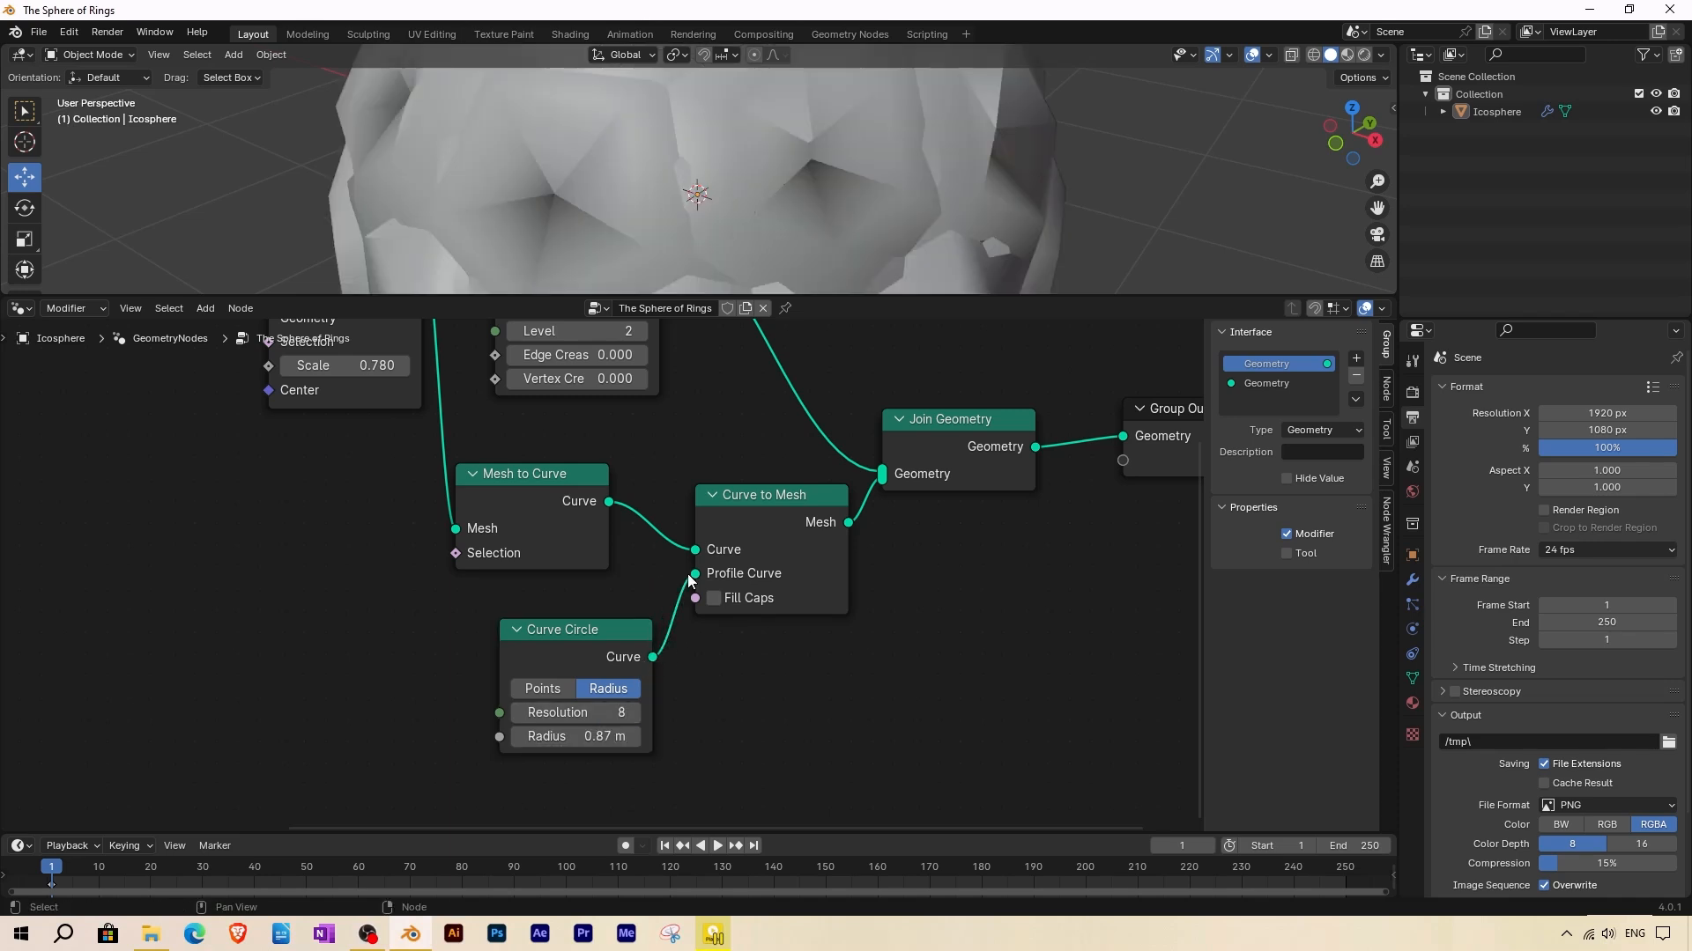
Set the Curve Circle's radius to 0.035 m and inspect the resulting outlines on the sphere.
{"action": "middle_click_drag", "start_coordinate": [684, 215], "coordinate": [621, 217]}
{"action": "left_click_drag", "start_coordinate": [608, 737], "coordinate": [584, 736]}
{"action": "scroll", "coordinate": [585, 736], "scroll_direction": "up", "scroll_amount": 1}
{"action": "double_click", "coordinate": [585, 762]}
{"action": "type", "text": "0.035"}
{"action": "key", "text": "Return"}
{"action": "scroll", "coordinate": [705, 201], "scroll_direction": "up", "scroll_amount": 3}
{"action": "middle_click_drag", "start_coordinate": [759, 196], "coordinate": [729, 181]}
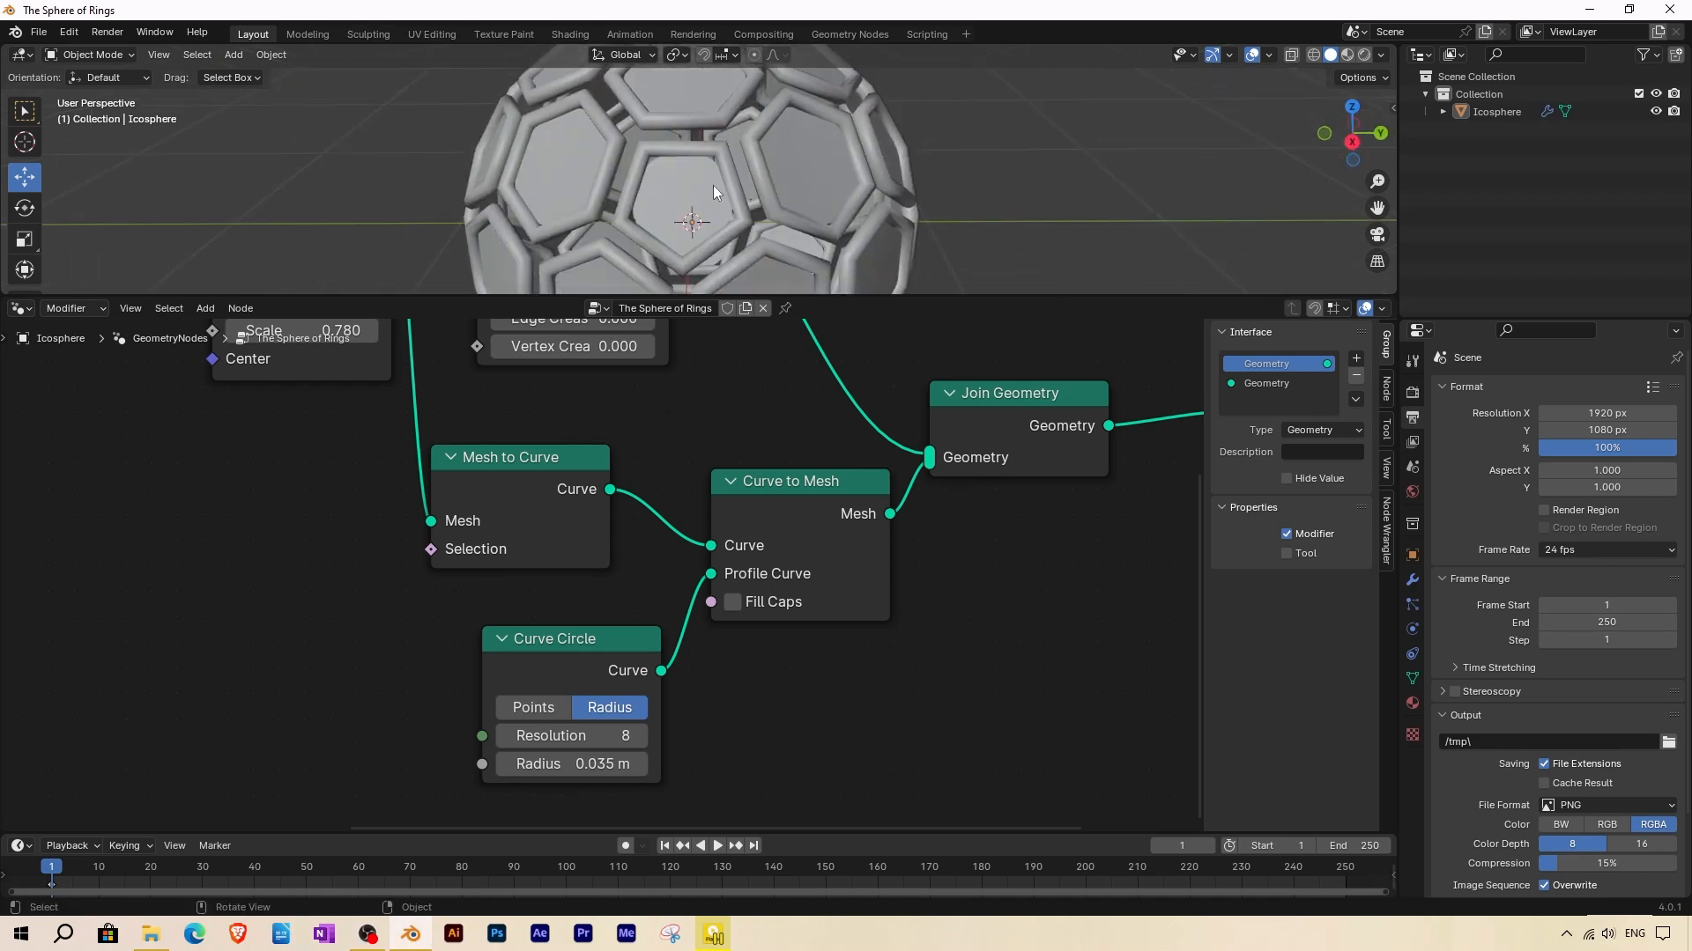
Insert a Set Spline Type node between Mesh to Curve and Curve to Mesh, set it to NURBS, and enlarge the 3D view.
{"action": "left_click", "coordinate": [210, 308]}
{"action": "mouse_move", "coordinate": [233, 411]}
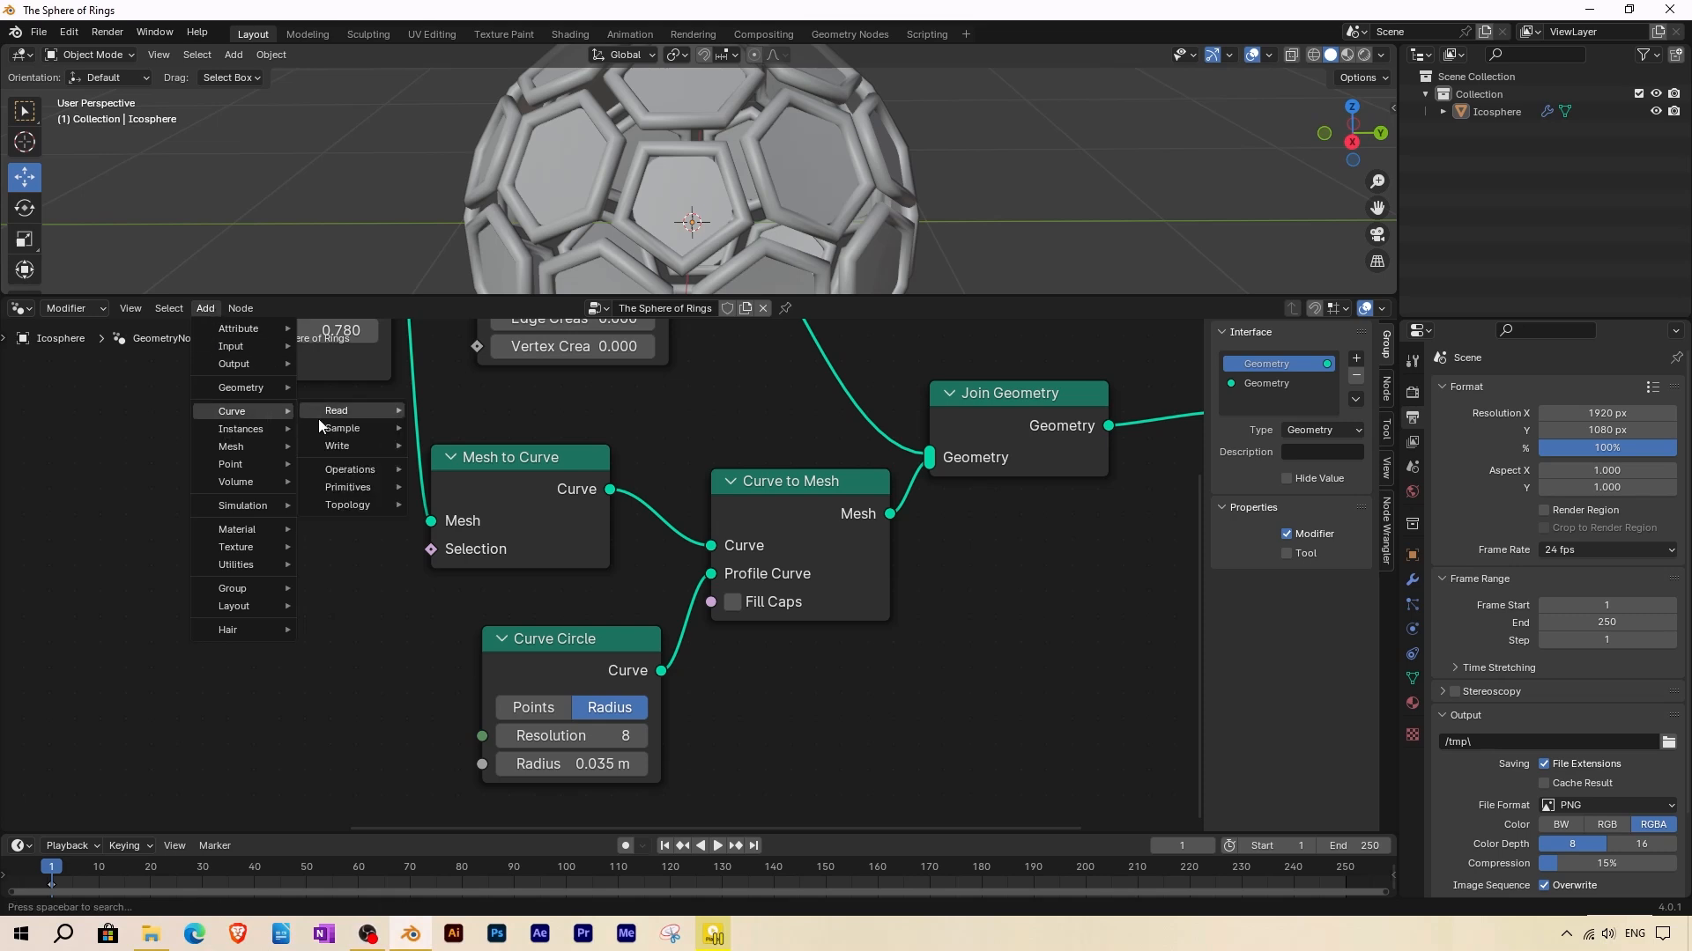
{"action": "mouse_move", "coordinate": [354, 447]}
{"action": "left_click", "coordinate": [484, 570]}
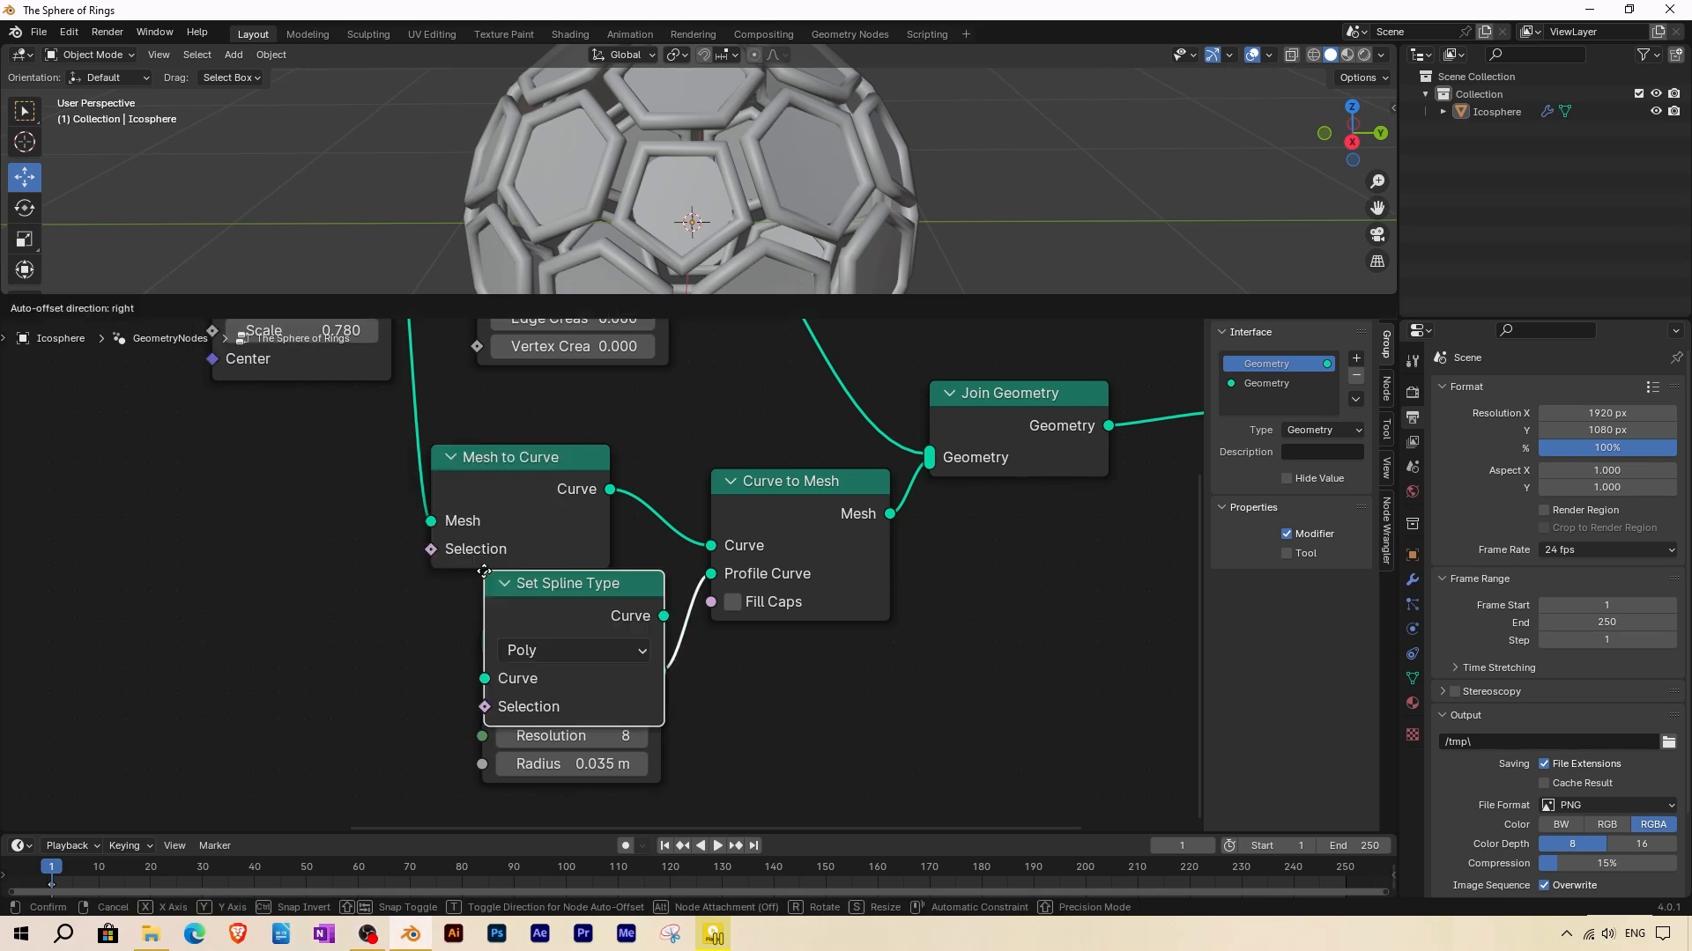
{"action": "left_click", "coordinate": [568, 441]}
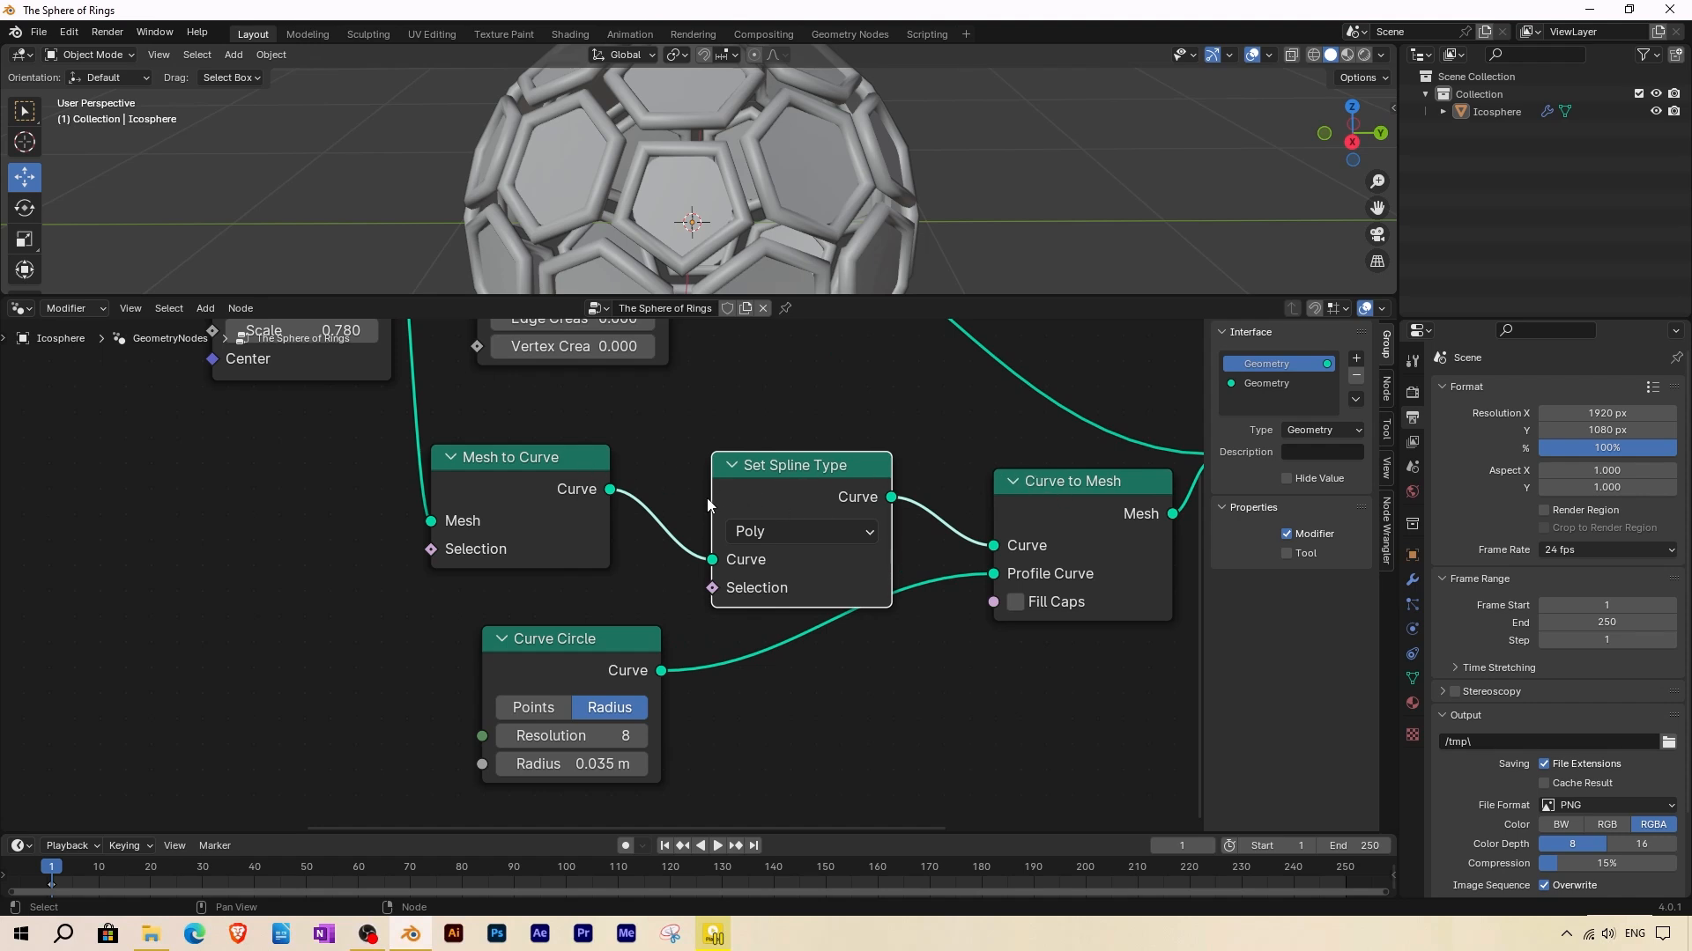
{"action": "left_click", "coordinate": [758, 537]}
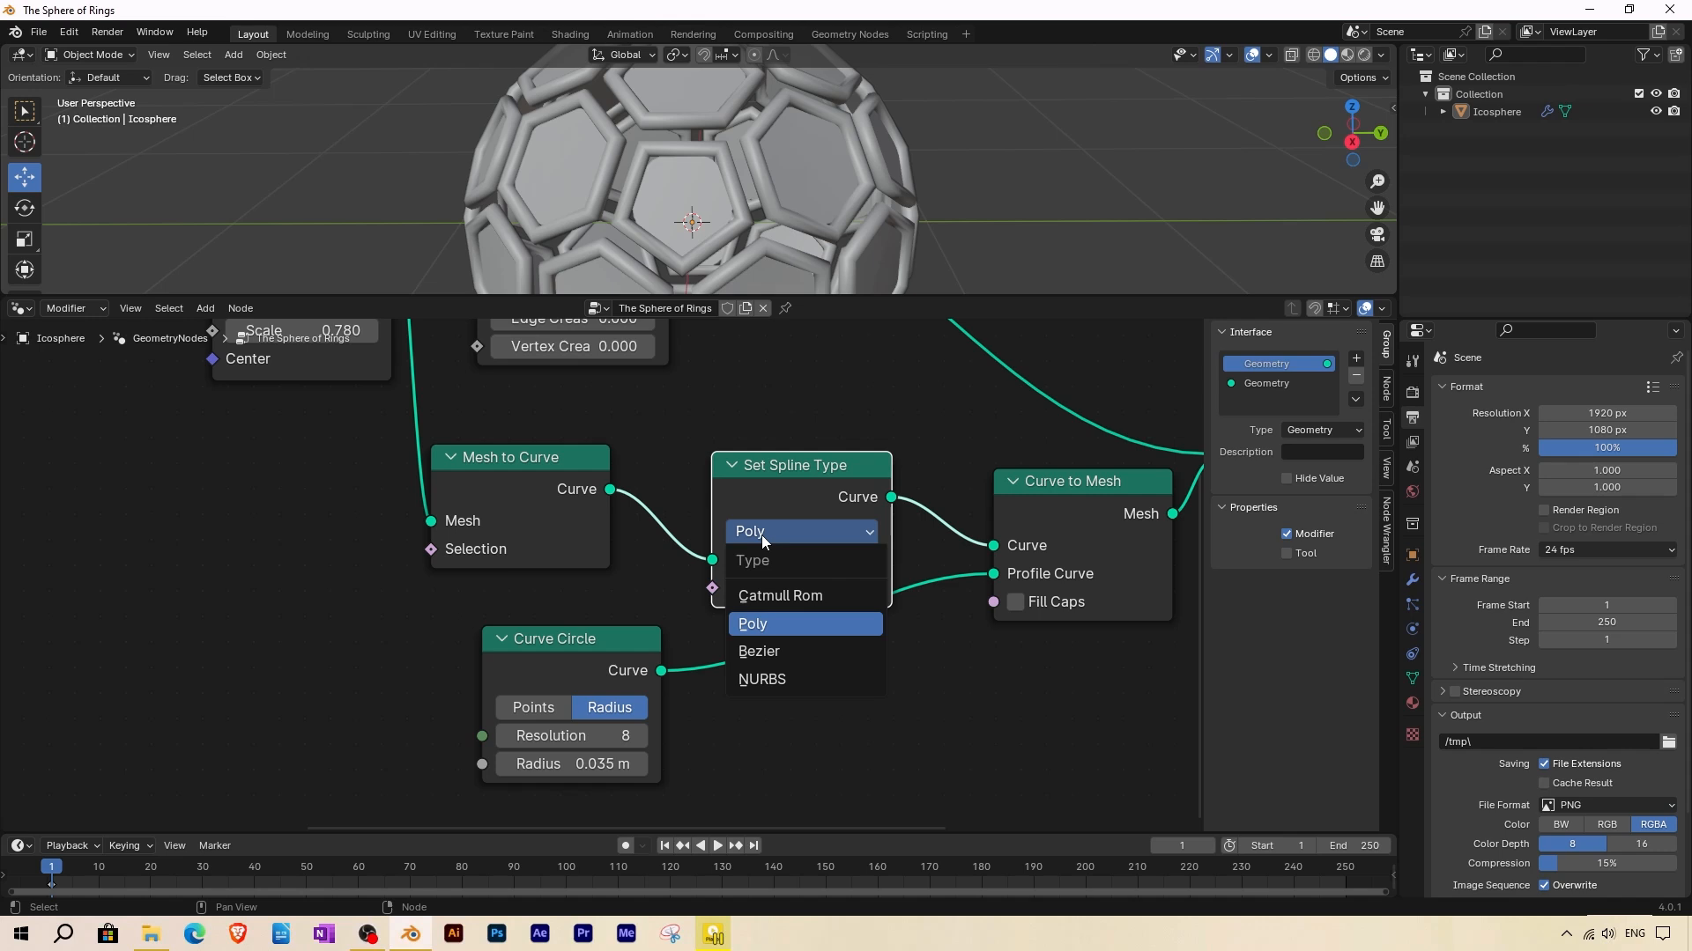
{"action": "left_click", "coordinate": [759, 680]}
{"action": "left_click_drag", "start_coordinate": [686, 298], "coordinate": [684, 501]}
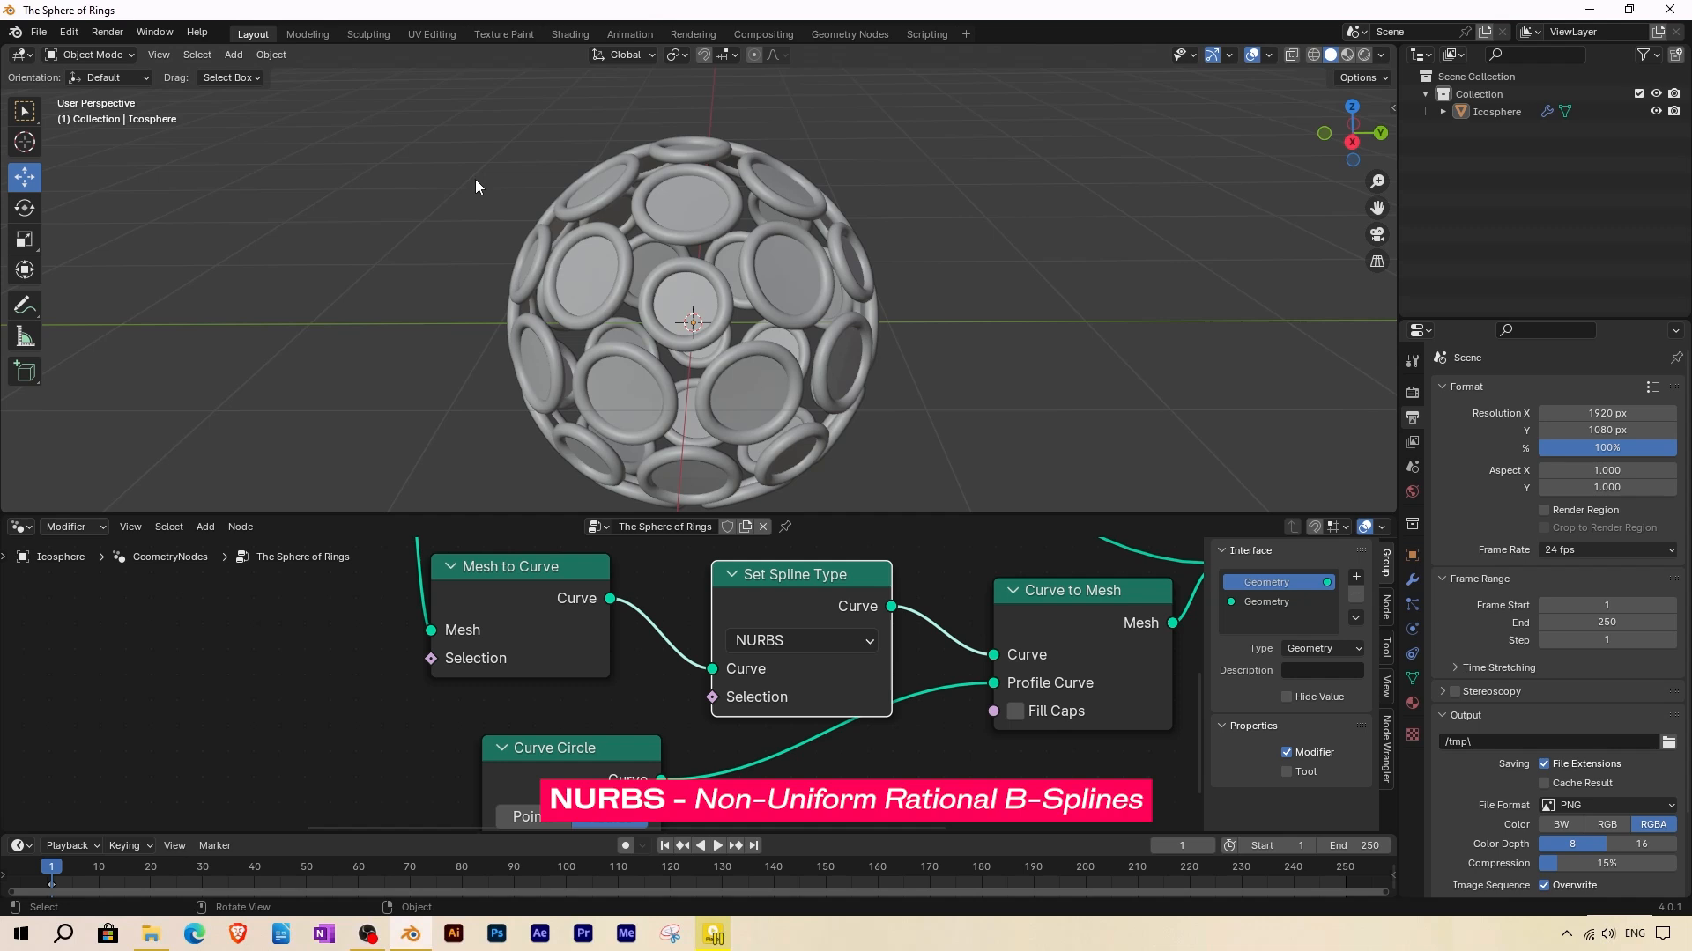
Add a Nurbs Curve object to the scene, isolate it in local view, and enter Edit Mode.
{"action": "left_click", "coordinate": [234, 55]}
{"action": "mouse_move", "coordinate": [273, 91]}
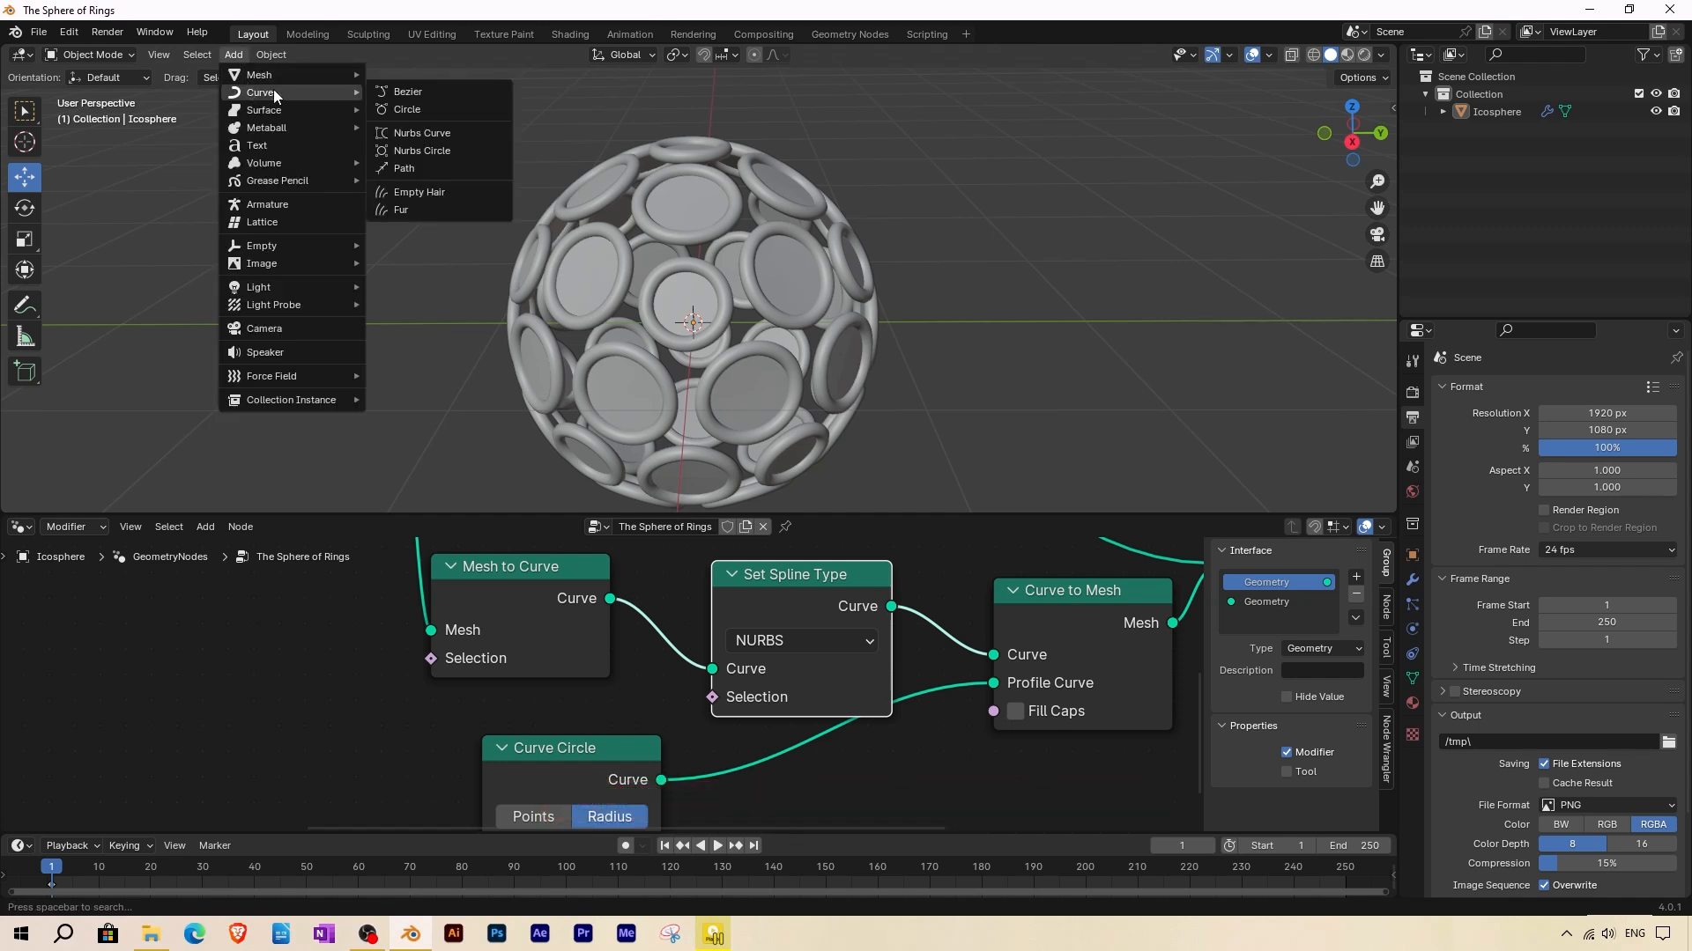
{"action": "left_click", "coordinate": [403, 132]}
{"action": "key", "text": "KP_Divide"}
{"action": "key", "text": "Tab"}
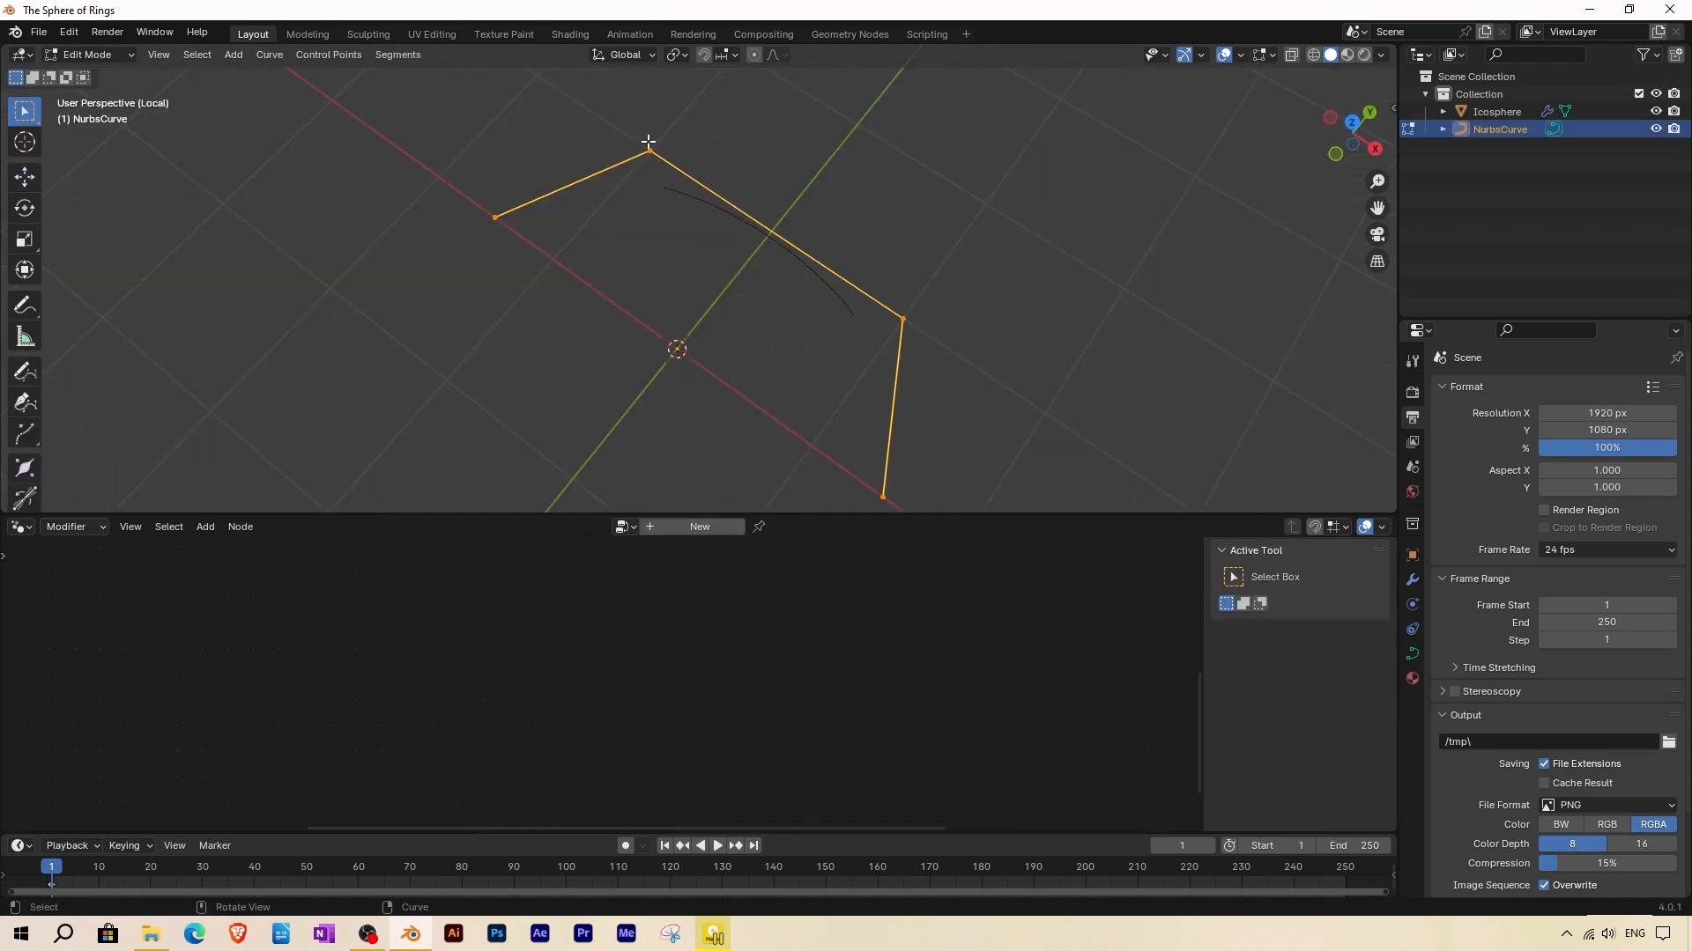
From the top view, extend one end of the NURBS curve outwards with several extruded control points.
{"action": "key", "text": "KP_7"}
{"action": "left_click", "coordinate": [560, 334]}
{"action": "key", "text": "g"}
{"action": "left_click", "coordinate": [329, 381]}
{"action": "key", "text": "e"}
{"action": "left_click", "coordinate": [308, 169]}
{"action": "key", "text": "e"}
{"action": "left_click", "coordinate": [649, 170]}
{"action": "key", "text": "e"}
{"action": "left_click", "coordinate": [960, 212]}
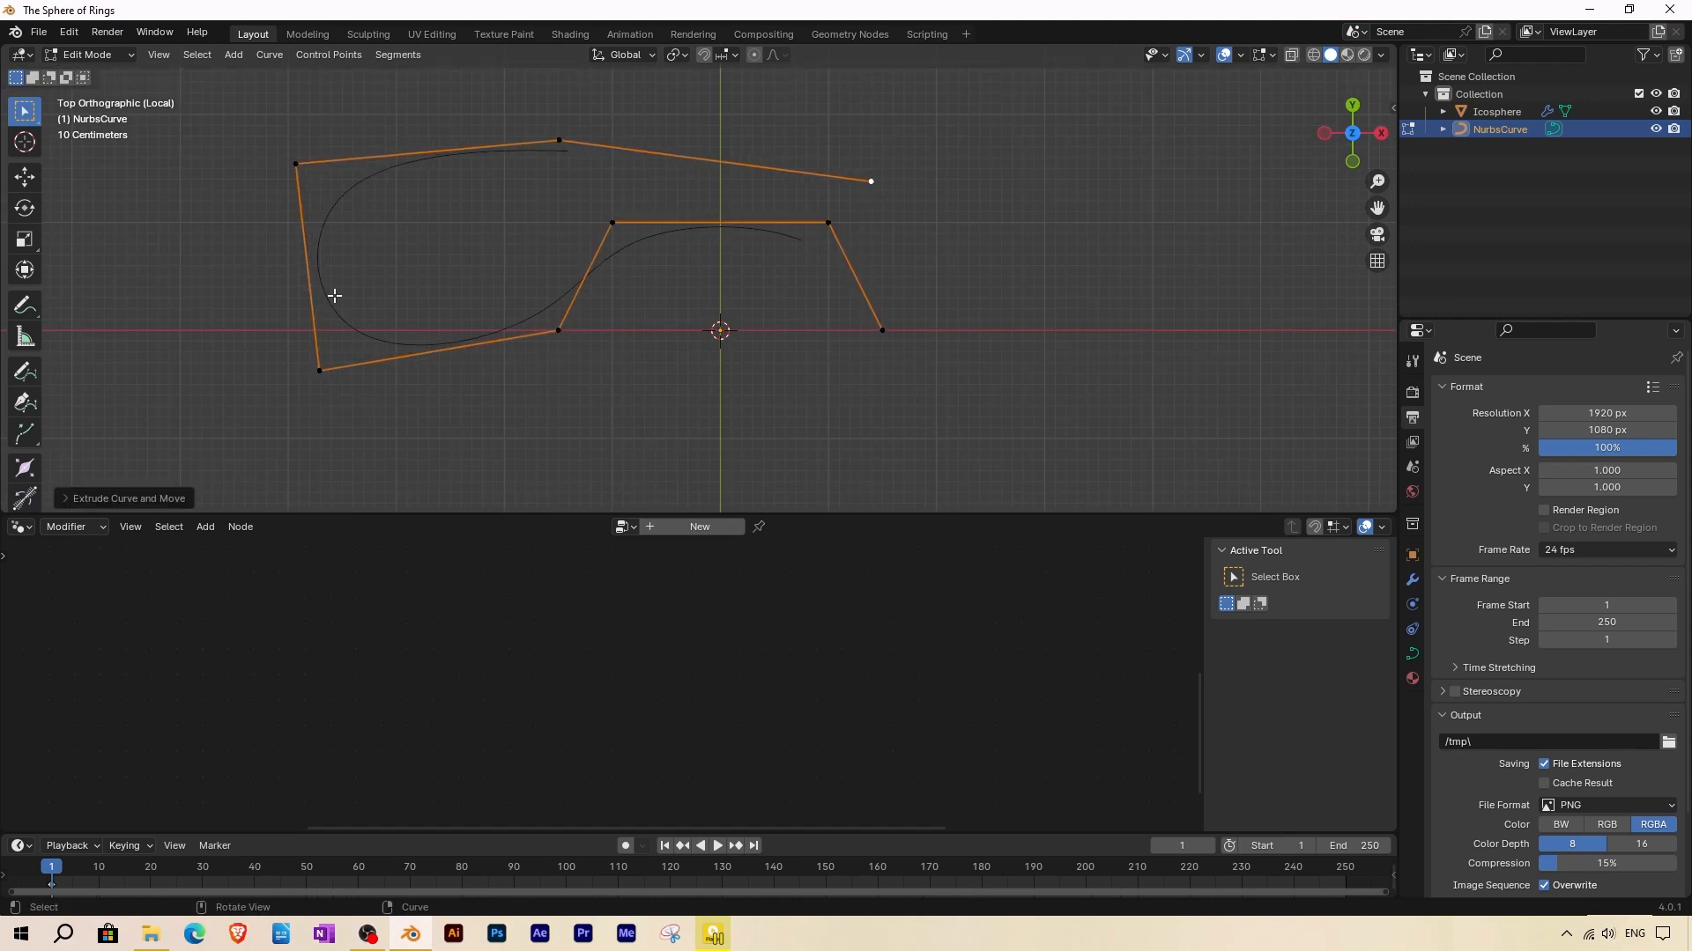
Delete the demonstration NURBS curve, leave local view, and reselect the icosphere.
{"action": "key", "text": "Tab"}
{"action": "key", "text": "Delete"}
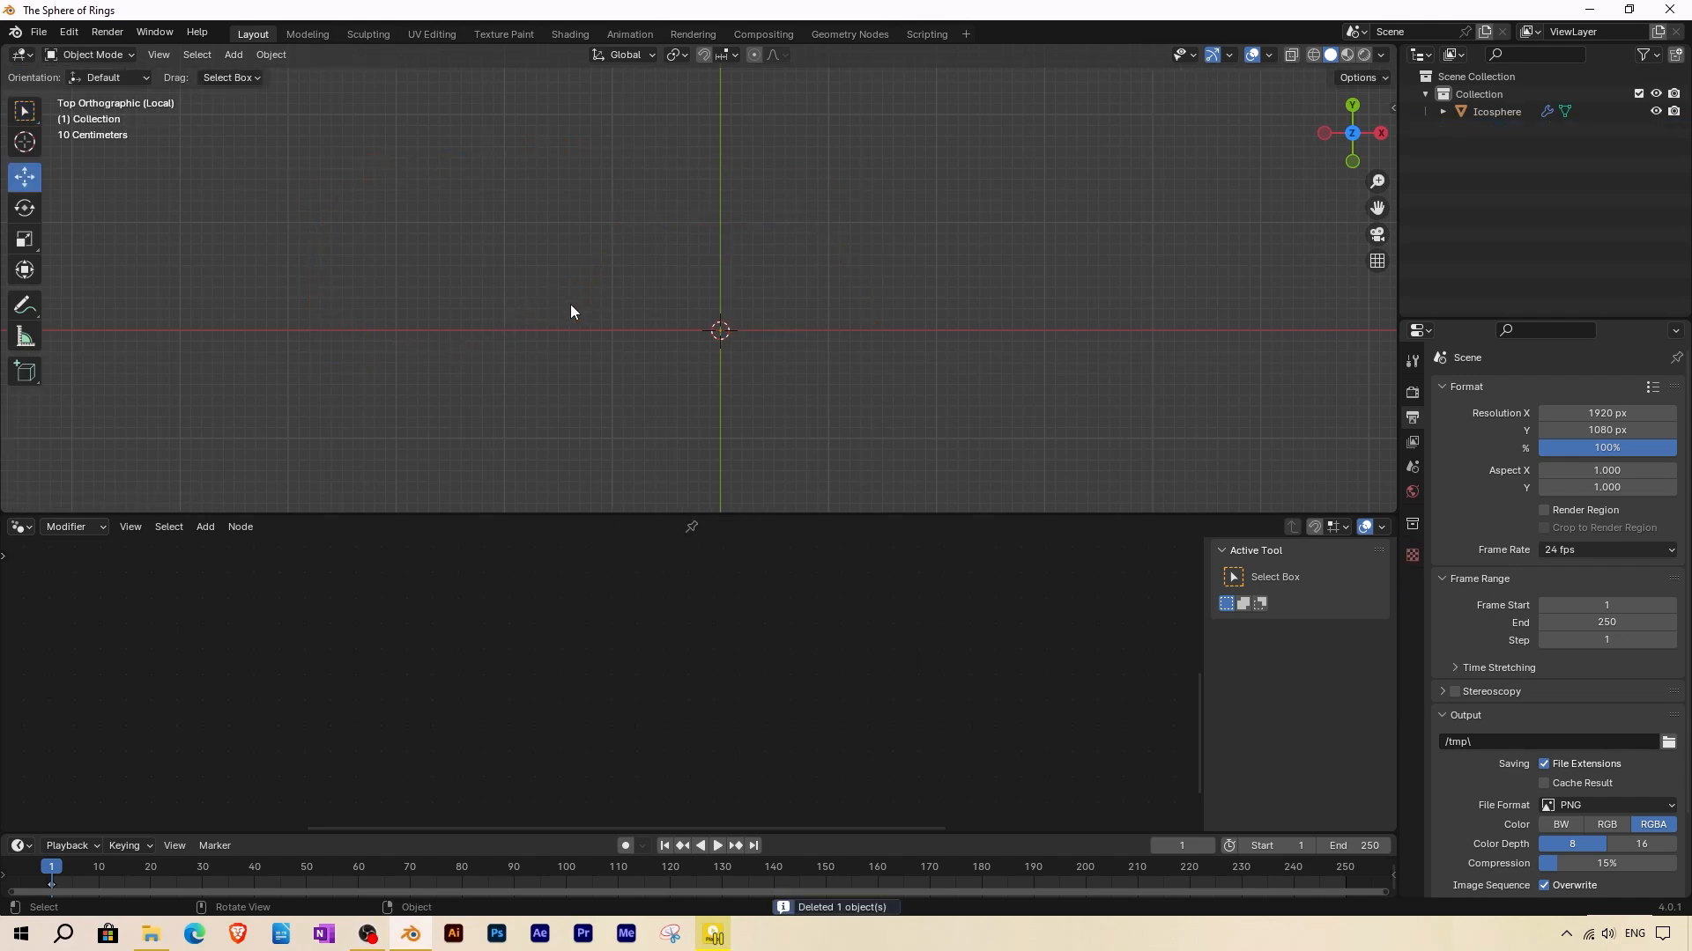
{"action": "key", "text": "KP_Divide"}
{"action": "middle_click_drag", "start_coordinate": [652, 303], "coordinate": [619, 263]}
{"action": "scroll", "coordinate": [686, 288], "scroll_direction": "up", "scroll_amount": 3}
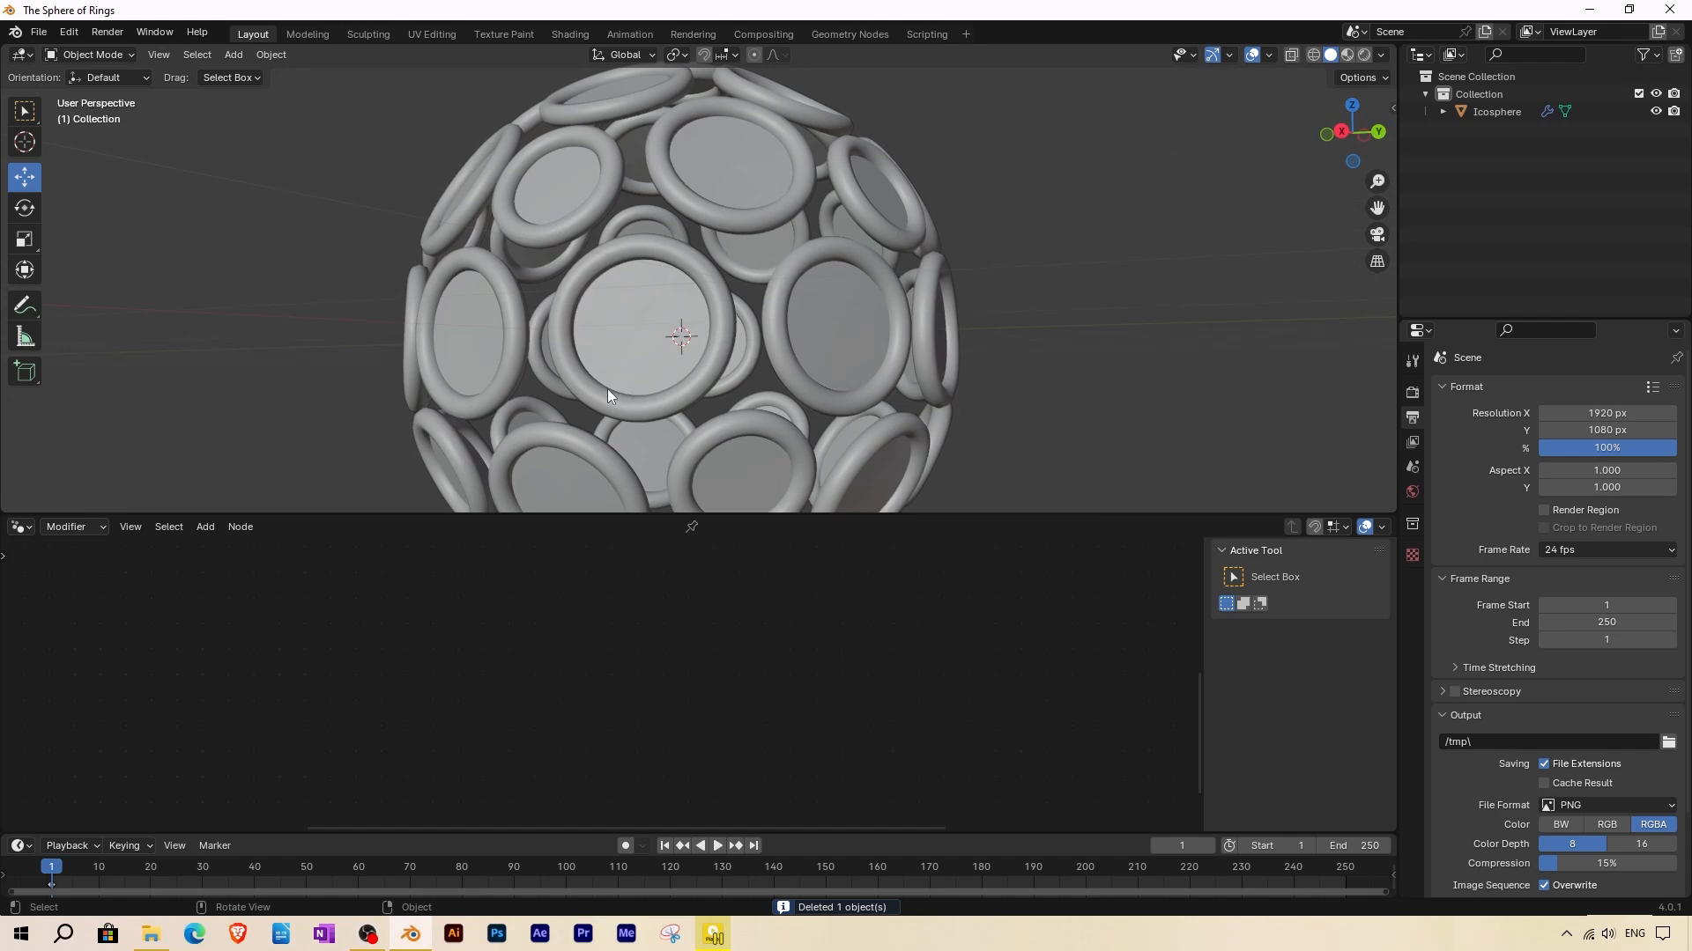
{"action": "left_click", "coordinate": [570, 273]}
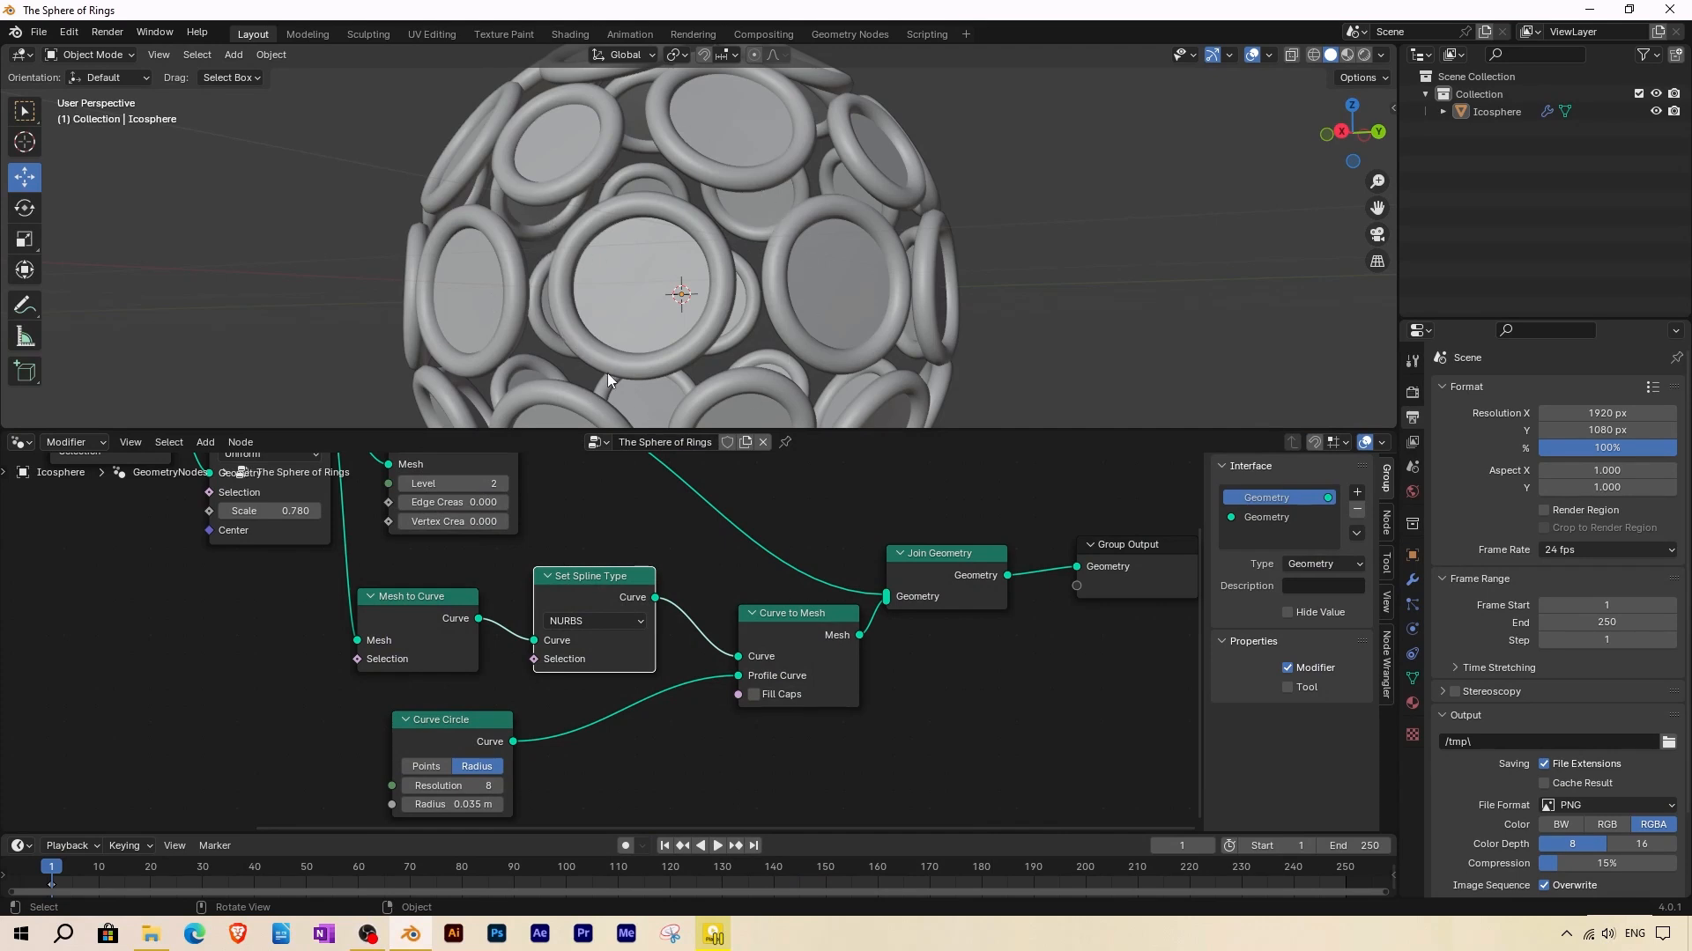
Move the Curve Circle node closer to the Curve to Mesh node.
{"action": "scroll", "coordinate": [591, 620], "scroll_direction": "down", "scroll_amount": 2}
{"action": "middle_click_drag", "start_coordinate": [619, 653], "coordinate": [499, 606]}
{"action": "left_click_drag", "start_coordinate": [360, 659], "coordinate": [511, 654]}
{"action": "middle_click_drag", "start_coordinate": [648, 585], "coordinate": [585, 538]}
{"action": "scroll", "coordinate": [585, 537], "scroll_direction": "up", "scroll_amount": 2}
Duplicate the Curve to Mesh and Curve Circle nodes together and place the copies below the originals.
{"action": "left_click_drag", "start_coordinate": [580, 521], "coordinate": [577, 543]}
{"action": "left_click", "coordinate": [445, 612], "text": "shift"}
{"action": "scroll", "coordinate": [522, 613], "scroll_direction": "down", "scroll_amount": 1}
{"action": "key", "text": "shift+d"}
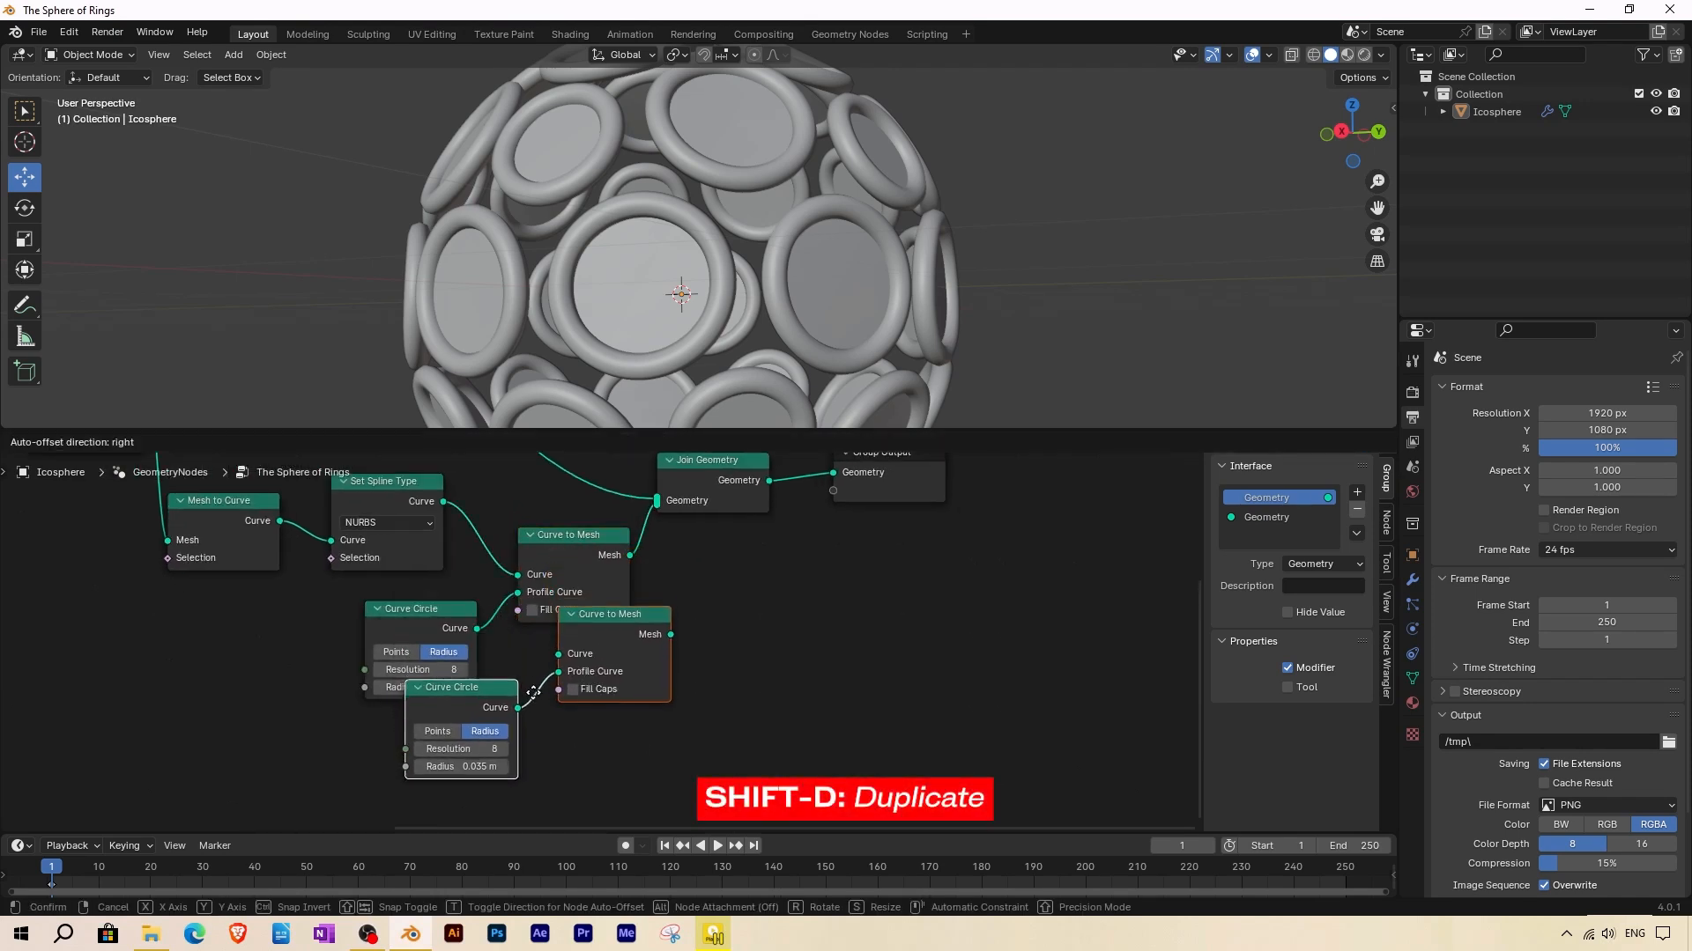
{"action": "left_click", "coordinate": [533, 733]}
{"action": "scroll", "coordinate": [559, 578], "scroll_direction": "down", "scroll_amount": 1}
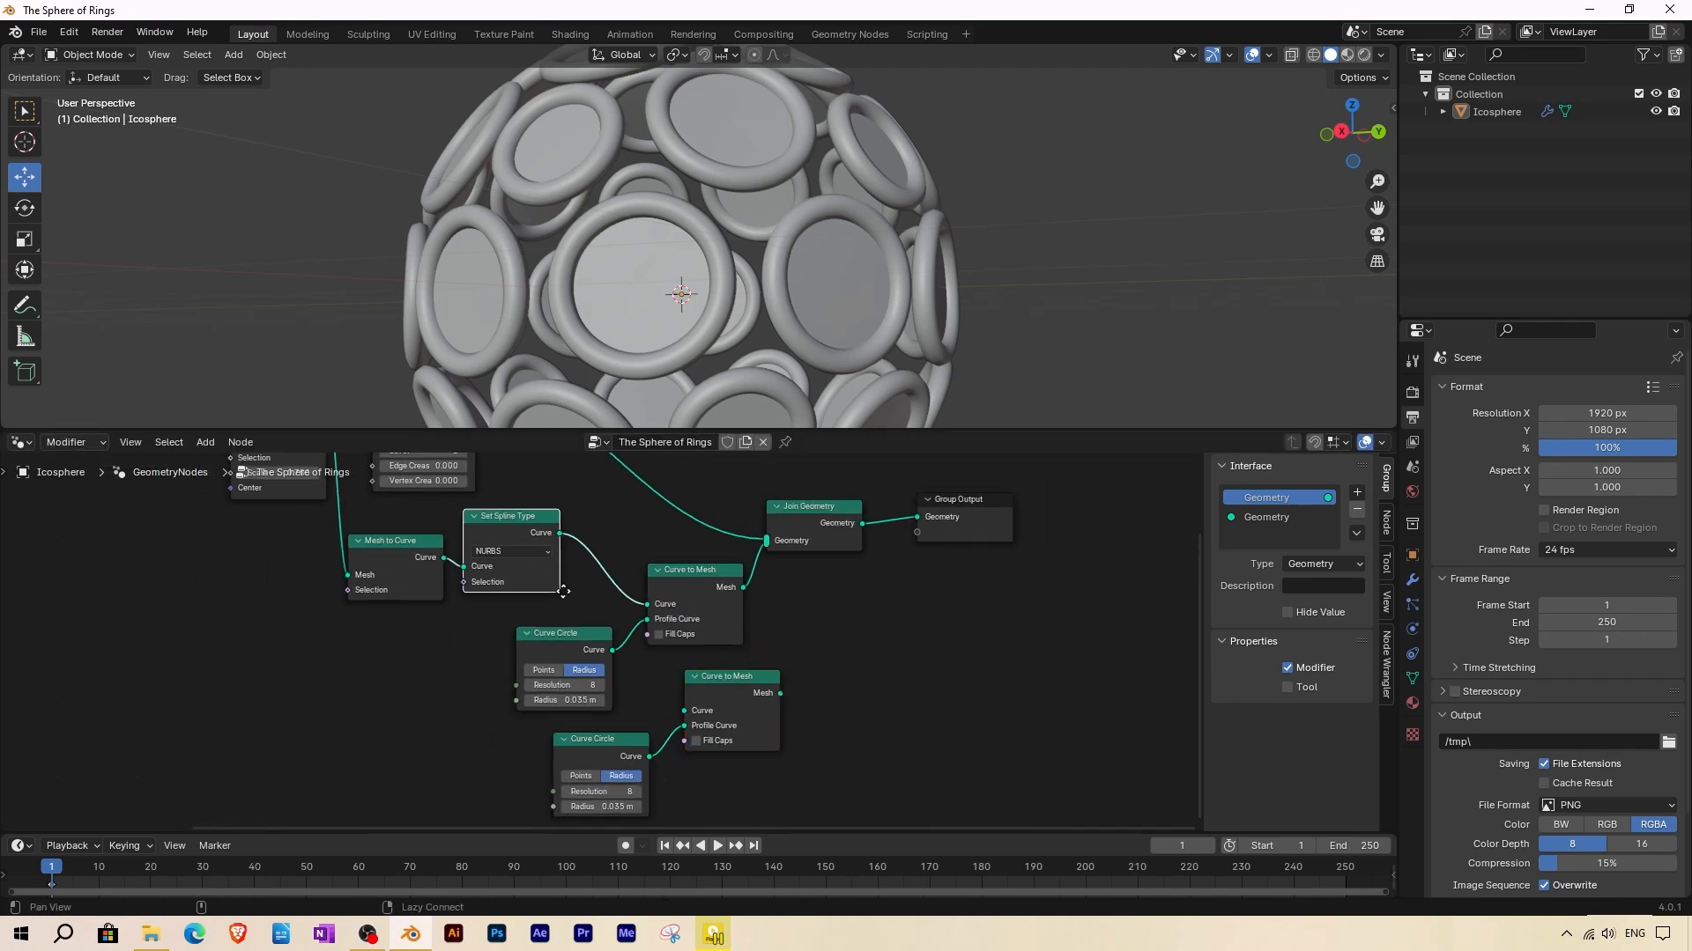
Wire the duplicated Curve to Mesh node between Set Spline Type and Join Geometry, moving the Join Geometry and Group Output nodes further away.
{"action": "middle_click_drag", "start_coordinate": [537, 554], "coordinate": [516, 553]}
{"action": "left_click_drag", "start_coordinate": [503, 512], "coordinate": [521, 558]}
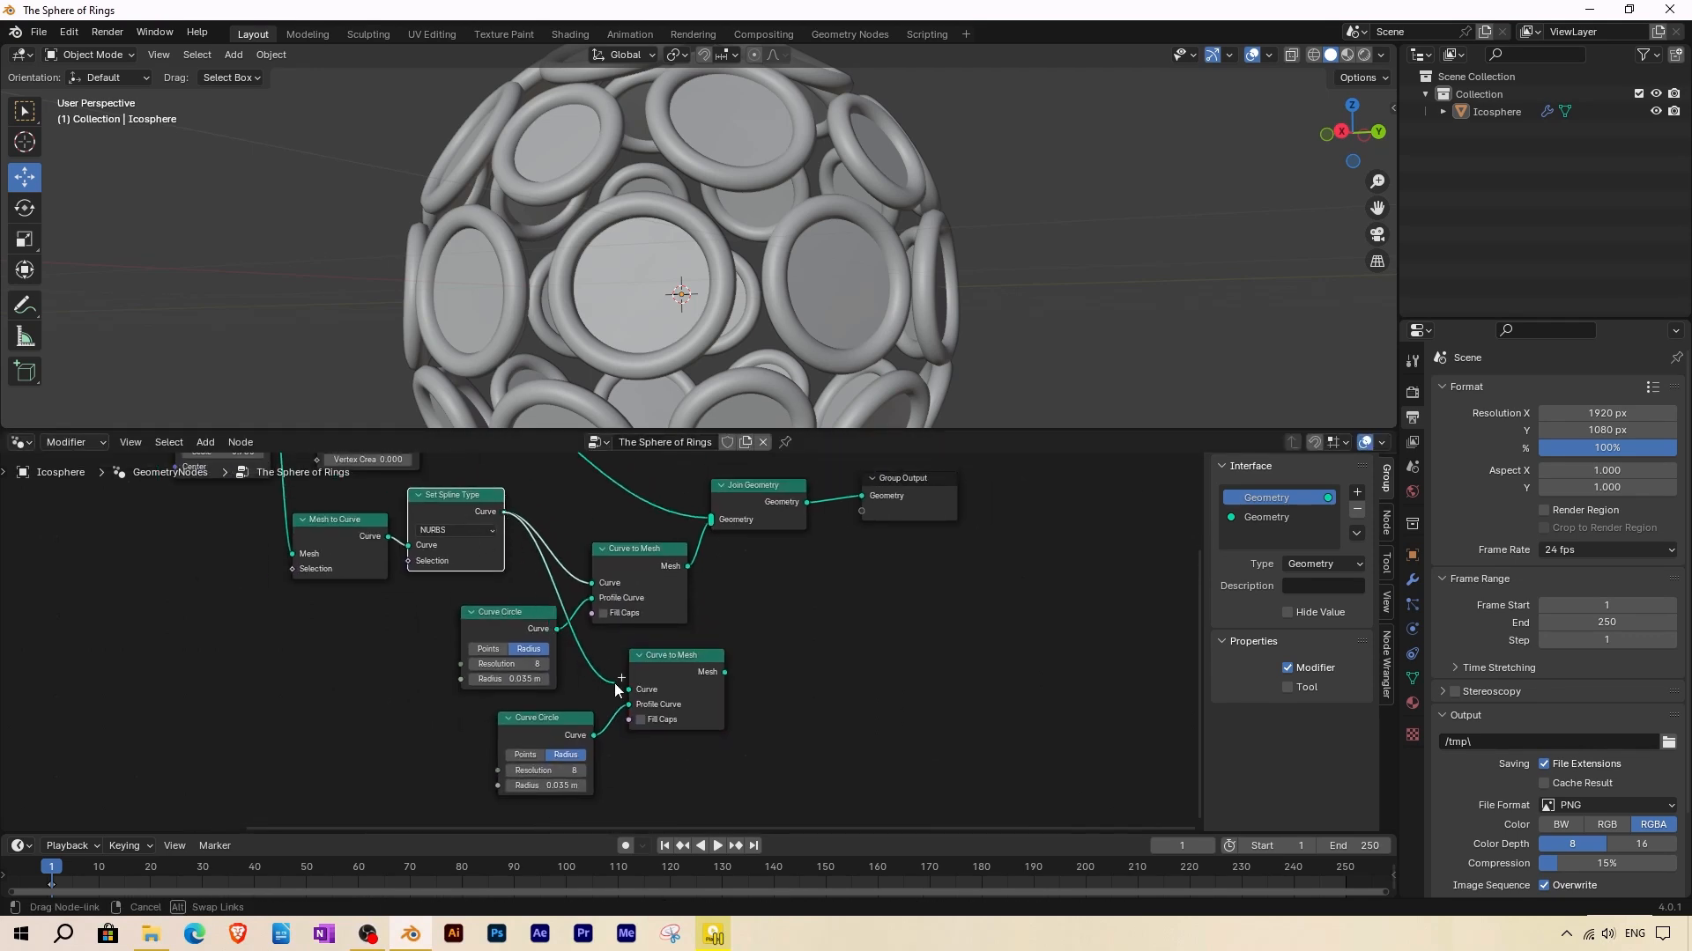
{"action": "middle_click_drag", "start_coordinate": [653, 702], "coordinate": [534, 755]}
{"action": "left_click_drag", "start_coordinate": [852, 507], "coordinate": [629, 576]}
{"action": "key", "text": "g"}
{"action": "left_click", "coordinate": [799, 555]}
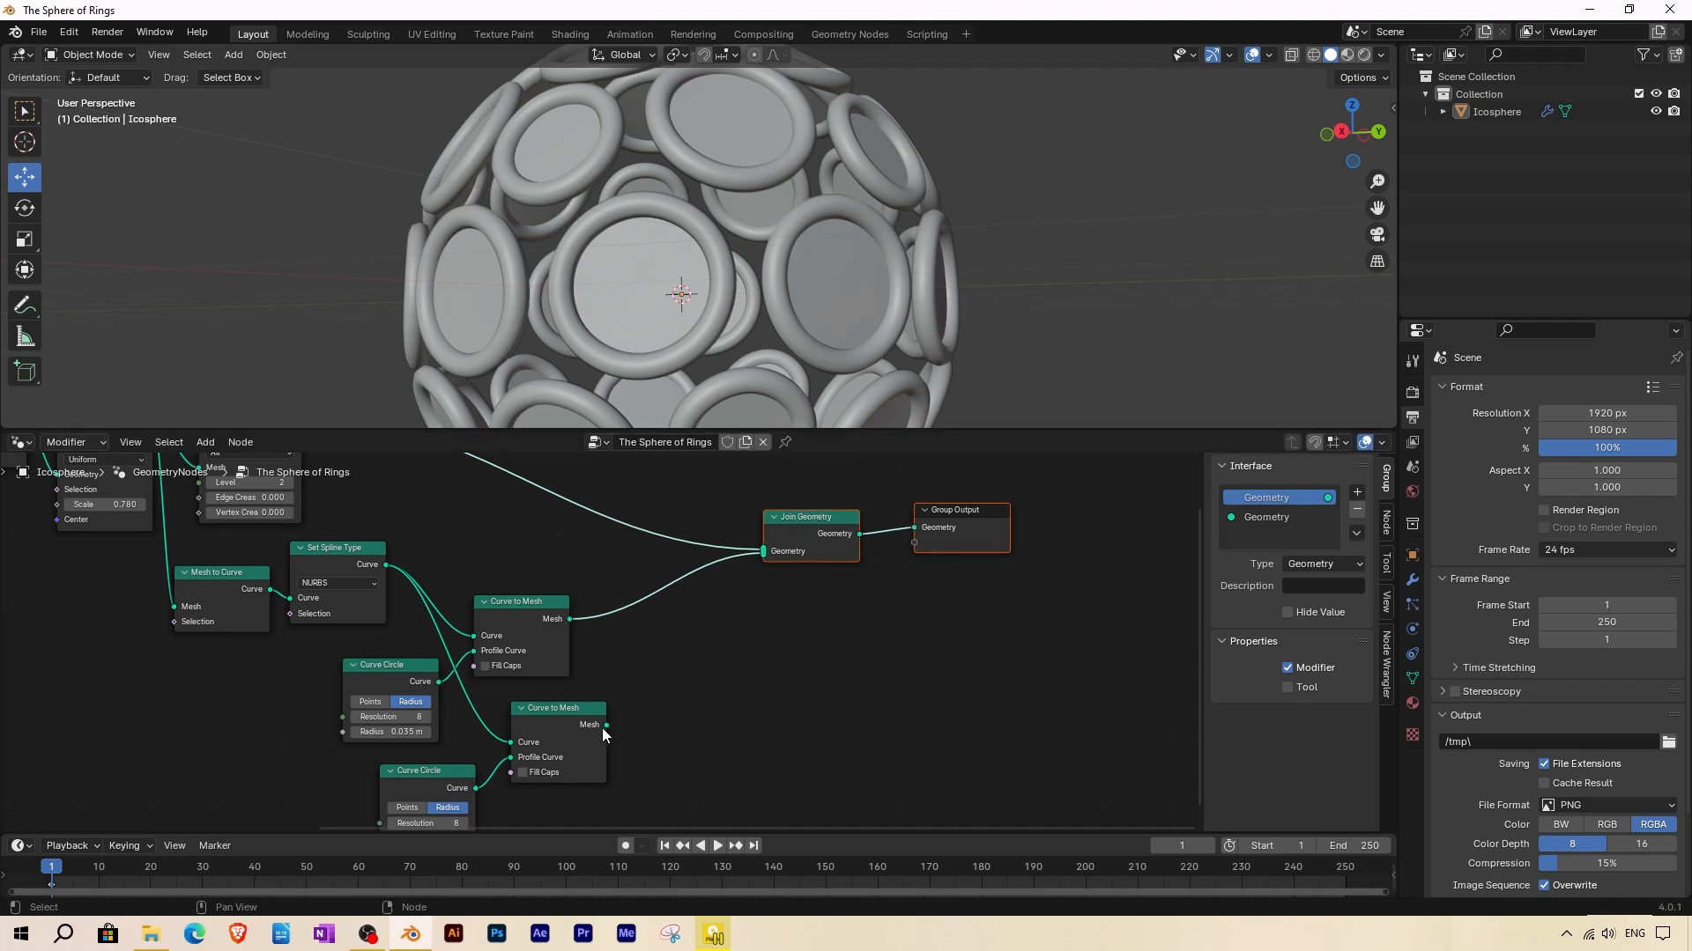
{"action": "left_click_drag", "start_coordinate": [606, 725], "coordinate": [763, 552]}
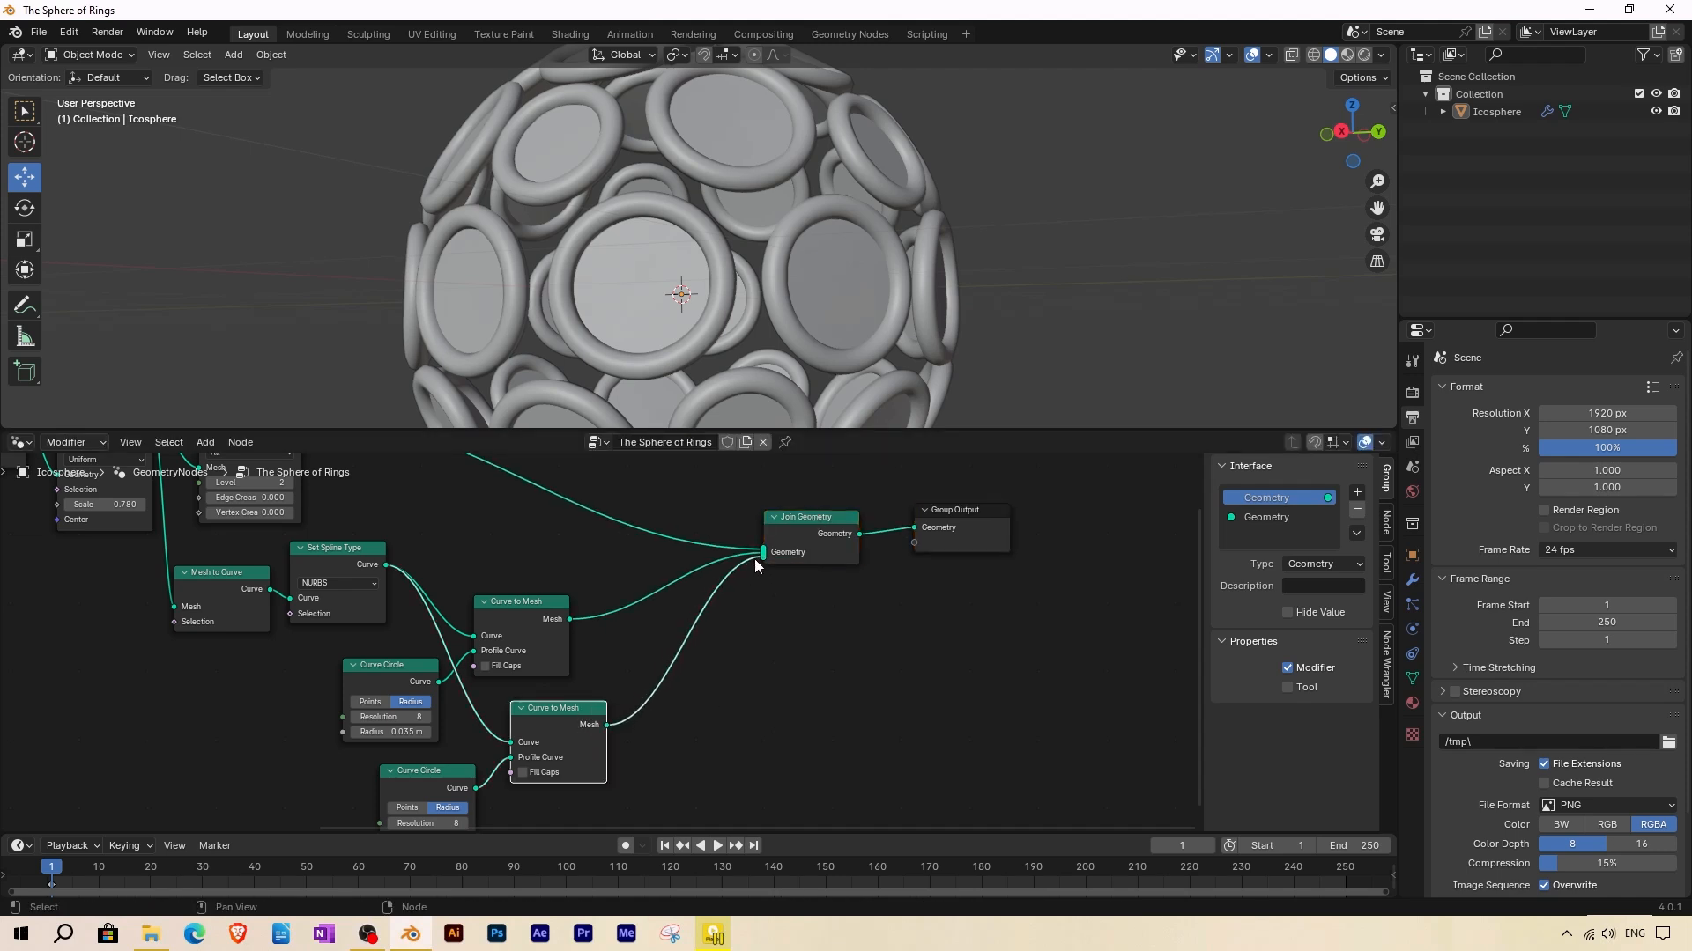
Insert a Scale Elements node between the duplicated Curve to Mesh node and Join Geometry.
{"action": "scroll", "coordinate": [605, 673], "scroll_direction": "down", "scroll_amount": 1, "text": "shift"}
{"action": "left_click", "coordinate": [204, 442]}
{"action": "mouse_move", "coordinate": [233, 581]}
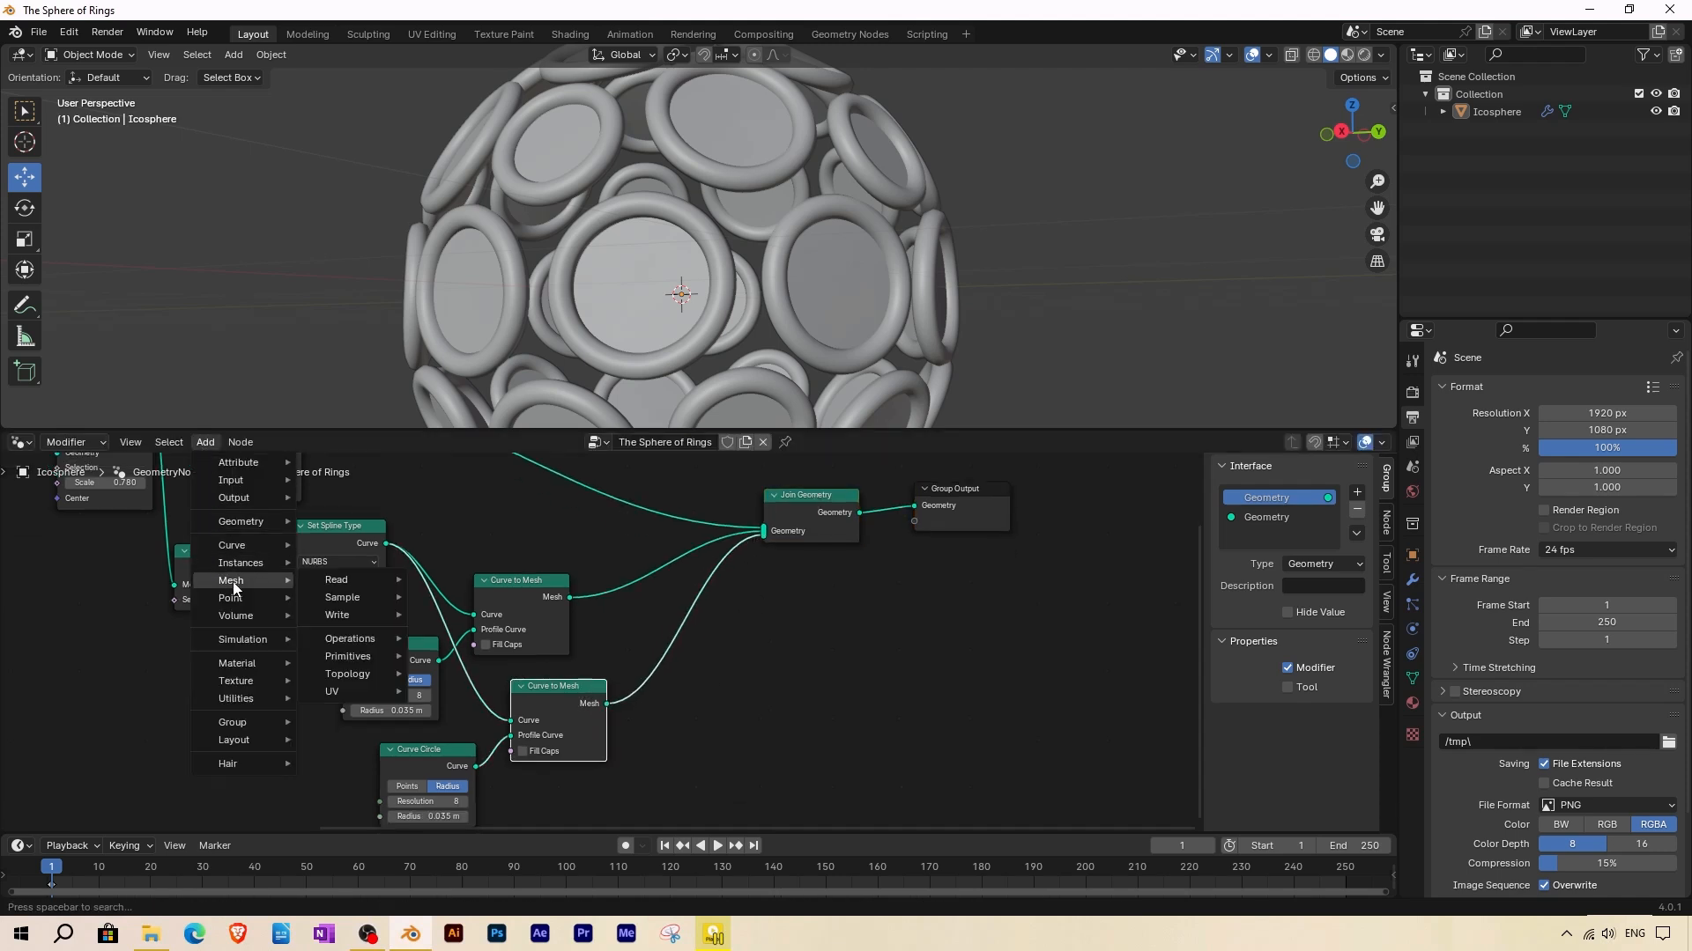
{"action": "mouse_move", "coordinate": [343, 638]}
{"action": "left_click", "coordinate": [499, 798]}
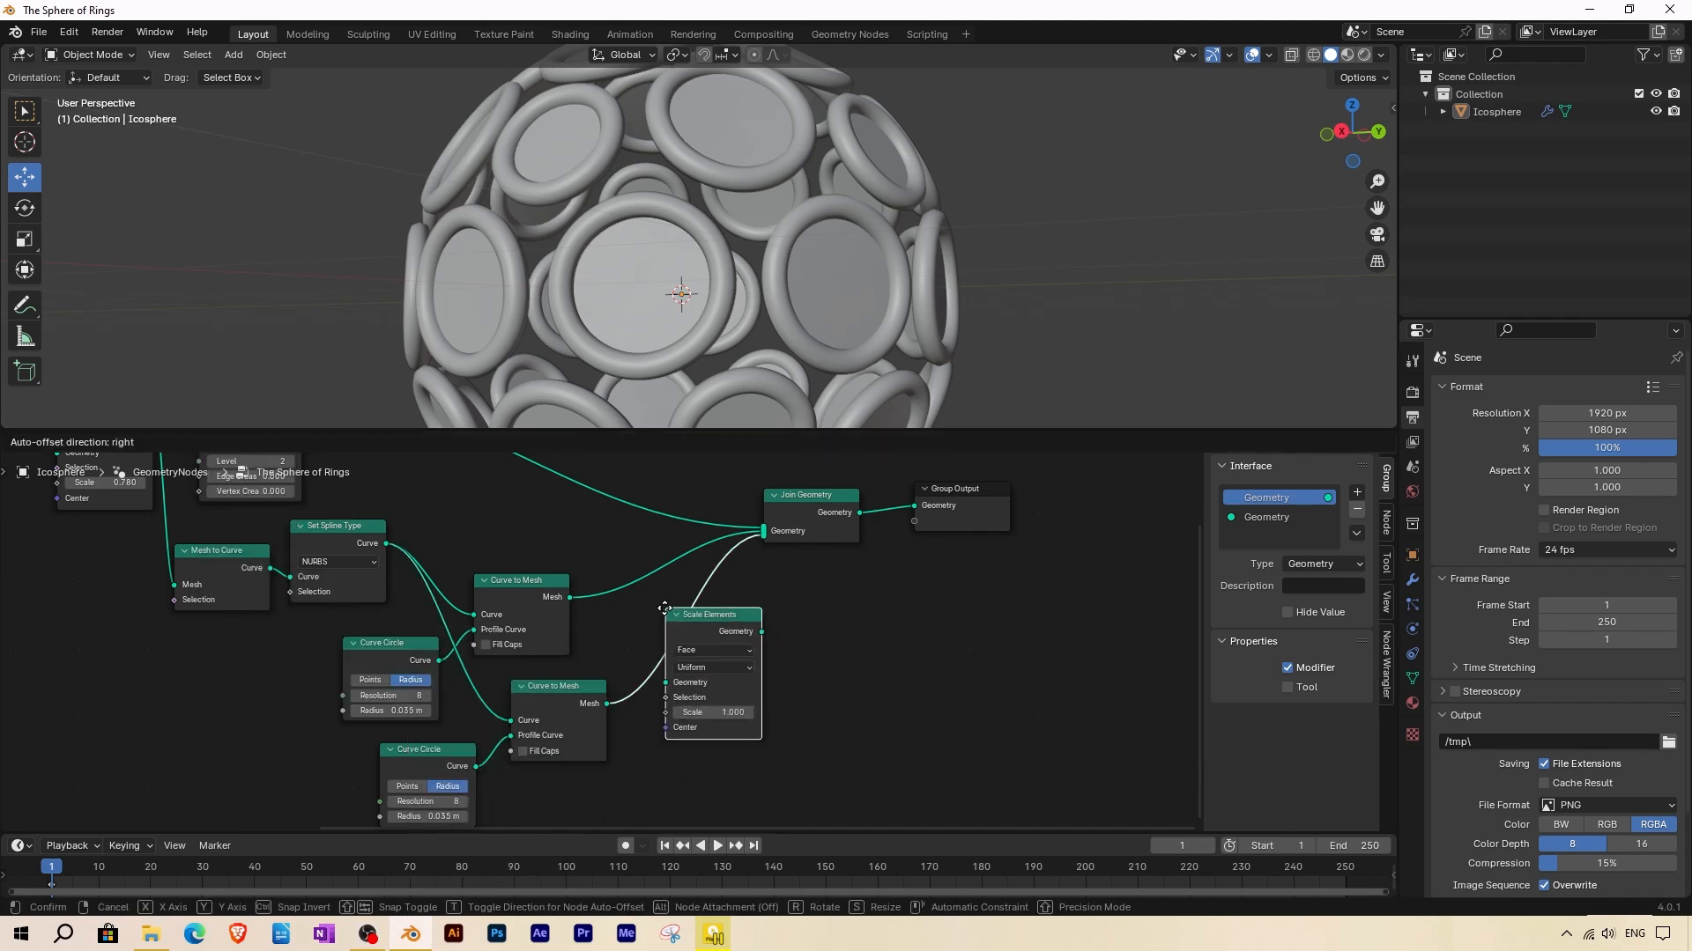
{"action": "left_click", "coordinate": [707, 675]}
Set the new Scale Elements node's scale to 1.7.
{"action": "scroll", "coordinate": [701, 727], "scroll_direction": "up", "scroll_amount": 1}
{"action": "middle_click_drag", "start_coordinate": [748, 734], "coordinate": [768, 672]}
{"action": "left_click_drag", "start_coordinate": [768, 673], "coordinate": [817, 672]}
{"action": "left_click", "coordinate": [768, 672]}
{"action": "type", "text": "1.7"}
{"action": "key", "text": "Return"}
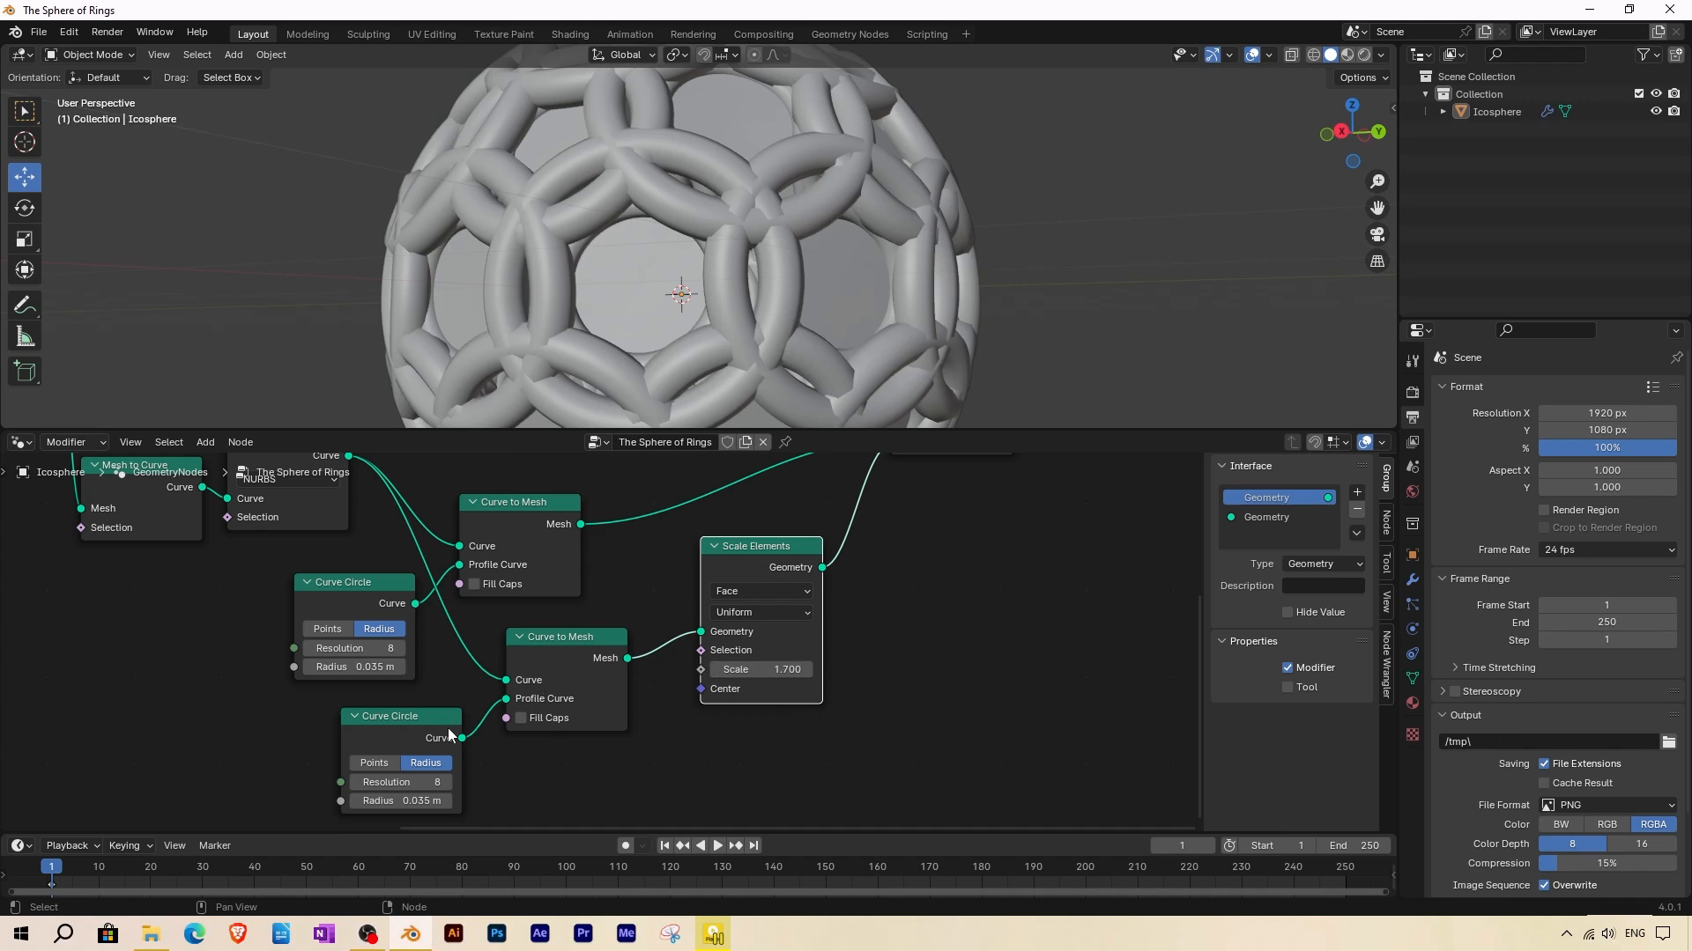
Set the duplicated Curve Circle node's radius to 0.0015 m.
{"action": "scroll", "coordinate": [493, 675], "scroll_direction": "up", "scroll_amount": 3}
{"action": "mouse_move", "coordinate": [506, 745]}
{"action": "left_mouse_down", "text": "shift"}
{"action": "mouse_move", "coordinate": [472, 745]}
{"action": "mouse_move", "coordinate": [487, 746]}
{"action": "left_mouse_up", "text": "shift"}
{"action": "left_click", "coordinate": [493, 746]}
{"action": "type", "text": "0"}
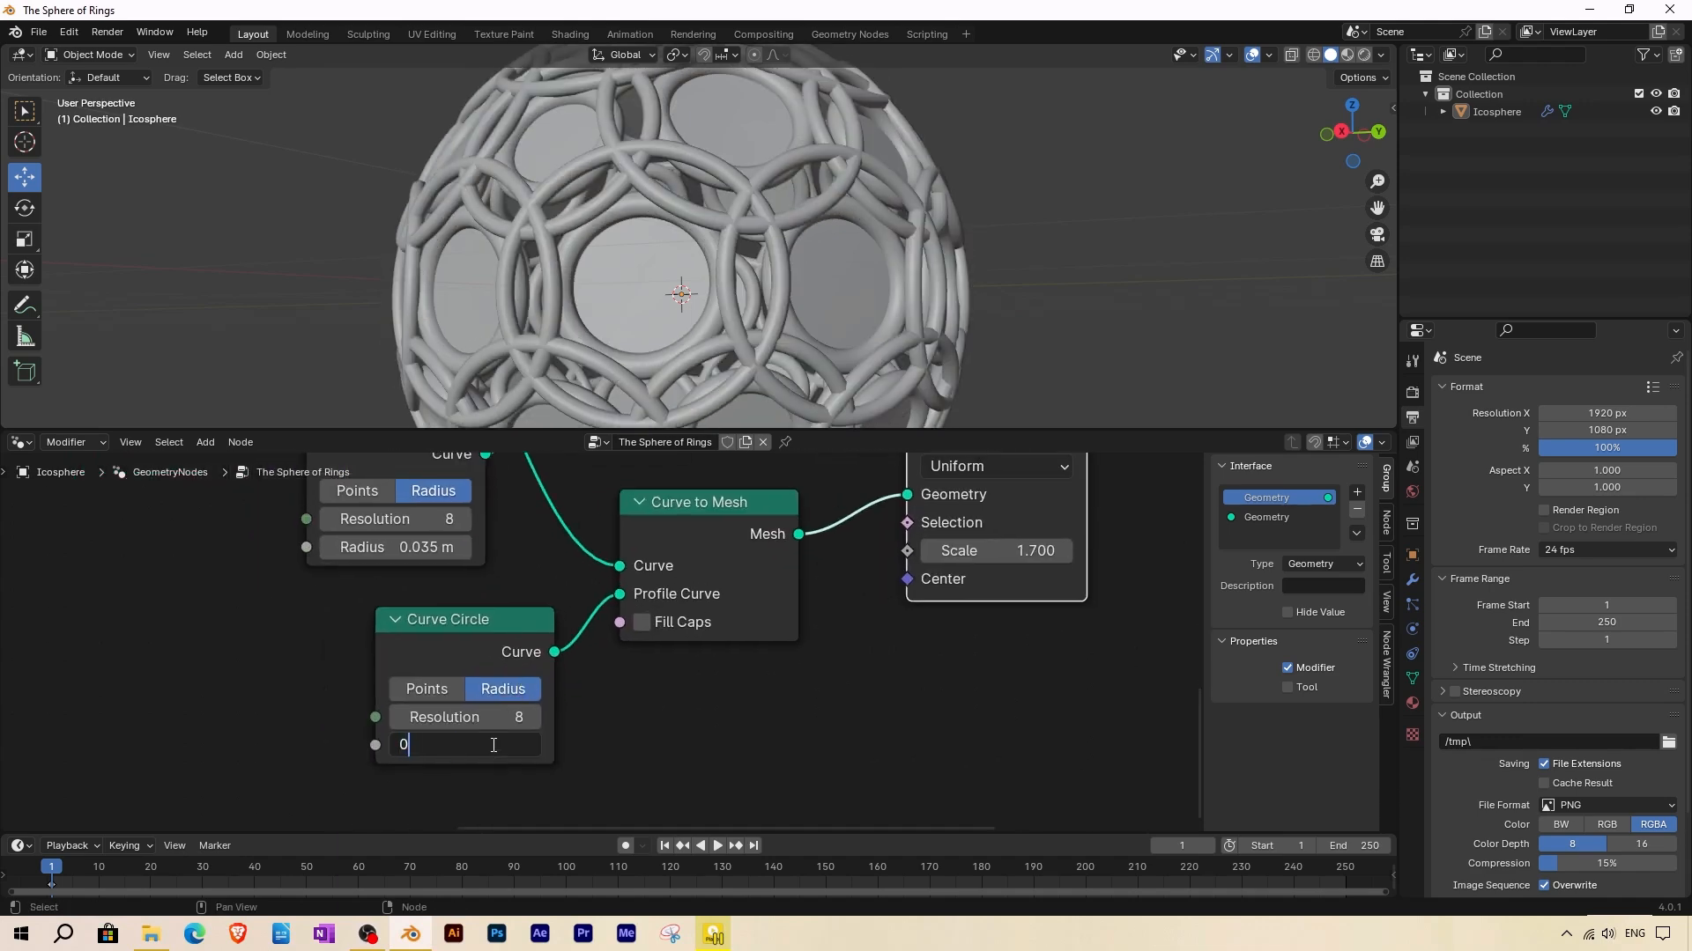
{"action": "type", "text": ".0015"}
{"action": "key", "text": "Return"}
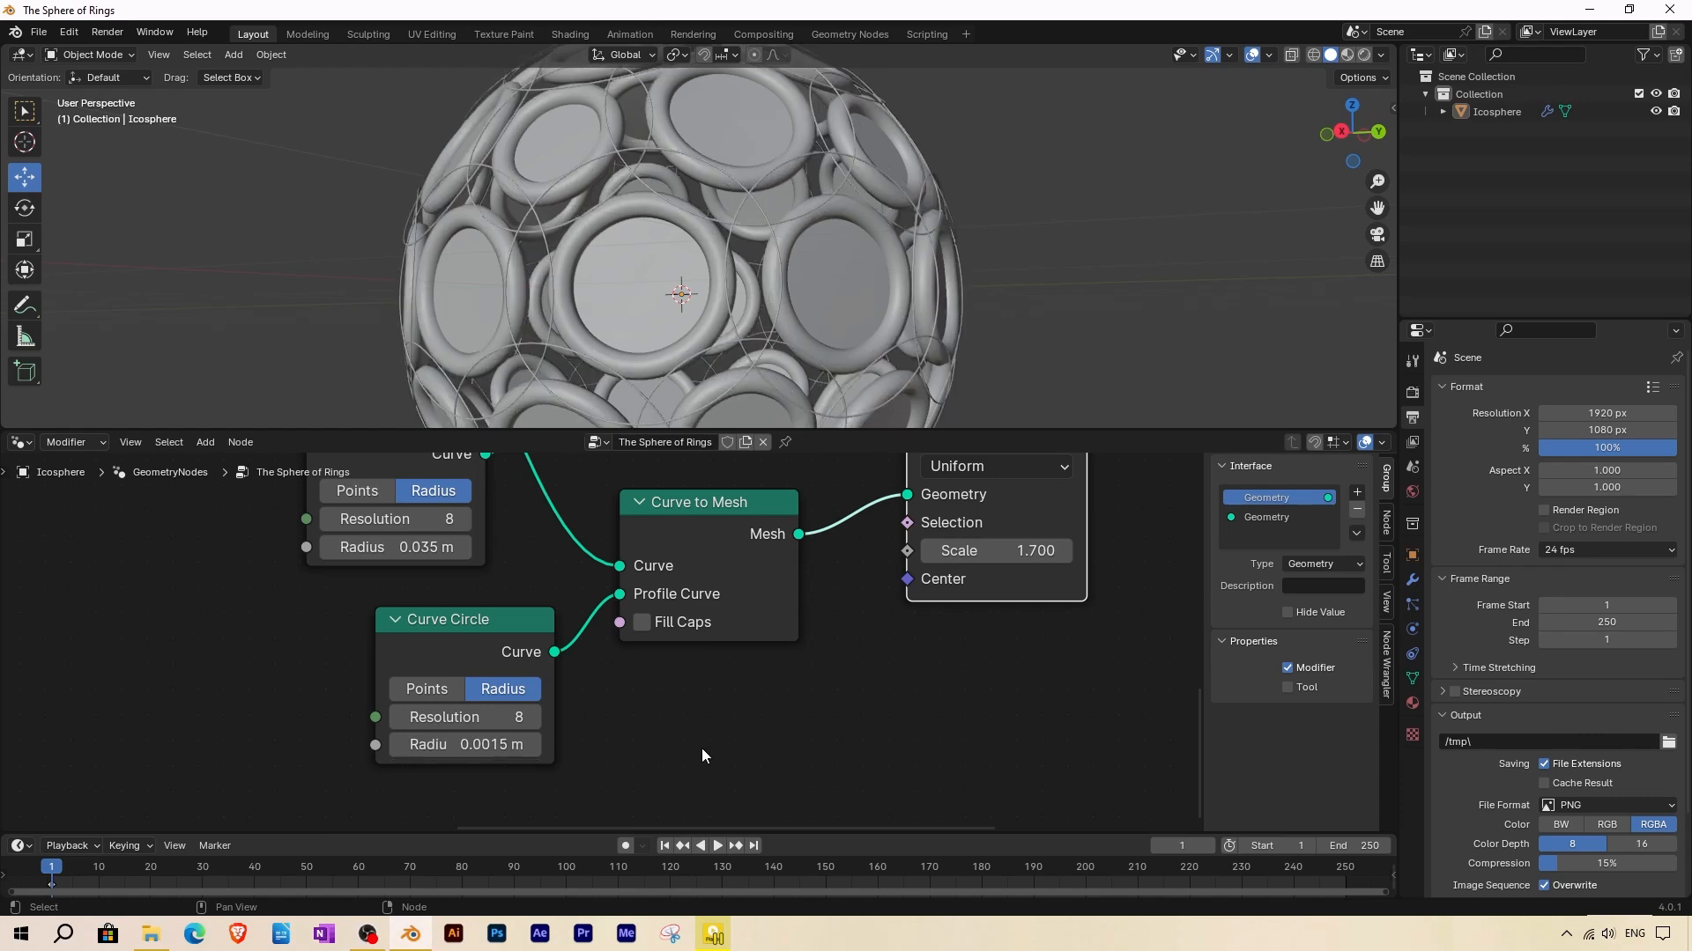
Move the second ring branch's Scale Elements, Curve to Mesh and Curve Circle nodes away from the first branch.
{"action": "middle_click_drag", "start_coordinate": [608, 405], "coordinate": [483, 361]}
{"action": "scroll", "coordinate": [572, 680], "scroll_direction": "down", "scroll_amount": 6}
{"action": "middle_click_drag", "start_coordinate": [674, 595], "coordinate": [629, 634]}
{"action": "left_click_drag", "start_coordinate": [773, 517], "coordinate": [718, 546]}
{"action": "left_click_drag", "start_coordinate": [628, 600], "coordinate": [617, 611]}
{"action": "left_click", "coordinate": [716, 543], "text": "shift"}
{"action": "left_click_drag", "start_coordinate": [490, 680], "coordinate": [468, 735], "text": "shift"}
Reposition the first branch's Curve to Mesh and Curve Circle nodes so they sit close together.
{"action": "middle_click_drag", "start_coordinate": [569, 501], "coordinate": [564, 595]}
{"action": "scroll", "coordinate": [565, 595], "scroll_direction": "down", "scroll_amount": 1}
{"action": "left_click_drag", "start_coordinate": [564, 594], "coordinate": [609, 582]}
{"action": "left_click_drag", "start_coordinate": [459, 639], "coordinate": [521, 613]}
{"action": "left_click_drag", "start_coordinate": [614, 571], "coordinate": [618, 557]}
{"action": "left_click_drag", "start_coordinate": [525, 616], "coordinate": [533, 614]}
Lower the Set Spline Type and Mesh to Curve nodes to line up with the first ring branch.
{"action": "middle_click_drag", "start_coordinate": [600, 663], "coordinate": [531, 716]}
{"action": "scroll", "coordinate": [674, 675], "scroll_direction": "down", "scroll_amount": 1}
{"action": "left_click_drag", "start_coordinate": [384, 565], "coordinate": [378, 606]}
{"action": "left_click_drag", "start_coordinate": [280, 593], "coordinate": [275, 618]}
{"action": "middle_click_drag", "start_coordinate": [405, 652], "coordinate": [440, 547]}
{"action": "scroll", "coordinate": [440, 546], "scroll_direction": "down", "scroll_amount": 1}
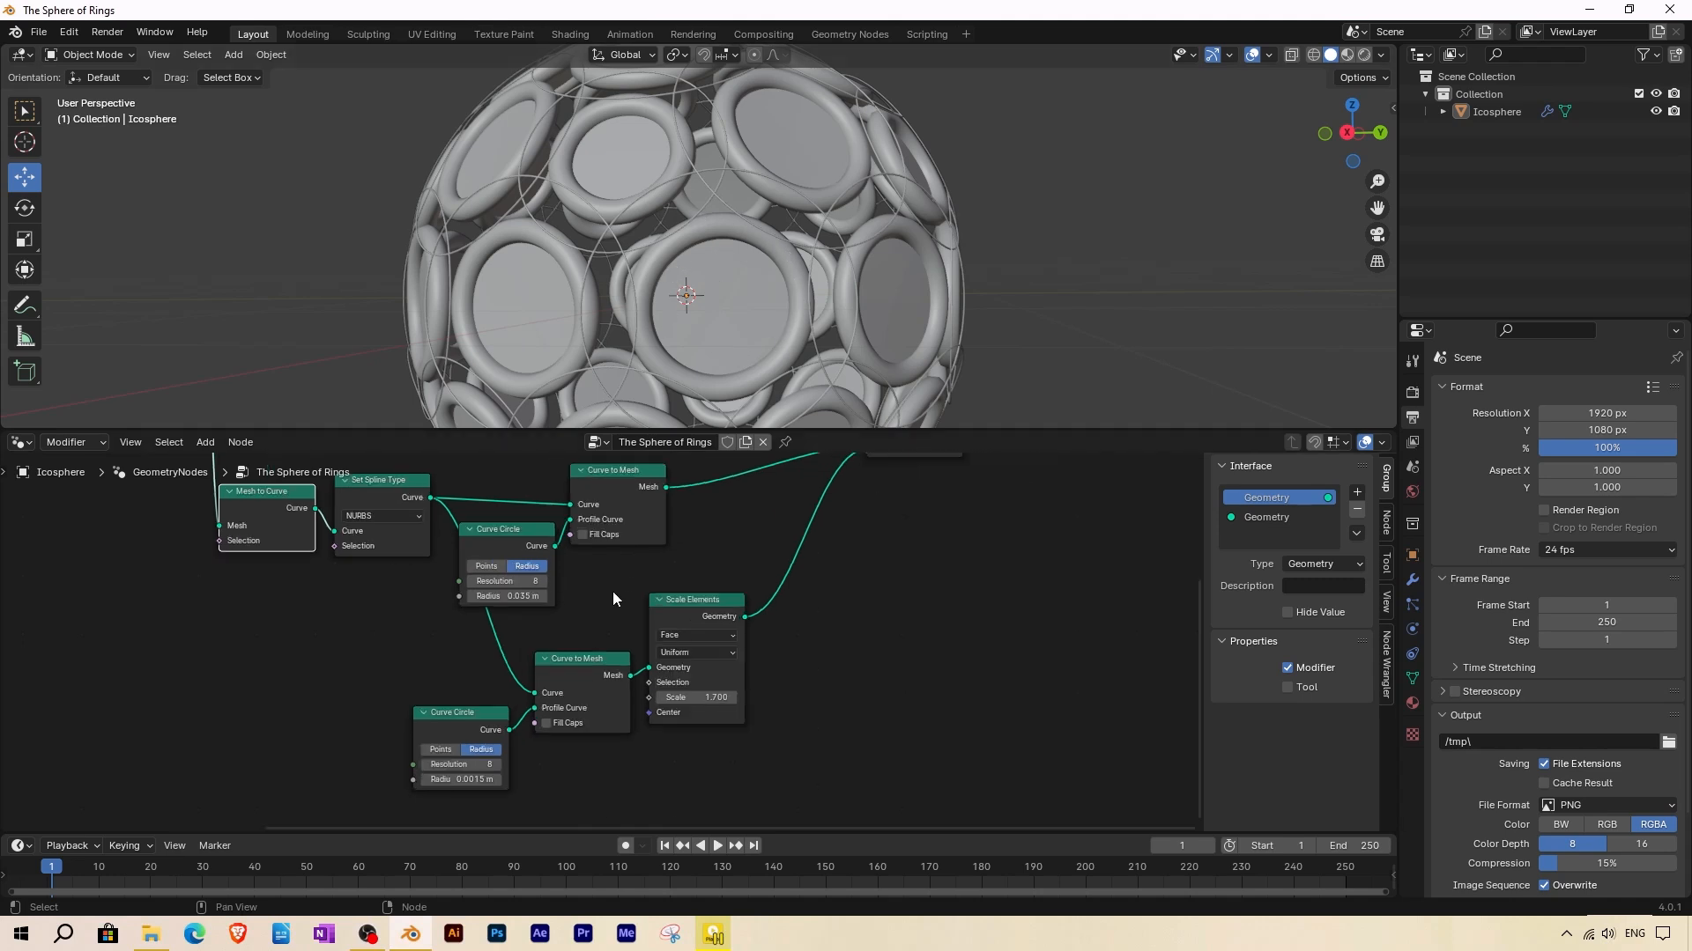
Duplicate the Join Geometry node and insert the copy on the link from the first Curve to Mesh node.
{"action": "scroll", "coordinate": [614, 588], "scroll_direction": "up", "scroll_amount": 1}
{"action": "middle_click_drag", "start_coordinate": [670, 634], "coordinate": [763, 695]}
{"action": "left_click", "coordinate": [886, 534]}
{"action": "key", "text": "shift+d"}
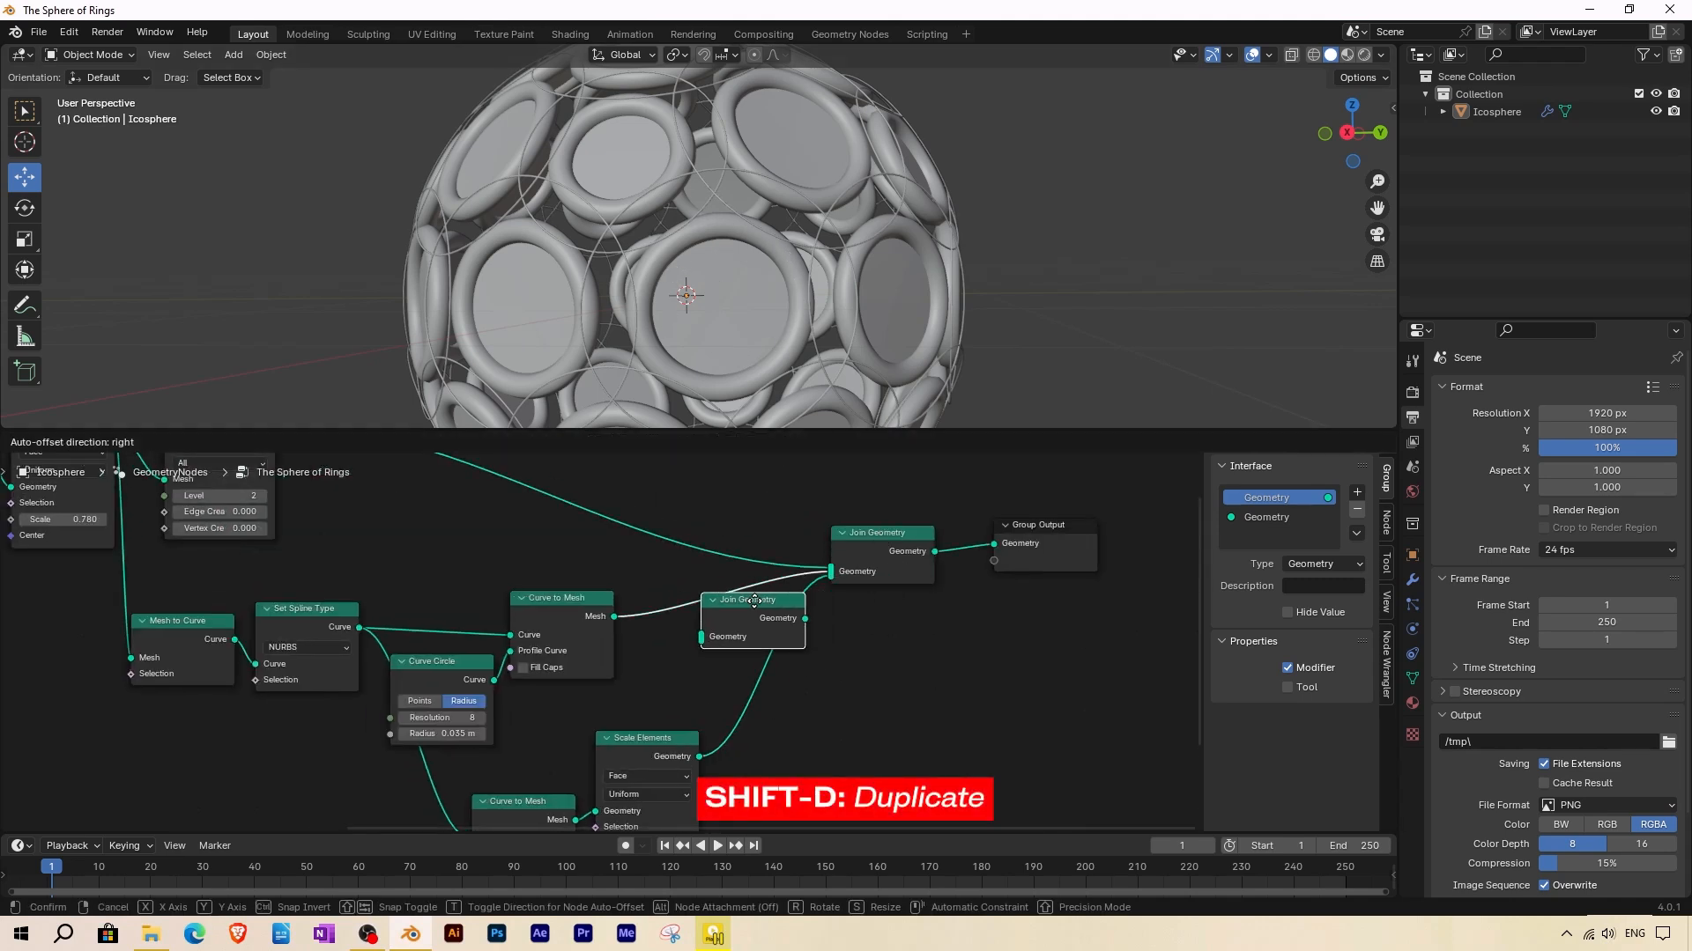
{"action": "left_click", "coordinate": [728, 592]}
Connect the second branch's Scale Elements node to the duplicated Join Geometry and cut its link to the original Join Geometry.
{"action": "left_click_drag", "start_coordinate": [885, 545], "coordinate": [1034, 545]}
{"action": "left_click_drag", "start_coordinate": [728, 594], "coordinate": [822, 583]}
{"action": "left_click_drag", "start_coordinate": [701, 756], "coordinate": [772, 625]}
{"action": "right_click_drag", "start_coordinate": [823, 692], "coordinate": [811, 674], "text": "ctrl"}
Move both Join Geometry nodes and Group Output further along to make room after the ring branches.
{"action": "left_click_drag", "start_coordinate": [825, 583], "coordinate": [918, 626]}
{"action": "scroll", "coordinate": [917, 625], "scroll_direction": "down", "scroll_amount": 6}
{"action": "middle_click_drag", "start_coordinate": [917, 626], "coordinate": [630, 644]}
{"action": "left_click_drag", "start_coordinate": [715, 585], "coordinate": [876, 560]}
{"action": "left_click_drag", "start_coordinate": [630, 642], "coordinate": [735, 631]}
{"action": "scroll", "coordinate": [414, 656], "scroll_direction": "up", "scroll_amount": 3}
{"action": "middle_click_drag", "start_coordinate": [415, 657], "coordinate": [608, 622]}
{"action": "scroll", "coordinate": [617, 620], "scroll_direction": "up", "scroll_amount": 1}
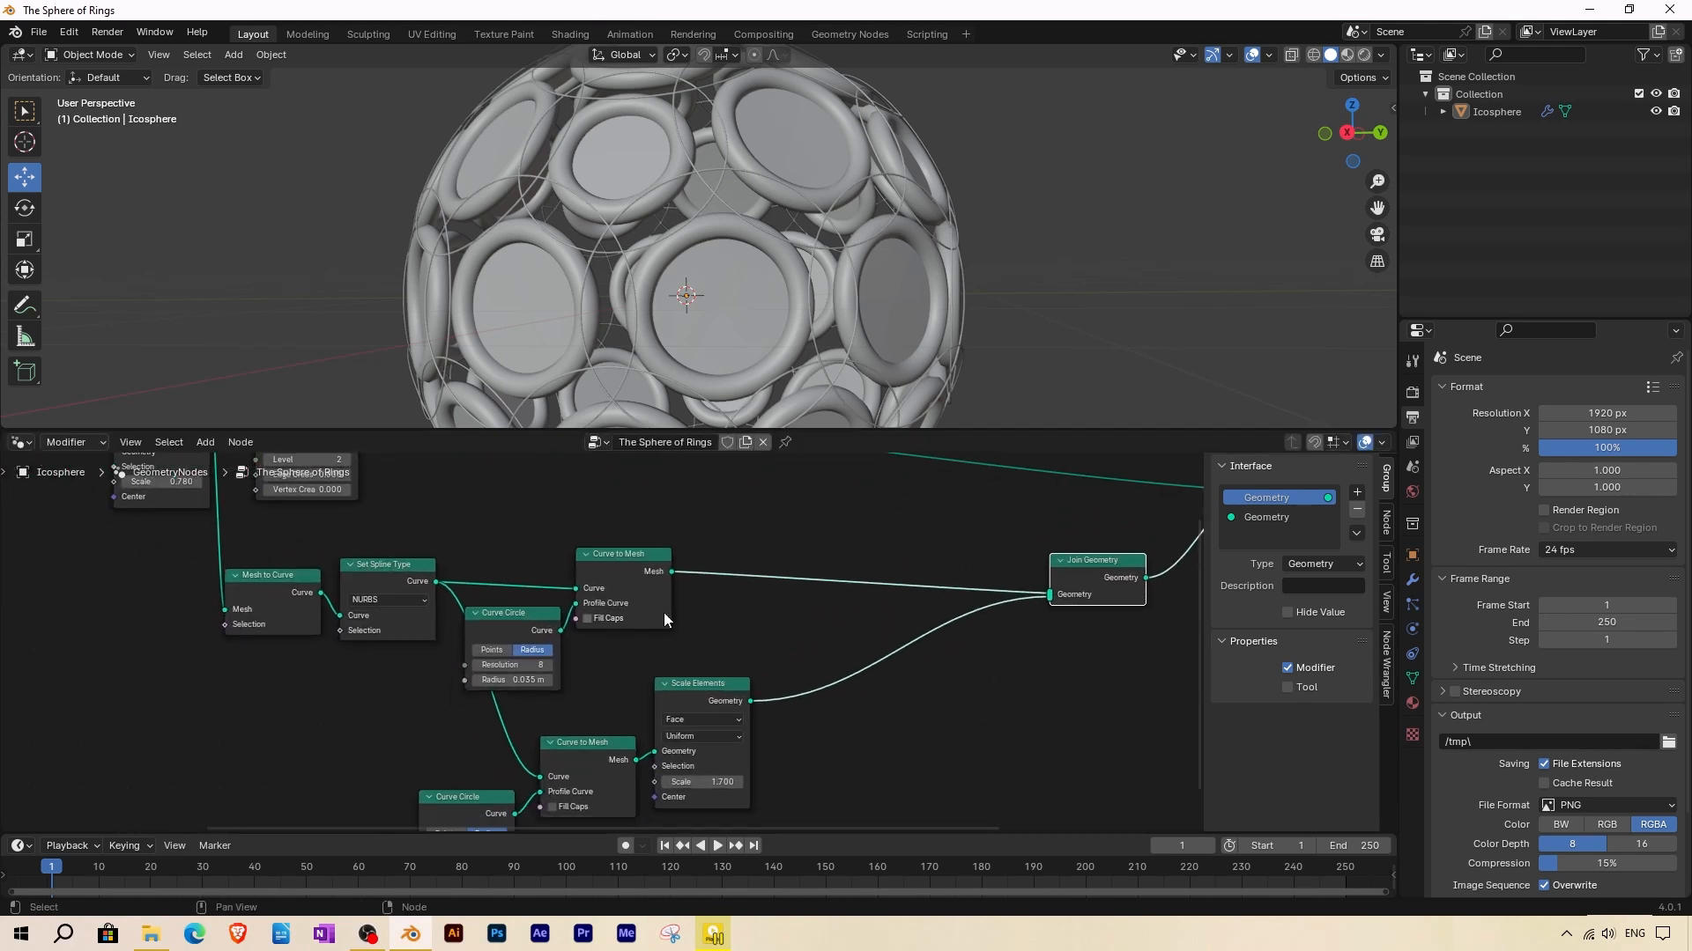
Insert an Instance on Points node between the first Curve to Mesh node and the duplicated Join Geometry.
{"action": "left_click", "coordinate": [208, 442]}
{"action": "mouse_move", "coordinate": [264, 562]}
{"action": "left_click", "coordinate": [445, 559]}
{"action": "left_click", "coordinate": [750, 511]}
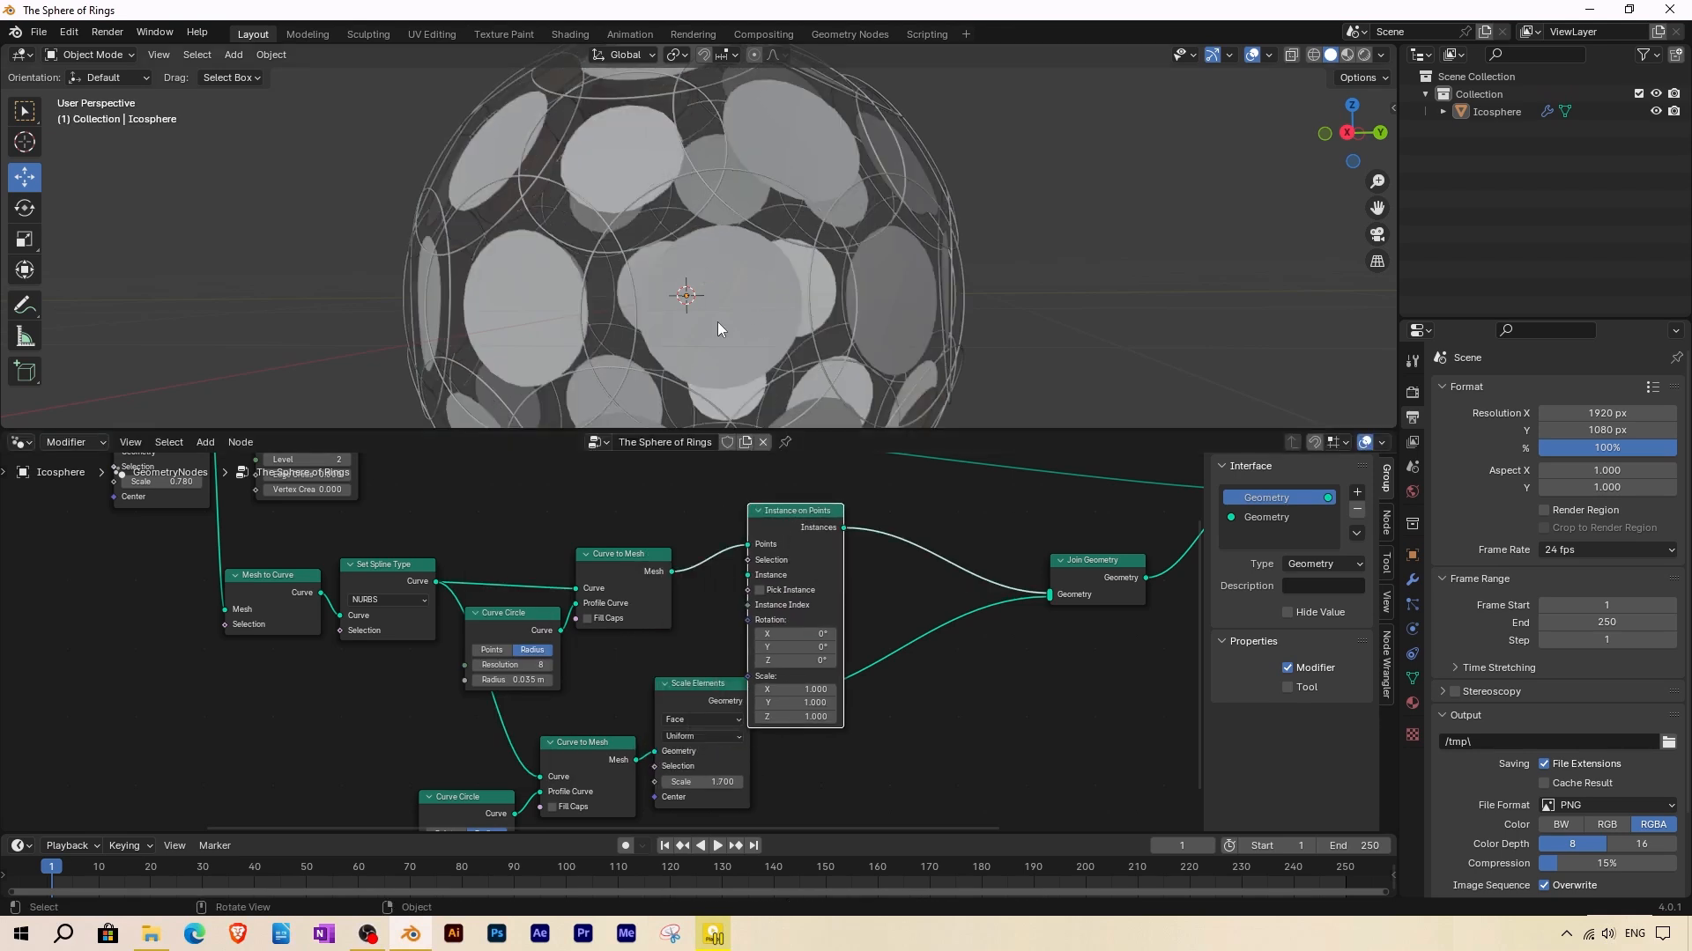
Also connect the first Curve to Mesh directly to the duplicated Join Geometry and move Instance on Points above that link.
{"action": "left_click", "coordinate": [669, 578]}
{"action": "left_click_drag", "start_coordinate": [1019, 606], "coordinate": [1050, 594]}
{"action": "left_click_drag", "start_coordinate": [809, 510], "coordinate": [875, 482]}
{"action": "scroll", "coordinate": [851, 553], "scroll_direction": "up", "scroll_amount": 3}
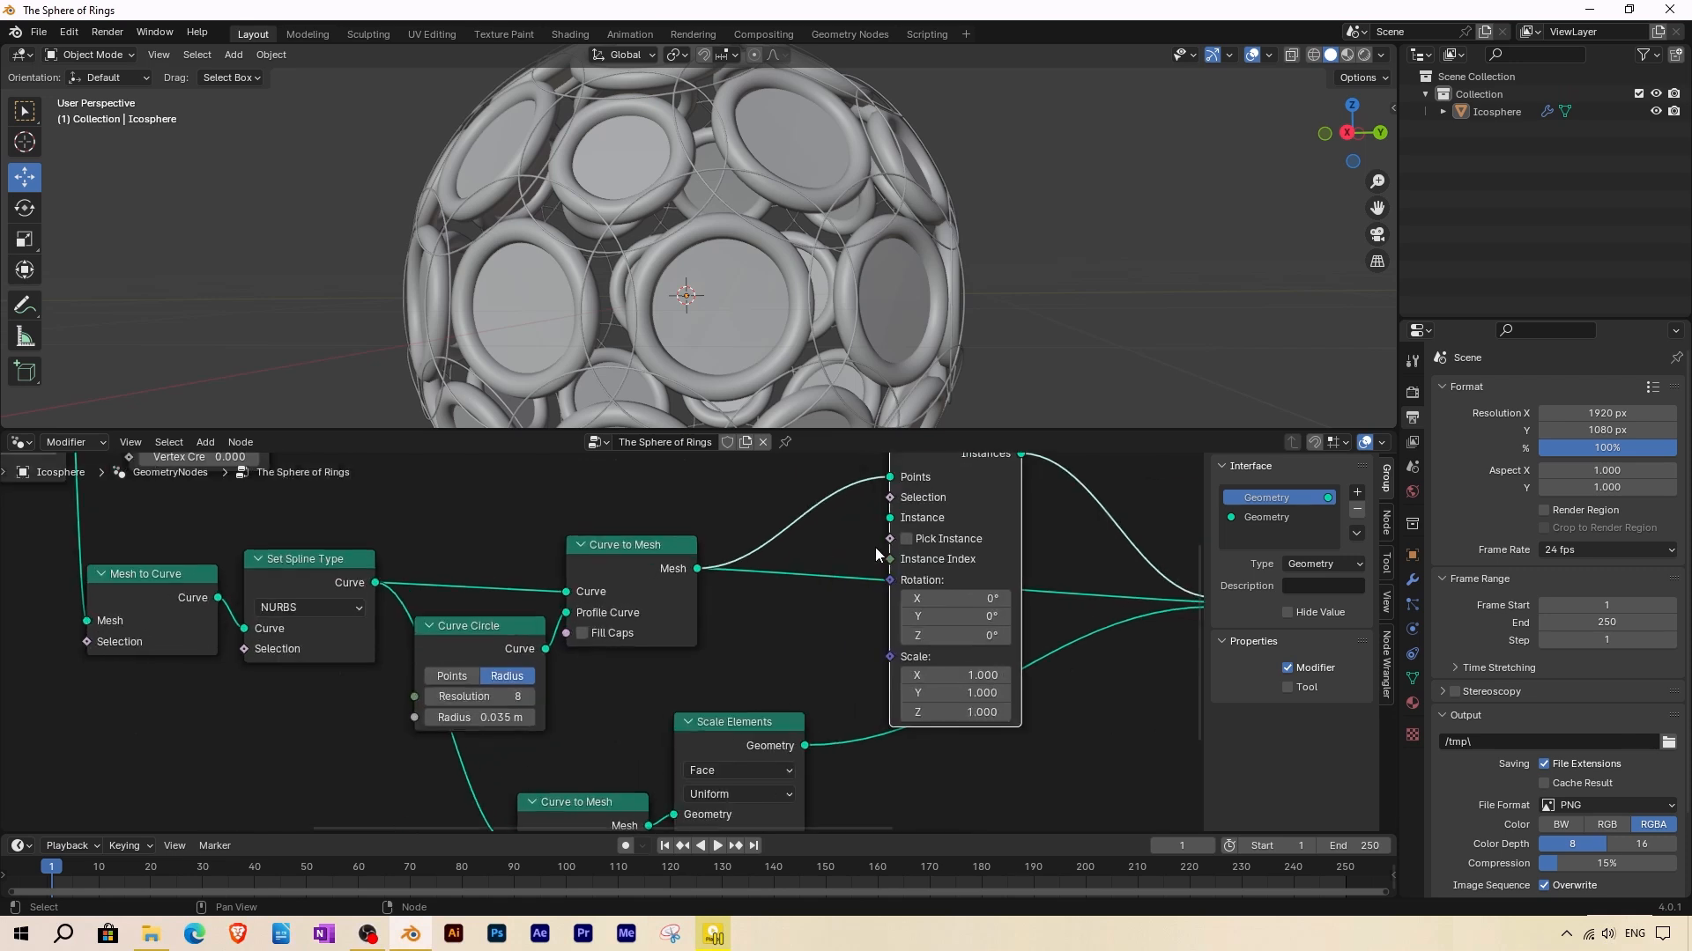
Add an Ico Sphere mesh primitive node and connect its Mesh output to the Instance input of Instance on Points.
{"action": "left_click", "coordinate": [206, 442]}
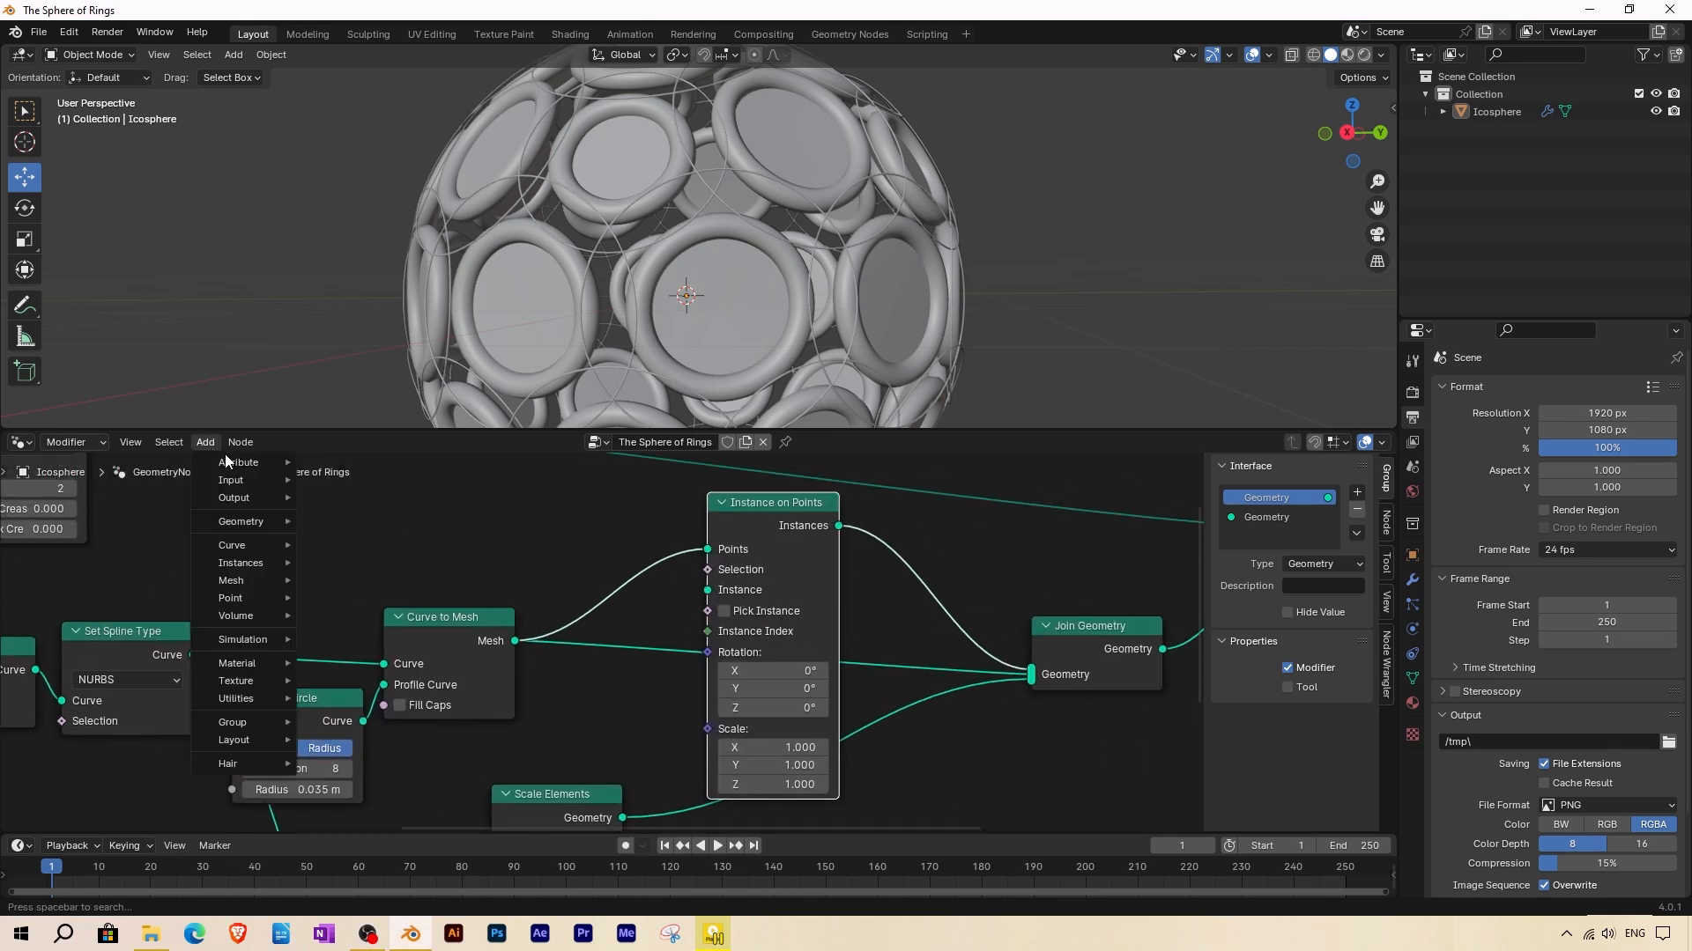
{"action": "mouse_move", "coordinate": [231, 581]}
{"action": "mouse_move", "coordinate": [348, 656]}
{"action": "left_click", "coordinate": [460, 729]}
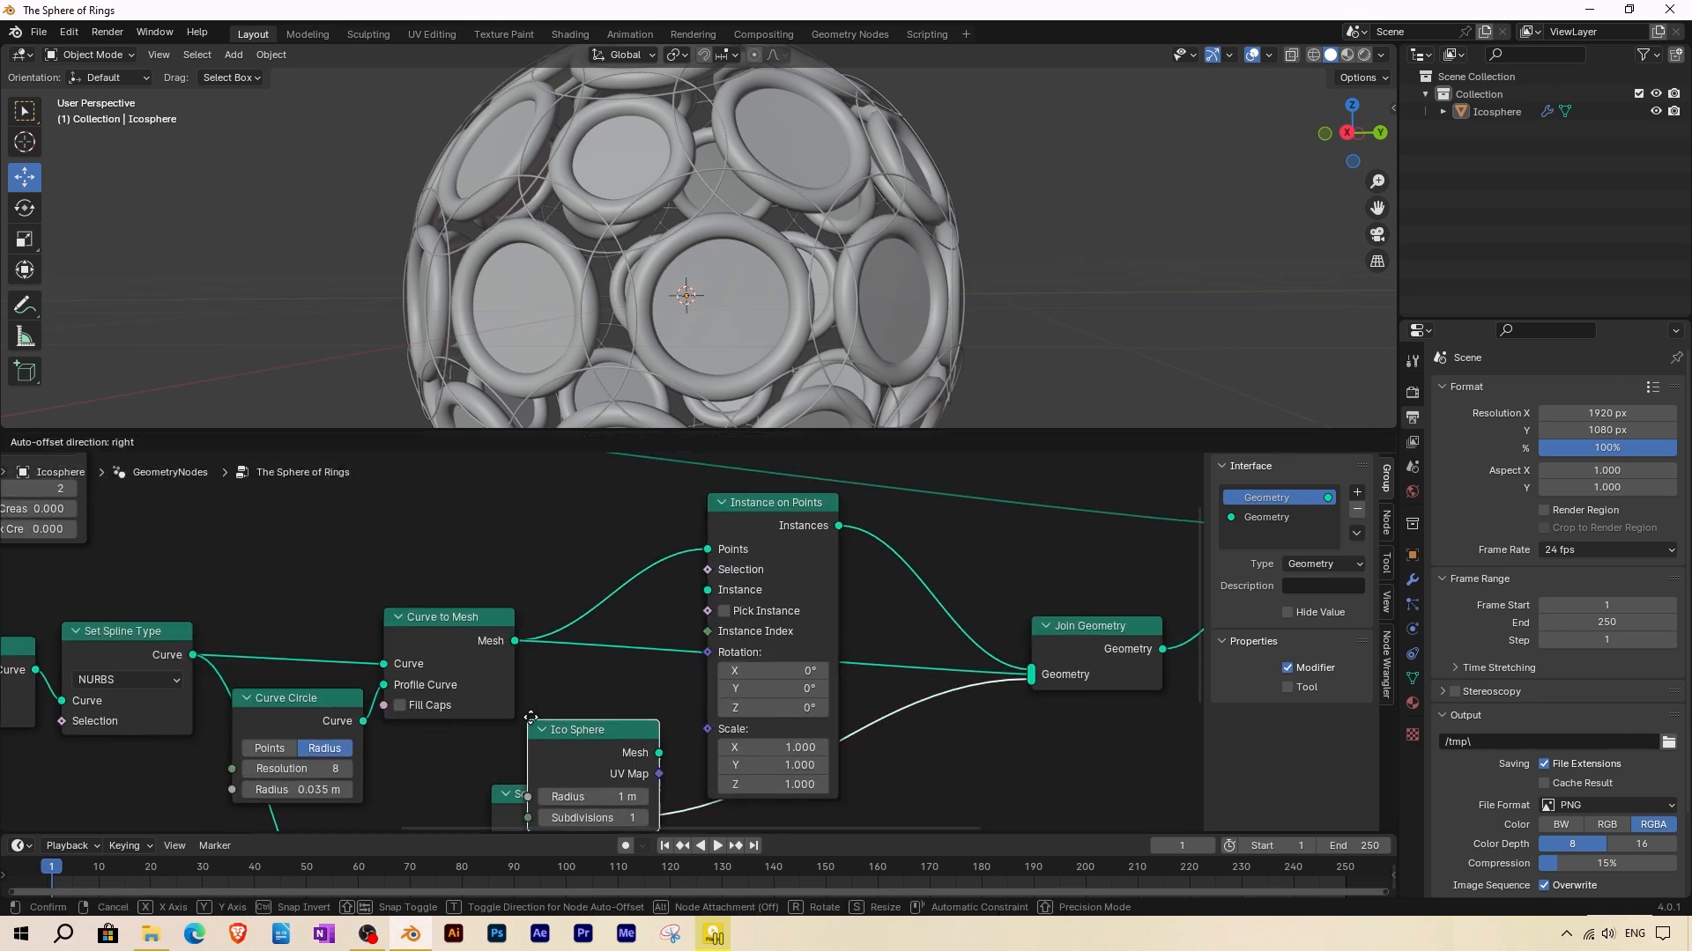
{"action": "left_click", "coordinate": [569, 674]}
{"action": "left_click_drag", "start_coordinate": [661, 690], "coordinate": [706, 592]}
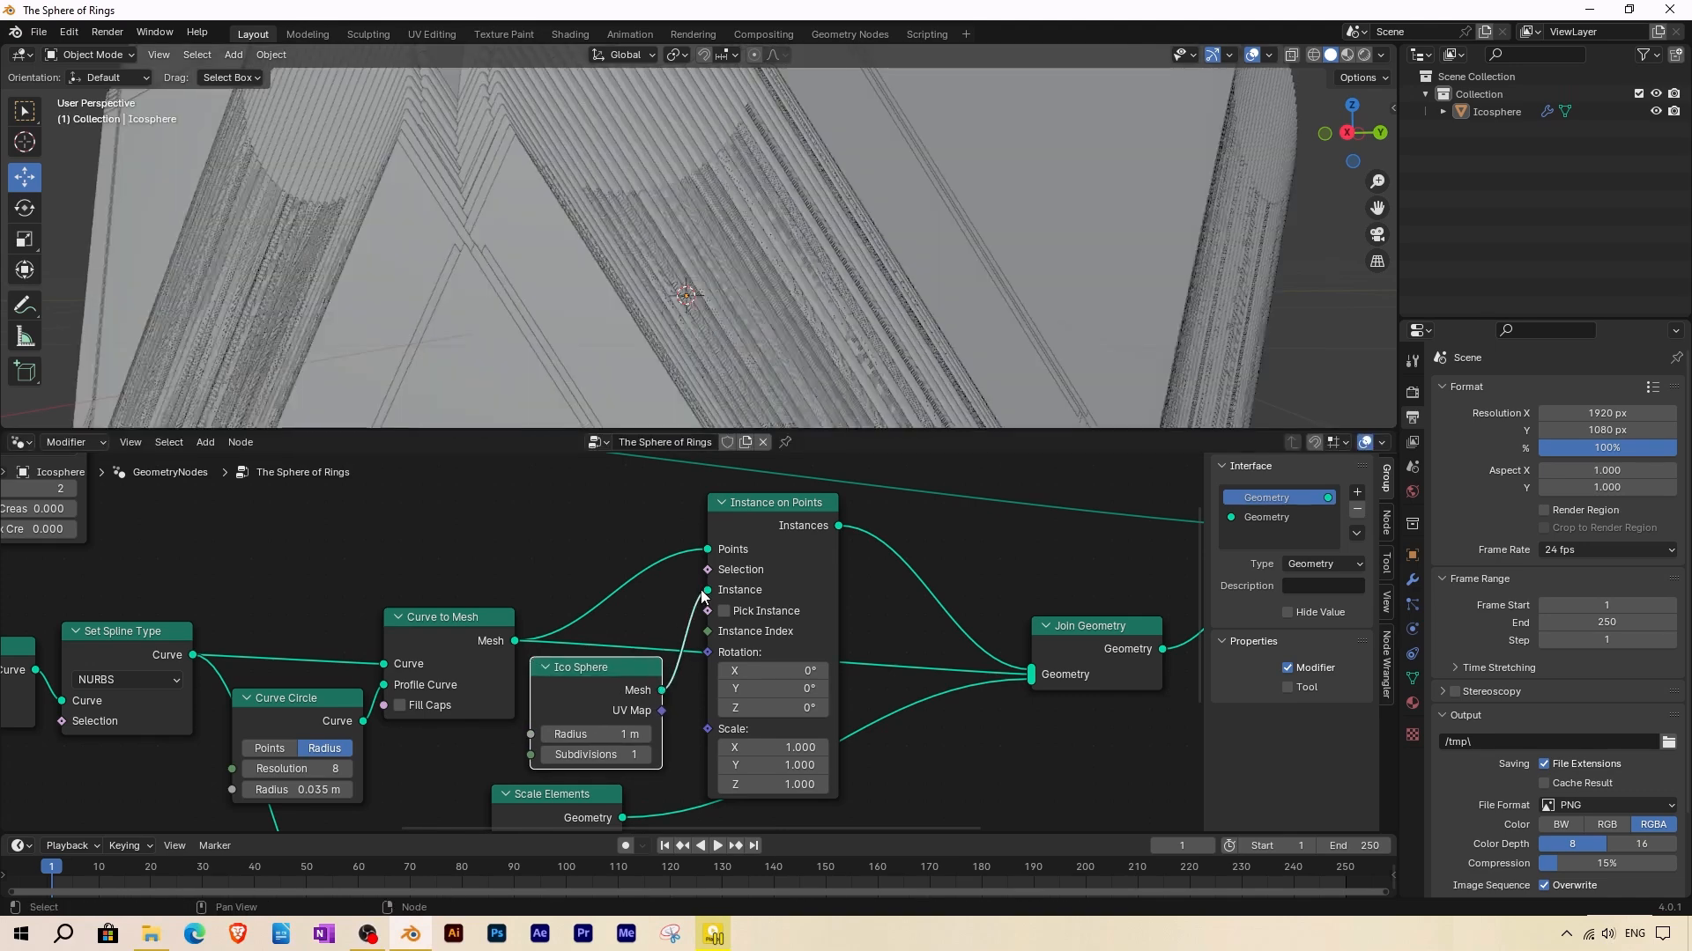
Set the Ico Sphere node's radius to 0.01 m and its subdivisions to 2.
{"action": "scroll", "coordinate": [608, 647], "scroll_direction": "up", "scroll_amount": 2}
{"action": "left_click_drag", "start_coordinate": [622, 750], "coordinate": [537, 750]}
{"action": "left_click", "coordinate": [632, 748]}
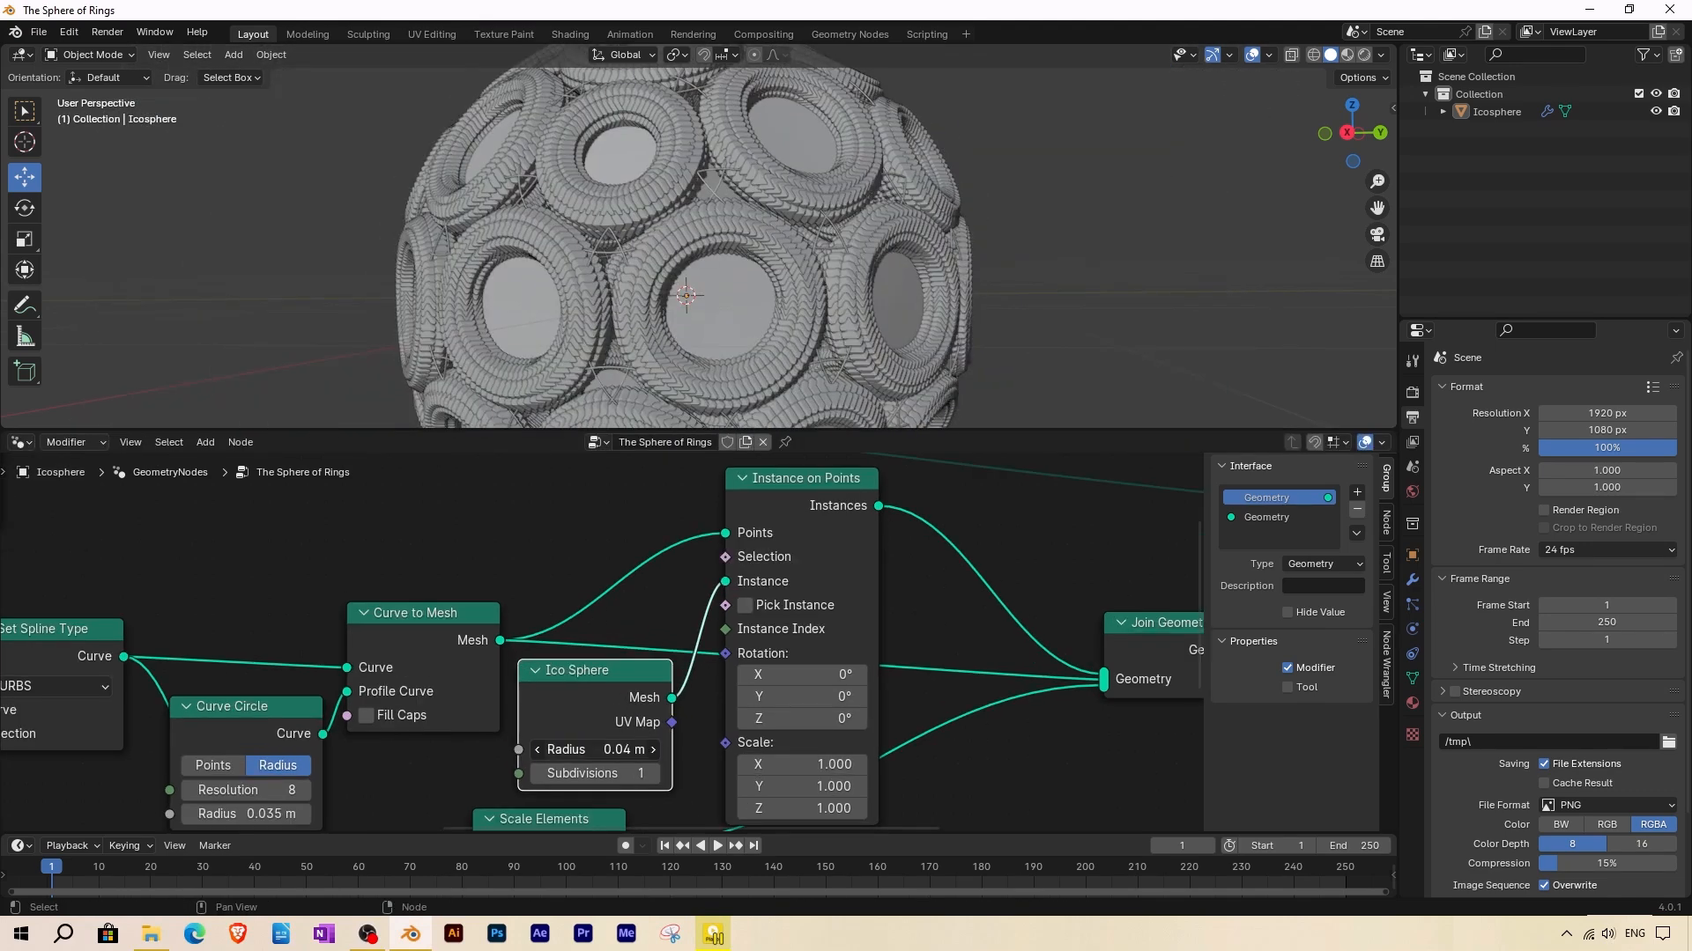
{"action": "key", "text": "Return"}
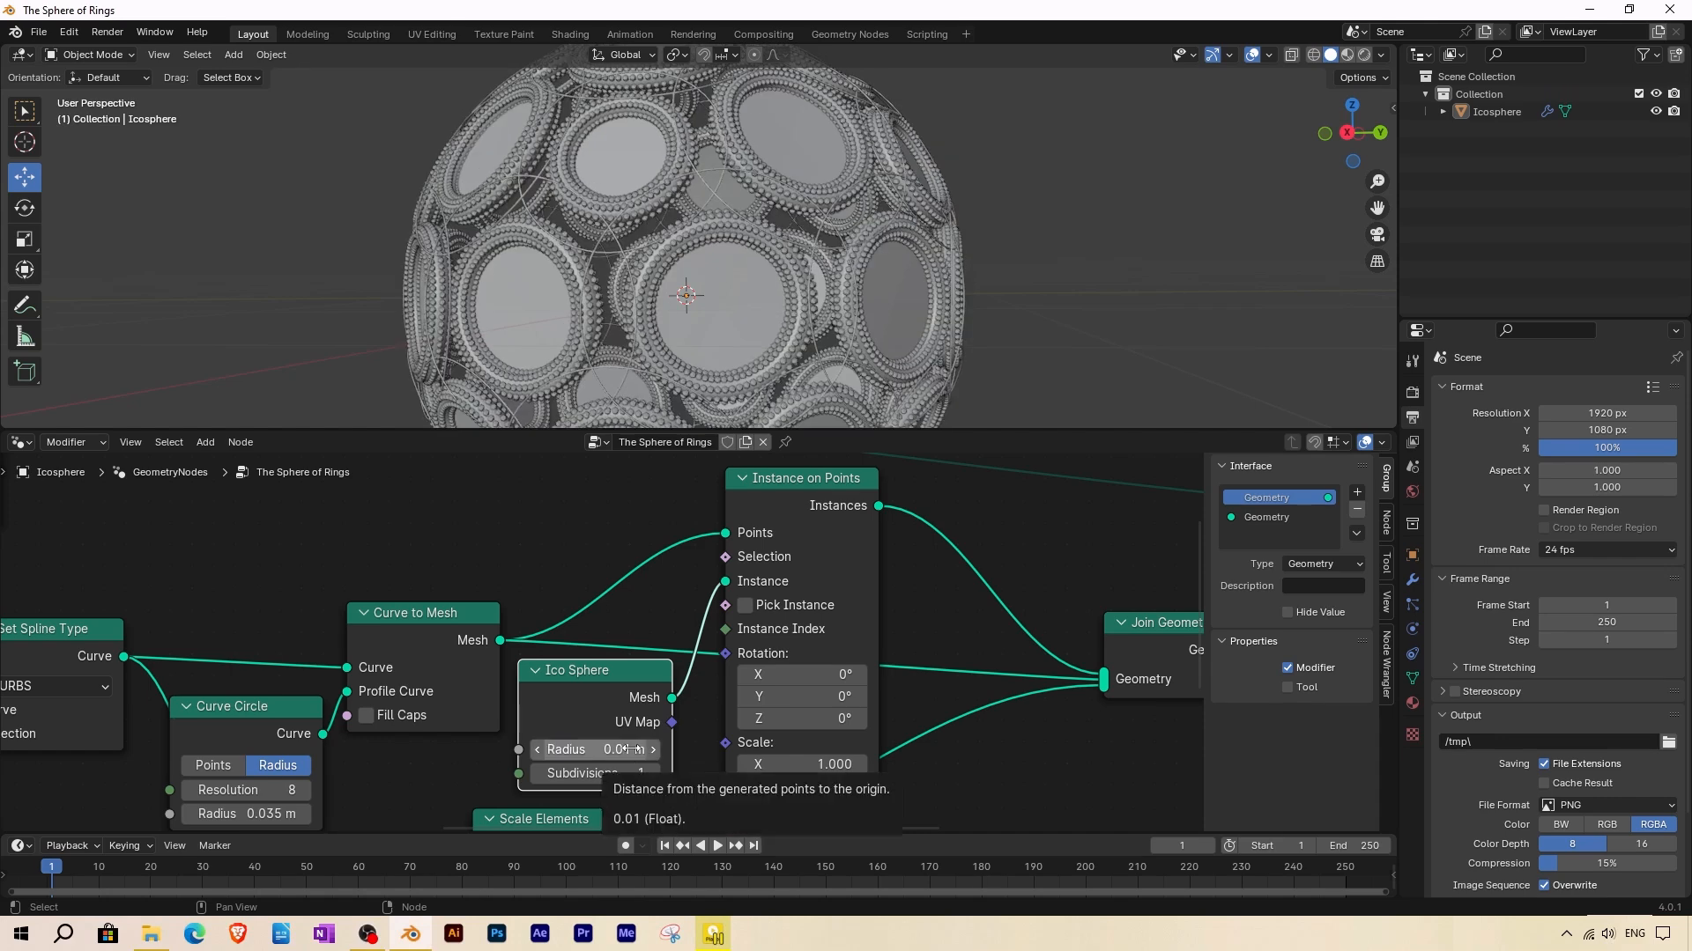
{"action": "left_click", "coordinate": [653, 774]}
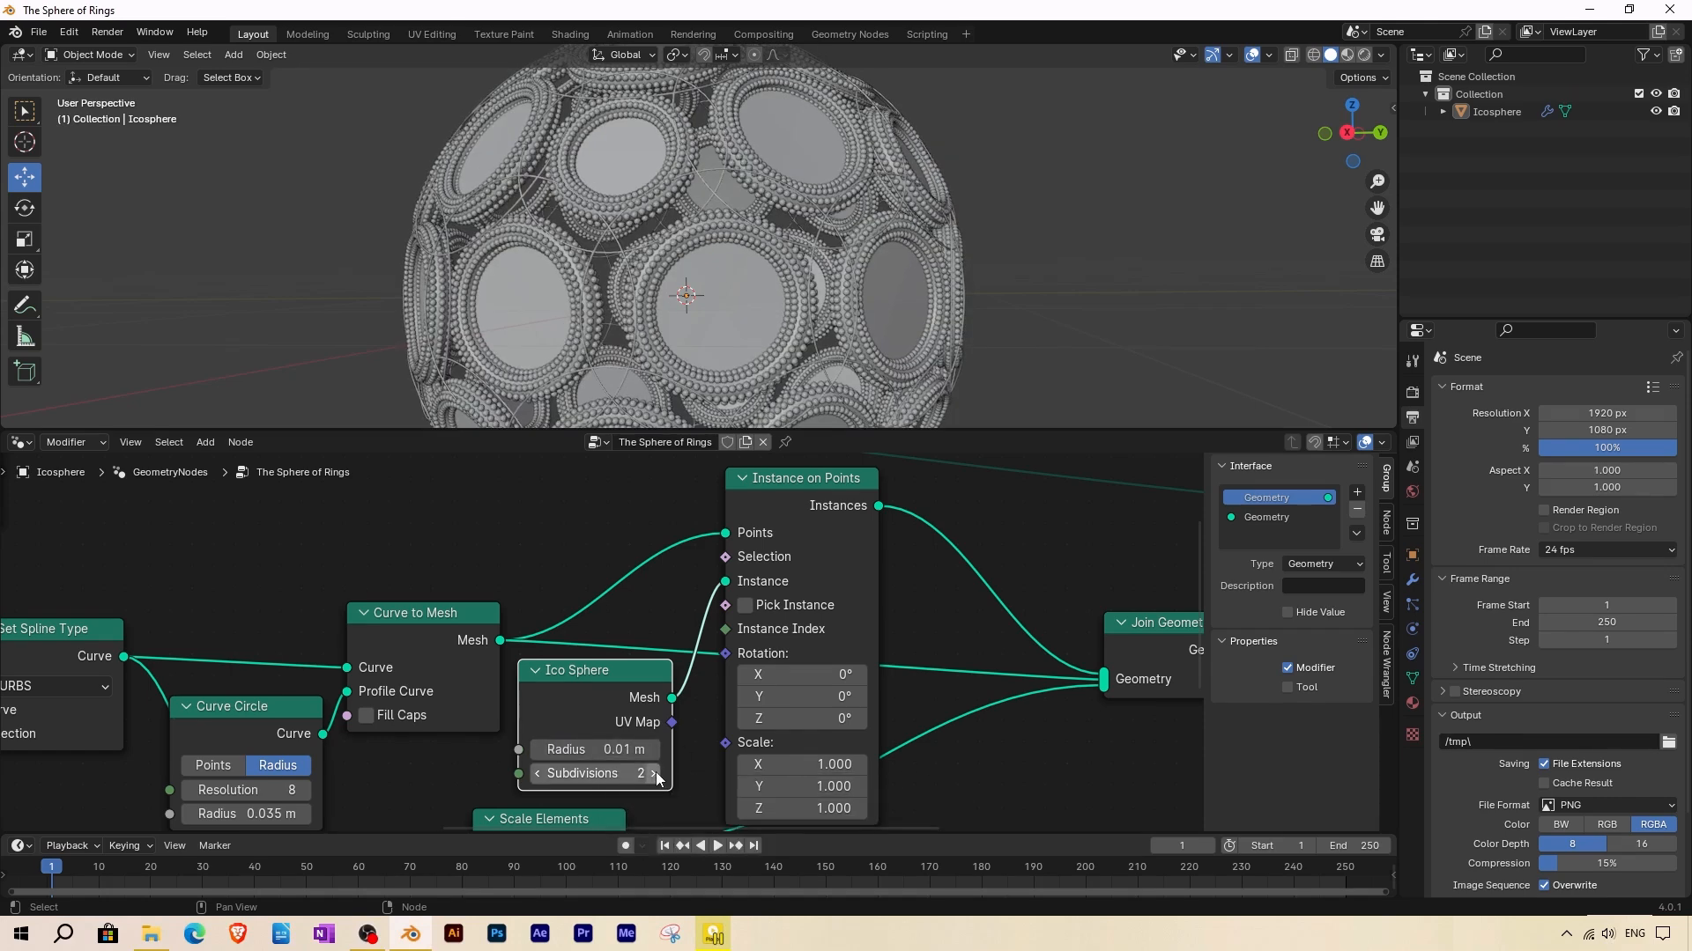
{"action": "middle_click_drag", "start_coordinate": [855, 344], "coordinate": [606, 282]}
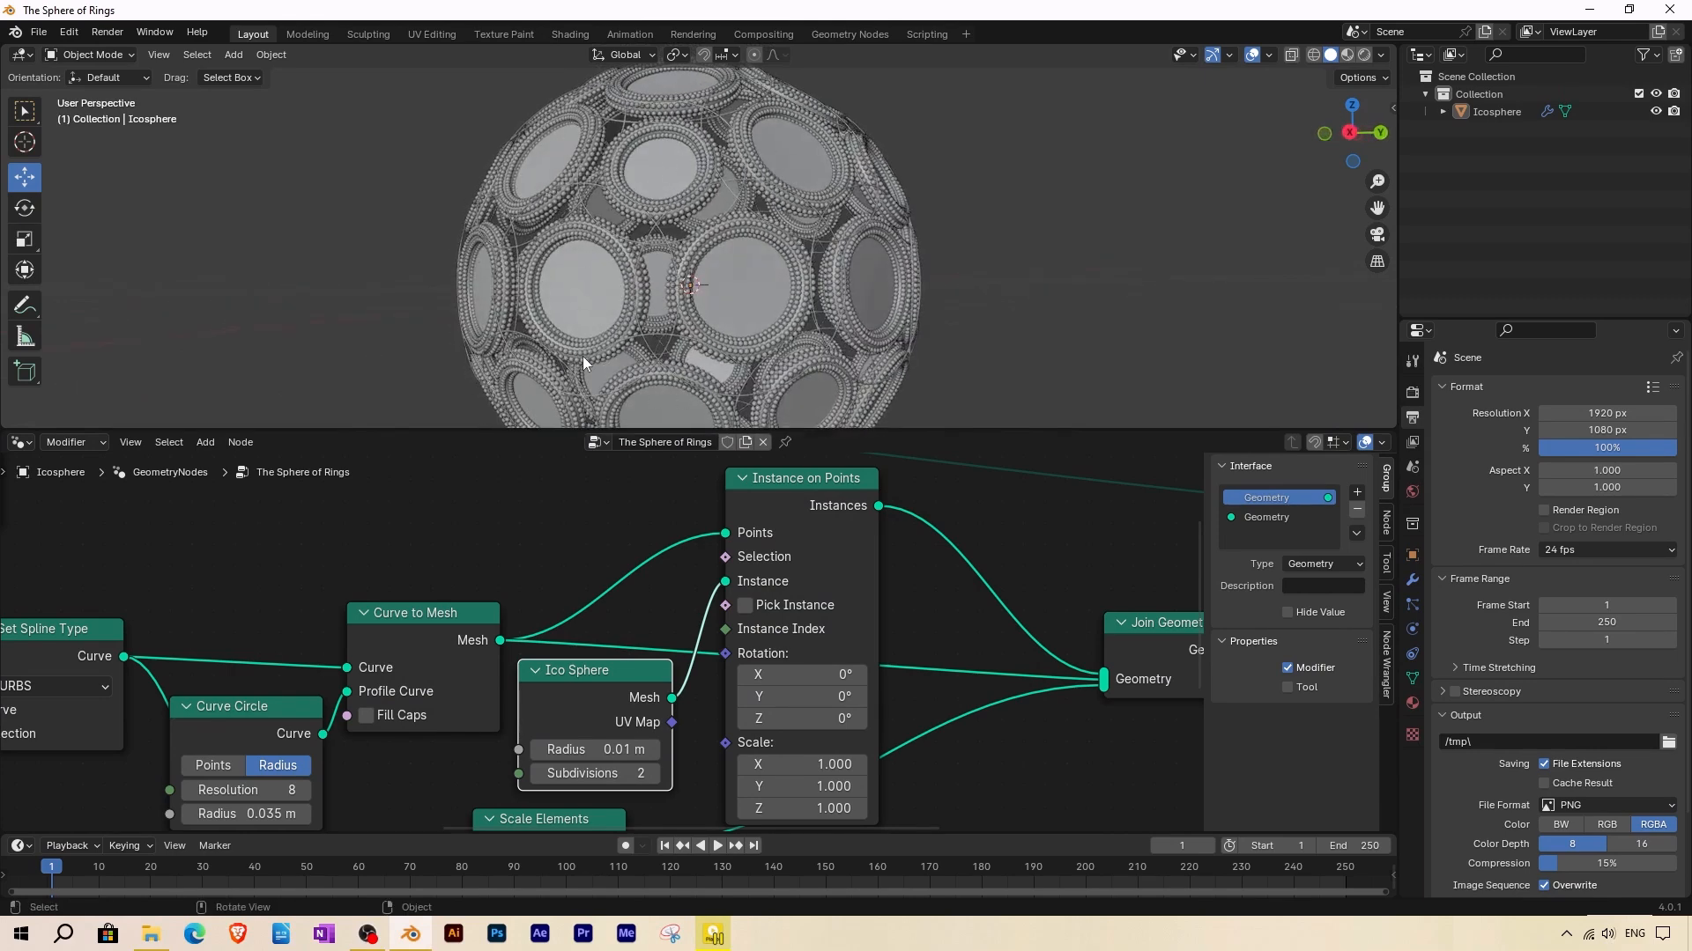
Move the final Join Geometry, Group Output and Group Input nodes upward to make room above the disc branch.
{"action": "scroll", "coordinate": [594, 714], "scroll_direction": "down", "scroll_amount": 5}
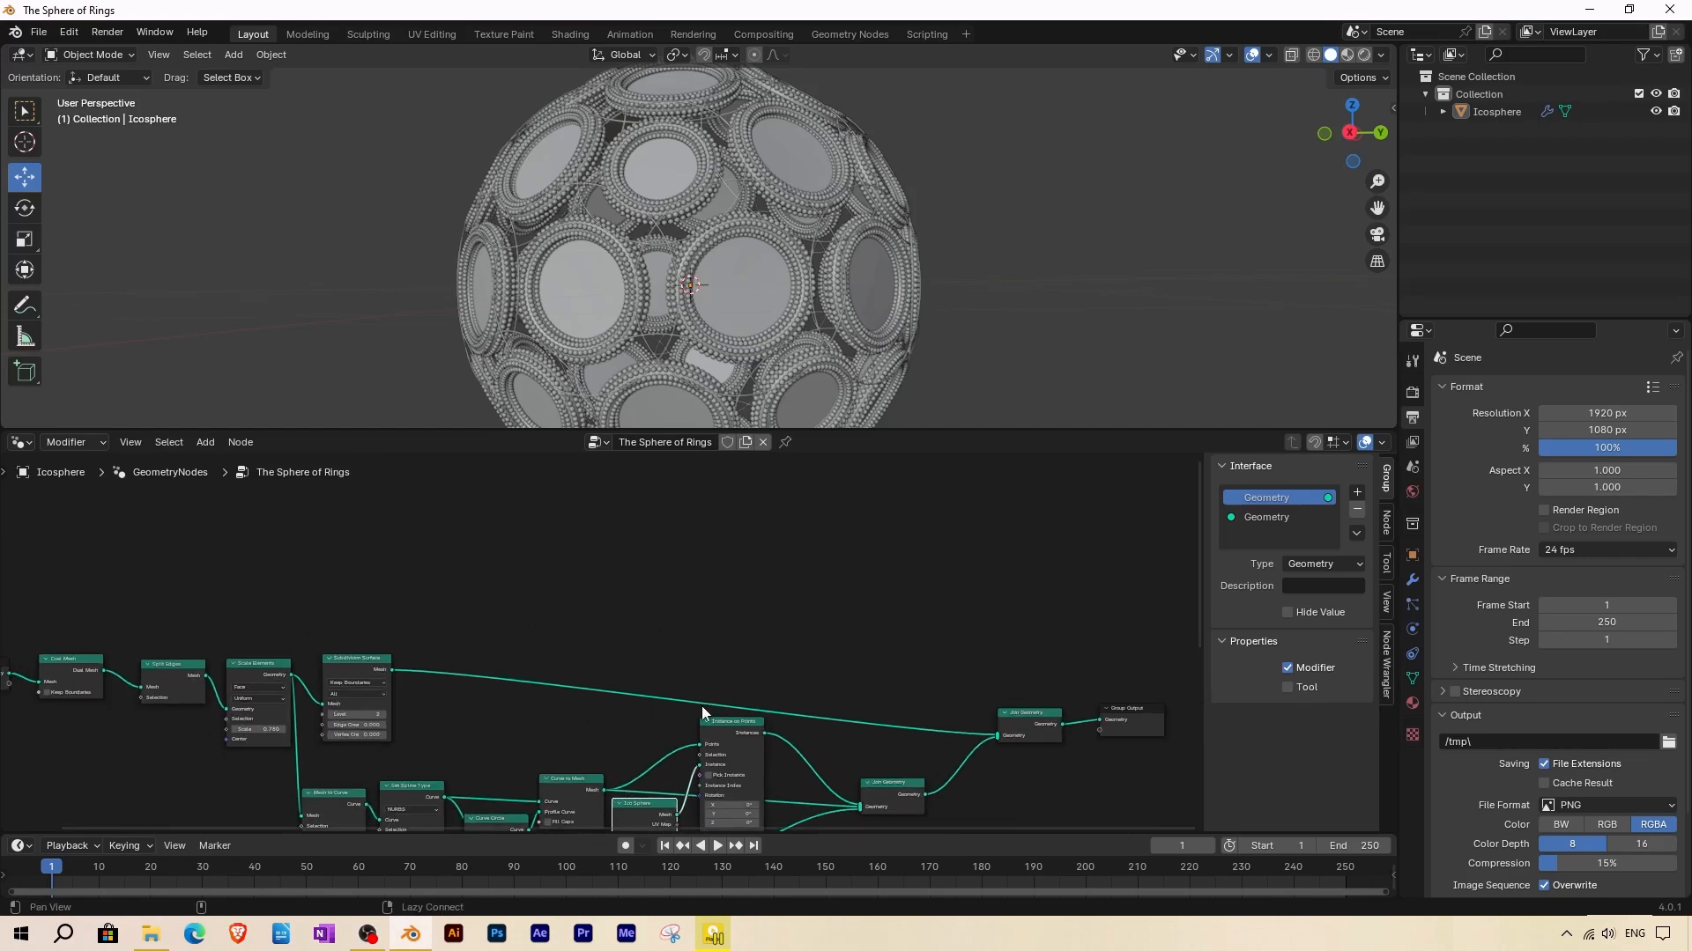
{"action": "left_click_drag", "start_coordinate": [873, 707], "coordinate": [857, 672], "text": "alt"}
{"action": "left_click_drag", "start_coordinate": [995, 683], "coordinate": [995, 649]}
{"action": "left_click_drag", "start_coordinate": [1101, 687], "coordinate": [1072, 630], "text": "alt"}
{"action": "middle_click_drag", "start_coordinate": [416, 640], "coordinate": [640, 668]}
{"action": "left_click_drag", "start_coordinate": [144, 652], "coordinate": [126, 623]}
Link Group Input straight to Group Output as a preview, then restore the link from the final Join Geometry.
{"action": "key", "text": "o"}
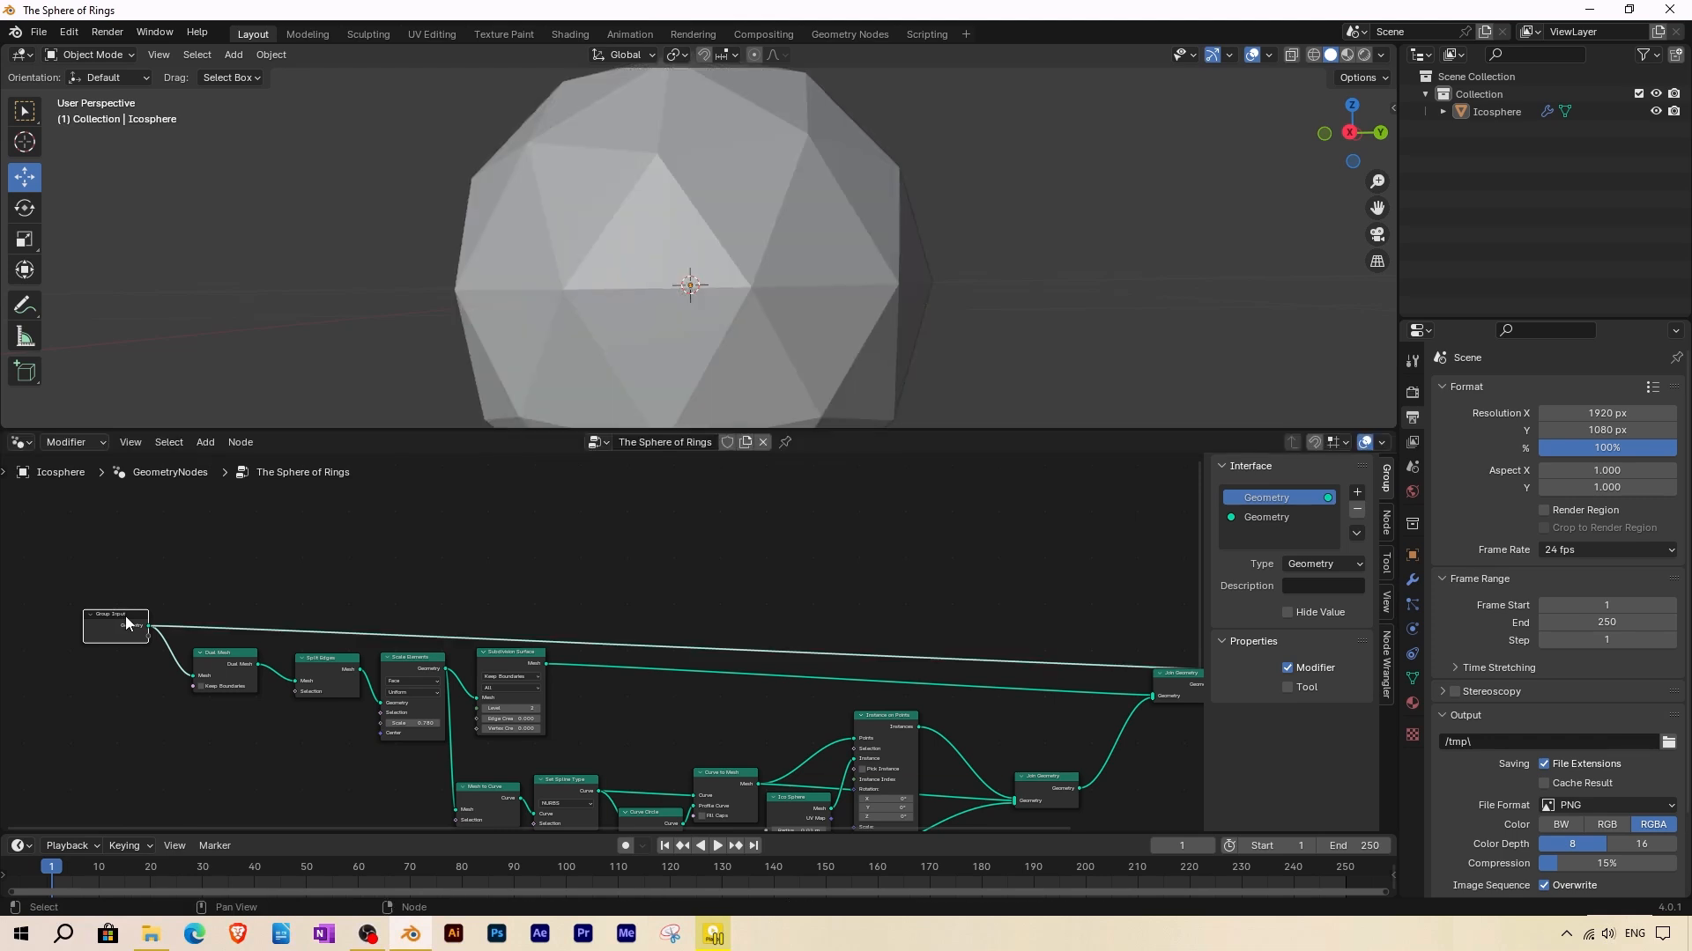
{"action": "scroll", "coordinate": [880, 615], "scroll_direction": "down", "scroll_amount": 3}
{"action": "middle_click_drag", "start_coordinate": [1029, 659], "coordinate": [835, 662]}
{"action": "scroll", "coordinate": [954, 666], "scroll_direction": "up", "scroll_amount": 2}
{"action": "left_click_drag", "start_coordinate": [1020, 665], "coordinate": [1020, 628]}
{"action": "scroll", "coordinate": [1036, 628], "scroll_direction": "up", "scroll_amount": 3}
{"action": "middle_click_drag", "start_coordinate": [1036, 628], "coordinate": [757, 641]}
{"action": "left_click", "coordinate": [789, 664]}
{"action": "key", "text": "o"}
{"action": "scroll", "coordinate": [789, 654], "scroll_direction": "down", "scroll_amount": 3}
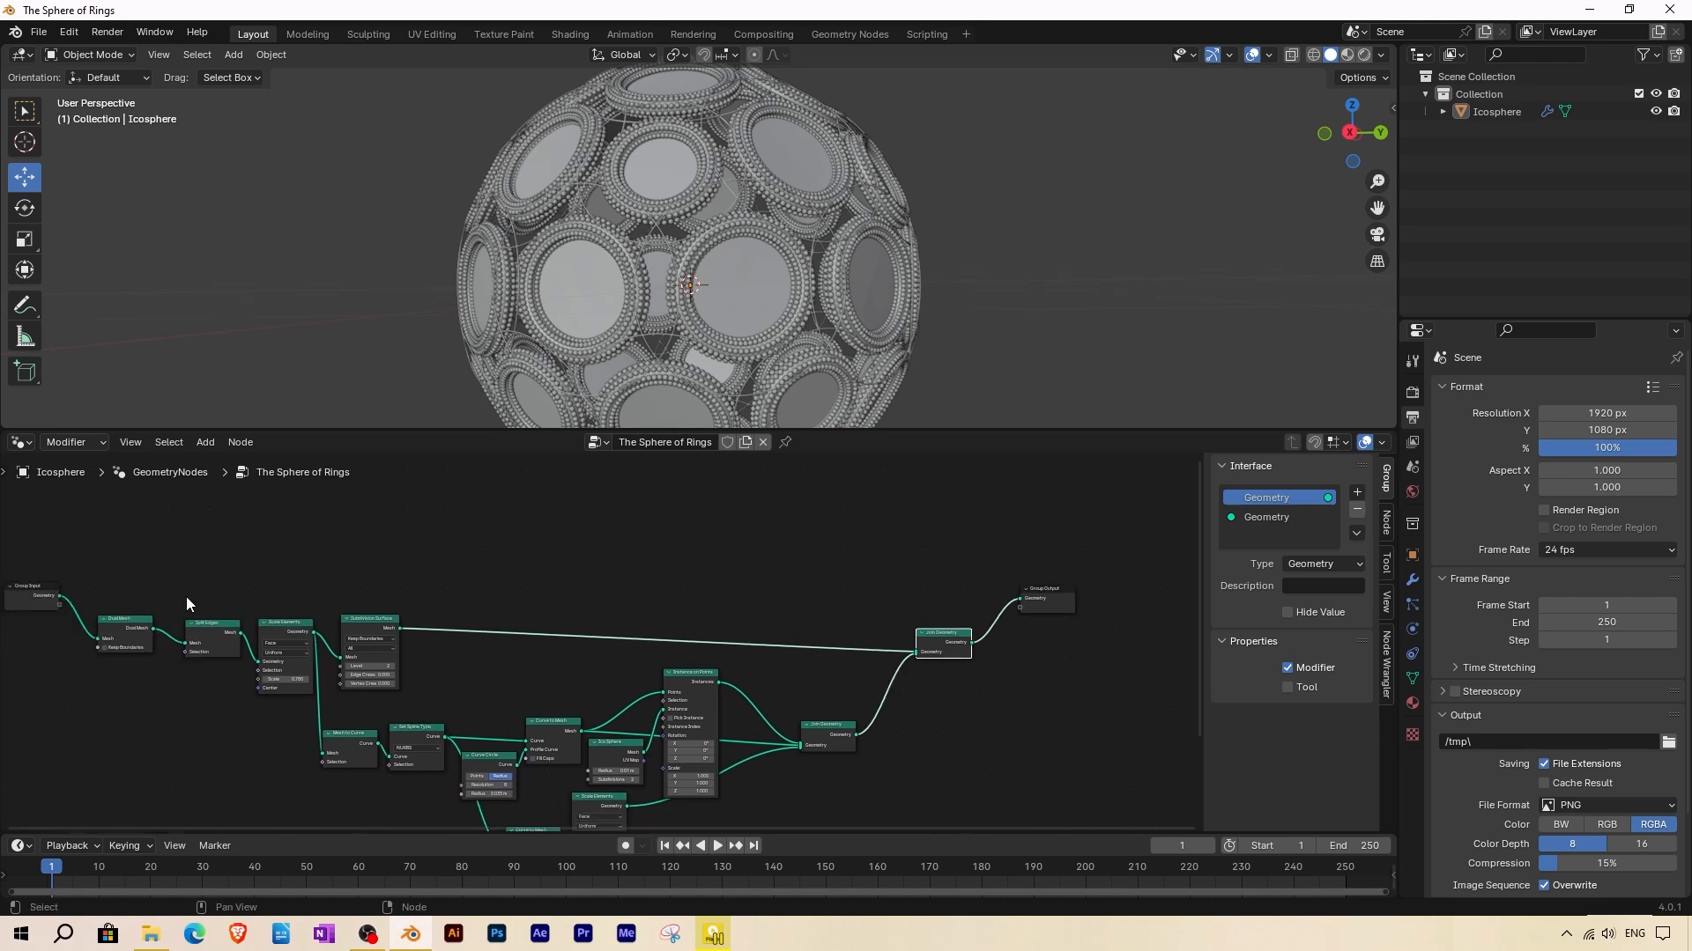
Connect the Group Input geometry directly to the final Join Geometry and move both nodes up to clear the link.
{"action": "left_click_drag", "start_coordinate": [60, 598], "coordinate": [921, 646]}
{"action": "scroll", "coordinate": [921, 646], "scroll_direction": "up", "scroll_amount": 6}
{"action": "middle_click_drag", "start_coordinate": [922, 647], "coordinate": [884, 607]}
{"action": "left_click_drag", "start_coordinate": [890, 594], "coordinate": [879, 570]}
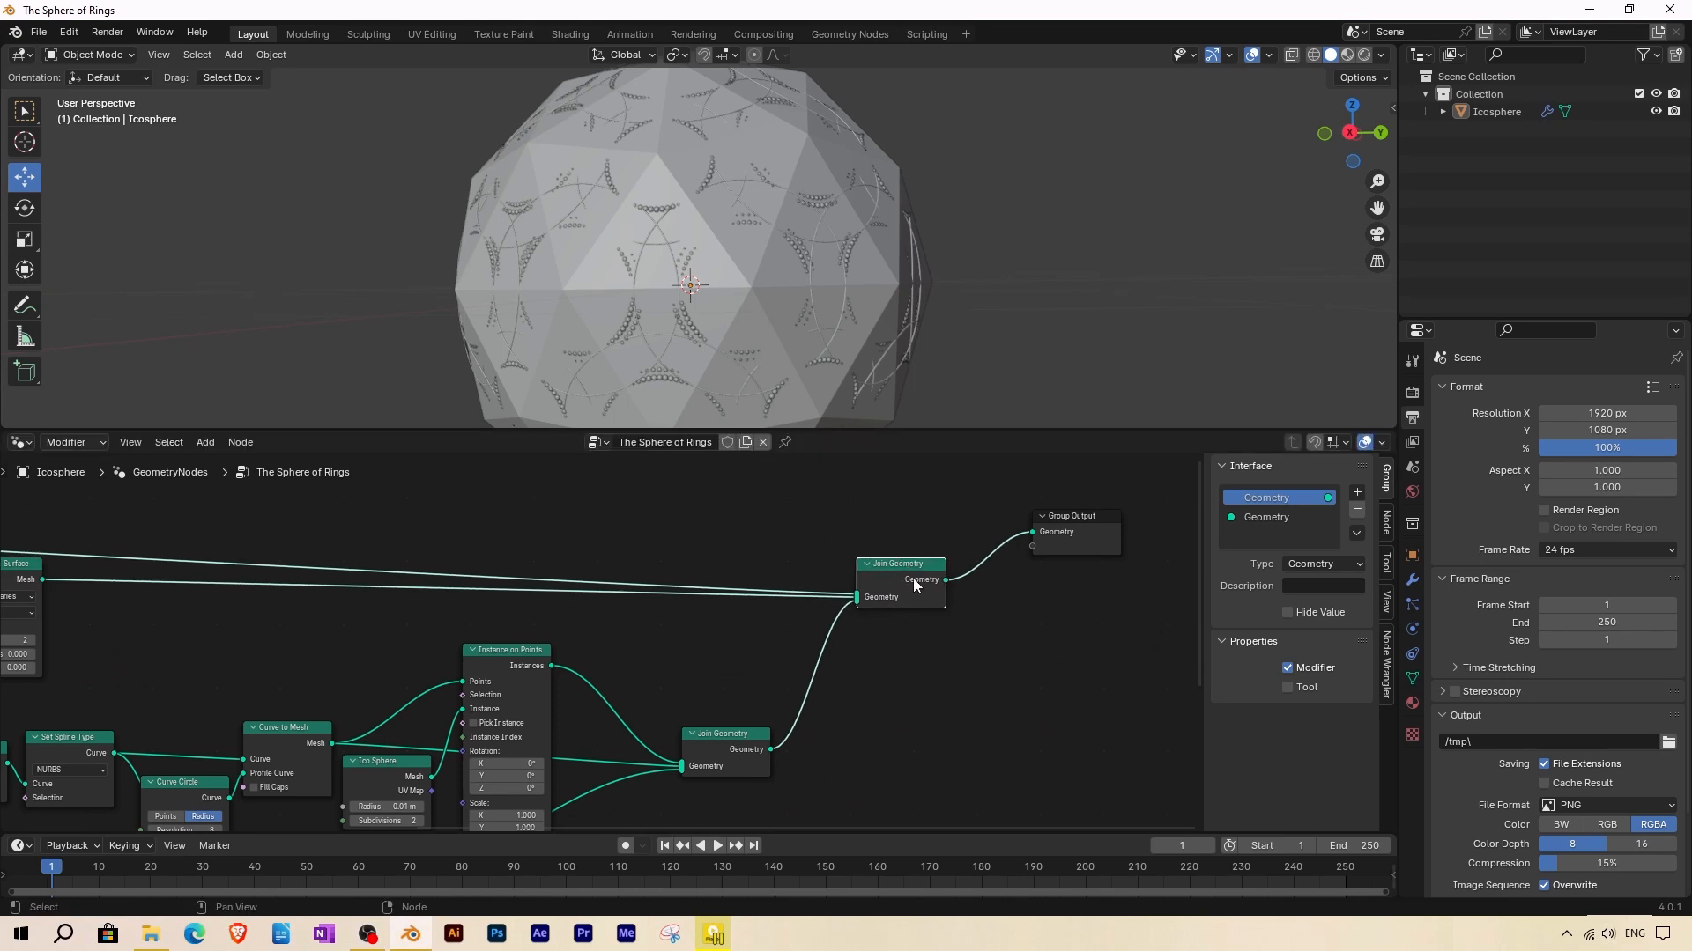
{"action": "scroll", "coordinate": [913, 578], "scroll_direction": "down", "scroll_amount": 5}
{"action": "middle_click_drag", "start_coordinate": [913, 578], "coordinate": [813, 603]}
{"action": "middle_click_drag", "start_coordinate": [667, 608], "coordinate": [1070, 677]}
{"action": "left_click_drag", "start_coordinate": [234, 626], "coordinate": [265, 593]}
{"action": "scroll", "coordinate": [212, 574], "scroll_direction": "up", "scroll_amount": 3}
{"action": "middle_click_drag", "start_coordinate": [519, 650], "coordinate": [417, 634]}
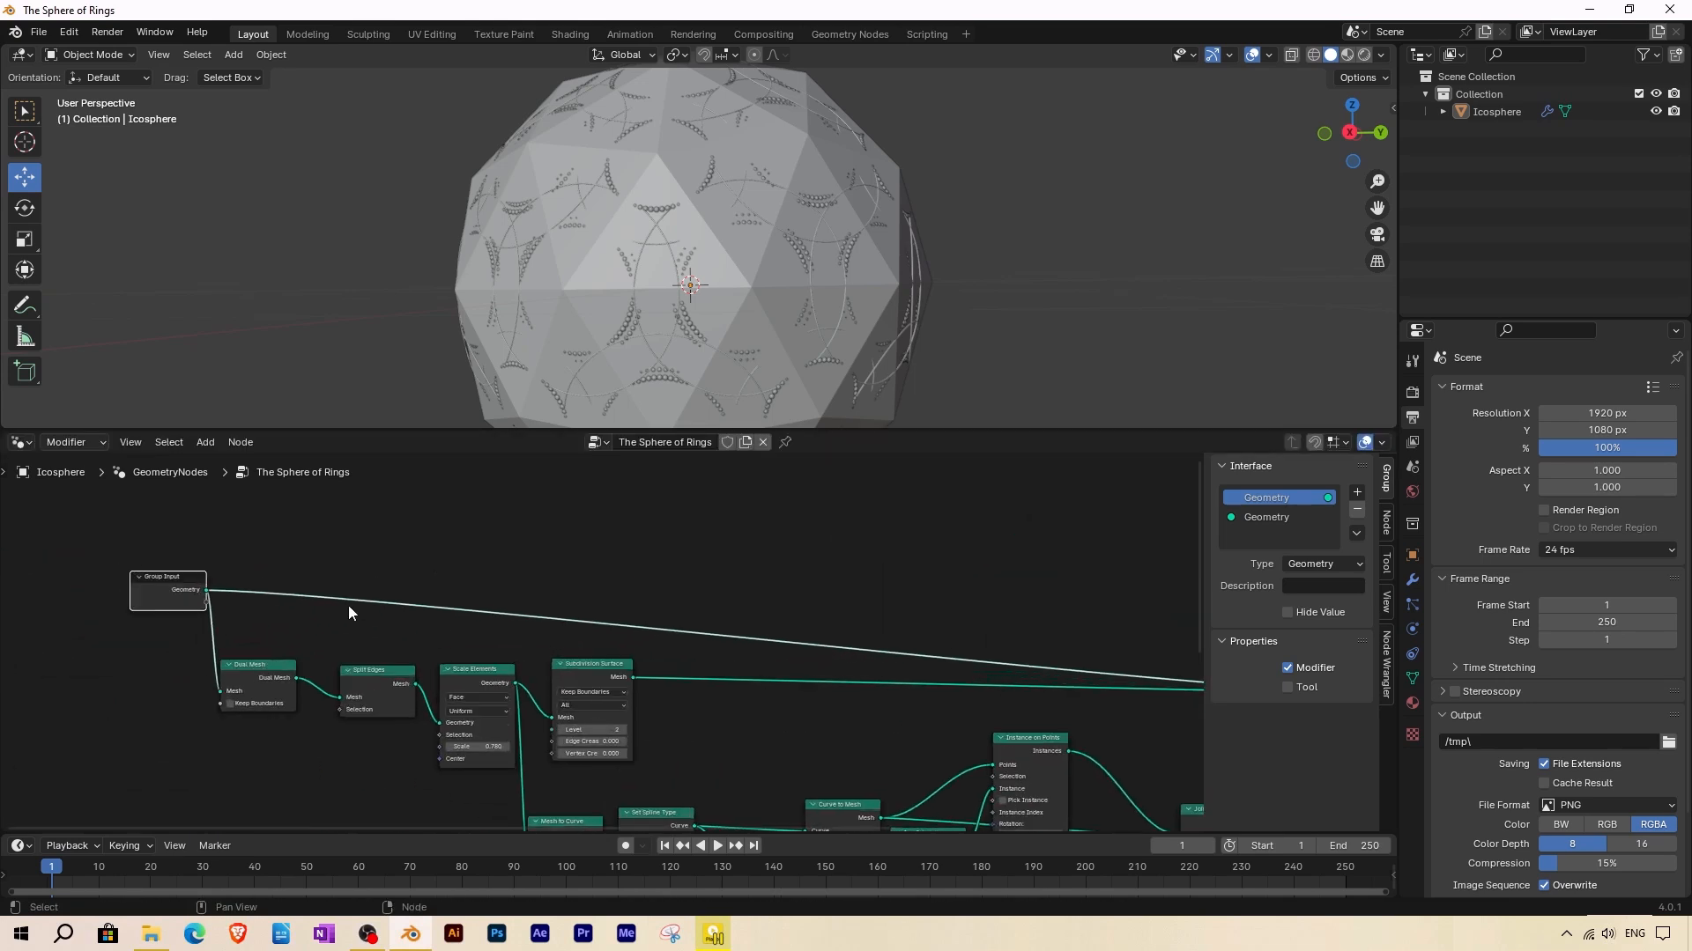
Insert a Transform Geometry node on the direct link from Group Input and place it above the disc branch.
{"action": "left_click", "coordinate": [205, 442]}
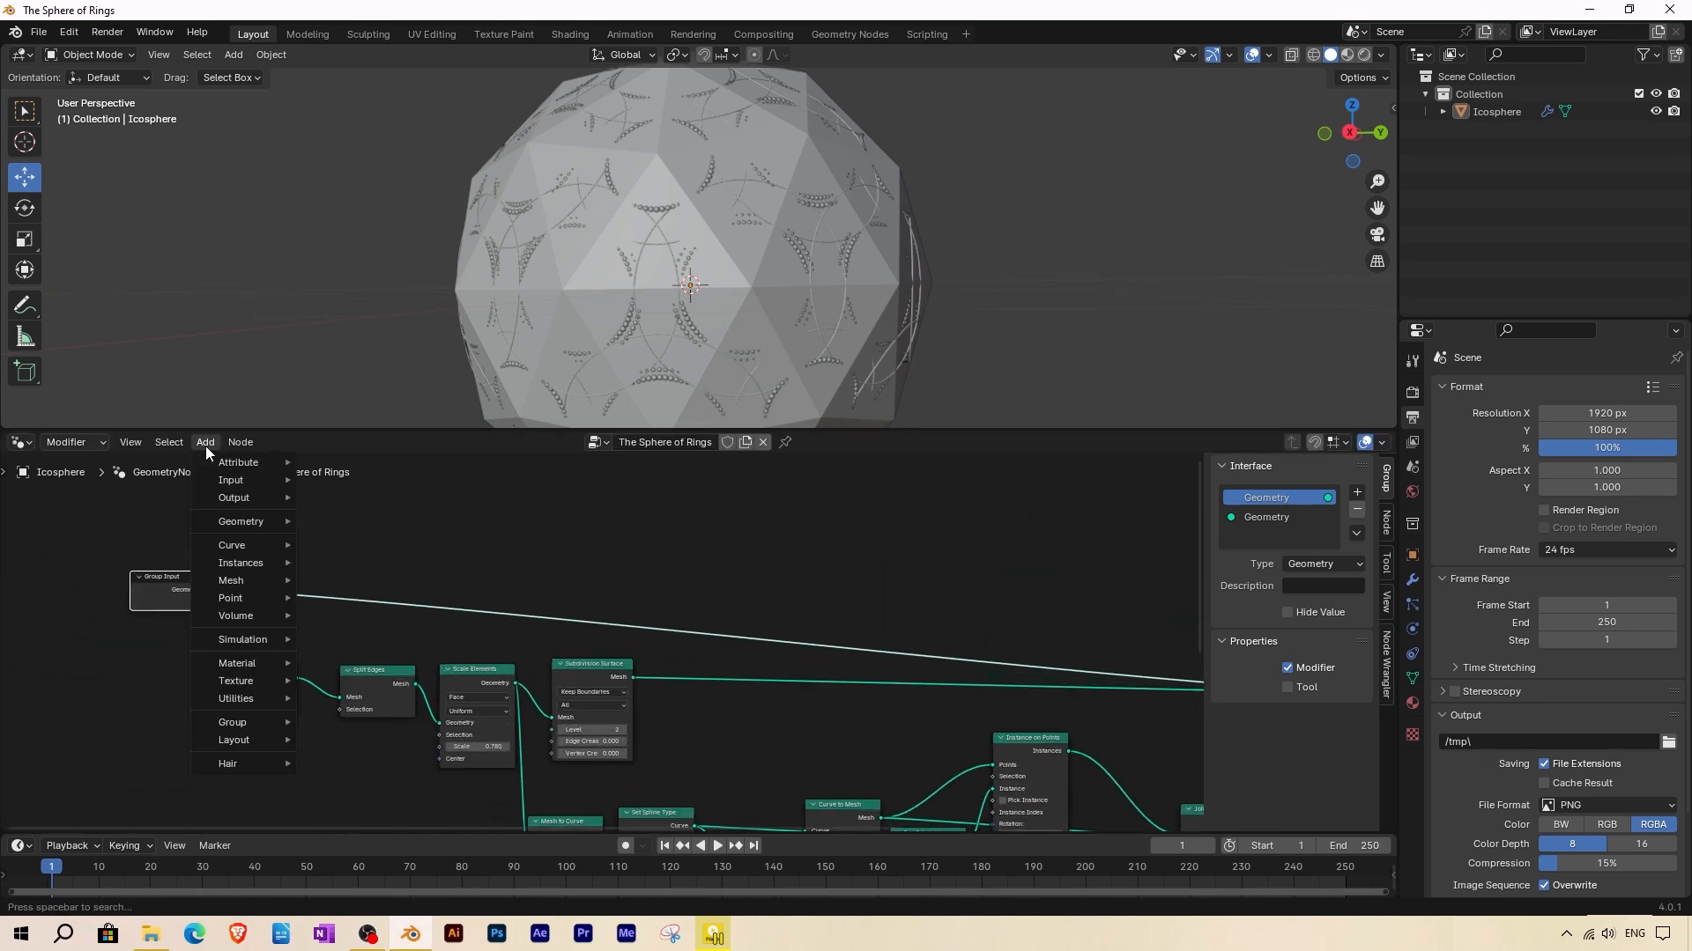
{"action": "mouse_move", "coordinate": [246, 521]}
{"action": "mouse_move", "coordinate": [363, 579]}
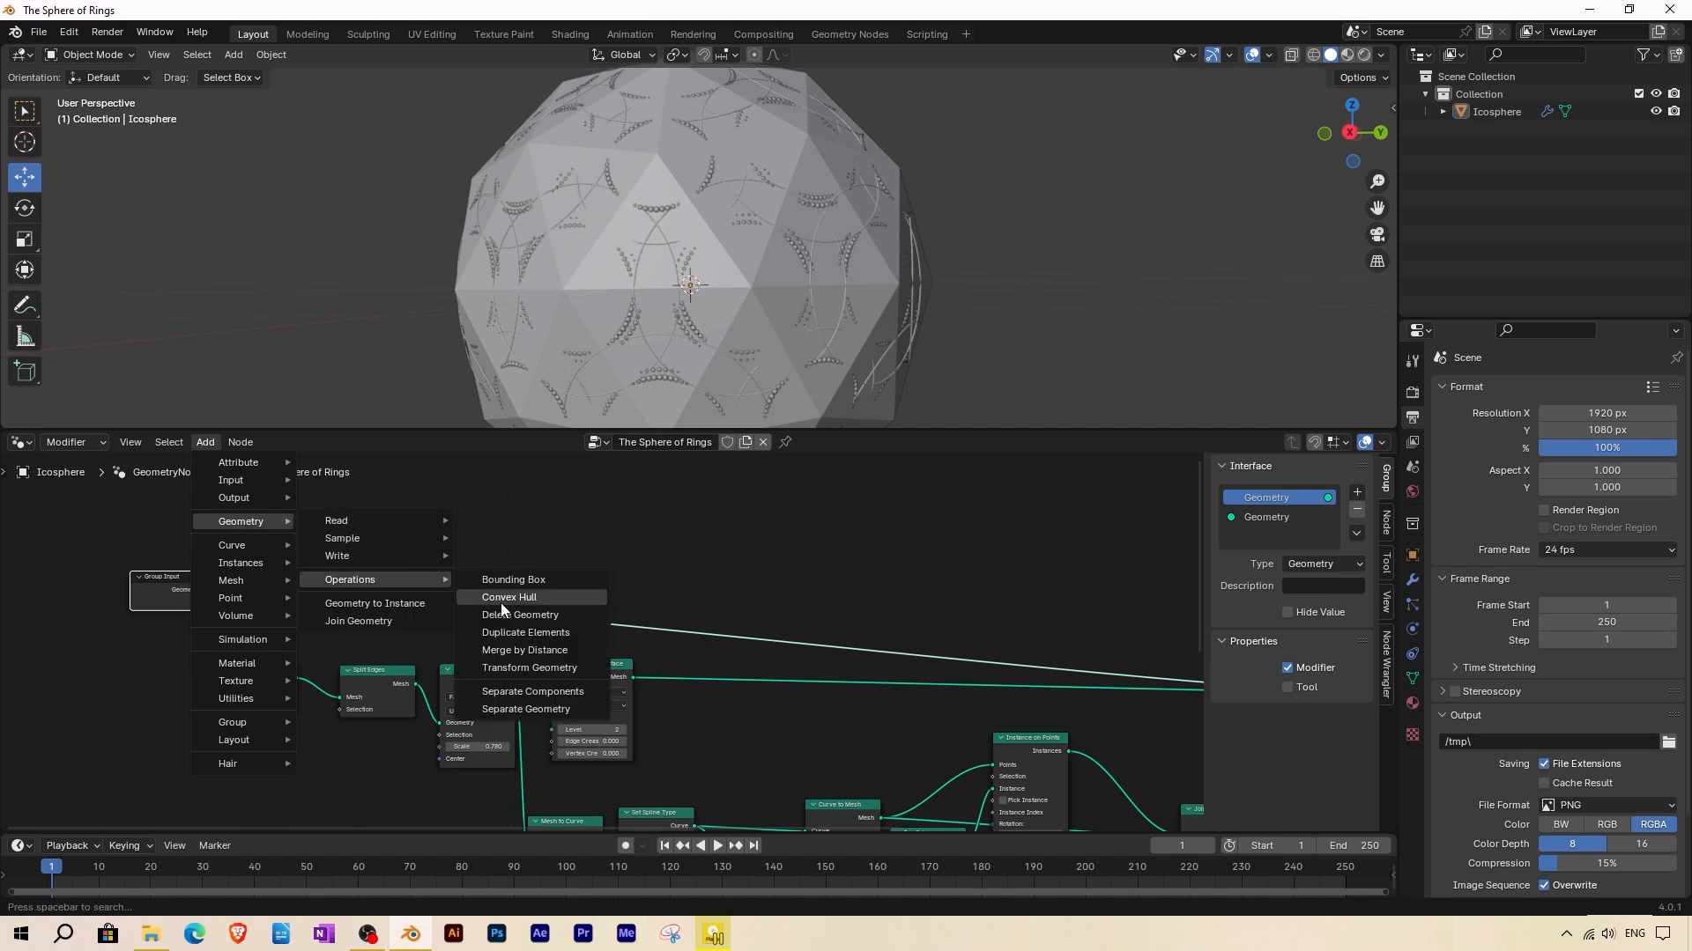
{"action": "left_click", "coordinate": [573, 666]}
{"action": "left_click", "coordinate": [479, 532]}
{"action": "left_click_drag", "start_coordinate": [480, 532], "coordinate": [624, 533]}
Try a uniform scale of 0.5 on the Transform Geometry node and undo it.
{"action": "scroll", "coordinate": [677, 602], "scroll_direction": "down", "scroll_amount": 4}
{"action": "scroll", "coordinate": [687, 617], "scroll_direction": "up", "scroll_amount": 1}
{"action": "middle_click_drag", "start_coordinate": [717, 654], "coordinate": [617, 616]}
{"action": "scroll", "coordinate": [481, 604], "scroll_direction": "up", "scroll_amount": 4}
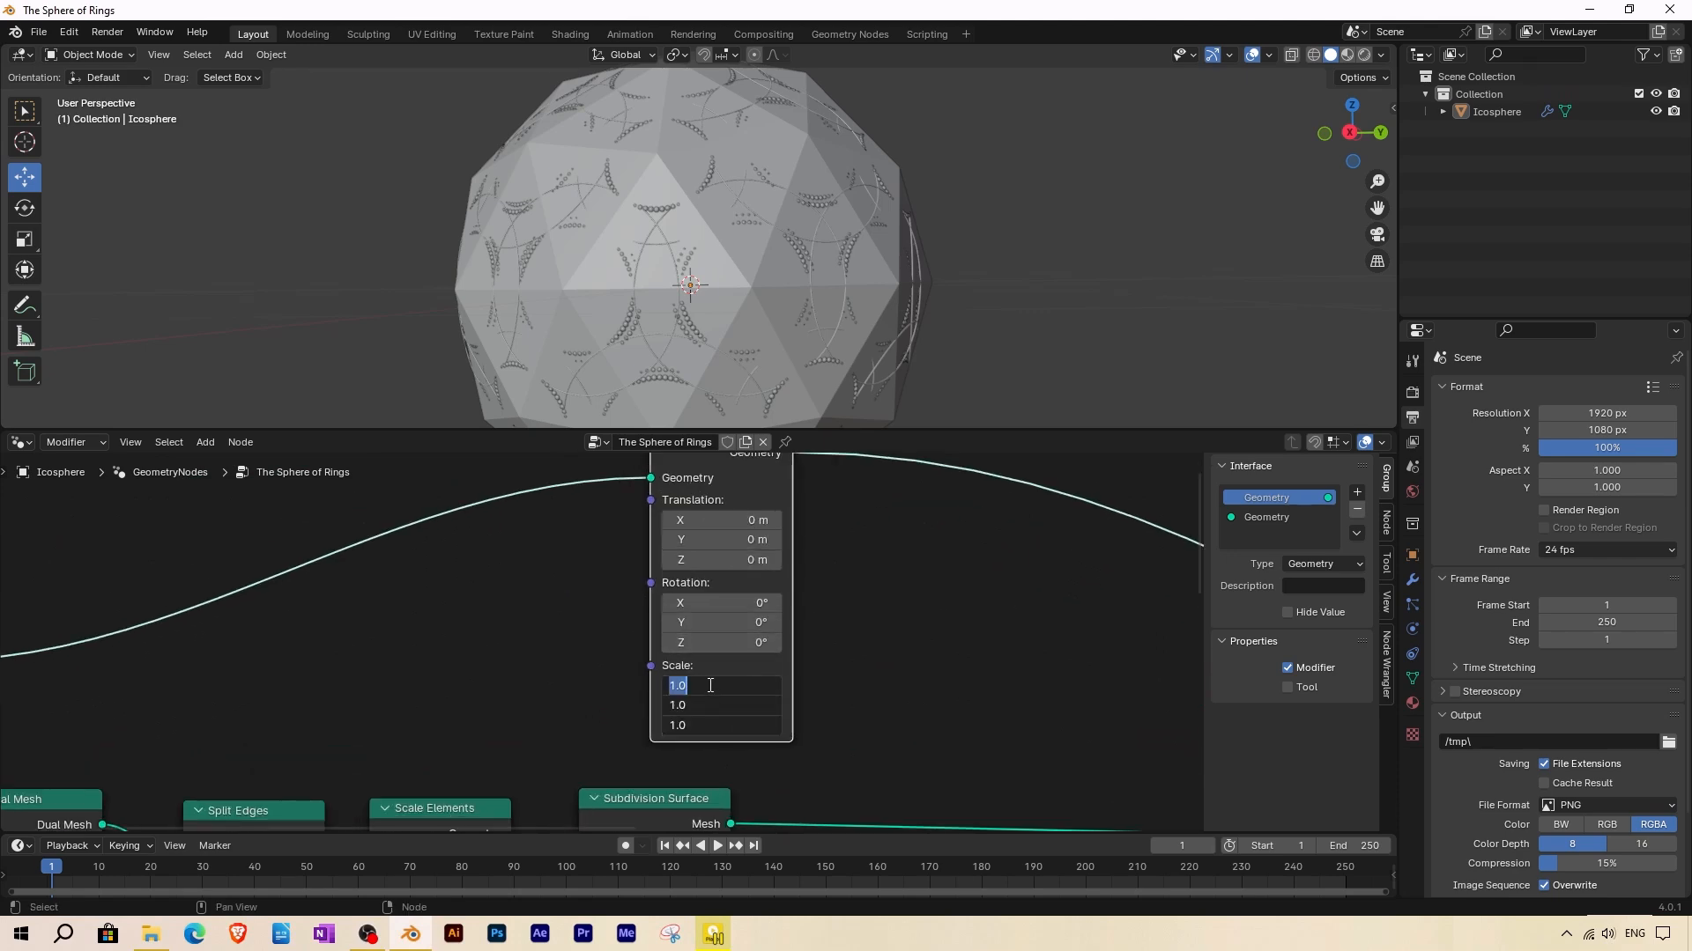
{"action": "key", "text": "Return"}
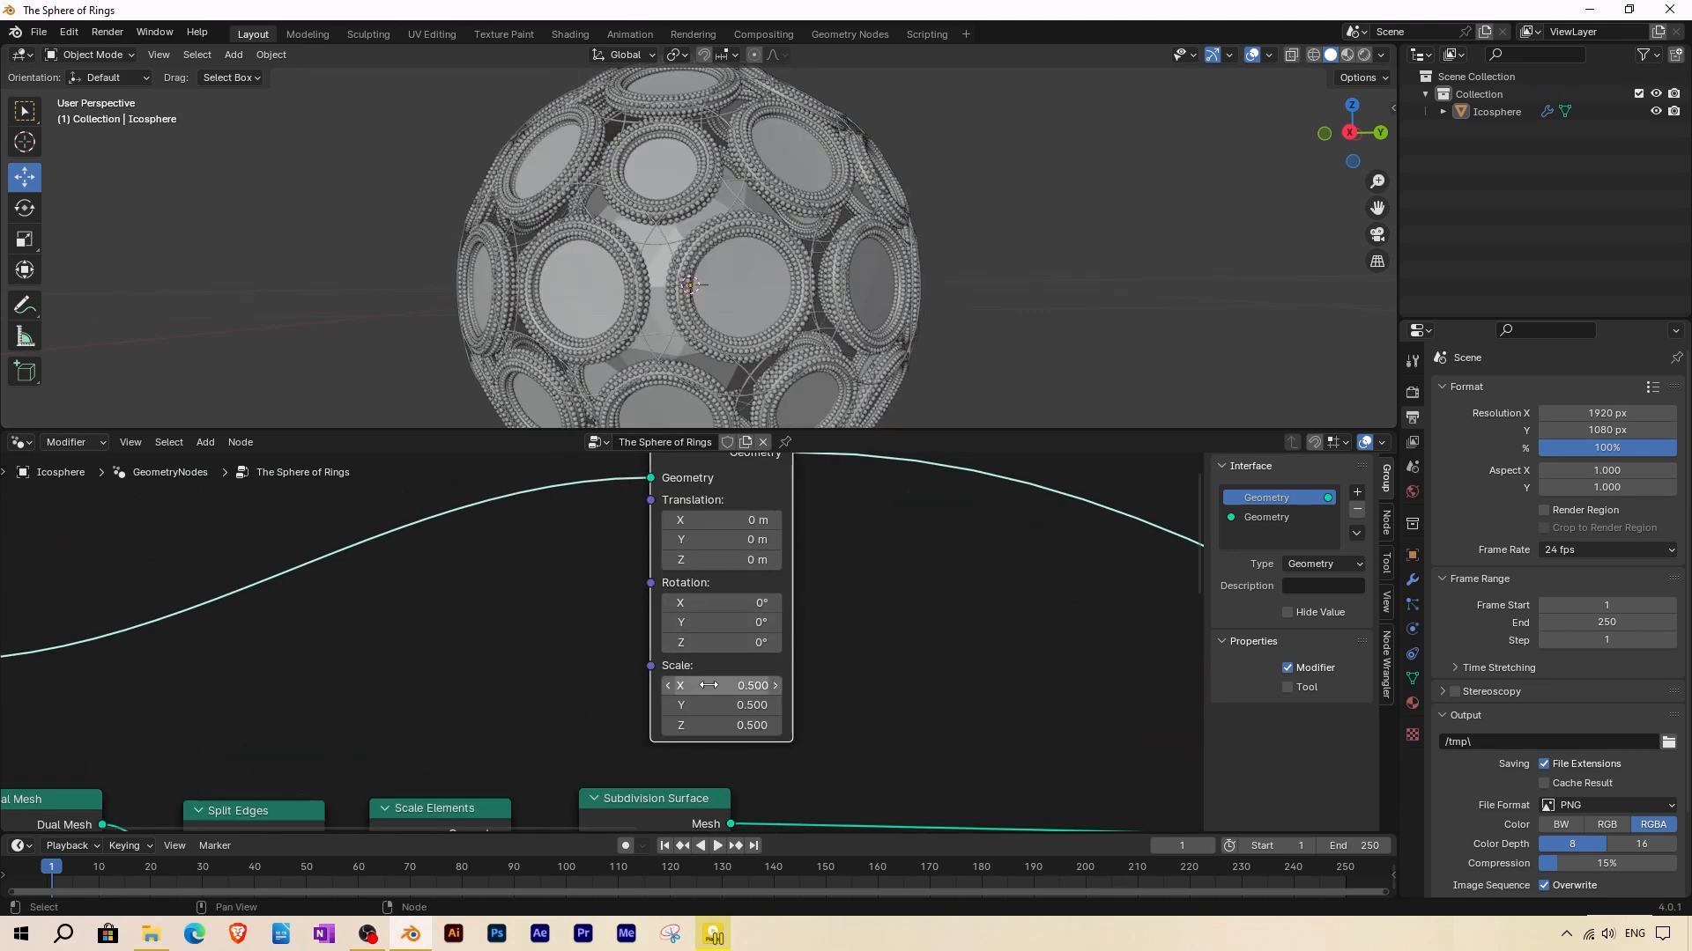
{"action": "key", "text": "ctrl+z"}
Add a Value node and connect it to the Scale input of Transform Geometry.
{"action": "left_click", "coordinate": [206, 442]}
{"action": "mouse_move", "coordinate": [226, 483]}
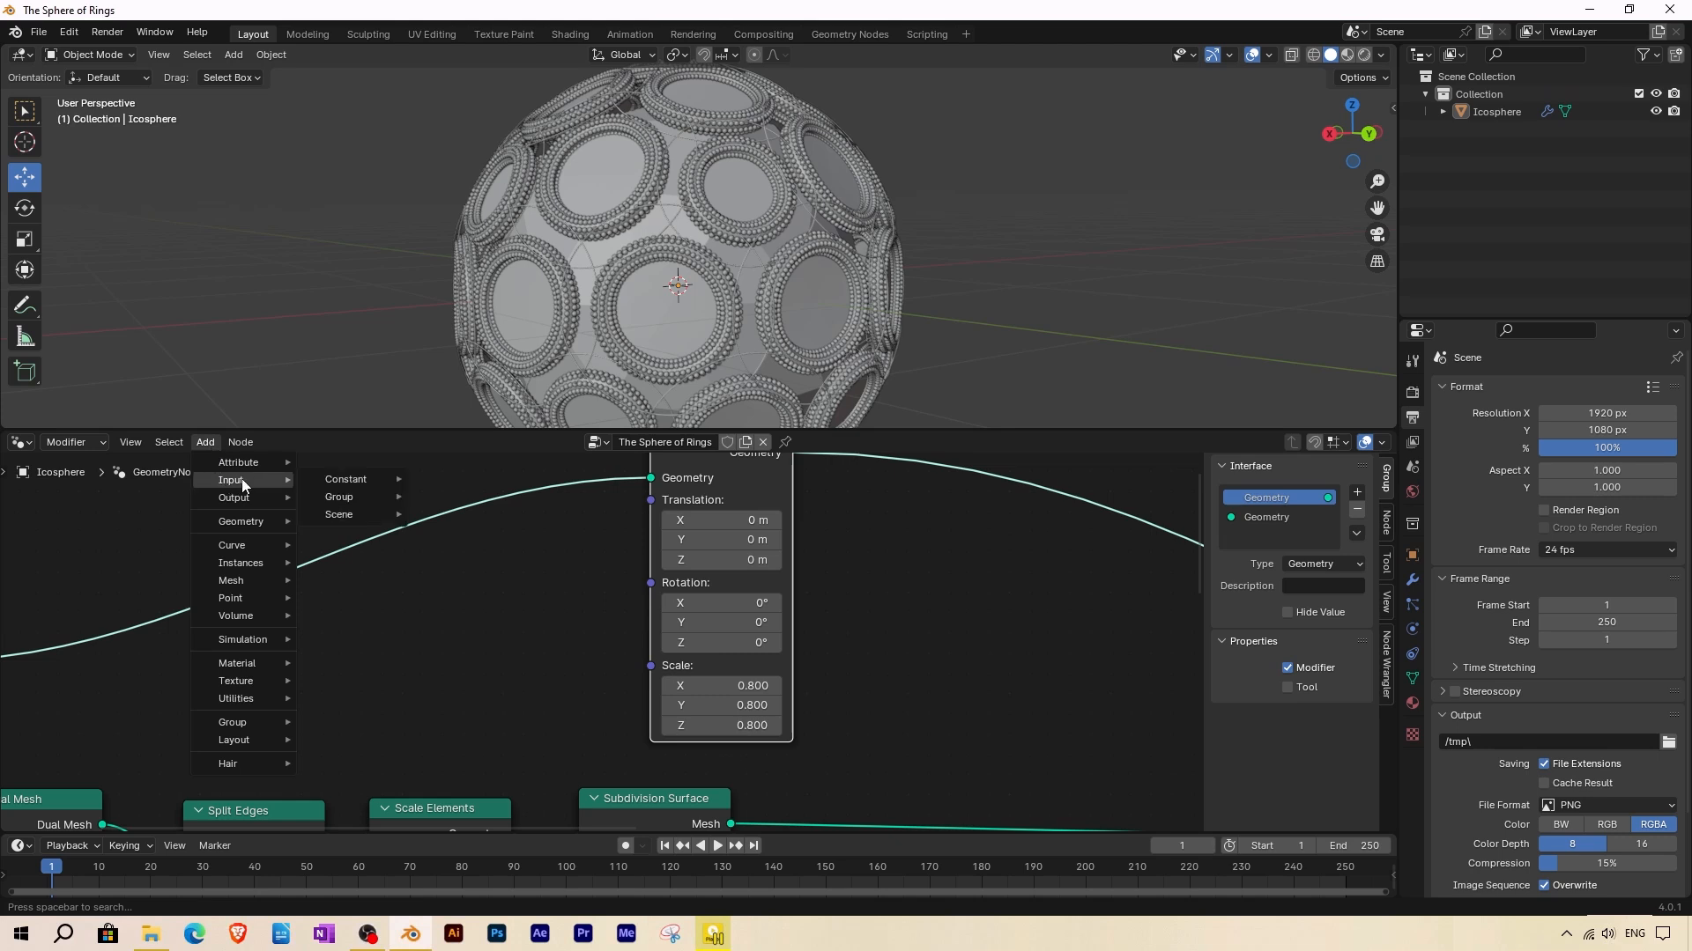
{"action": "mouse_move", "coordinate": [345, 479]}
{"action": "left_click", "coordinate": [463, 585]}
{"action": "left_click", "coordinate": [384, 659]}
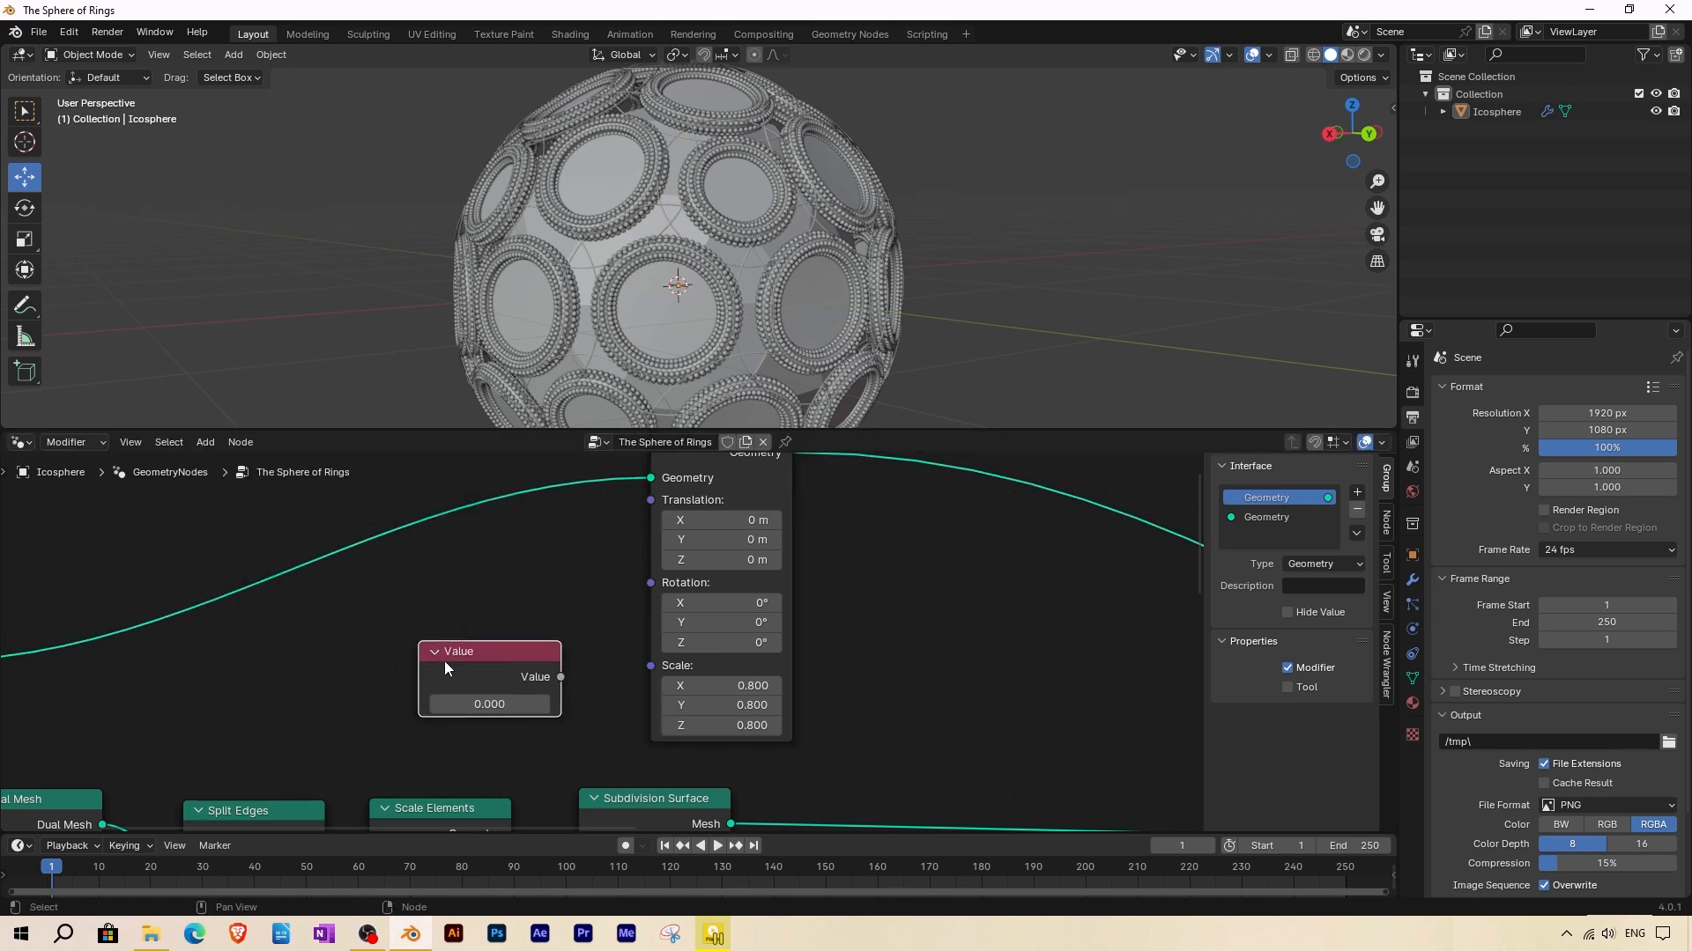
{"action": "left_click_drag", "start_coordinate": [561, 679], "coordinate": [652, 668]}
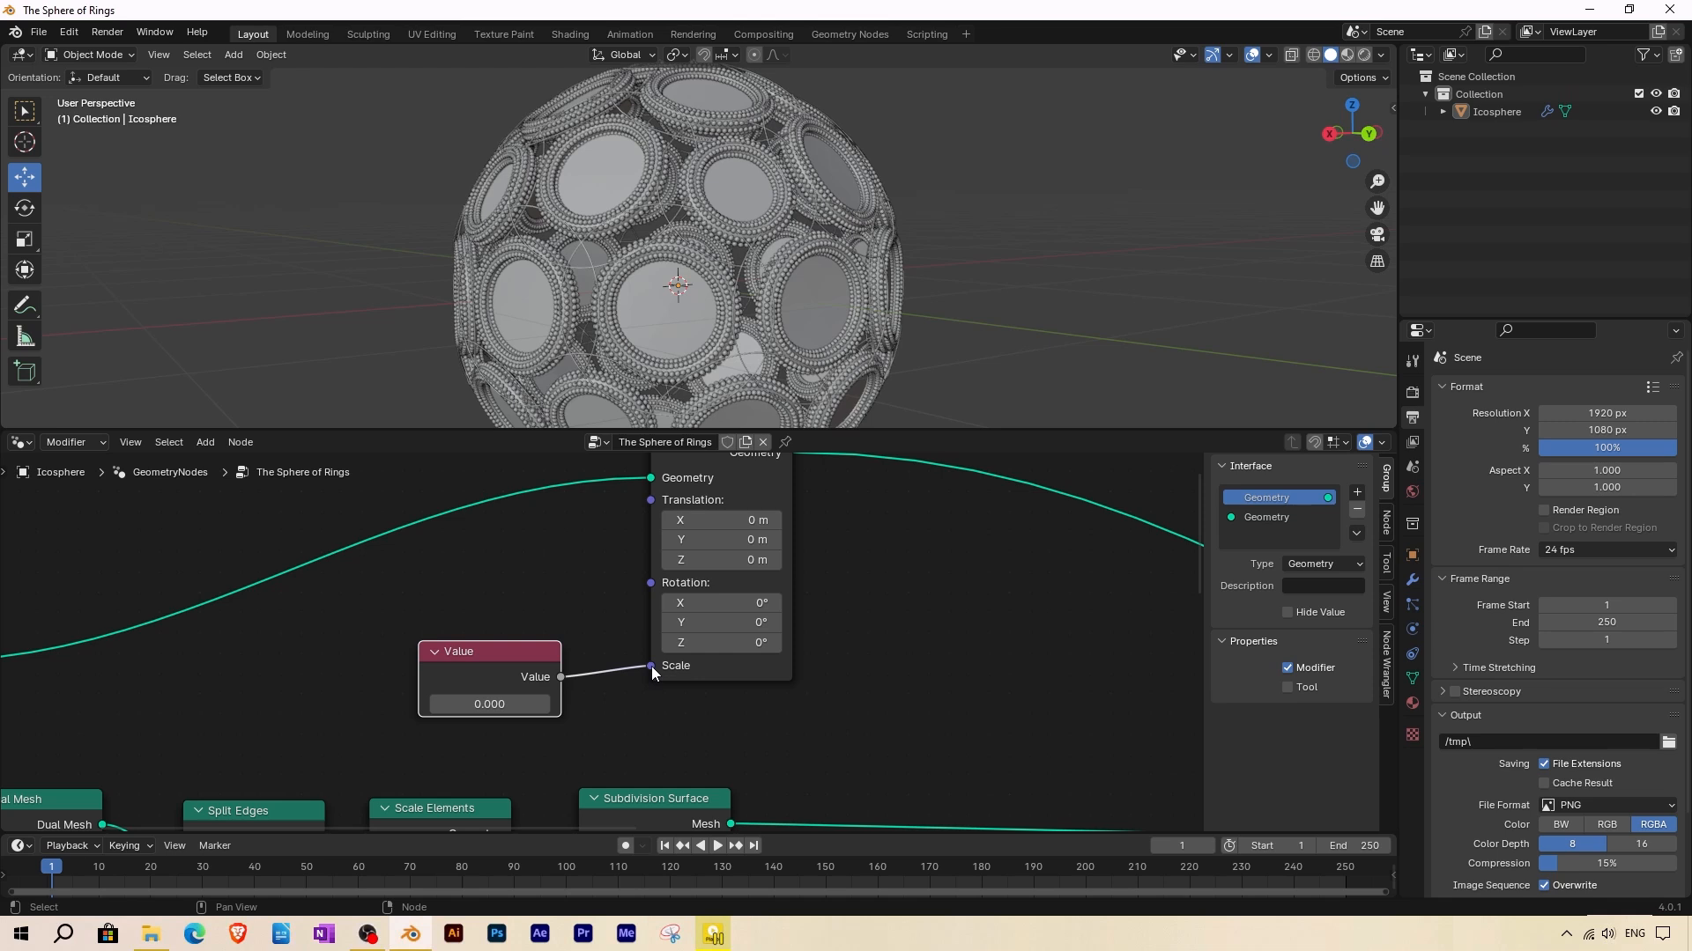
Set the Value node to 0.9 to scale the inner sphere and inspect the fit behind the discs.
{"action": "left_click_drag", "start_coordinate": [490, 705], "coordinate": [555, 705]}
{"action": "left_click", "coordinate": [466, 704]}
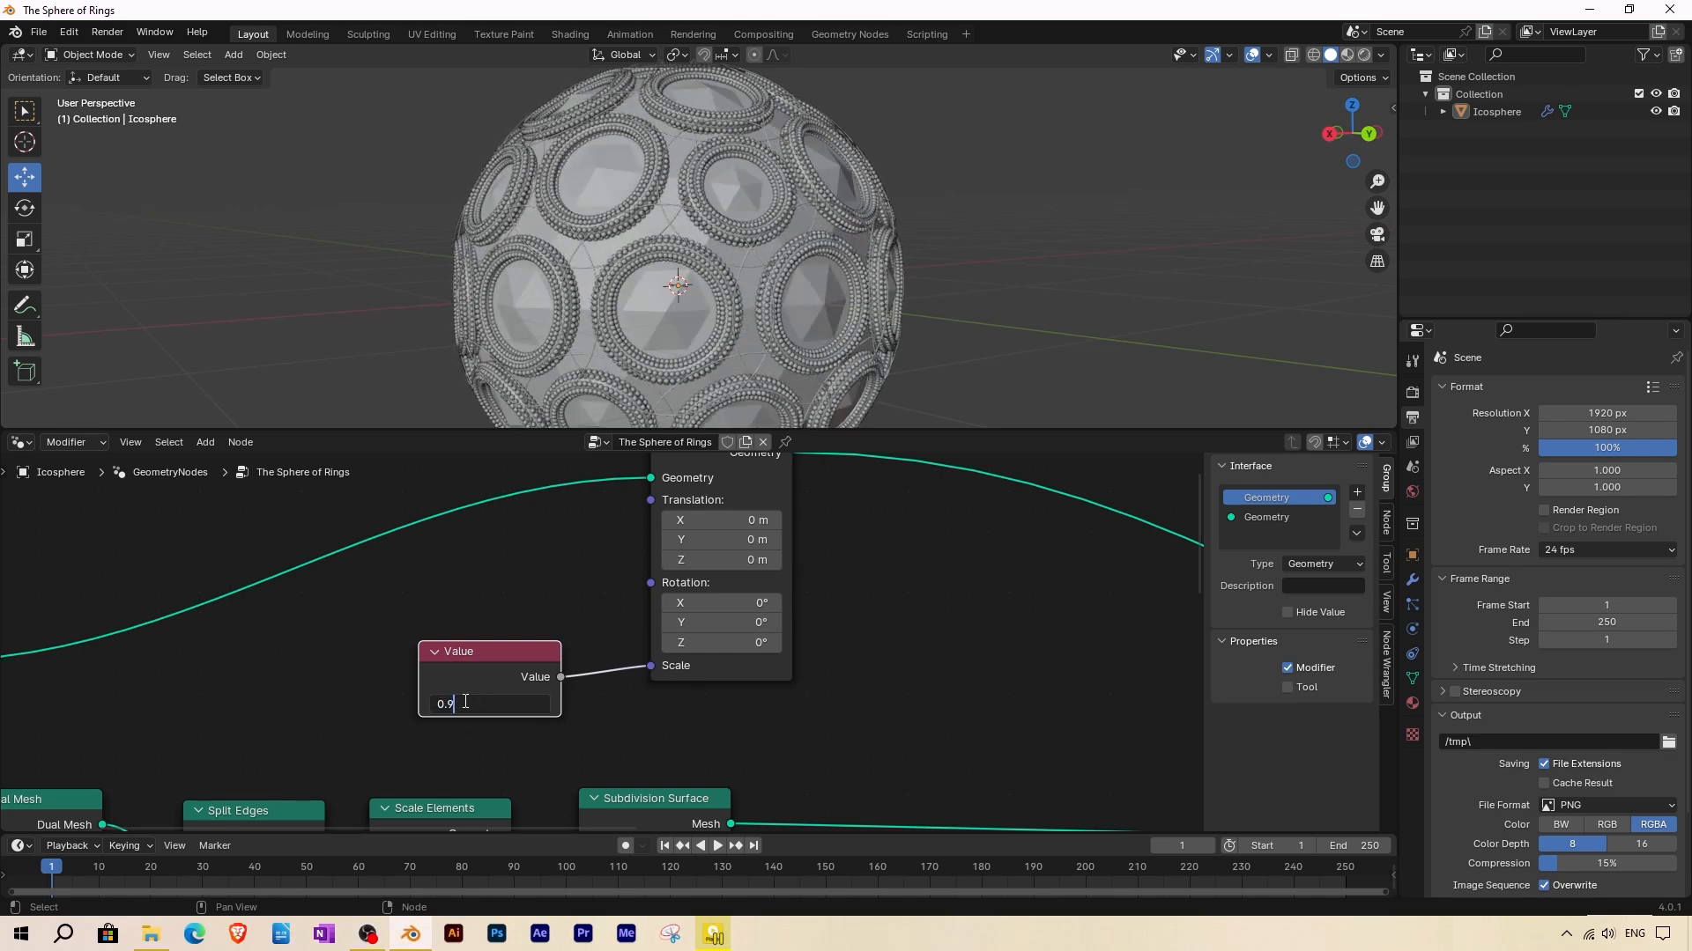
{"action": "type", "text": "0.9"}
{"action": "key", "text": "Return"}
{"action": "scroll", "coordinate": [717, 330], "scroll_direction": "down", "scroll_amount": 2}
{"action": "middle_click_drag", "start_coordinate": [717, 329], "coordinate": [717, 250]}
{"action": "scroll", "coordinate": [775, 254], "scroll_direction": "up", "scroll_amount": 4}
{"action": "scroll", "coordinate": [569, 623], "scroll_direction": "down", "scroll_amount": 3}
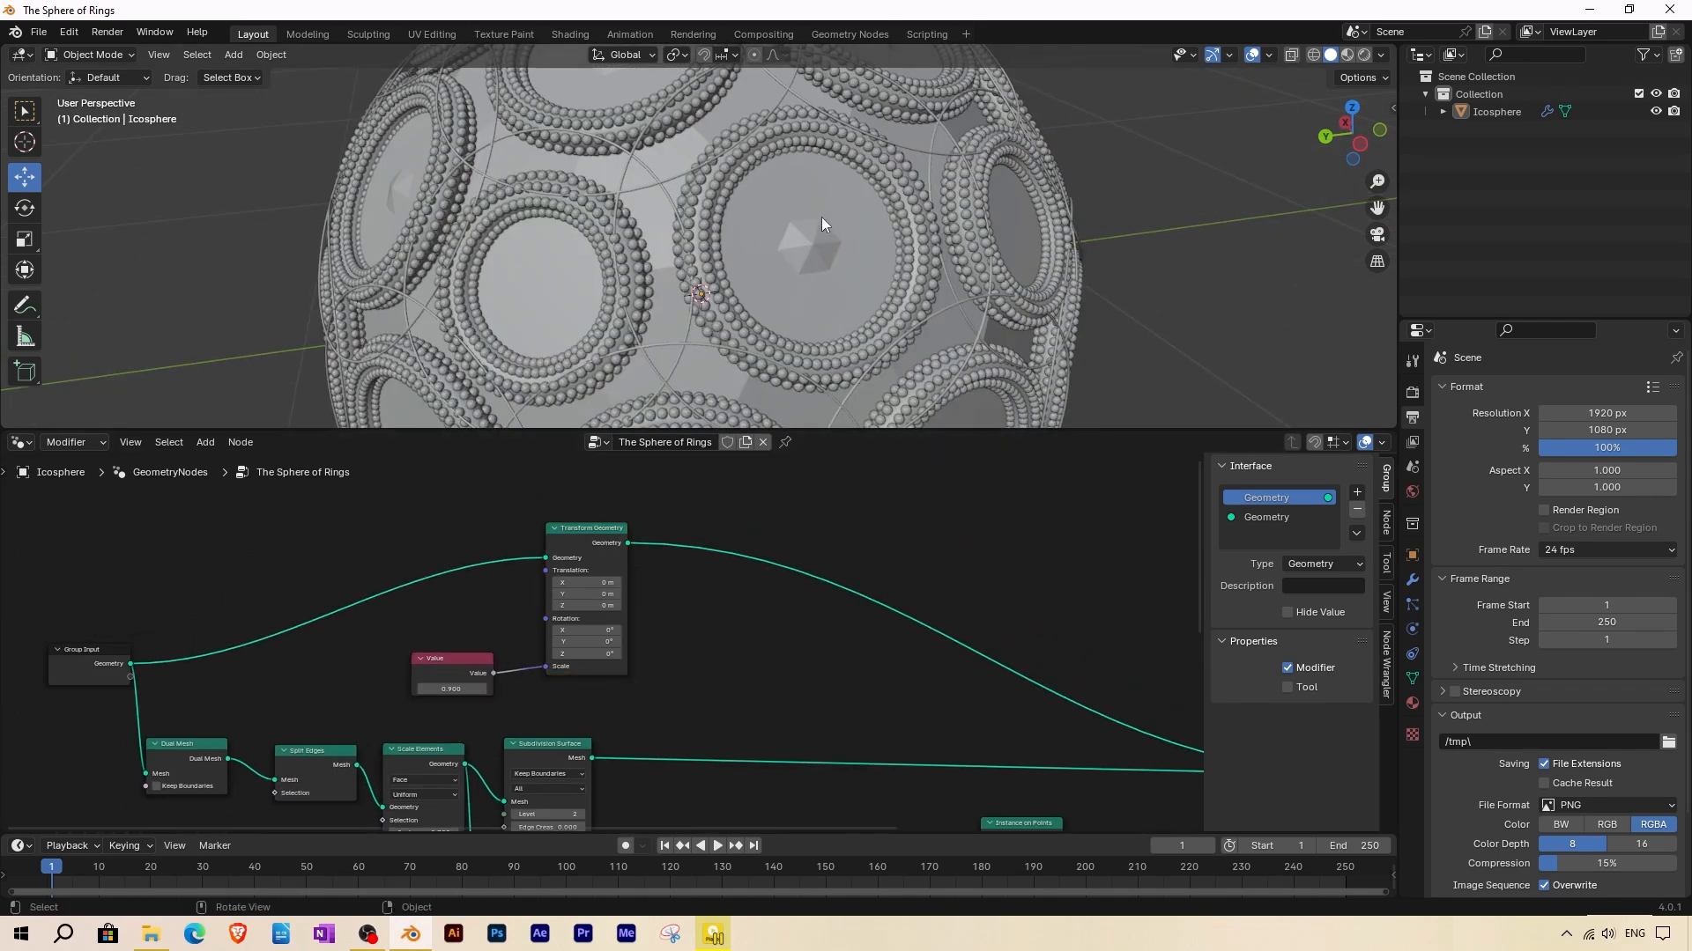
Insert a Subdivision Surface node after Transform Geometry and set its level to 2.
{"action": "scroll", "coordinate": [665, 590], "scroll_direction": "up", "scroll_amount": 1}
{"action": "middle_click_drag", "start_coordinate": [677, 590], "coordinate": [622, 600]}
{"action": "left_click_drag", "start_coordinate": [386, 675], "coordinate": [403, 668]}
{"action": "left_click", "coordinate": [209, 442]}
{"action": "mouse_move", "coordinate": [282, 581]}
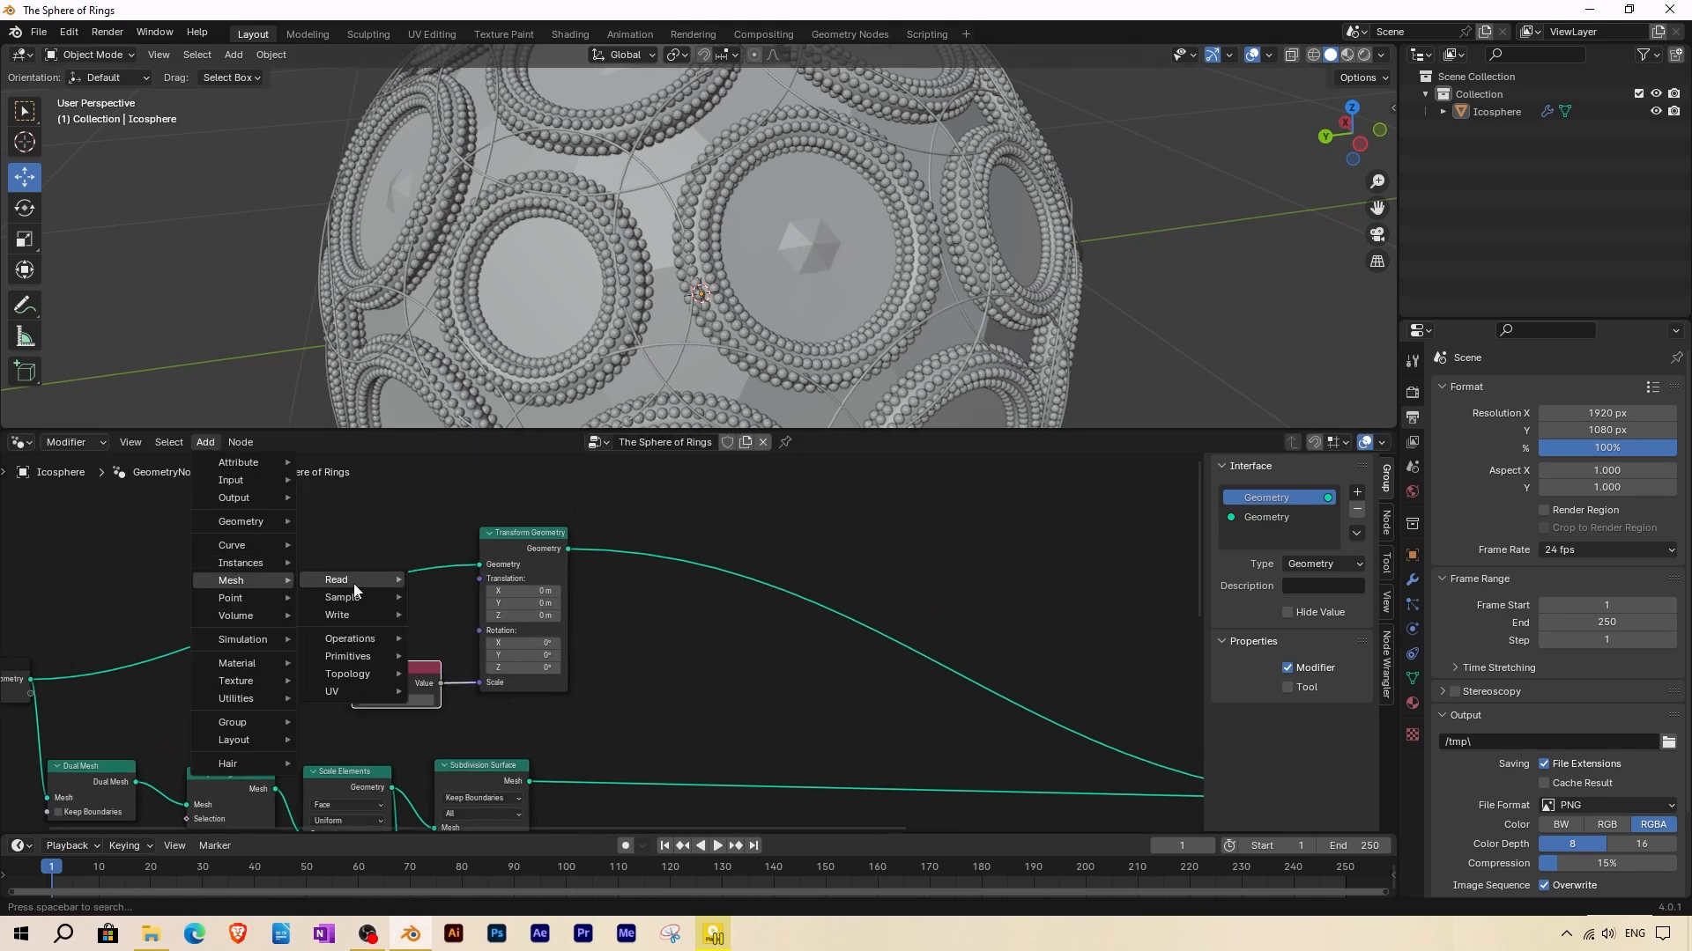
{"action": "mouse_move", "coordinate": [362, 639]}
{"action": "left_click", "coordinate": [480, 850]}
{"action": "left_click", "coordinate": [597, 536]}
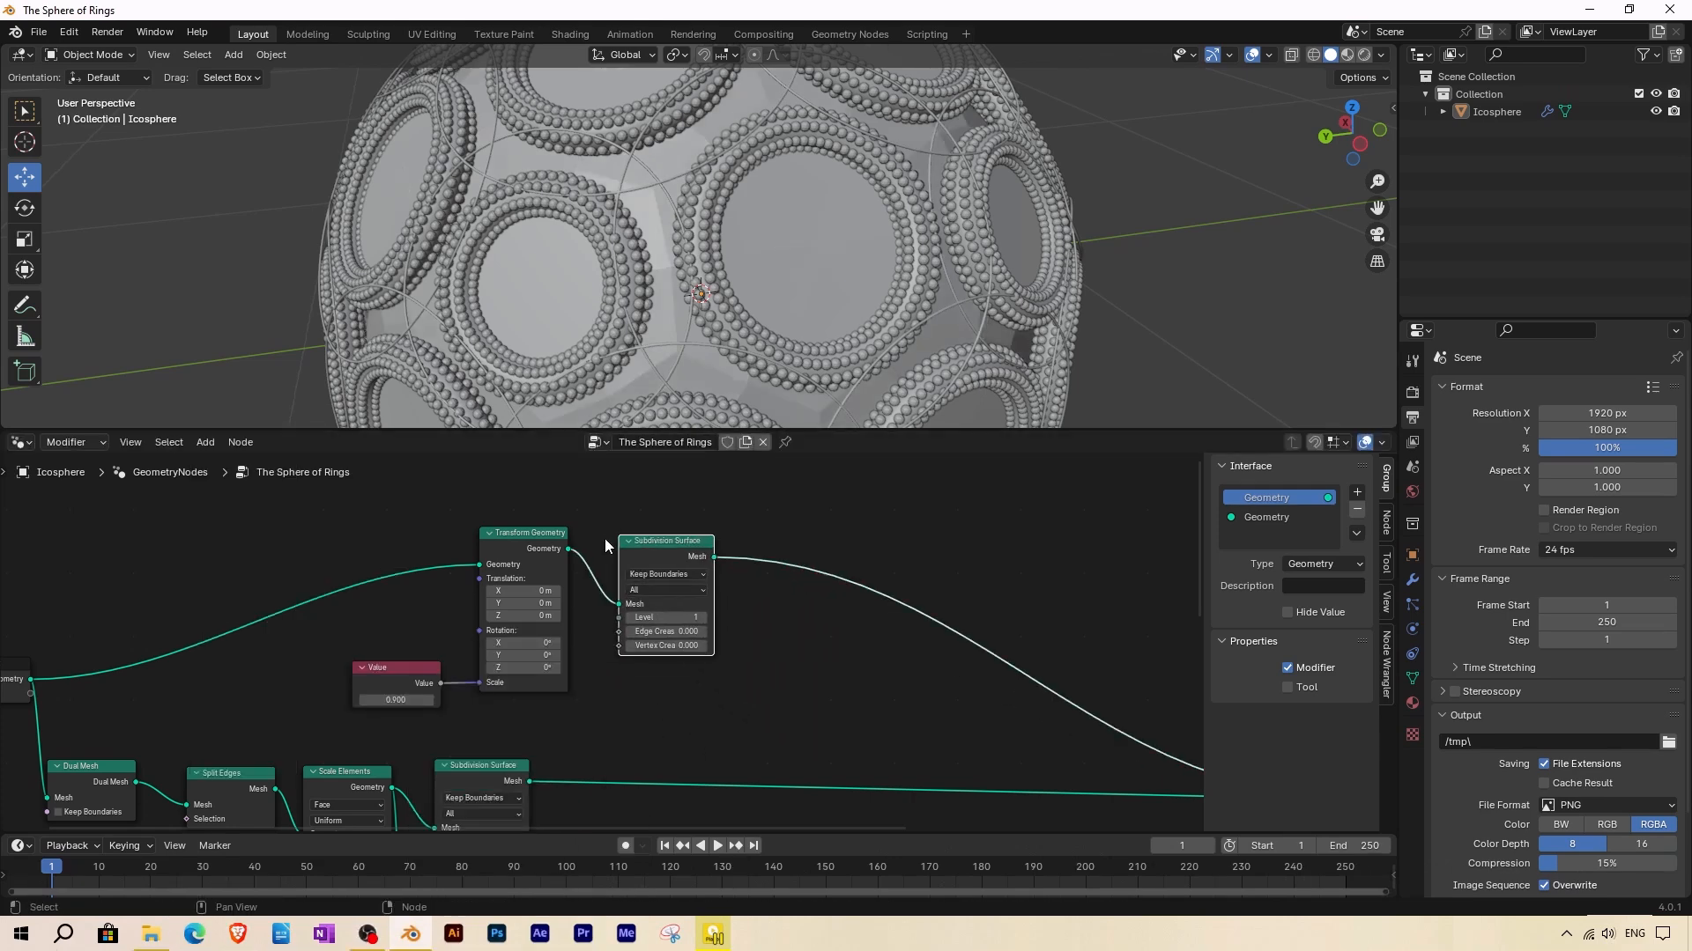
{"action": "left_click", "coordinate": [703, 618]}
{"action": "scroll", "coordinate": [705, 617], "scroll_direction": "up", "scroll_amount": 2}
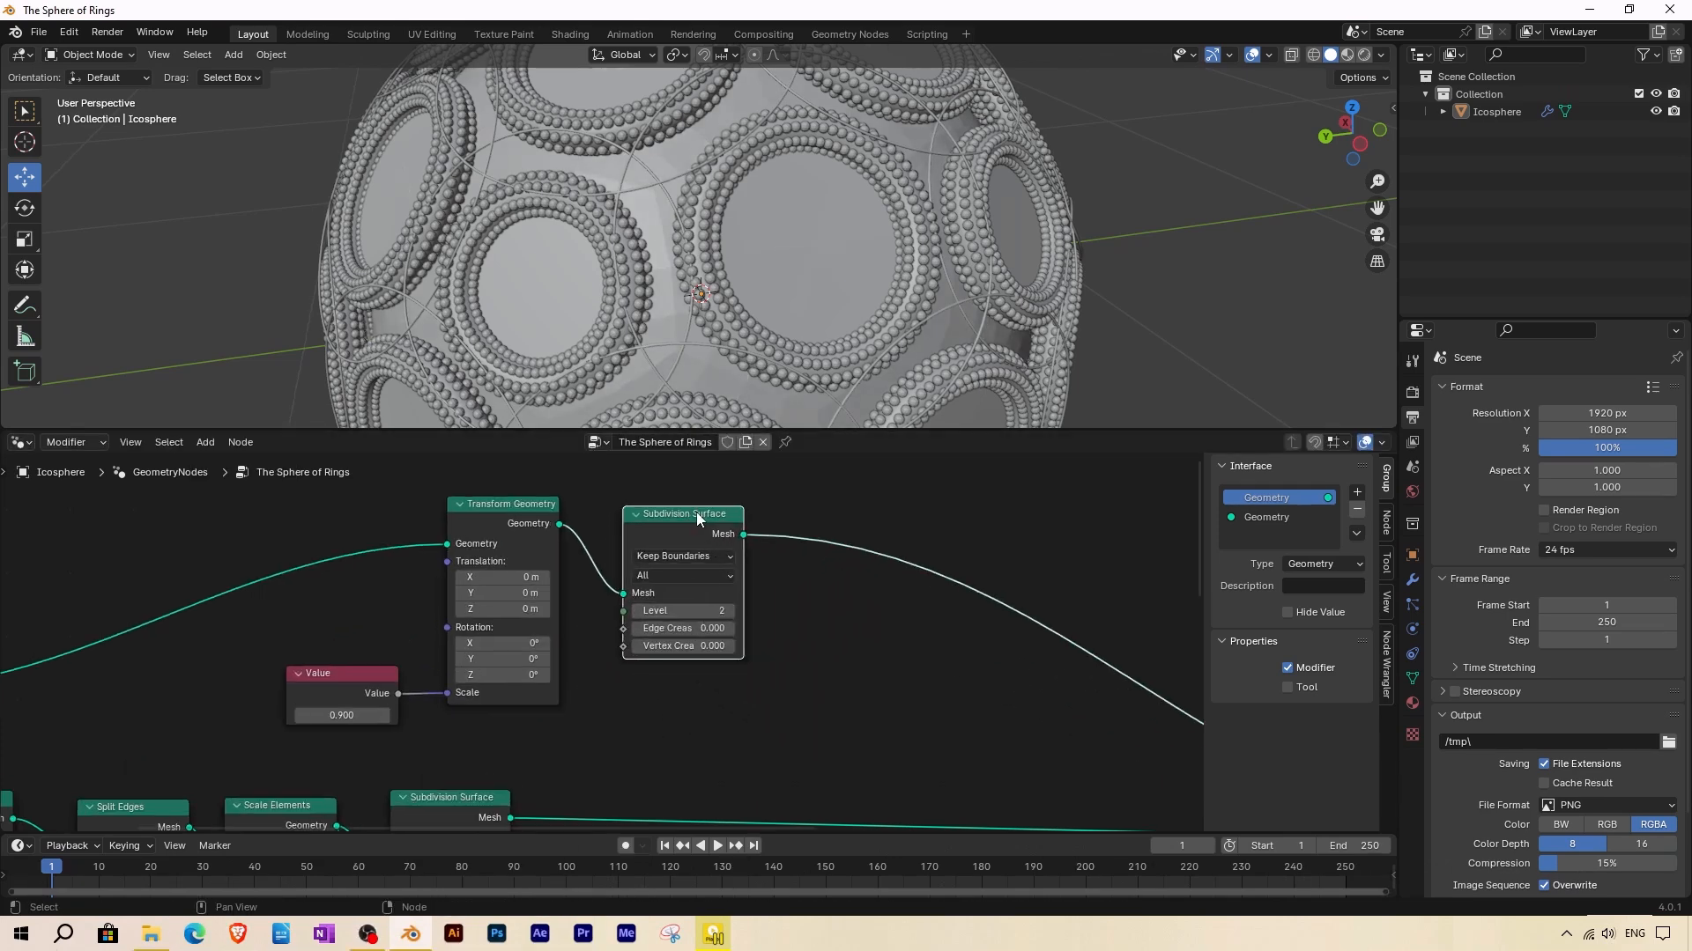
Insert a Set Shade Smooth node after the inner sphere's Subdivision Surface.
{"action": "scroll", "coordinate": [737, 599], "scroll_direction": "down", "scroll_amount": 1}
{"action": "middle_click_drag", "start_coordinate": [738, 599], "coordinate": [630, 611]}
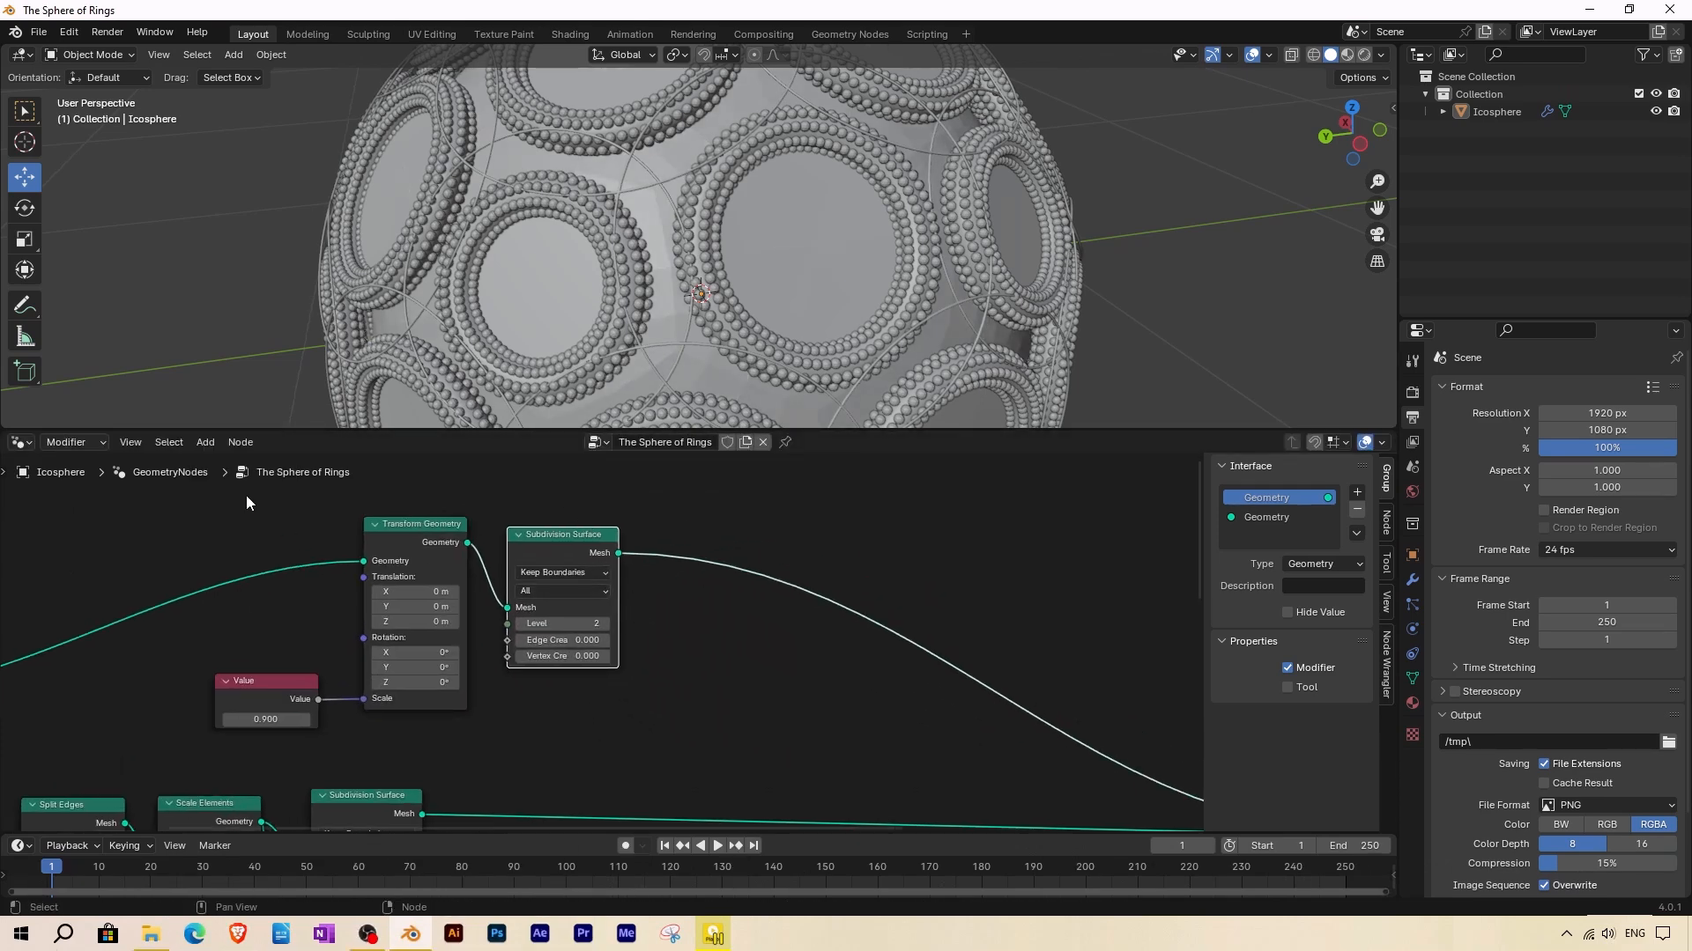
{"action": "left_click", "coordinate": [204, 443]}
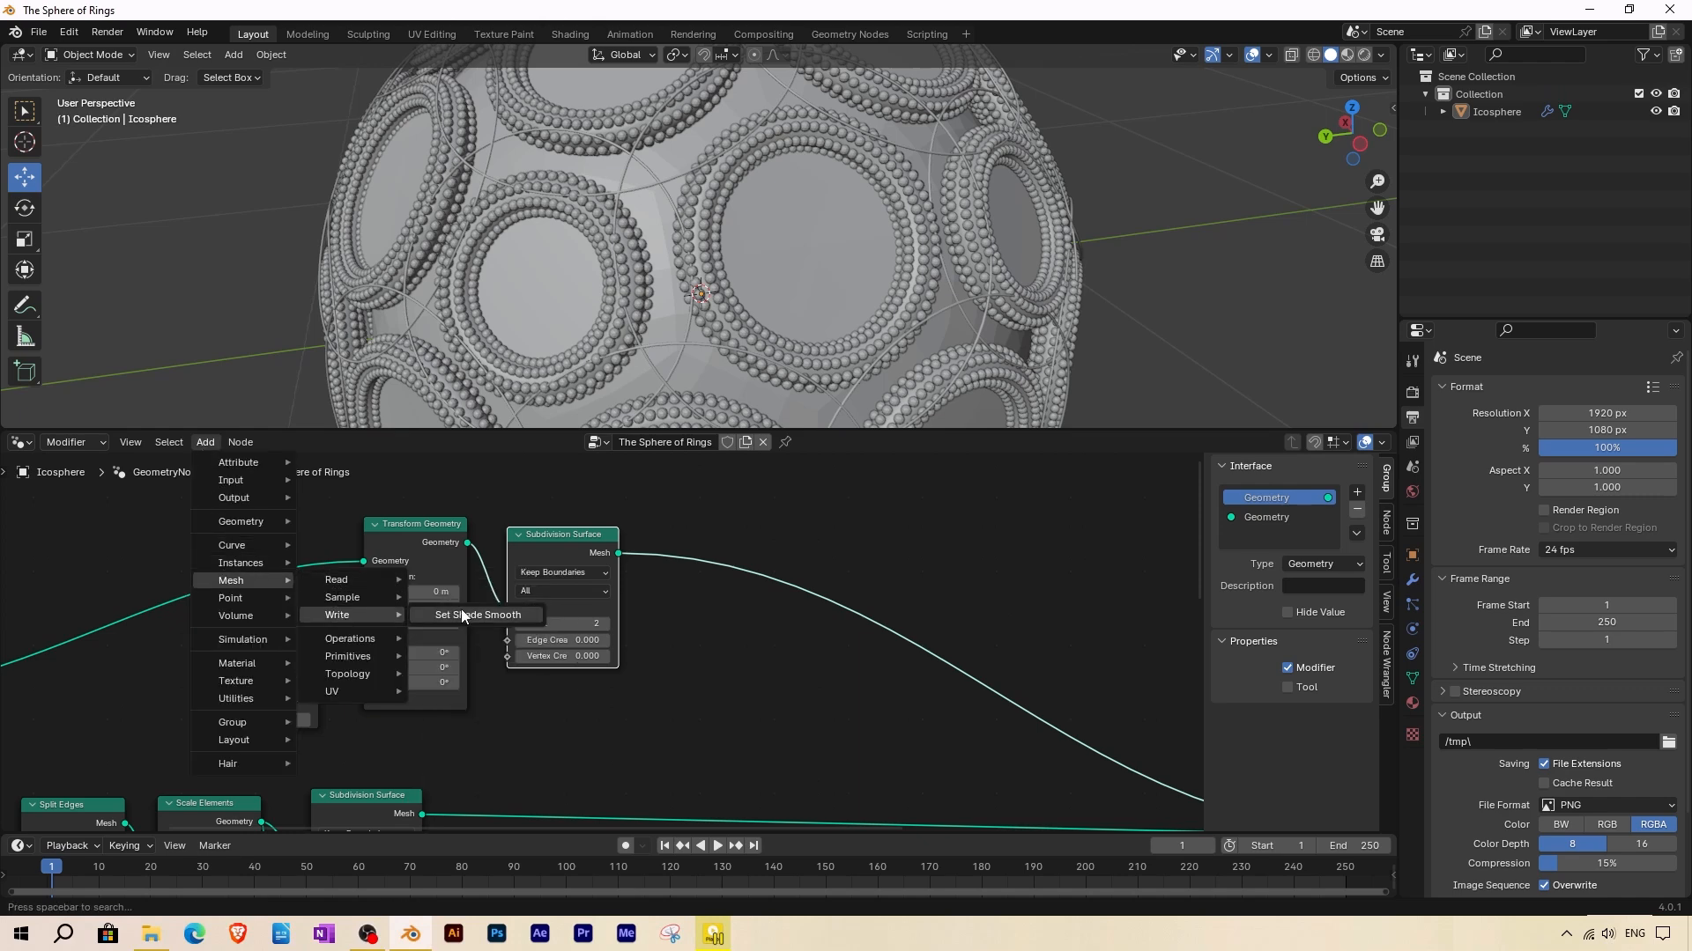
{"action": "left_click", "coordinate": [476, 616]}
{"action": "left_click", "coordinate": [689, 543]}
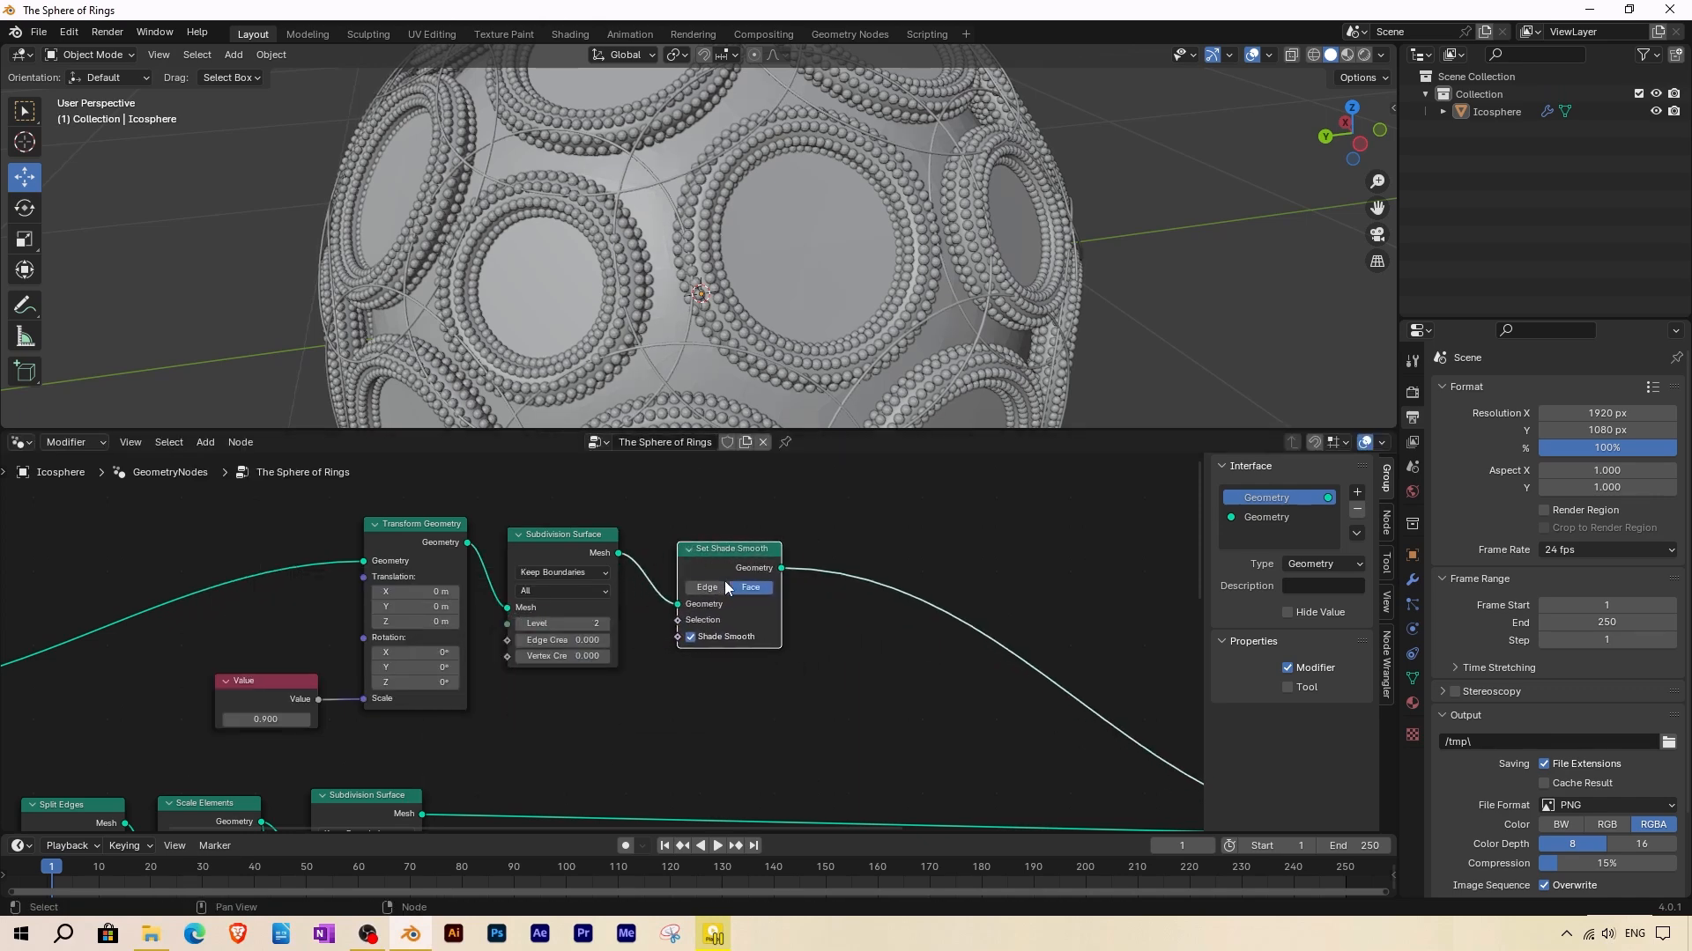
{"action": "scroll", "coordinate": [675, 579], "scroll_direction": "down", "scroll_amount": 4}
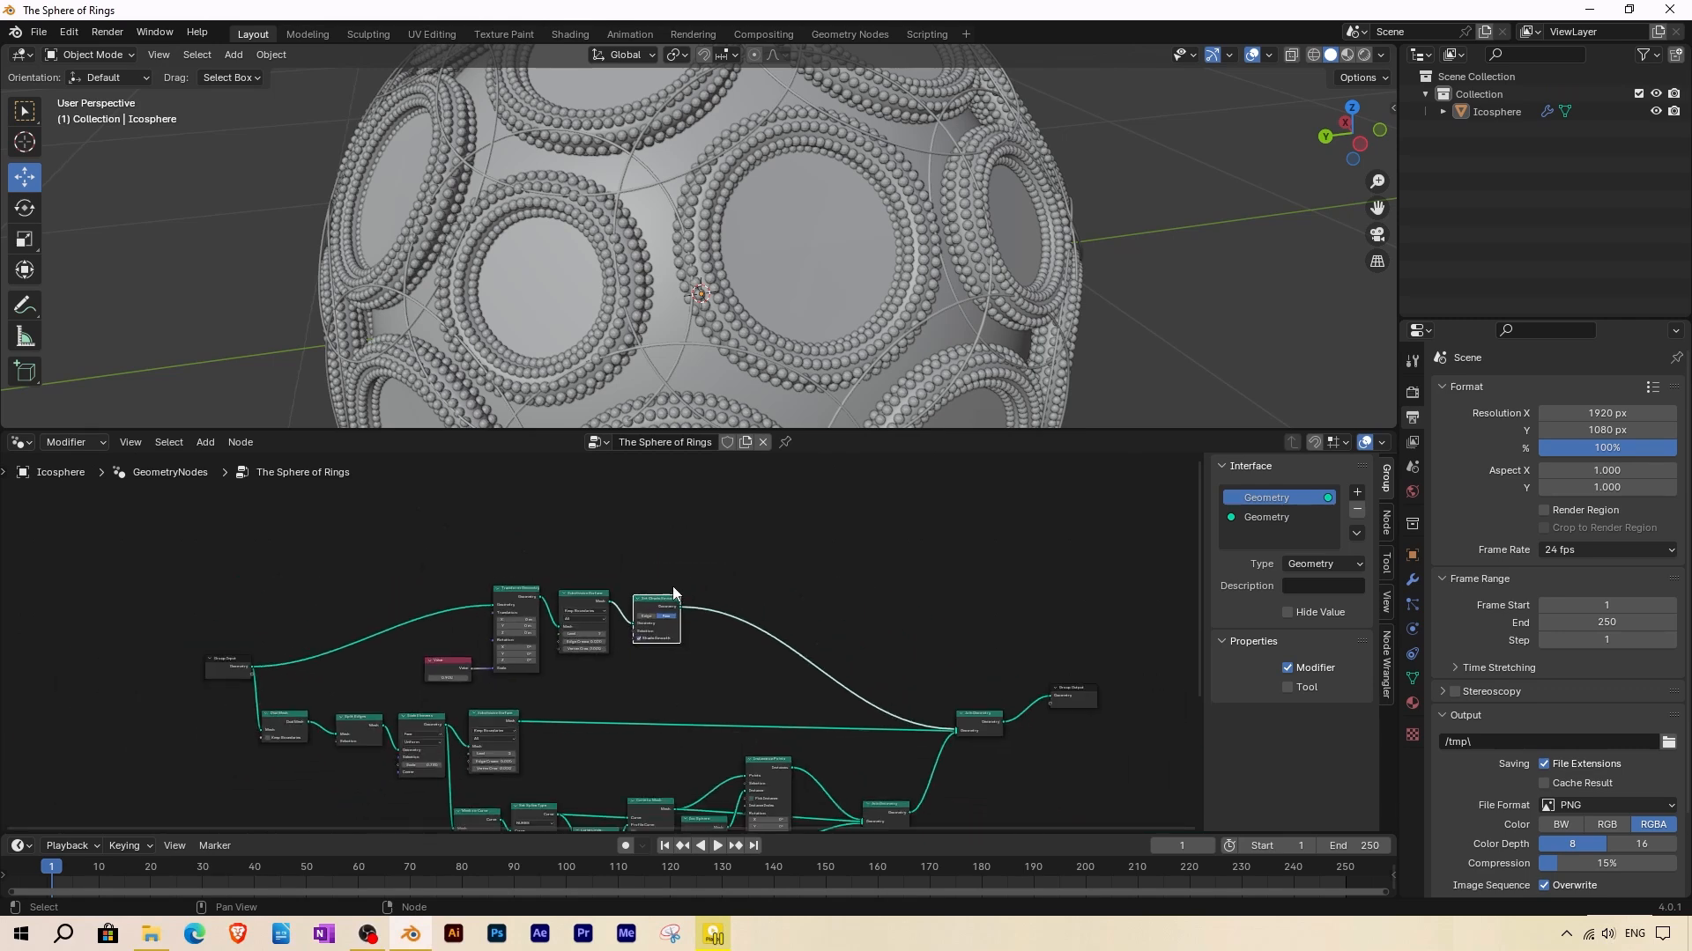
{"action": "scroll", "coordinate": [596, 669], "scroll_direction": "up", "scroll_amount": 3}
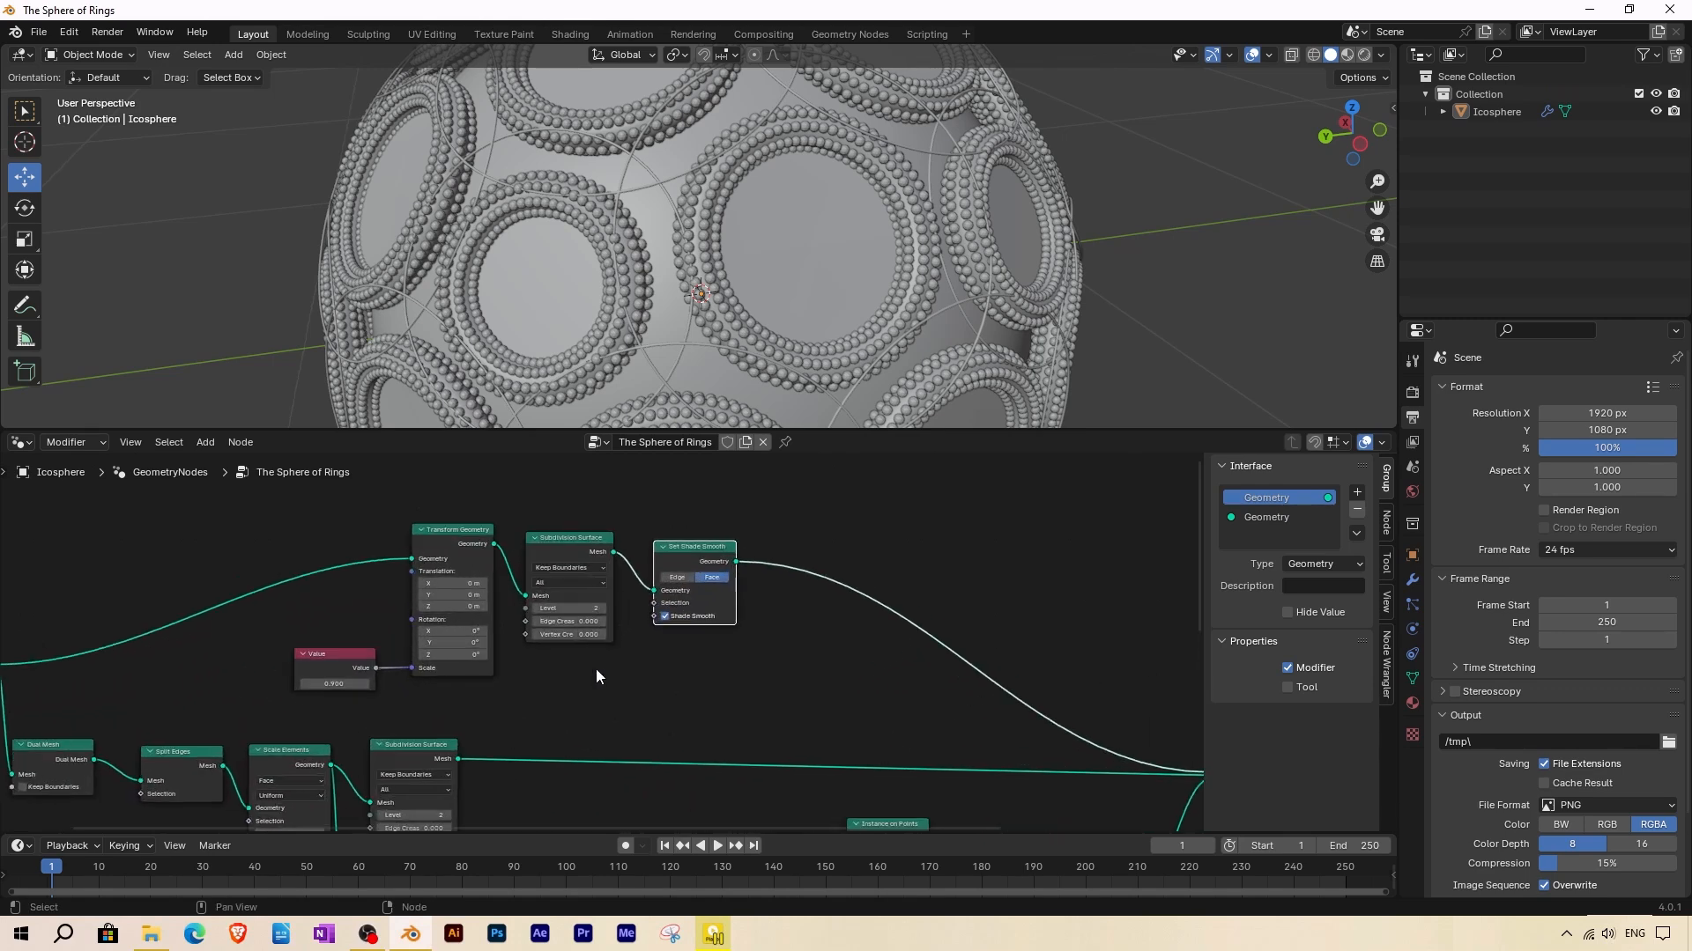
Join the Value, Transform Geometry, Subdivision Surface and Set Shade Smooth nodes in a new frame labelled "Inner Sphere".
{"action": "left_click_drag", "start_coordinate": [429, 657], "coordinate": [446, 644]}
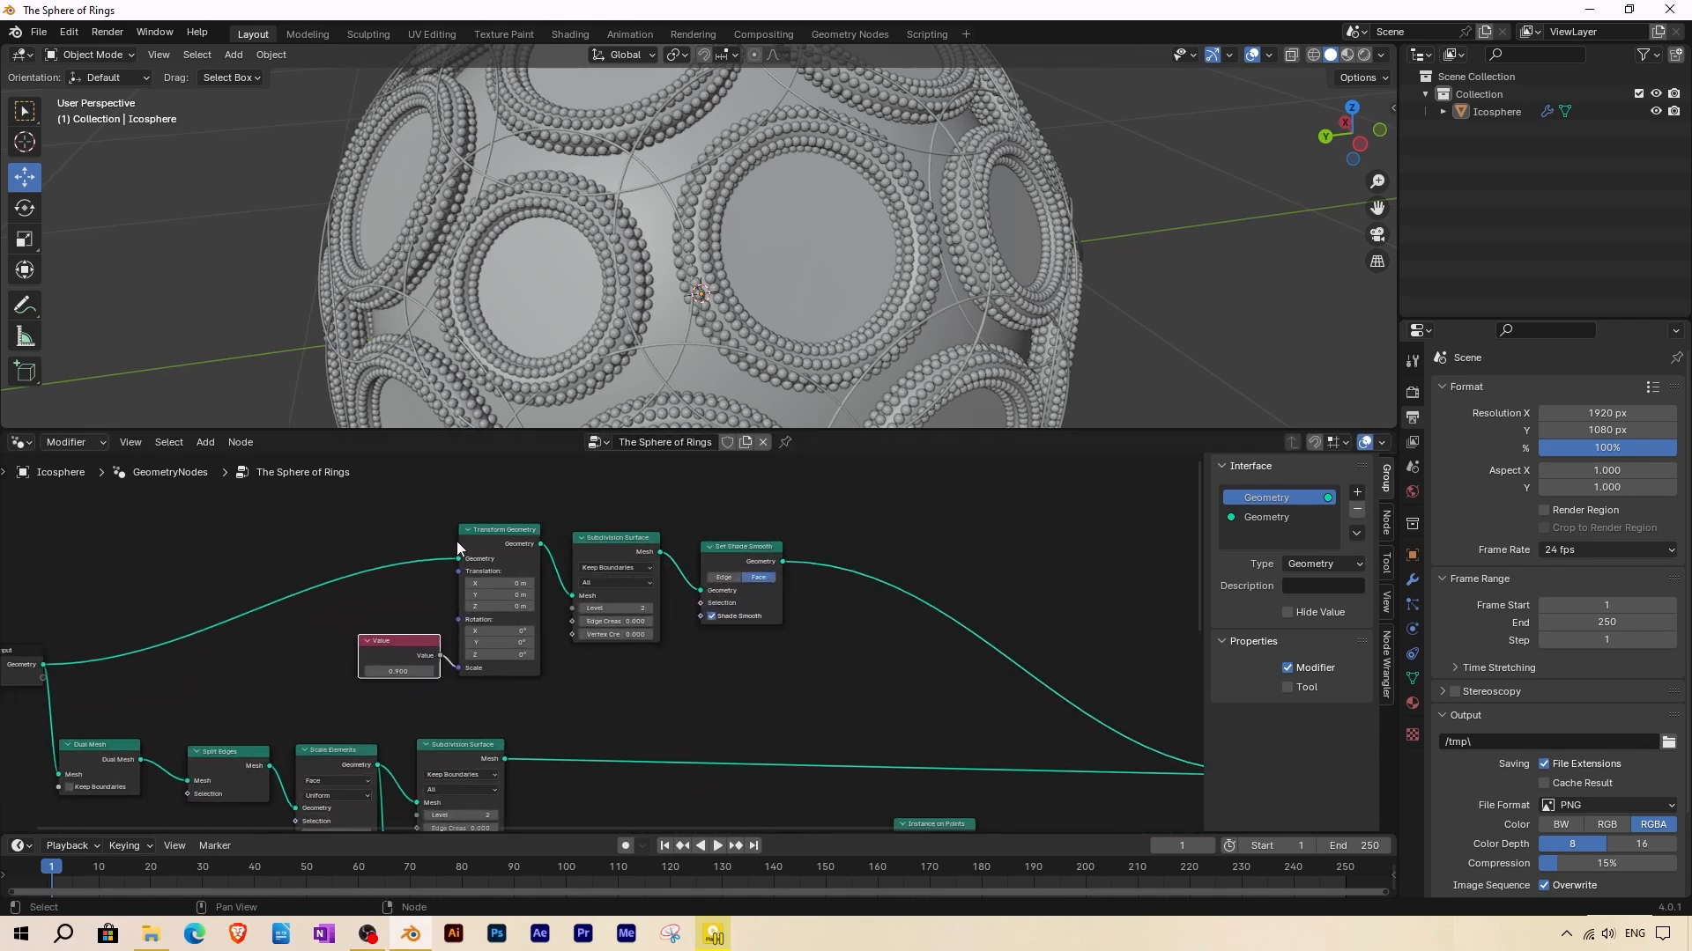
{"action": "left_click_drag", "start_coordinate": [322, 505], "coordinate": [808, 703]}
{"action": "key", "text": "ctrl+j"}
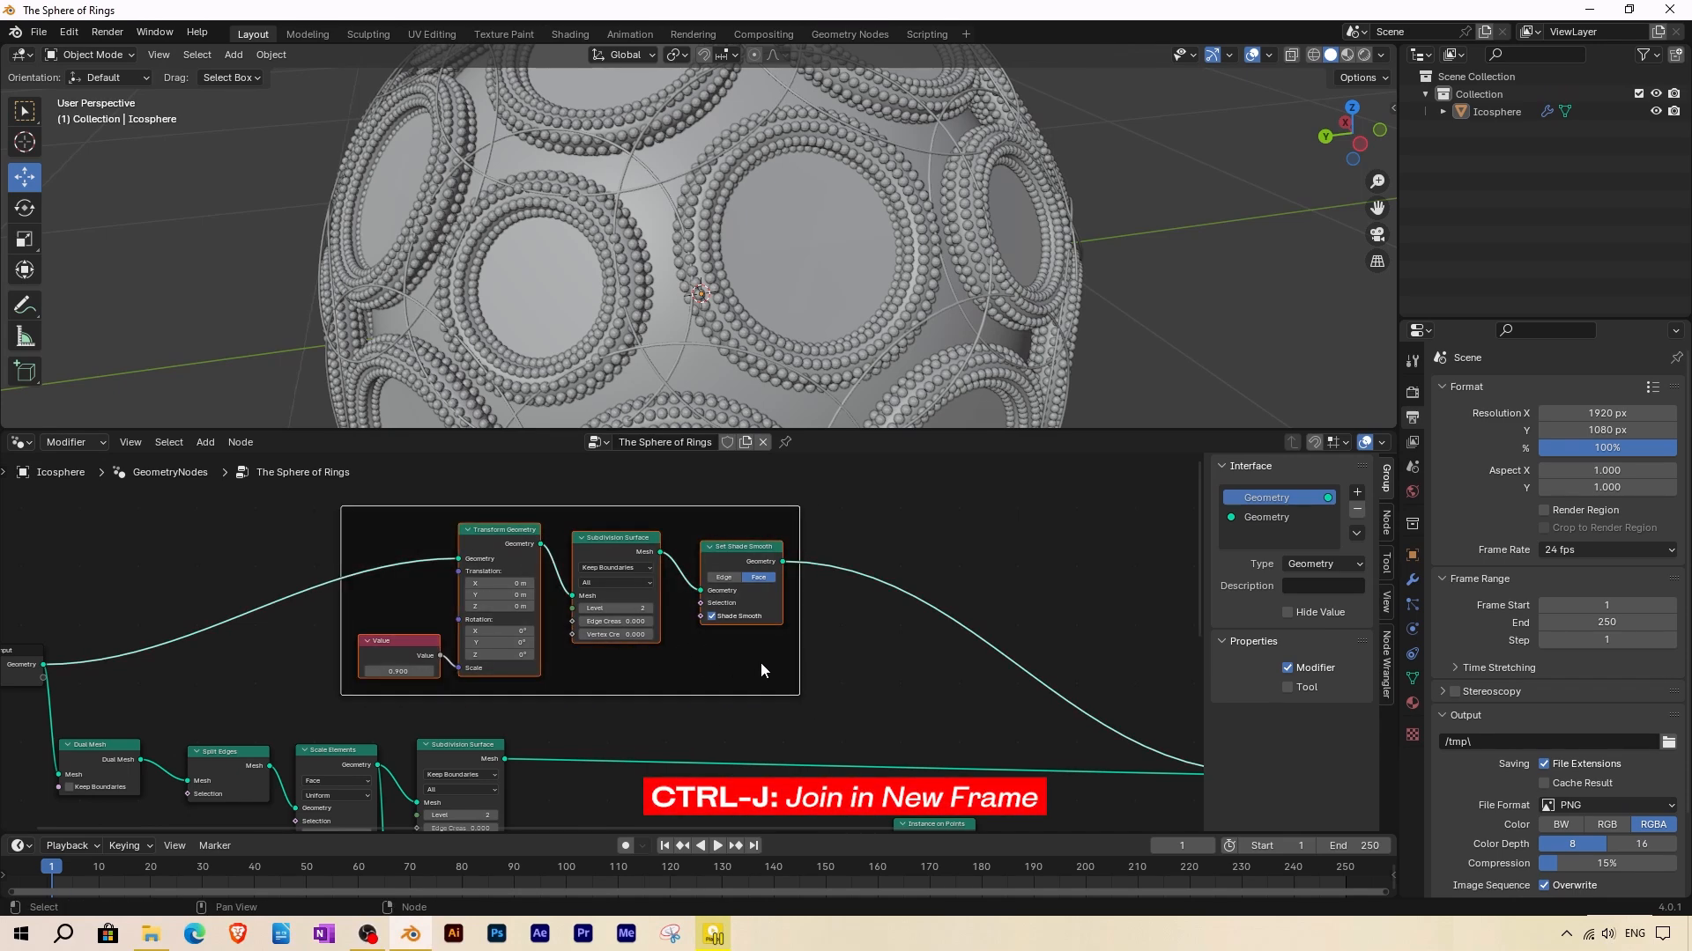
{"action": "left_click", "coordinate": [1387, 526]}
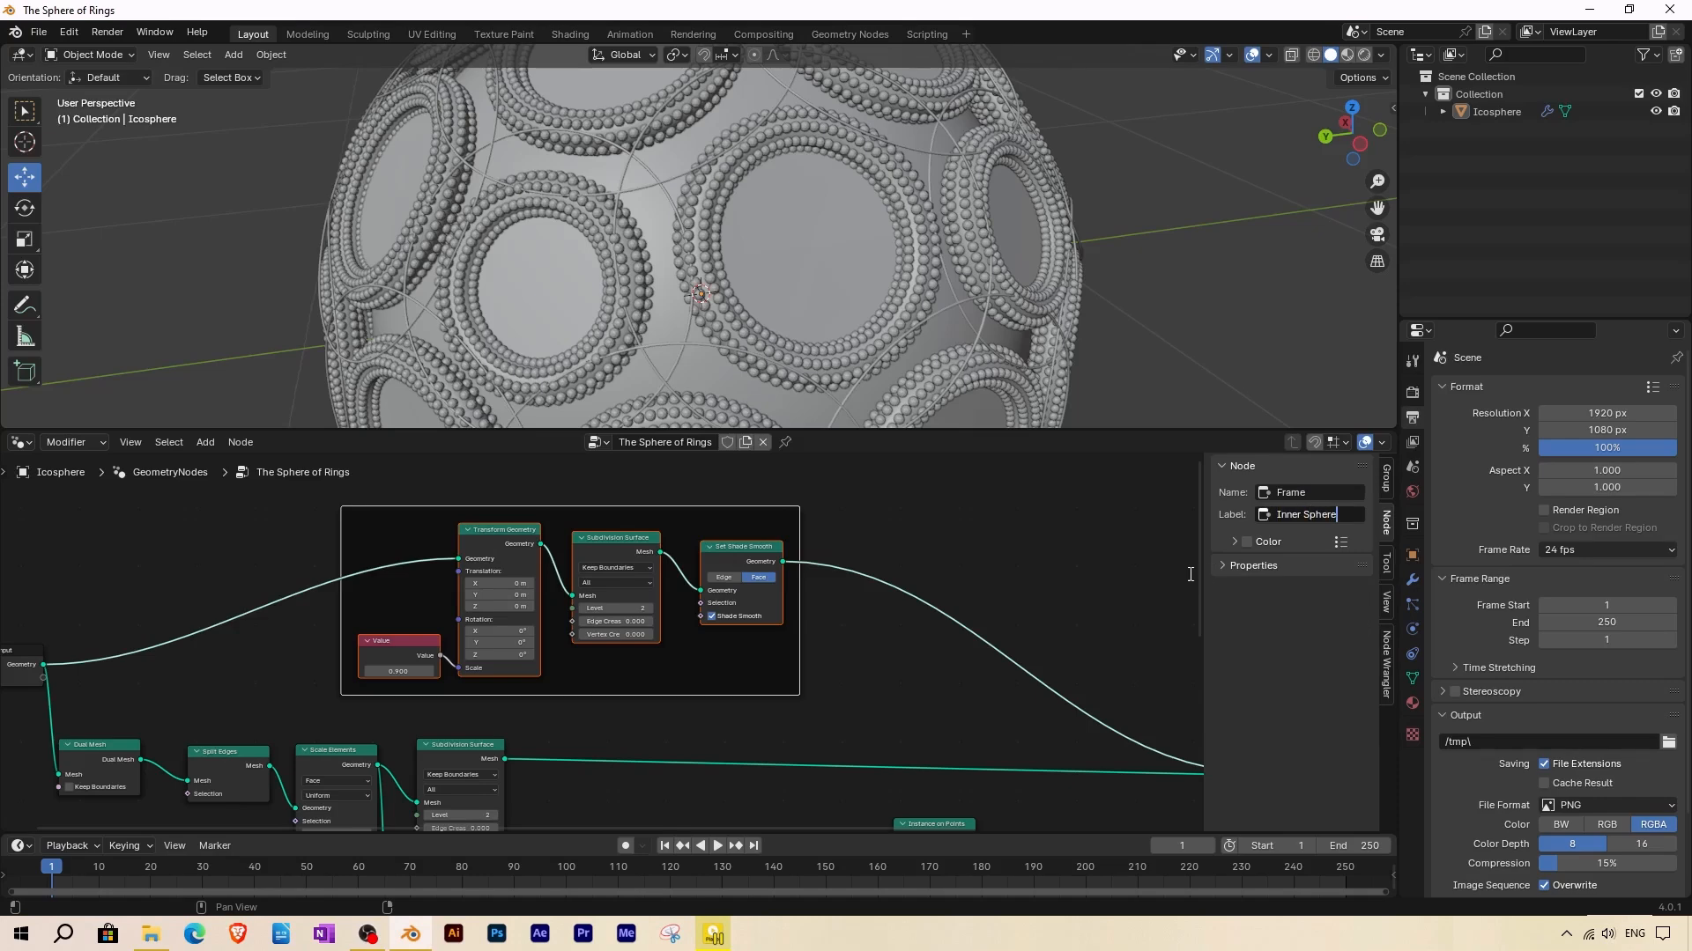
{"action": "key", "text": "Return"}
Enable a custom color for the Inner Sphere frame and make it red.
{"action": "scroll", "coordinate": [1197, 616], "scroll_direction": "down", "scroll_amount": 2}
{"action": "left_click", "coordinate": [1247, 542]}
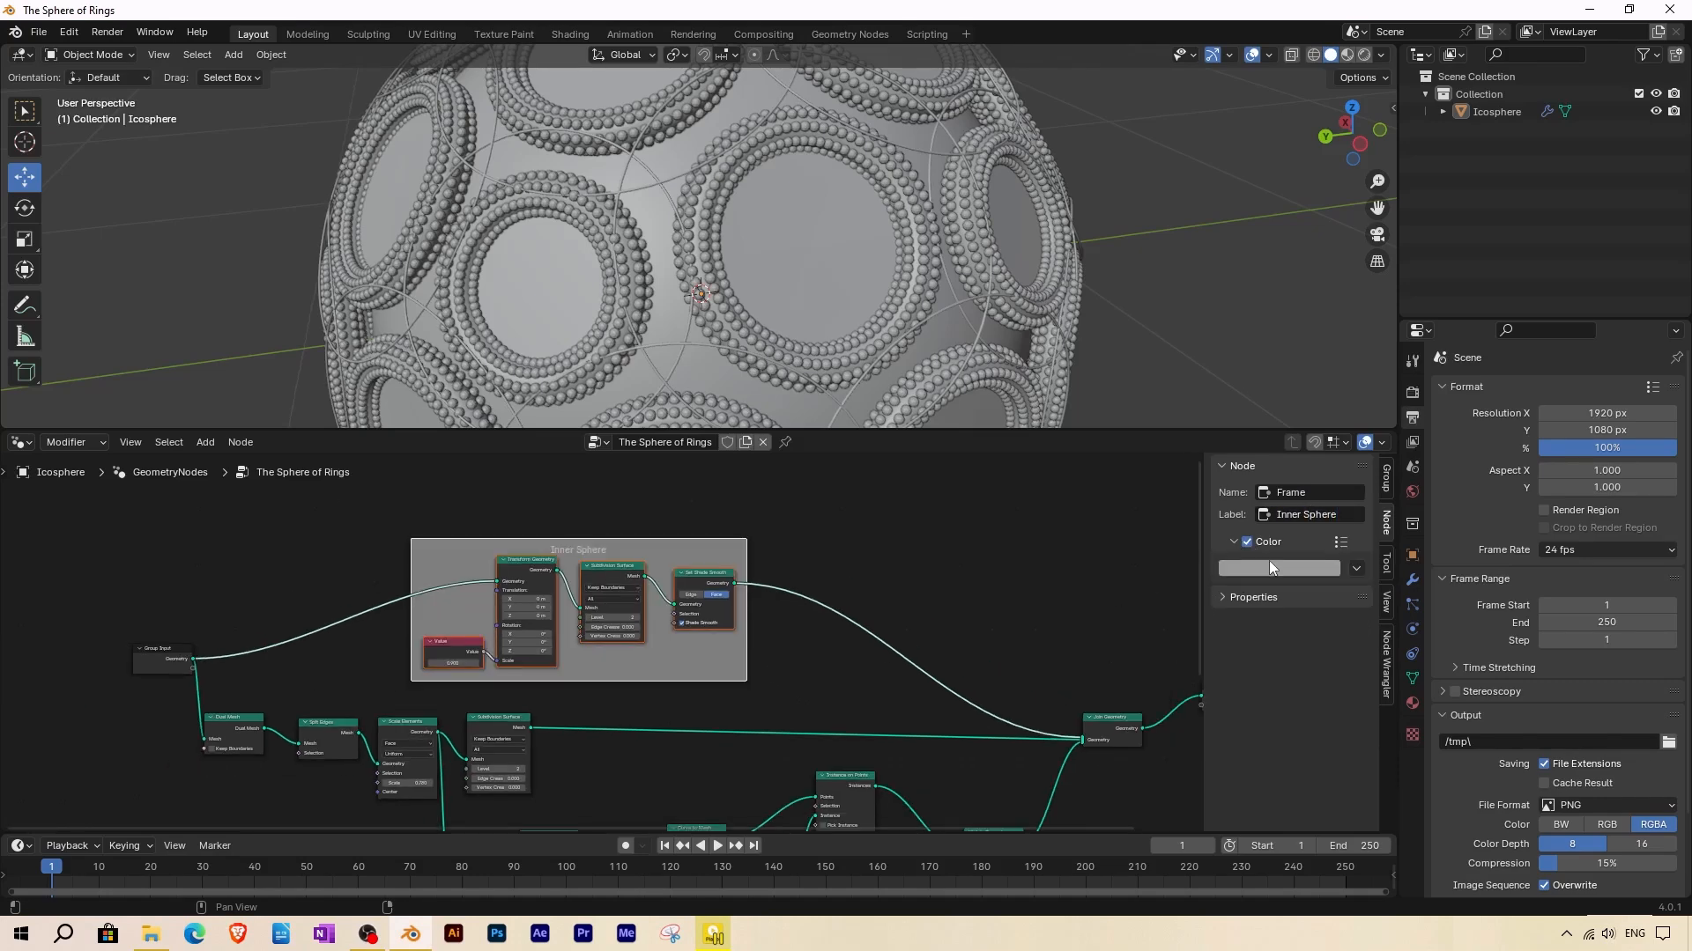
{"action": "left_click", "coordinate": [1269, 567]}
{"action": "left_click", "coordinate": [1303, 438]}
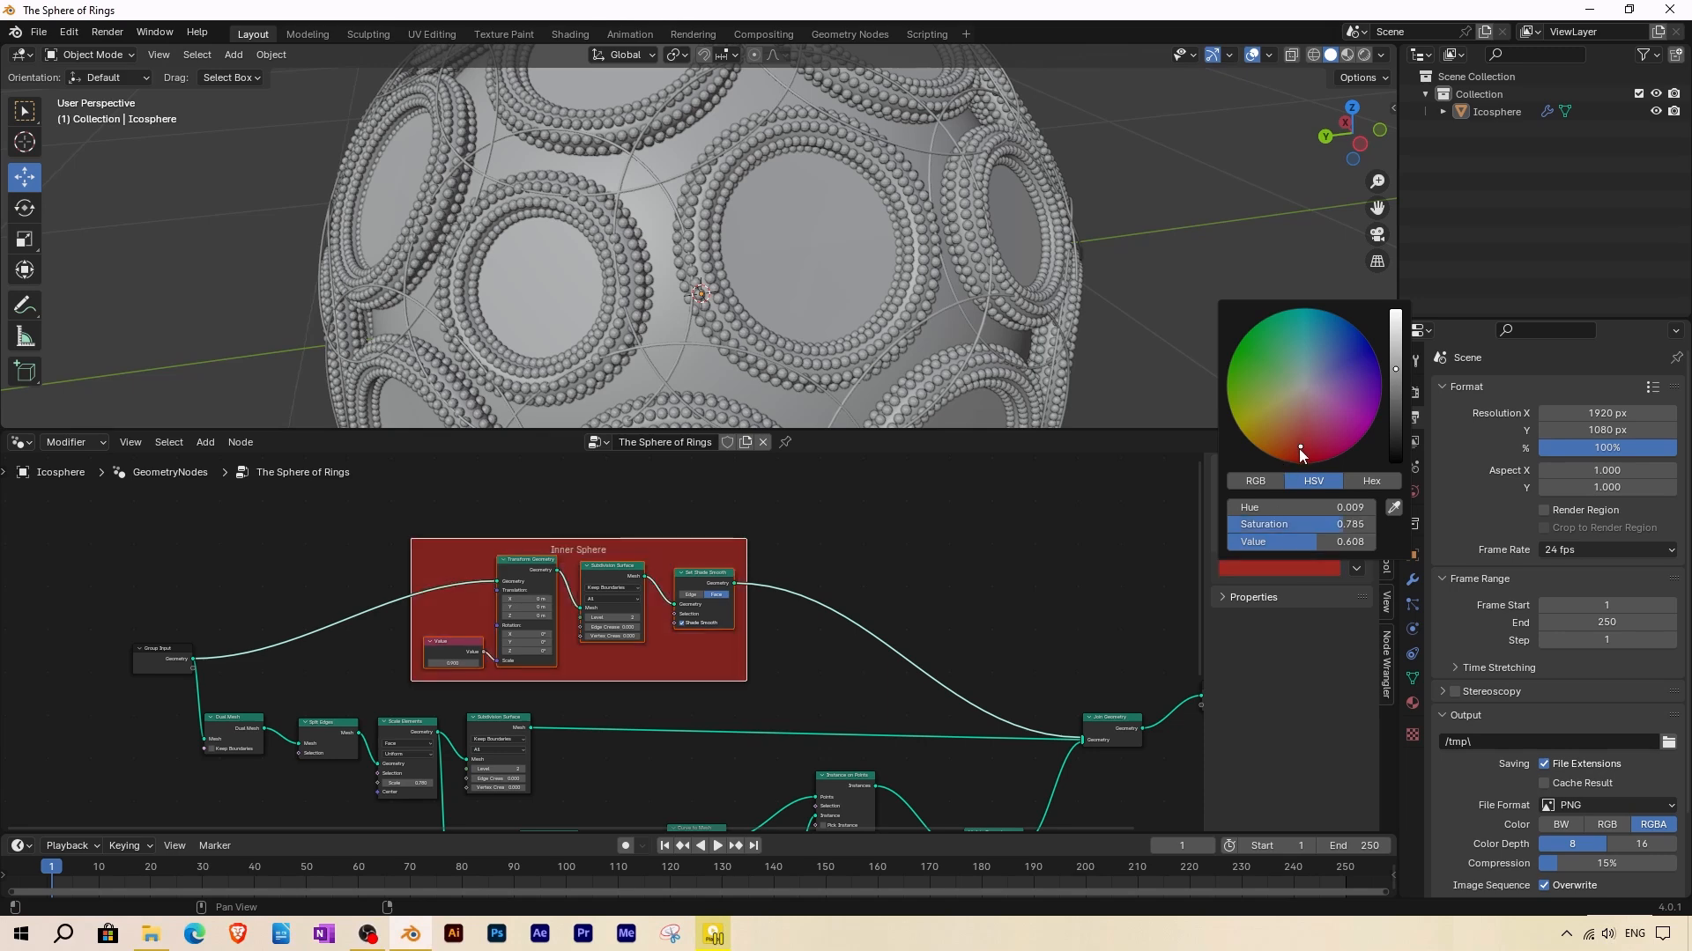
{"action": "left_click", "coordinate": [749, 664]}
Join the Dual Mesh, Split Edges, Scale Elements and Subdivision Surface nodes in a new frame labelled "Mirrors".
{"action": "scroll", "coordinate": [608, 661], "scroll_direction": "up", "scroll_amount": 2}
{"action": "key", "text": "space"}
{"action": "key", "text": "space"}
{"action": "middle_click_drag", "start_coordinate": [568, 730], "coordinate": [662, 632]}
{"action": "left_click_drag", "start_coordinate": [663, 632], "coordinate": [236, 711]}
{"action": "mouse_move", "coordinate": [272, 631]}
{"action": "left_mouse_down"}
{"action": "mouse_move", "coordinate": [299, 627]}
{"action": "mouse_move", "coordinate": [269, 632]}
{"action": "left_mouse_up"}
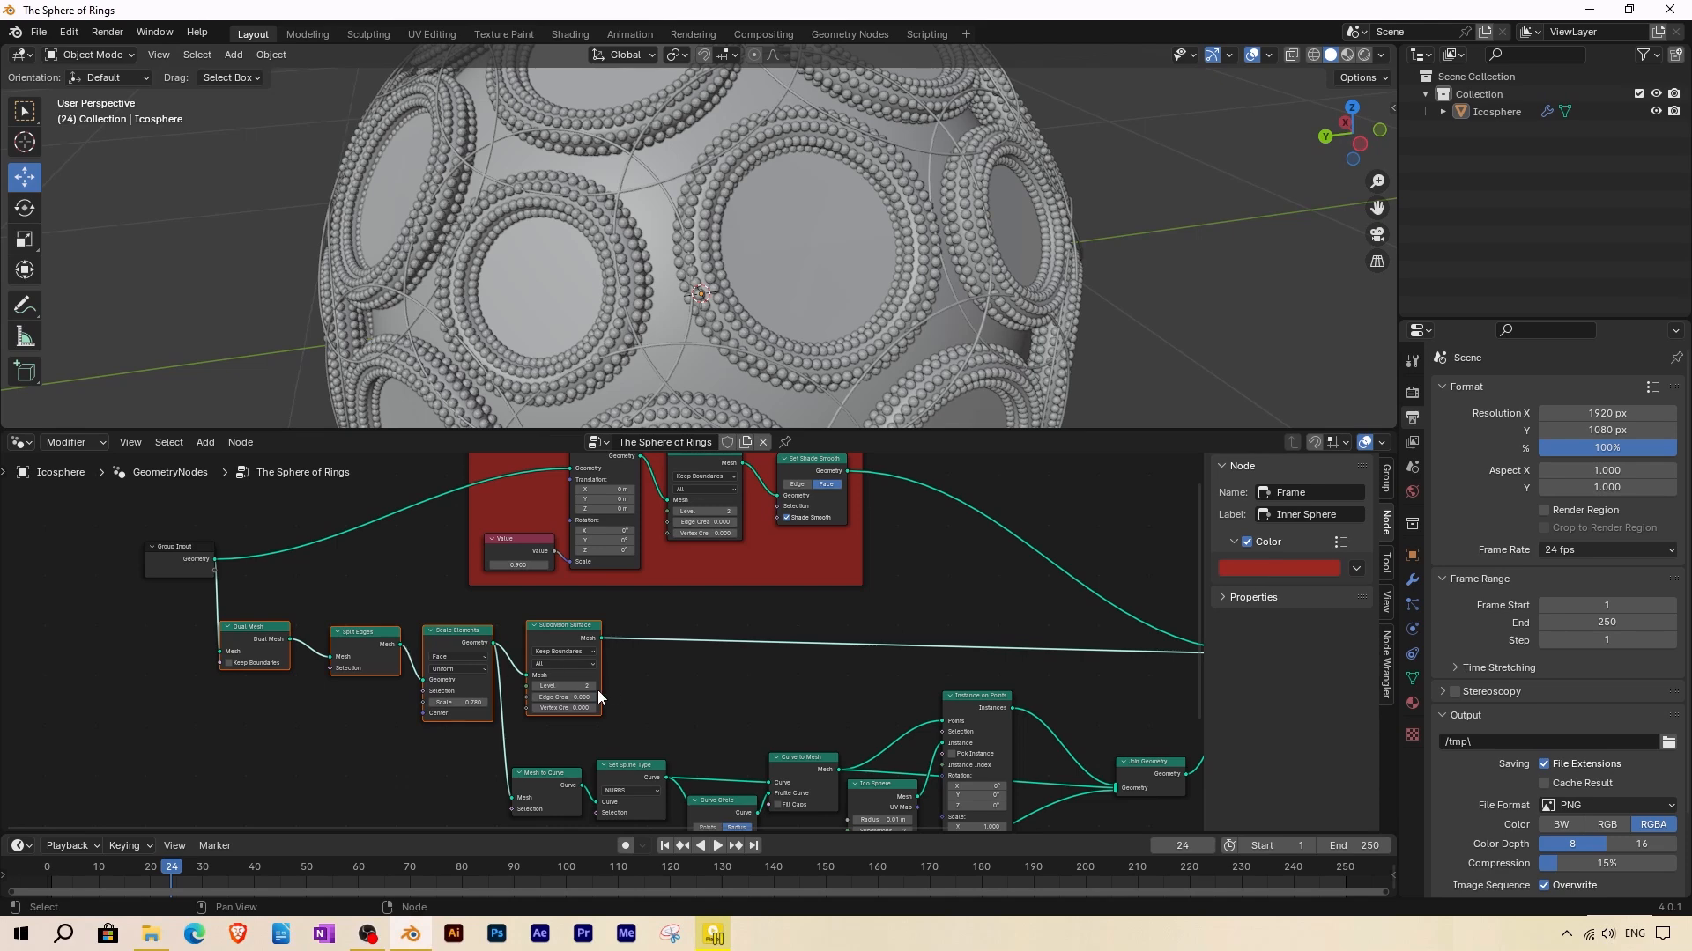
{"action": "key", "text": "ctrl+j"}
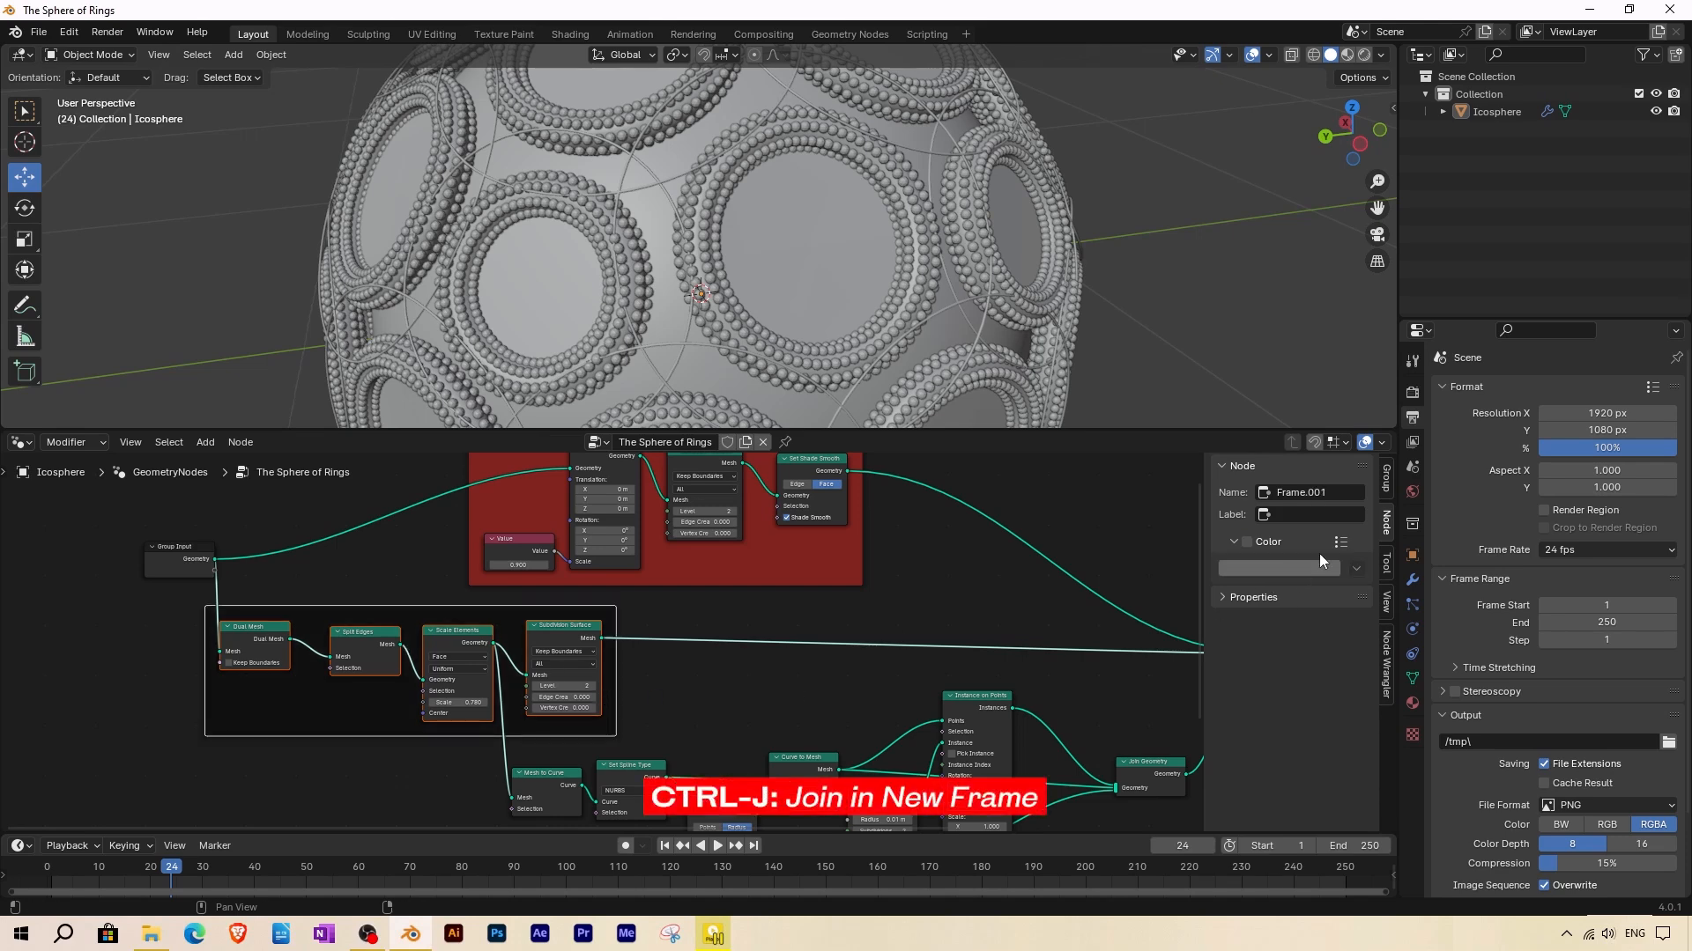
{"action": "type", "text": "Mi"}
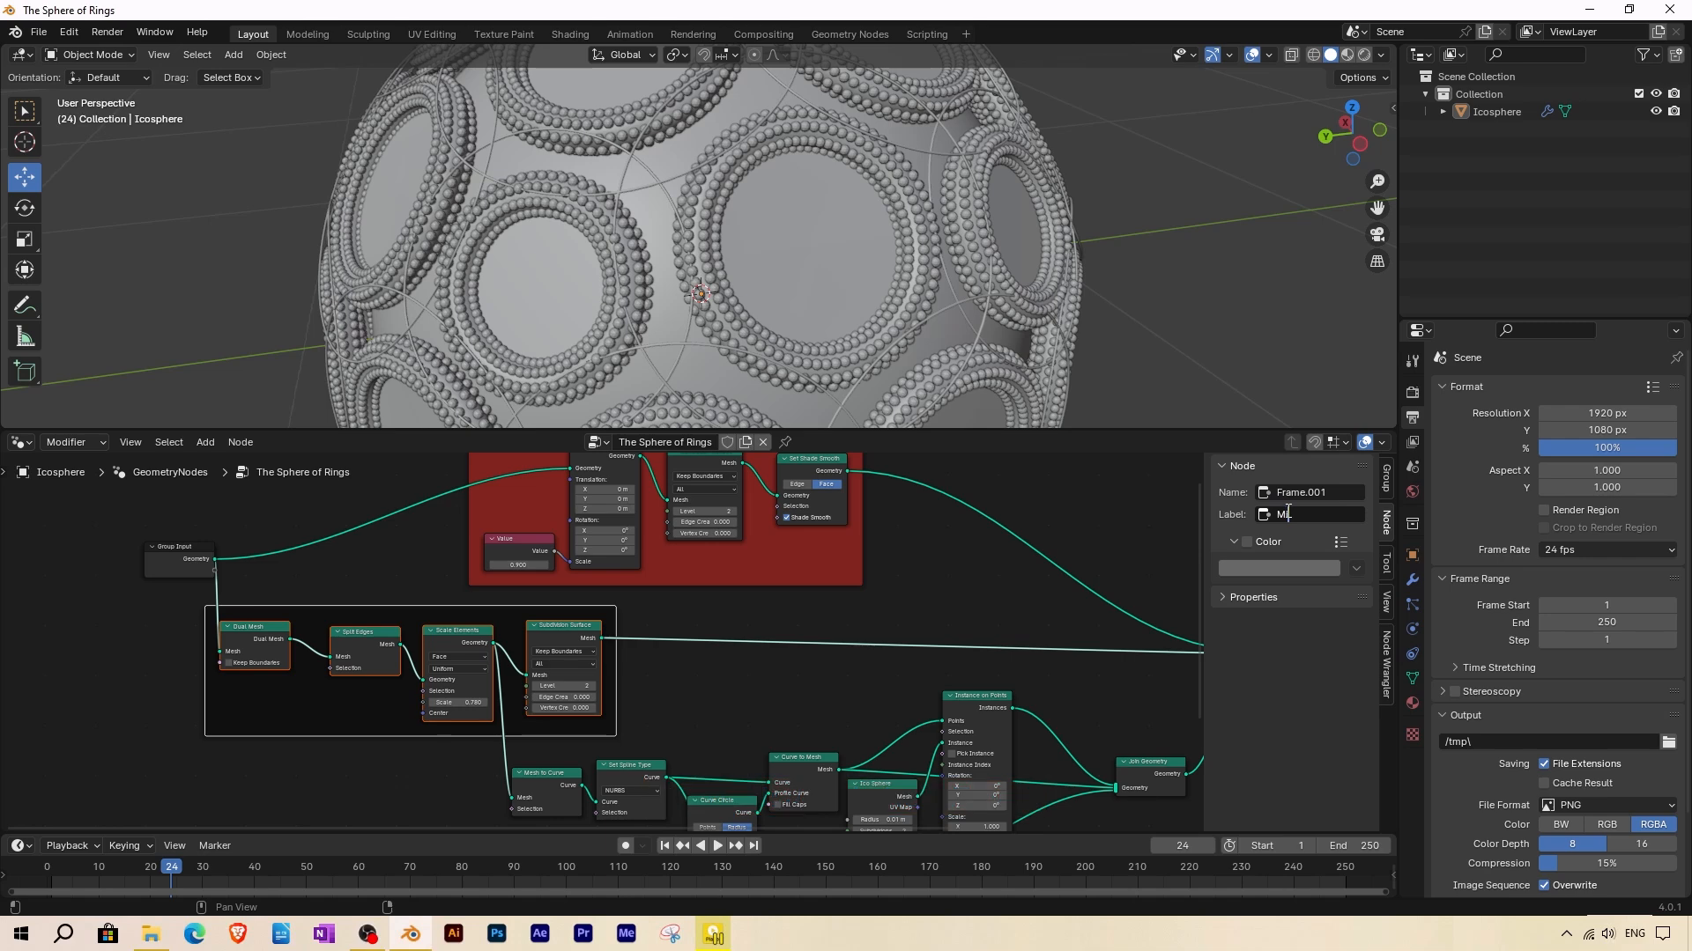
{"action": "key", "text": "Return"}
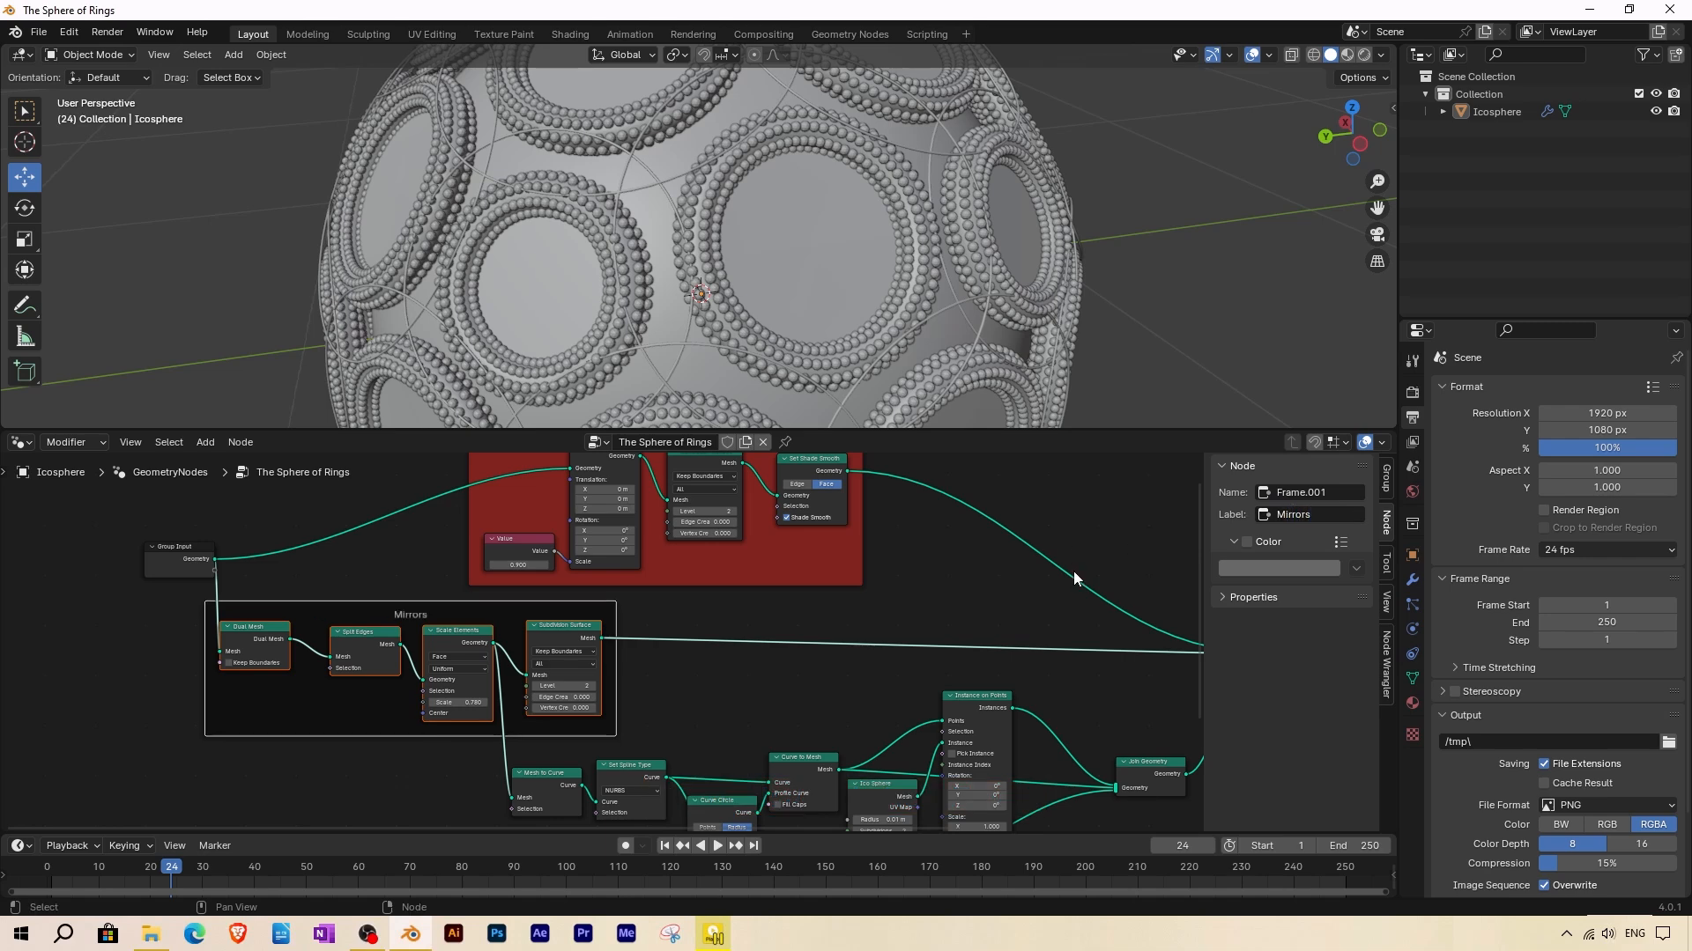
Enable a custom color for the Mirrors frame and make it deep blue.
{"action": "left_click", "coordinate": [1246, 541]}
{"action": "left_click", "coordinate": [1277, 568]}
{"action": "left_click", "coordinate": [1340, 346]}
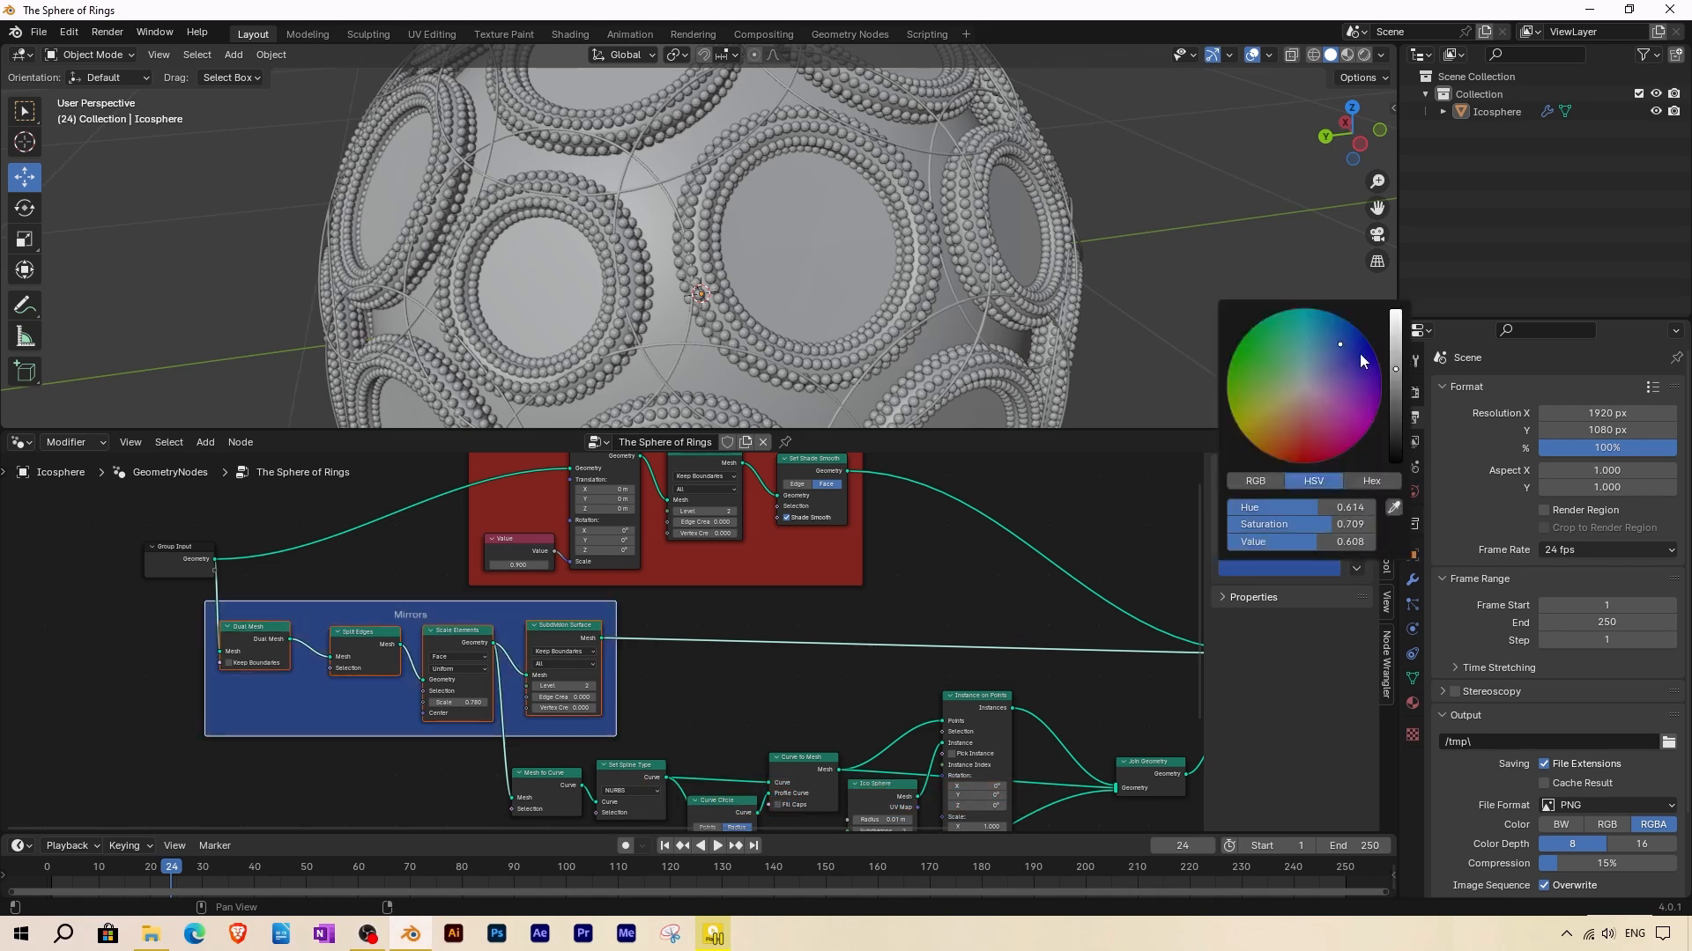
{"action": "left_click", "coordinate": [1360, 352]}
{"action": "left_click", "coordinate": [359, 740]}
Join the ring nodes, from Mesh to Curve through their Join Geometry, in a new frame labelled "Rings".
{"action": "scroll", "coordinate": [355, 733], "scroll_direction": "down", "scroll_amount": 3}
{"action": "middle_click_drag", "start_coordinate": [677, 721], "coordinate": [475, 571]}
{"action": "scroll", "coordinate": [527, 587], "scroll_direction": "up", "scroll_amount": 1}
{"action": "left_click_drag", "start_coordinate": [890, 777], "coordinate": [341, 574]}
{"action": "key", "text": "ctrl+j"}
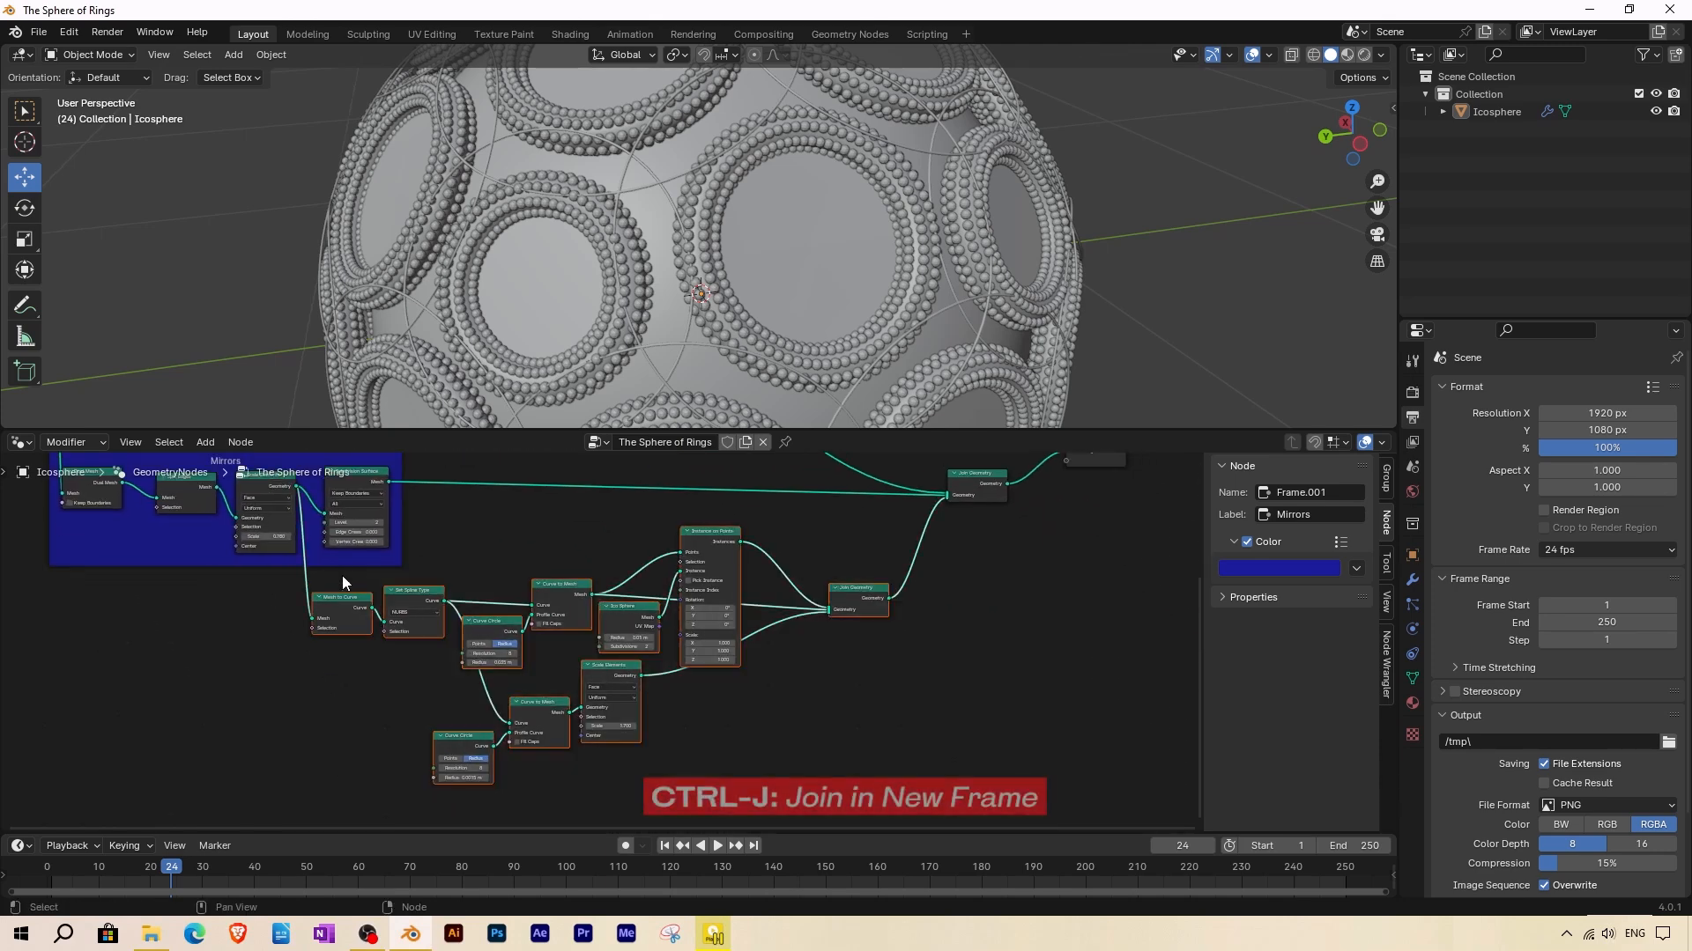
{"action": "middle_click_drag", "start_coordinate": [341, 574], "coordinate": [370, 626]}
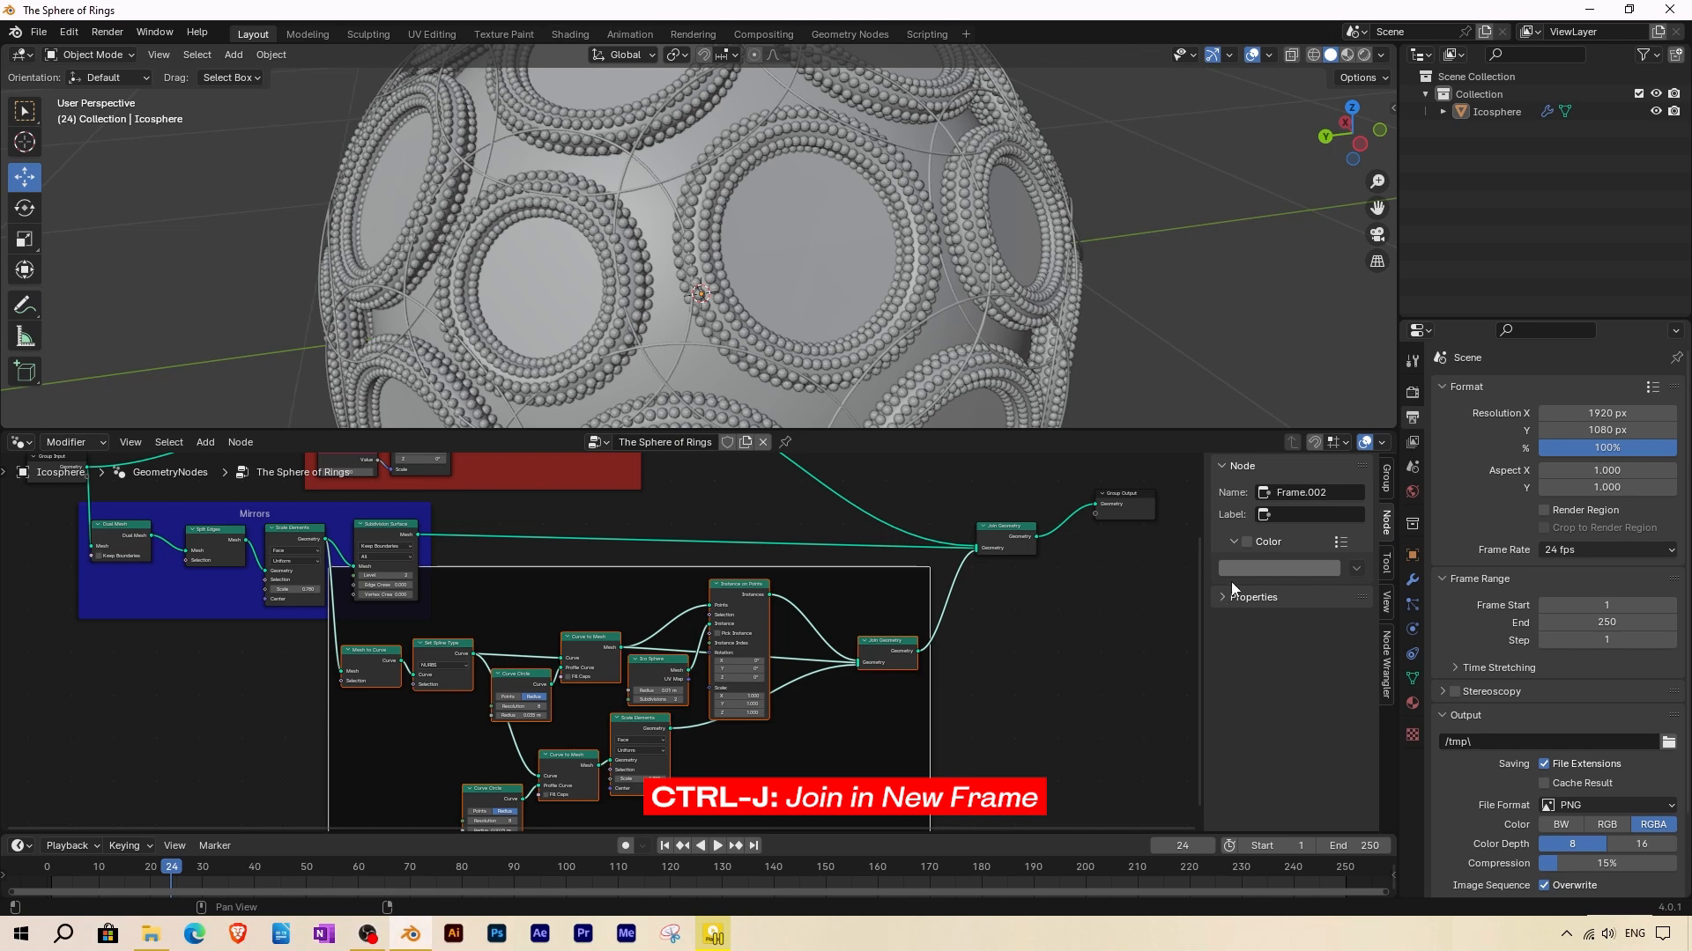
{"action": "left_click", "coordinate": [1286, 516]}
{"action": "type", "text": "Rin"}
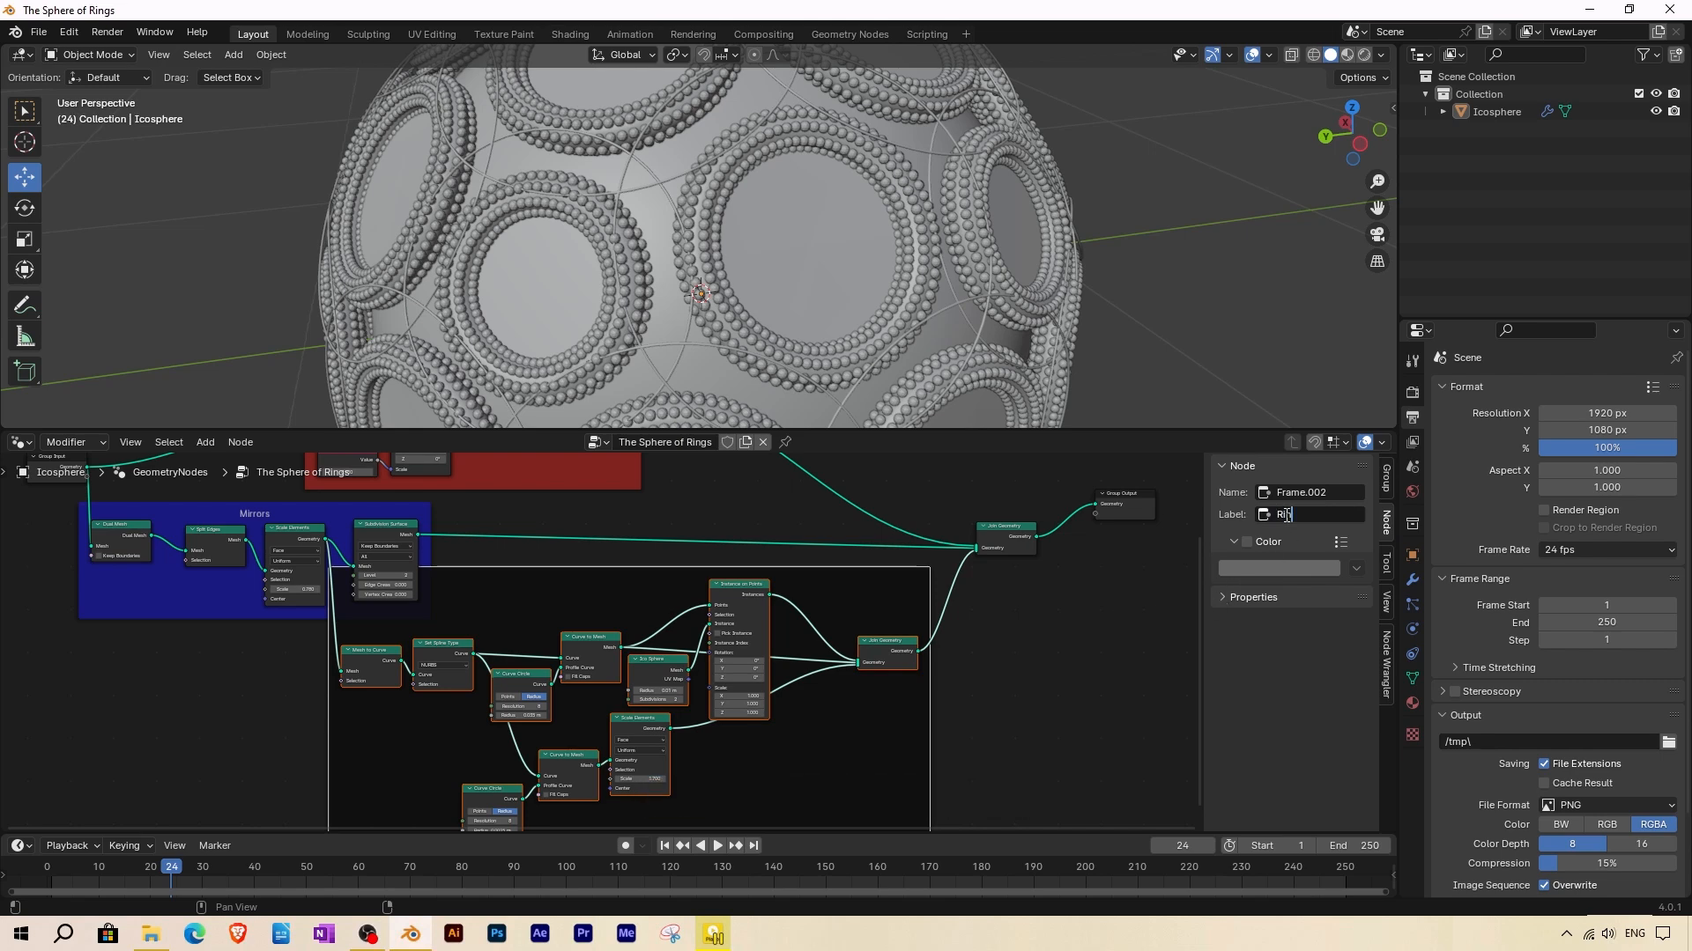
{"action": "key", "text": "Return"}
Enable a custom color for the Rings frame and make it amber orange.
{"action": "left_click", "coordinate": [1246, 542]}
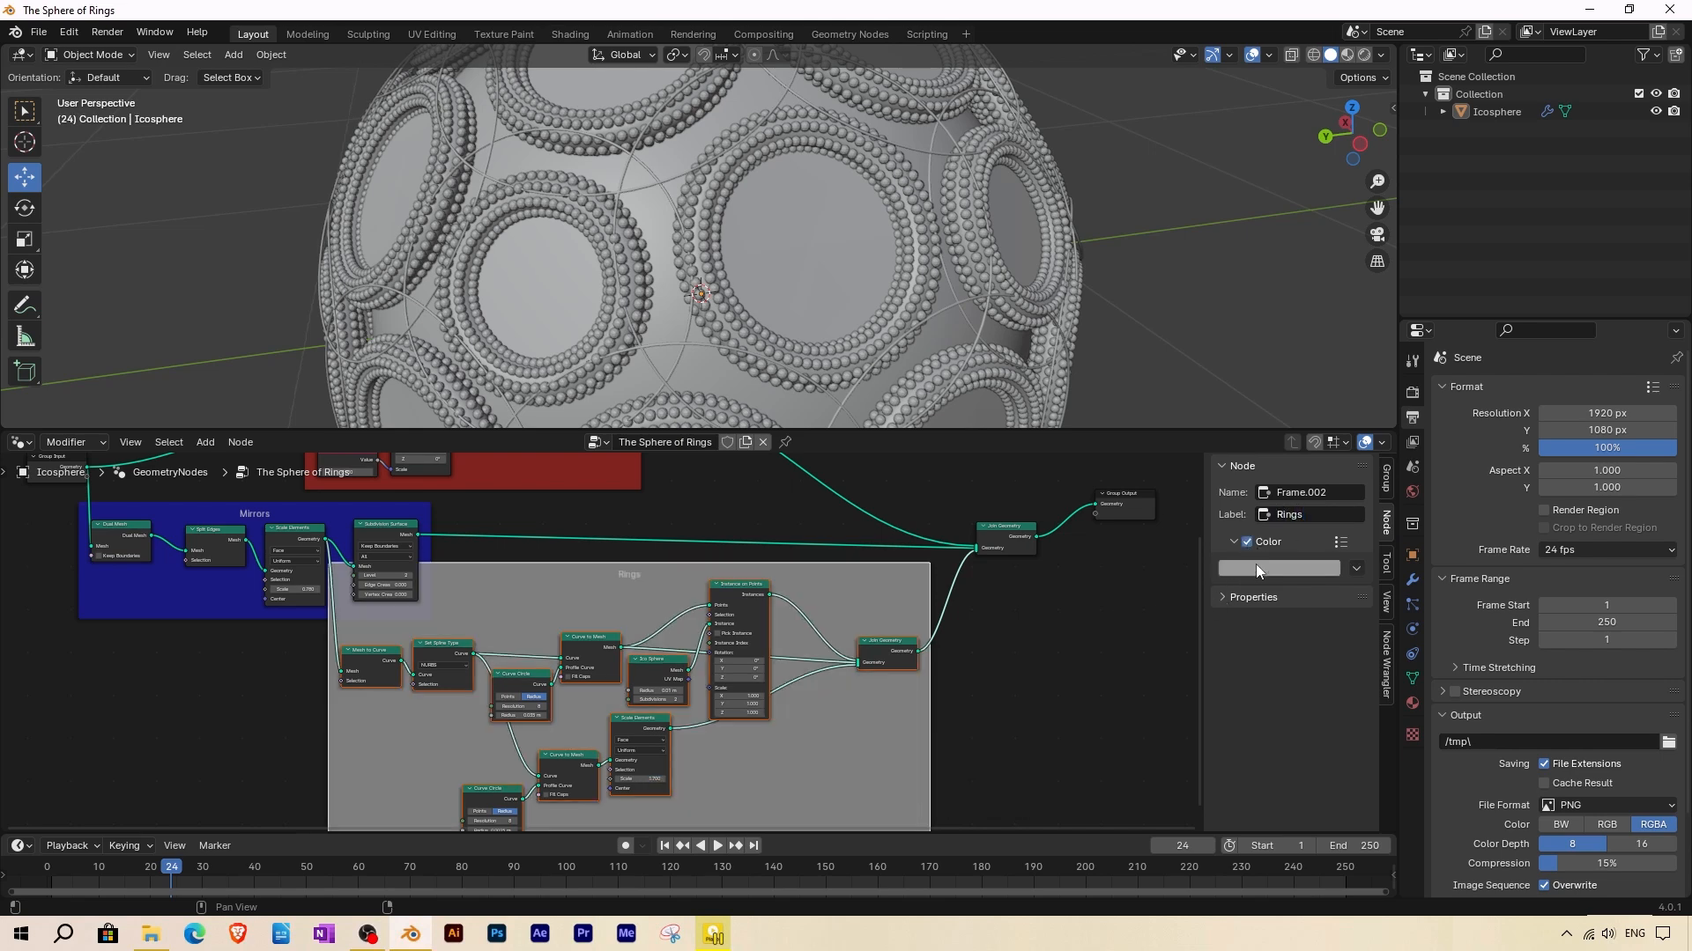
{"action": "left_click", "coordinate": [1279, 568]}
{"action": "left_click", "coordinate": [1259, 426]}
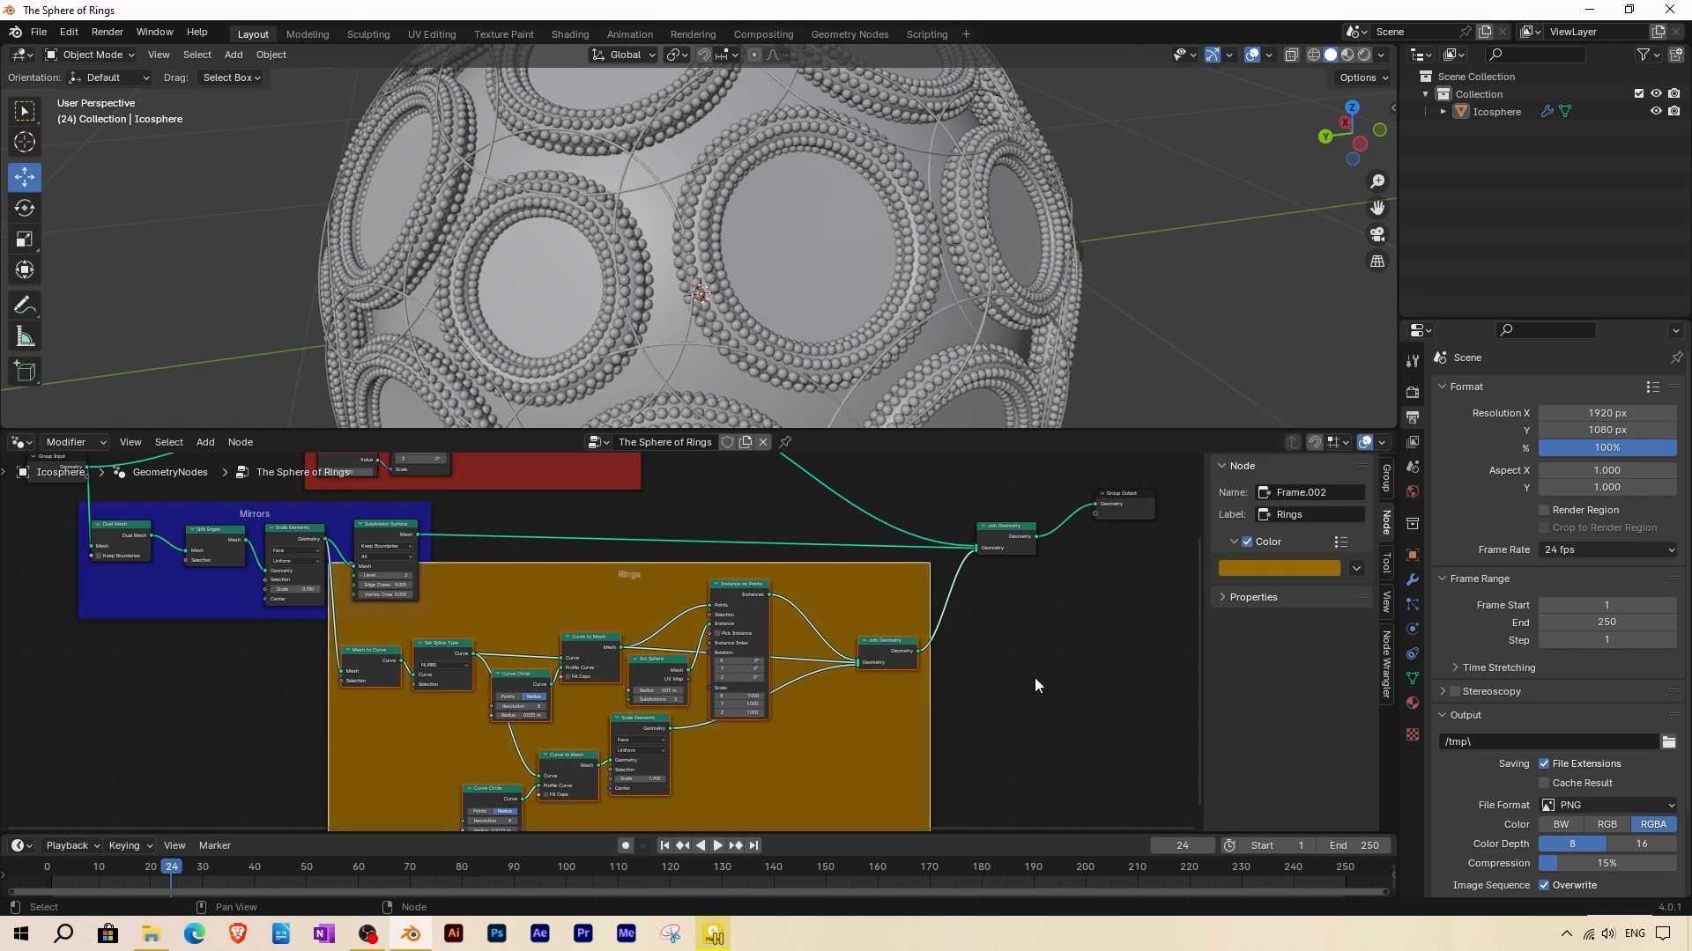
Spread out the layout by moving the Rings frame clear of Mirrors and repositioning the Inner Sphere frame and Group Input node.
{"action": "scroll", "coordinate": [789, 654], "scroll_direction": "down", "scroll_amount": 3}
{"action": "left_click", "coordinate": [668, 616]}
{"action": "key", "text": "g"}
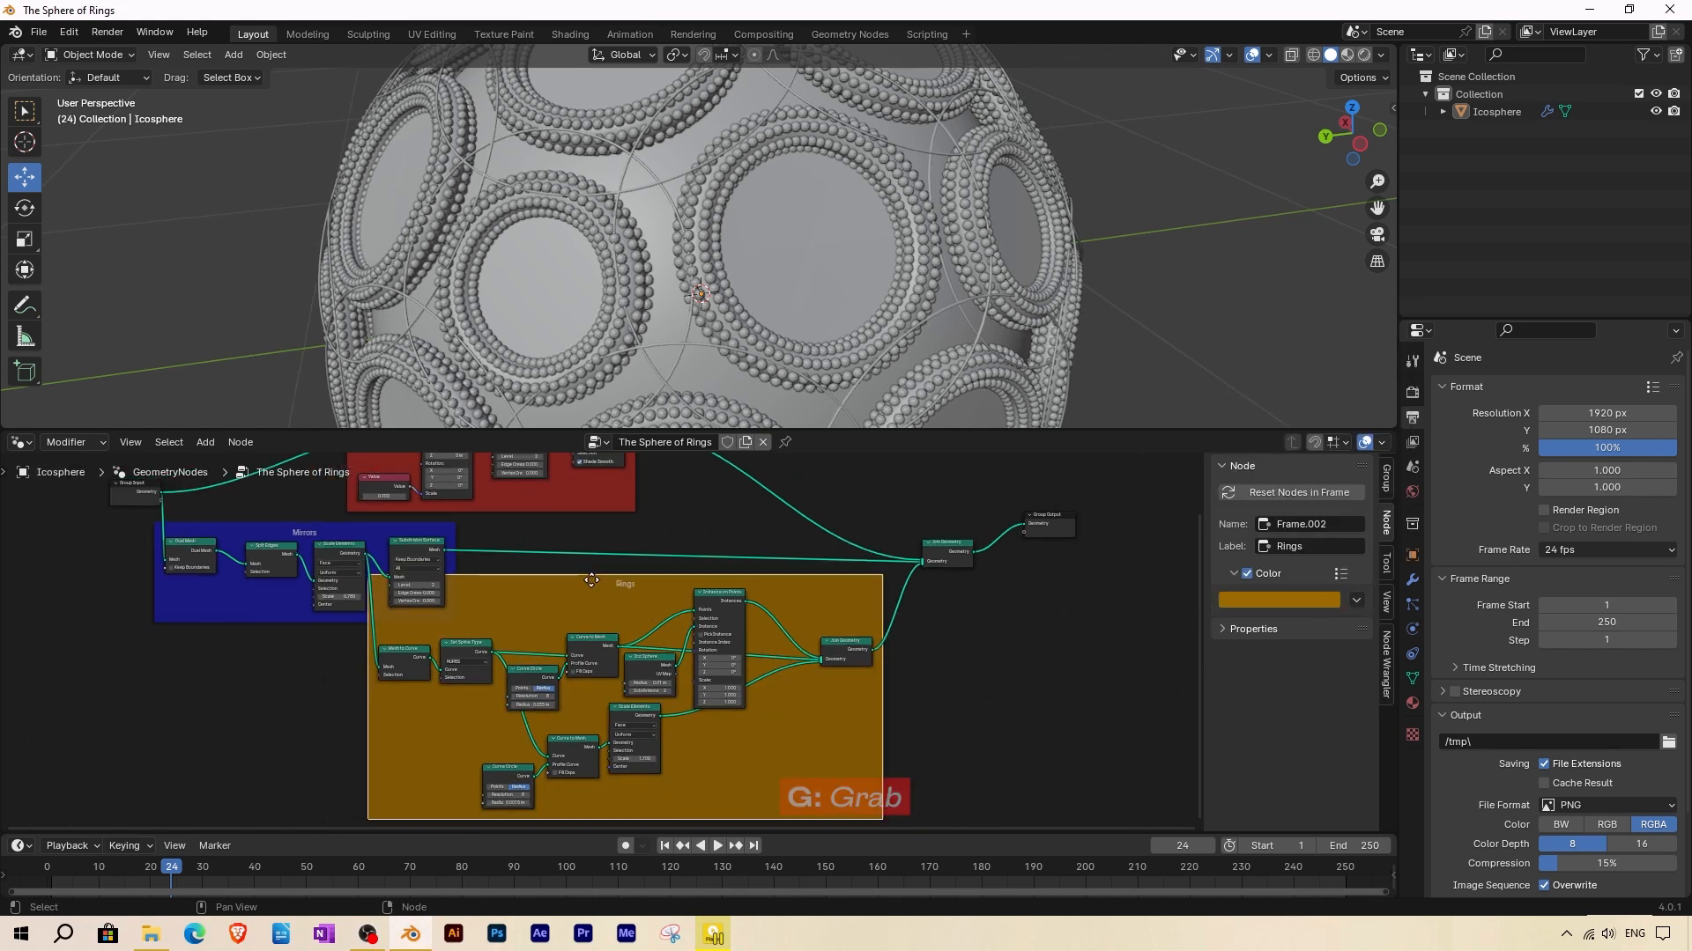
{"action": "scroll", "coordinate": [663, 646], "scroll_direction": "down", "scroll_amount": 1}
{"action": "middle_click_drag", "start_coordinate": [676, 626], "coordinate": [859, 693]}
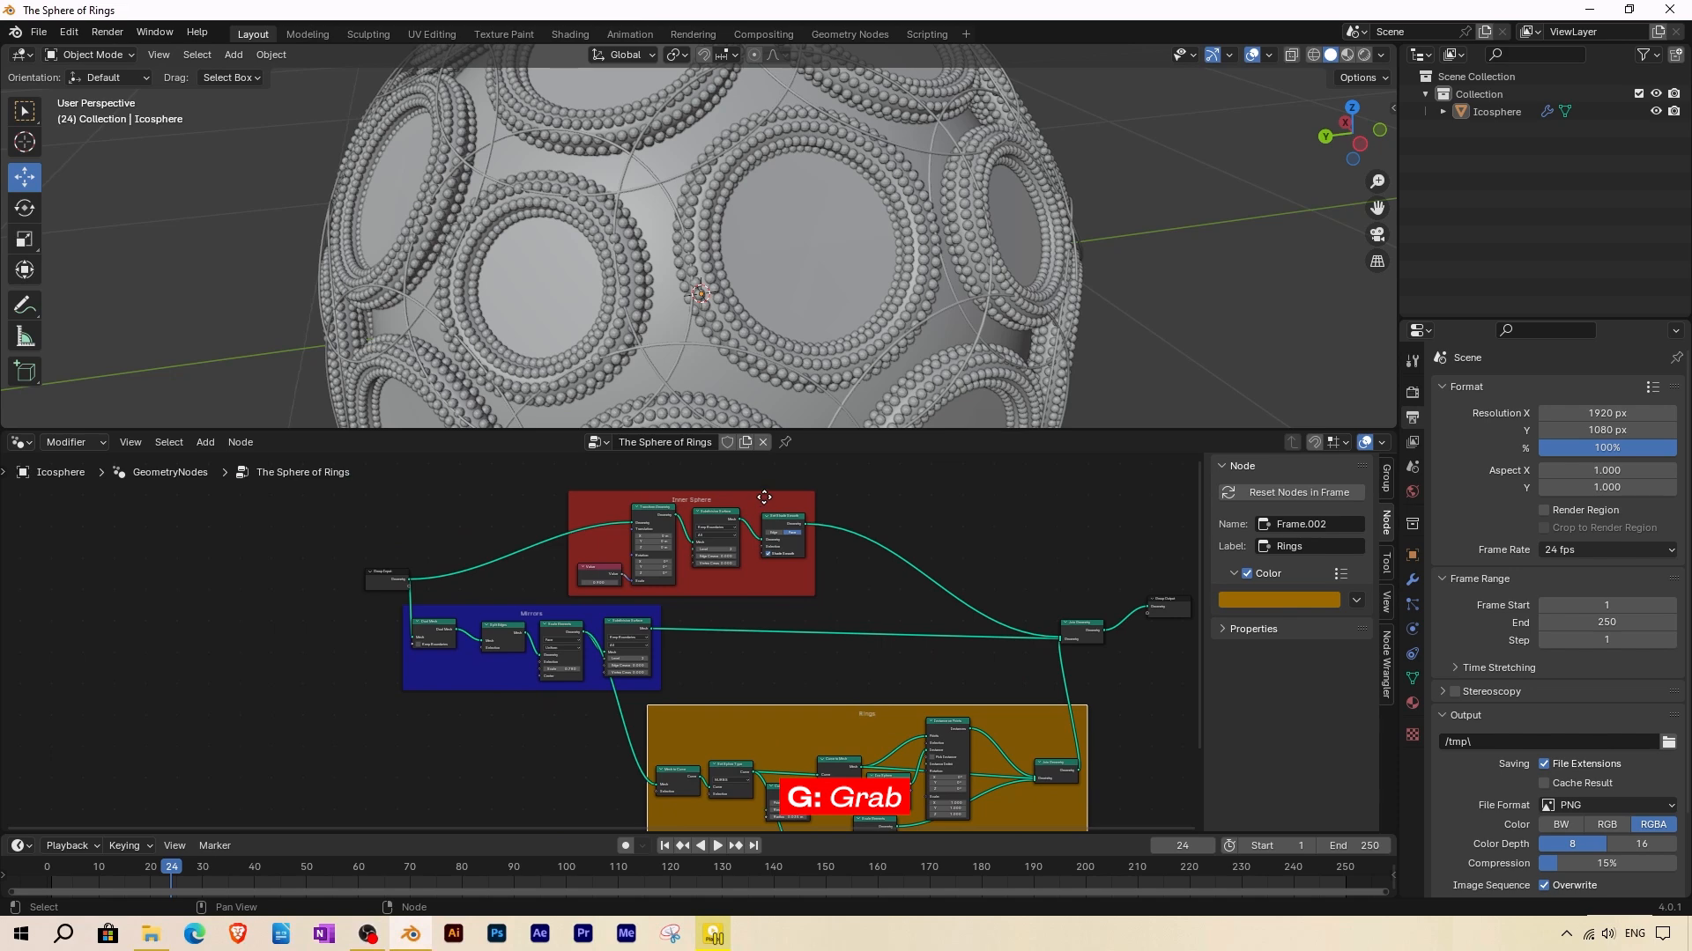
{"action": "left_click", "coordinate": [763, 499]}
{"action": "key", "text": "g"}
{"action": "left_click", "coordinate": [804, 503]}
{"action": "left_click", "coordinate": [389, 579]}
Enlarge the node editor and set the Scale of the Mirrors frame's Scale Elements node to 0.370.
{"action": "scroll", "coordinate": [525, 654], "scroll_direction": "up", "scroll_amount": 4}
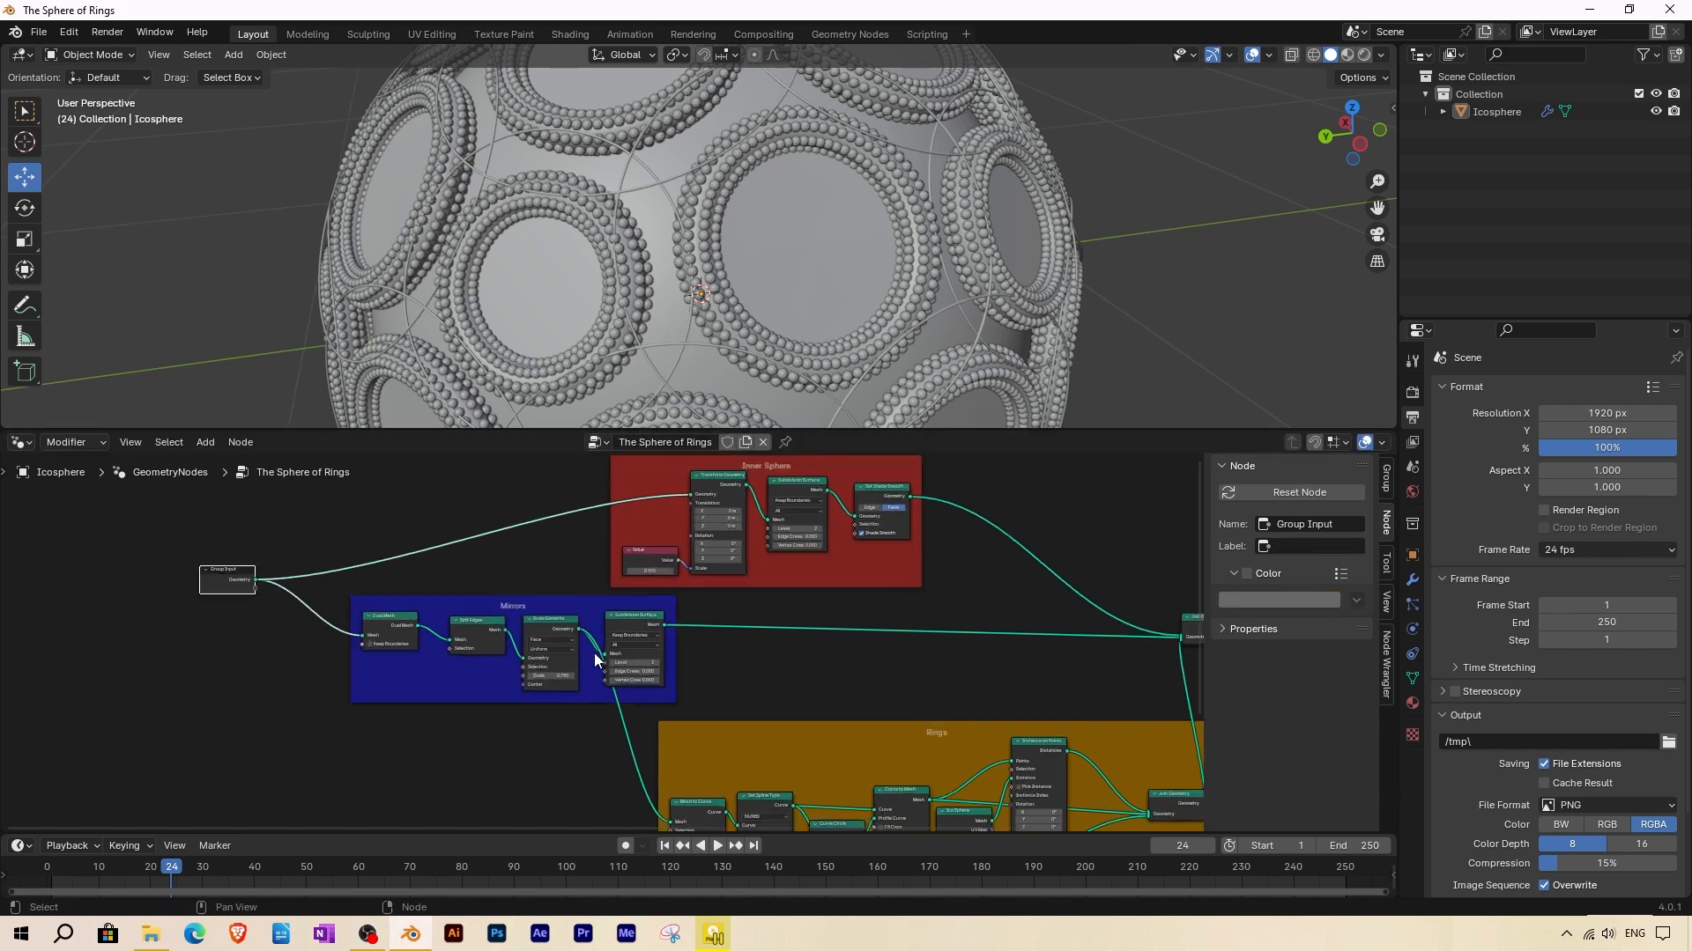
{"action": "scroll", "coordinate": [525, 654], "scroll_direction": "up", "scroll_amount": 1}
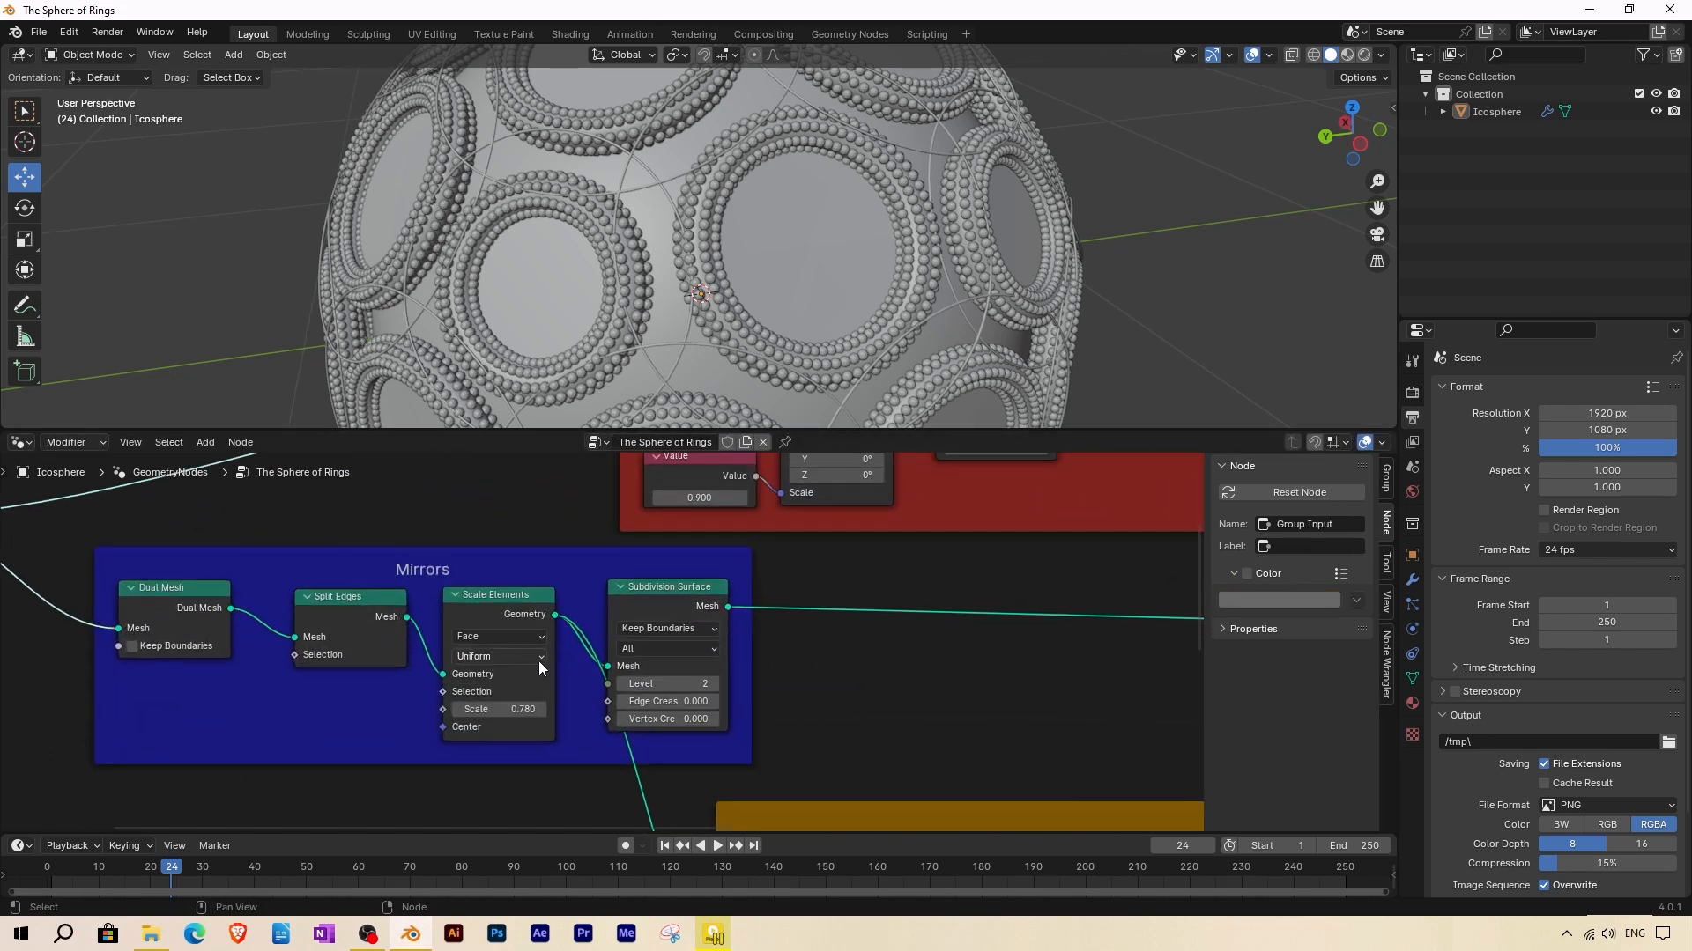
{"action": "left_click", "coordinate": [546, 425]}
{"action": "left_click_drag", "start_coordinate": [546, 425], "coordinate": [560, 352]}
{"action": "mouse_move", "coordinate": [571, 687]}
{"action": "left_mouse_down"}
{"action": "mouse_move", "coordinate": [511, 688]}
{"action": "mouse_move", "coordinate": [617, 687]}
{"action": "mouse_move", "coordinate": [519, 687]}
{"action": "mouse_move", "coordinate": [550, 688]}
{"action": "left_mouse_up"}
{"action": "left_click", "coordinate": [245, 267]}
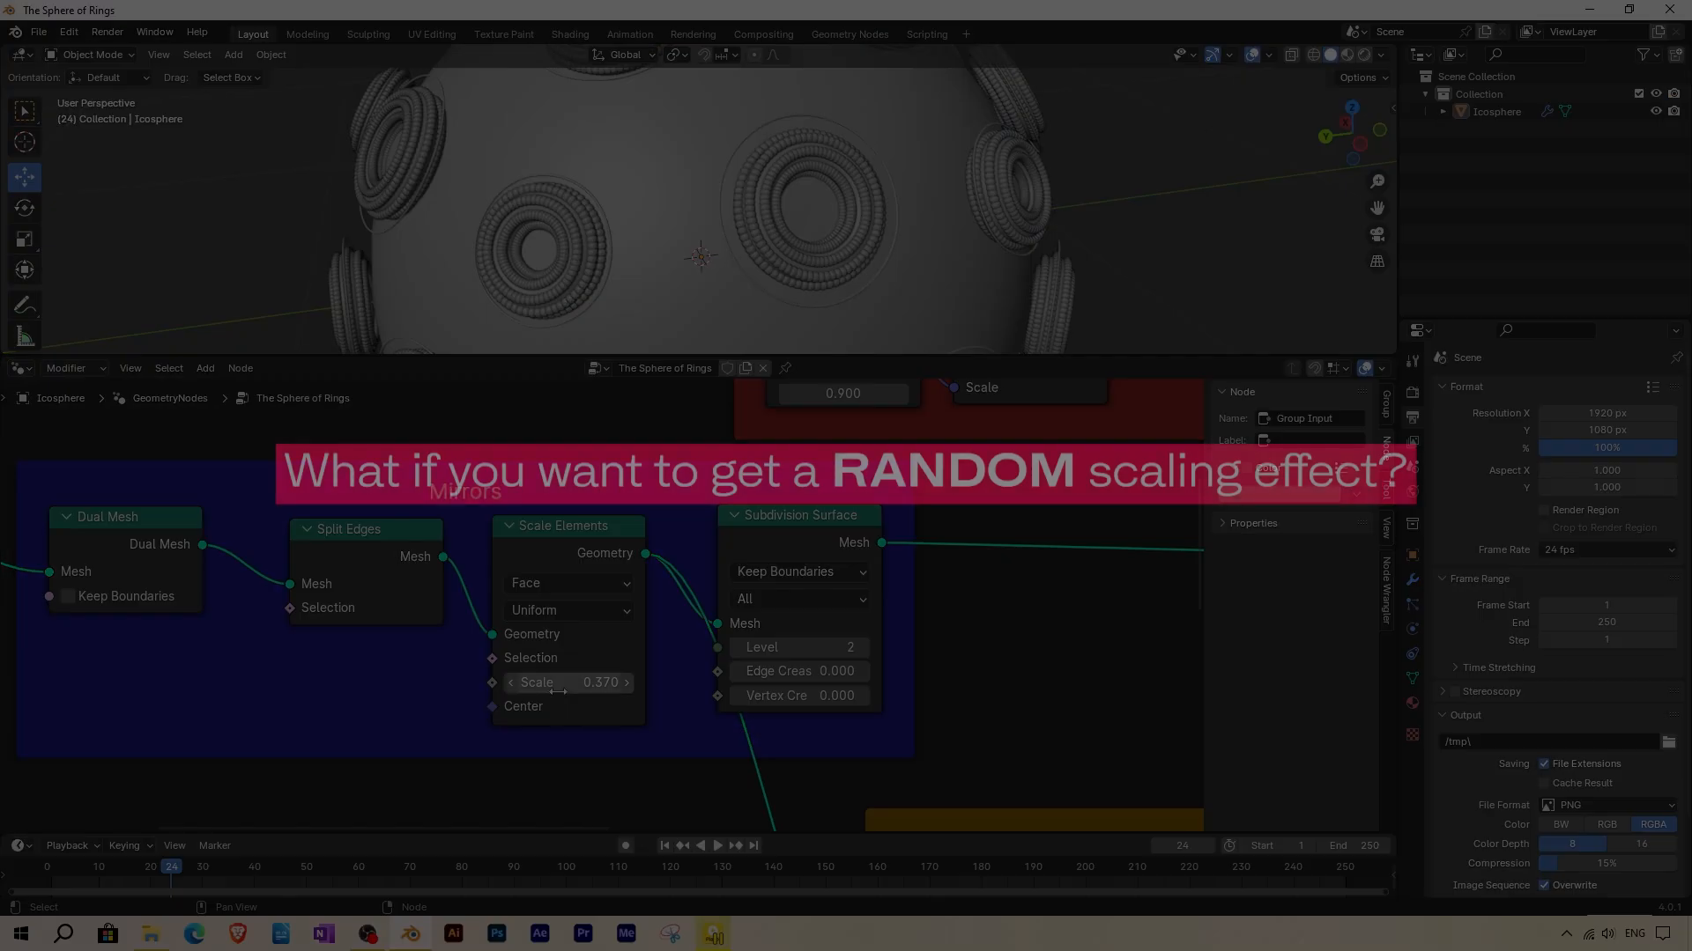
Add a Musgrave Texture node below the Mirrors frame and connect its Height to the Scale of Scale Elements.
{"action": "scroll", "coordinate": [548, 695], "scroll_direction": "down", "scroll_amount": 2}
{"action": "middle_click_drag", "start_coordinate": [465, 681], "coordinate": [578, 600]}
{"action": "left_click", "coordinate": [207, 369]}
{"action": "mouse_move", "coordinate": [286, 614]}
{"action": "left_click", "coordinate": [349, 697]}
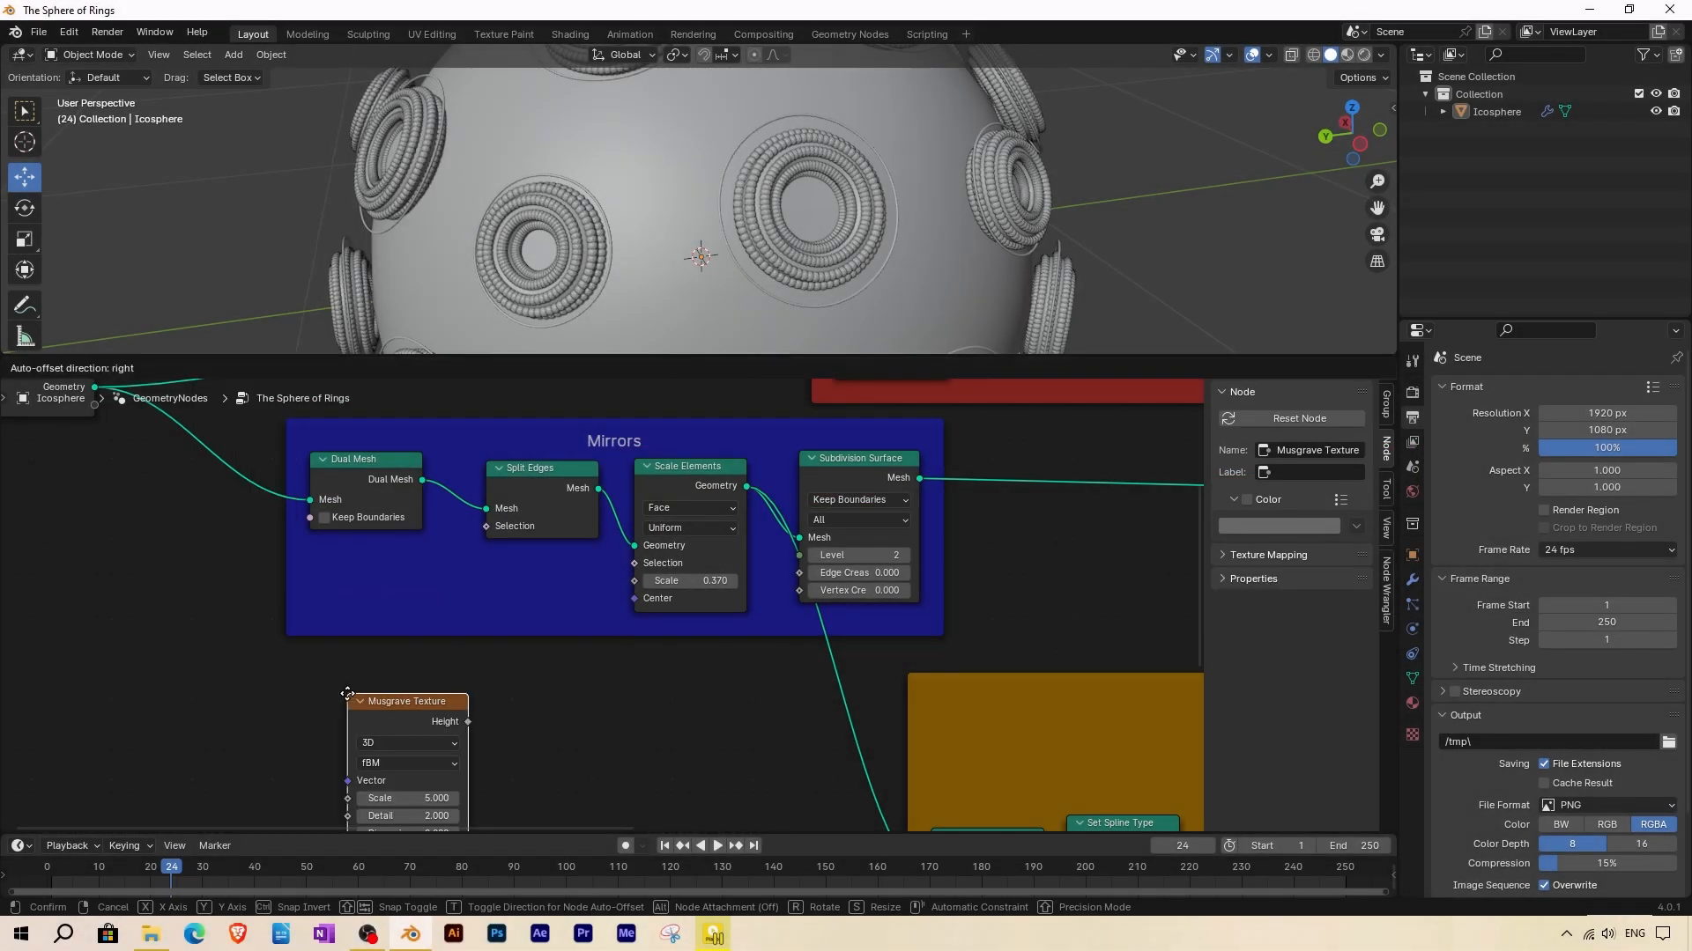
{"action": "left_click", "coordinate": [409, 690]}
{"action": "scroll", "coordinate": [441, 675], "scroll_direction": "up", "scroll_amount": 2}
{"action": "middle_click_drag", "start_coordinate": [445, 673], "coordinate": [460, 636]}
{"action": "left_click_drag", "start_coordinate": [452, 634], "coordinate": [680, 528]}
Maximize the 3D viewport, examine the ring sizes around the sphere, and return to the split layout.
{"action": "scroll", "coordinate": [683, 213], "scroll_direction": "down", "scroll_amount": 5}
{"action": "middle_click_drag", "start_coordinate": [683, 213], "coordinate": [930, 233]}
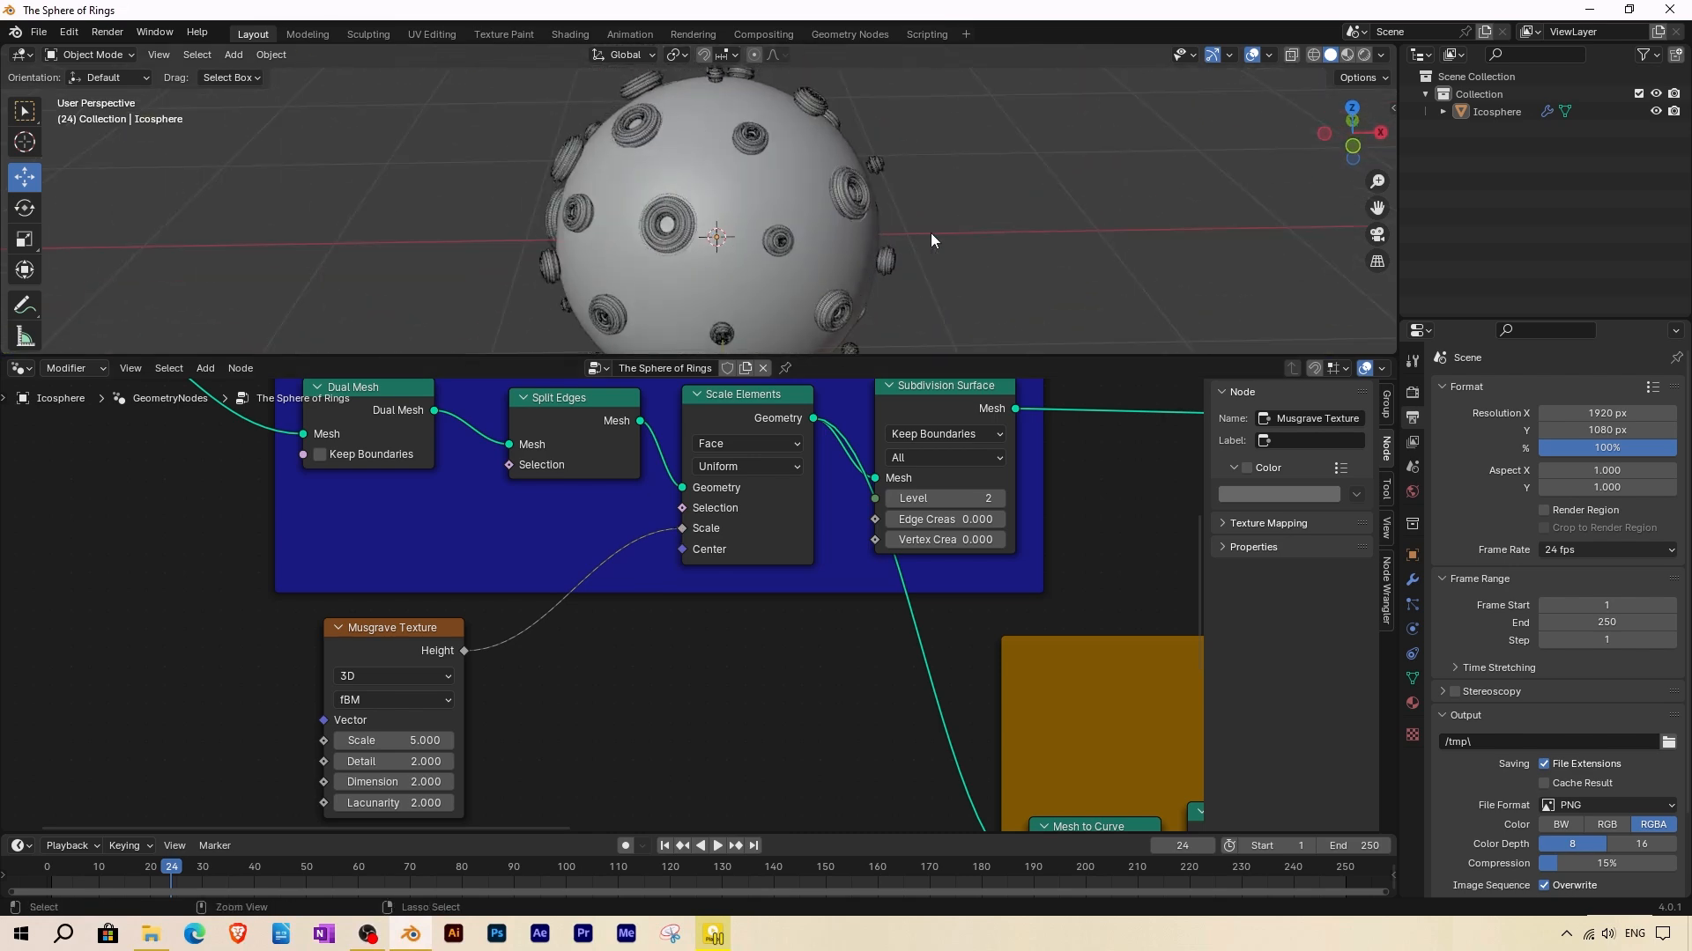
{"action": "key", "text": "ctrl+space"}
{"action": "scroll", "coordinate": [844, 441], "scroll_direction": "up", "scroll_amount": 3}
{"action": "middle_click_drag", "start_coordinate": [844, 441], "coordinate": [949, 346]}
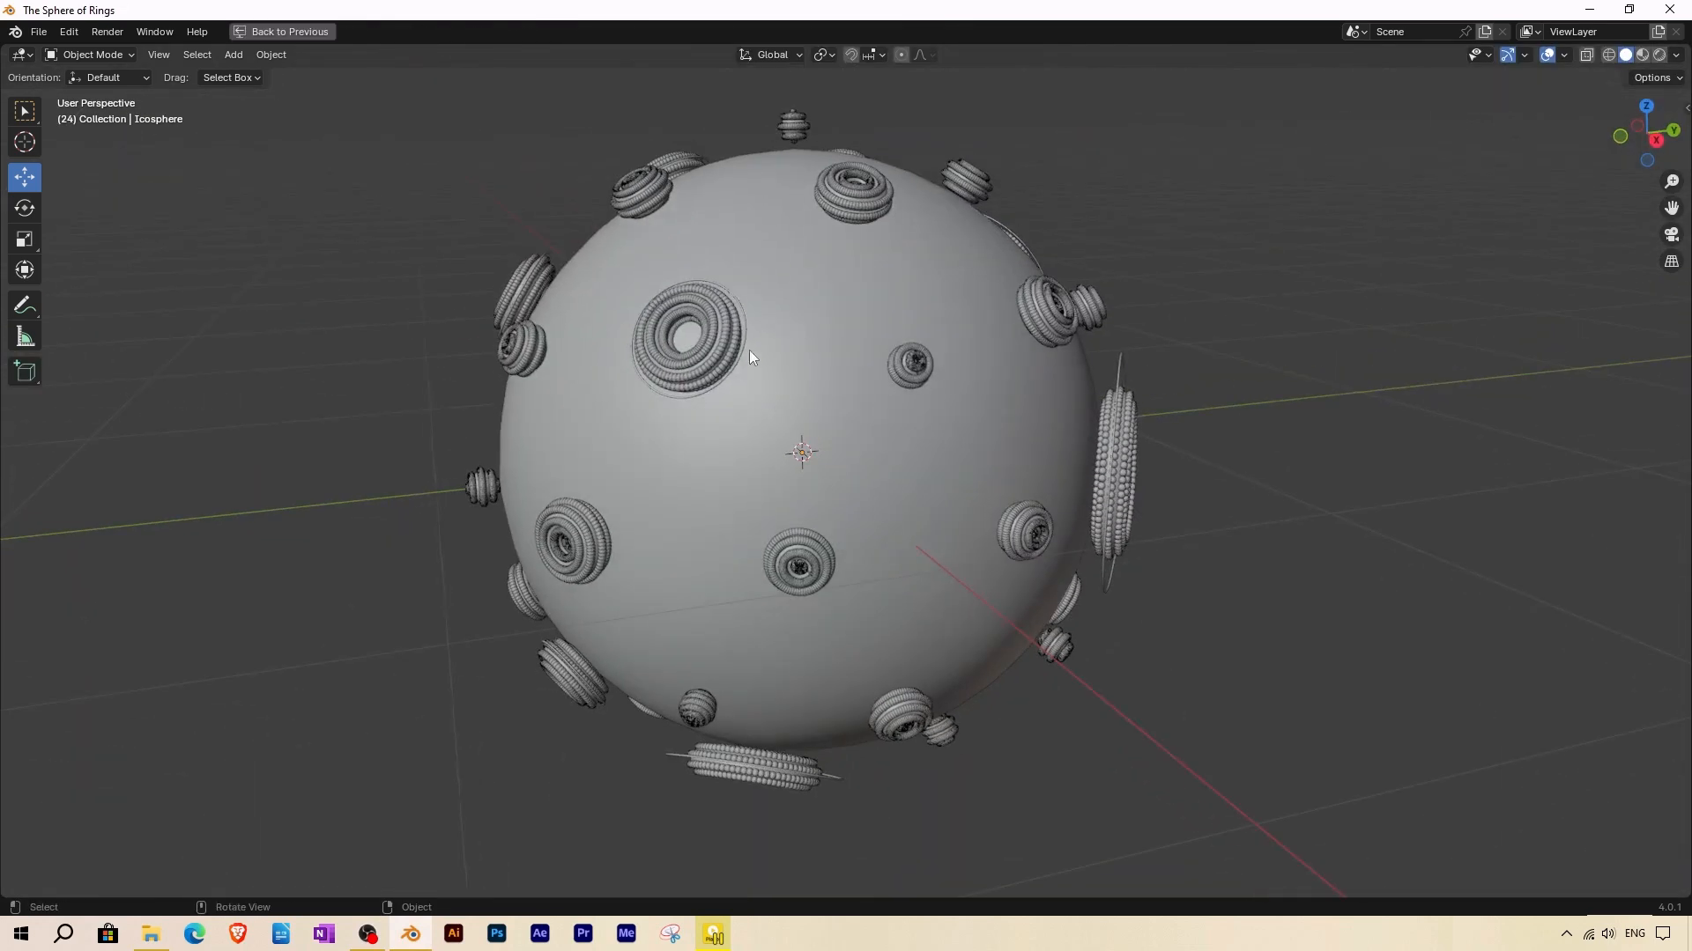
{"action": "middle_click_drag", "start_coordinate": [760, 604], "coordinate": [881, 522]}
{"action": "key", "text": "ctrl+space"}
Switch the Musgrave Texture node to 4D, and test a change of its values before undoing that test.
{"action": "left_click", "coordinate": [431, 670]}
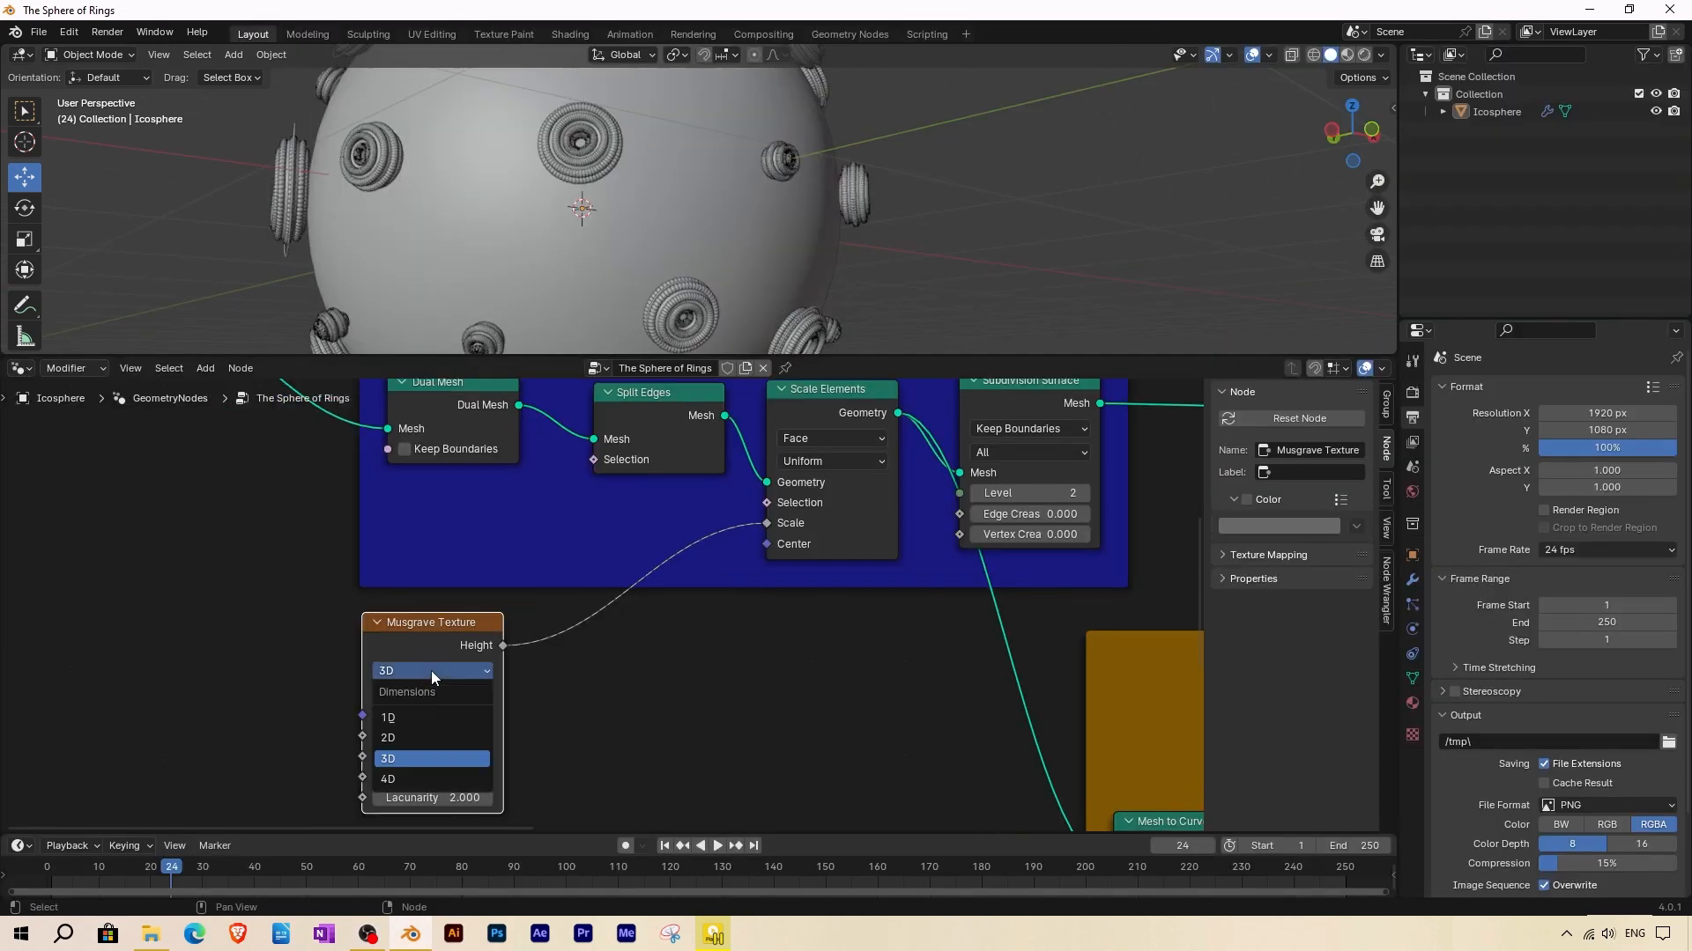
{"action": "left_click", "coordinate": [403, 775]}
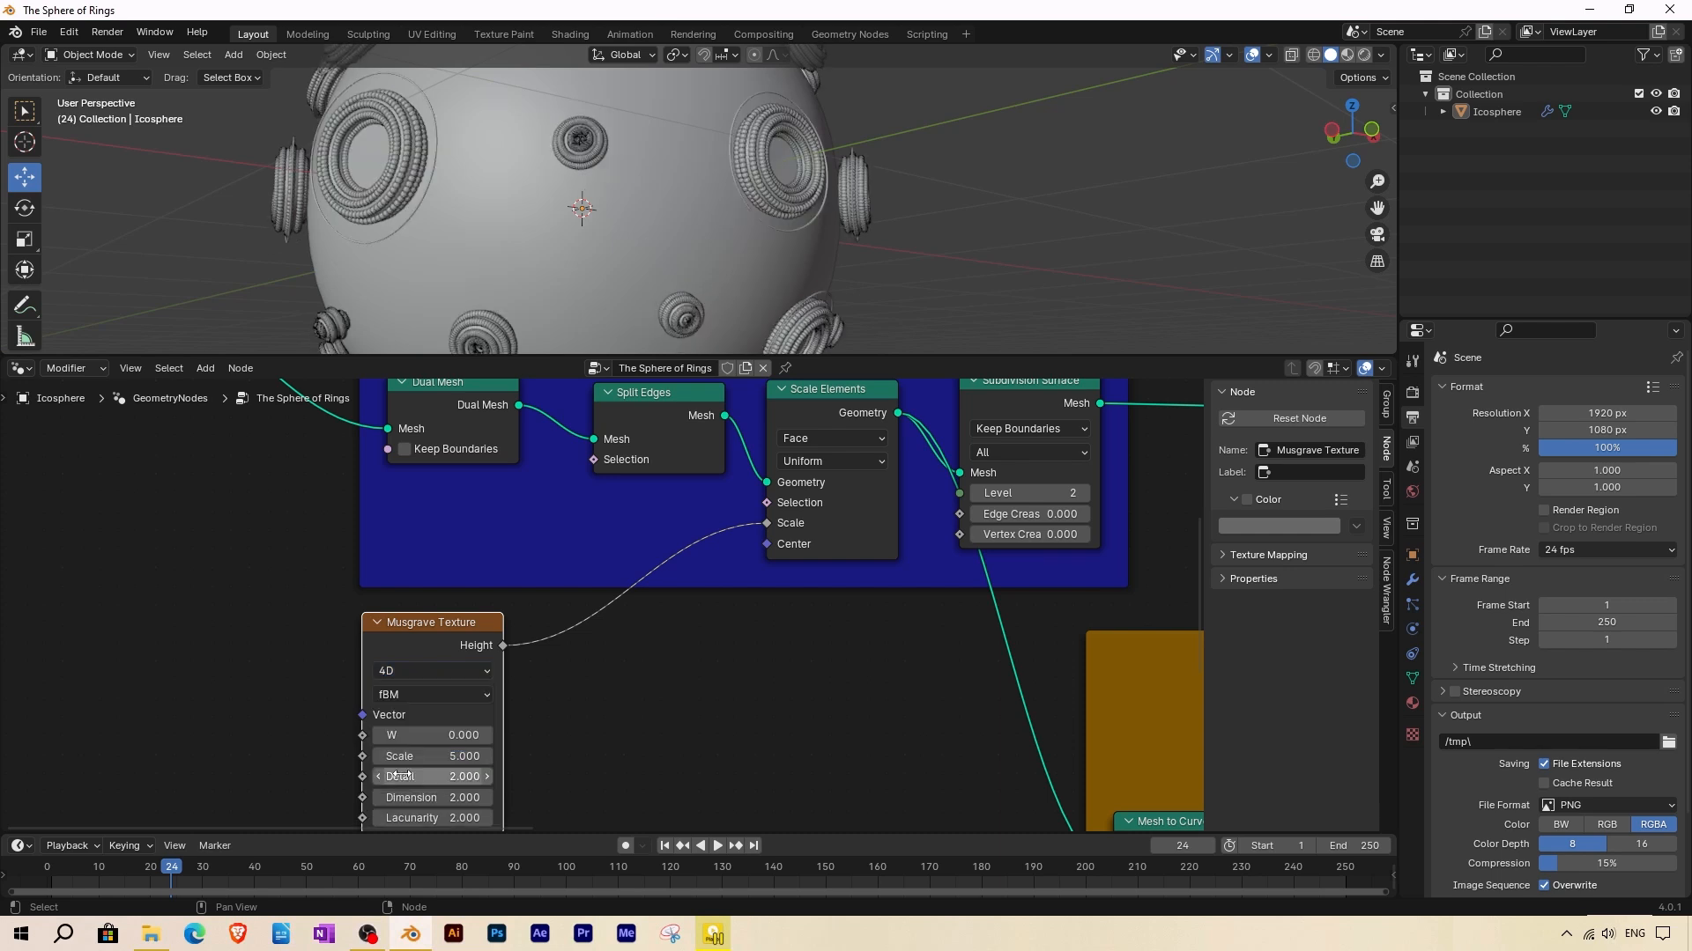
{"action": "scroll", "coordinate": [404, 764], "scroll_direction": "up", "scroll_amount": 2}
{"action": "scroll", "coordinate": [470, 674], "scroll_direction": "up", "scroll_amount": 2}
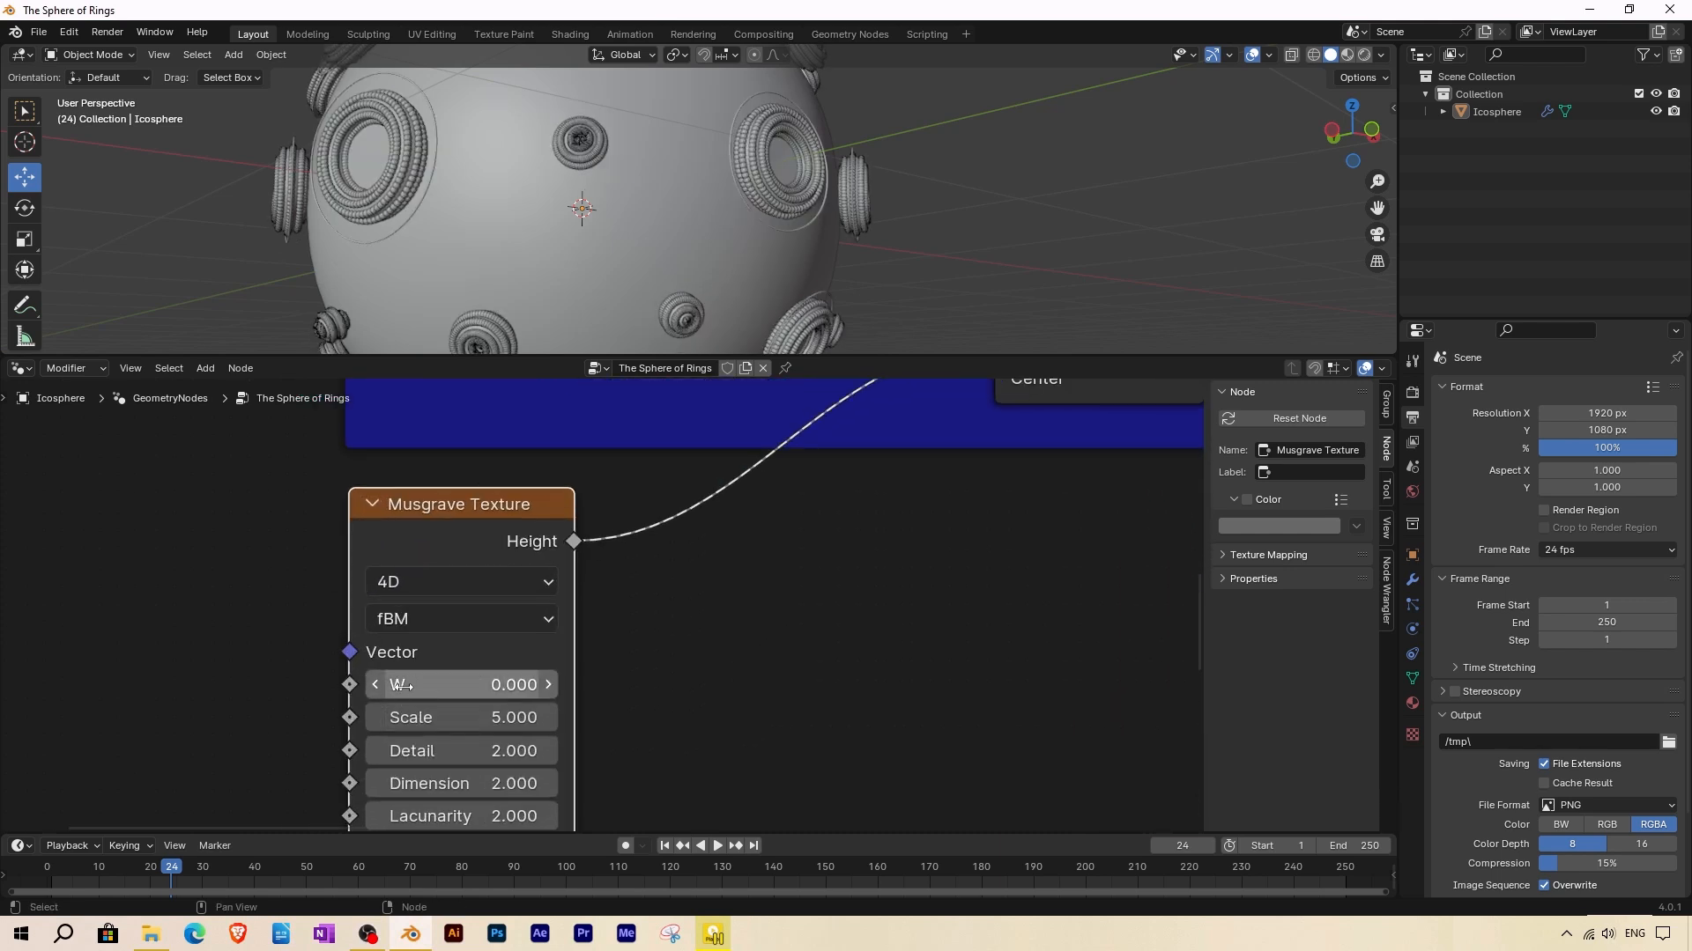
{"action": "scroll", "coordinate": [438, 683], "scroll_direction": "down", "scroll_amount": 3}
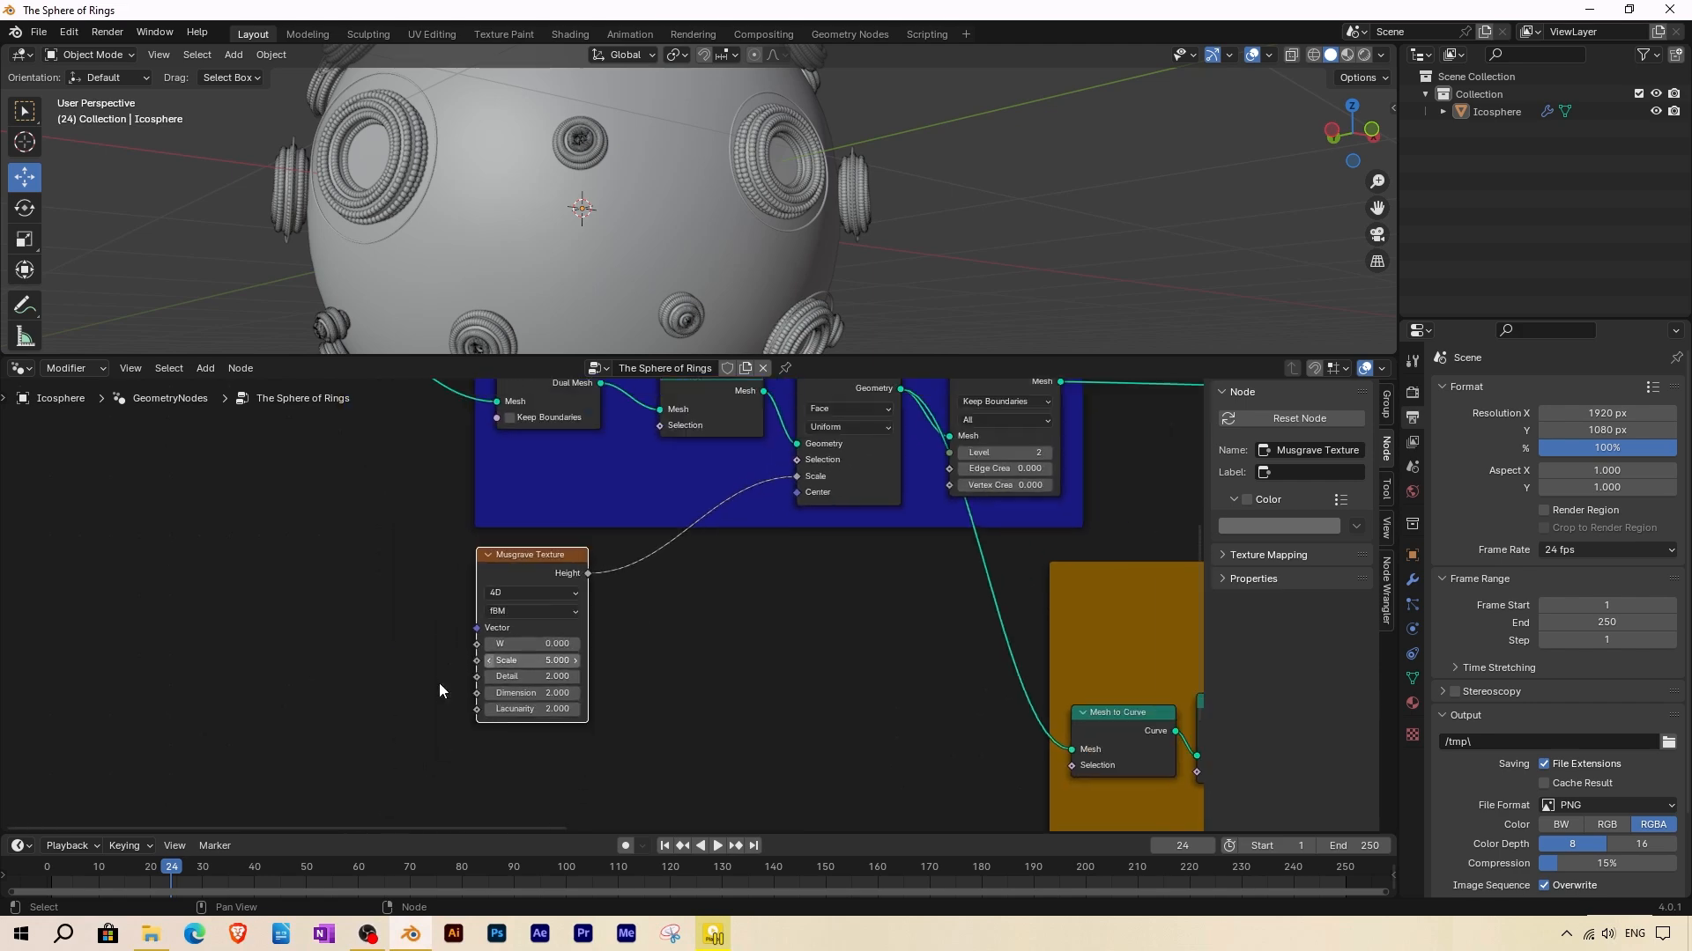
{"action": "left_click_drag", "start_coordinate": [498, 677], "coordinate": [978, 677]}
{"action": "key", "text": "ctrl+z"}
Enlarge the timeline and keyframe the Musgrave Texture's W value of 0 at frame 1.
{"action": "left_click_drag", "start_coordinate": [402, 831], "coordinate": [402, 758]}
{"action": "left_click_drag", "start_coordinate": [58, 805], "coordinate": [50, 806]}
{"action": "right_click", "coordinate": [463, 642]}
{"action": "left_click", "coordinate": [462, 645]}
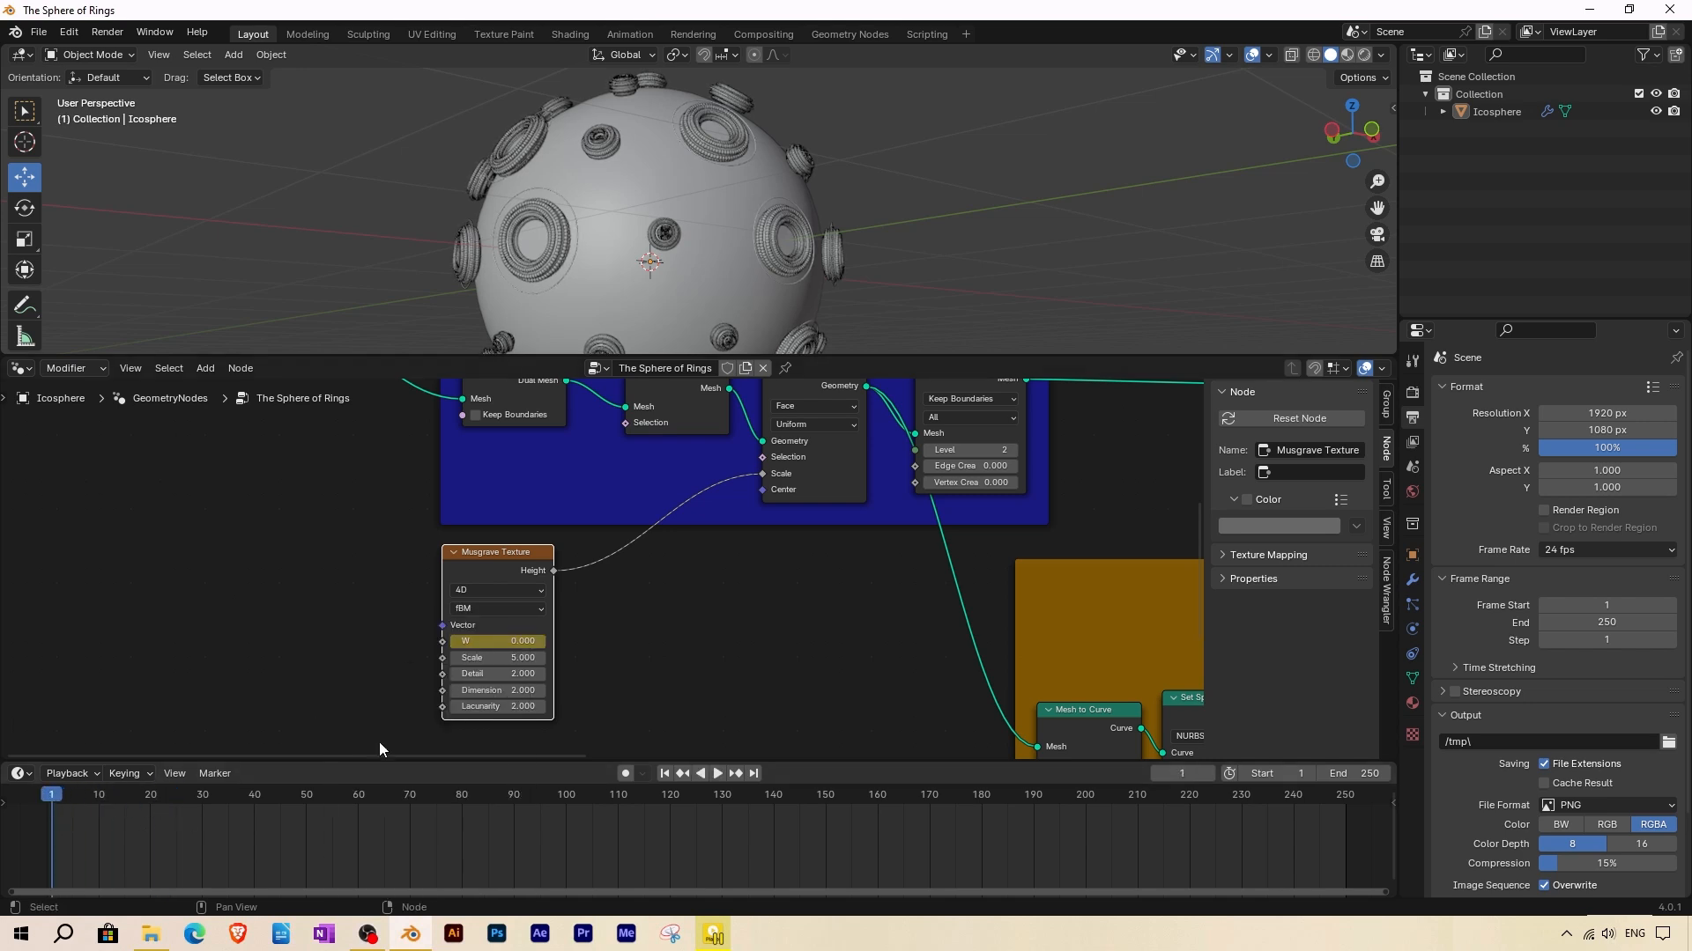
Advance the animation to frame 120, change the Musgrave Texture's W value and keyframe it there.
{"action": "key", "text": "space"}
{"action": "left_click", "coordinate": [541, 641]}
{"action": "left_click_drag", "start_coordinate": [498, 641], "coordinate": [504, 641]}
{"action": "right_click", "coordinate": [502, 646]}
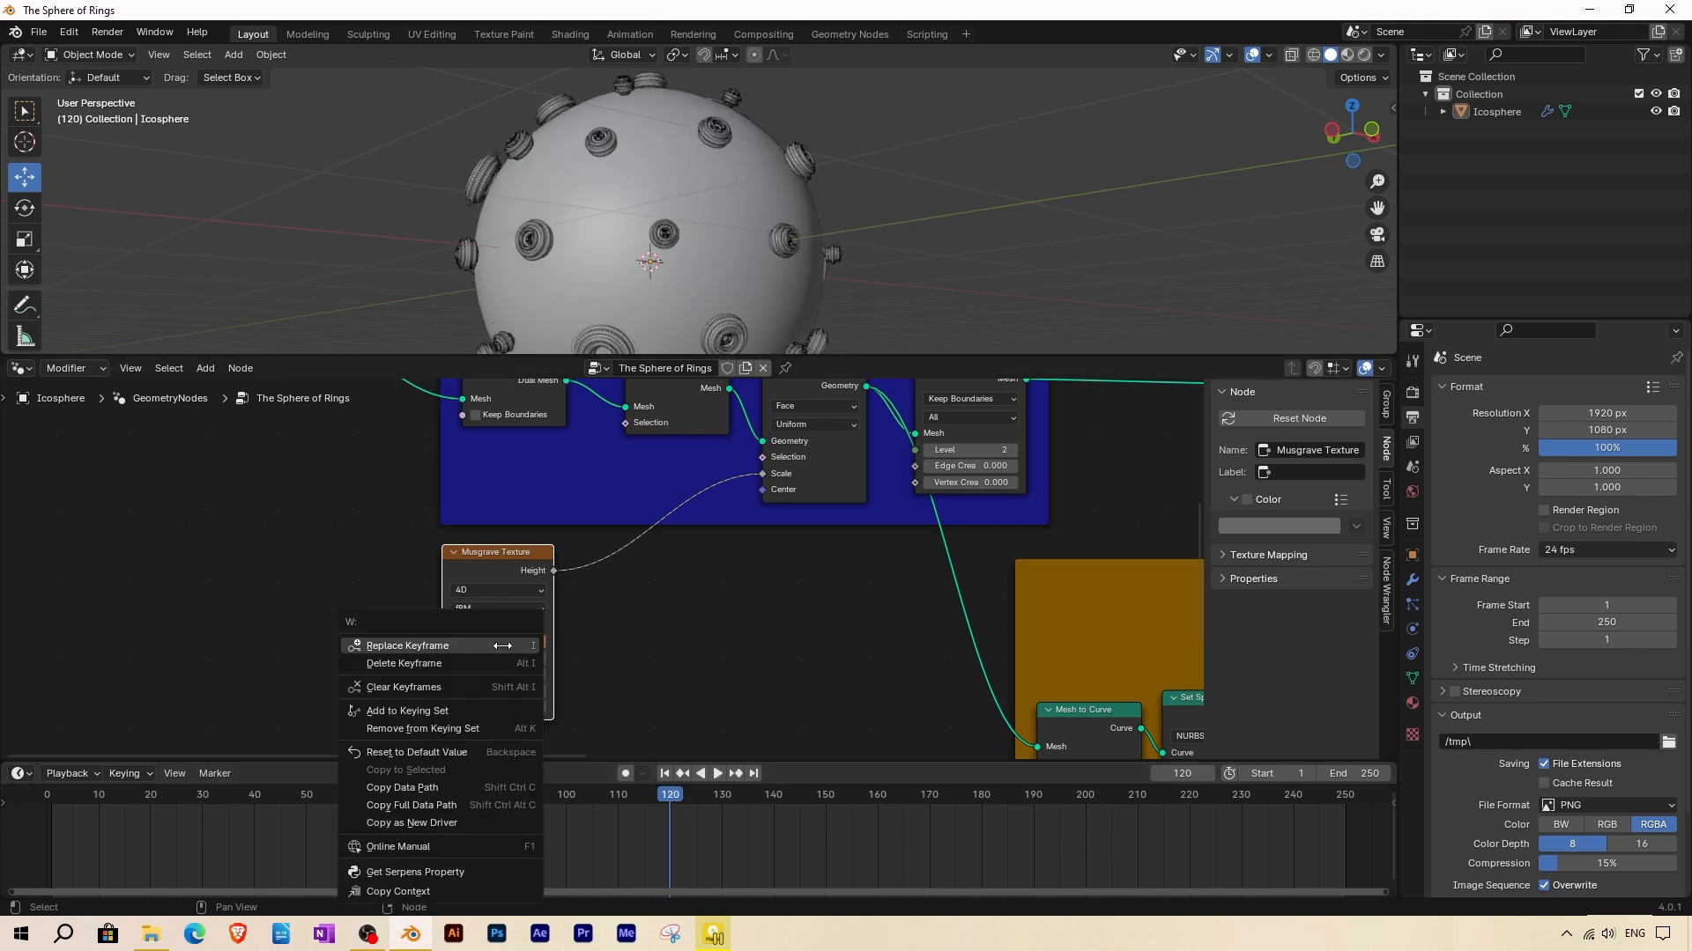
{"action": "left_click", "coordinate": [501, 645]}
Play the animation from near the start to check how the keyframed W value changes the ring sizes.
{"action": "left_click_drag", "start_coordinate": [668, 794], "coordinate": [75, 805]}
{"action": "key", "text": "space"}
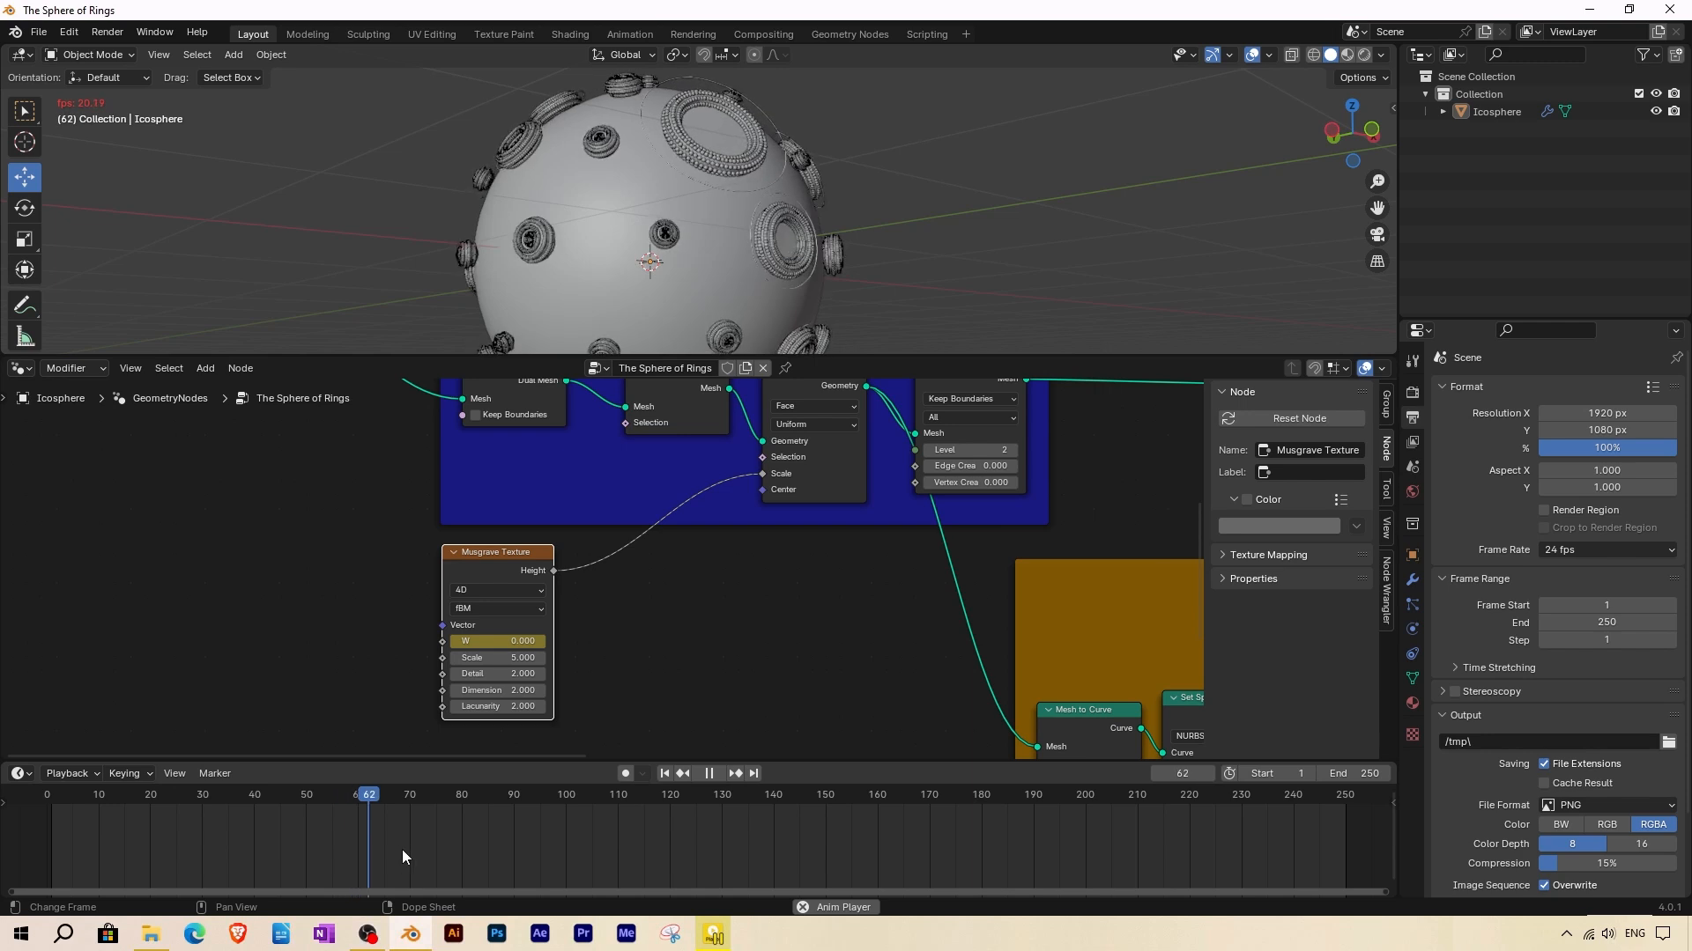
{"action": "key", "text": "space"}
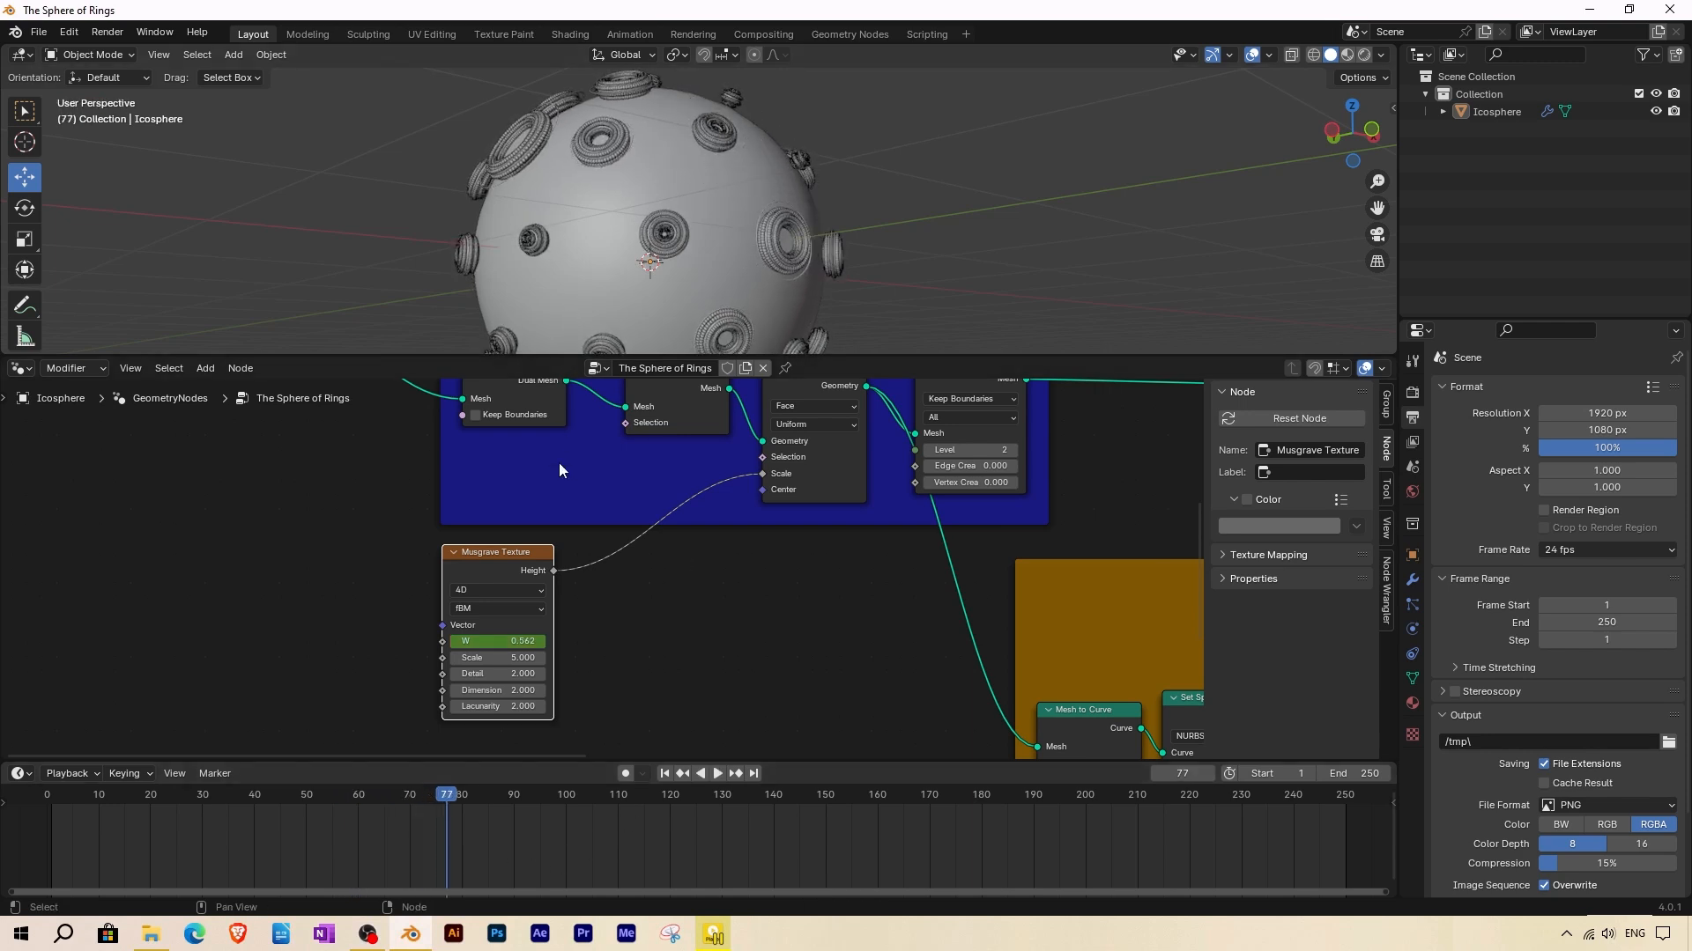
Clear all keyframes from the Musgrave Texture's W value and scrub back to frame 37.
{"action": "scroll", "coordinate": [509, 640], "scroll_direction": "up", "scroll_amount": 1}
{"action": "right_click", "coordinate": [496, 639]}
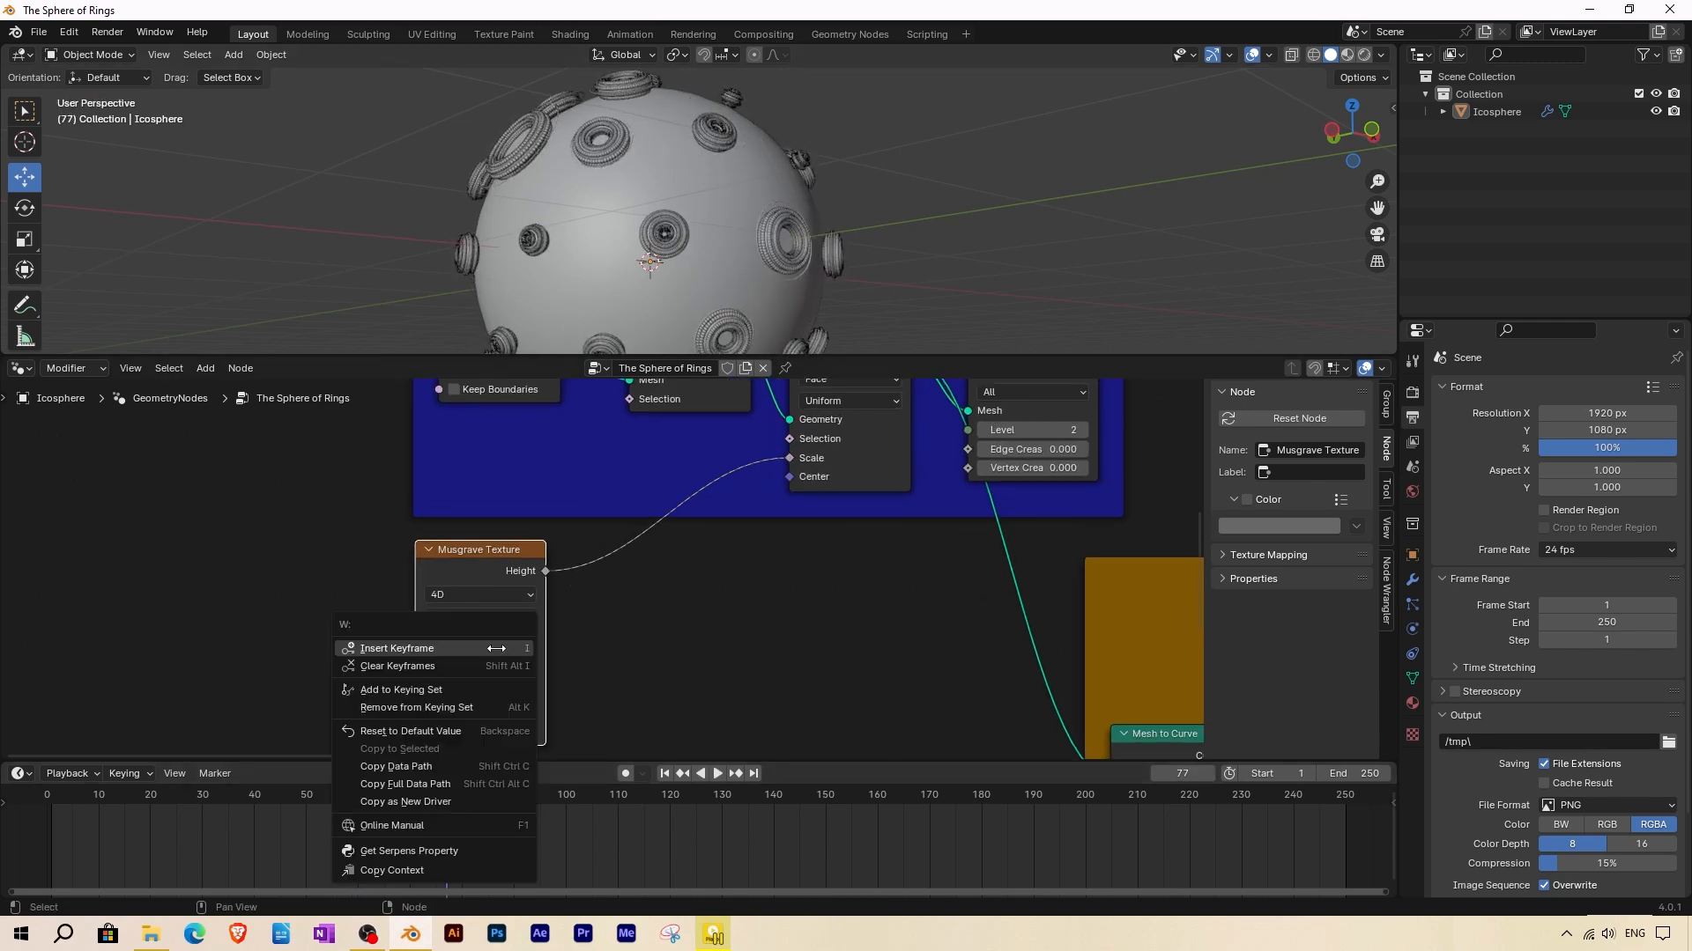
{"action": "left_click", "coordinate": [457, 665]}
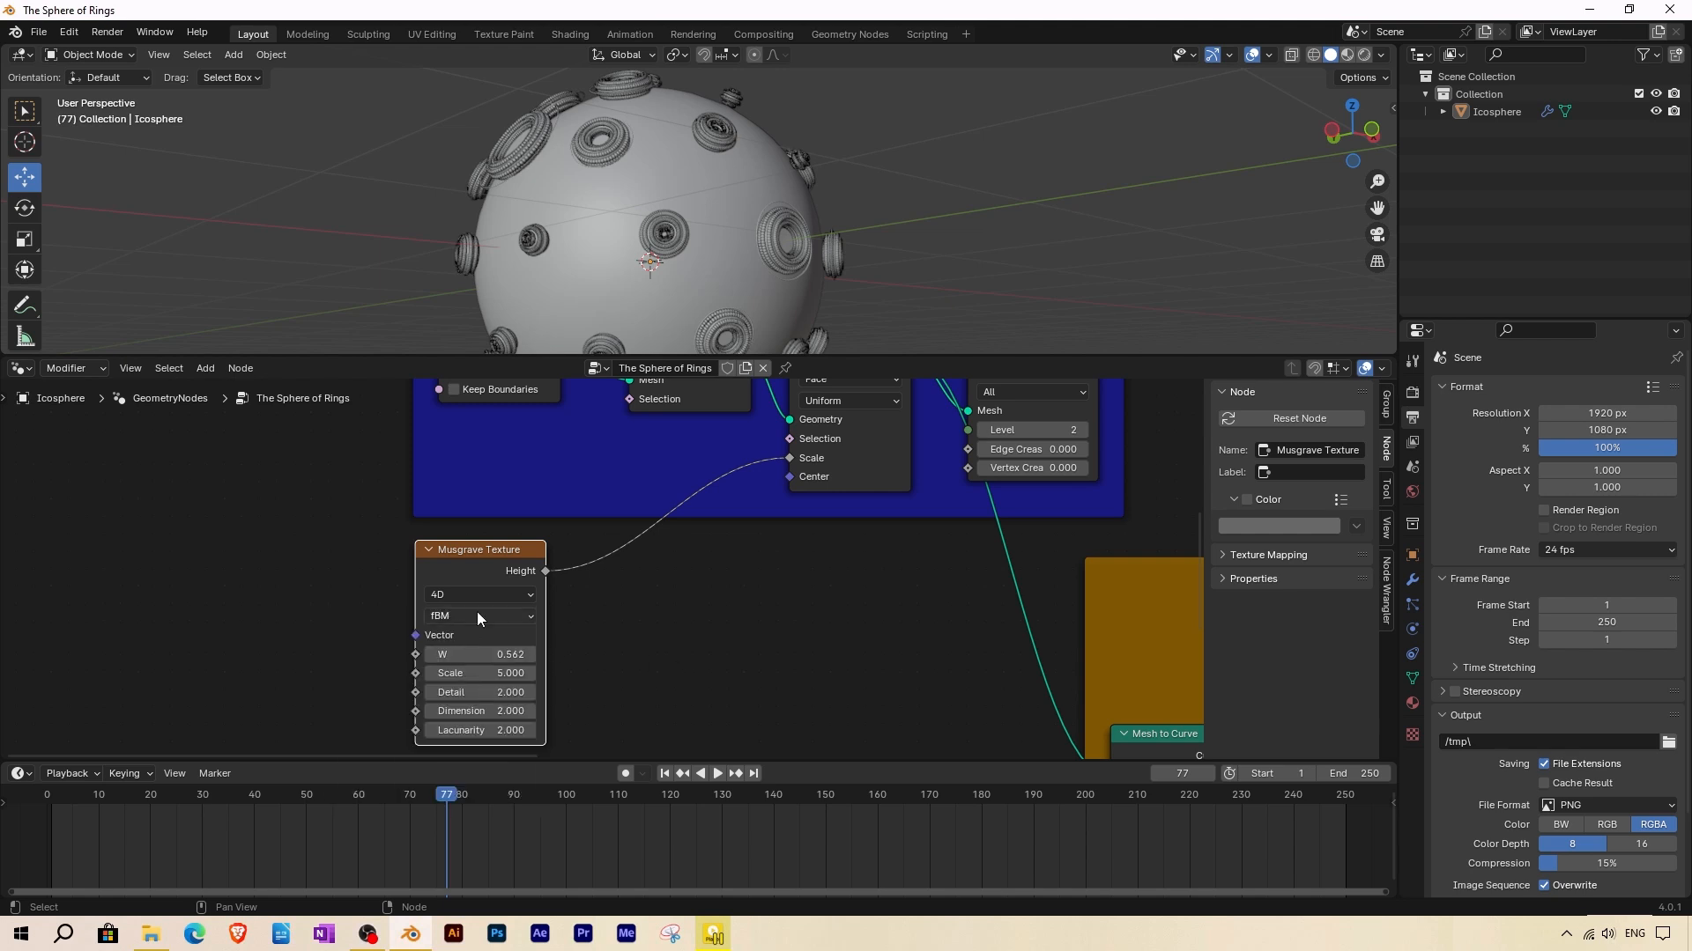
{"action": "left_click_drag", "start_coordinate": [455, 804], "coordinate": [189, 821]}
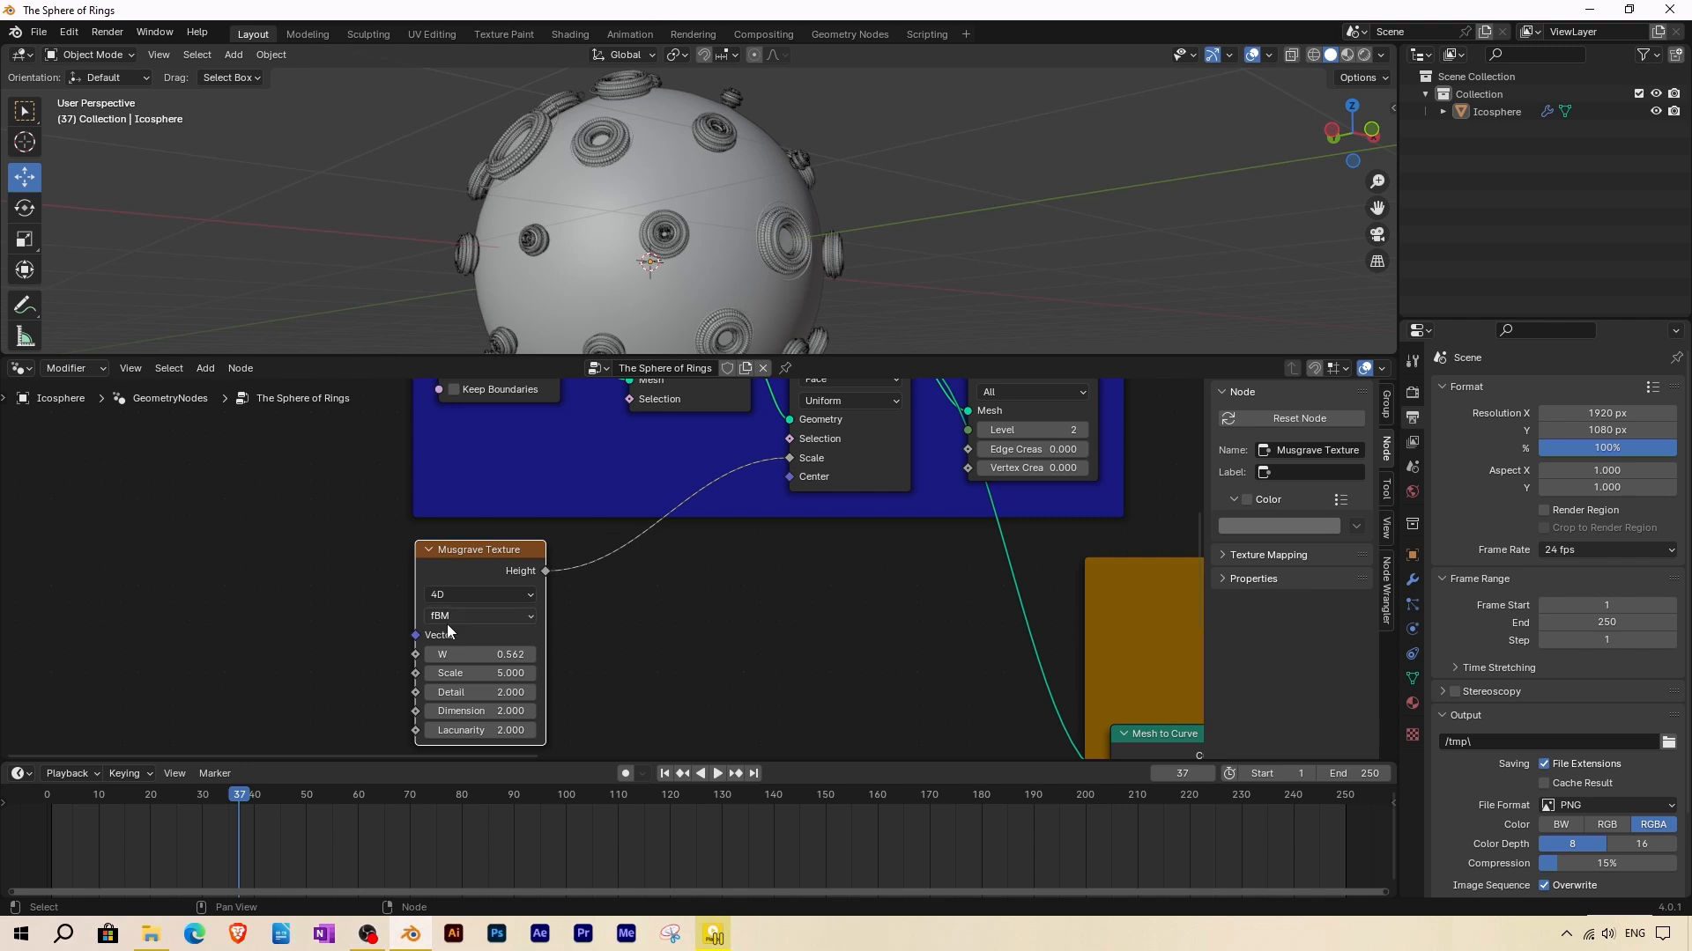
Drive the Musgrave Texture's W with the Frame output of a new Scene Time node and play the animation from the start.
{"action": "scroll", "coordinate": [441, 643], "scroll_direction": "down", "scroll_amount": 2}
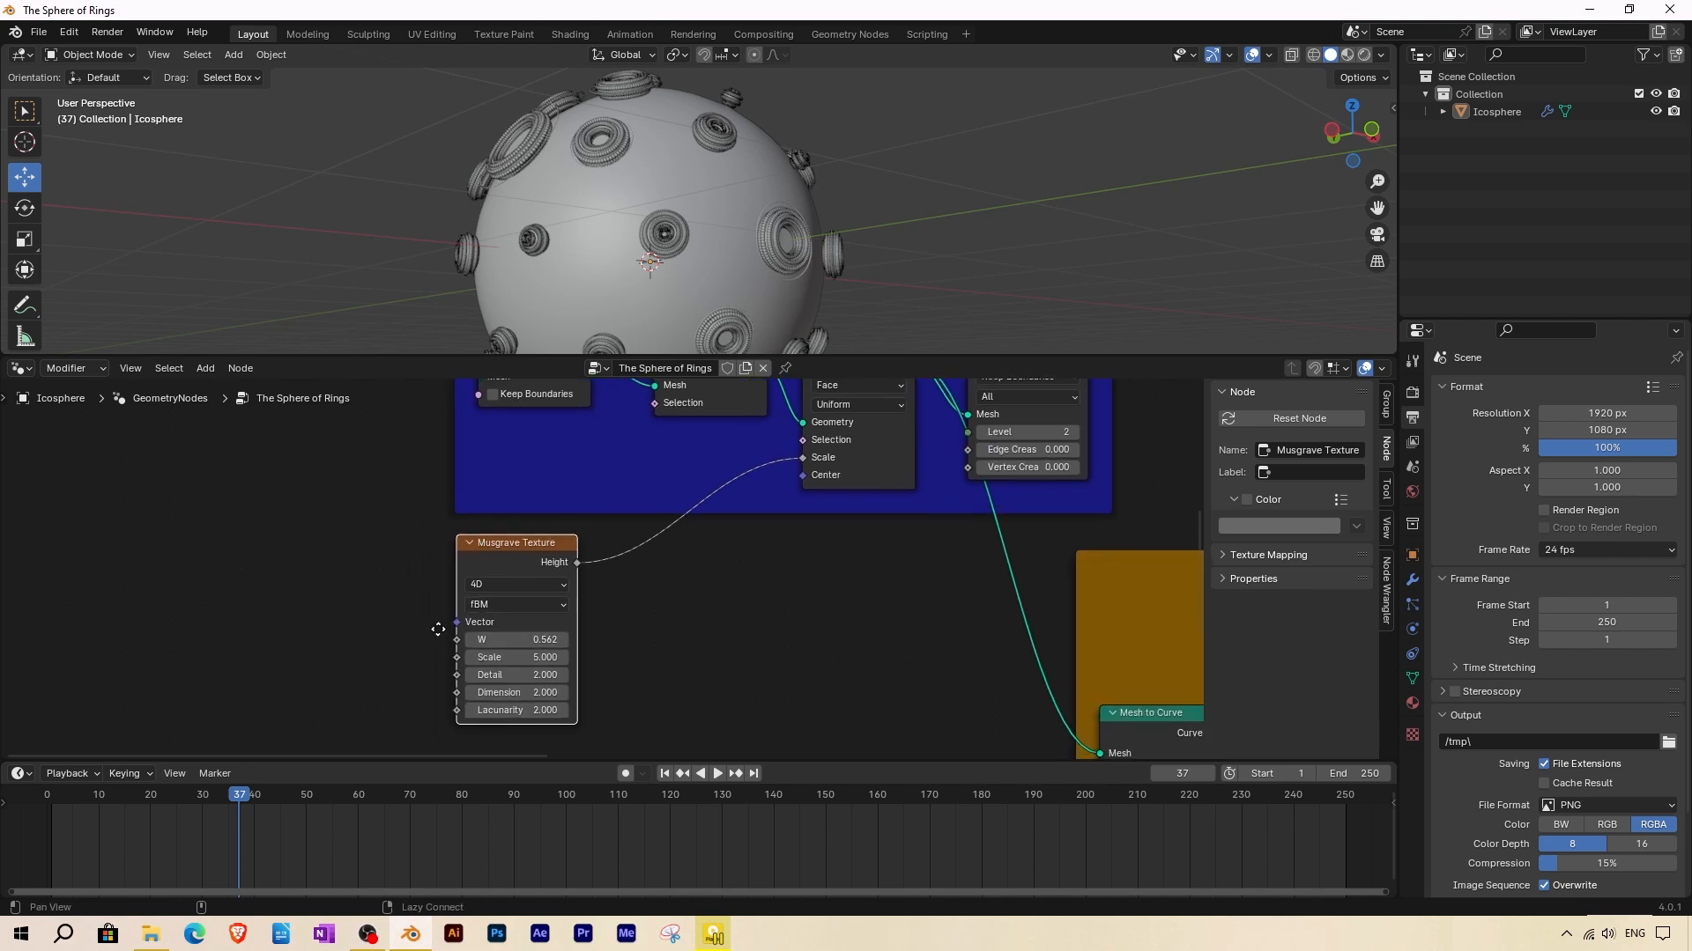
{"action": "left_click", "coordinate": [205, 369]}
{"action": "mouse_move", "coordinate": [256, 406]}
{"action": "mouse_move", "coordinate": [347, 440]}
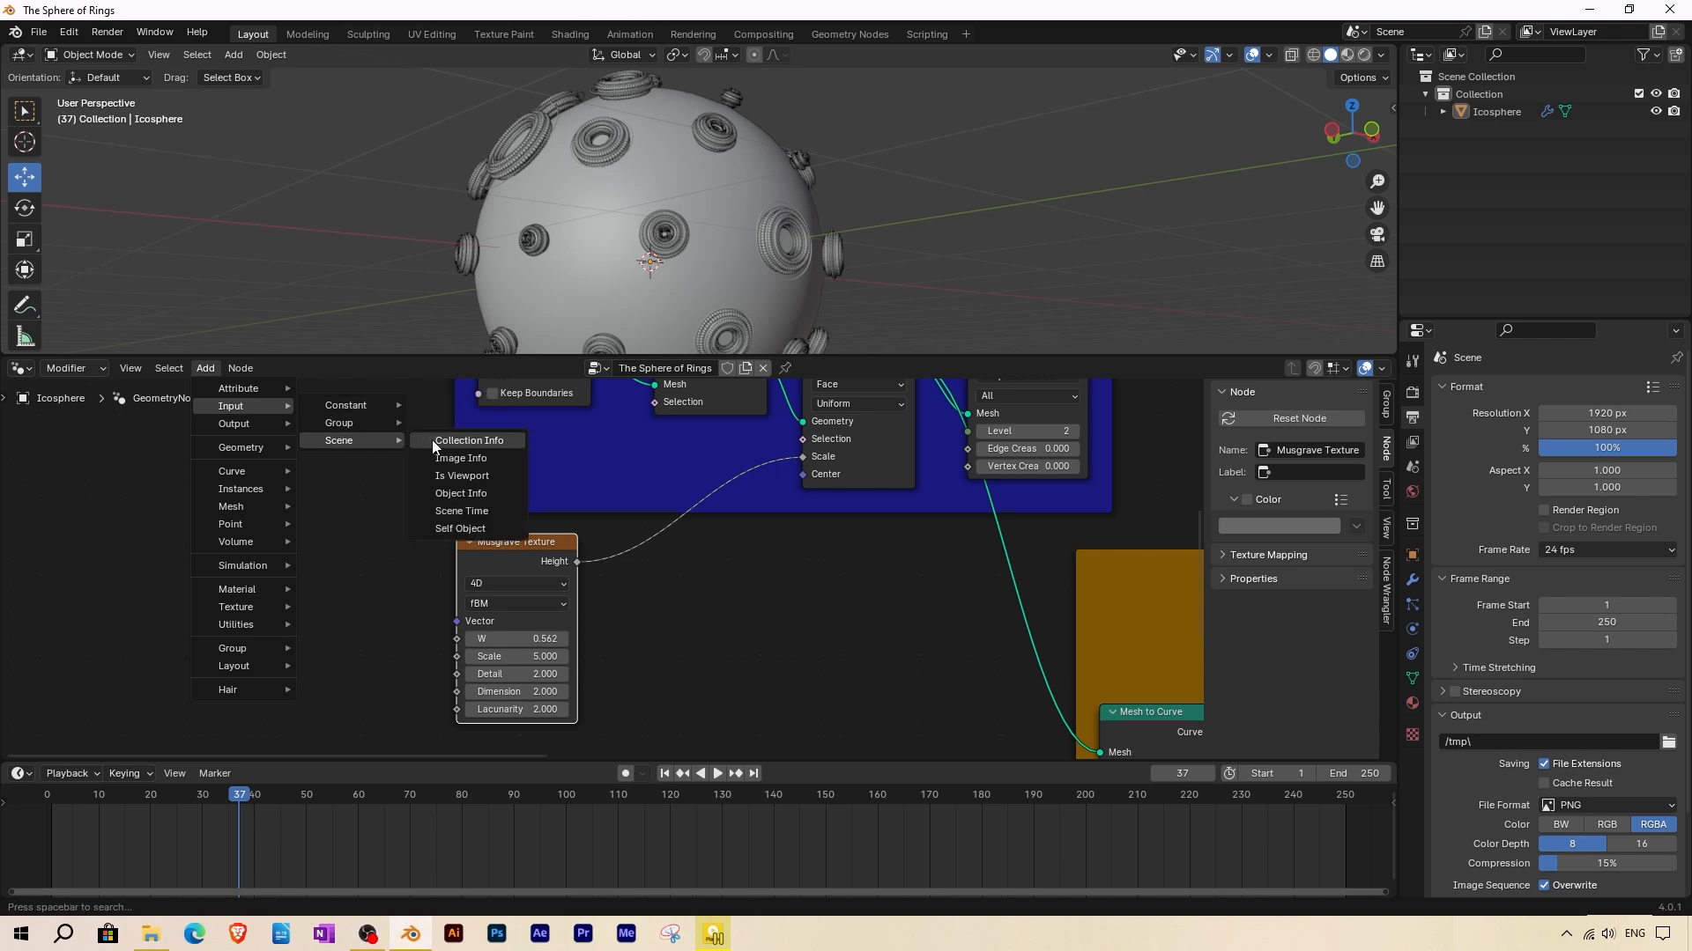
{"action": "left_click", "coordinate": [461, 511]}
{"action": "left_click", "coordinate": [291, 614]}
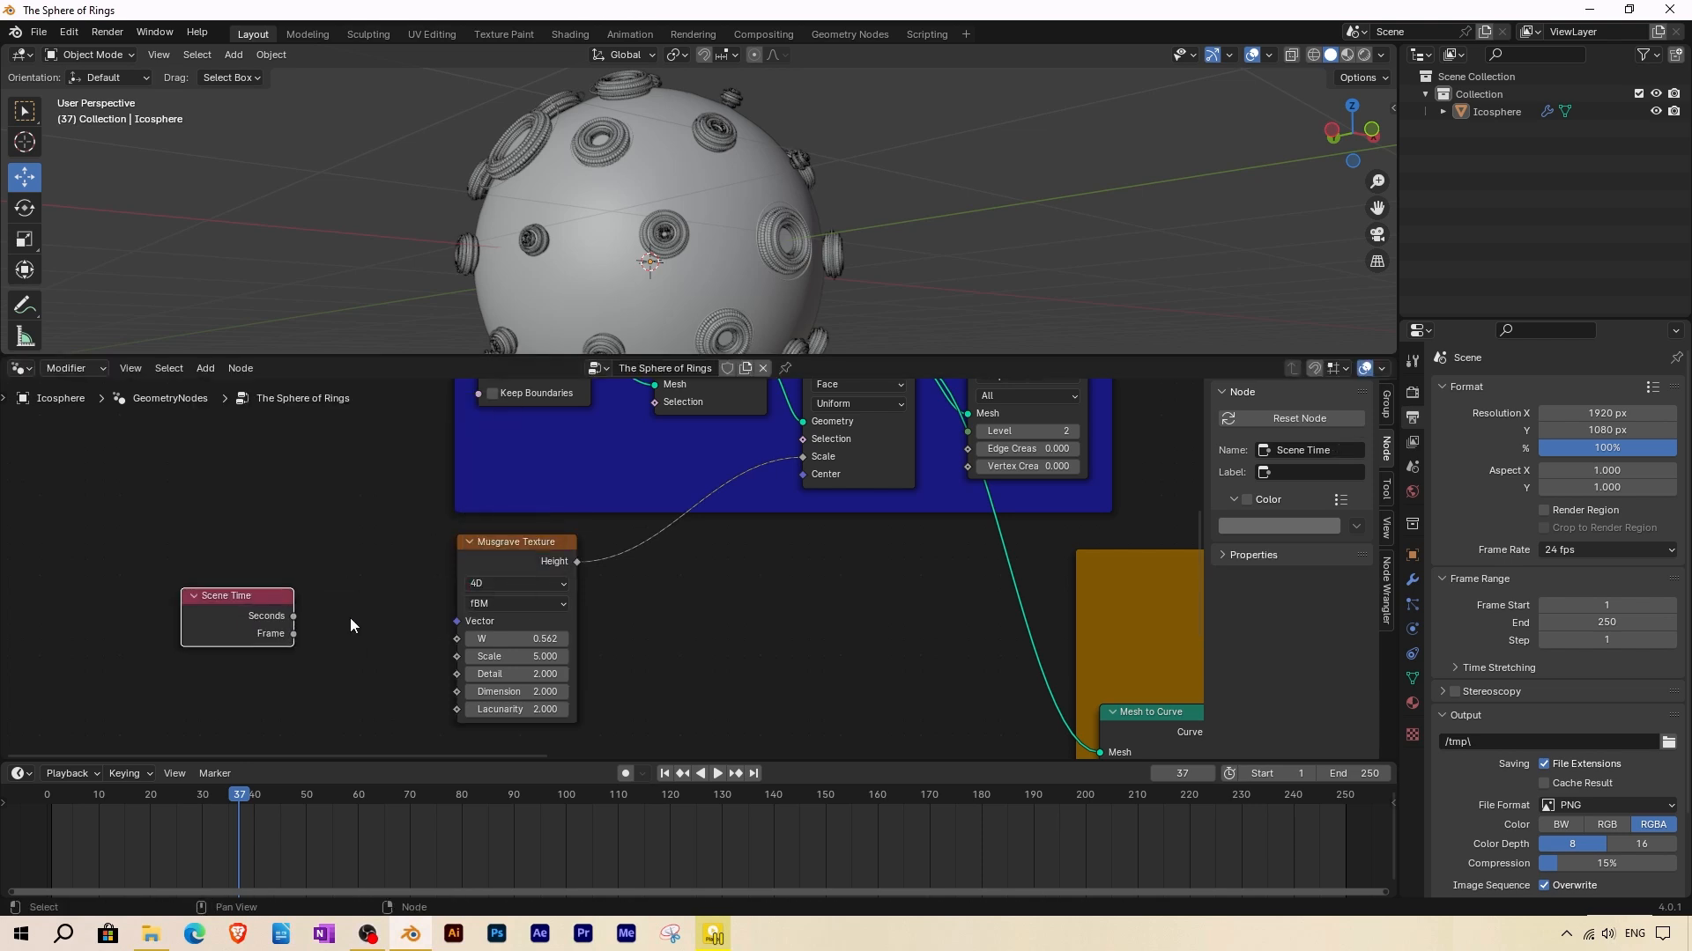
{"action": "scroll", "coordinate": [287, 617], "scroll_direction": "up", "scroll_amount": 1}
{"action": "left_click_drag", "start_coordinate": [243, 645], "coordinate": [445, 659]}
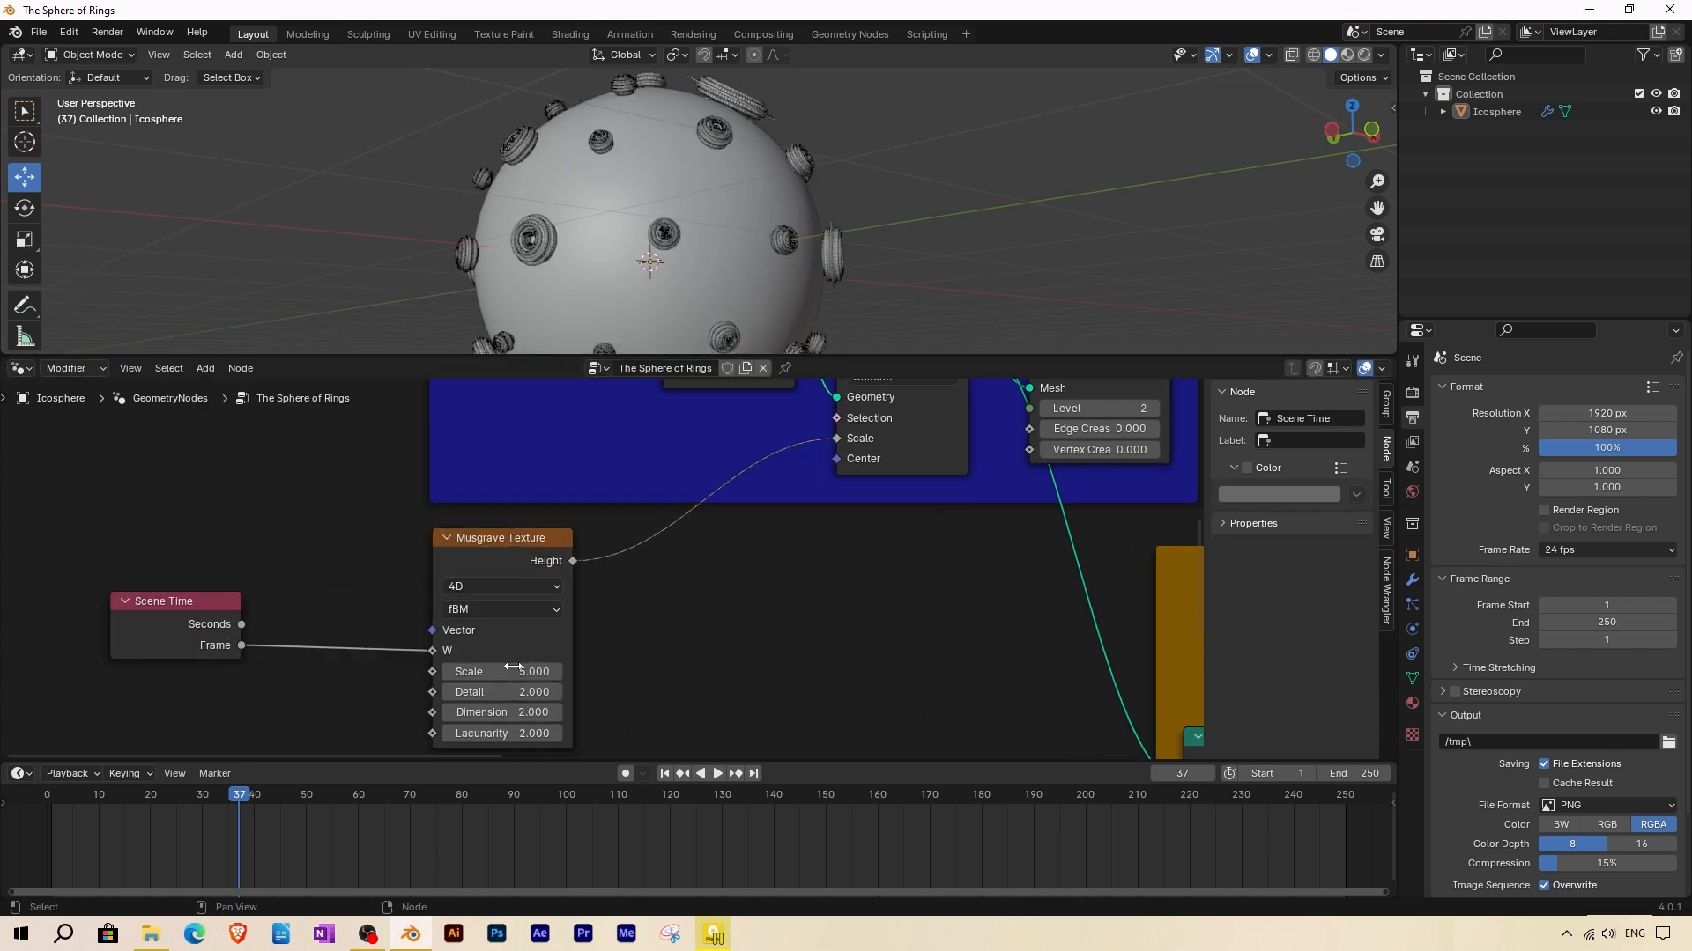
{"action": "left_click_drag", "start_coordinate": [256, 796], "coordinate": [53, 811]}
{"action": "key", "text": "space"}
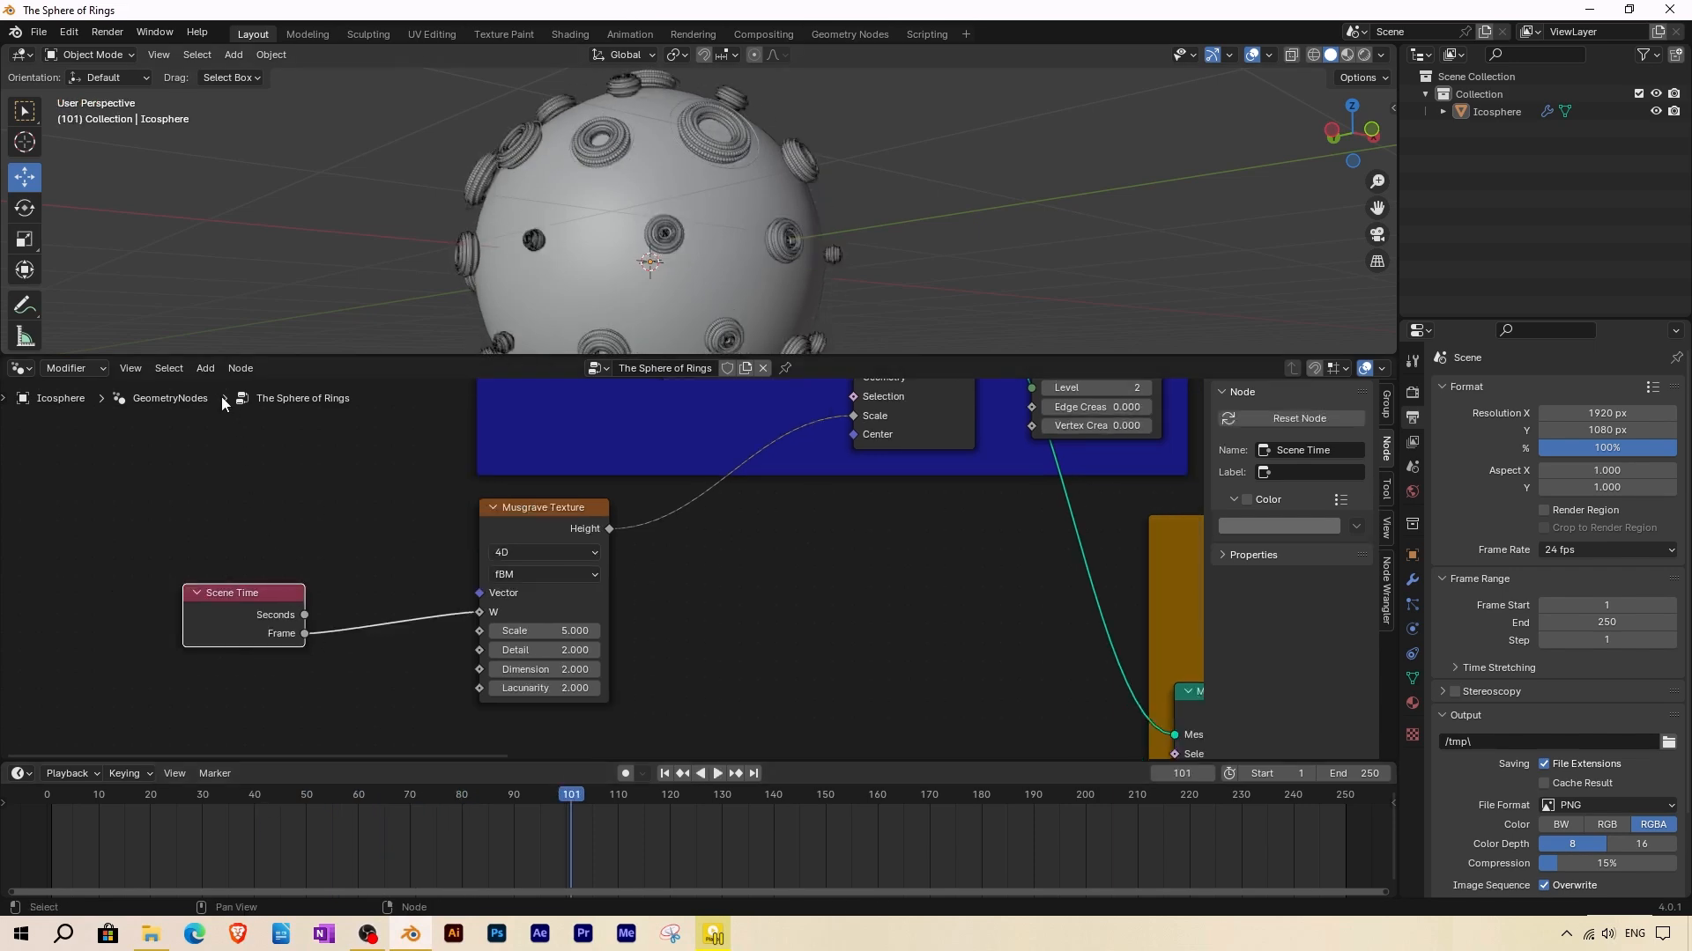
Insert a Math node between Scene Time's Frame and the Musgrave Texture's W, set to Multiply by 0.01.
{"action": "left_click", "coordinate": [206, 369]}
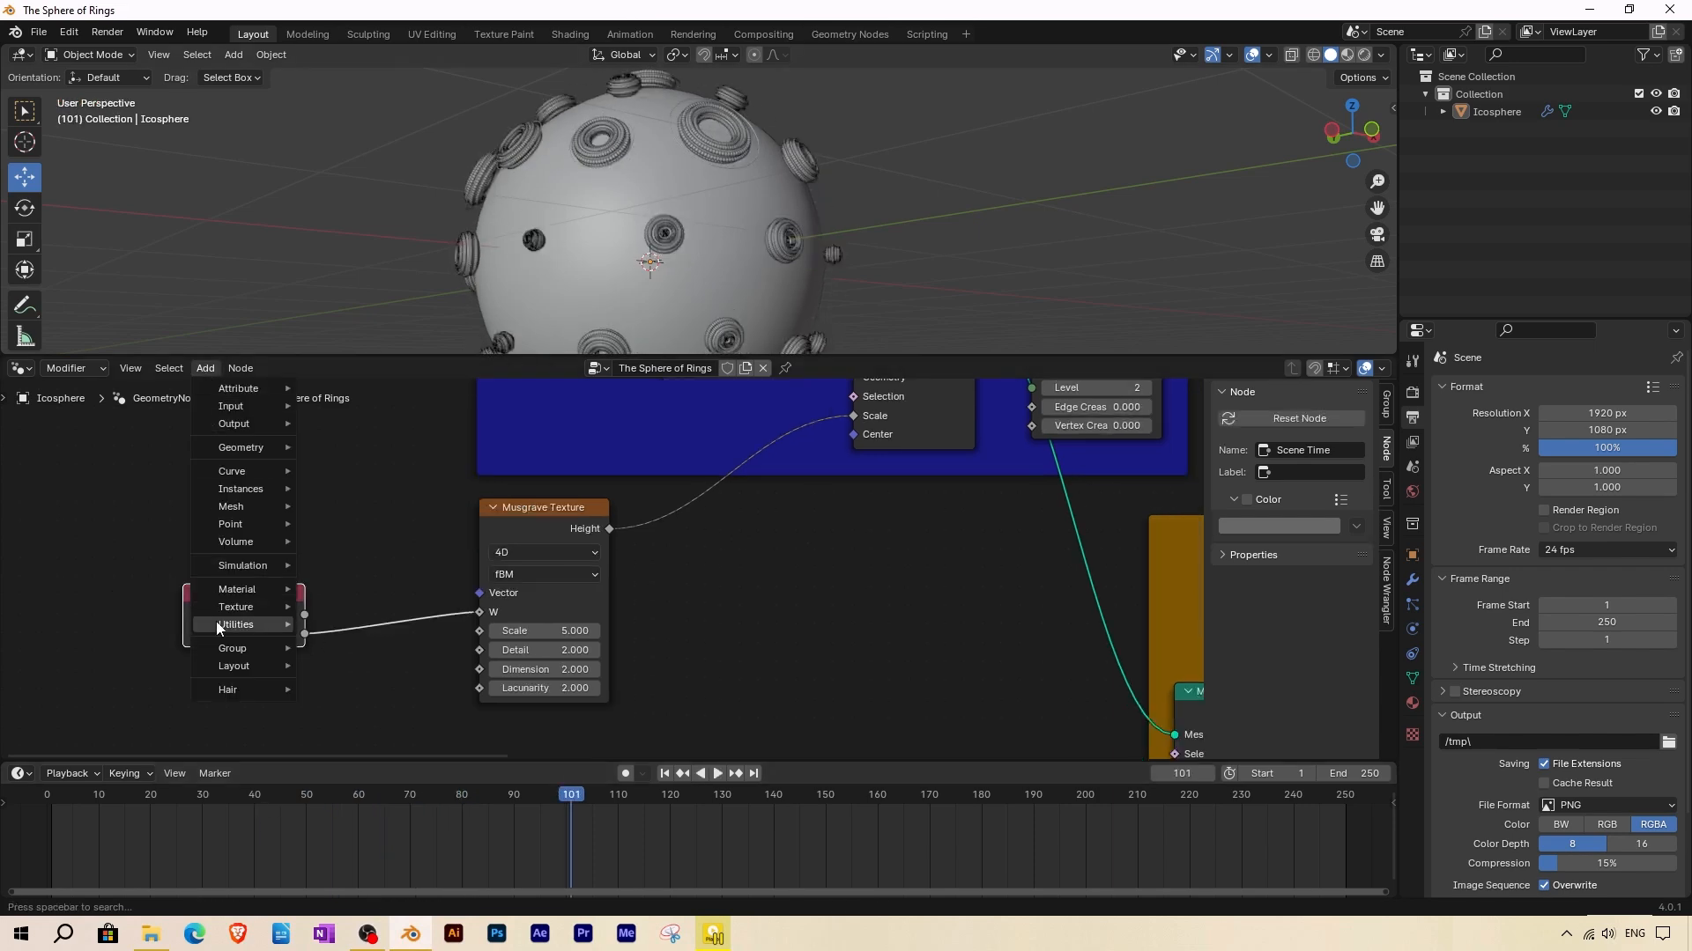
{"action": "mouse_move", "coordinate": [236, 624]}
{"action": "mouse_move", "coordinate": [348, 701]}
{"action": "left_click", "coordinate": [468, 805]}
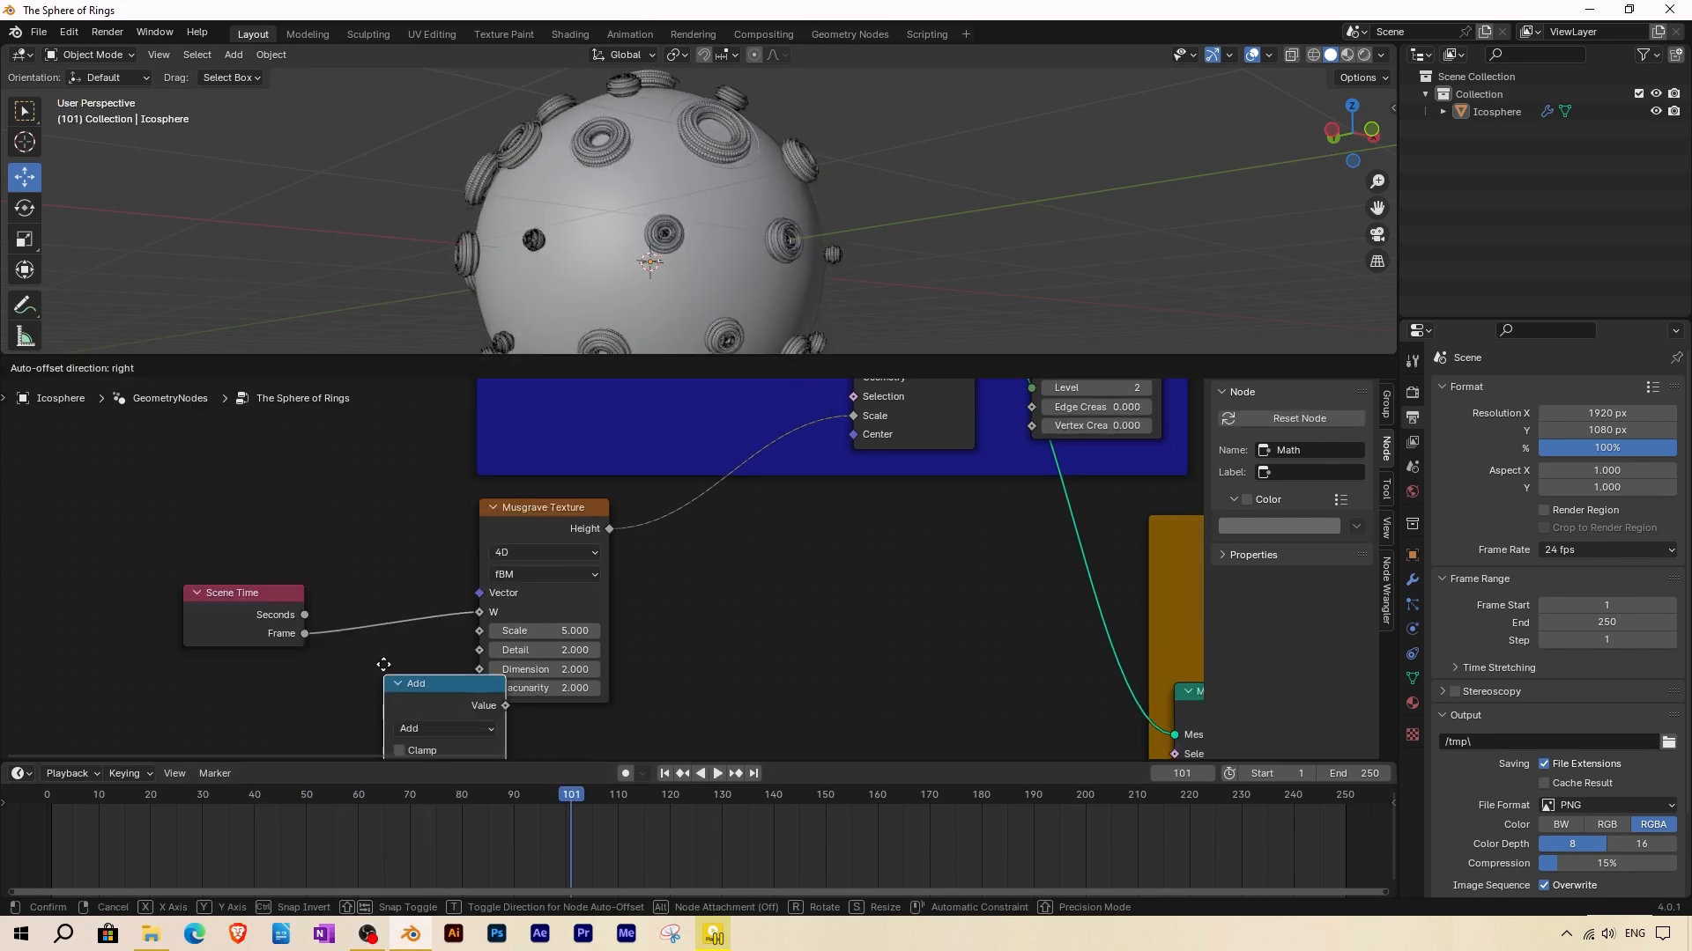
{"action": "left_click", "coordinate": [341, 577]}
{"action": "scroll", "coordinate": [414, 581], "scroll_direction": "up", "scroll_amount": 2}
{"action": "left_click", "coordinate": [452, 567]}
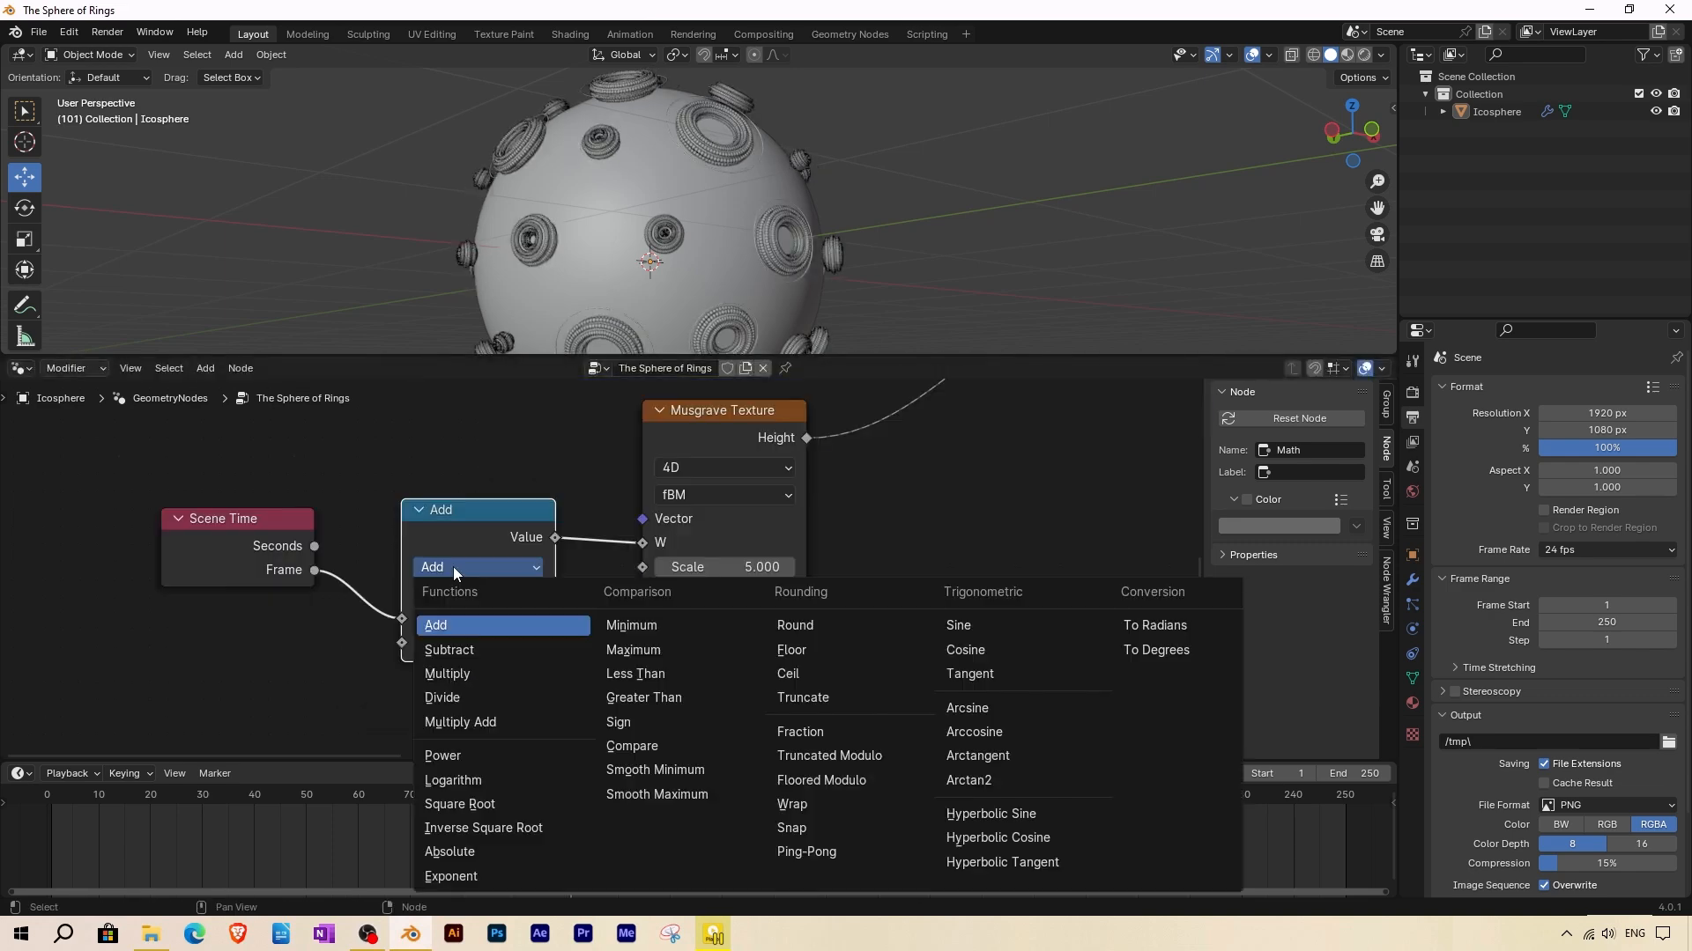
{"action": "left_click", "coordinate": [458, 675]}
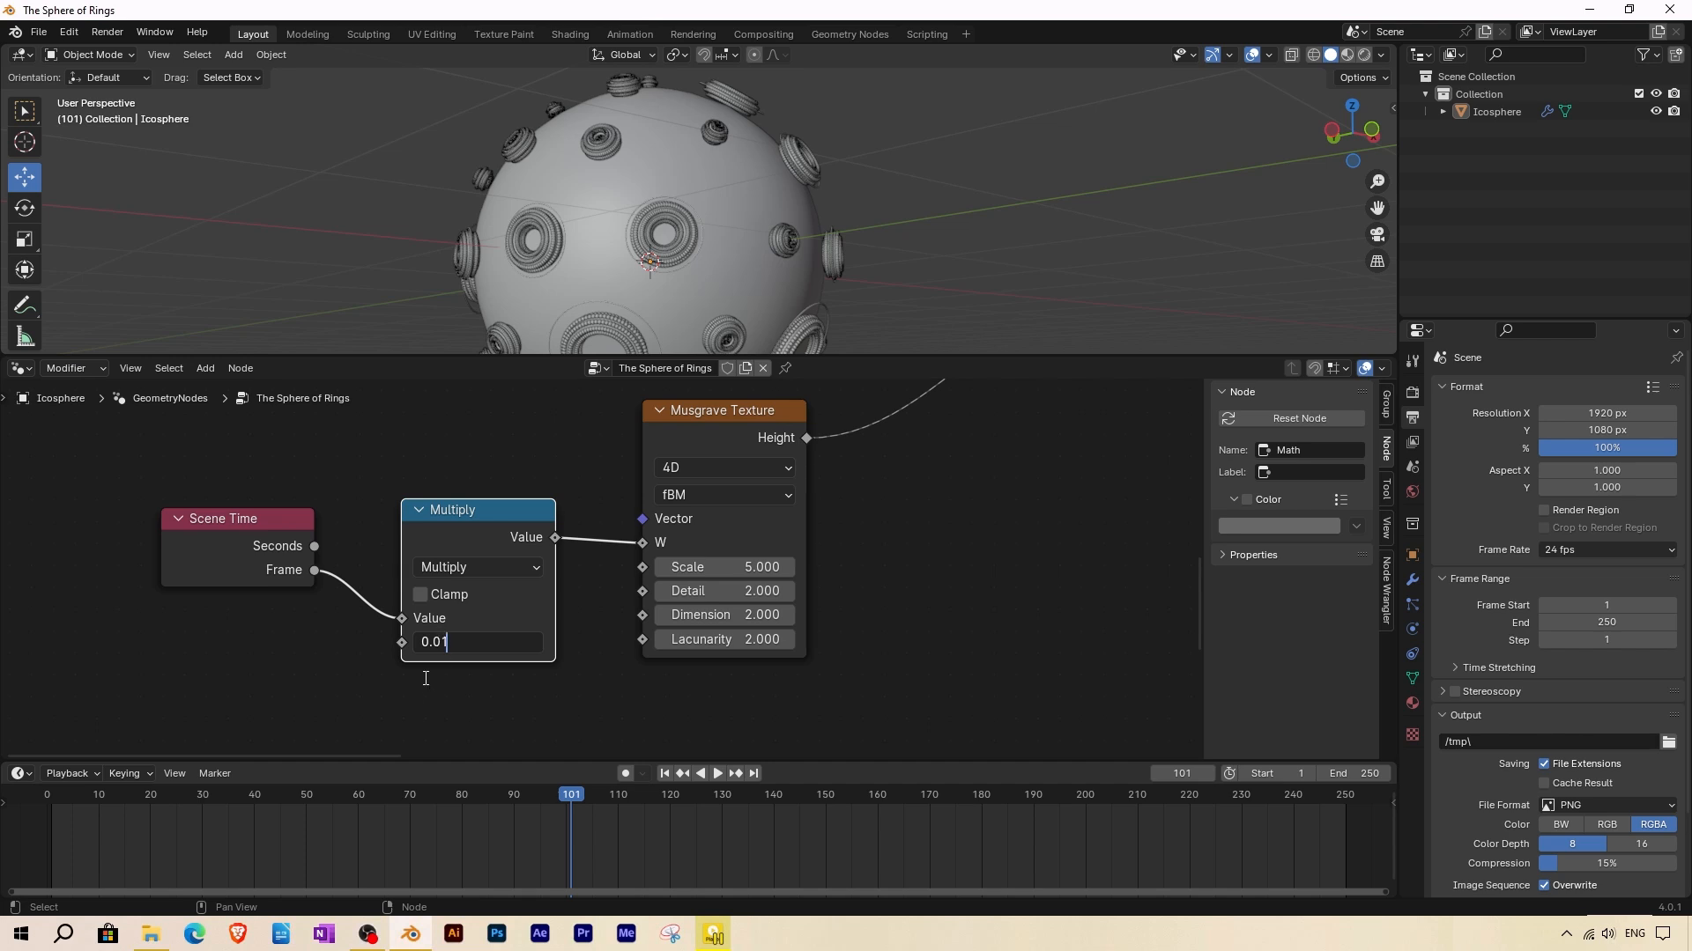
{"action": "key", "text": "Return"}
Play the animation from frame 1 and scrub to frame 169 to check the ring scaling speed.
{"action": "left_click", "coordinate": [663, 775]}
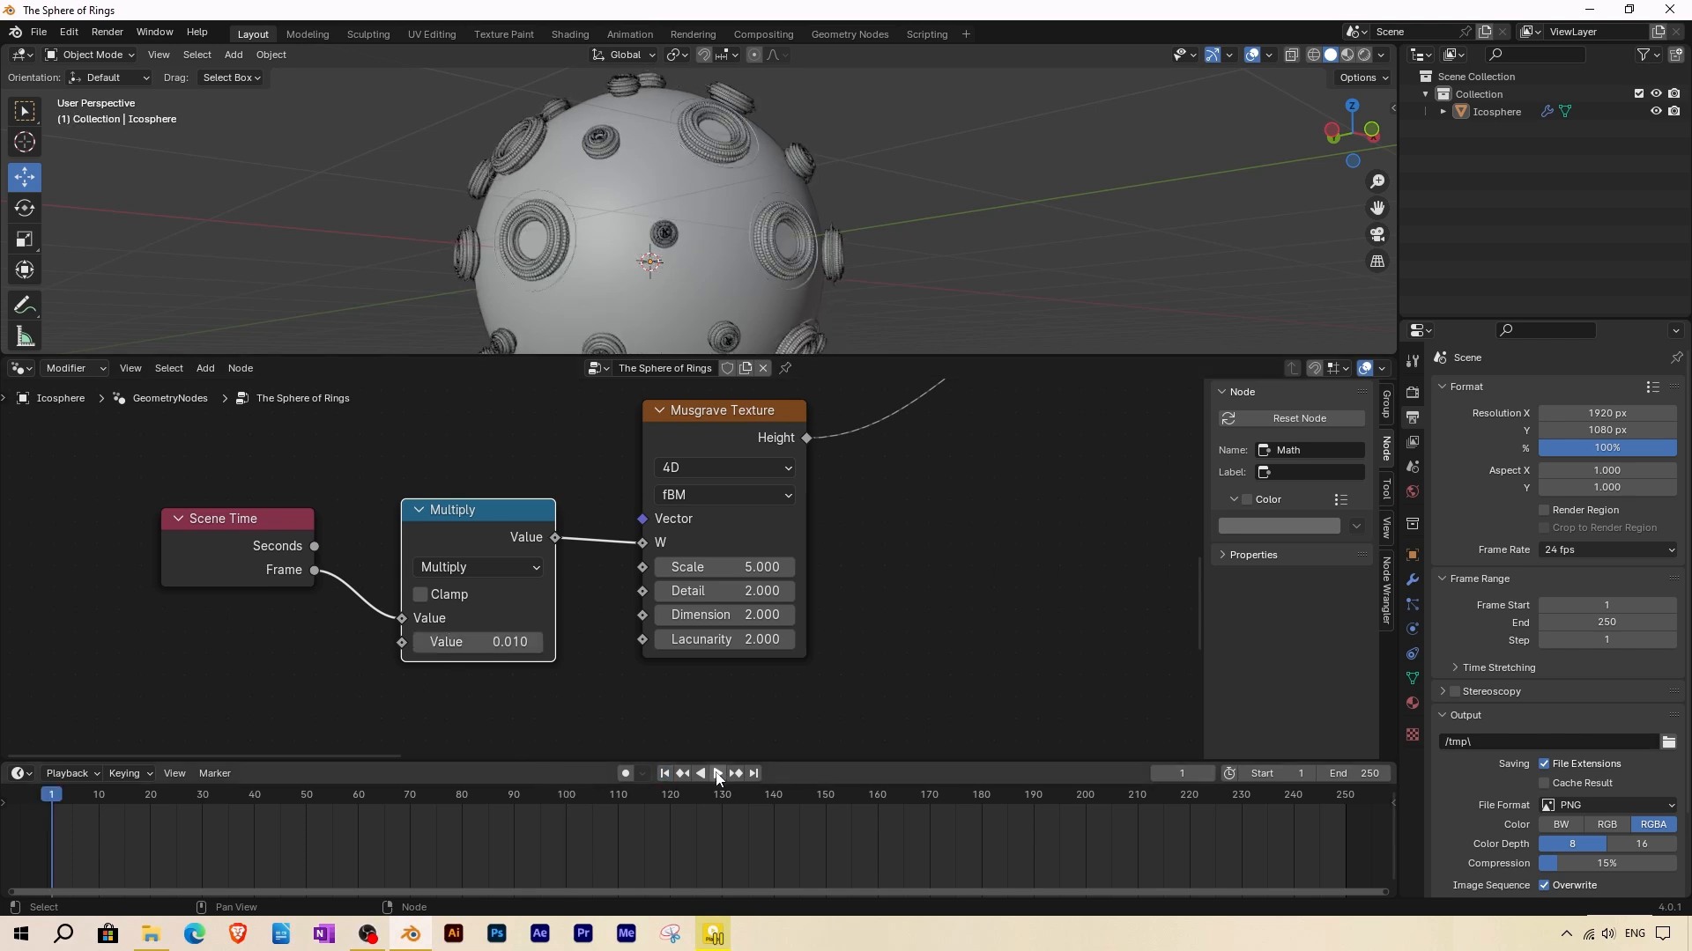
{"action": "left_click", "coordinate": [717, 773]}
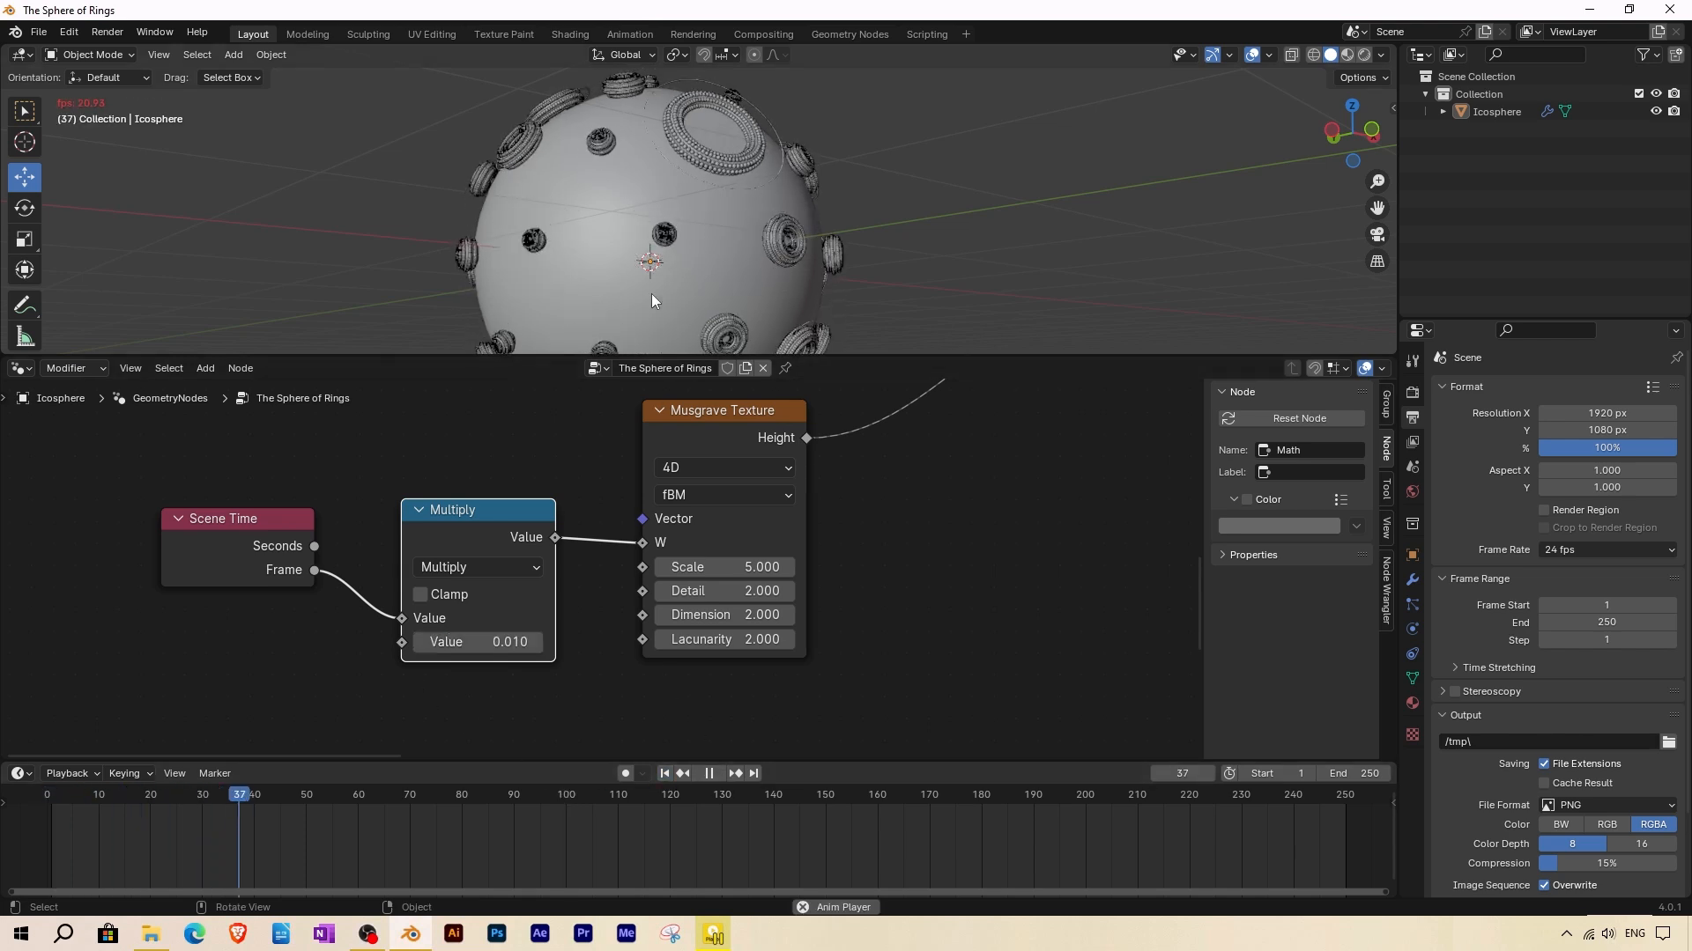
{"action": "middle_click_drag", "start_coordinate": [727, 284], "coordinate": [710, 315]}
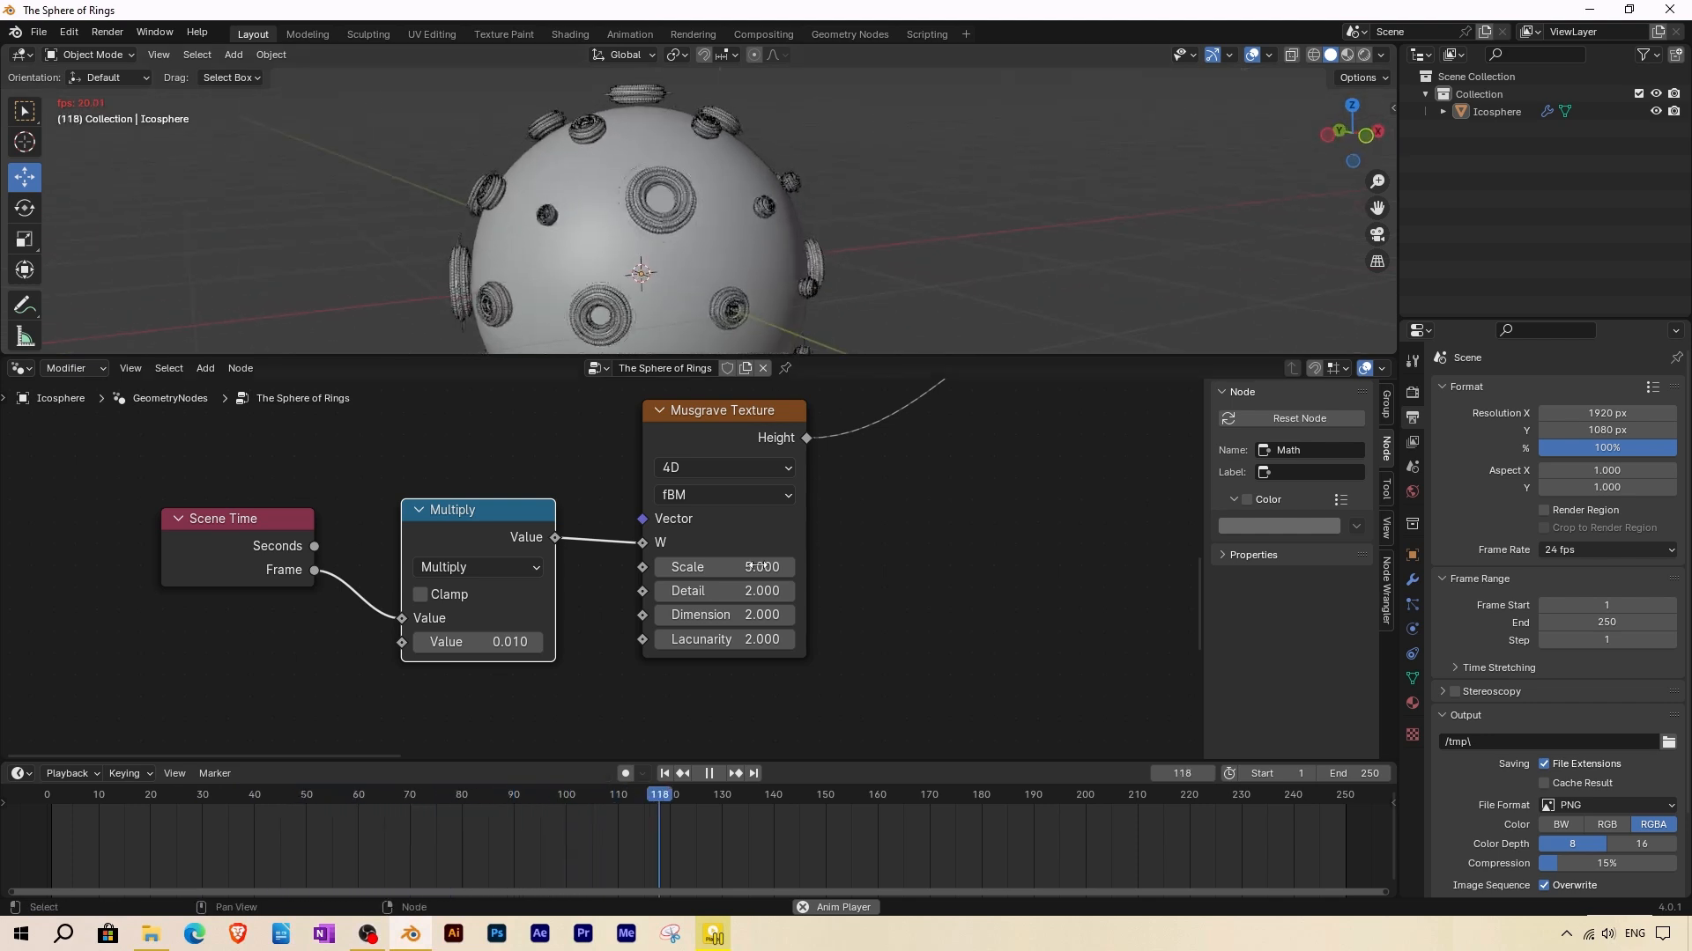
{"action": "key", "text": "space"}
{"action": "scroll", "coordinate": [647, 604], "scroll_direction": "down", "scroll_amount": 2}
{"action": "left_click_drag", "start_coordinate": [737, 588], "coordinate": [511, 698], "text": "alt"}
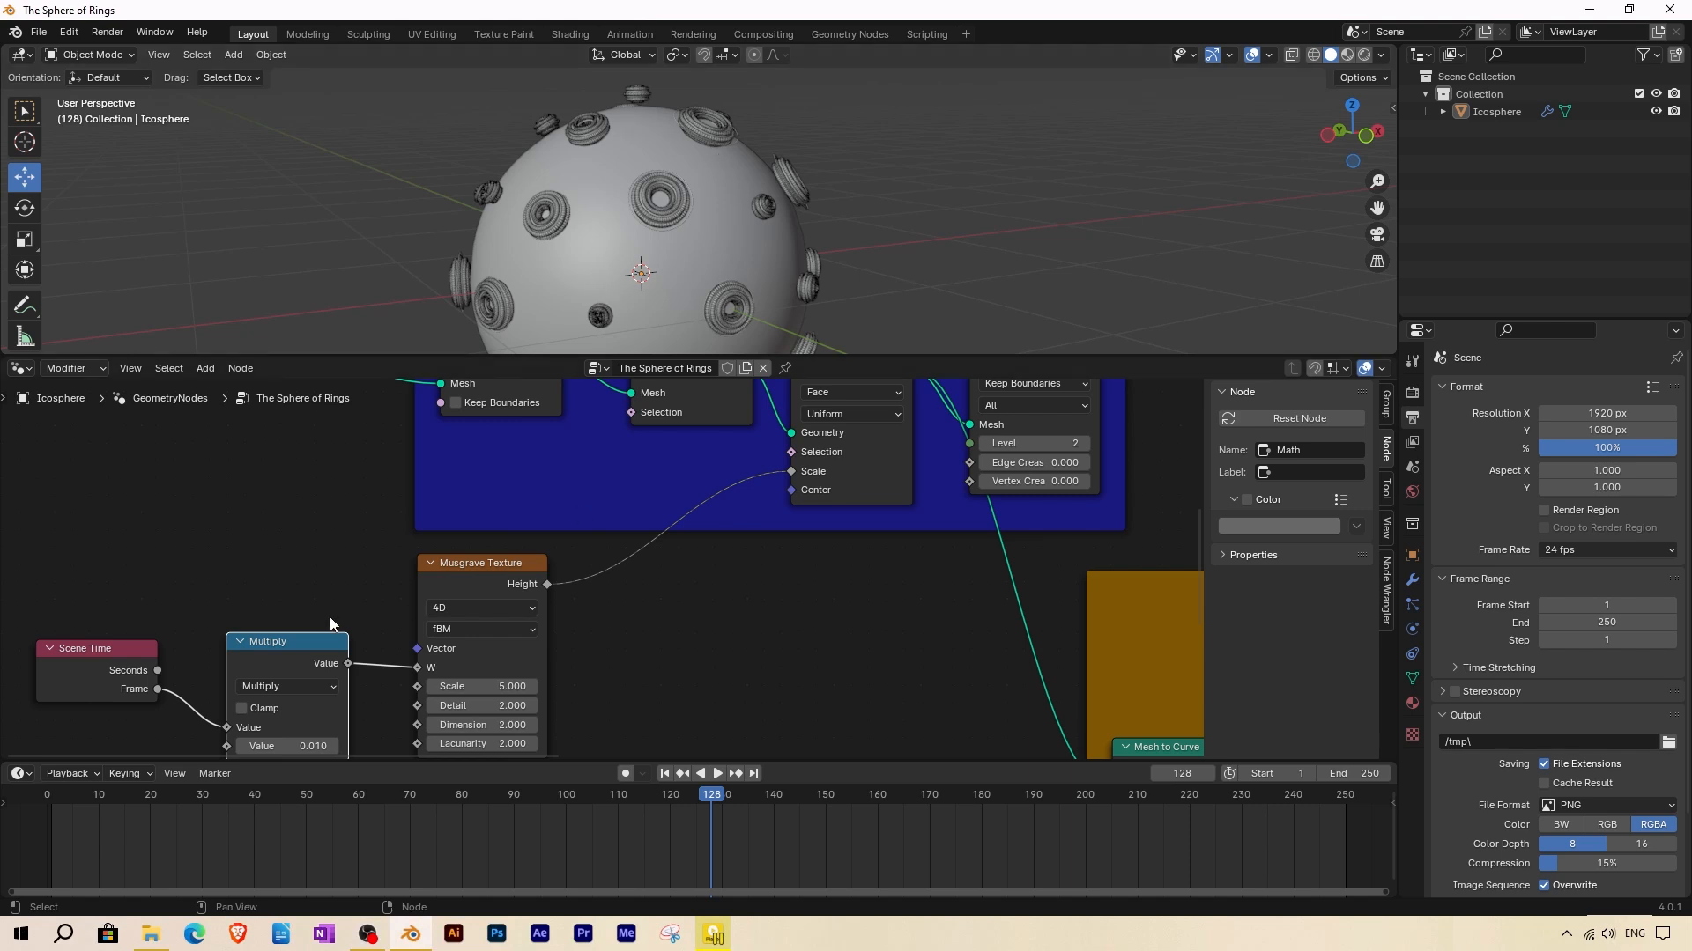
{"action": "middle_click_drag", "start_coordinate": [335, 618], "coordinate": [435, 559]}
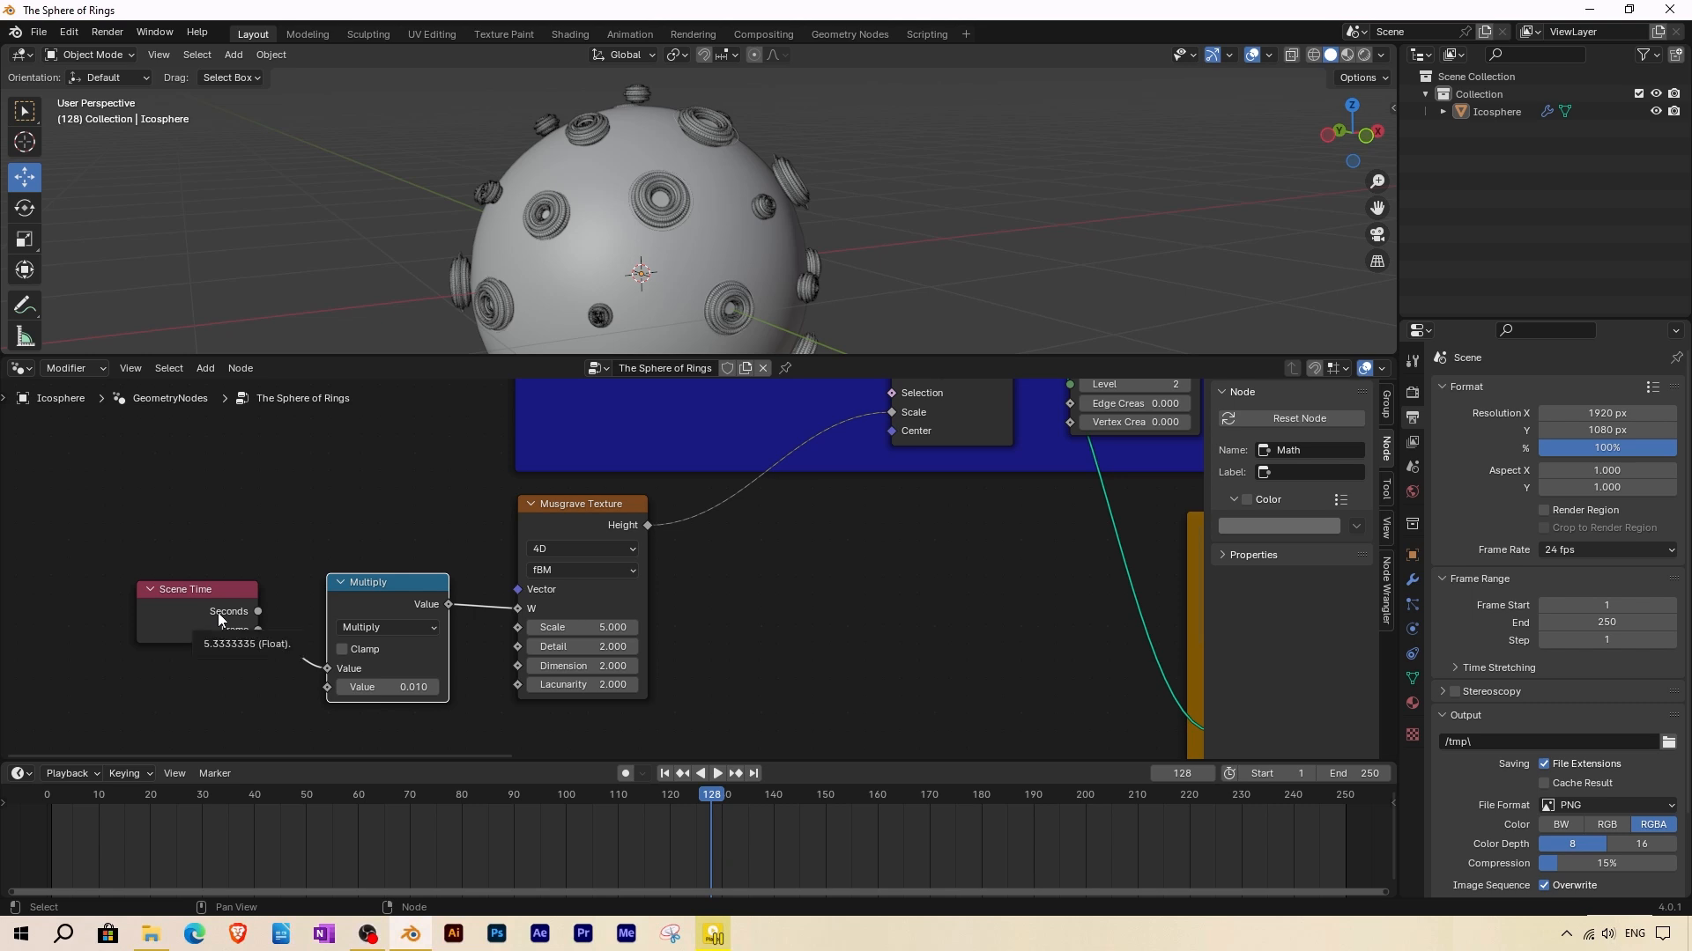
{"action": "left_click_drag", "start_coordinate": [564, 802], "coordinate": [614, 795]}
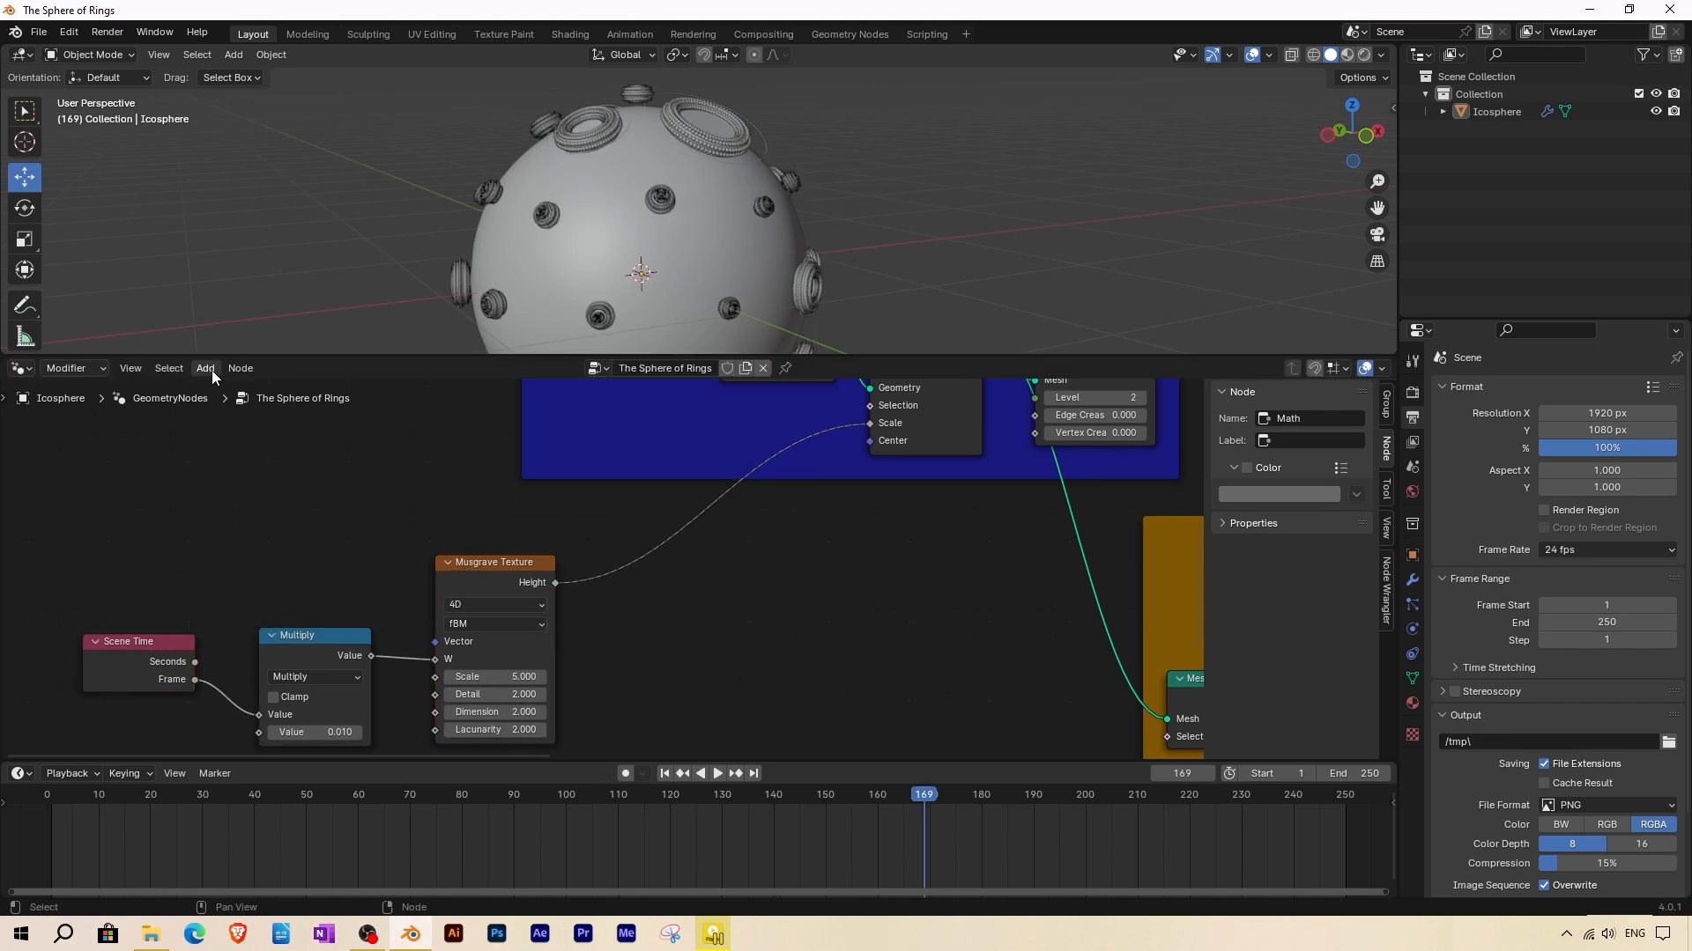
Insert a Map Range node between the Musgrave Texture's Height and the Scale Elements' Scale, with Clamp turned off.
{"action": "left_click", "coordinate": [212, 370]}
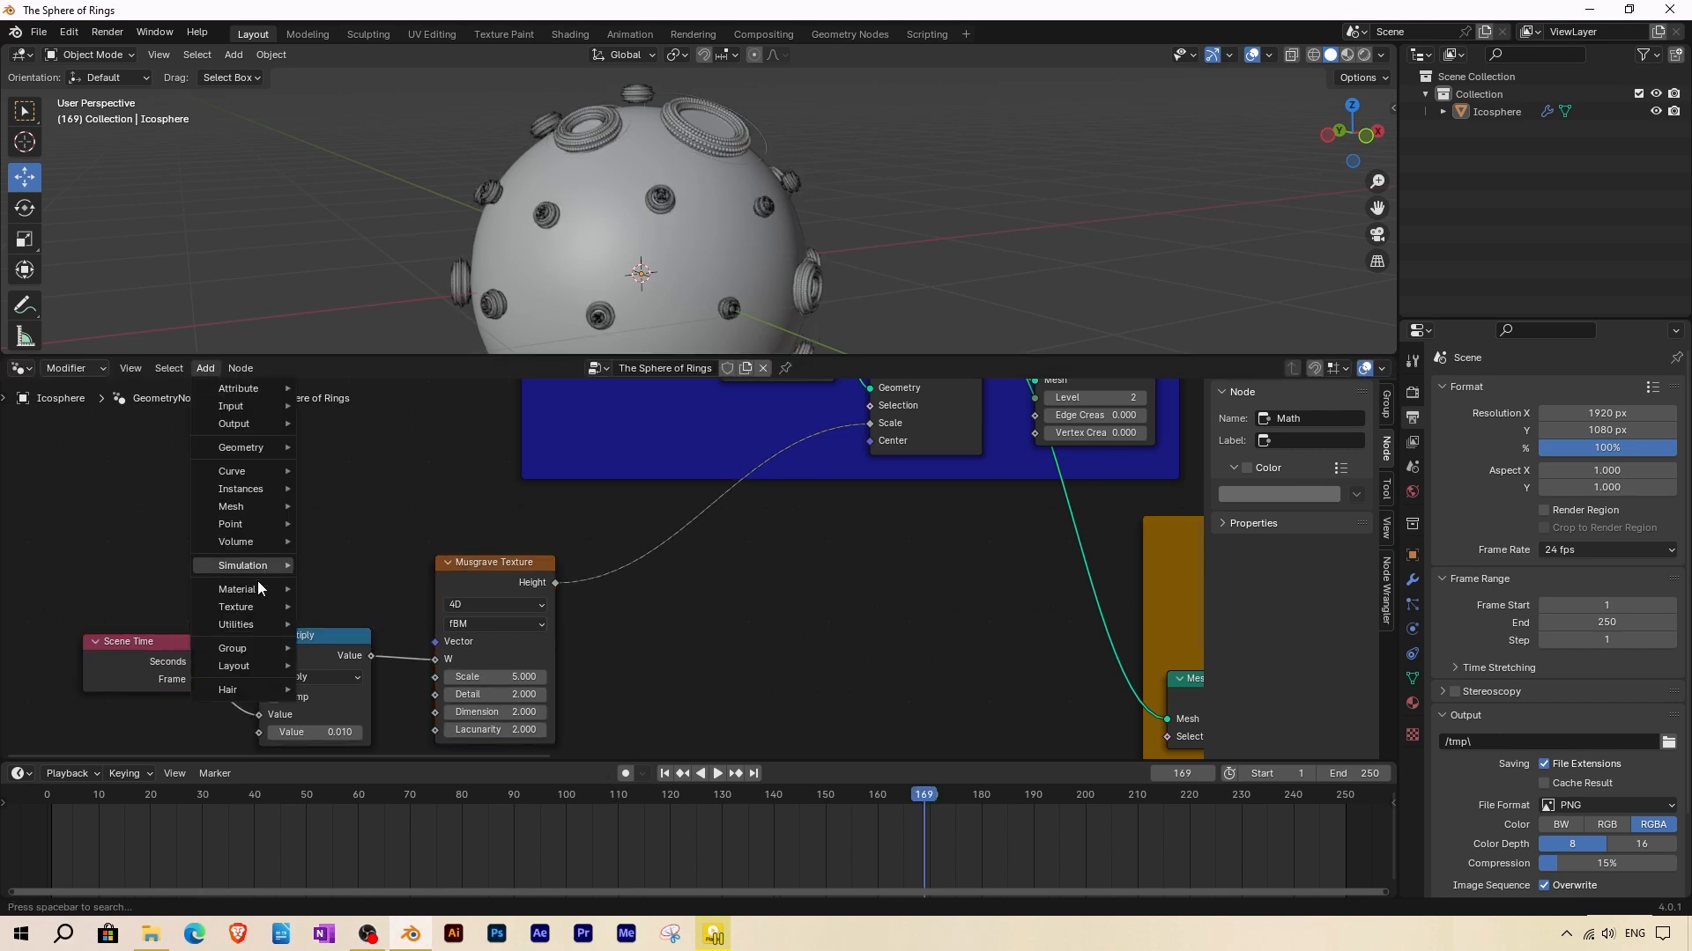
{"action": "mouse_move", "coordinate": [236, 625]}
{"action": "mouse_move", "coordinate": [346, 701]}
{"action": "left_click", "coordinate": [473, 788]}
{"action": "left_click", "coordinate": [637, 506]}
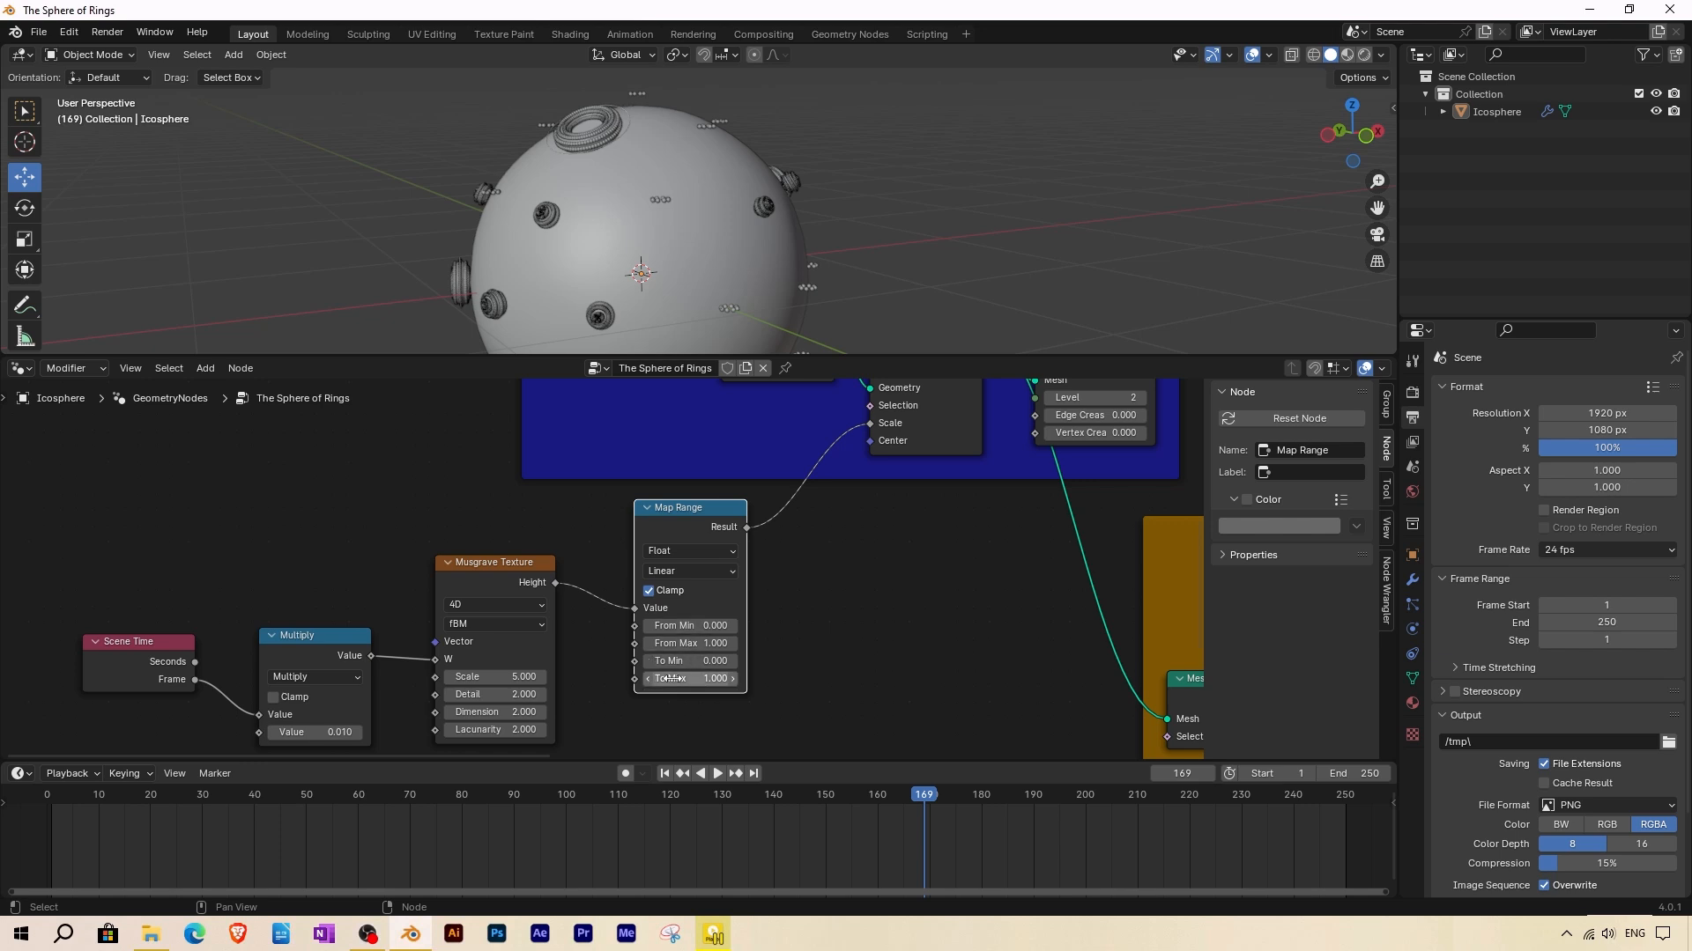
{"action": "middle_click_drag", "start_coordinate": [677, 266], "coordinate": [689, 278]}
{"action": "scroll", "coordinate": [614, 156], "scroll_direction": "up", "scroll_amount": 3}
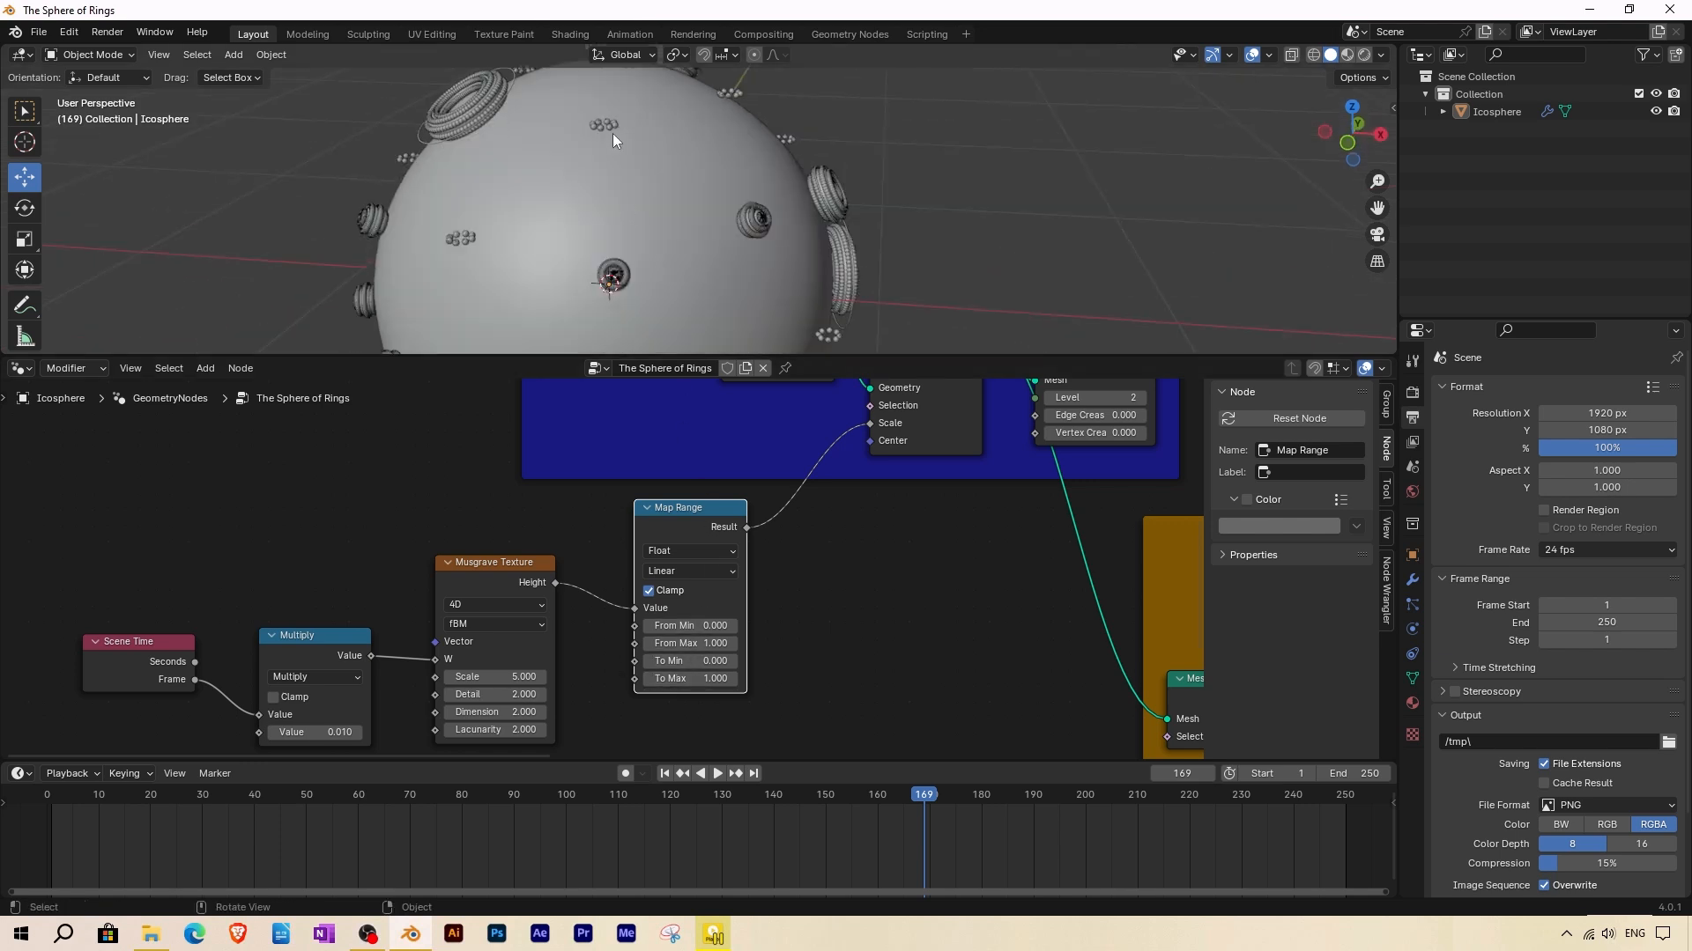
{"action": "left_click", "coordinate": [650, 592]}
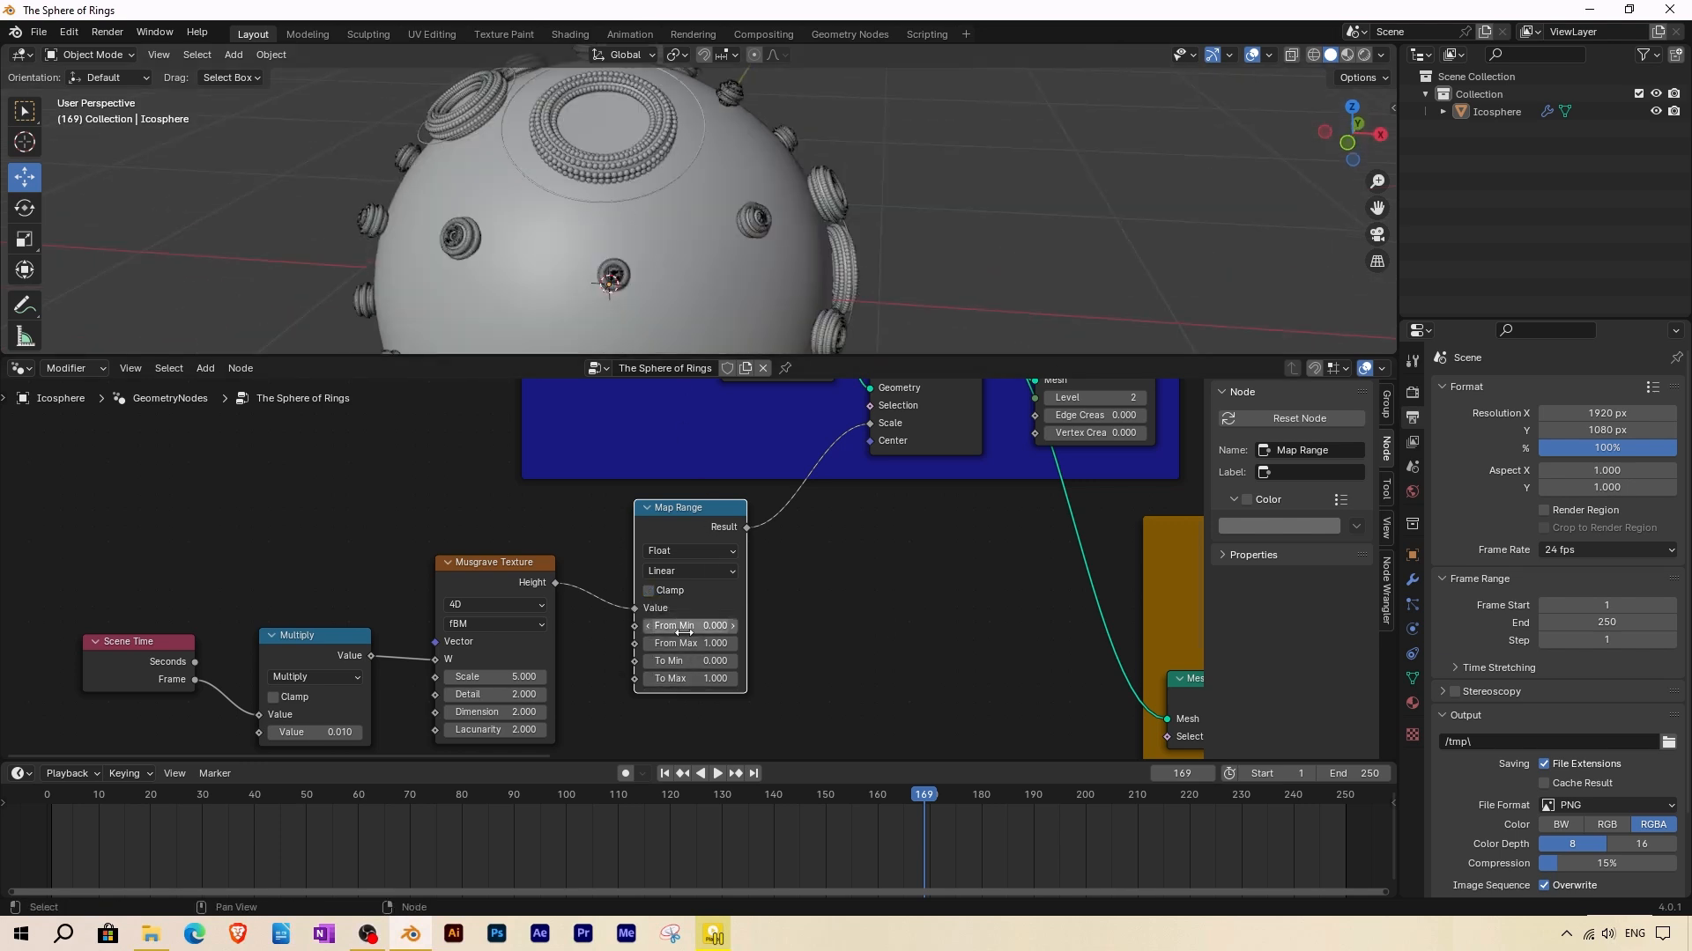
Set the Map Range node's From Min to 0.25 and From Max to 0.9.
{"action": "scroll", "coordinate": [696, 643], "scroll_direction": "up", "scroll_amount": 1}
{"action": "scroll", "coordinate": [732, 659], "scroll_direction": "up", "scroll_amount": 2}
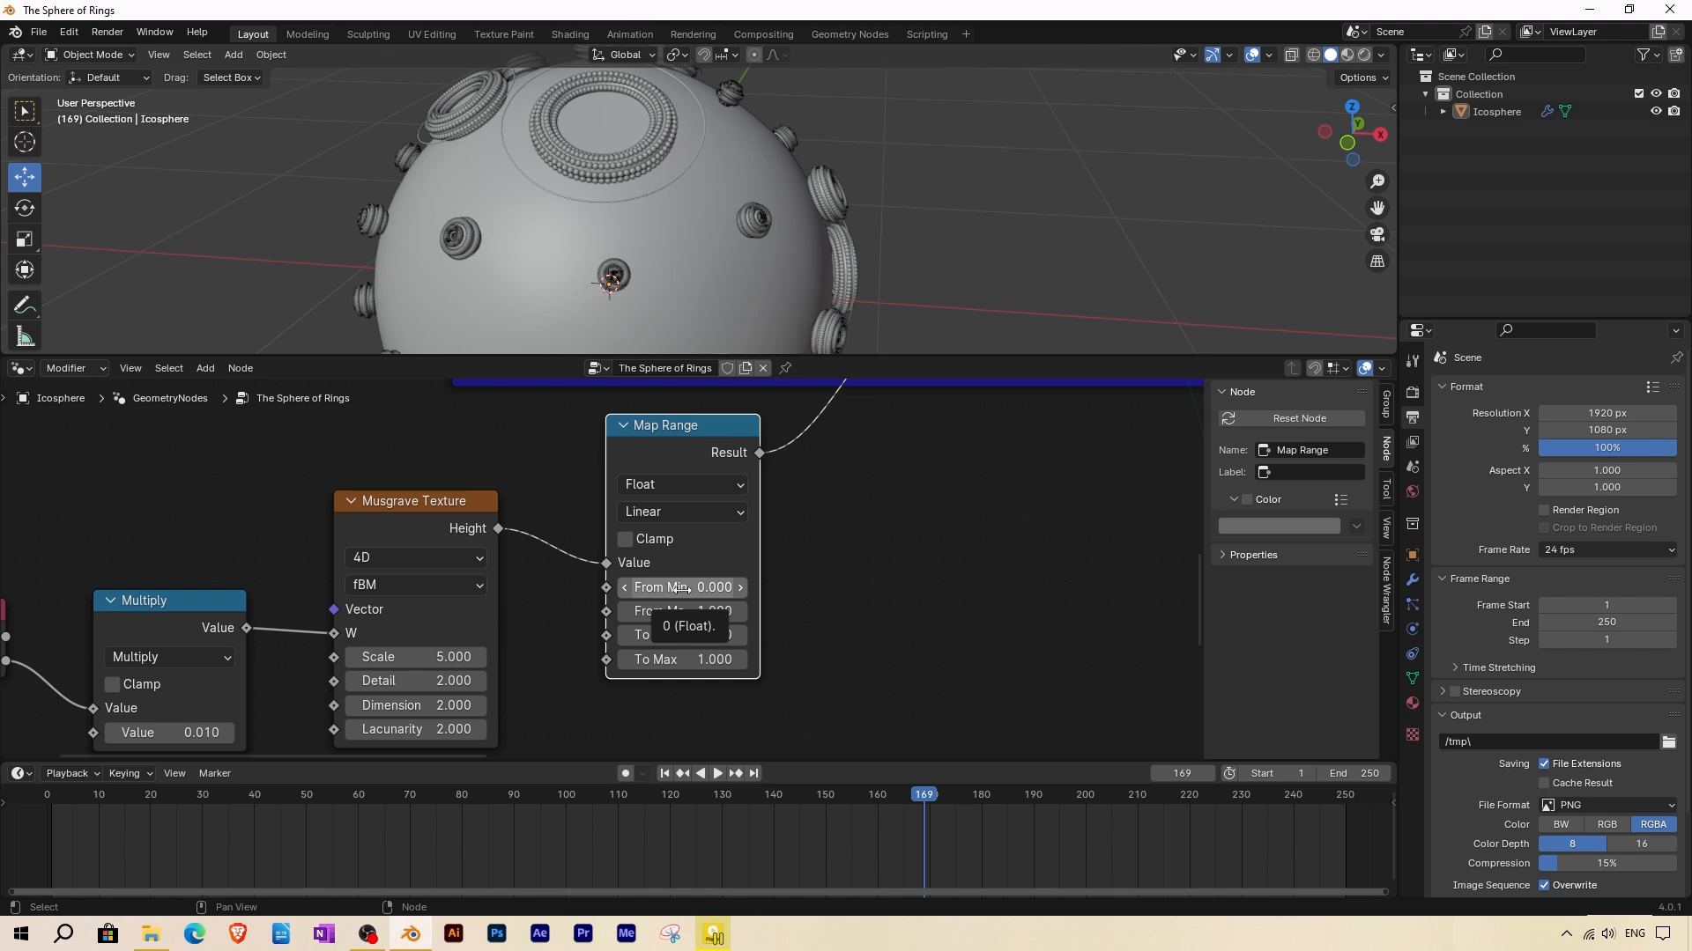
{"action": "mouse_move", "coordinate": [684, 588]}
{"action": "left_mouse_down", "text": "shift"}
{"action": "mouse_move", "coordinate": [773, 588]}
{"action": "mouse_move", "coordinate": [680, 593]}
{"action": "left_mouse_up", "text": "shift"}
{"action": "left_click", "coordinate": [679, 593]}
{"action": "type", "text": "0.25"}
{"action": "key", "text": "Return"}
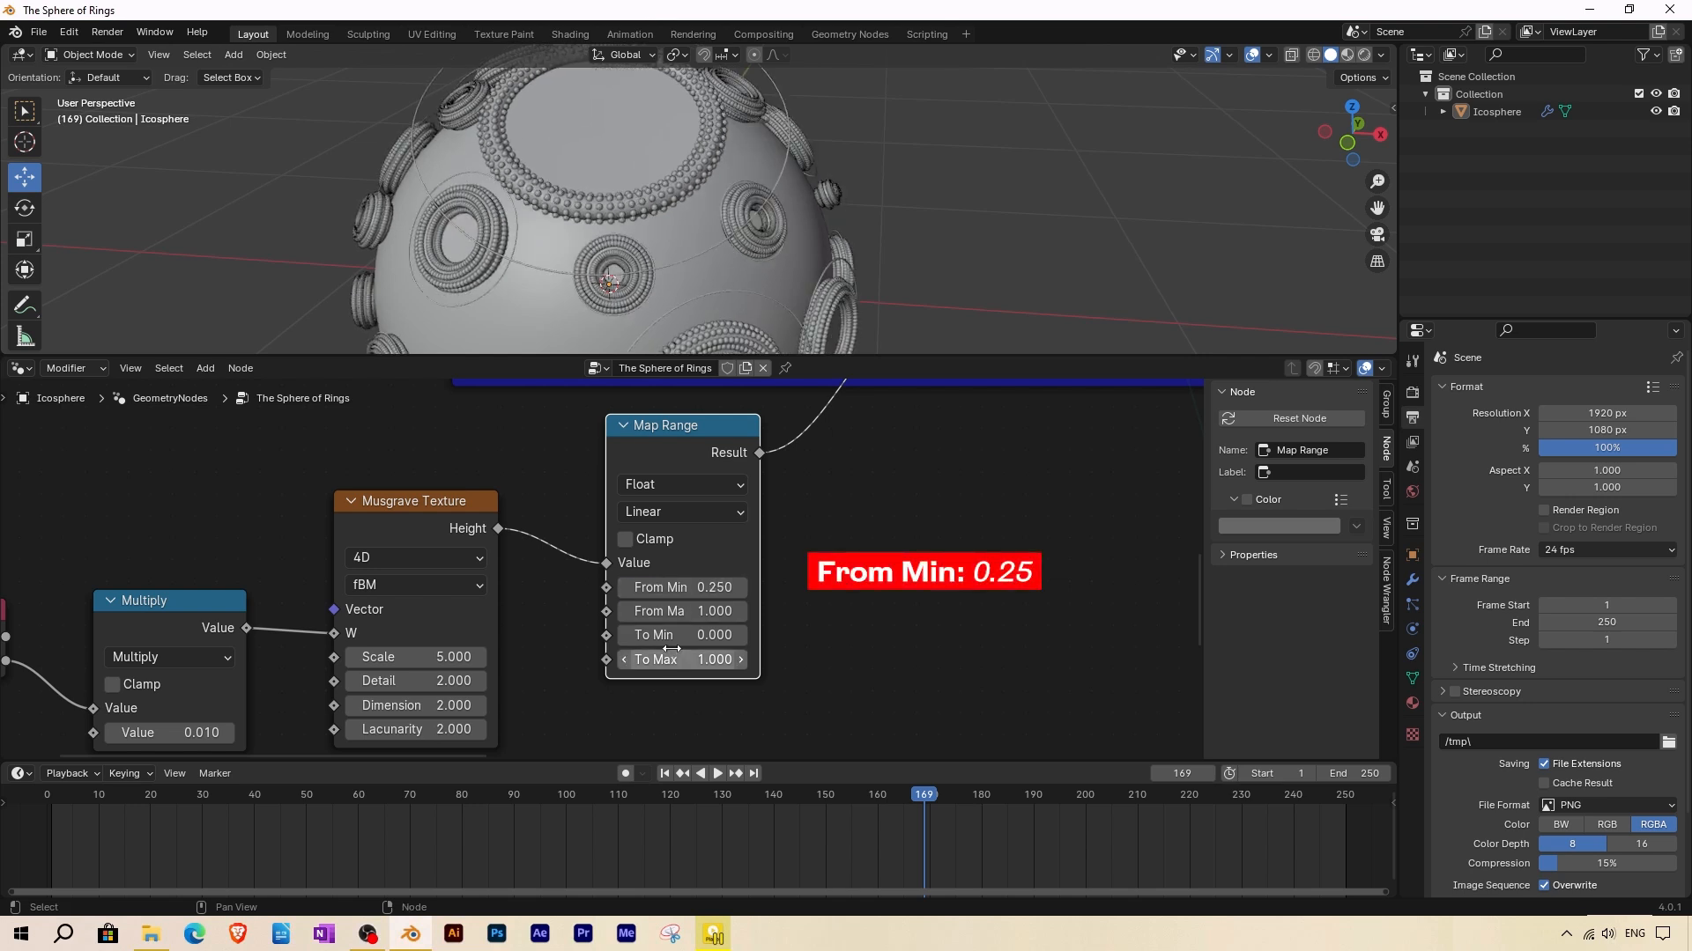
{"action": "left_click_drag", "start_coordinate": [699, 611], "coordinate": [692, 611]}
{"action": "left_click", "coordinate": [692, 612]}
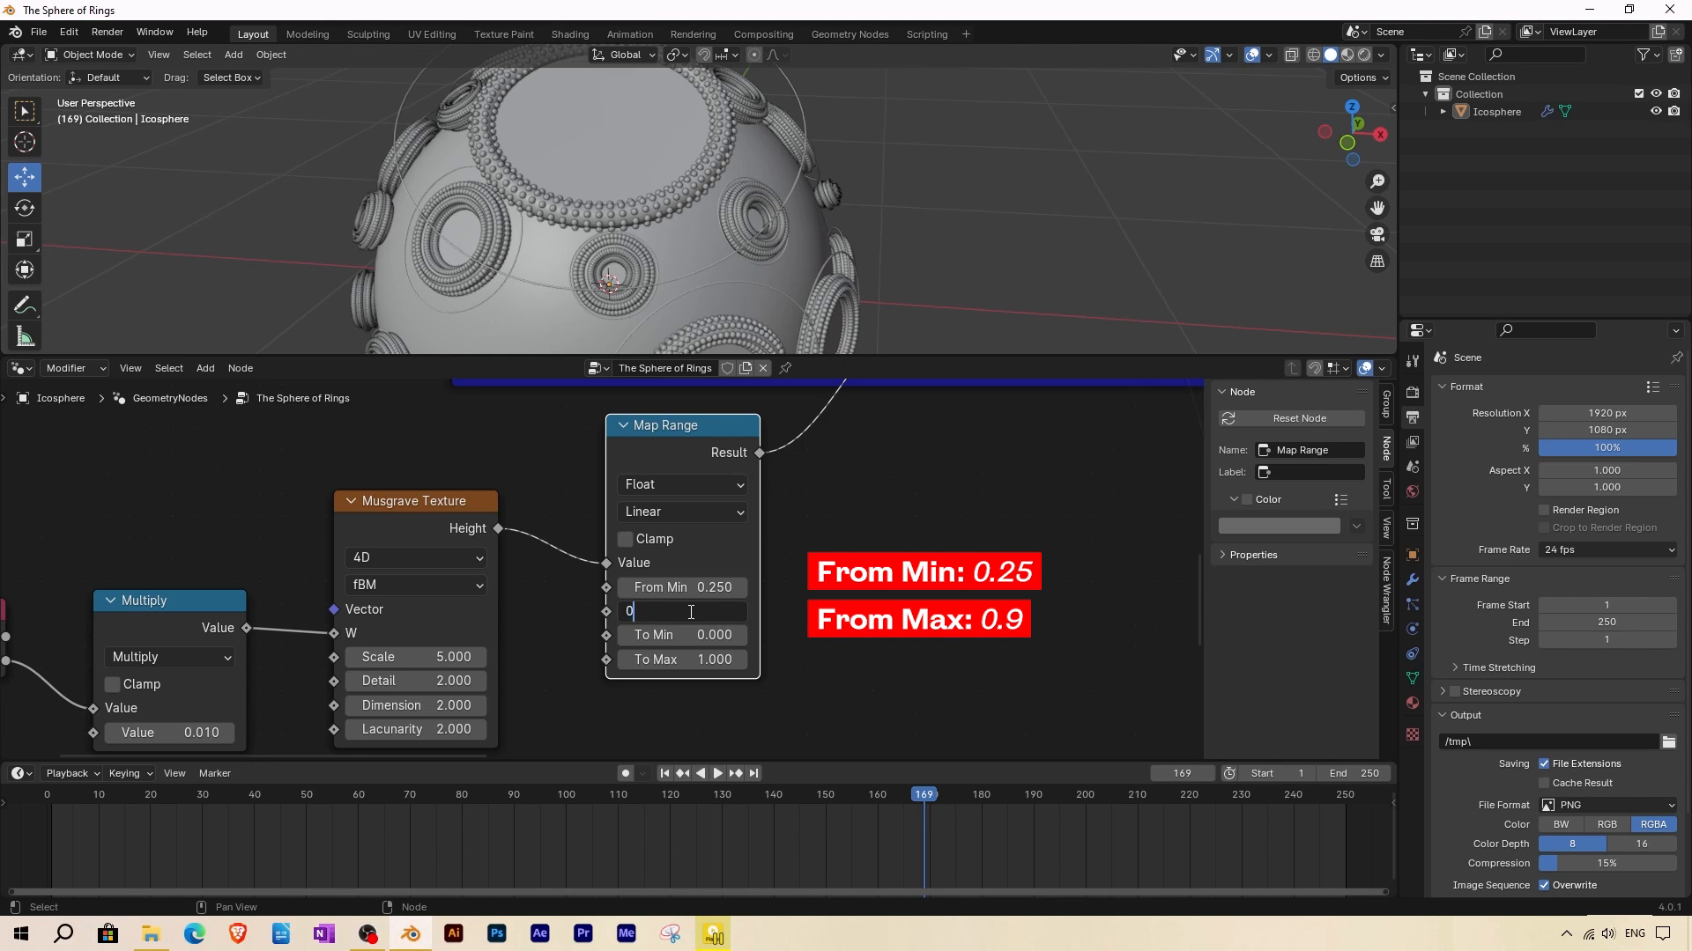
{"action": "key", "text": "Return"}
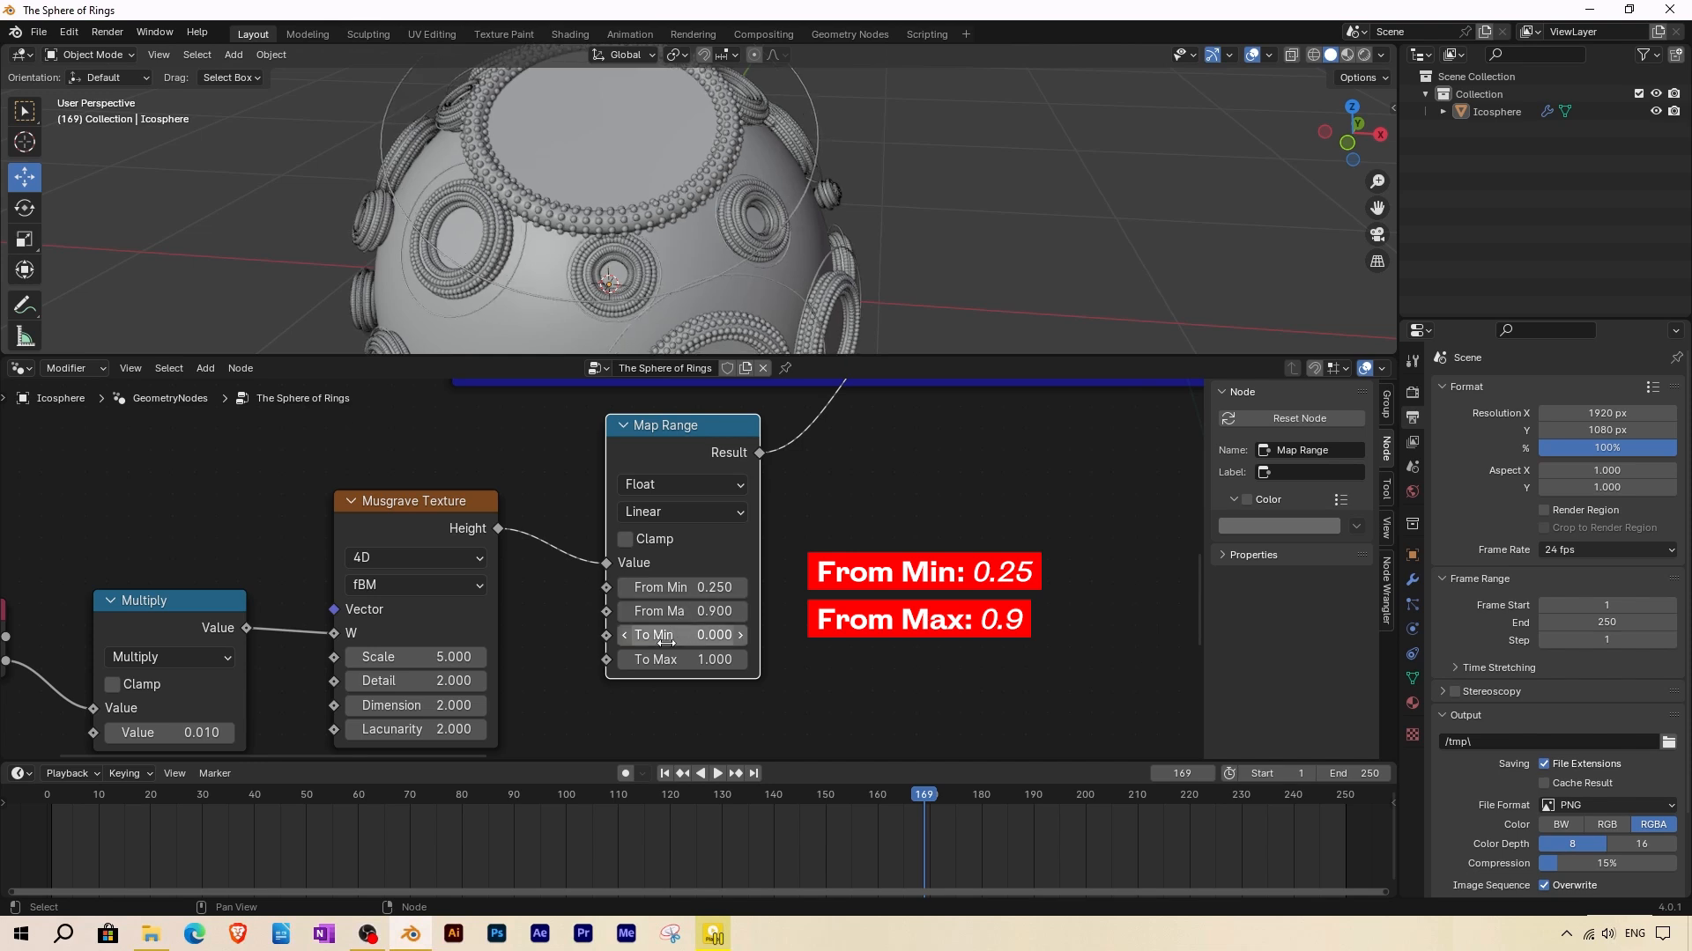
Set the Map Range node's To Min to 0.2 and To Max to 1.2.
{"action": "left_click_drag", "start_coordinate": [663, 636], "coordinate": [678, 636]}
{"action": "left_click", "coordinate": [678, 636]}
{"action": "type", "text": "0.2"}
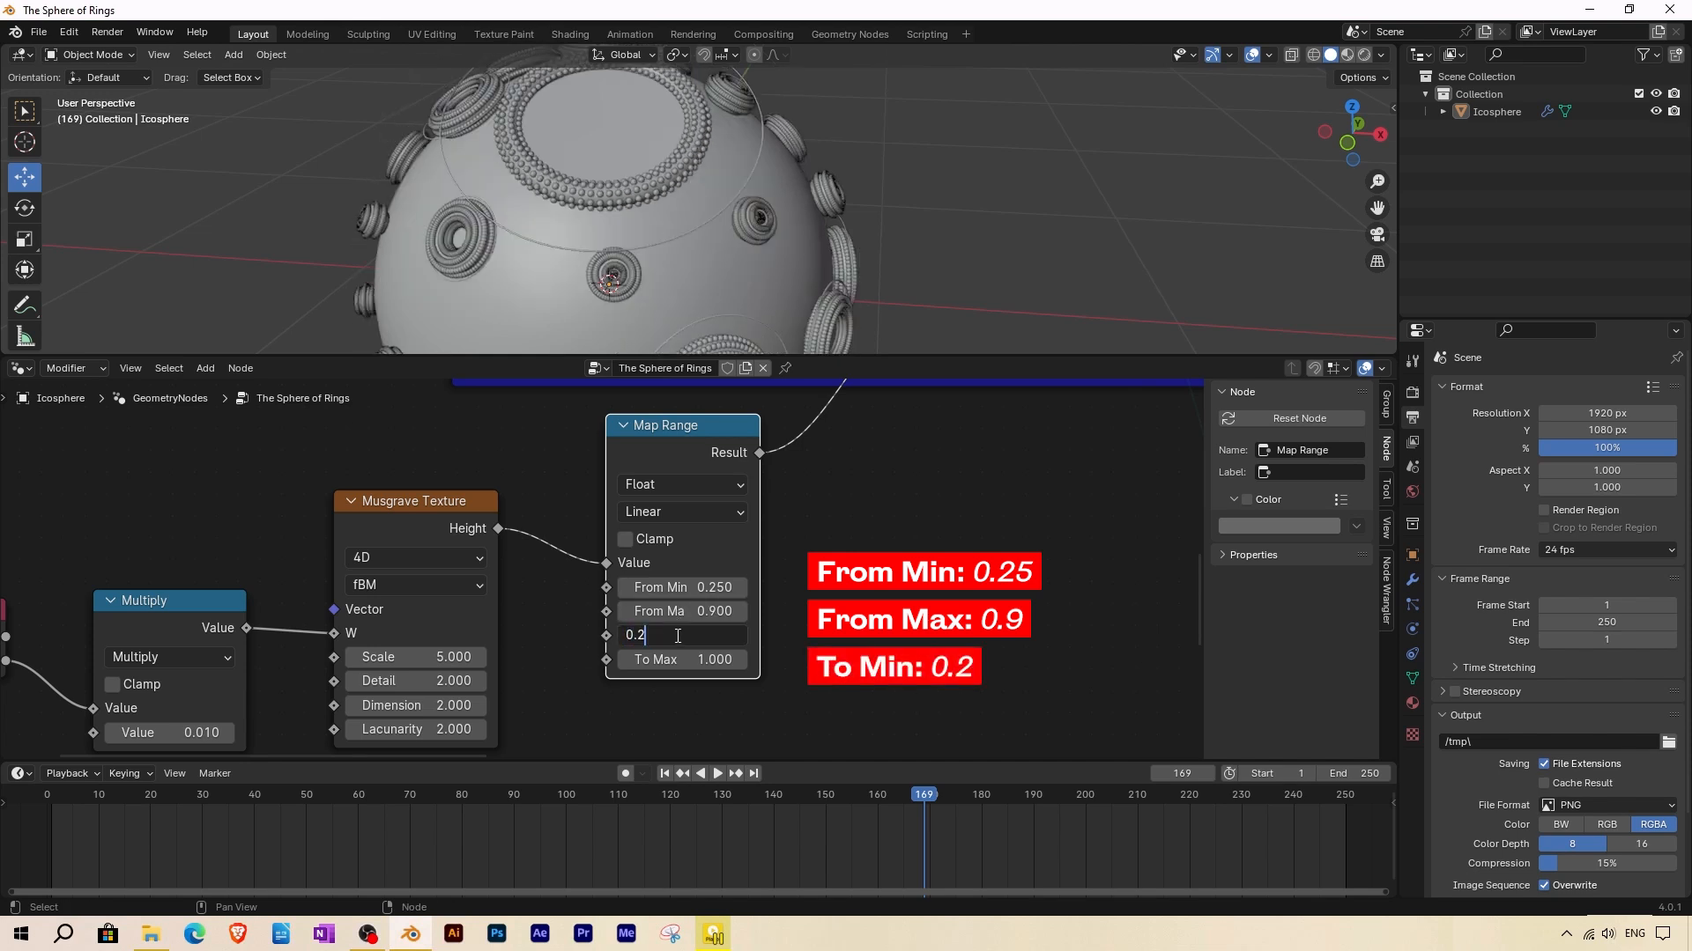
{"action": "key", "text": "Return"}
{"action": "left_click_drag", "start_coordinate": [677, 659], "coordinate": [698, 659]}
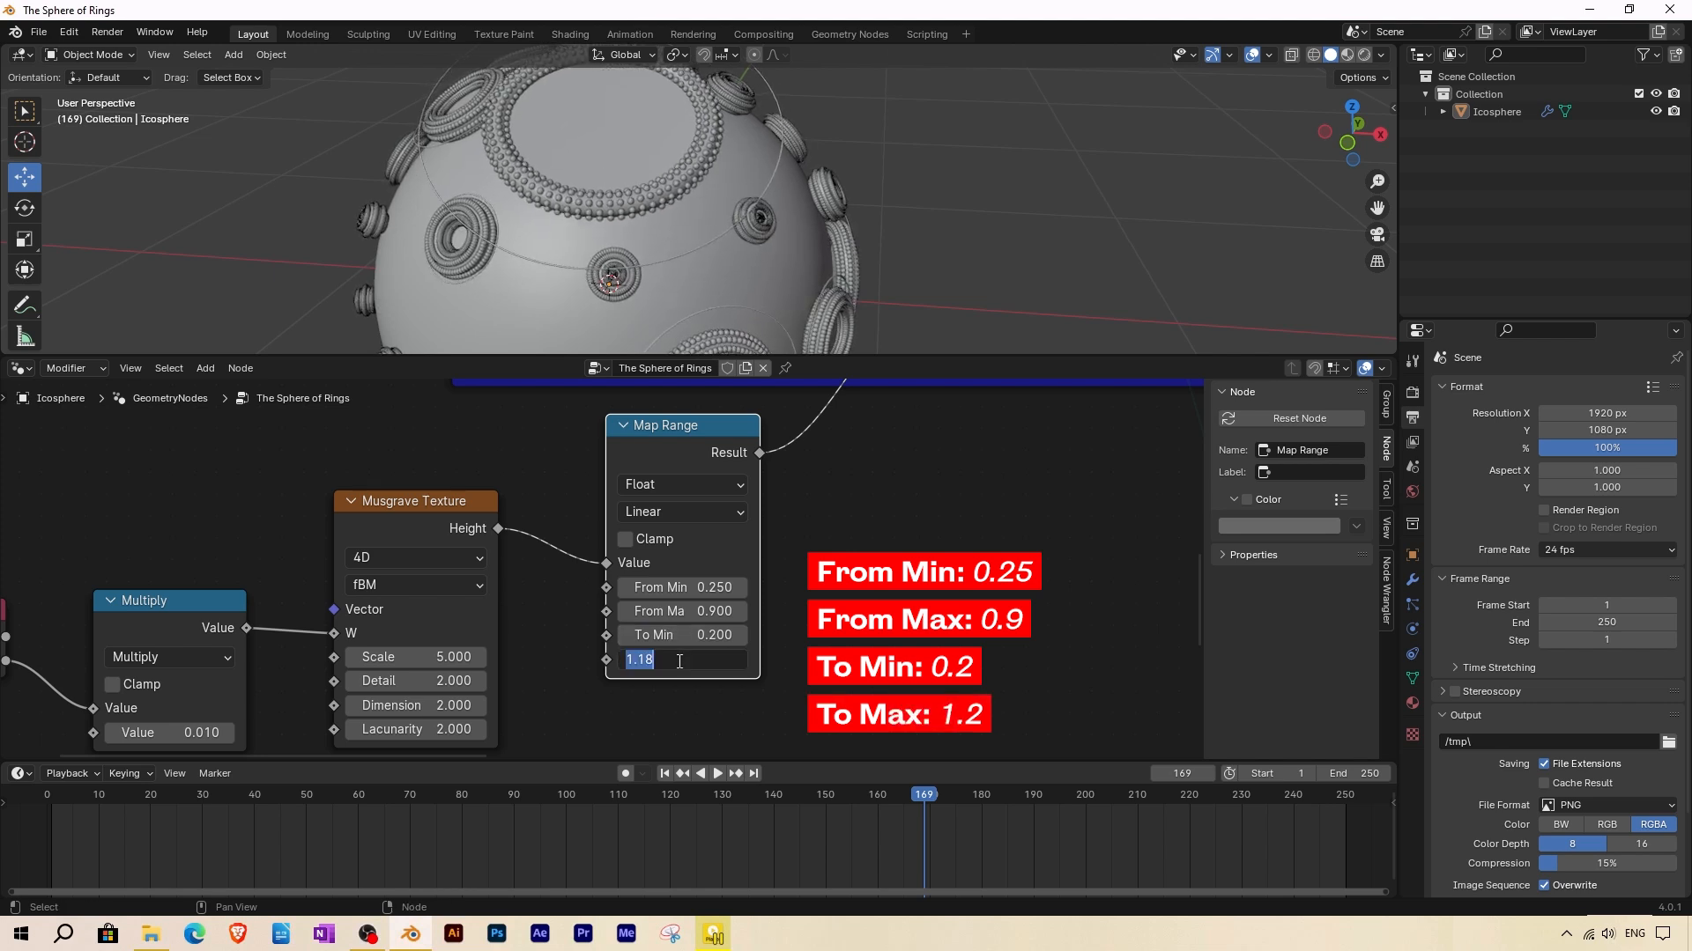
{"action": "key", "text": "Return"}
Play the animation to check the remapped ring sizes.
{"action": "middle_click_drag", "start_coordinate": [559, 271], "coordinate": [596, 255]}
{"action": "key", "text": "space"}
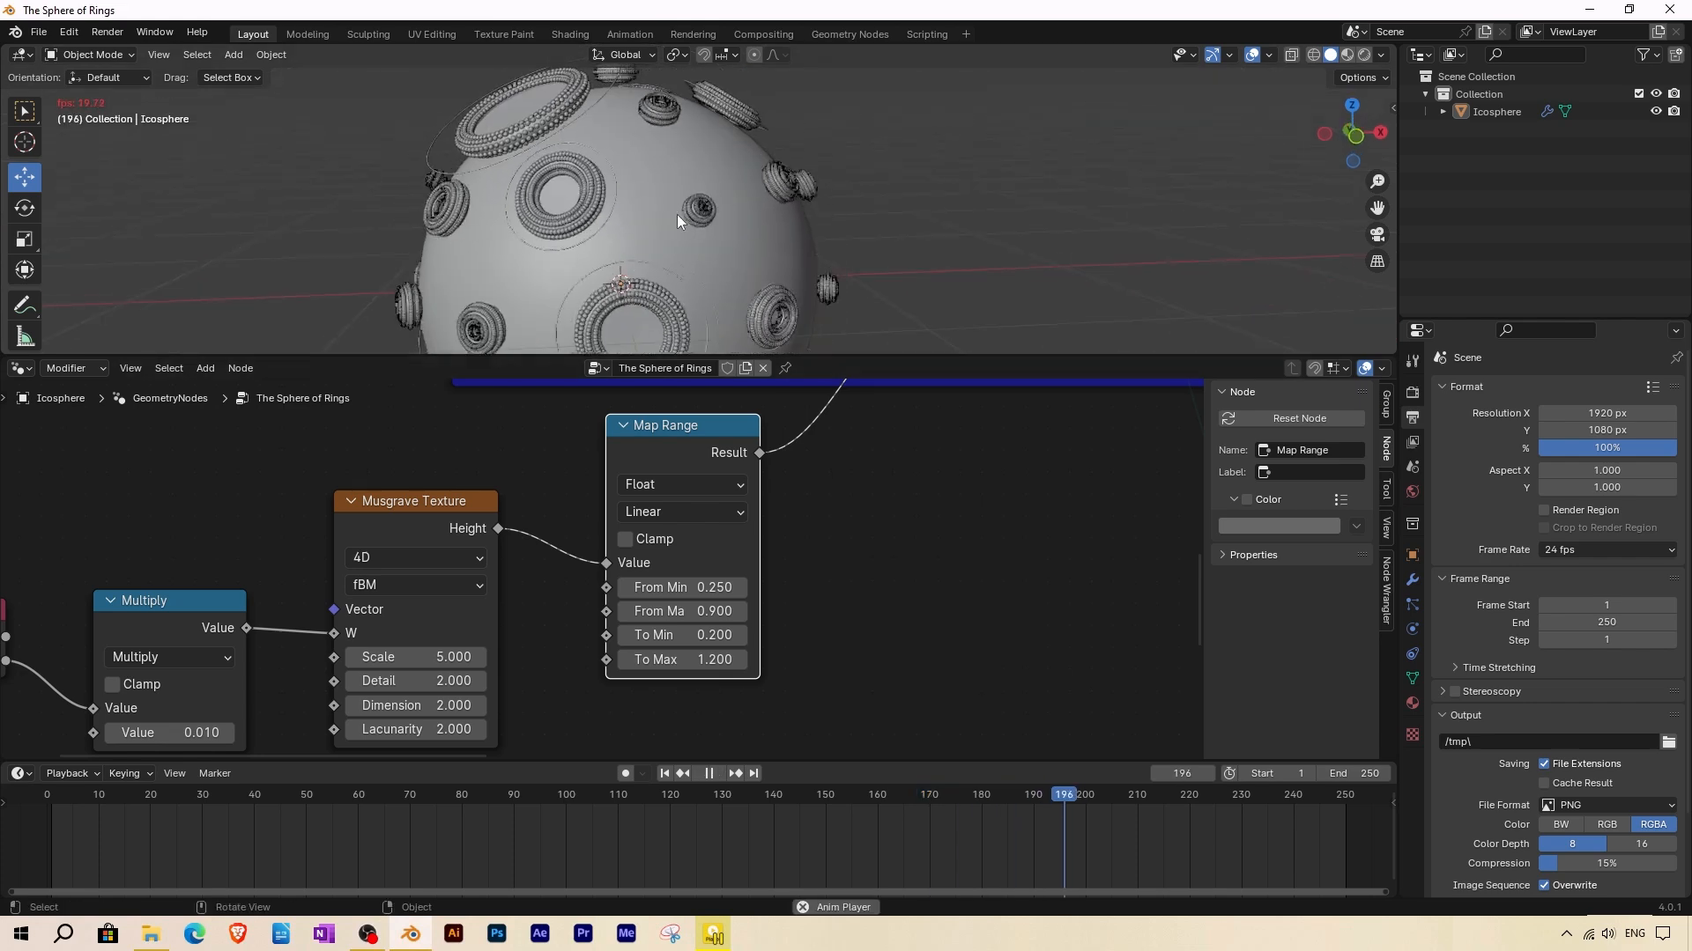
{"action": "key", "text": "space"}
Compare the animation with the Map Range node muted and unmuted, viewing the sphere from another angle.
{"action": "key", "text": "m"}
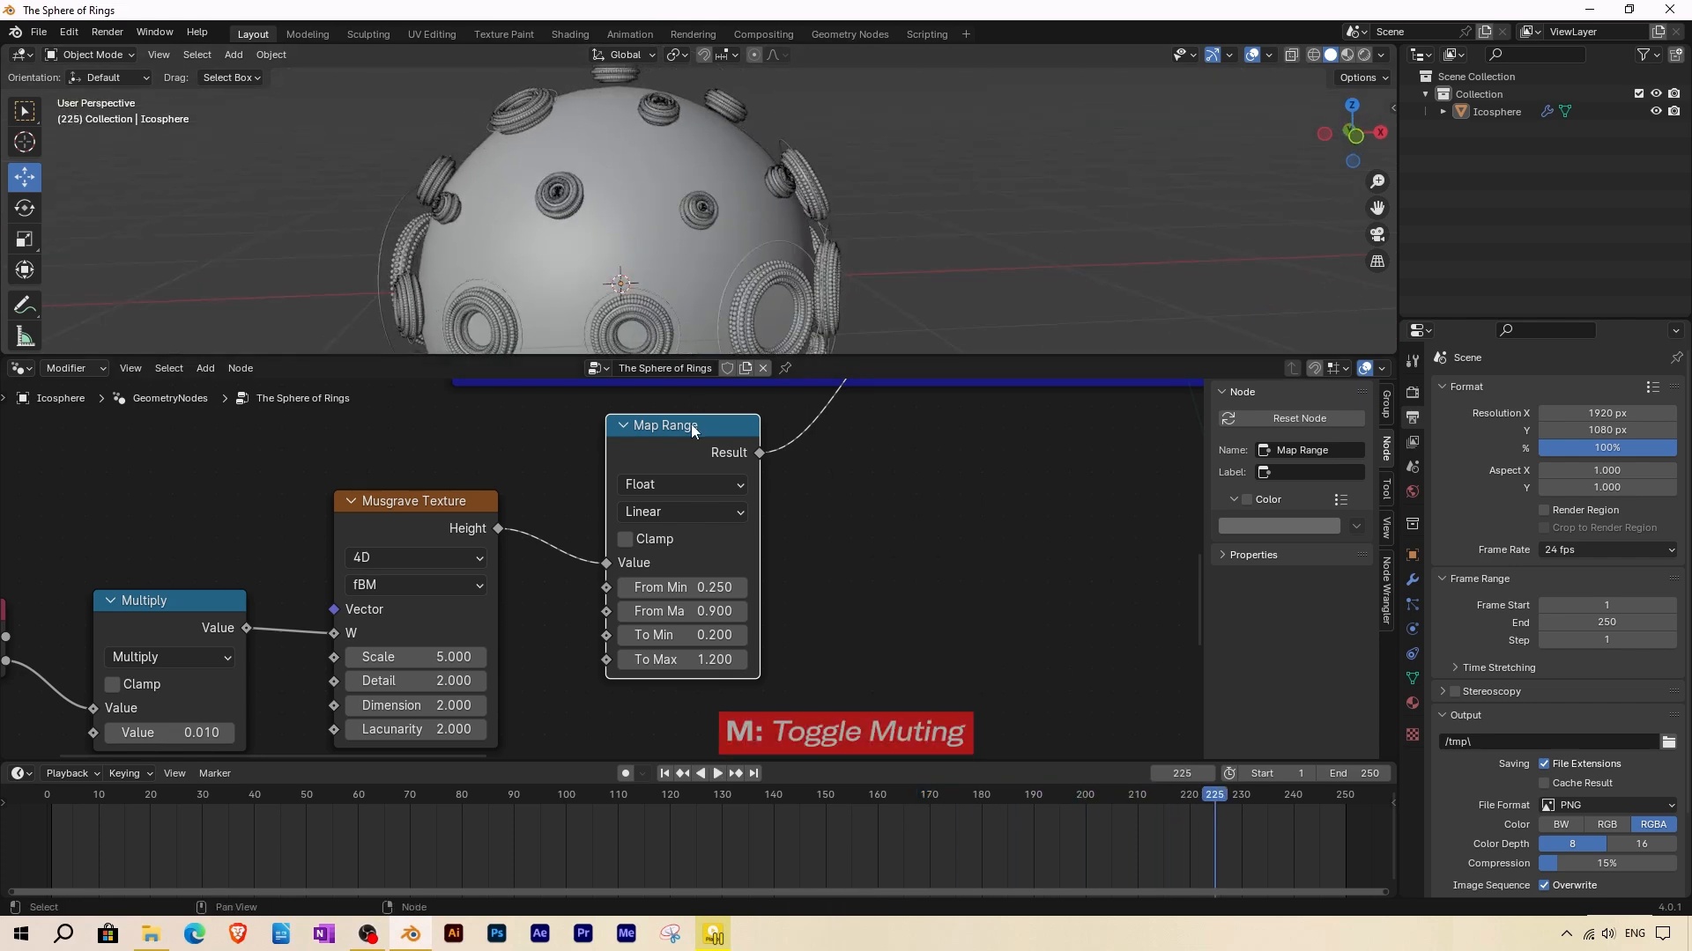
{"action": "left_click_drag", "start_coordinate": [1210, 796], "coordinate": [815, 775]}
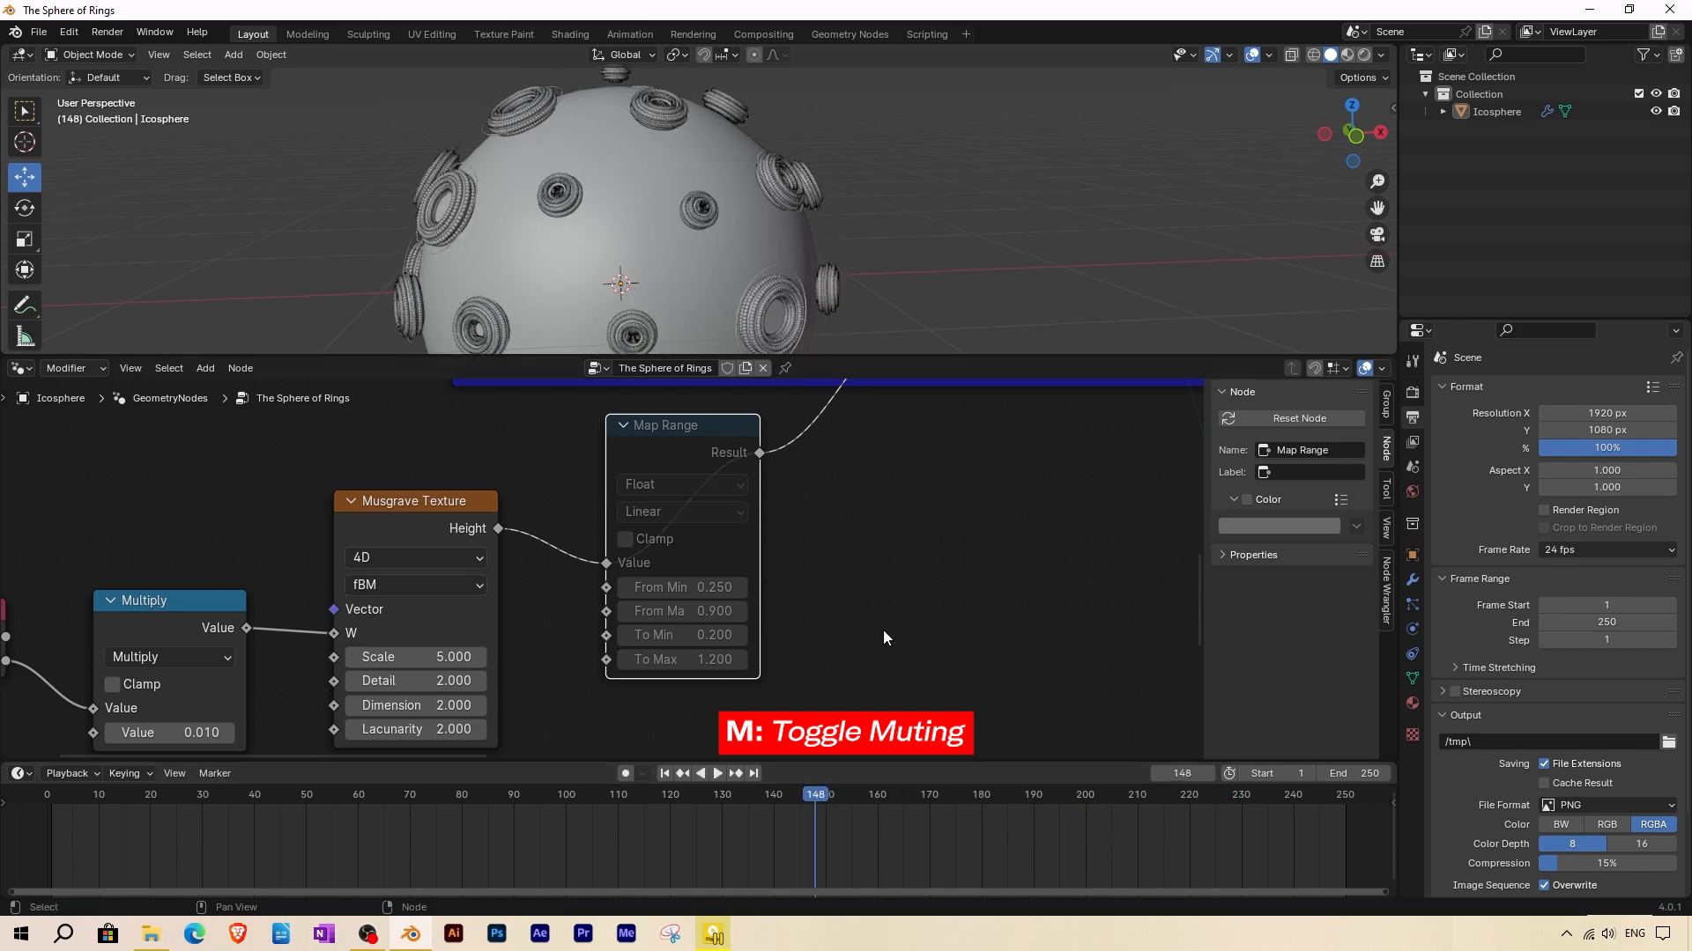
{"action": "key", "text": "space"}
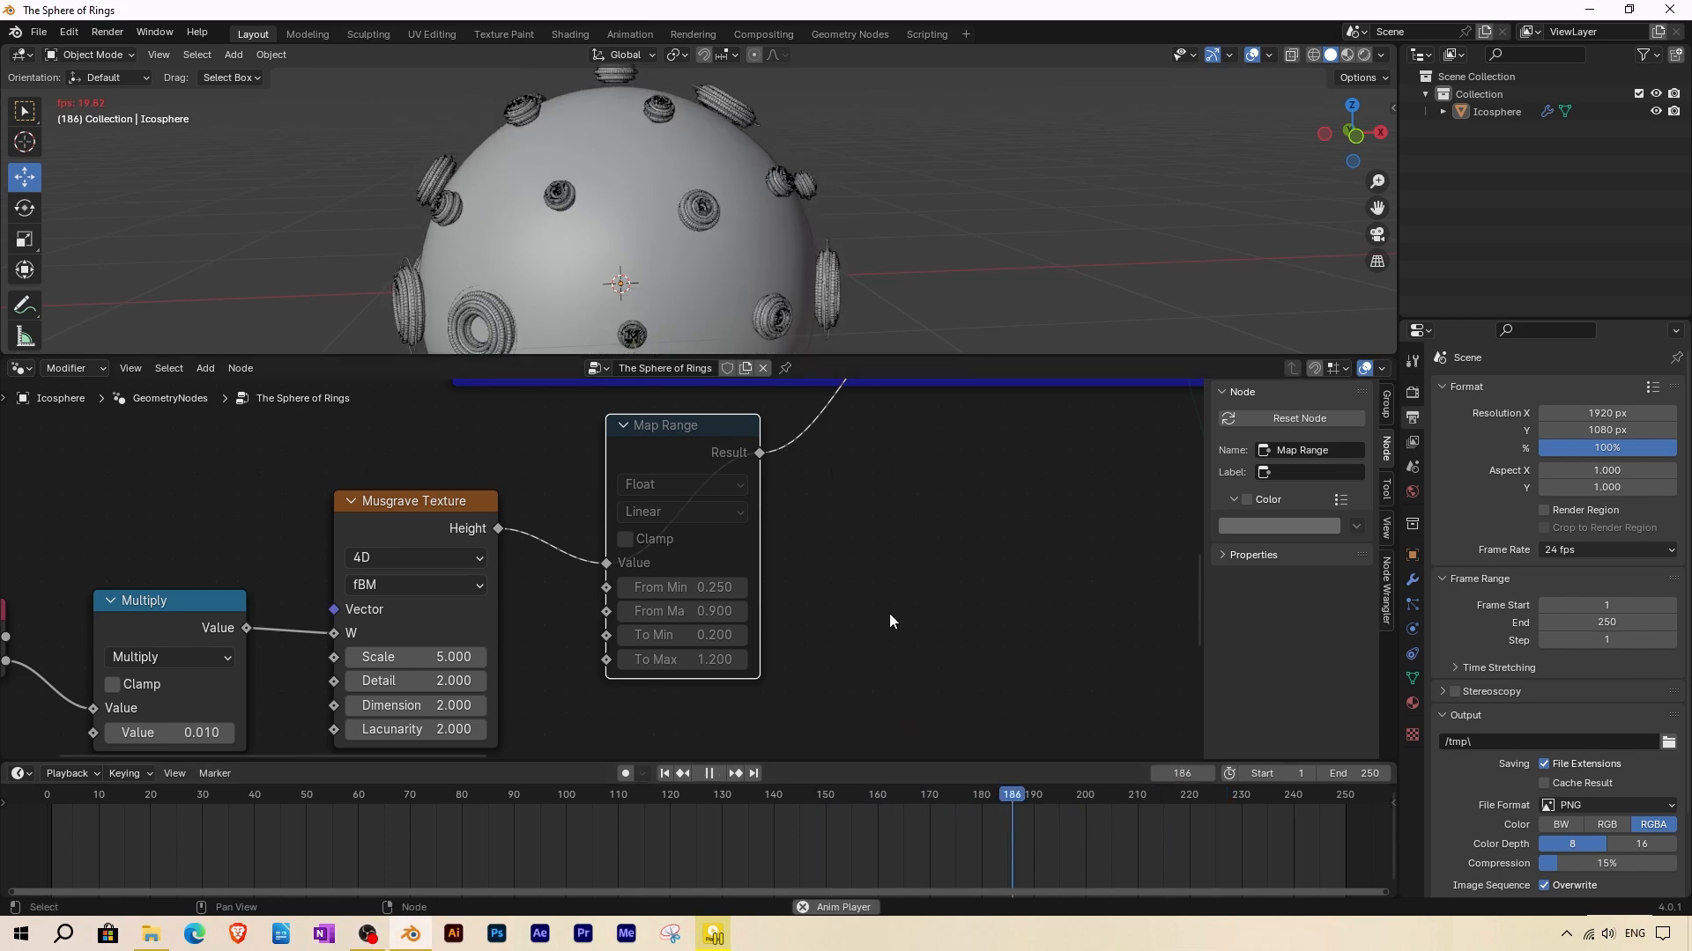
{"action": "key", "text": "space"}
{"action": "key", "text": "m"}
{"action": "key", "text": "space"}
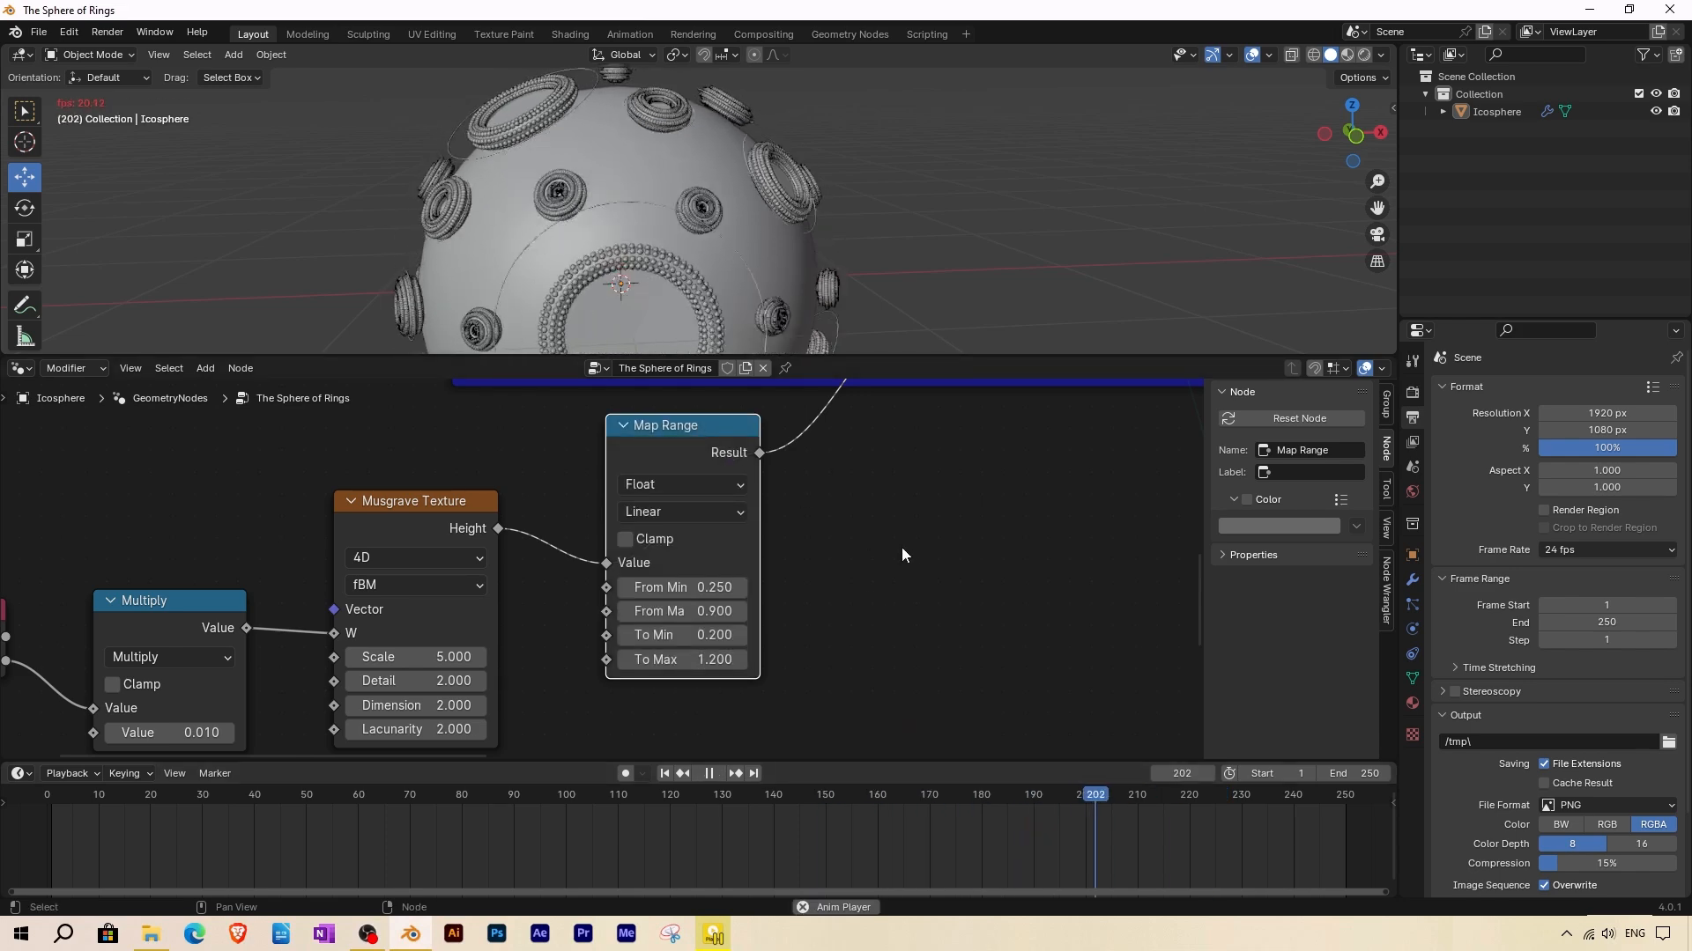
{"action": "middle_click_drag", "start_coordinate": [574, 222], "coordinate": [698, 174]}
{"action": "key", "text": "space"}
Move the final Join Geometry and Group Output nodes farther away from the Rings frame to make room.
{"action": "scroll", "coordinate": [833, 602], "scroll_direction": "down", "scroll_amount": 12}
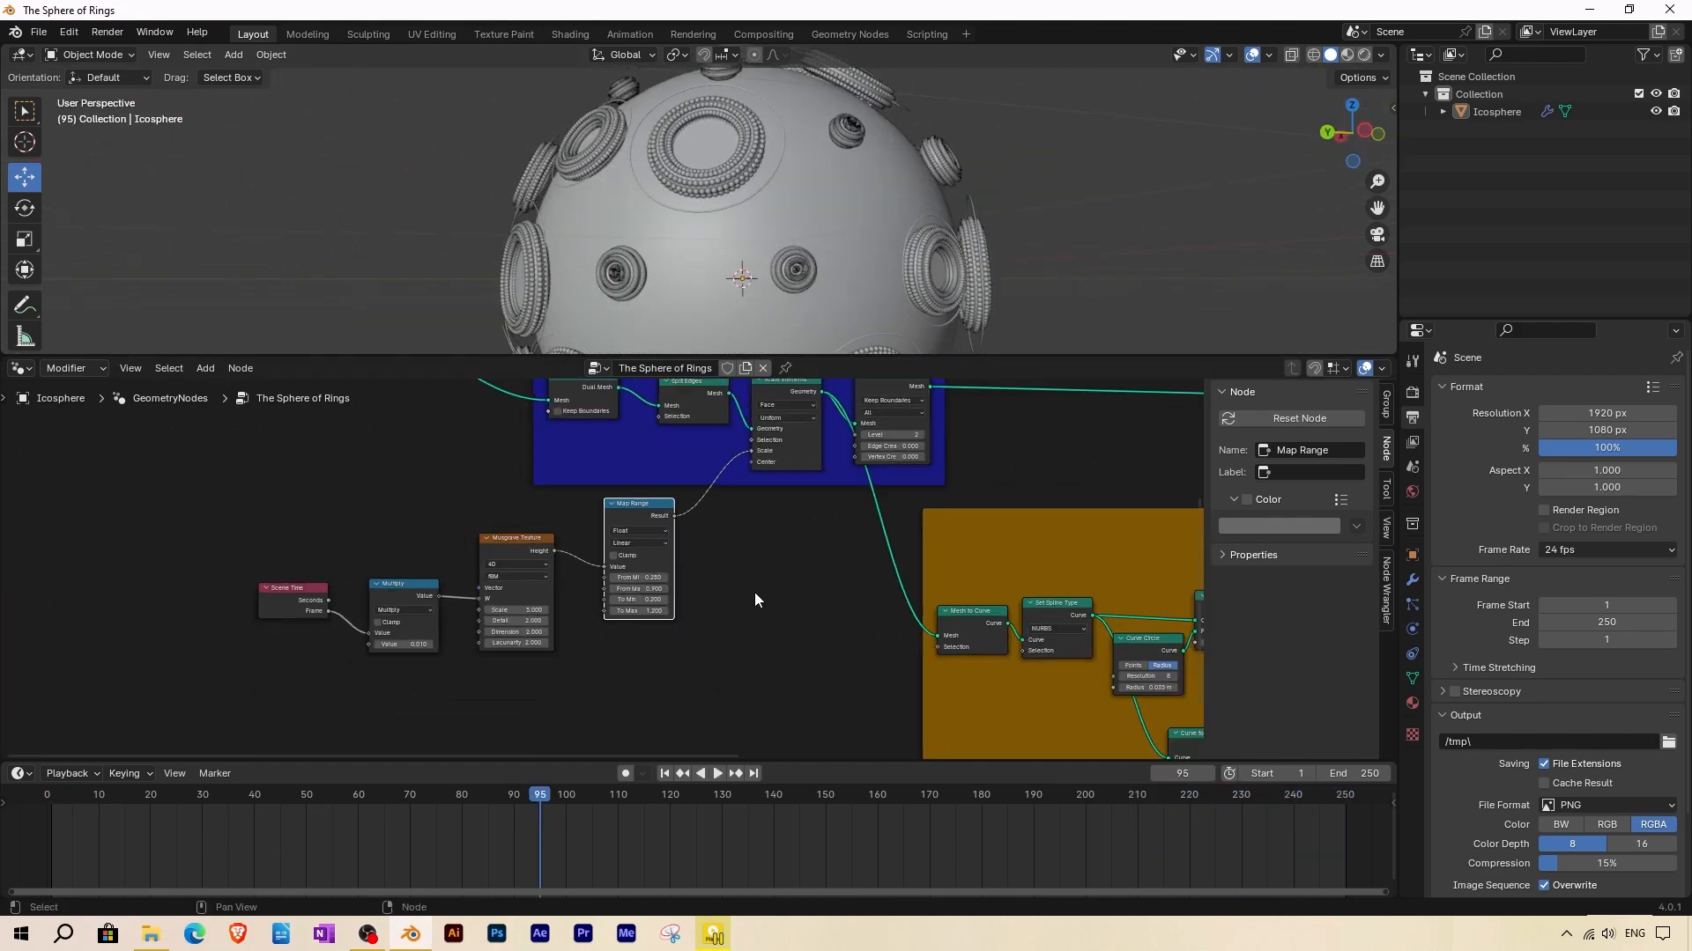
{"action": "left_click_drag", "start_coordinate": [763, 604], "coordinate": [532, 647], "text": "alt"}
{"action": "left_click_drag", "start_coordinate": [735, 655], "coordinate": [549, 618], "text": "alt"}
{"action": "scroll", "coordinate": [611, 617], "scroll_direction": "down", "scroll_amount": 2}
{"action": "left_click_drag", "start_coordinate": [704, 624], "coordinate": [580, 618], "text": "alt"}
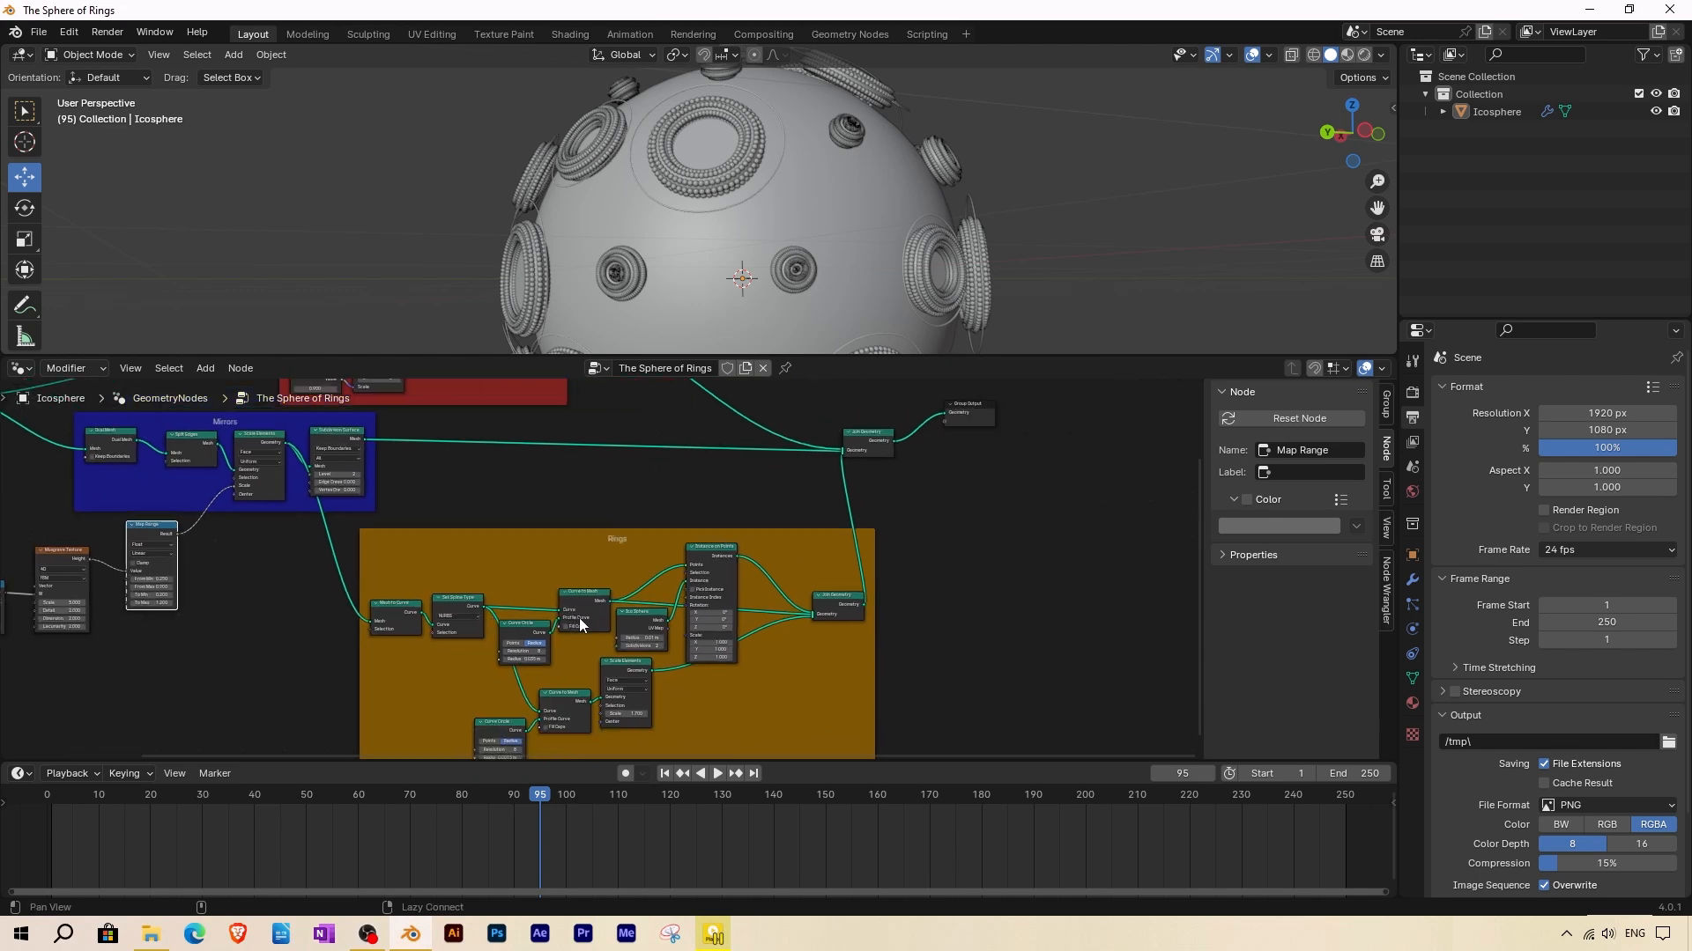
{"action": "left_click_drag", "start_coordinate": [1076, 411], "coordinate": [830, 479]}
{"action": "key", "text": "g"}
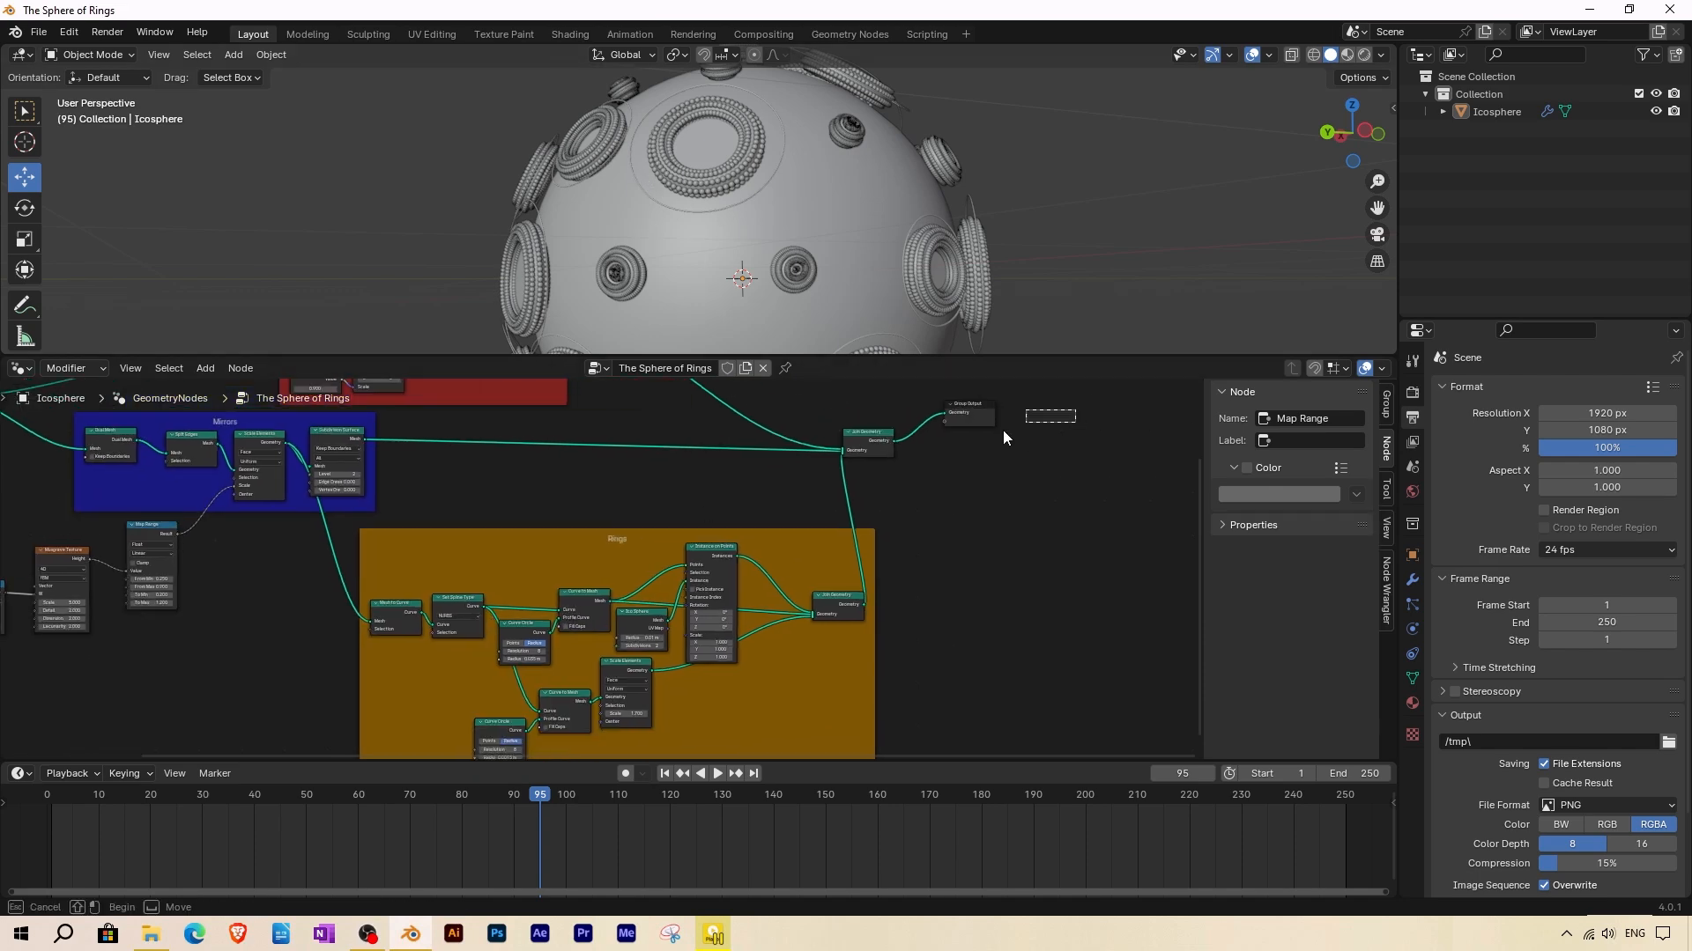
{"action": "left_click", "coordinate": [1020, 495]}
{"action": "scroll", "coordinate": [670, 550], "scroll_direction": "up", "scroll_amount": 3}
{"action": "middle_click_drag", "start_coordinate": [687, 547], "coordinate": [643, 582]}
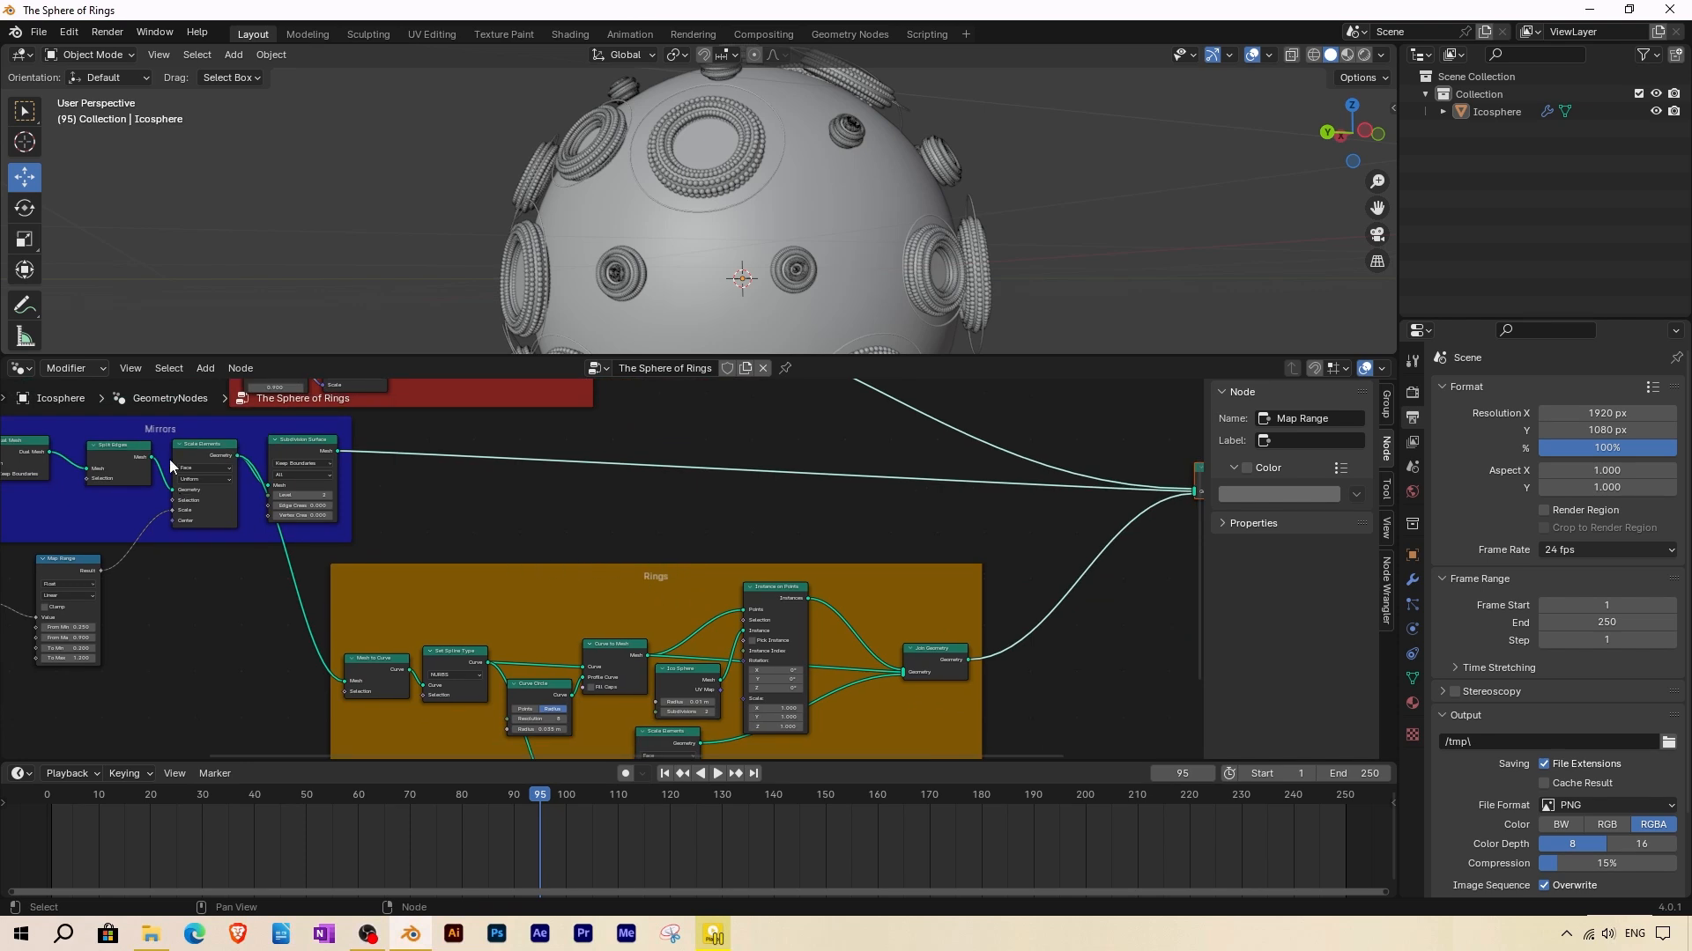
Duplicate the Join Geometry node onto the Mirrors link, feed the Rings output into it and cut the direct Rings link to the final join.
{"action": "scroll", "coordinate": [740, 635], "scroll_direction": "down", "scroll_amount": 1}
{"action": "middle_click_drag", "start_coordinate": [1075, 546], "coordinate": [797, 544]}
{"action": "scroll", "coordinate": [861, 493], "scroll_direction": "up", "scroll_amount": 4}
{"action": "middle_click_drag", "start_coordinate": [909, 496], "coordinate": [795, 527]}
{"action": "left_click_drag", "start_coordinate": [800, 516], "coordinate": [549, 541]}
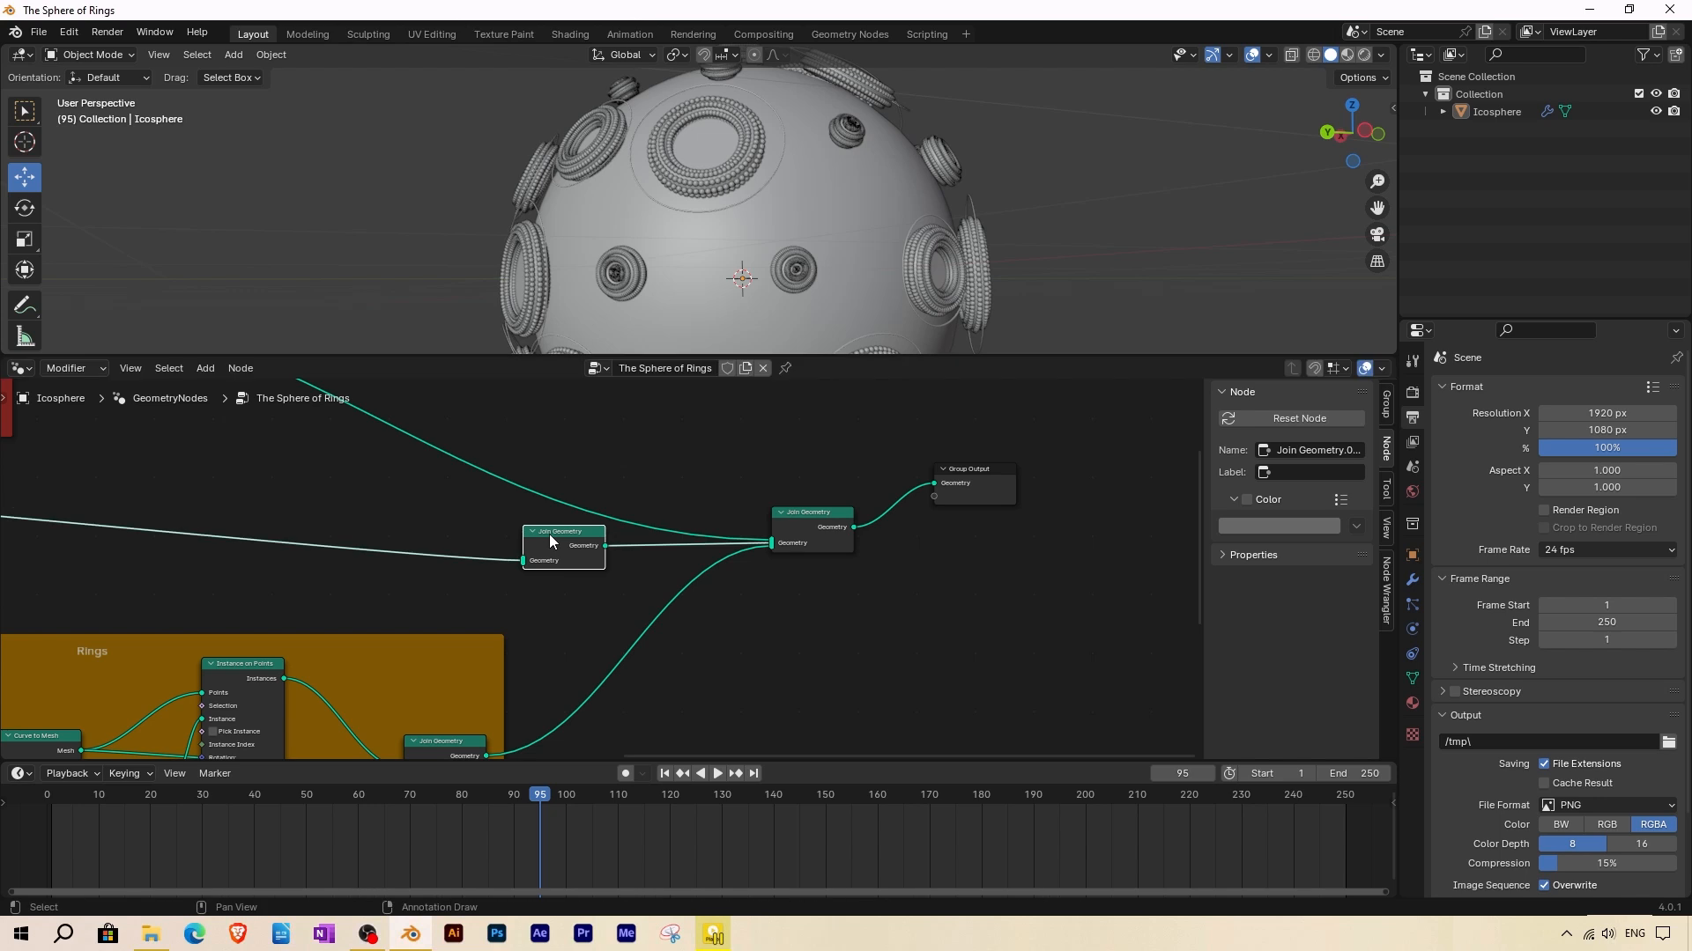
{"action": "left_click_drag", "start_coordinate": [537, 725], "coordinate": [588, 545]}
{"action": "right_click_drag", "start_coordinate": [731, 686], "coordinate": [664, 598], "text": "ctrl"}
{"action": "scroll", "coordinate": [733, 620], "scroll_direction": "down", "scroll_amount": 3}
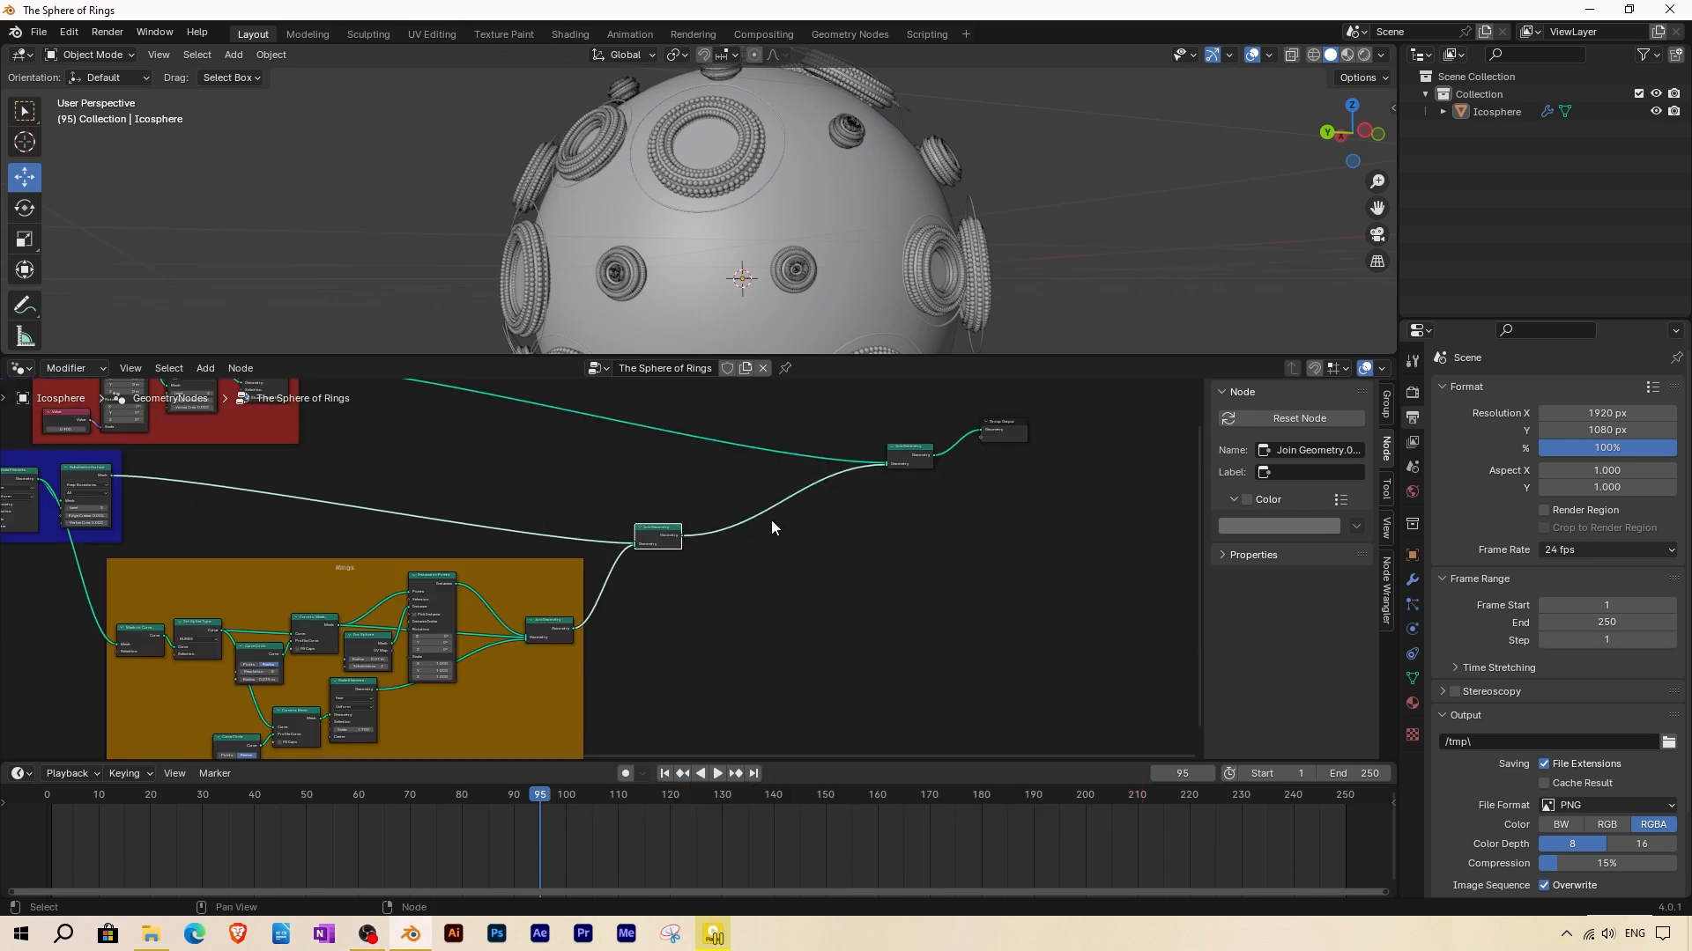
Insert a Transform Geometry node between the Mirrors-and-Rings Join Geometry and the final Join Geometry.
{"action": "left_click", "coordinate": [205, 369]}
{"action": "mouse_move", "coordinate": [241, 448]}
{"action": "mouse_move", "coordinate": [350, 506]}
{"action": "left_click", "coordinate": [529, 593]}
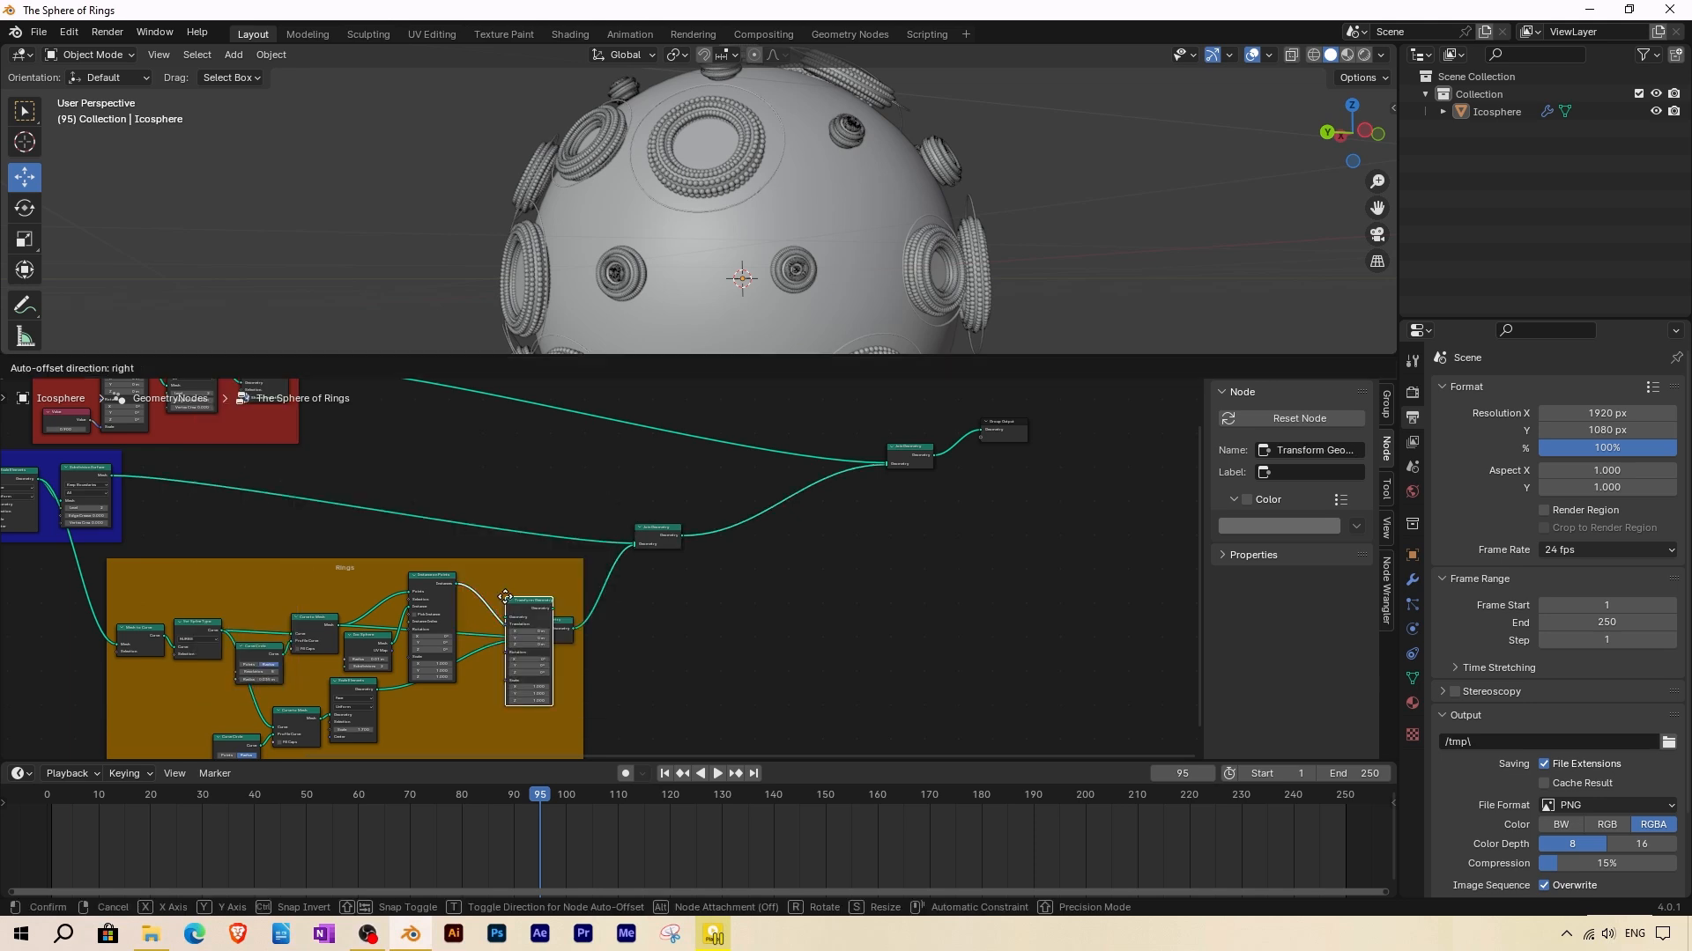
{"action": "left_click", "coordinate": [777, 568]}
{"action": "scroll", "coordinate": [780, 571], "scroll_direction": "up", "scroll_amount": 3}
{"action": "scroll", "coordinate": [780, 571], "scroll_direction": "up", "scroll_amount": 2}
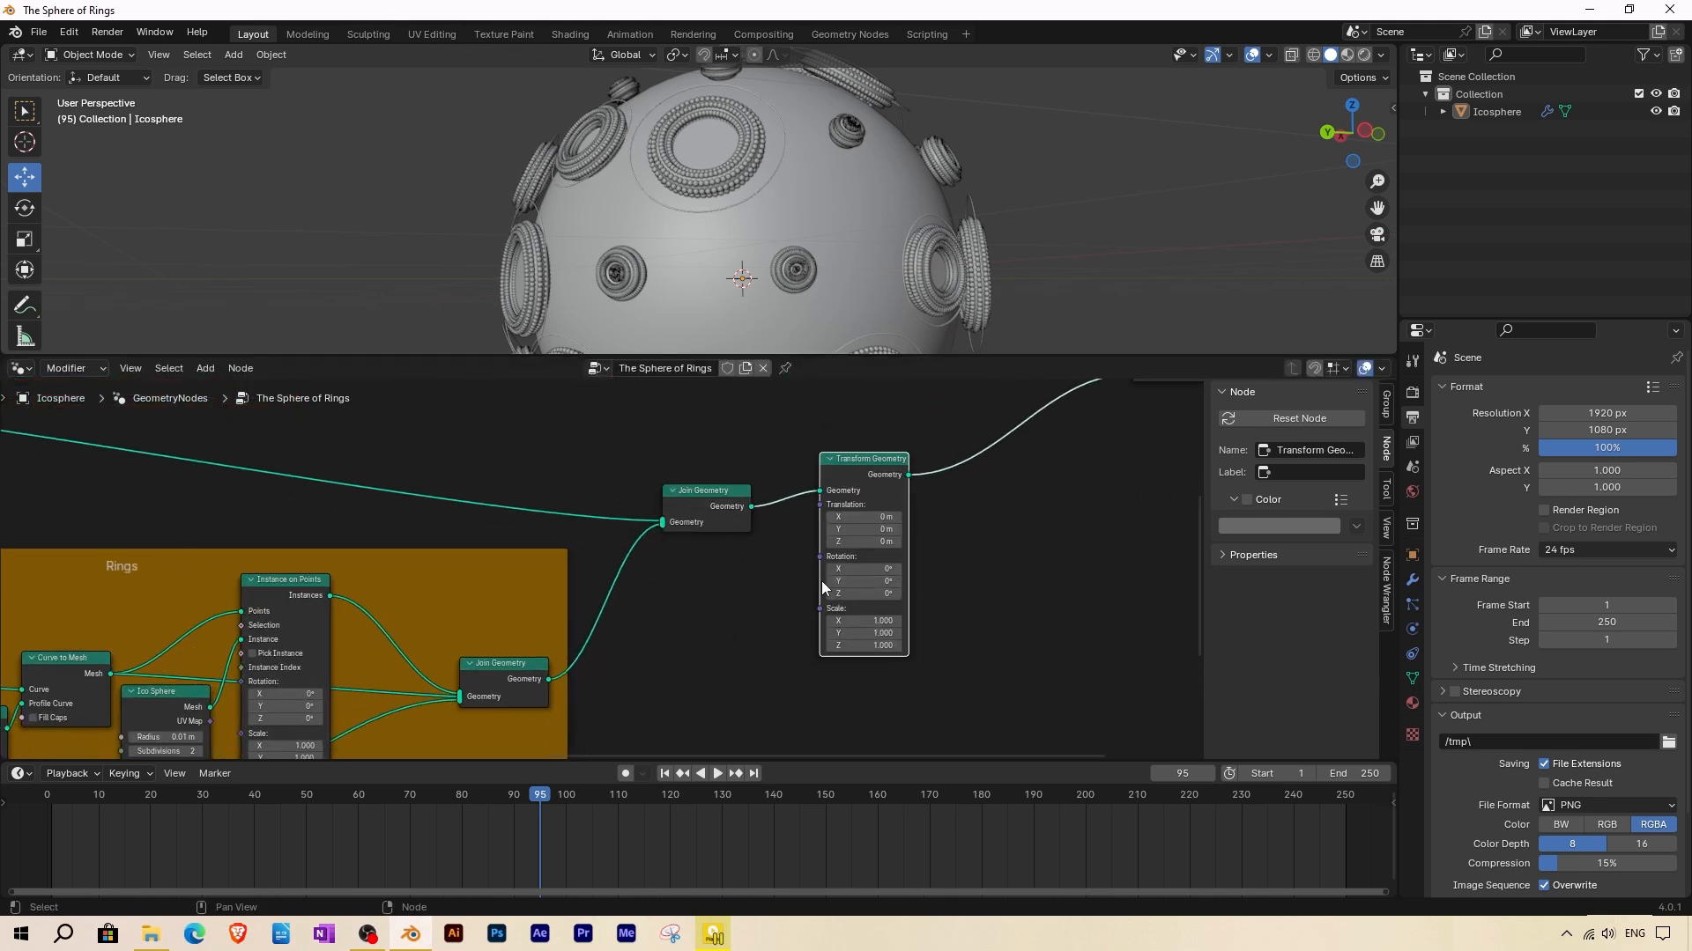
Try out the Transform Geometry node's Y and Z rotation and reset it to 0°.
{"action": "left_click_drag", "start_coordinate": [677, 591], "coordinate": [746, 590]}
{"action": "left_click_drag", "start_coordinate": [652, 608], "coordinate": [593, 574]}
{"action": "key", "text": "BackSpace"}
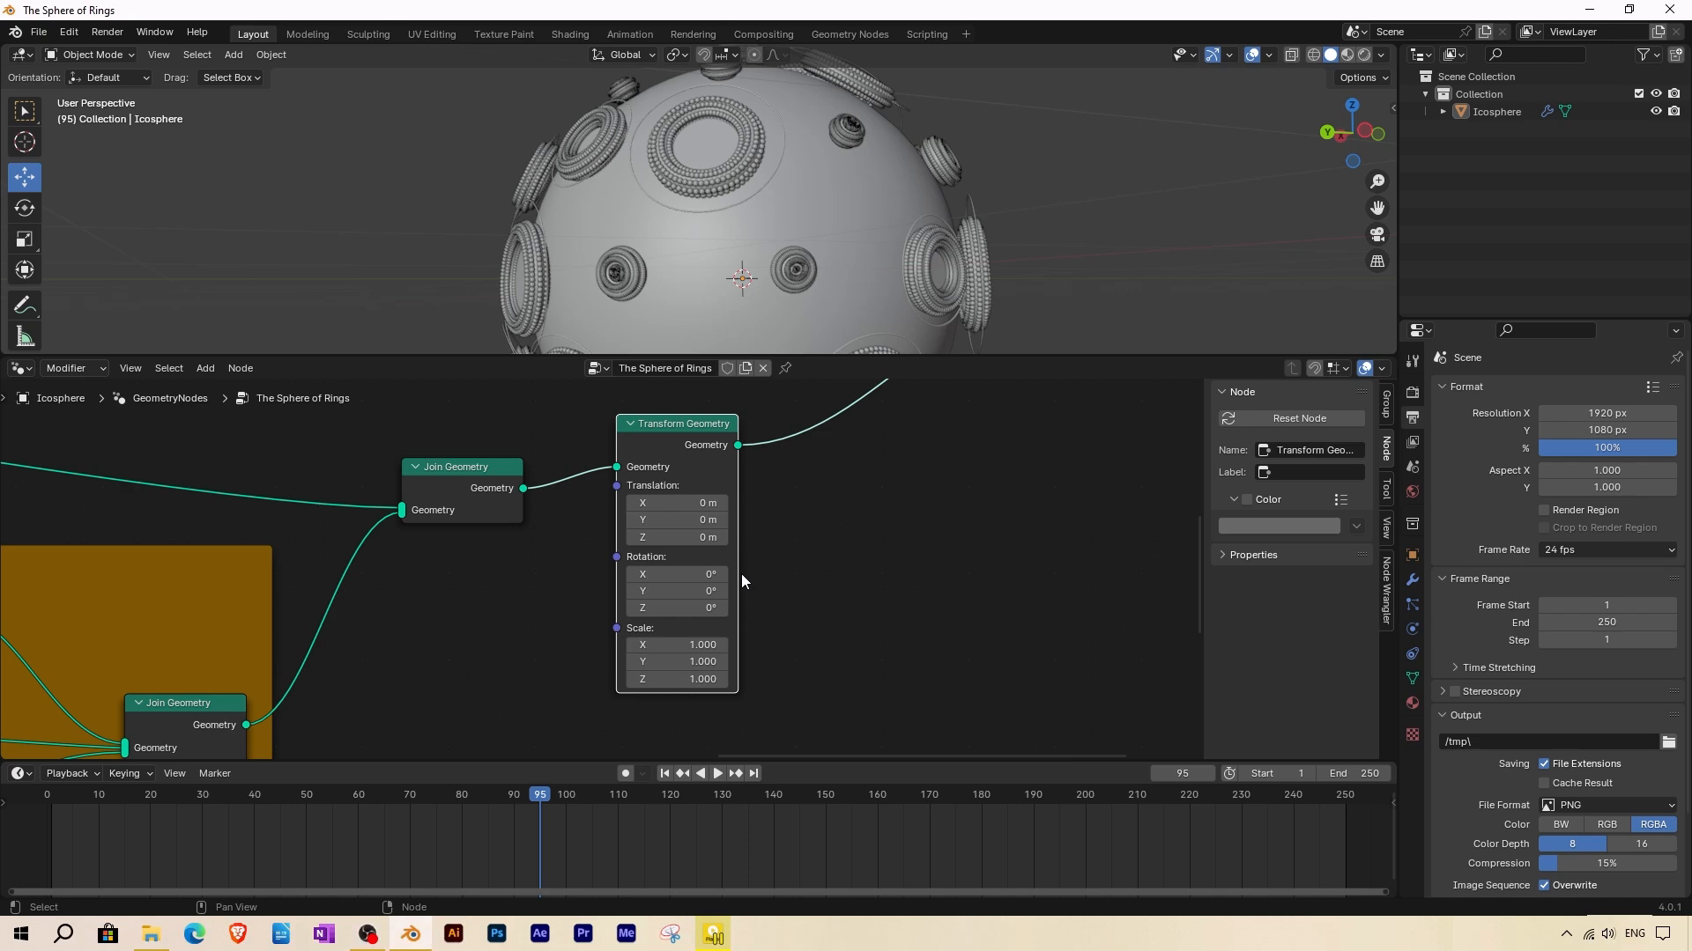
Link the Scene Time node's Frame output to the Rotation input of the Transform Geometry node.
{"action": "scroll", "coordinate": [741, 573], "scroll_direction": "down", "scroll_amount": 3}
{"action": "key", "text": "ctrl+space"}
{"action": "middle_click_drag", "start_coordinate": [350, 476], "coordinate": [555, 476]}
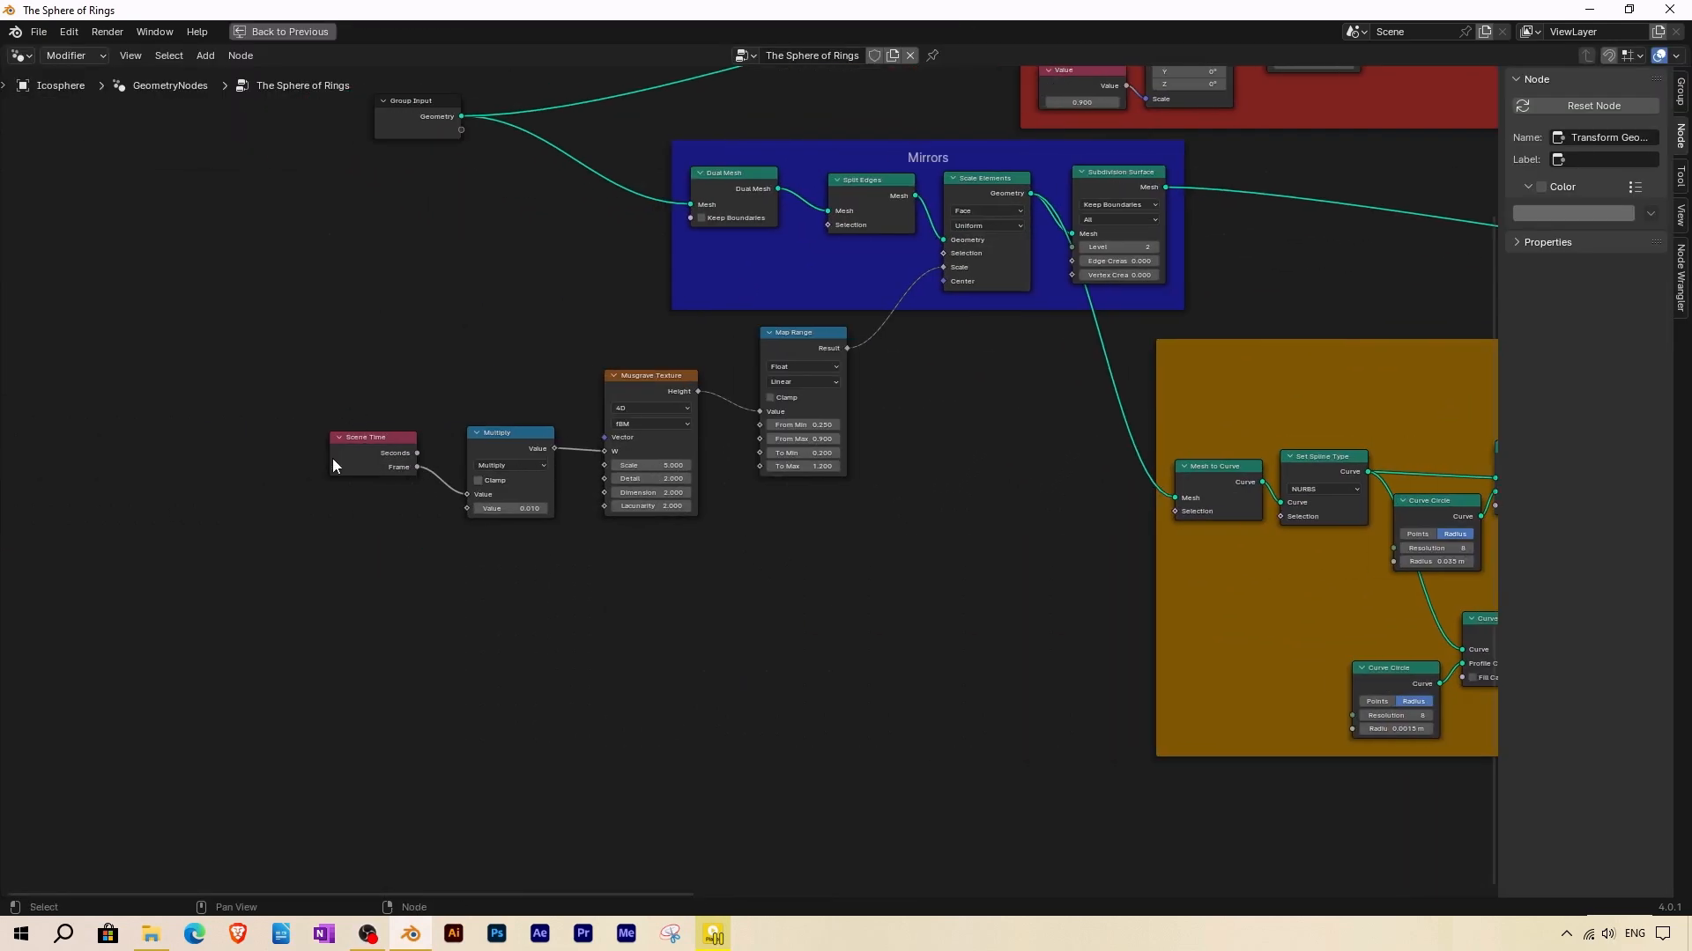
{"action": "scroll", "coordinate": [414, 432], "scroll_direction": "down", "scroll_amount": 6}
{"action": "middle_click_drag", "start_coordinate": [1233, 431], "coordinate": [441, 457]}
{"action": "scroll", "coordinate": [797, 434], "scroll_direction": "up", "scroll_amount": 11}
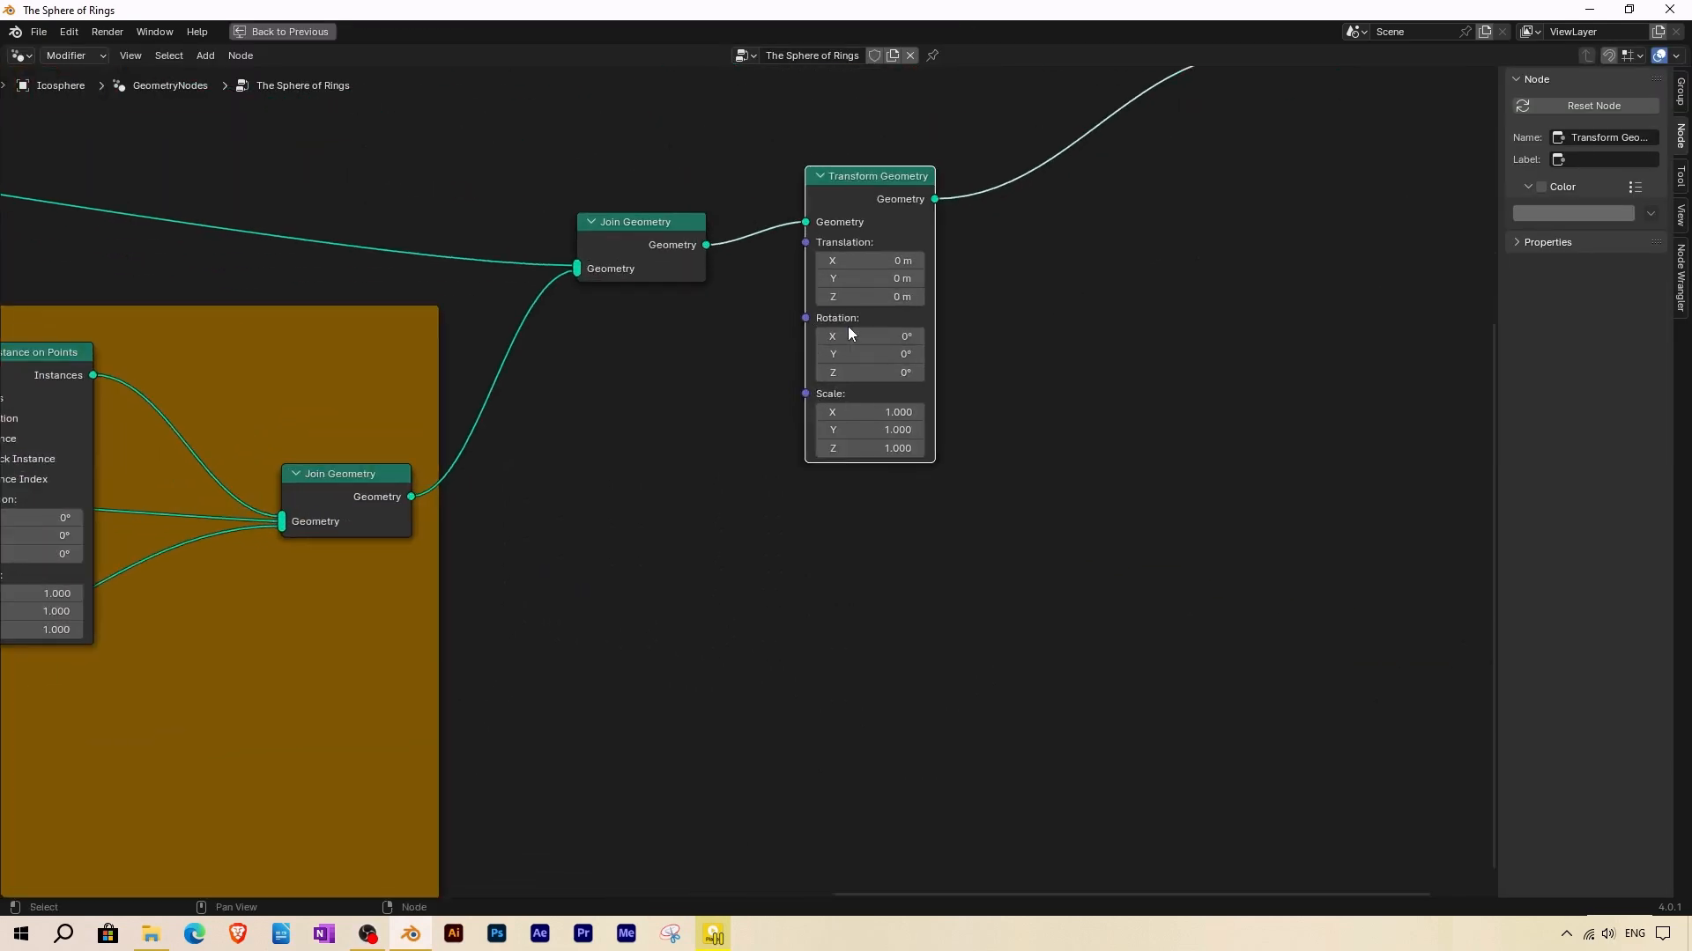
{"action": "scroll", "coordinate": [899, 358], "scroll_direction": "down", "scroll_amount": 10}
{"action": "middle_click_drag", "start_coordinate": [610, 402], "coordinate": [1194, 387]}
{"action": "left_click_drag", "start_coordinate": [98, 468], "coordinate": [147, 492]}
{"action": "left_click_drag", "start_coordinate": [189, 454], "coordinate": [1360, 388]}
{"action": "middle_click_drag", "start_coordinate": [1316, 437], "coordinate": [756, 365]}
{"action": "scroll", "coordinate": [756, 365], "scroll_direction": "up", "scroll_amount": 3}
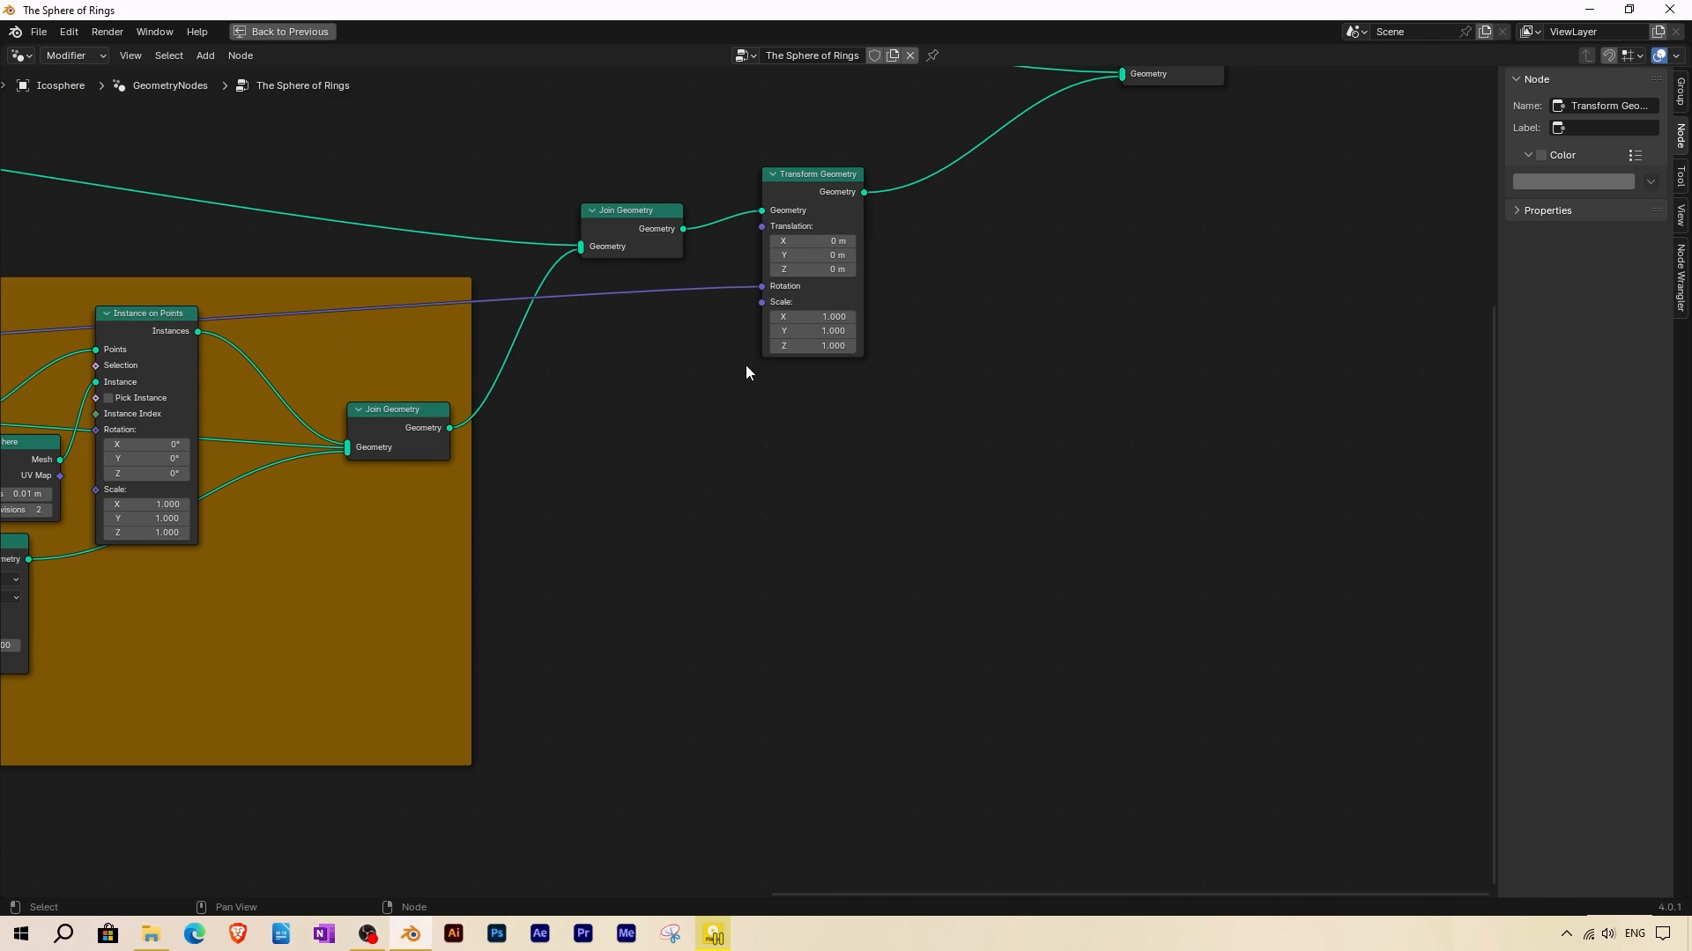
{"action": "key", "text": "ctrl+space"}
Play the animation from the first frame to check how the rings and mirrors rotate.
{"action": "left_click", "coordinate": [666, 772]}
{"action": "key", "text": "space"}
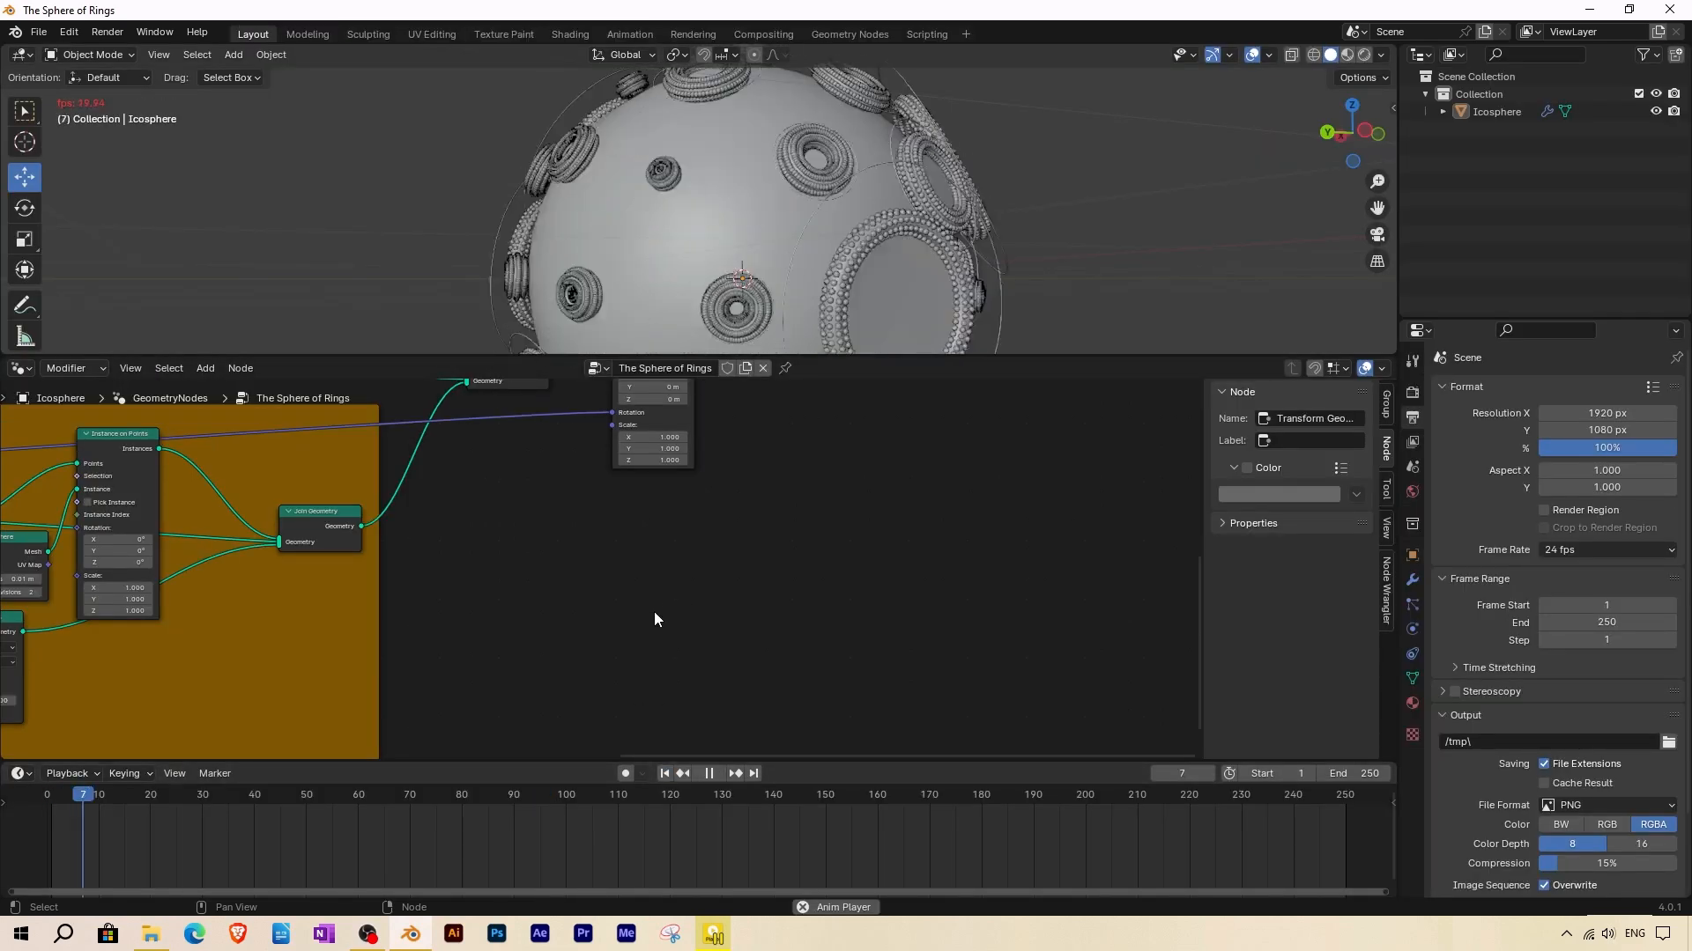
{"action": "scroll", "coordinate": [670, 281], "scroll_direction": "down", "scroll_amount": 3}
{"action": "middle_click_drag", "start_coordinate": [673, 245], "coordinate": [851, 245]}
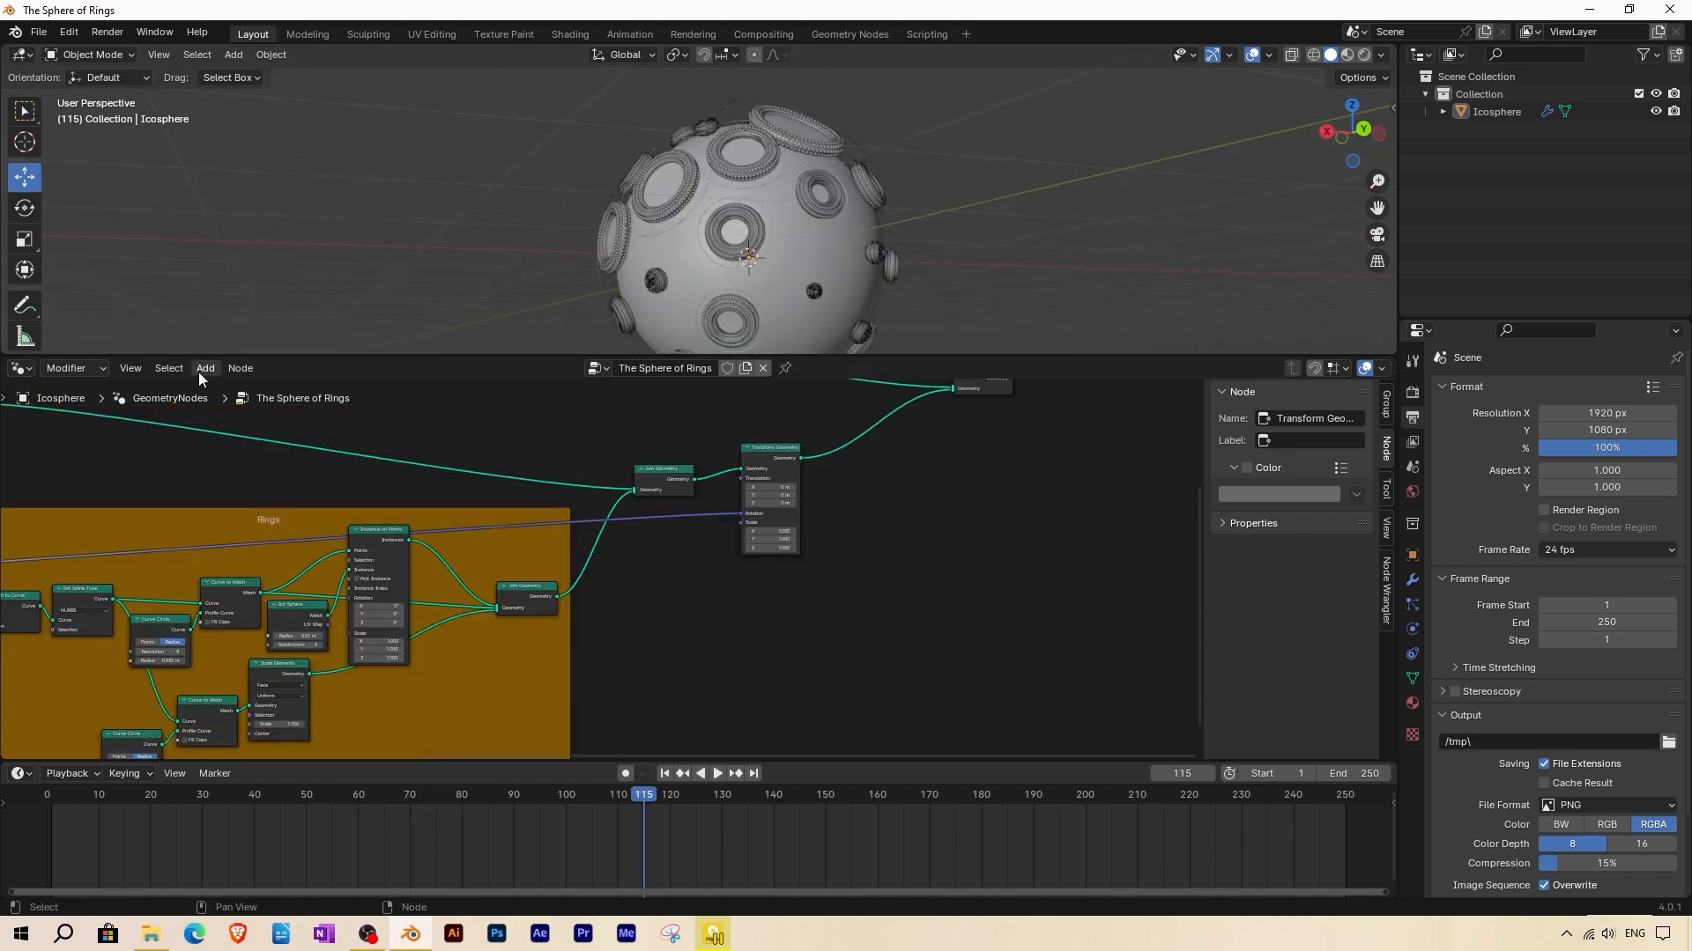
Insert a Math node onto the Frame link feeding the Transform Geometry node's Rotation.
{"action": "left_click", "coordinate": [206, 368]}
{"action": "mouse_move", "coordinate": [236, 624]}
{"action": "mouse_move", "coordinate": [368, 704]}
{"action": "left_click", "coordinate": [462, 805]}
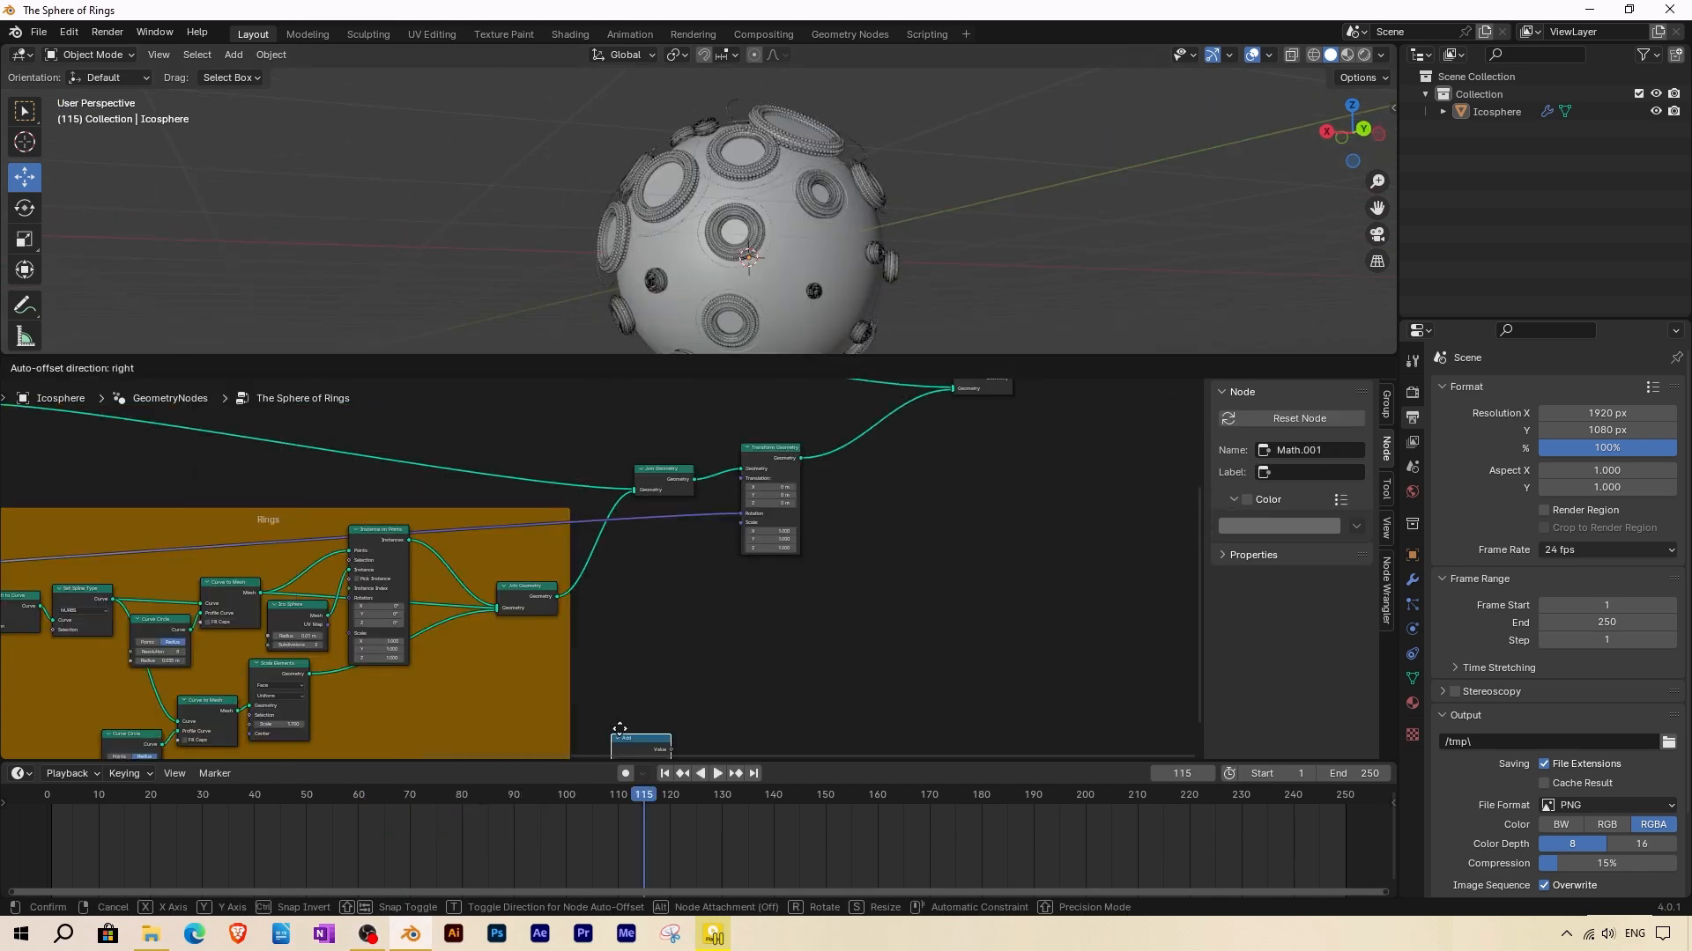
{"action": "left_click", "coordinate": [704, 557]}
Set the new Math node's operation to Multiply with a value of 0.01.
{"action": "scroll", "coordinate": [706, 560], "scroll_direction": "up", "scroll_amount": 3}
{"action": "left_click", "coordinate": [744, 507]}
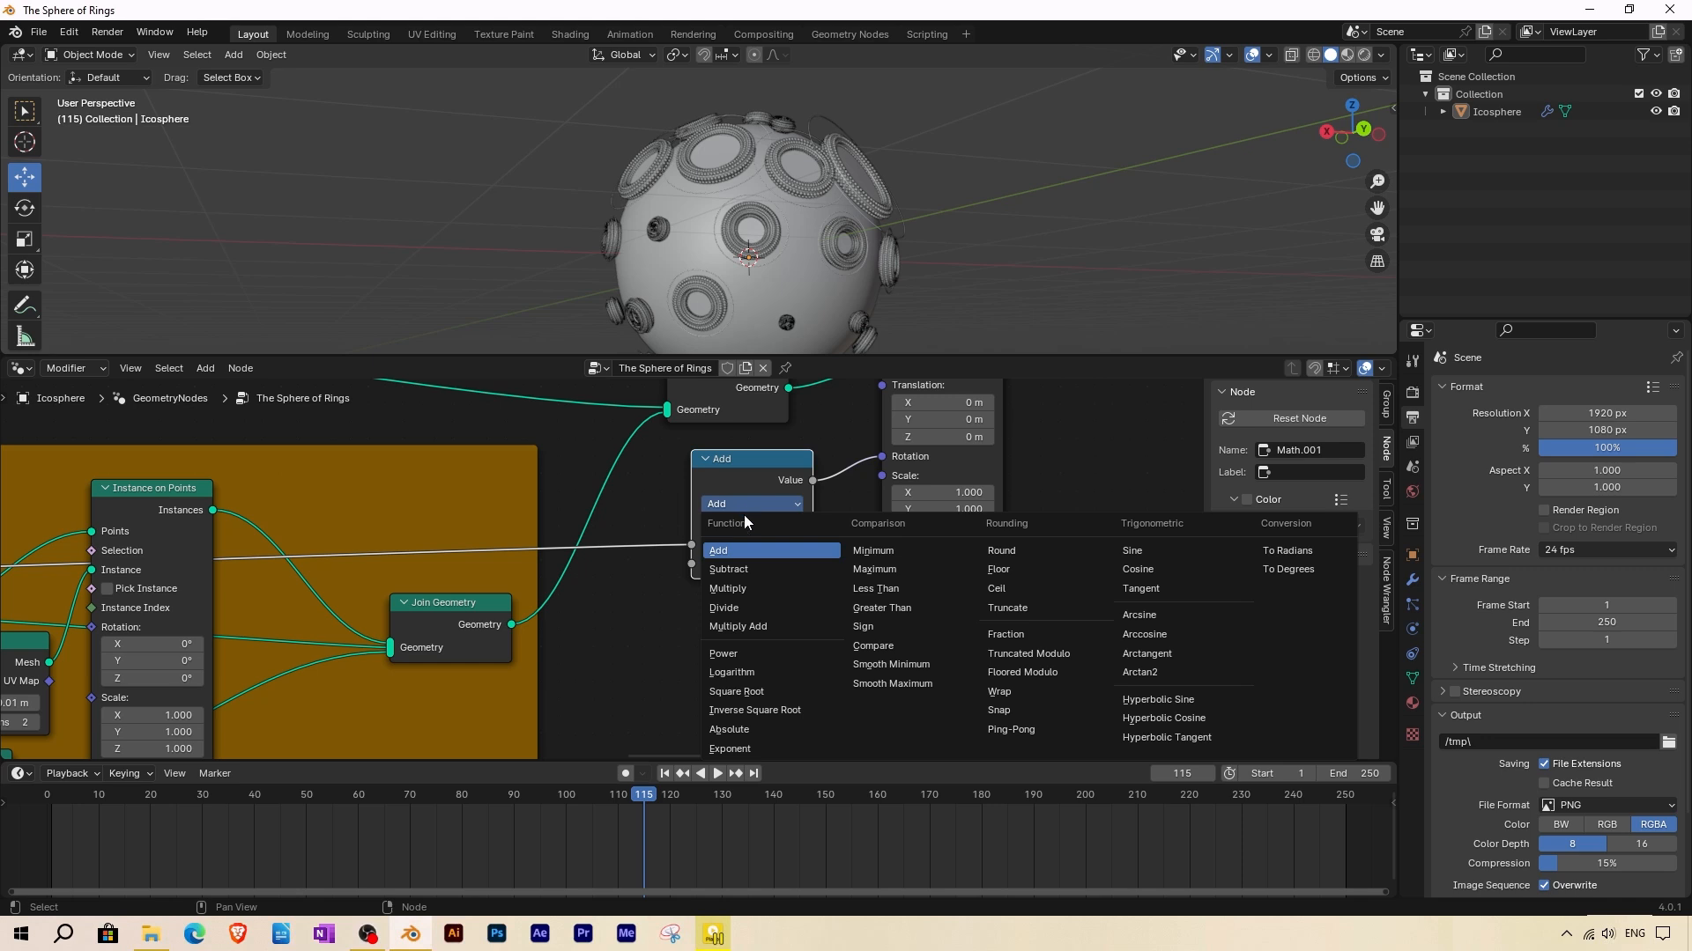
{"action": "left_click", "coordinate": [736, 590]}
{"action": "left_click", "coordinate": [740, 564]}
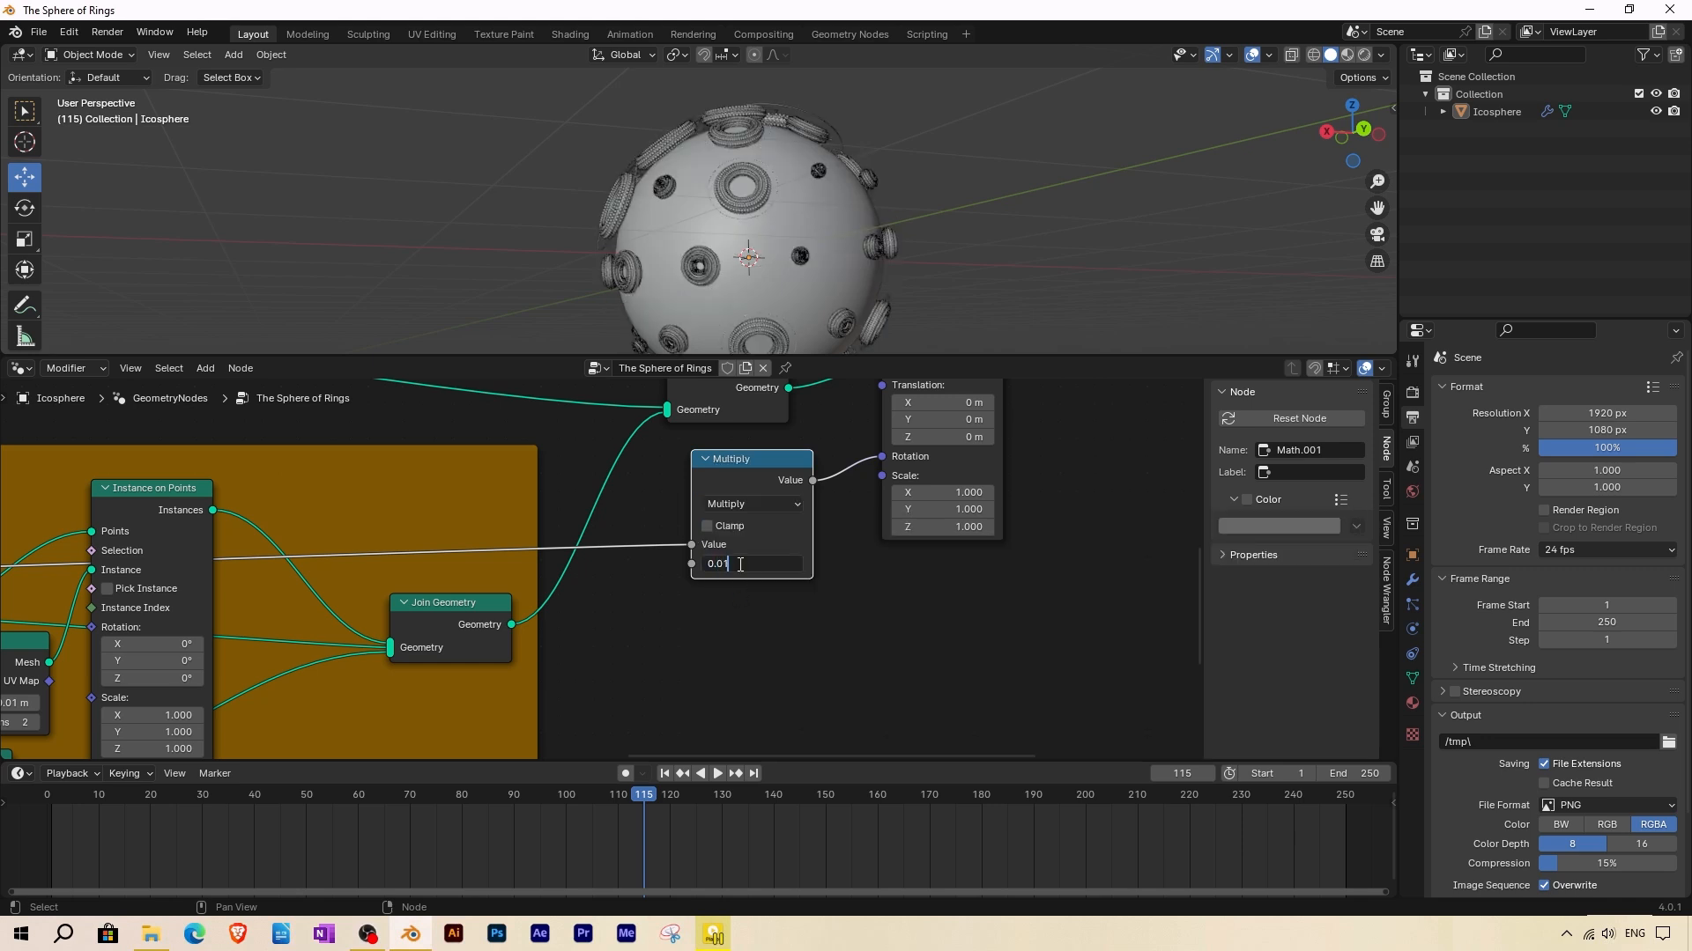
{"action": "type", "text": "0.01"}
{"action": "key", "text": "Return"}
Play back the animation to check the rotation speed with the Multiply node in place.
{"action": "key", "text": "space"}
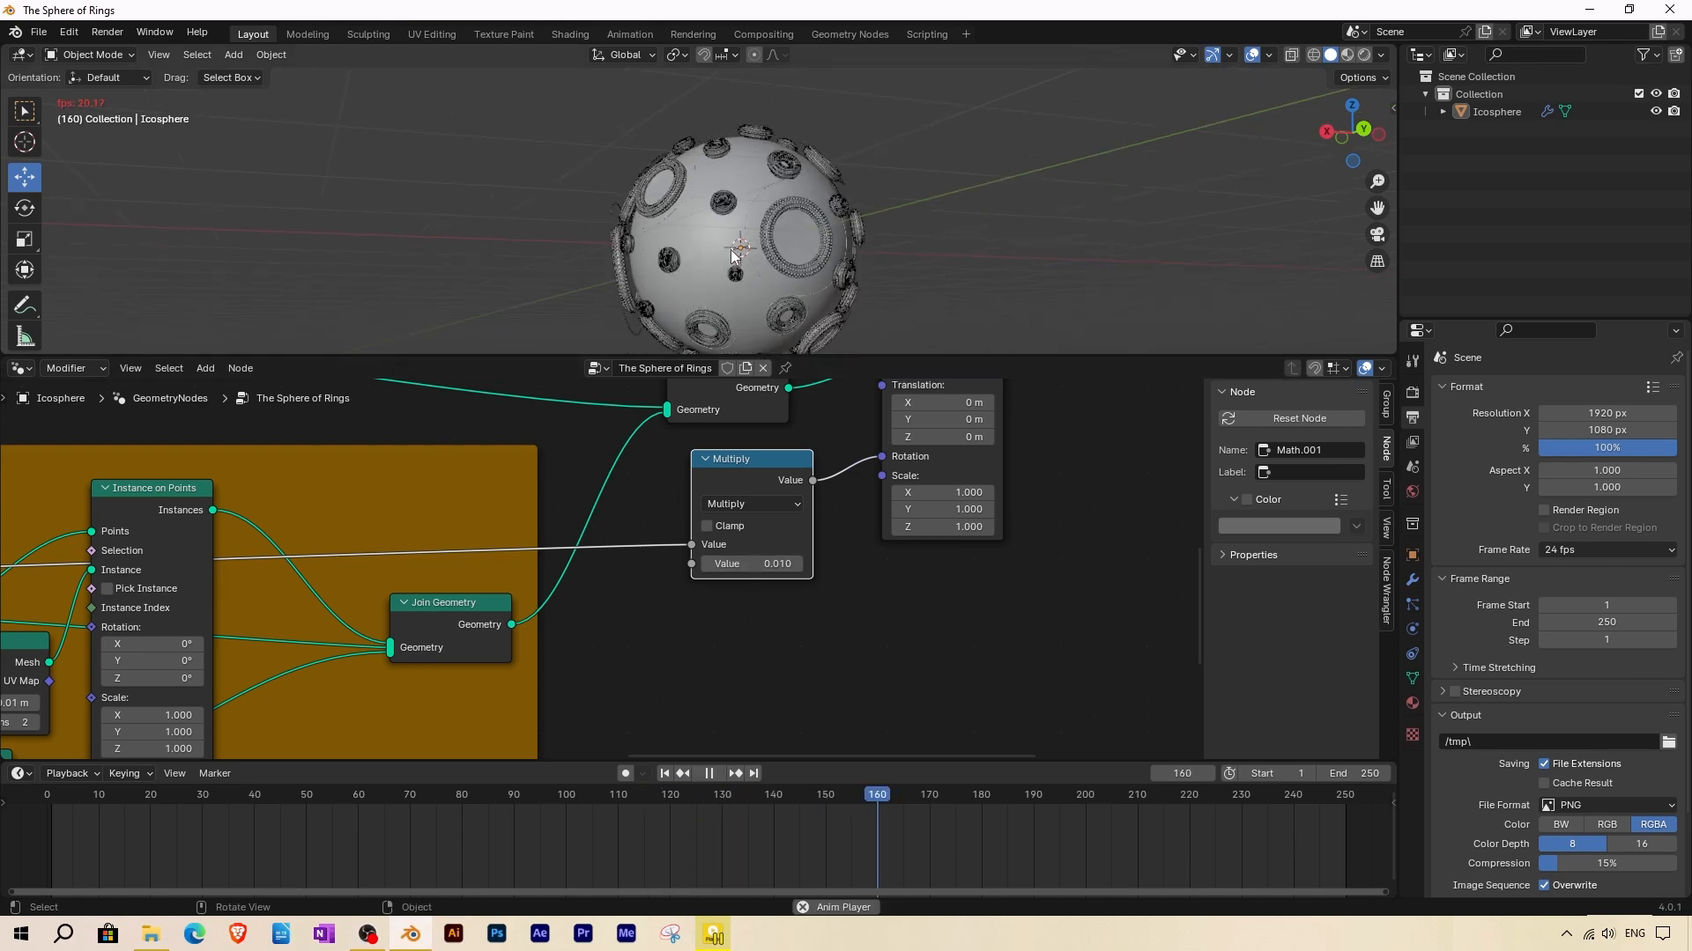
{"action": "scroll", "coordinate": [682, 580], "scroll_direction": "down", "scroll_amount": 12}
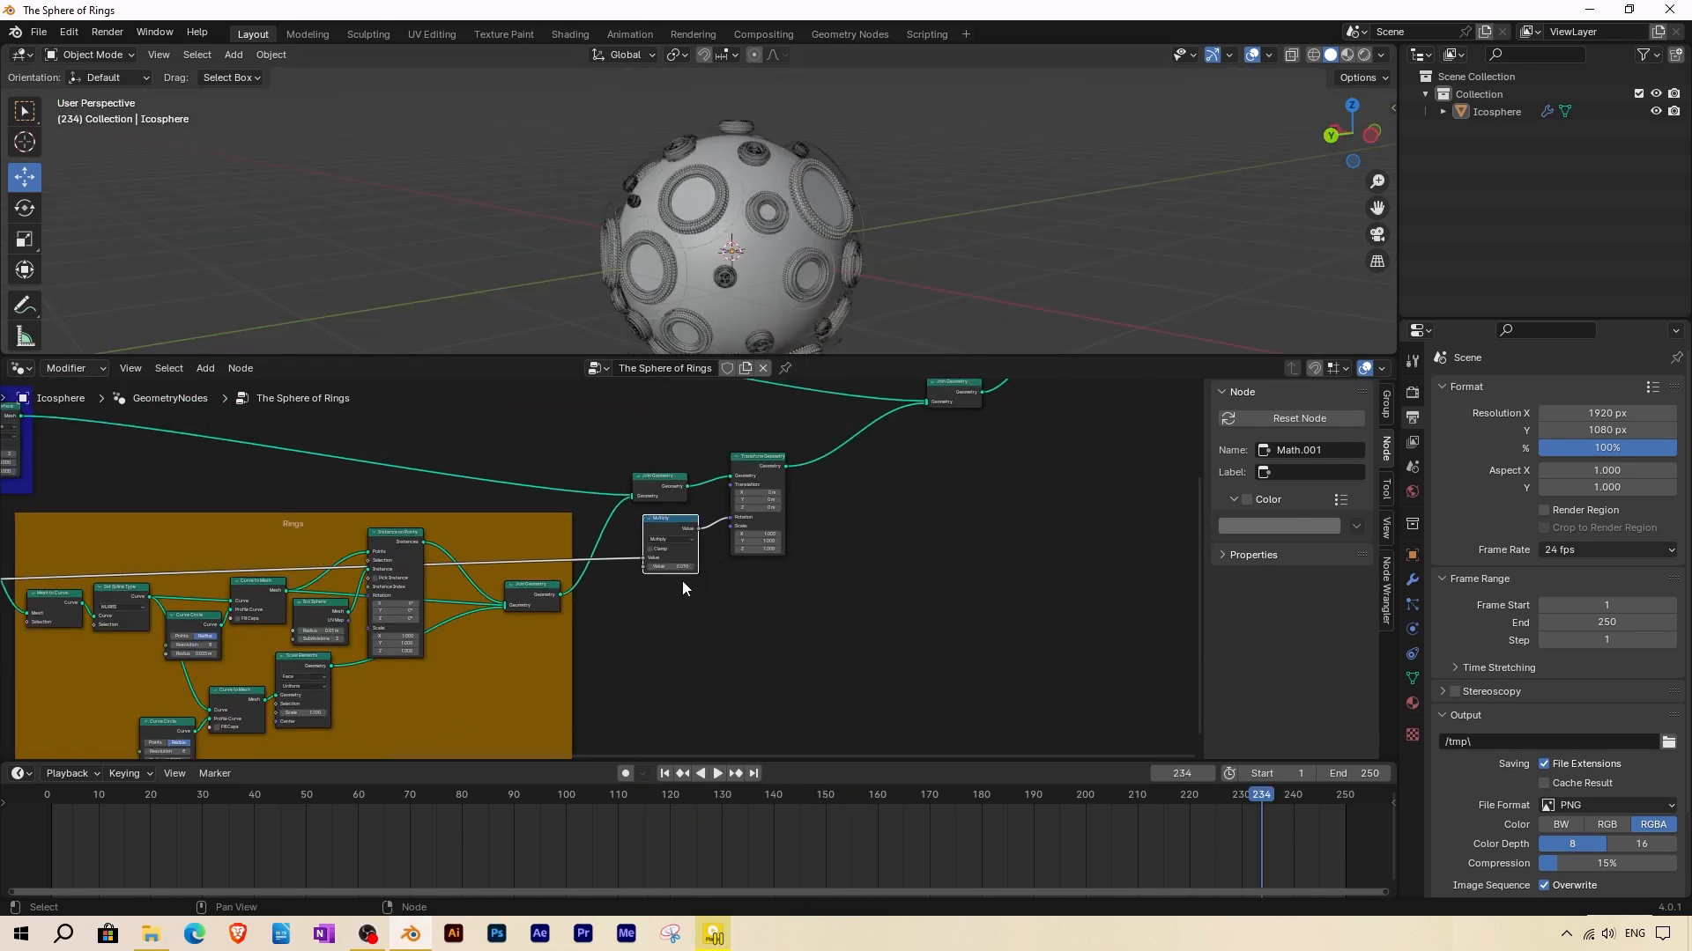
{"action": "middle_click_drag", "start_coordinate": [621, 591], "coordinate": [834, 559]}
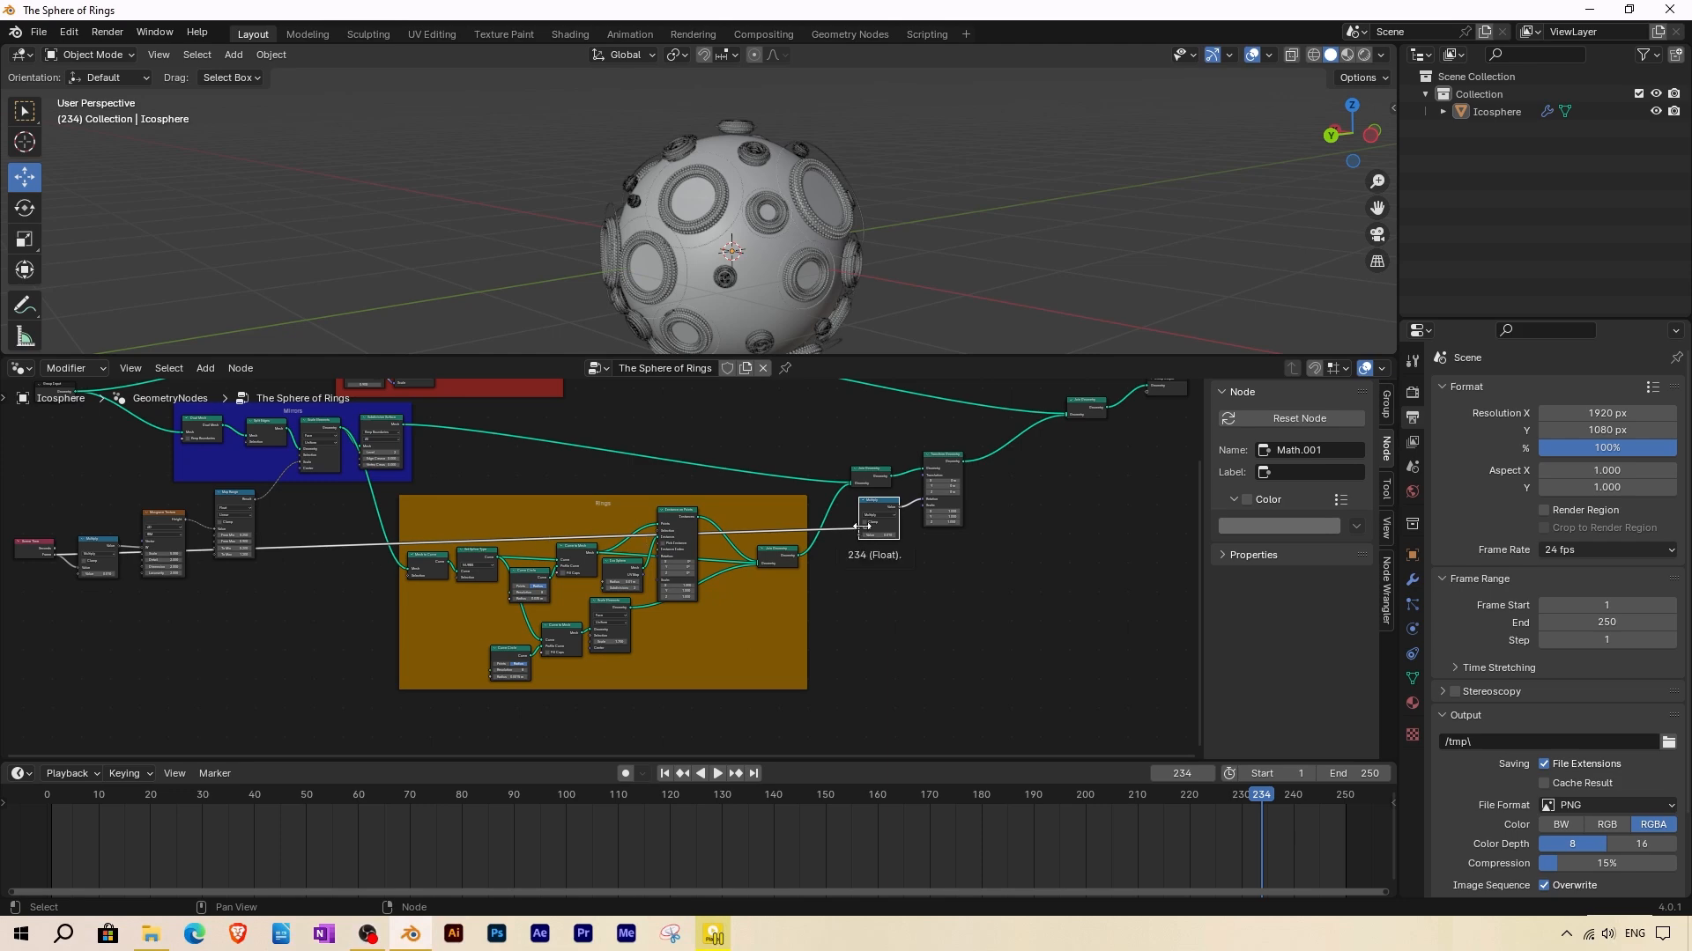
Add a reroute point on the Frame link just before the rotation Multiply node and move it below the Rings frame.
{"action": "scroll", "coordinate": [861, 527], "scroll_direction": "up", "scroll_amount": 3}
{"action": "middle_click_drag", "start_coordinate": [953, 537], "coordinate": [673, 580]}
{"action": "scroll", "coordinate": [654, 509], "scroll_direction": "up", "scroll_amount": 2}
{"action": "scroll", "coordinate": [654, 501], "scroll_direction": "up", "scroll_amount": 1}
{"action": "right_click_drag", "start_coordinate": [678, 524], "coordinate": [680, 550], "text": "shift"}
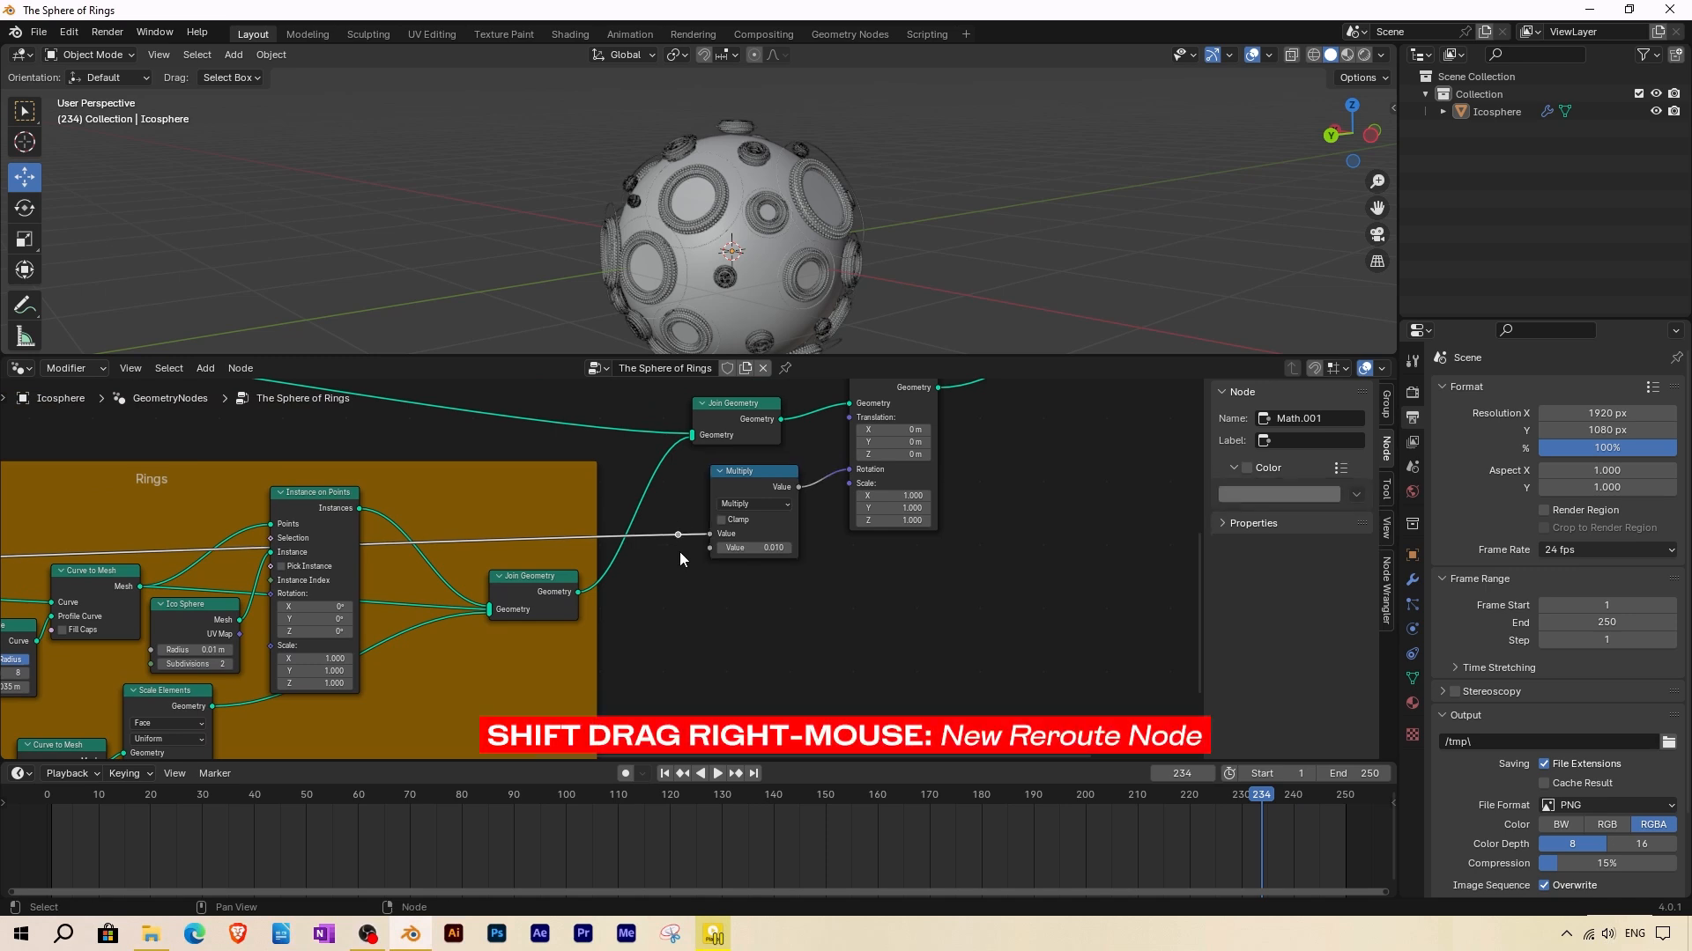
{"action": "scroll", "coordinate": [679, 551], "scroll_direction": "down", "scroll_amount": 1}
{"action": "left_click_drag", "start_coordinate": [655, 525], "coordinate": [680, 559]}
{"action": "key", "text": "g"}
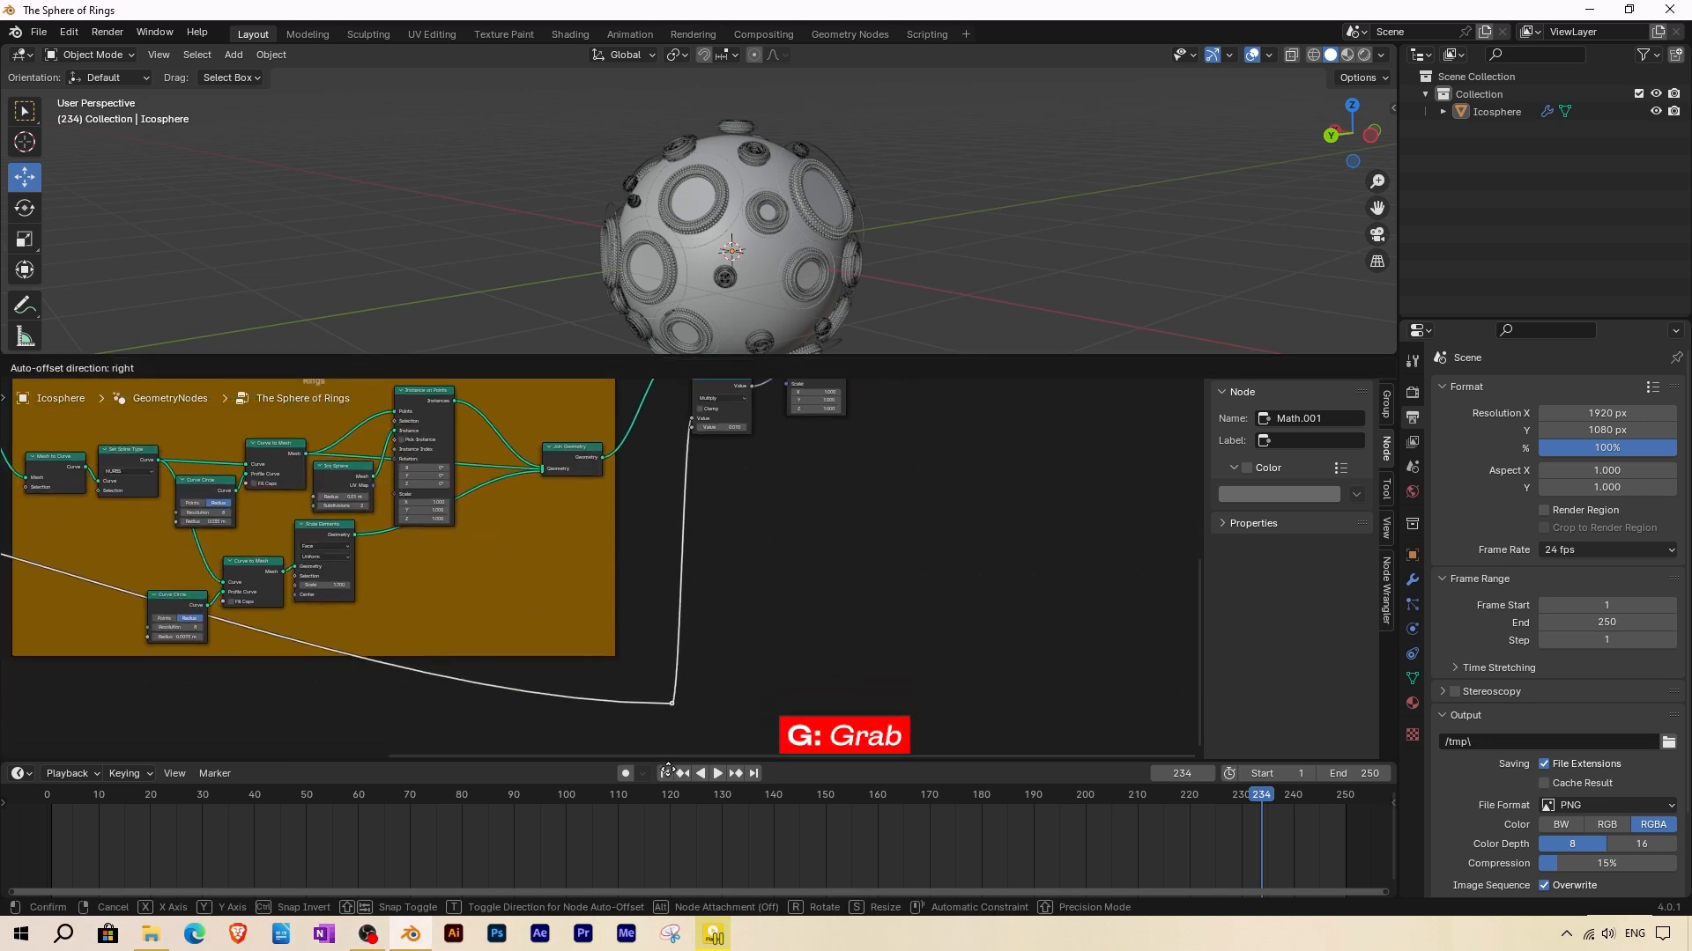
{"action": "left_click", "coordinate": [637, 691]}
Add a second reroute point on the Frame link near the Scene Time node and lower it so the link passes beneath the Rings frame.
{"action": "scroll", "coordinate": [680, 636], "scroll_direction": "down", "scroll_amount": 3}
{"action": "left_click_drag", "start_coordinate": [147, 554], "coordinate": [540, 593], "text": "alt"}
{"action": "scroll", "coordinate": [490, 511], "scroll_direction": "up", "scroll_amount": 2}
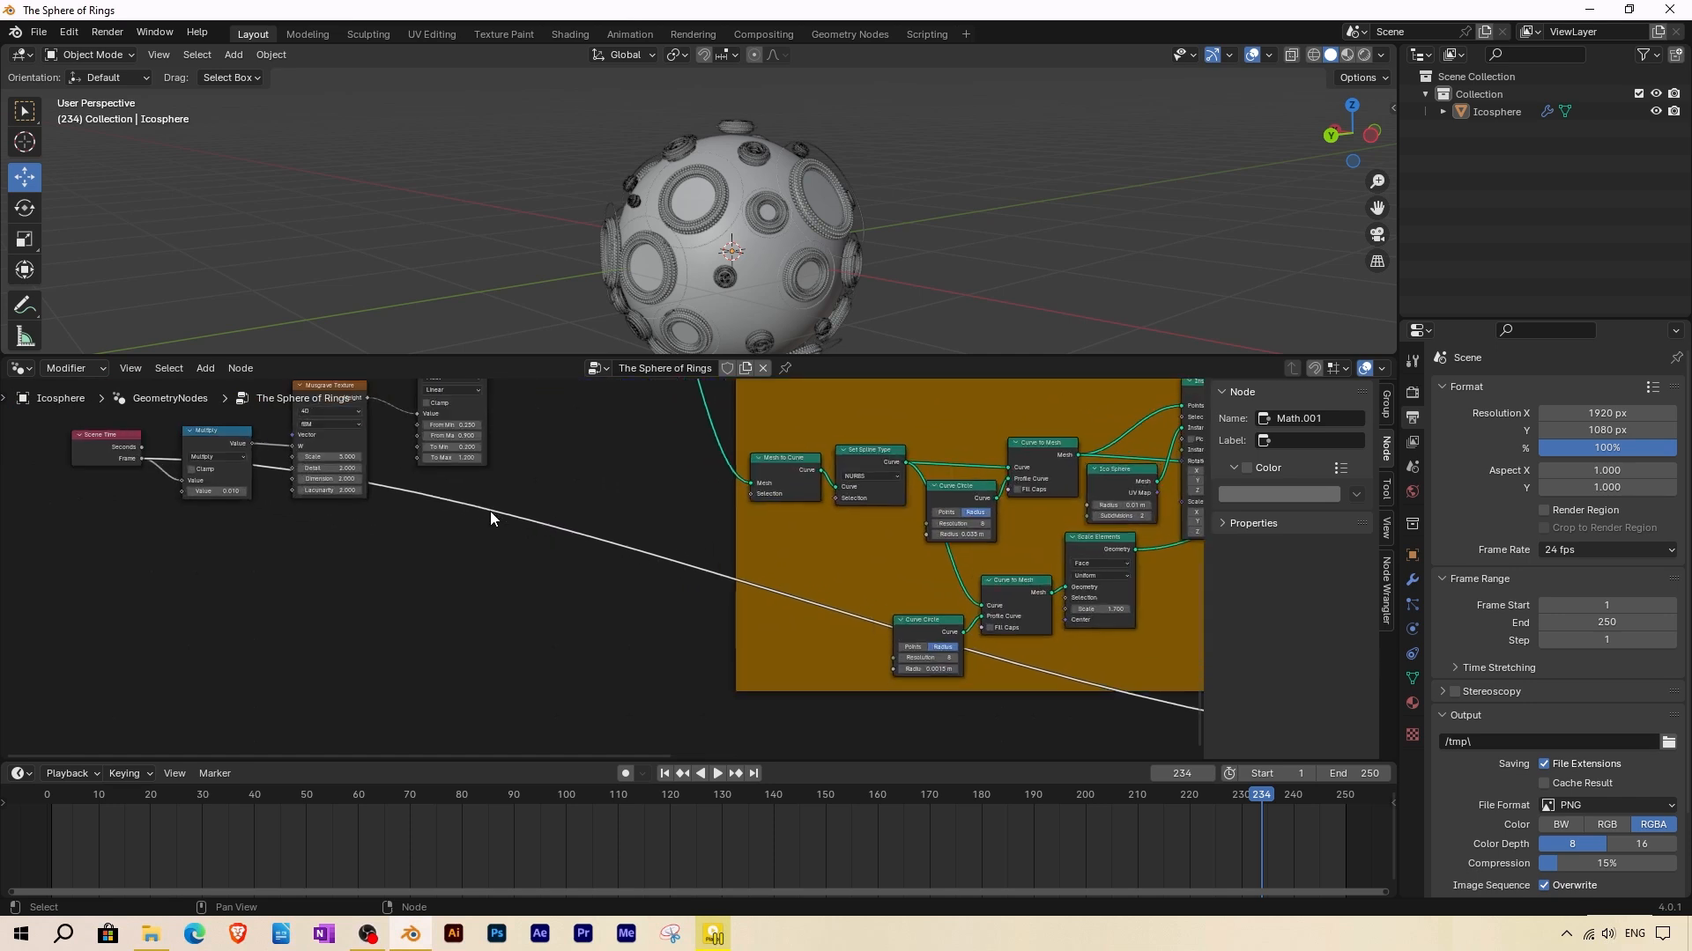
{"action": "right_click_drag", "start_coordinate": [494, 502], "coordinate": [492, 529], "text": "shift"}
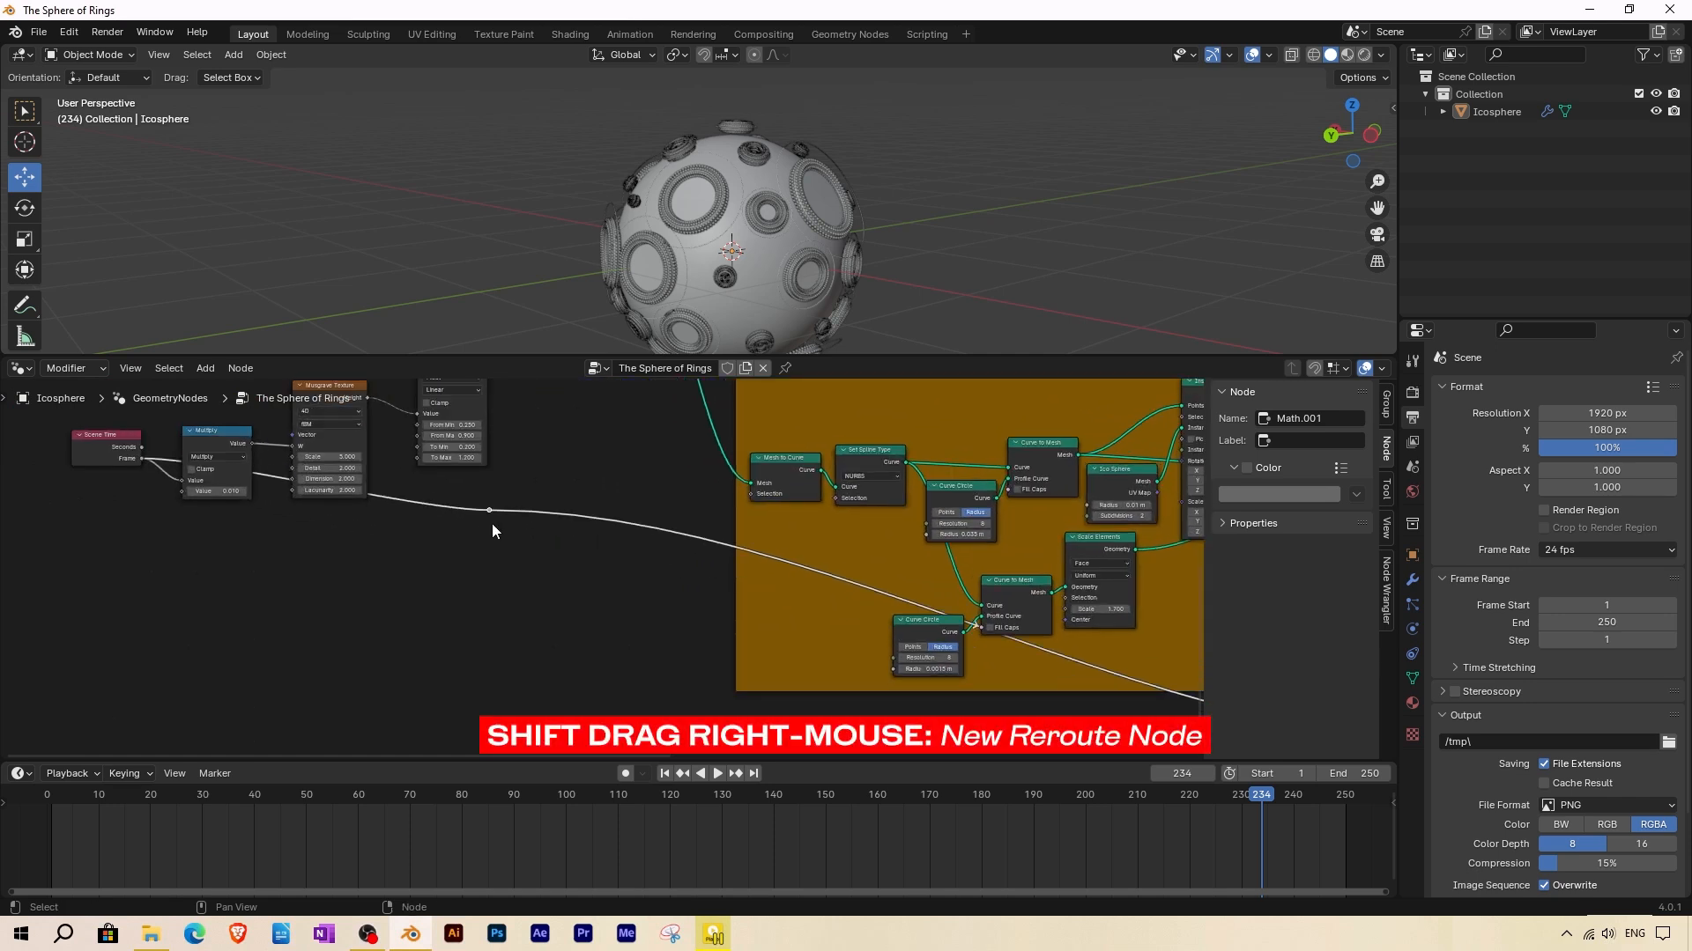
{"action": "key", "text": "g"}
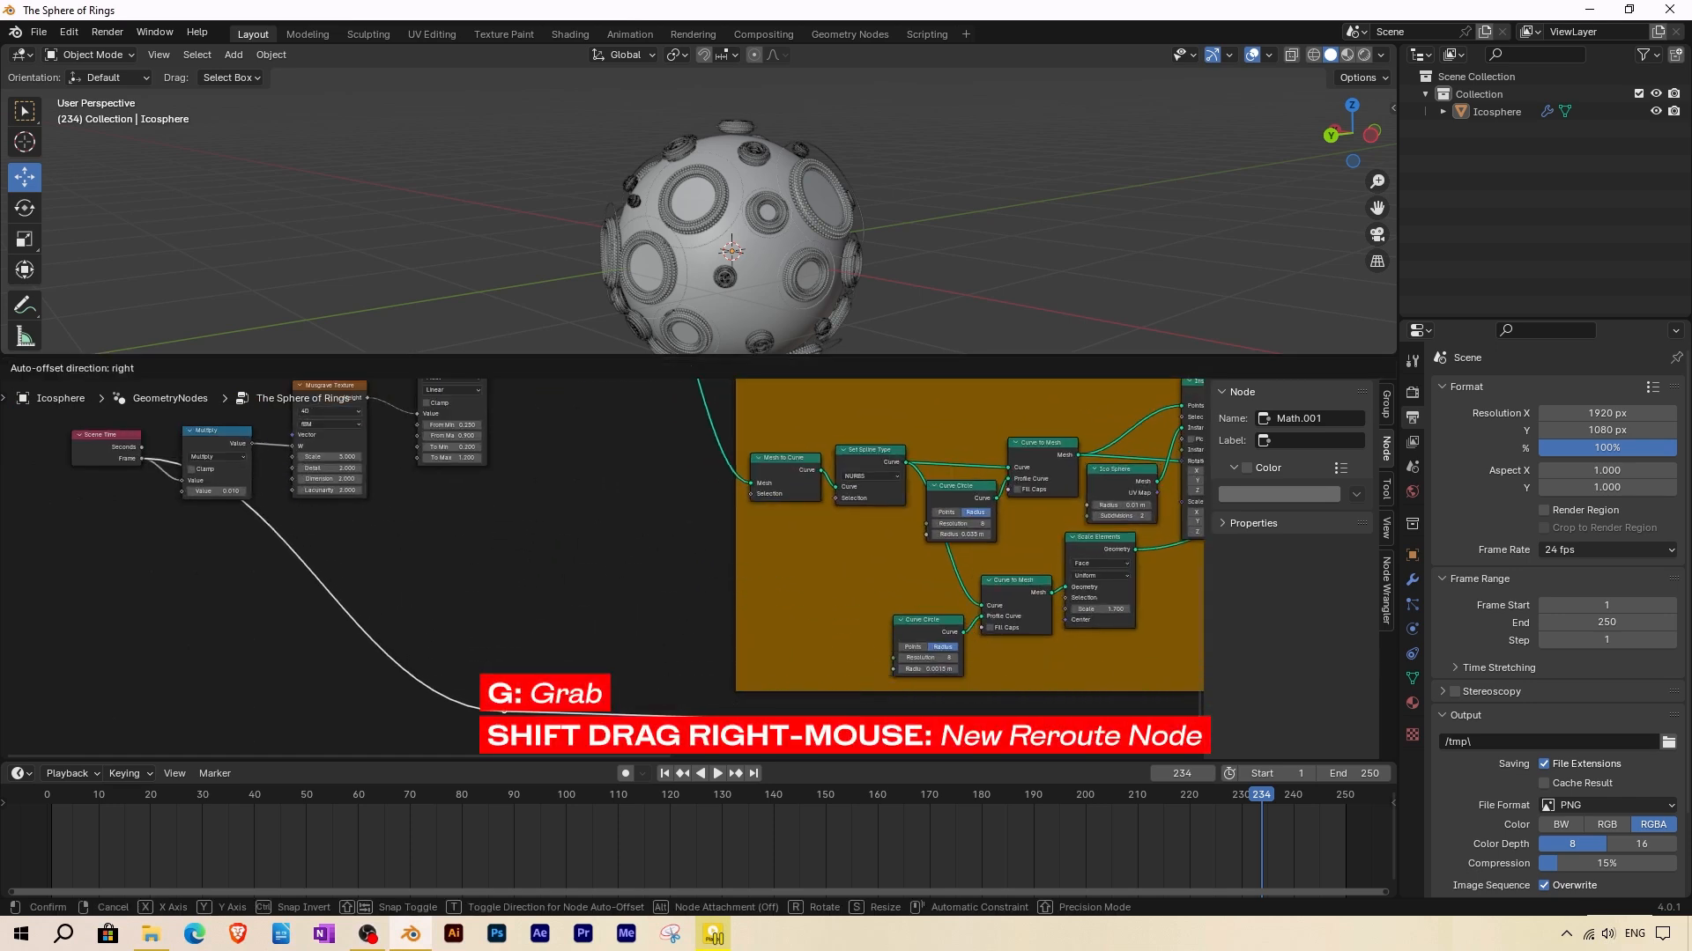
{"action": "left_click", "coordinate": [513, 617]}
{"action": "scroll", "coordinate": [348, 532], "scroll_direction": "down", "scroll_amount": 1}
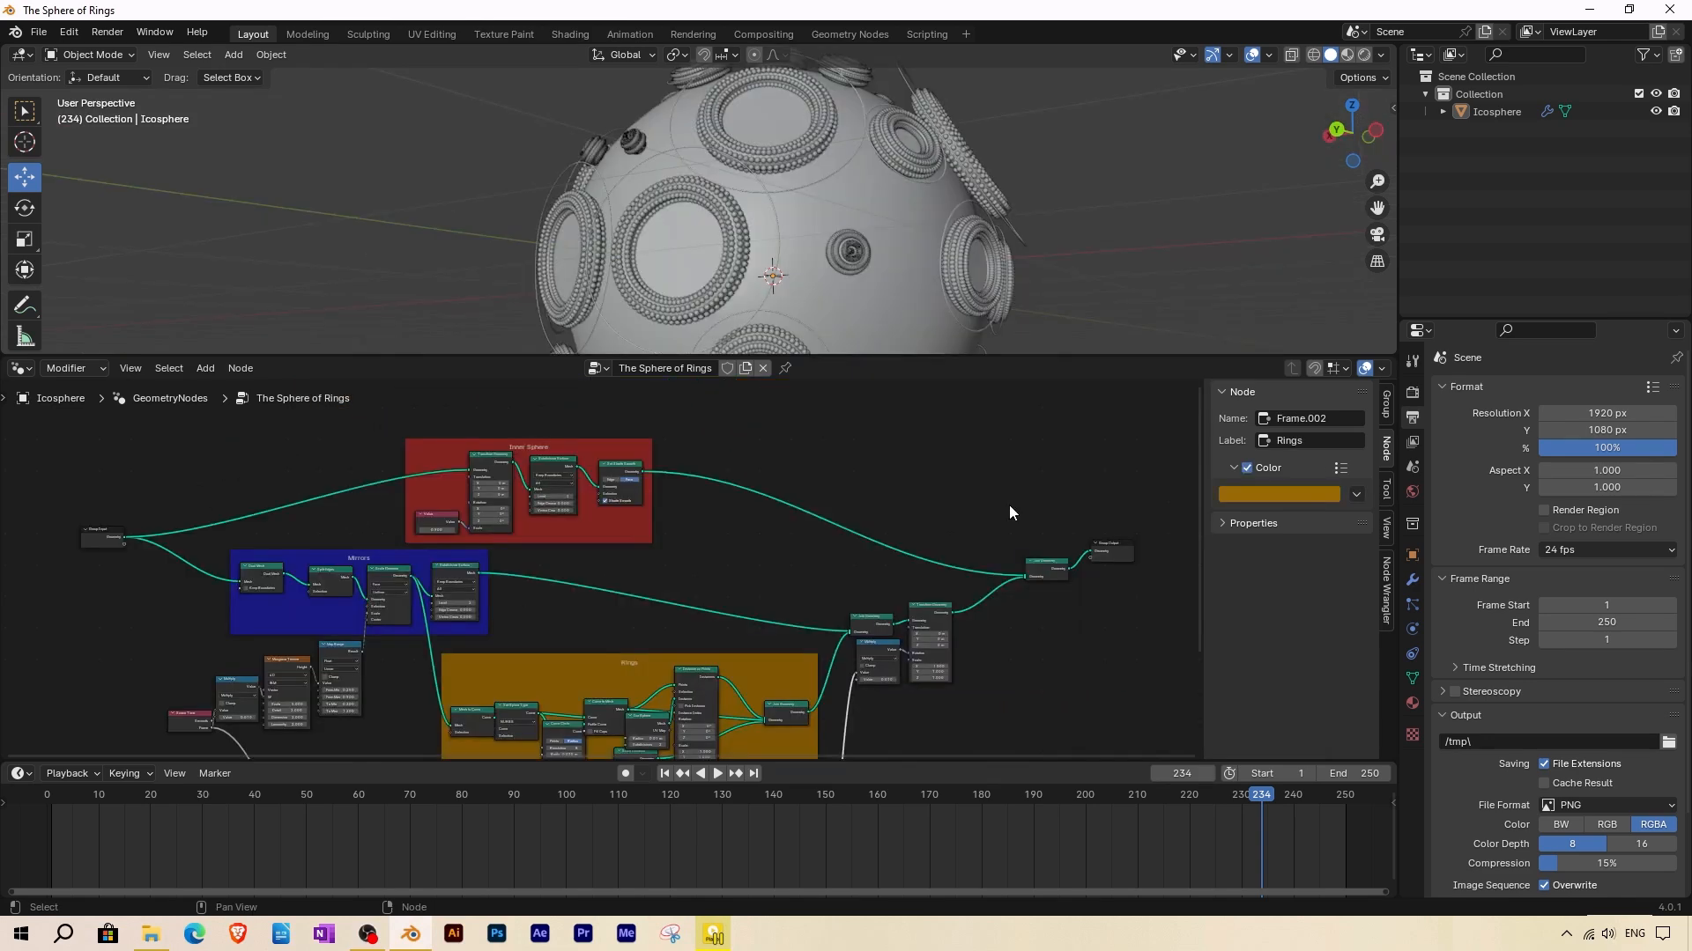
Split off a Shader Editor beside the geometry node editor and display the viewport in Material Preview shading.
{"action": "key", "text": "n"}
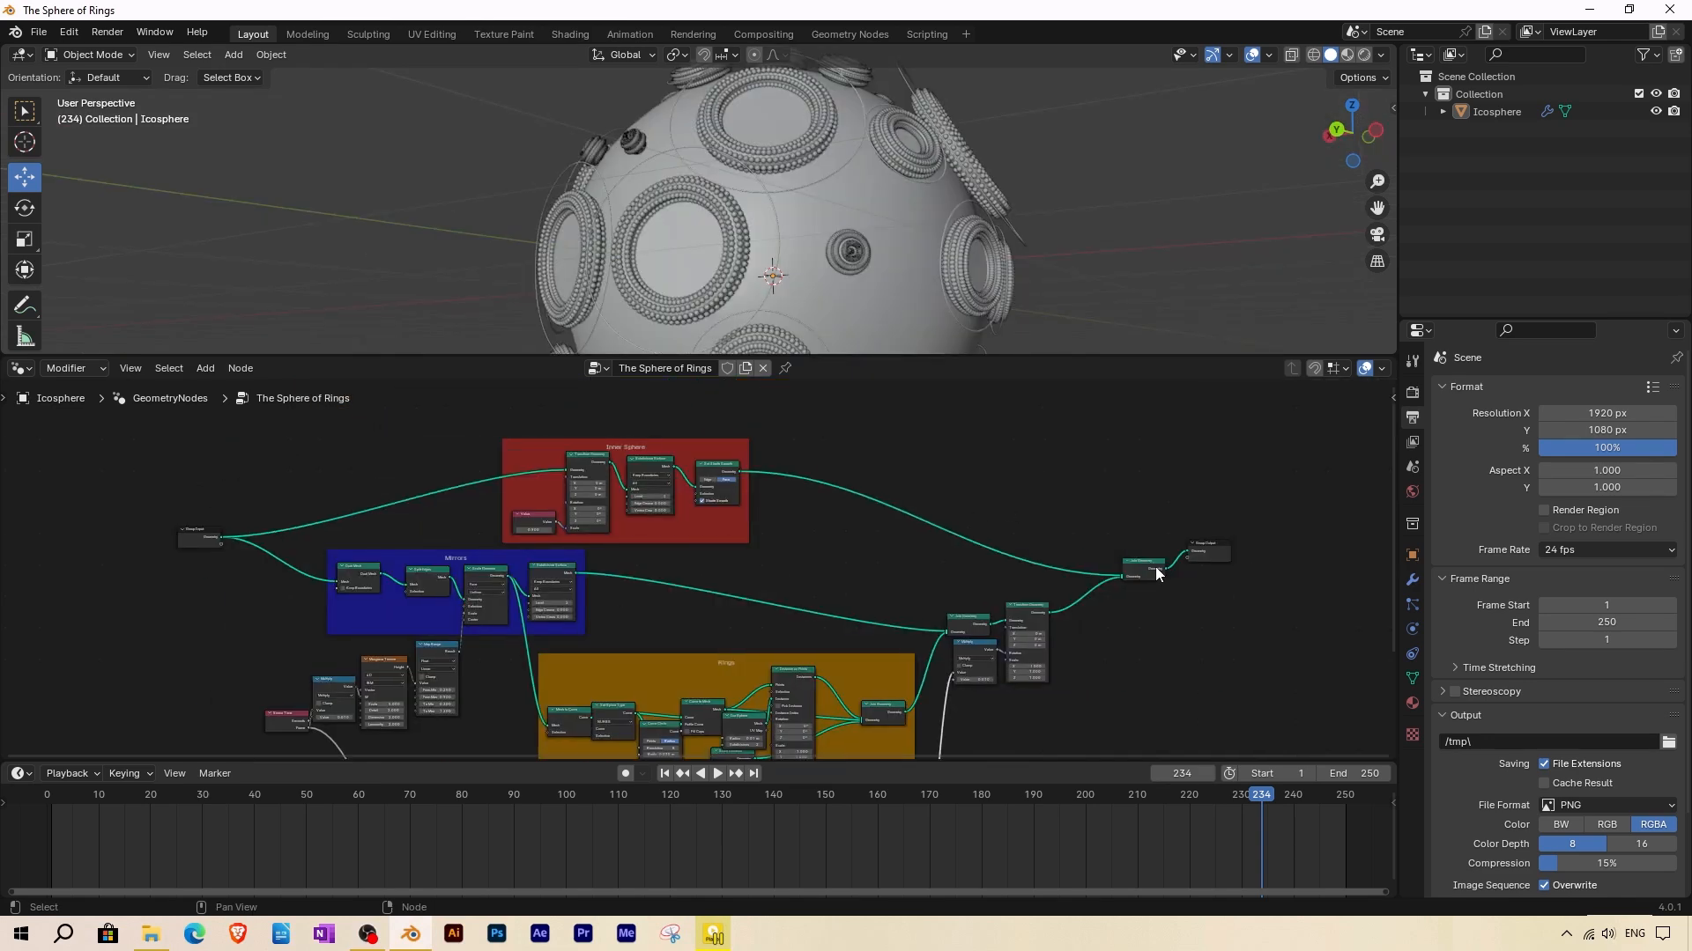
{"action": "left_click_drag", "start_coordinate": [1383, 369], "coordinate": [494, 380]}
{"action": "left_click", "coordinate": [510, 370]}
{"action": "left_click", "coordinate": [548, 546]}
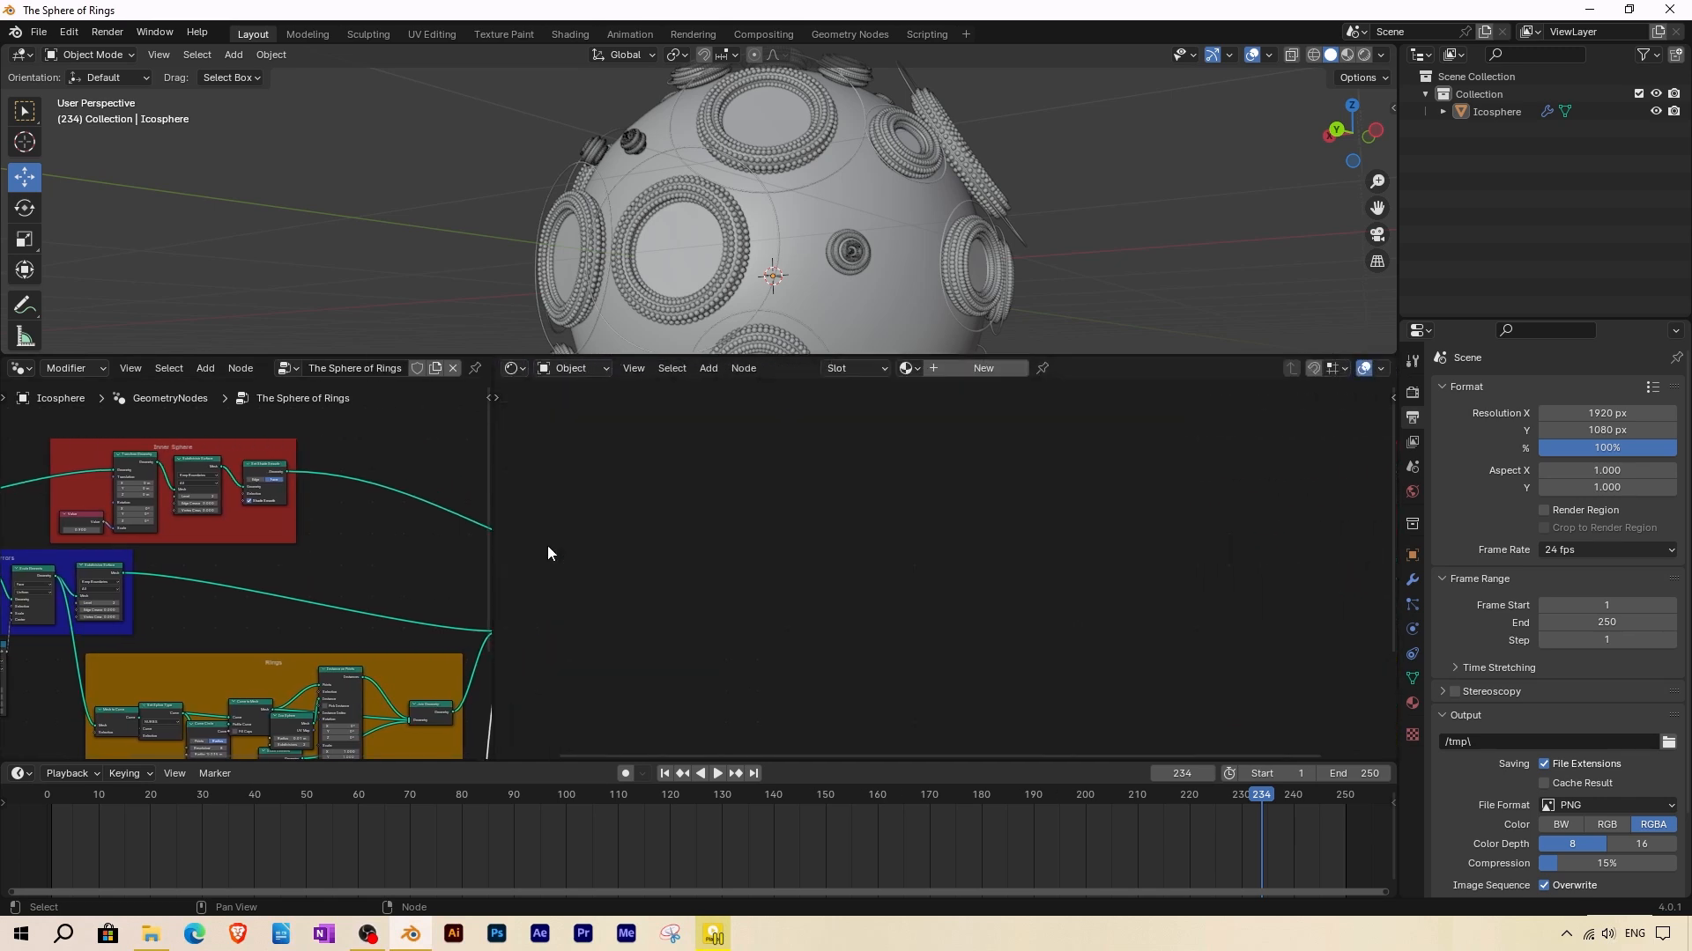
{"action": "left_click", "coordinate": [1346, 54]}
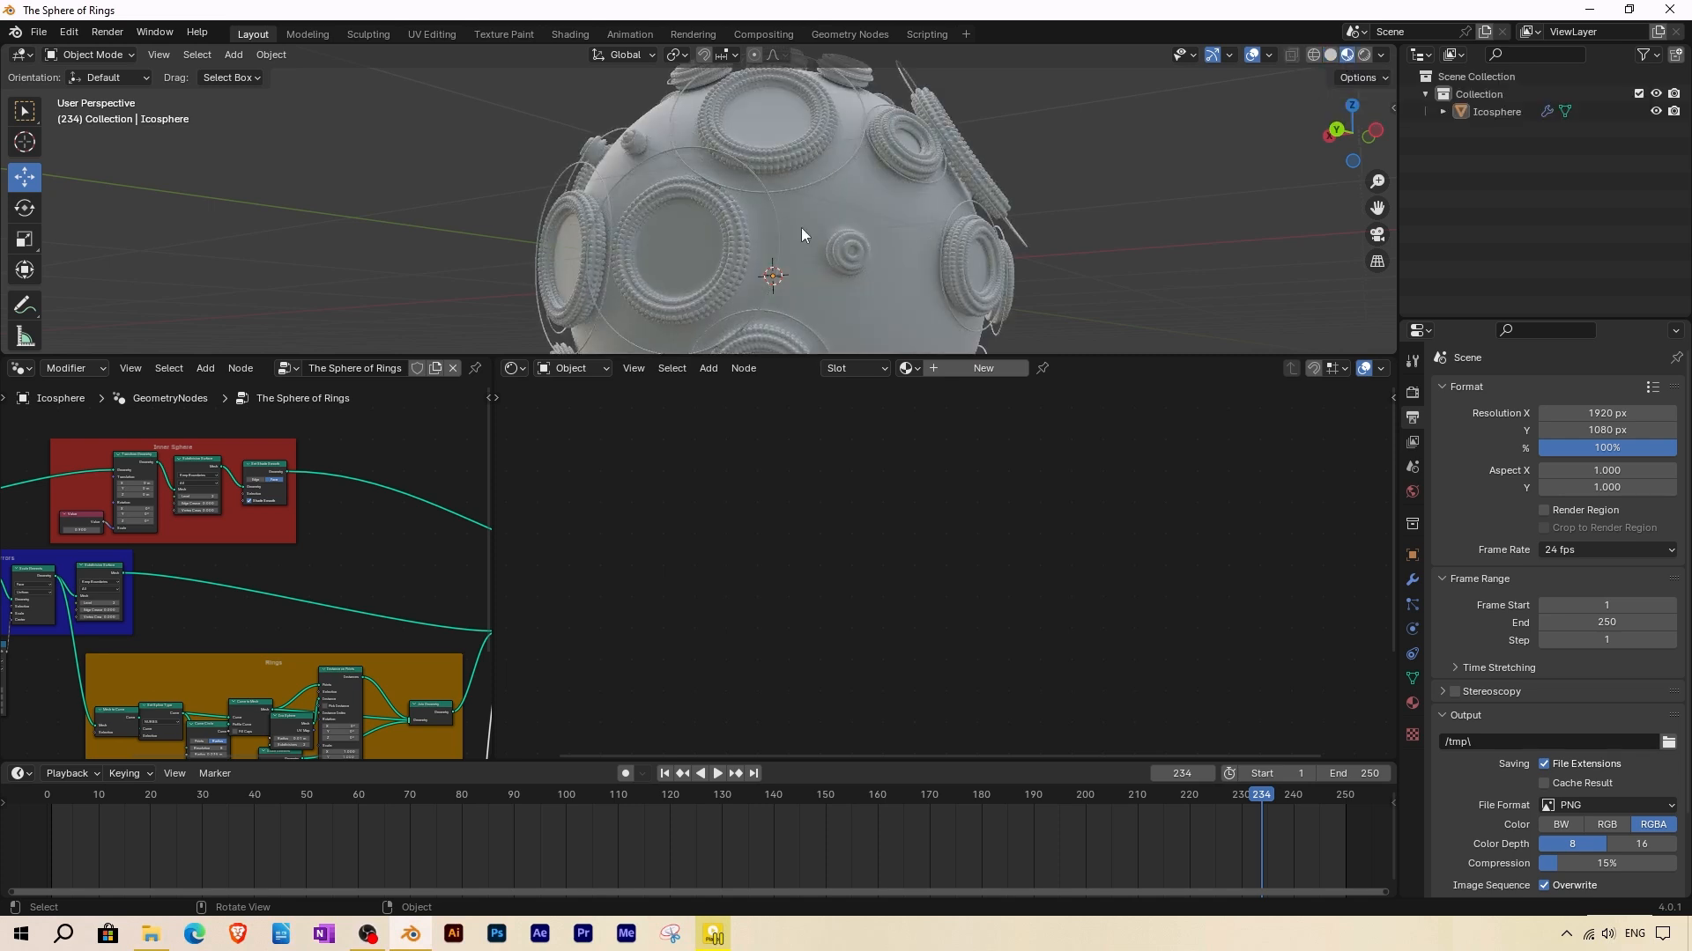
{"action": "middle_click_drag", "start_coordinate": [918, 224], "coordinate": [745, 210]}
Create a new material on the Icosphere and name it Rings.
{"action": "left_click", "coordinate": [1413, 703]}
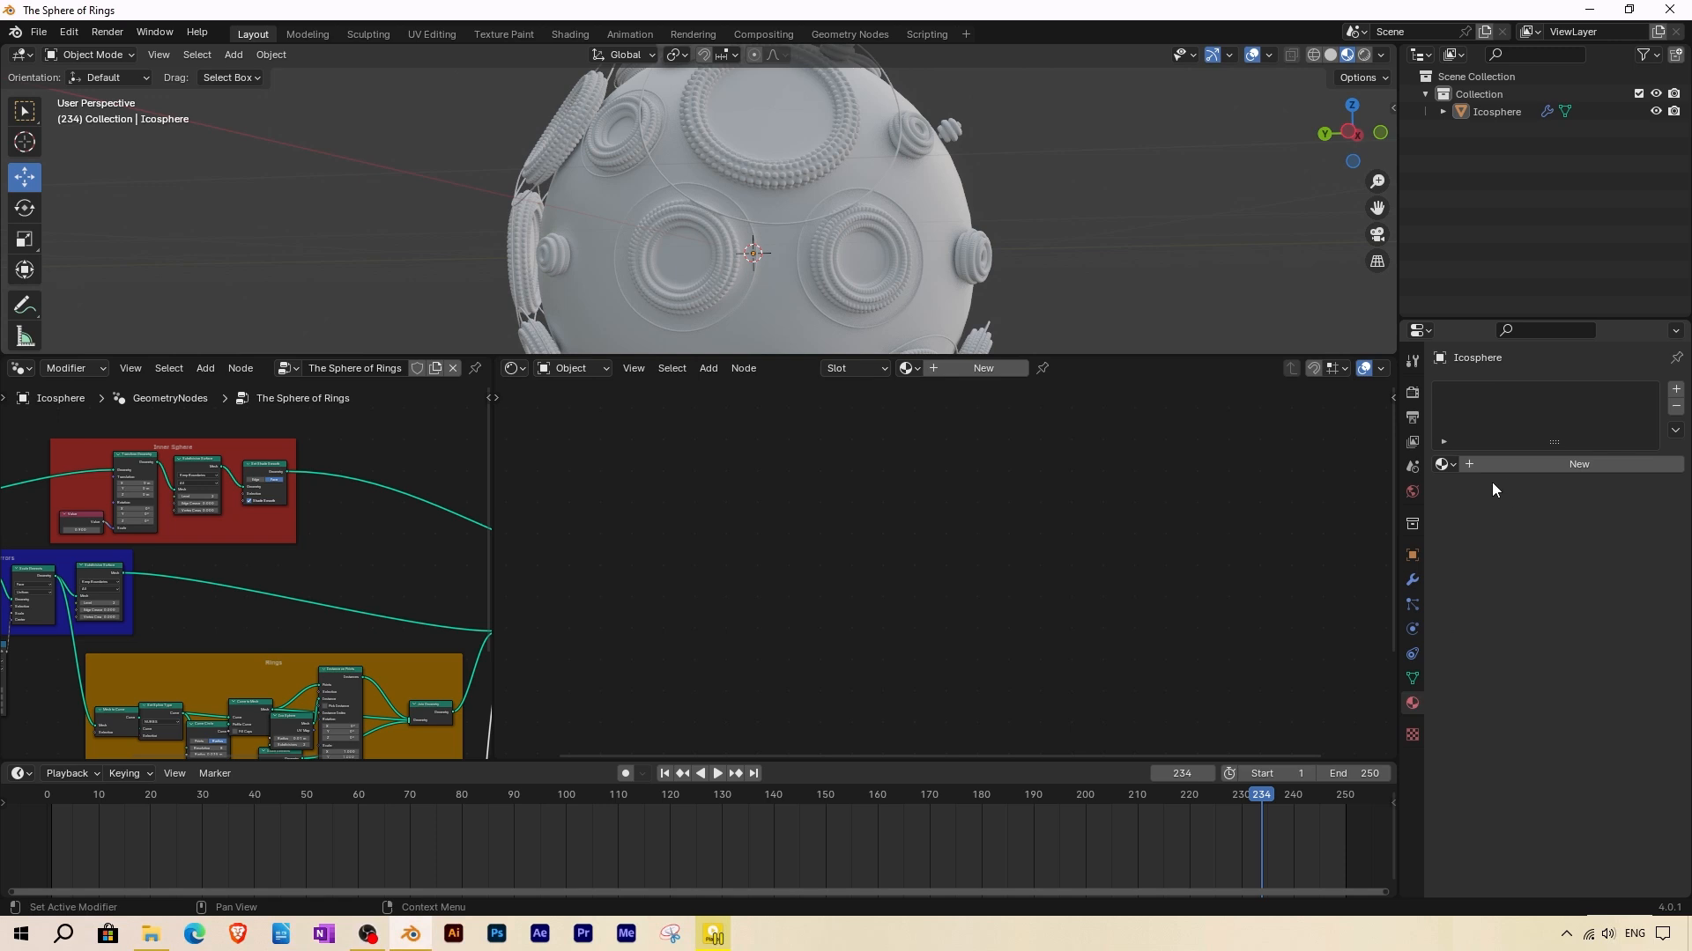
{"action": "left_click", "coordinate": [1542, 464]}
{"action": "double_click", "coordinate": [1528, 464]}
{"action": "type", "text": "Ring"}
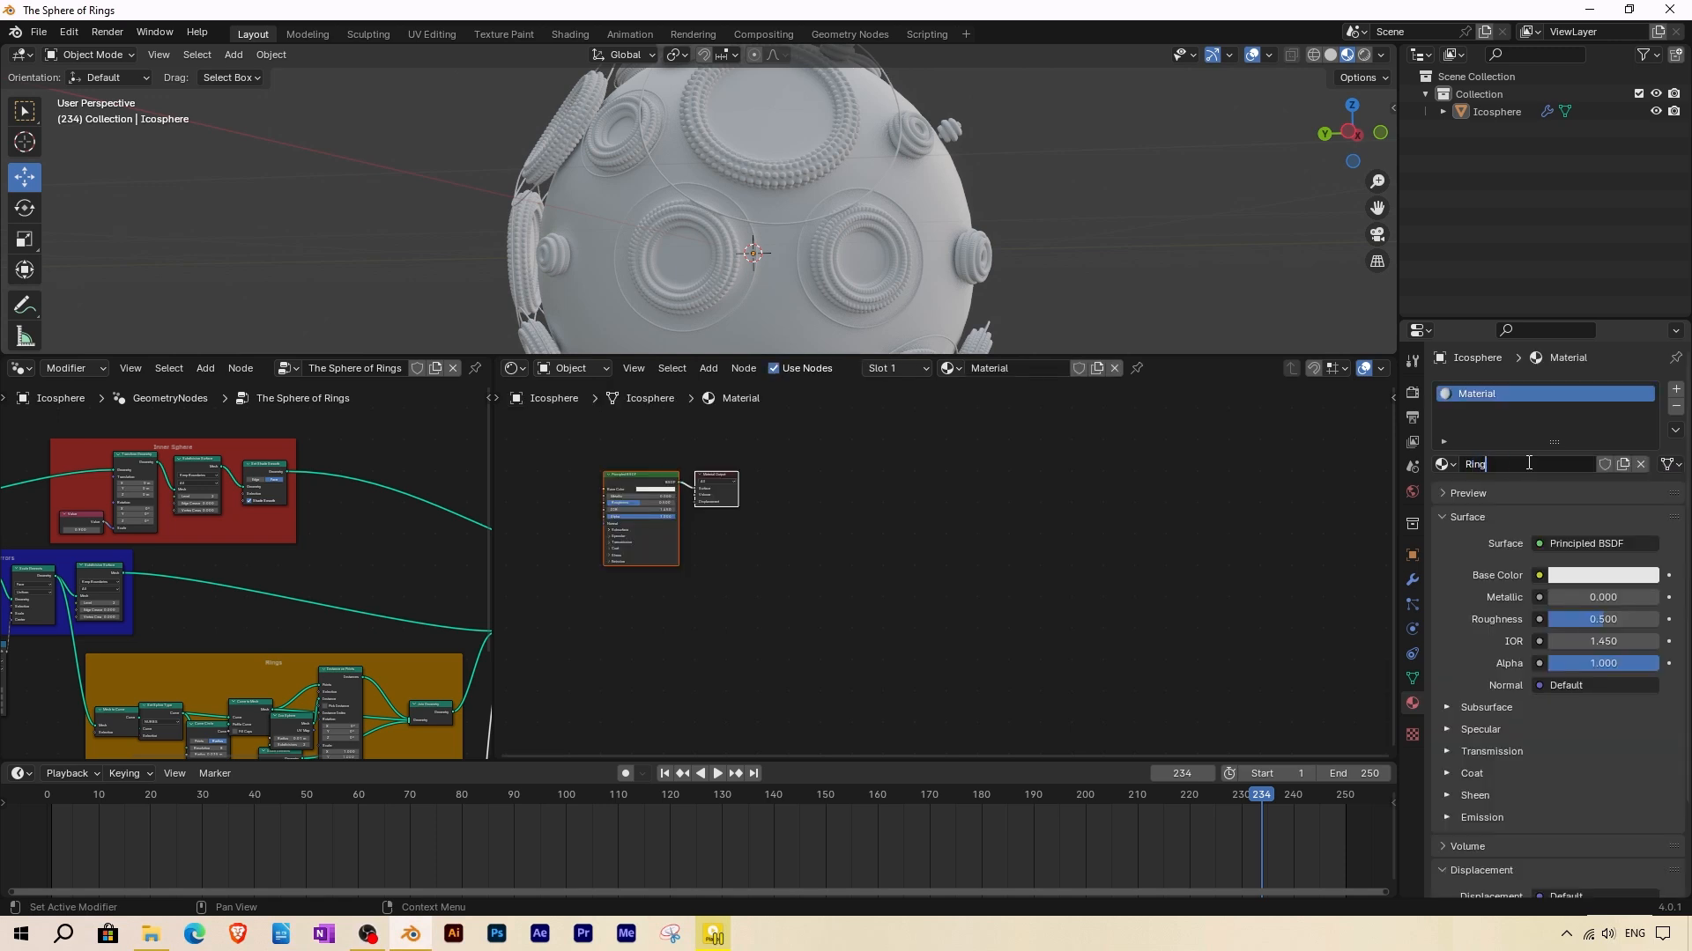
Give the Rings material's Principled BSDF an orange base color, Metallic 1.000 and Roughness 0.1.
{"action": "scroll", "coordinate": [671, 524], "scroll_direction": "up", "scroll_amount": 5}
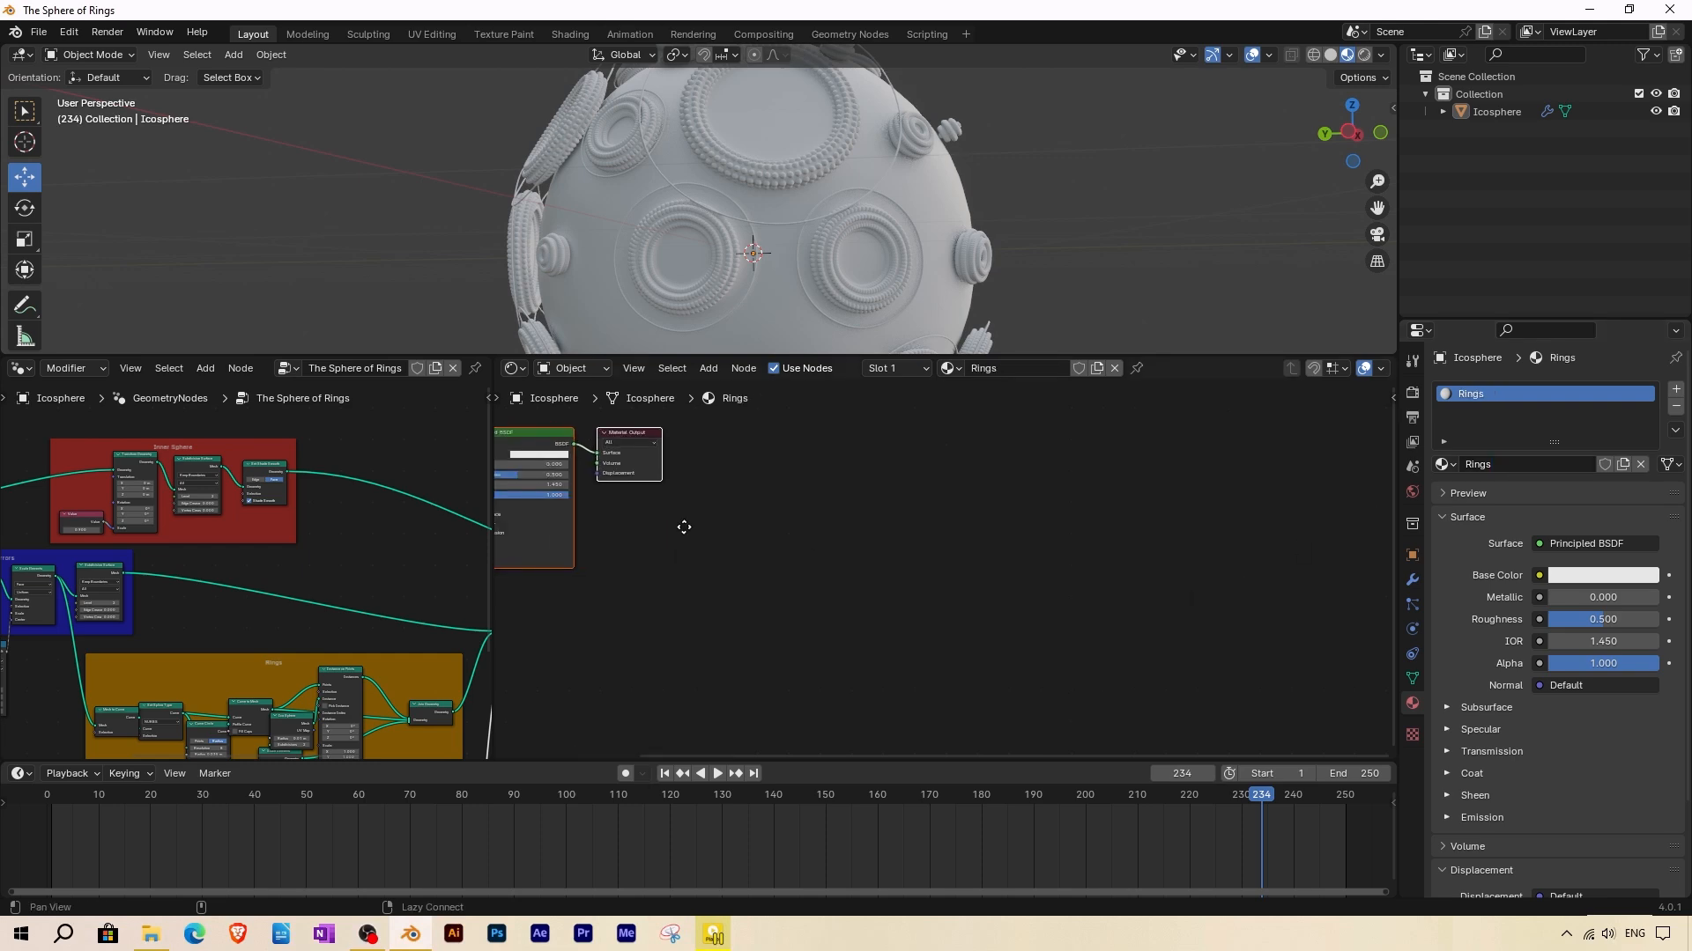
{"action": "middle_click_drag", "start_coordinate": [646, 521], "coordinate": [941, 600]}
{"action": "scroll", "coordinate": [942, 600], "scroll_direction": "up", "scroll_amount": 7}
{"action": "middle_click_drag", "start_coordinate": [805, 532], "coordinate": [1037, 532]}
{"action": "scroll", "coordinate": [1013, 529], "scroll_direction": "up", "scroll_amount": 3}
{"action": "middle_click_drag", "start_coordinate": [921, 504], "coordinate": [919, 513]}
{"action": "left_click", "coordinate": [919, 482]}
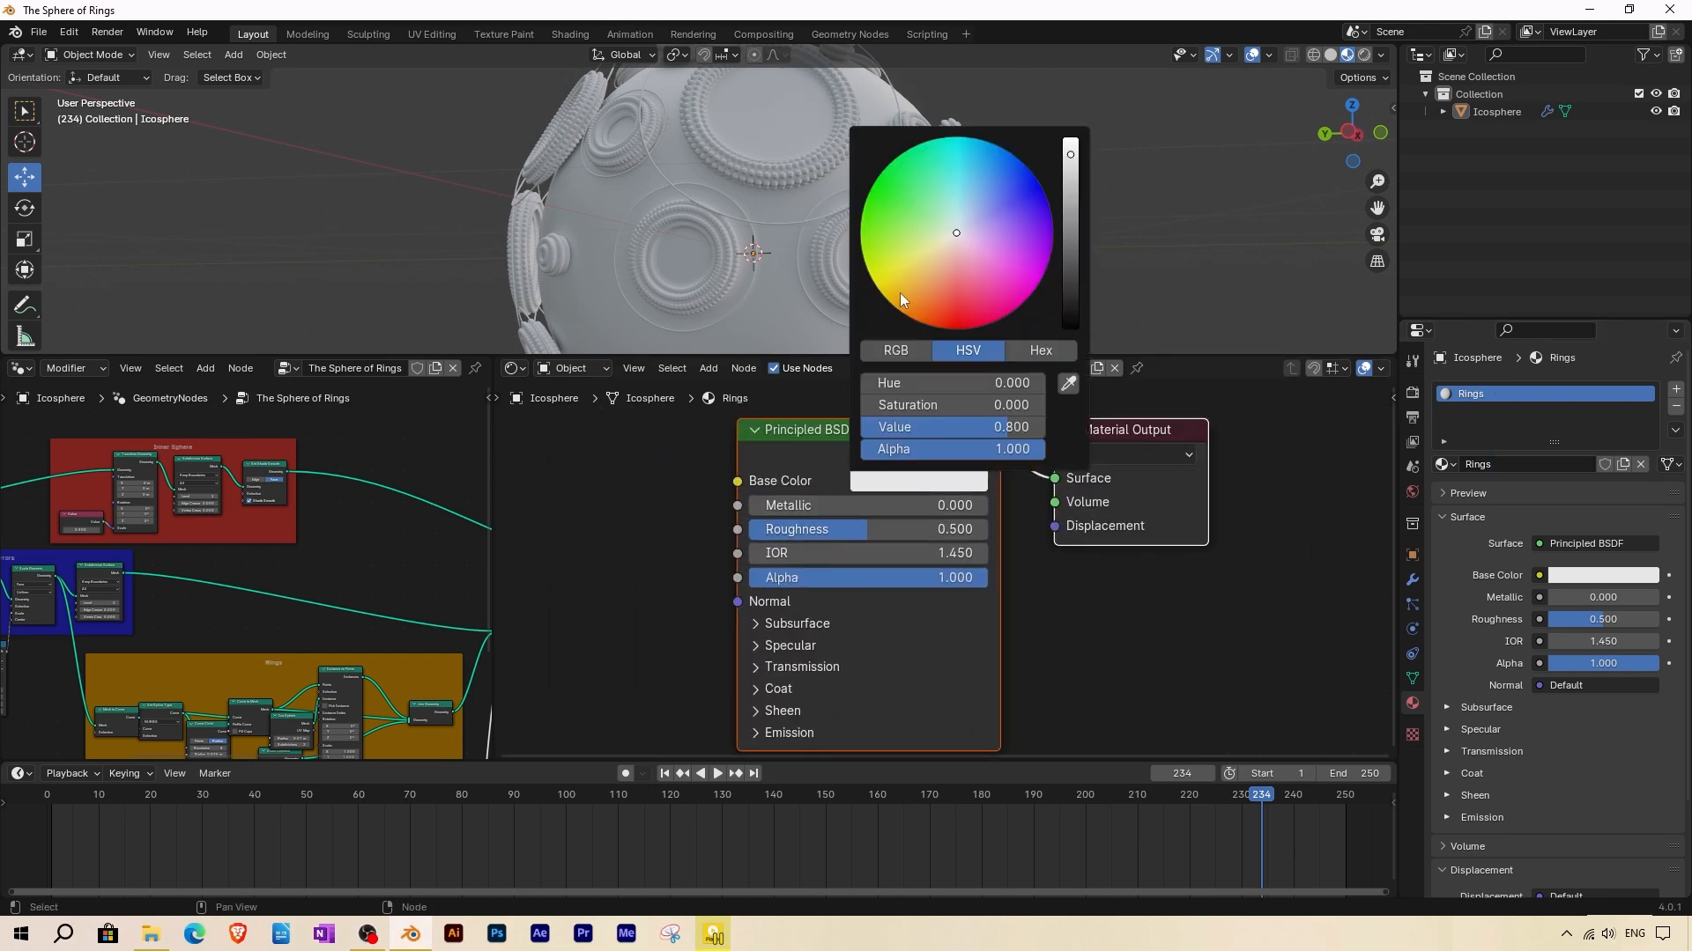
{"action": "left_click", "coordinate": [908, 296]}
{"action": "left_click_drag", "start_coordinate": [775, 504], "coordinate": [881, 505]}
{"action": "left_click", "coordinate": [870, 534]}
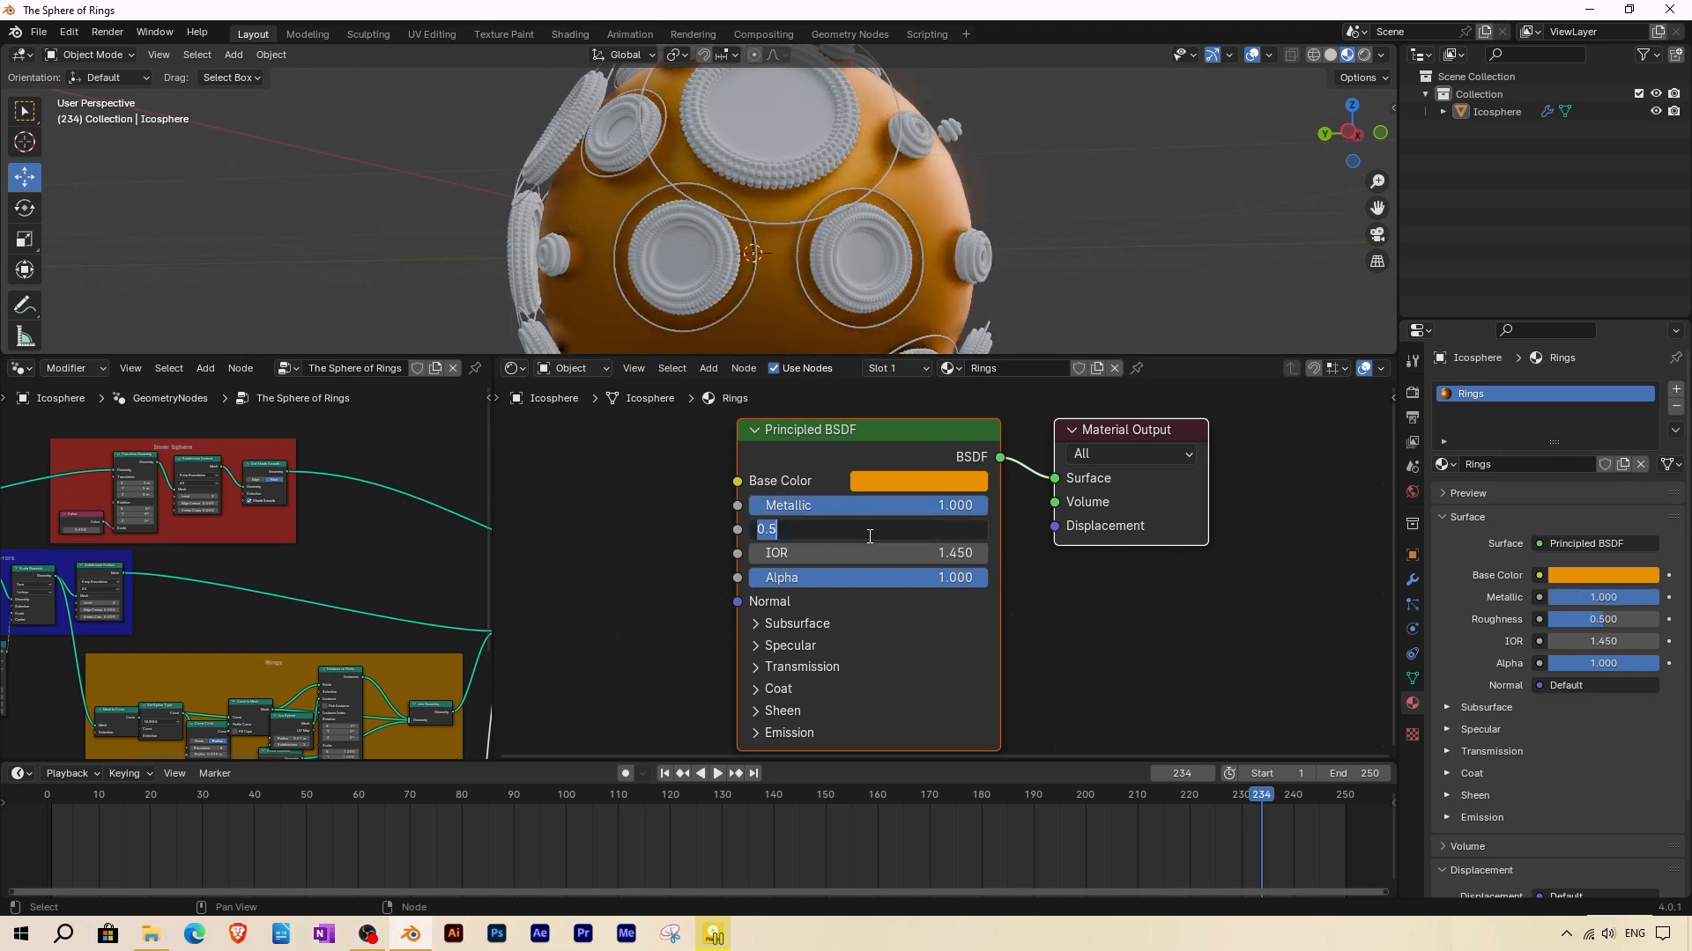
{"action": "type", "text": "0.1"}
{"action": "key", "text": "Return"}
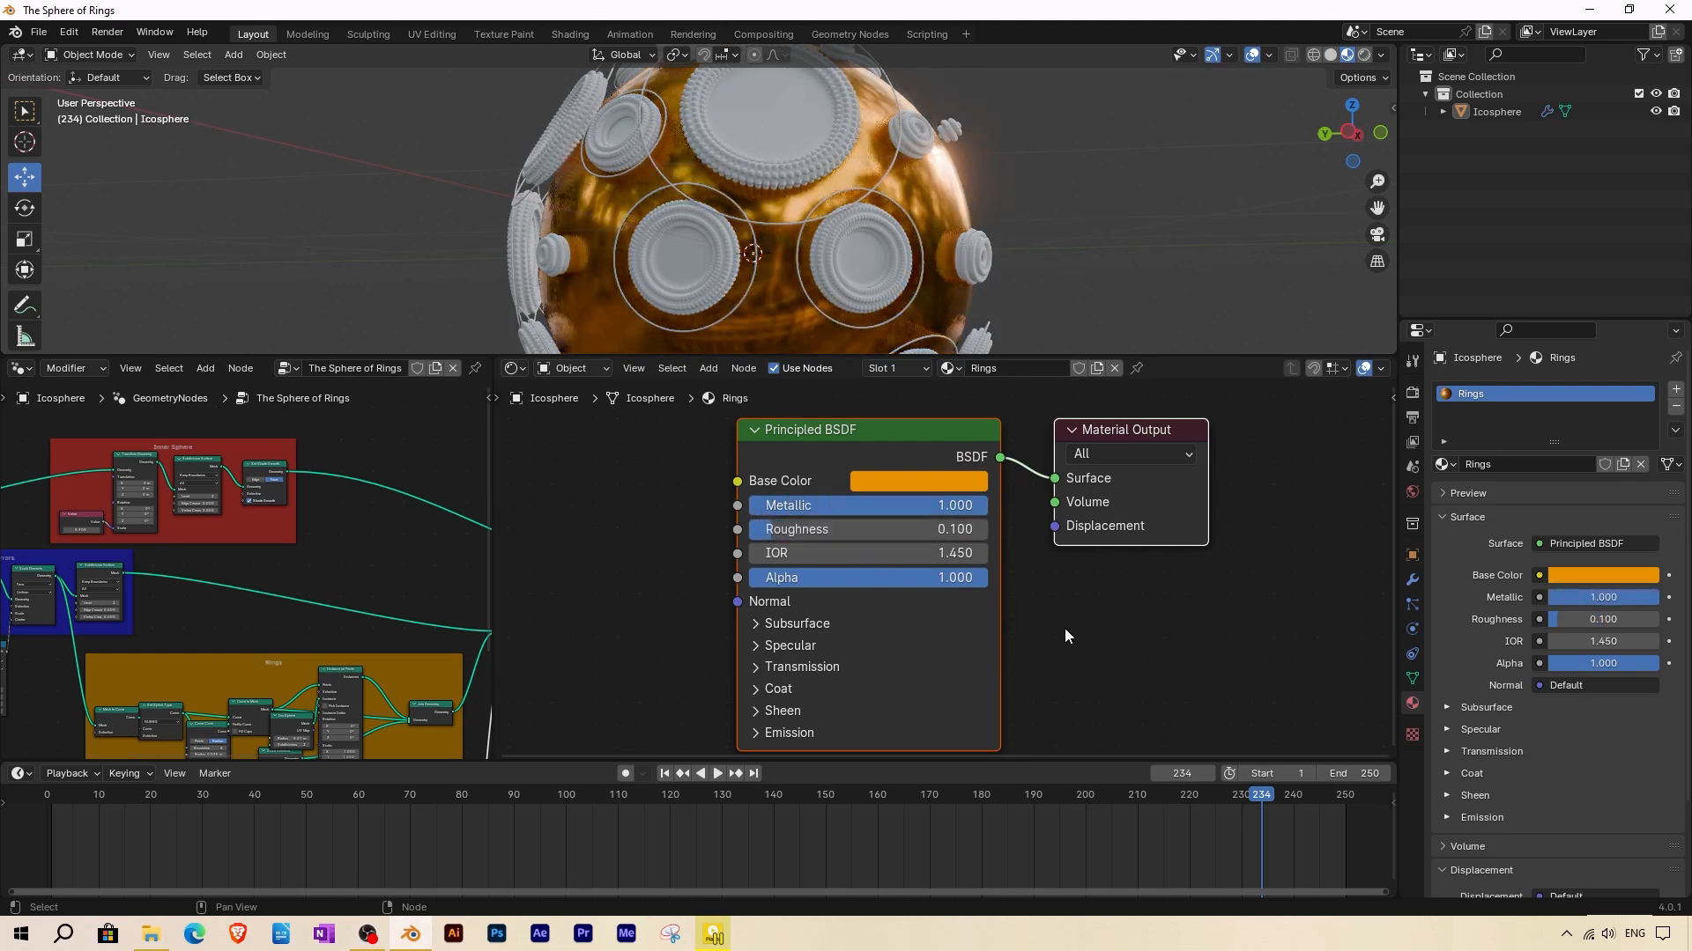
Move the nodes that follow the Rings frame farther away from it to make room for another node.
{"action": "middle_click_drag", "start_coordinate": [780, 230], "coordinate": [709, 204]}
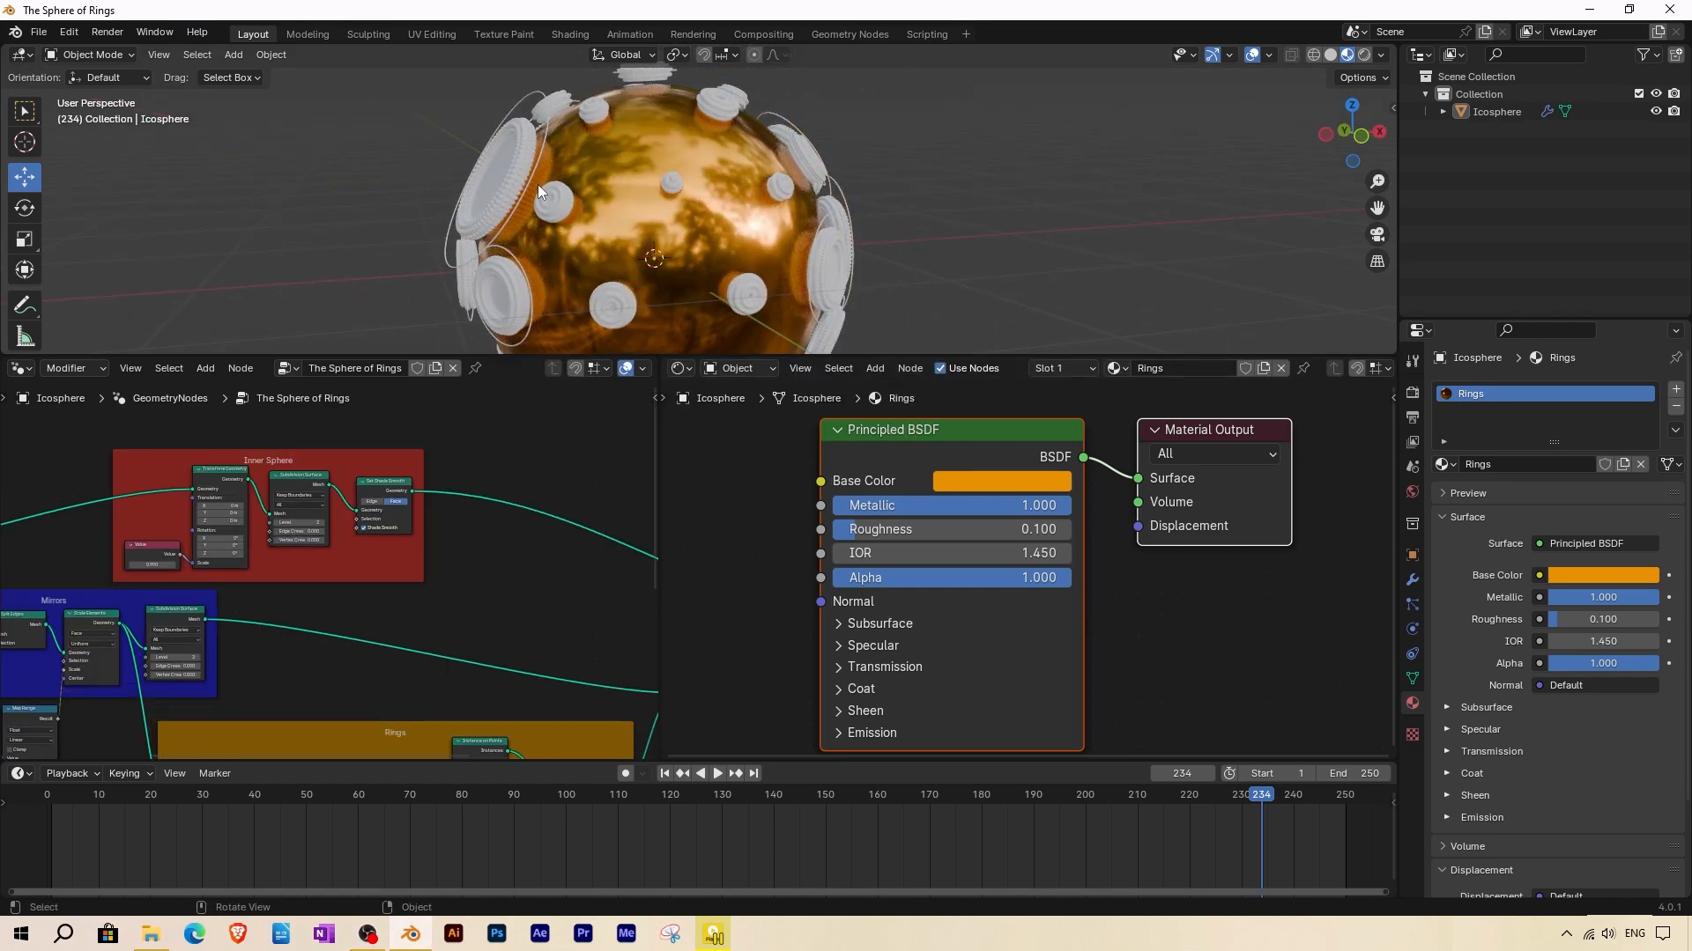
{"action": "middle_click_drag", "start_coordinate": [537, 183], "coordinate": [690, 257]}
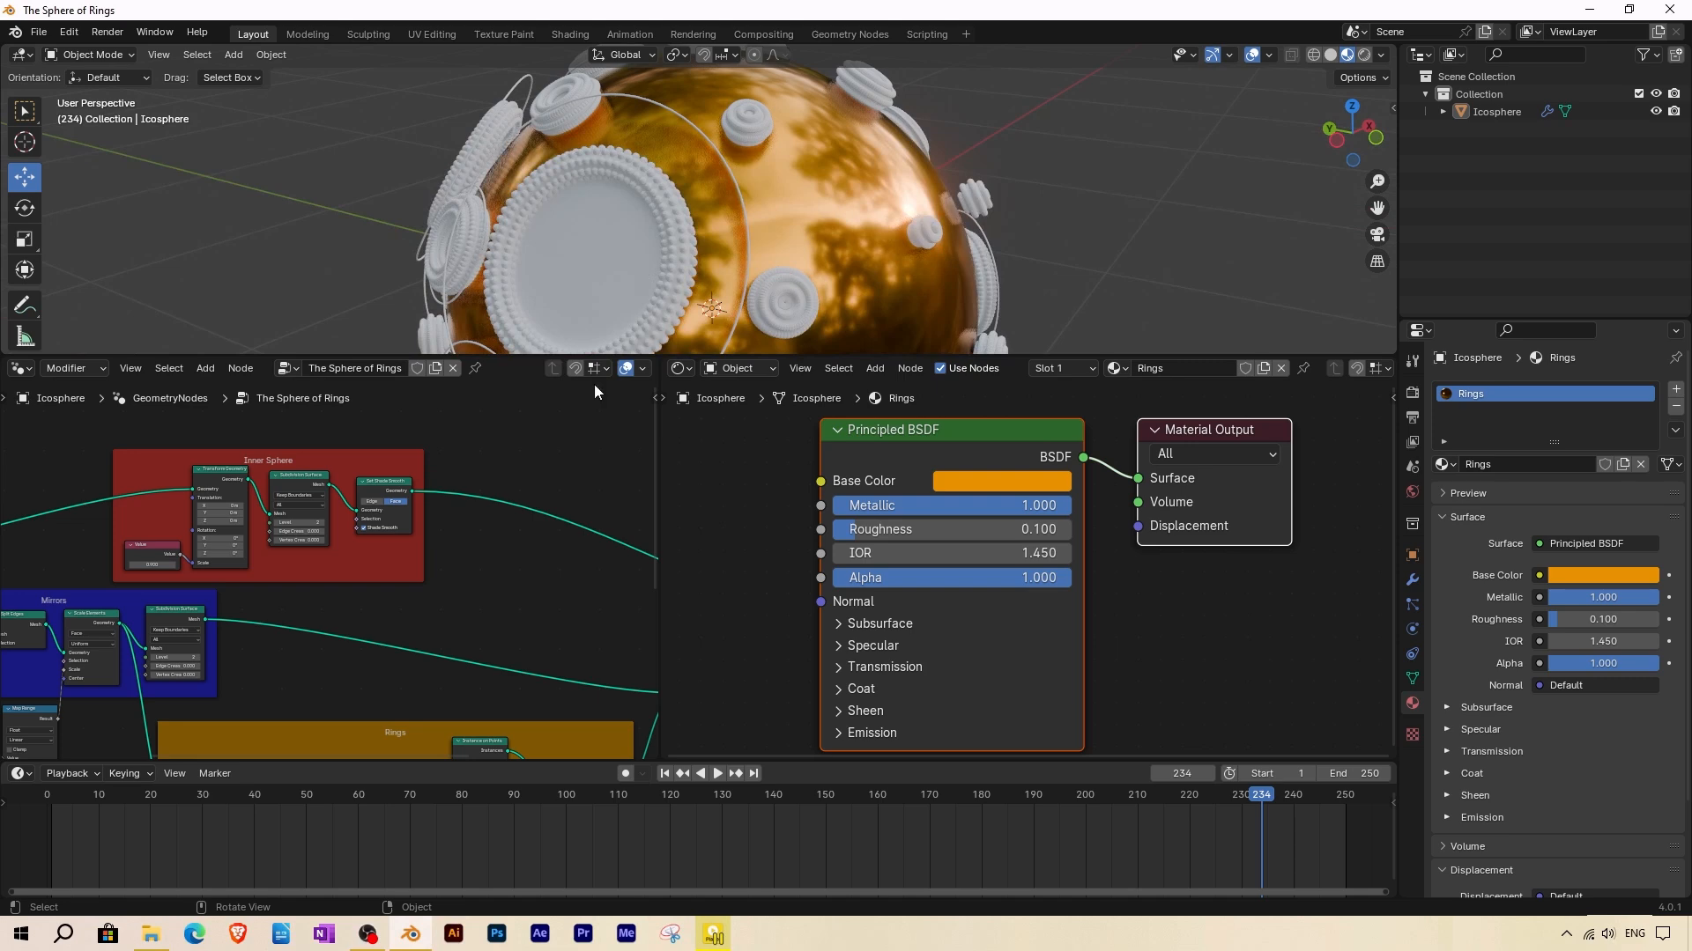
{"action": "mouse_move", "coordinate": [292, 642]}
{"action": "middle_mouse_down"}
{"action": "mouse_move", "coordinate": [246, 552]}
{"action": "mouse_move", "coordinate": [465, 574]}
{"action": "mouse_move", "coordinate": [359, 490]}
{"action": "mouse_move", "coordinate": [261, 640]}
{"action": "middle_mouse_up"}
{"action": "left_click_drag", "start_coordinate": [594, 423], "coordinate": [247, 610]}
{"action": "left_click_drag", "start_coordinate": [252, 551], "coordinate": [389, 557]}
{"action": "scroll", "coordinate": [326, 574], "scroll_direction": "up", "scroll_amount": 2}
Insert a Set Material node after the Join Geometry node inside the Rings frame.
{"action": "middle_click_drag", "start_coordinate": [115, 645], "coordinate": [364, 578]}
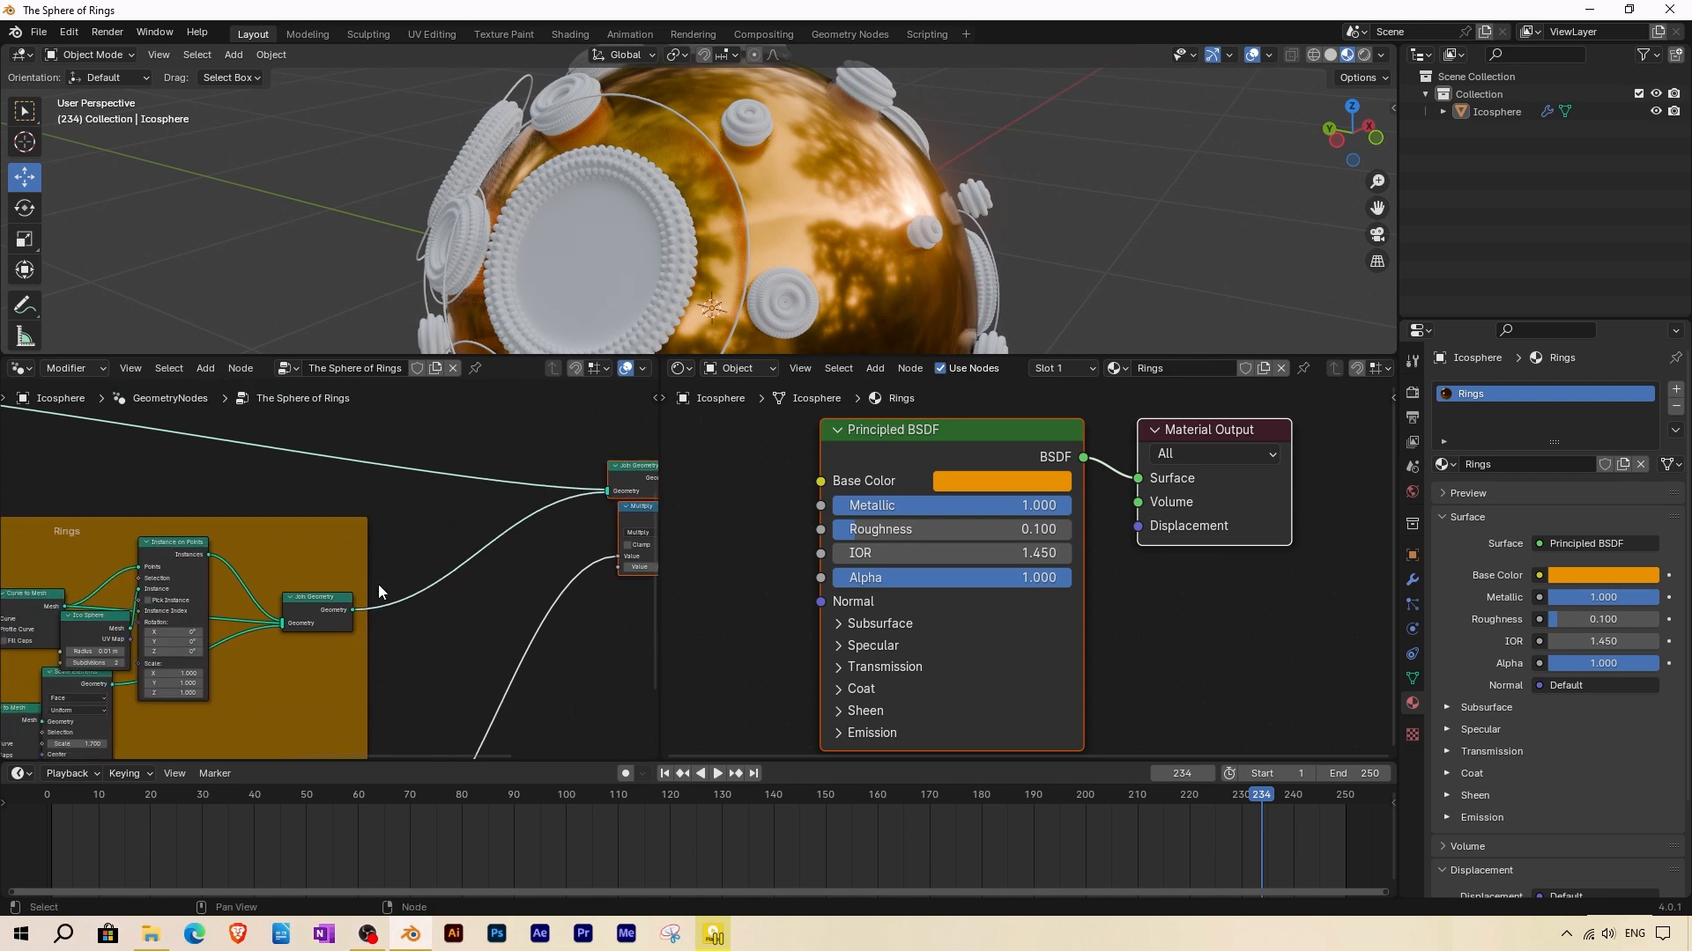
{"action": "scroll", "coordinate": [326, 606], "scroll_direction": "up", "scroll_amount": 3}
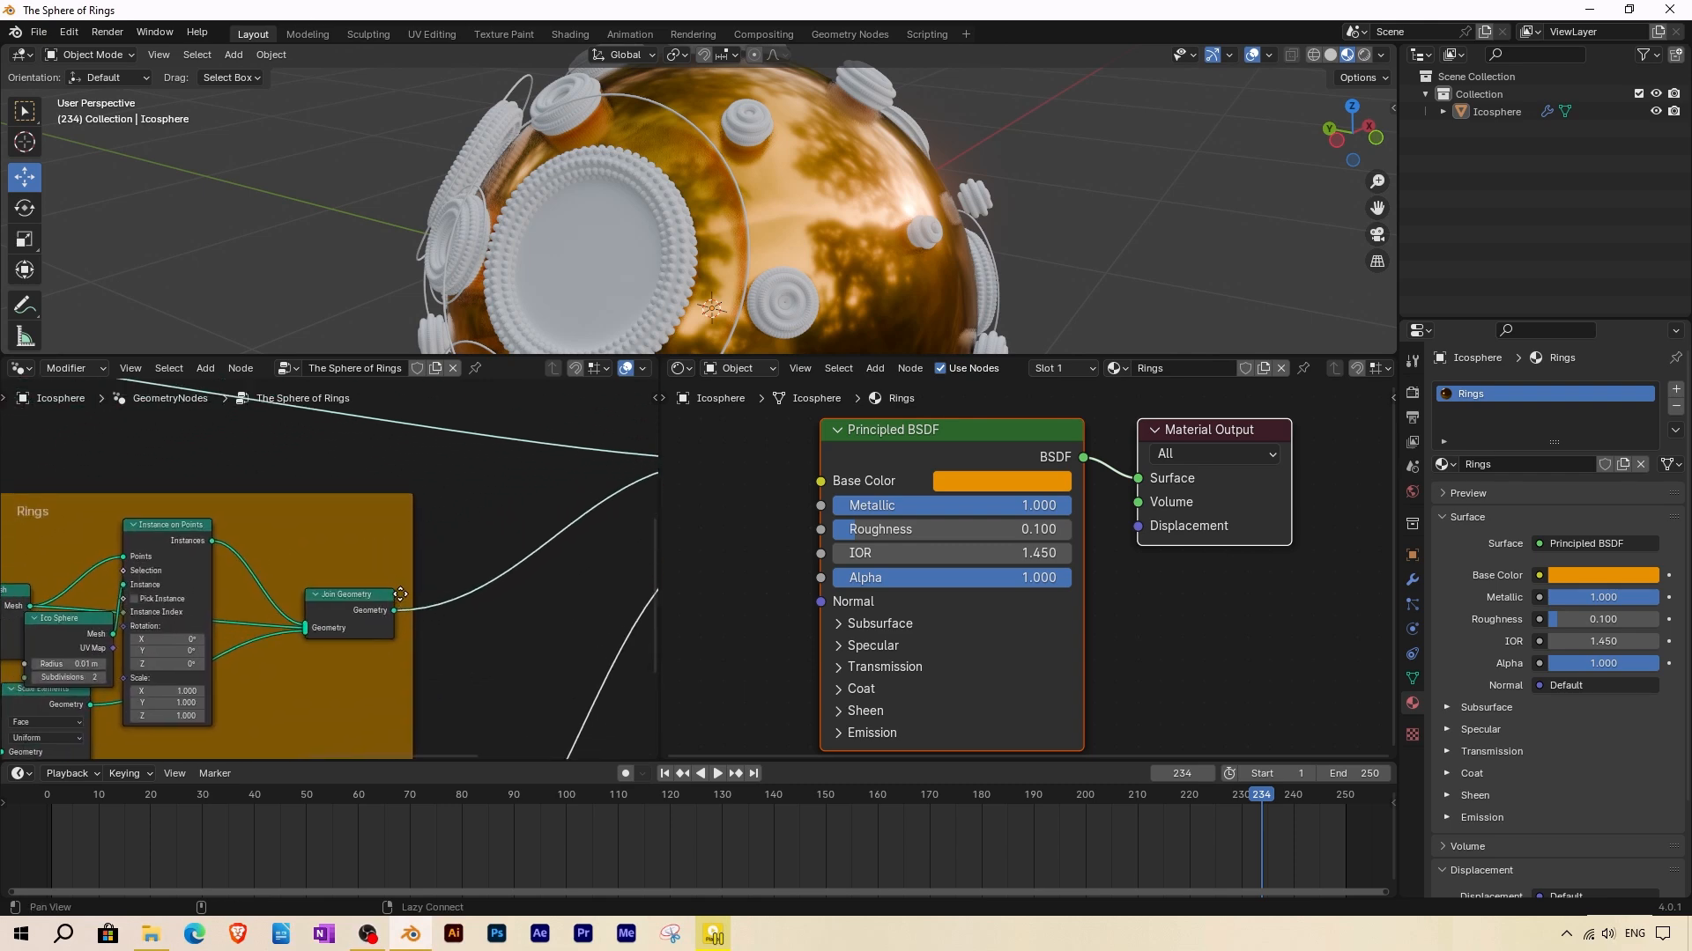
{"action": "left_click", "coordinate": [205, 368]}
{"action": "mouse_move", "coordinate": [237, 589]}
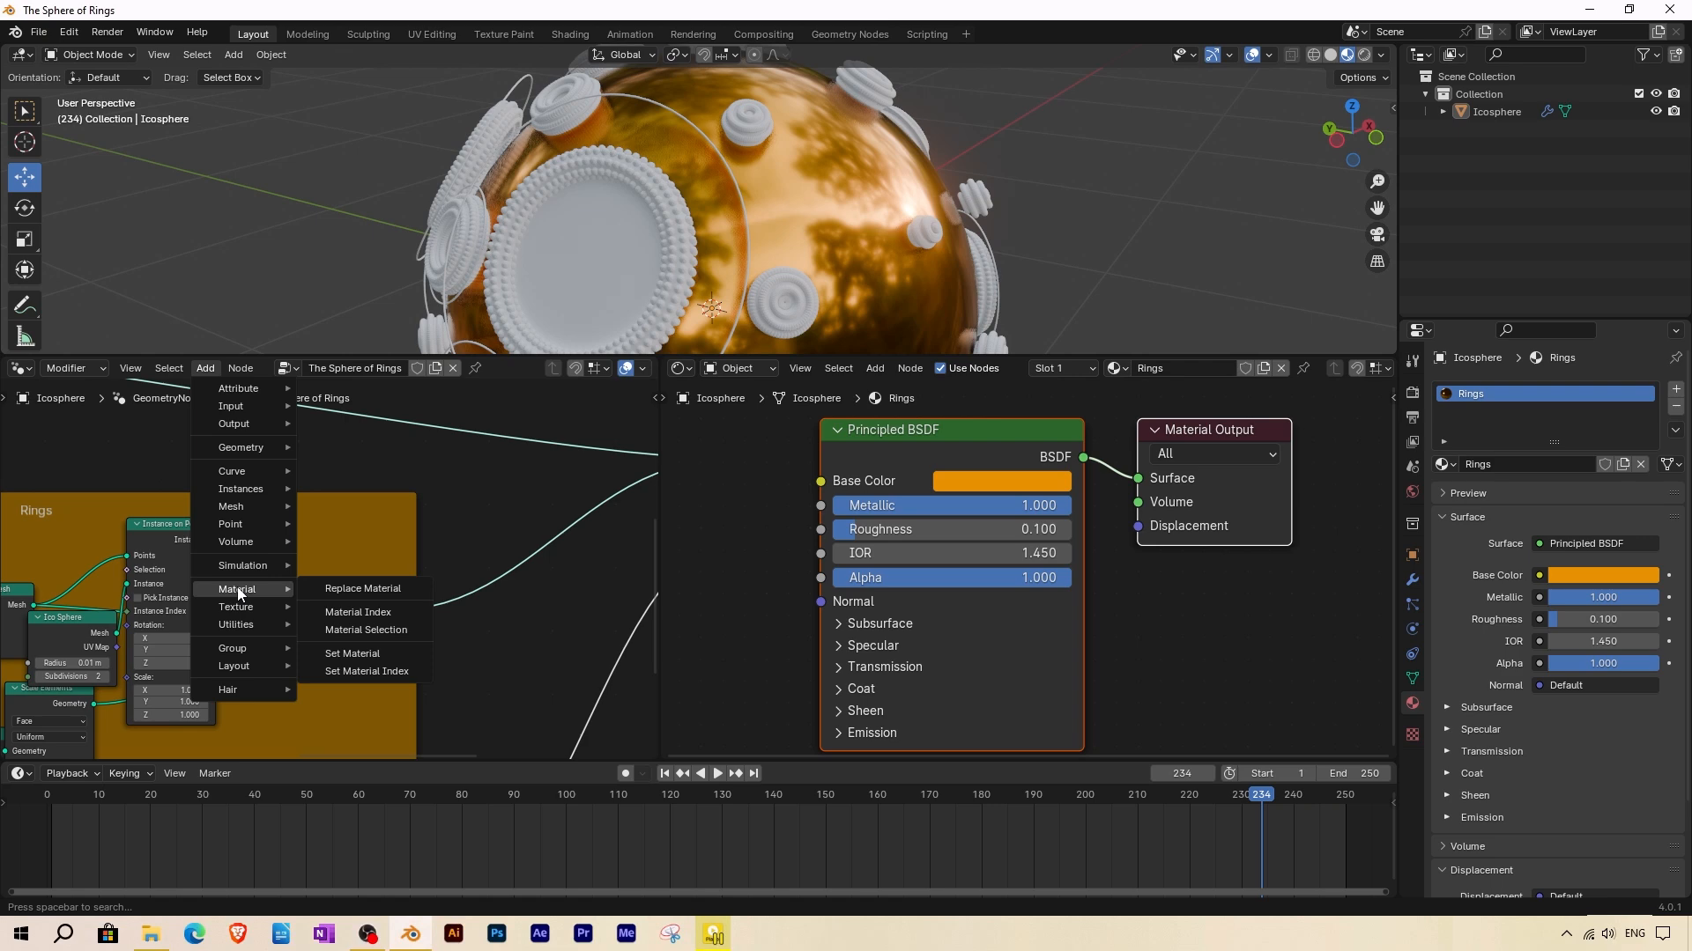
{"action": "left_click", "coordinate": [348, 656]}
{"action": "left_click", "coordinate": [370, 606]}
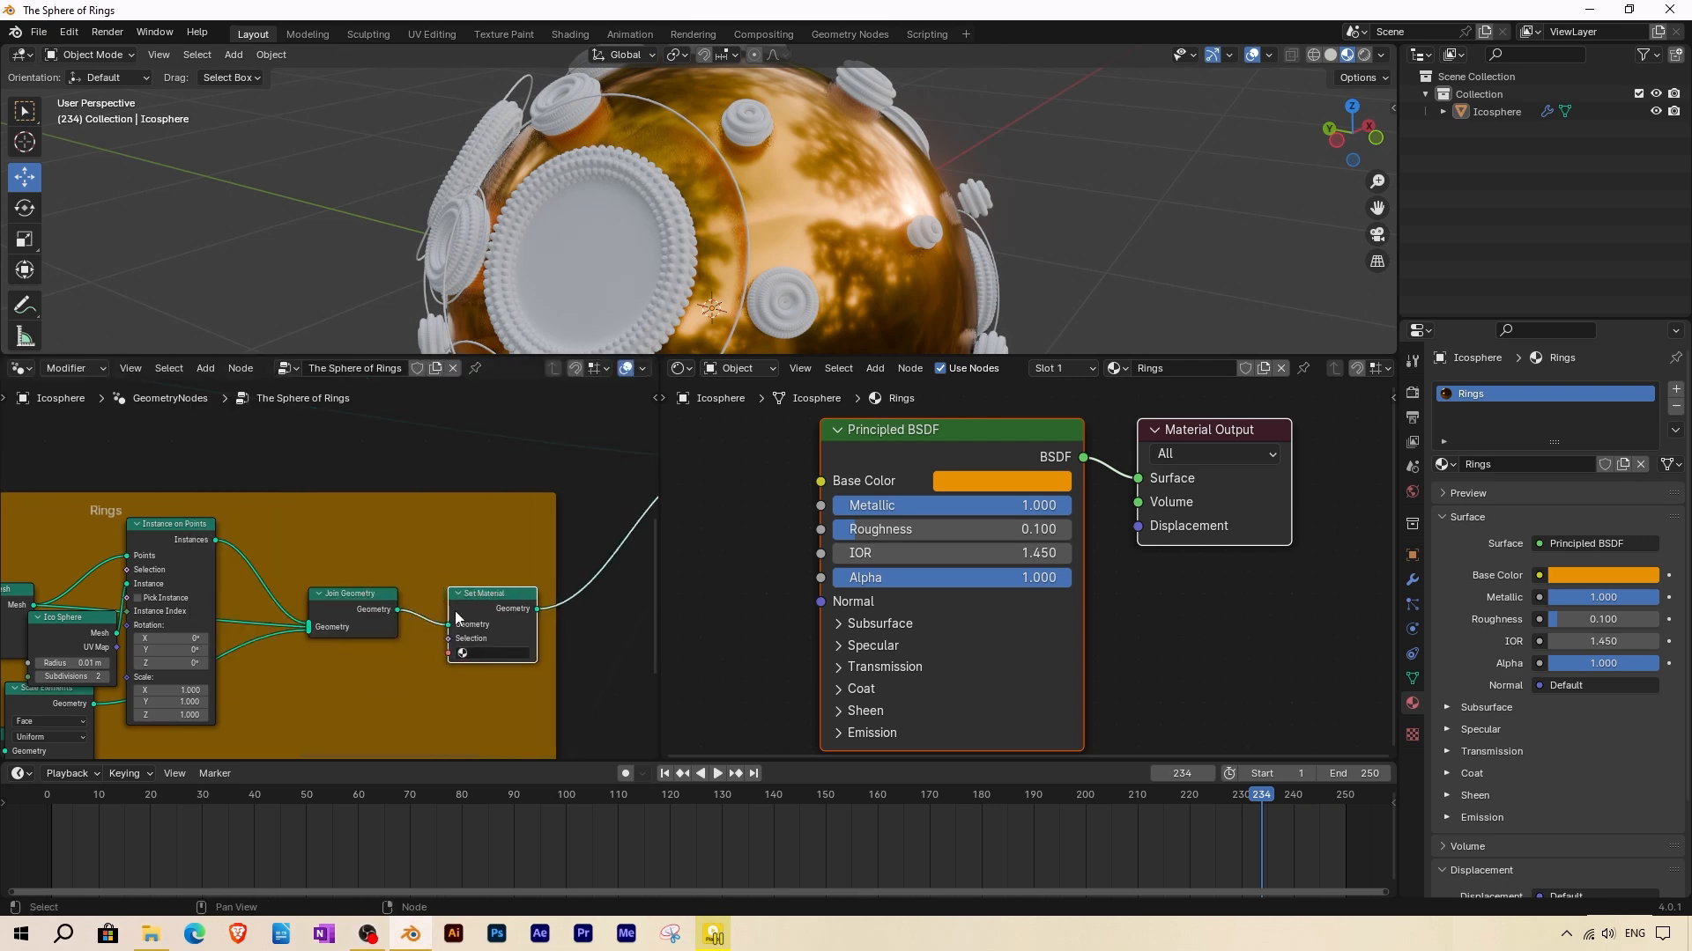
Assign the Rings material in the Set Material node and inspect the rings in the viewport.
{"action": "scroll", "coordinate": [432, 601], "scroll_direction": "up", "scroll_amount": 1}
{"action": "middle_click_drag", "start_coordinate": [483, 658], "coordinate": [412, 589]}
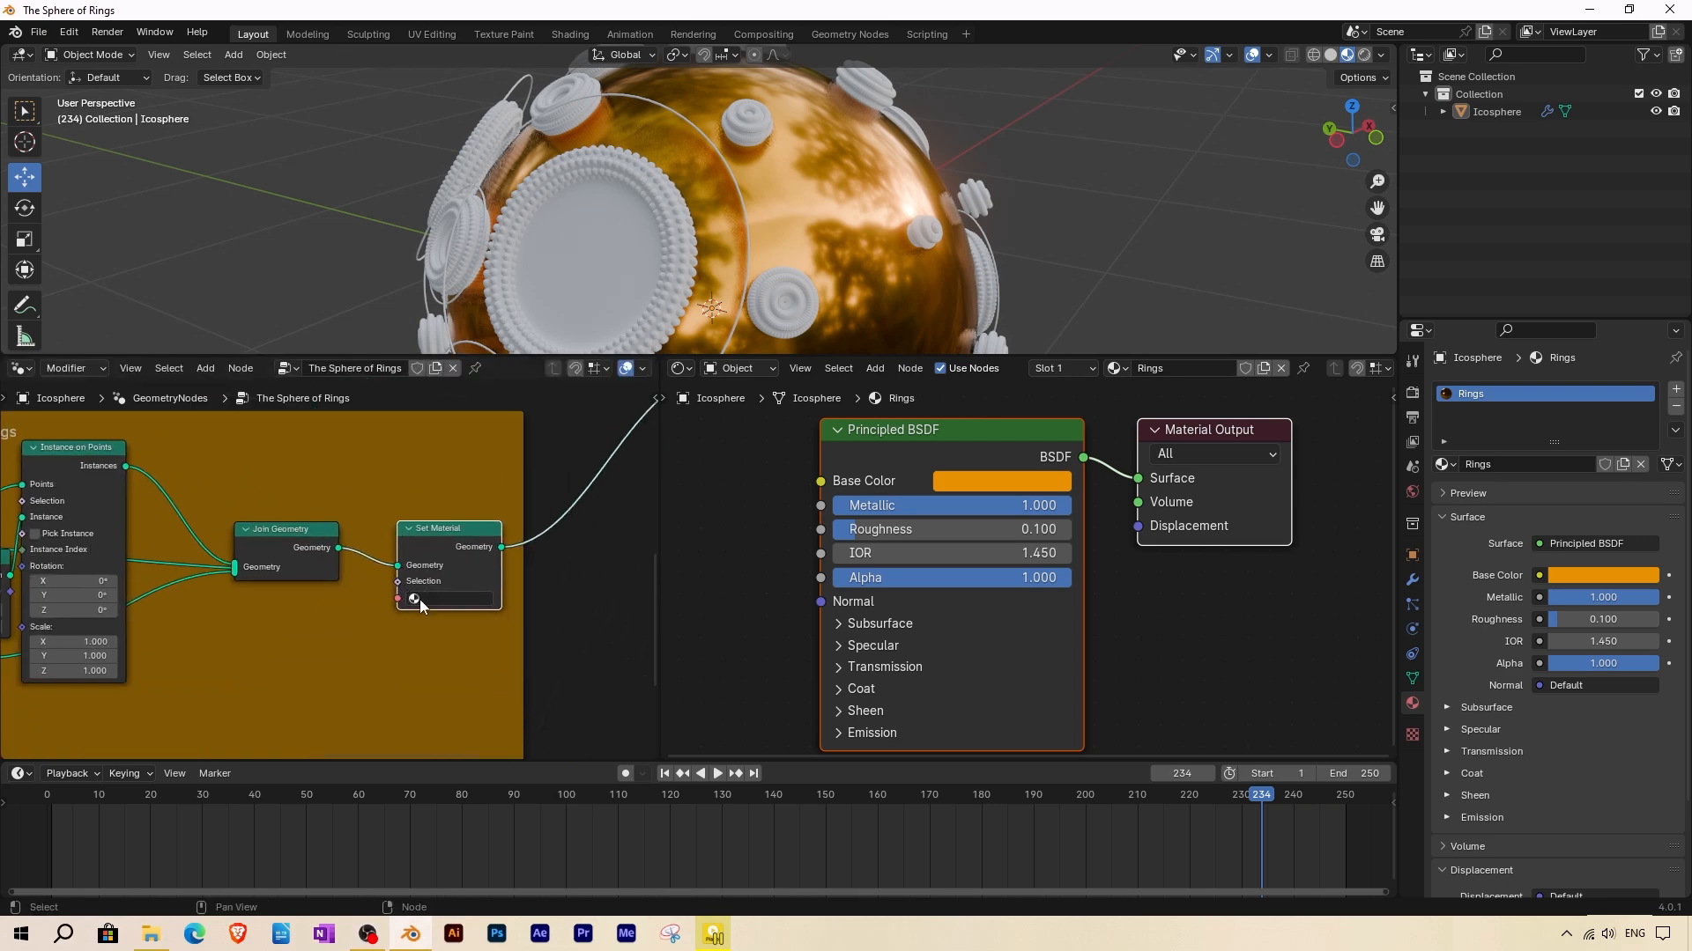
{"action": "left_click", "coordinate": [421, 599]}
{"action": "left_click", "coordinate": [432, 623]}
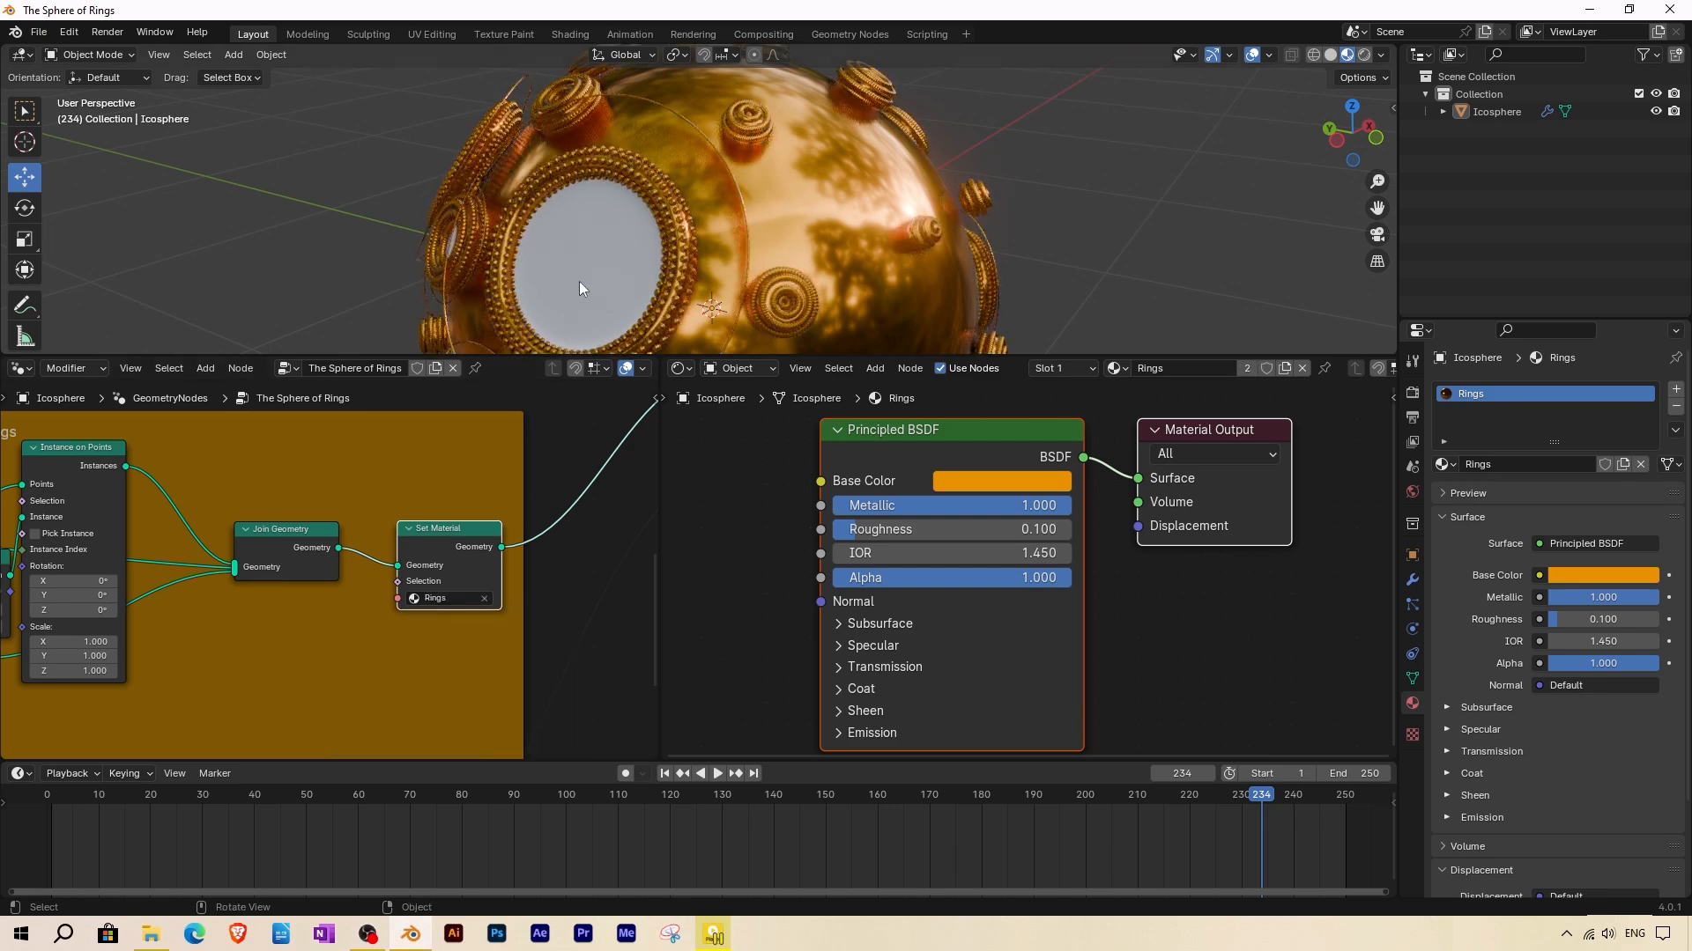
{"action": "scroll", "coordinate": [636, 189], "scroll_direction": "down", "scroll_amount": 2}
{"action": "middle_click_drag", "start_coordinate": [782, 209], "coordinate": [613, 246]}
{"action": "scroll", "coordinate": [389, 532], "scroll_direction": "down", "scroll_amount": 5}
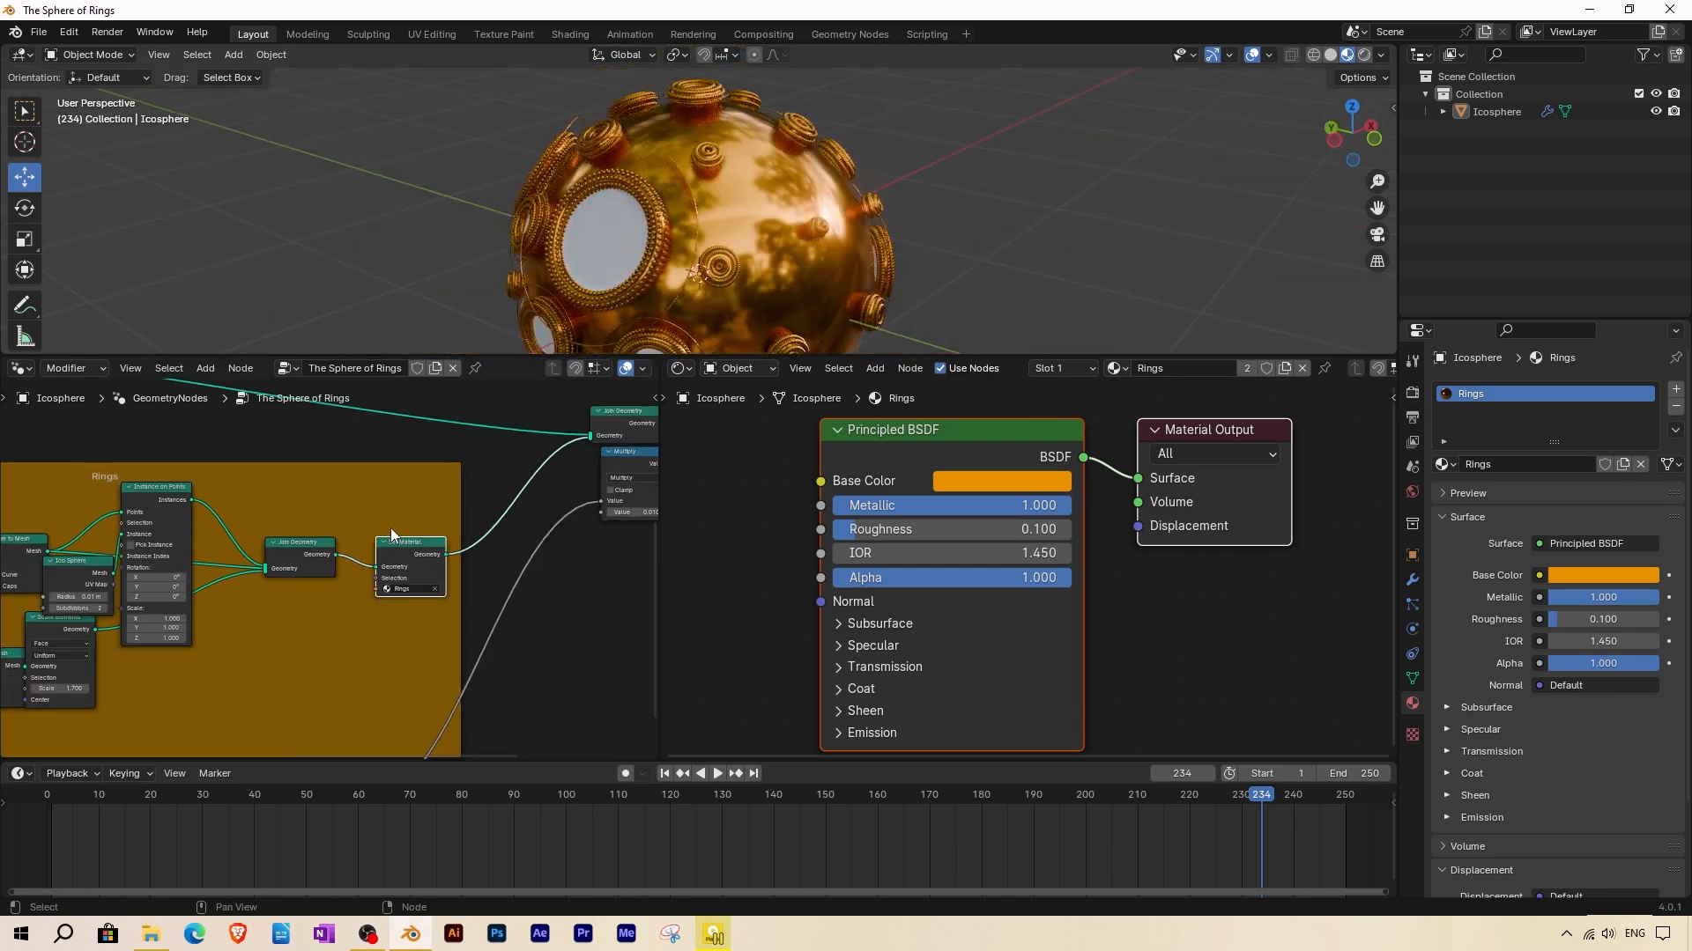
Insert a Set Material node after the Subdivision Surface node inside the Mirrors frame.
{"action": "middle_click_drag", "start_coordinate": [132, 546], "coordinate": [302, 574]}
{"action": "middle_click_drag", "start_coordinate": [167, 401], "coordinate": [379, 569]}
{"action": "scroll", "coordinate": [436, 571], "scroll_direction": "up", "scroll_amount": 3}
{"action": "scroll", "coordinate": [375, 599], "scroll_direction": "up", "scroll_amount": 1}
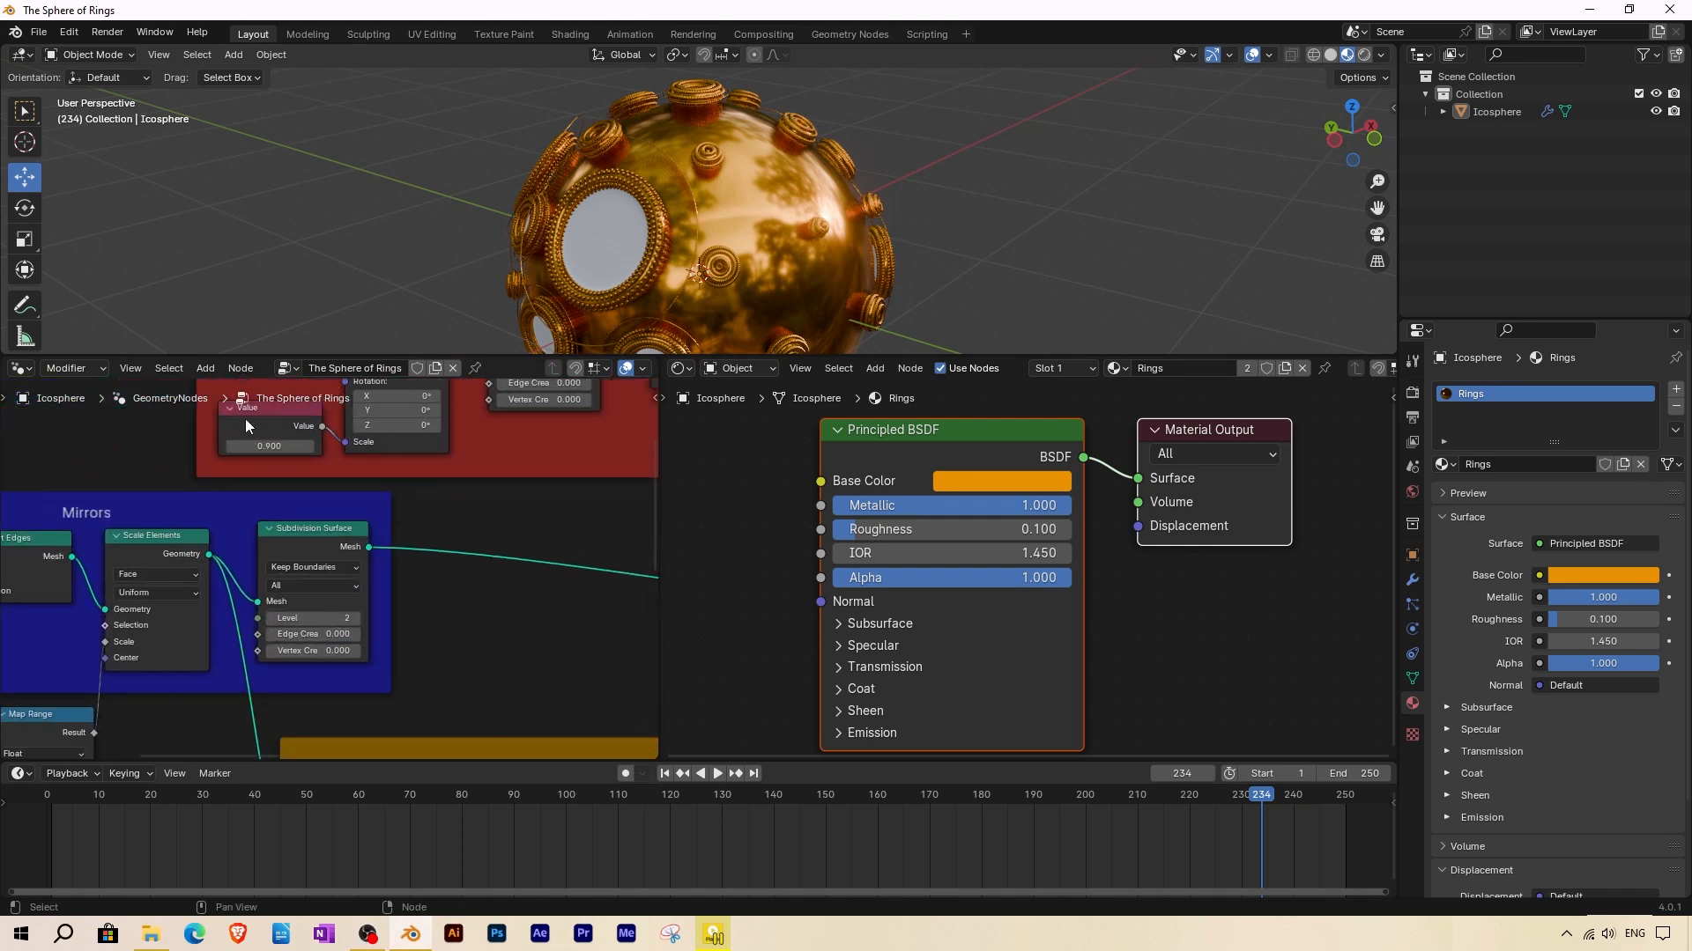
{"action": "left_click", "coordinate": [205, 368]}
{"action": "mouse_move", "coordinate": [271, 596]}
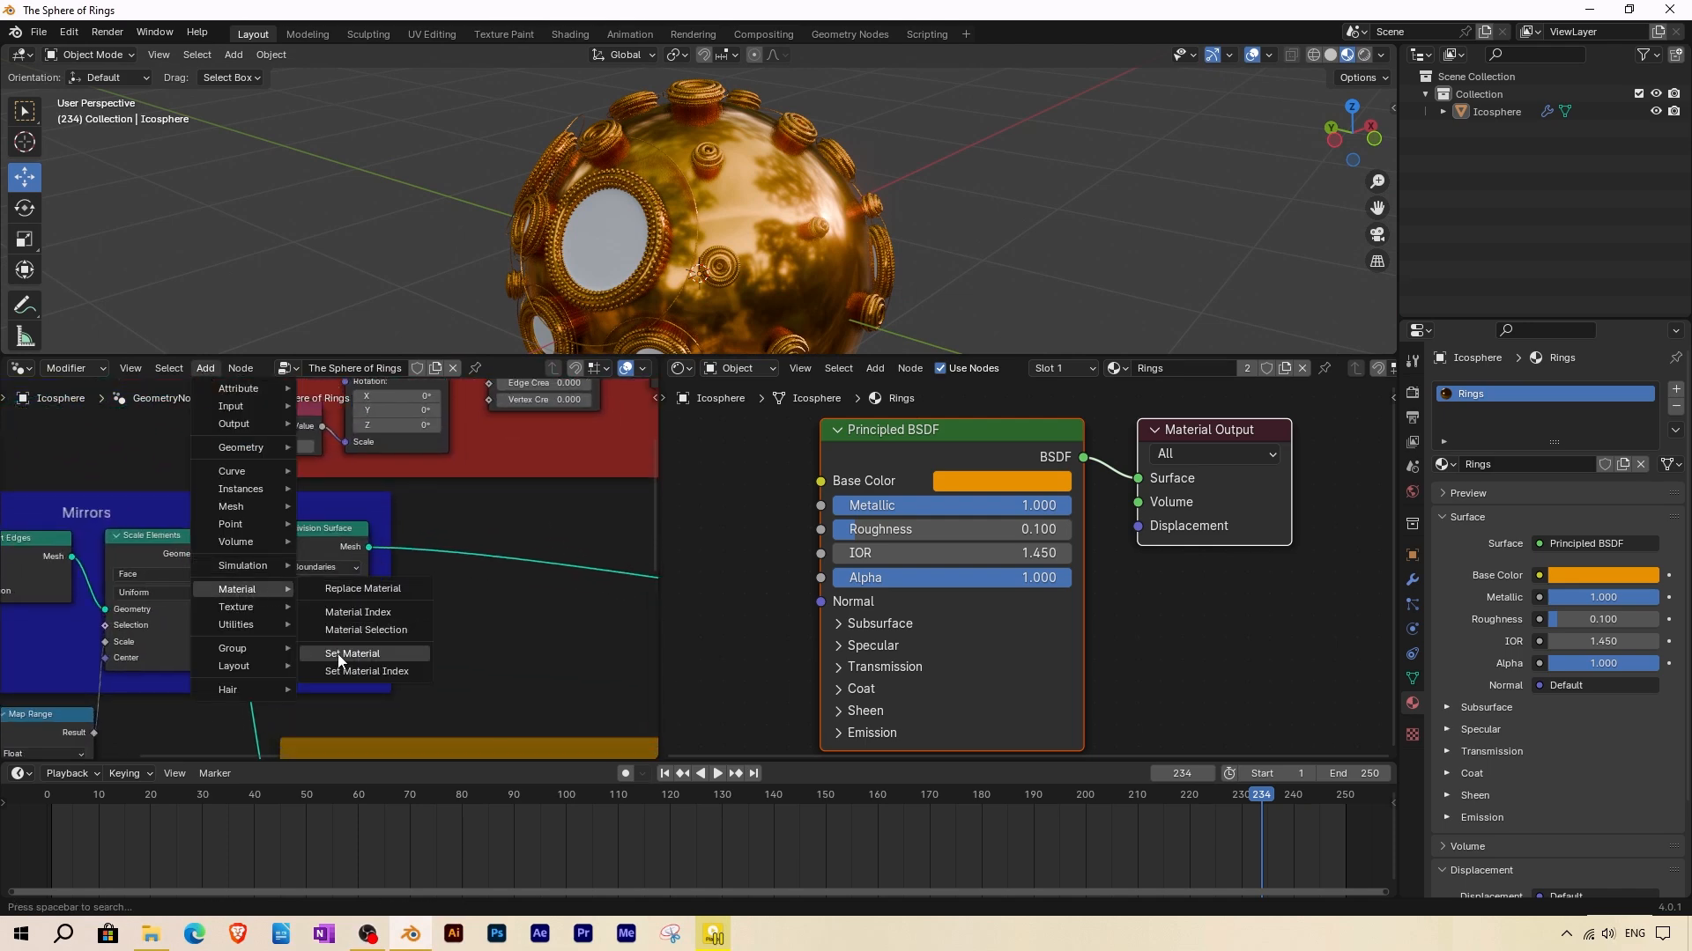
{"action": "left_click", "coordinate": [353, 653]}
{"action": "left_click", "coordinate": [476, 547]}
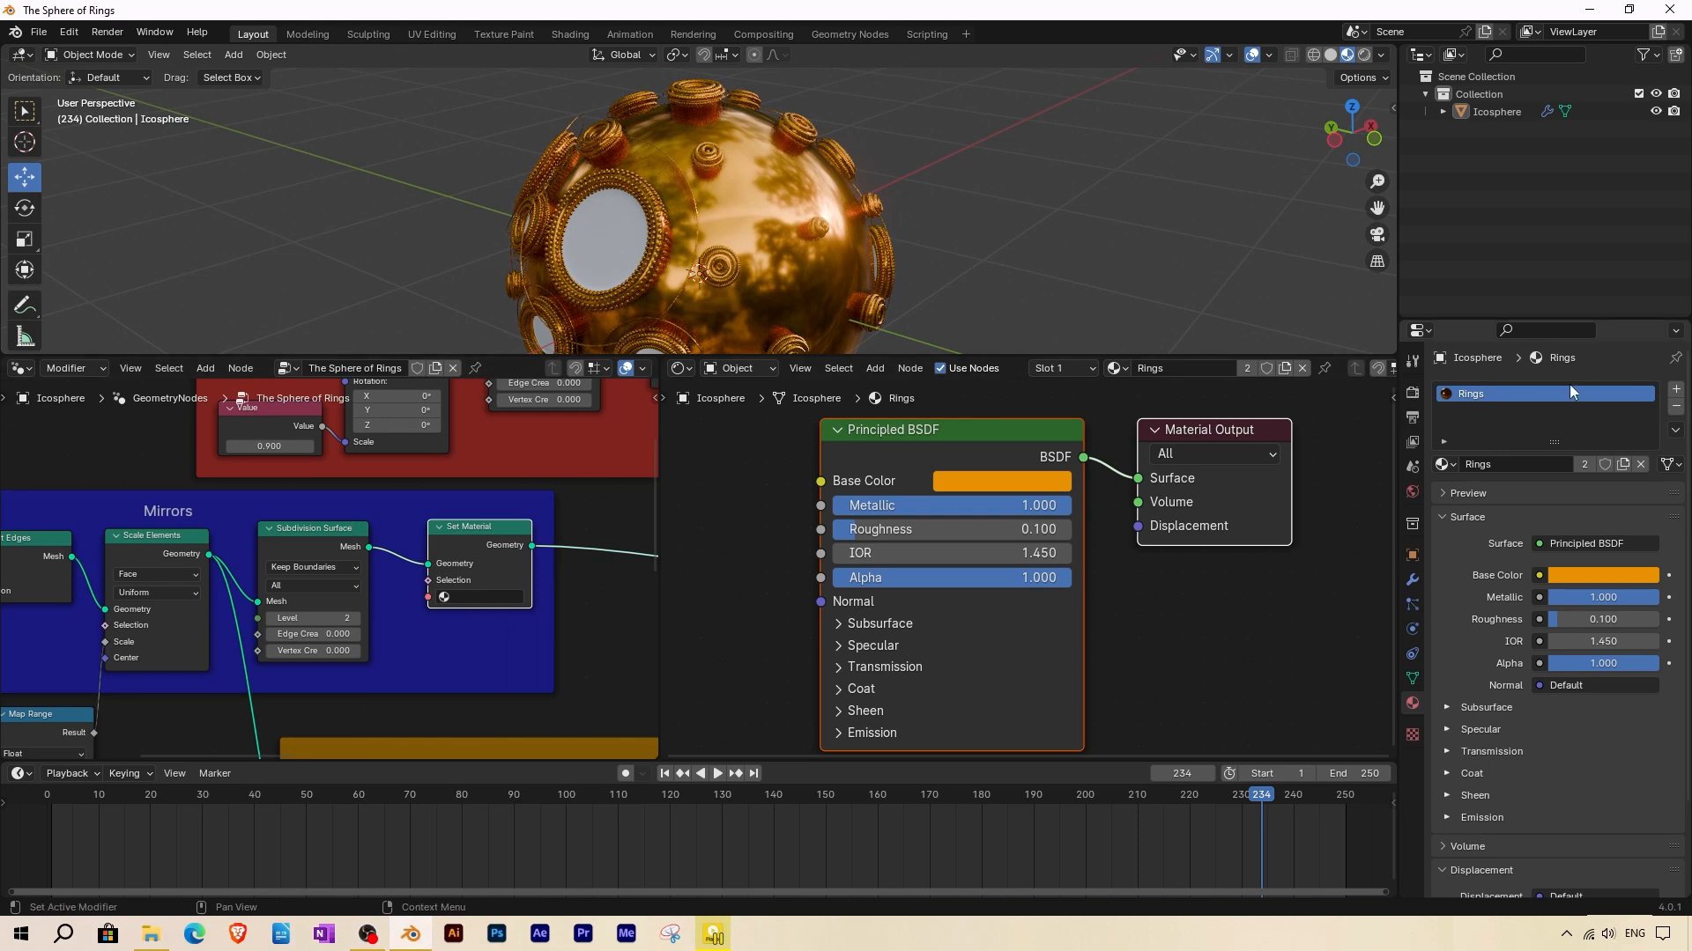
Add a new material slot to the Icosphere with a new material named Mirrors.
{"action": "left_click", "coordinate": [1675, 389]}
{"action": "left_click", "coordinate": [1551, 493]}
{"action": "left_click", "coordinate": [1547, 490]}
{"action": "type", "text": "Mir"}
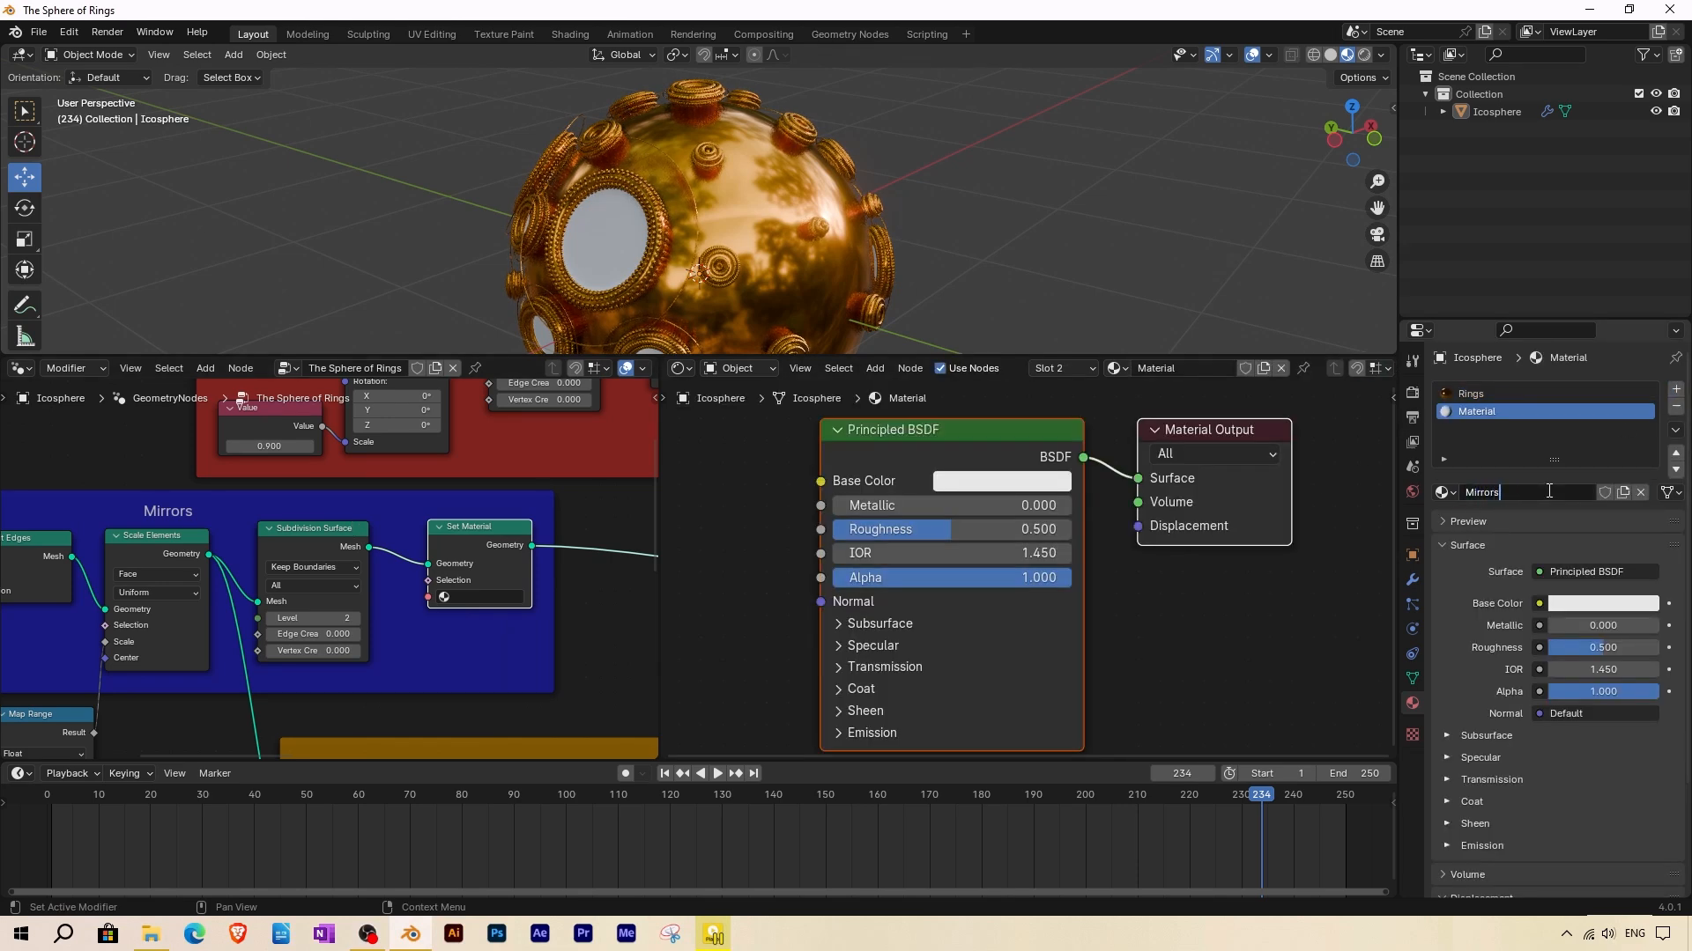
{"action": "type", "text": "rors"}
{"action": "key", "text": "Return"}
Set the Mirrors material's Principled BSDF to Metallic 1.000 and Roughness 0.
{"action": "left_click_drag", "start_coordinate": [842, 505], "coordinate": [1071, 506]}
{"action": "left_click", "coordinate": [949, 530]}
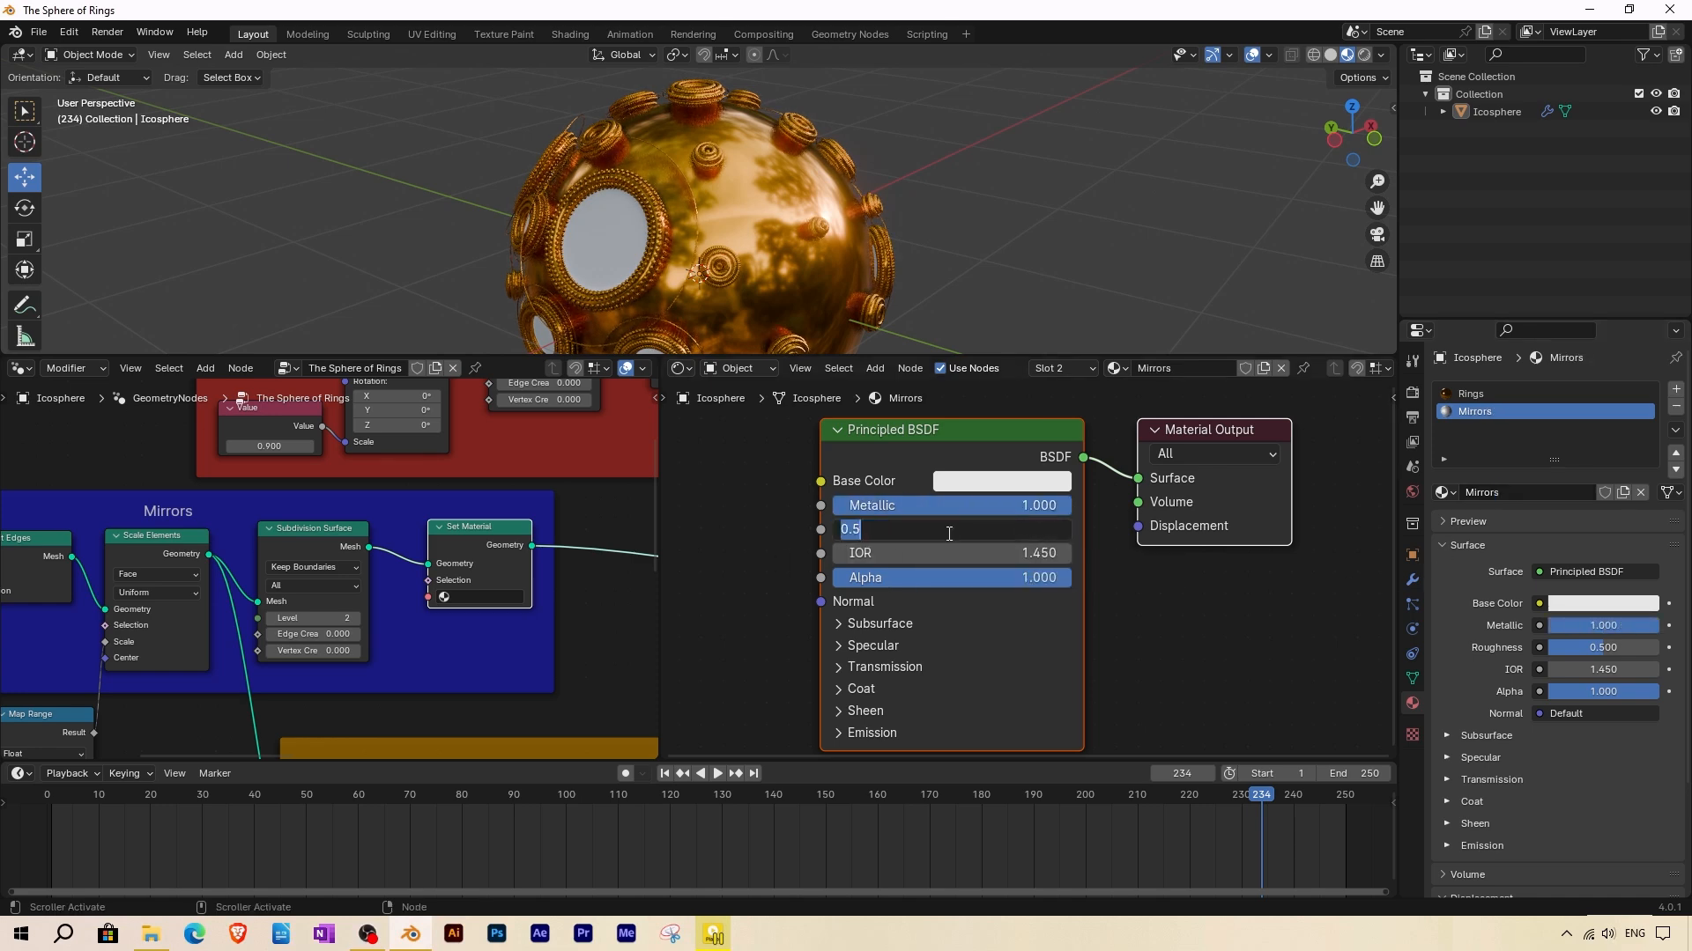
{"action": "type", "text": "0"}
{"action": "key", "text": "Return"}
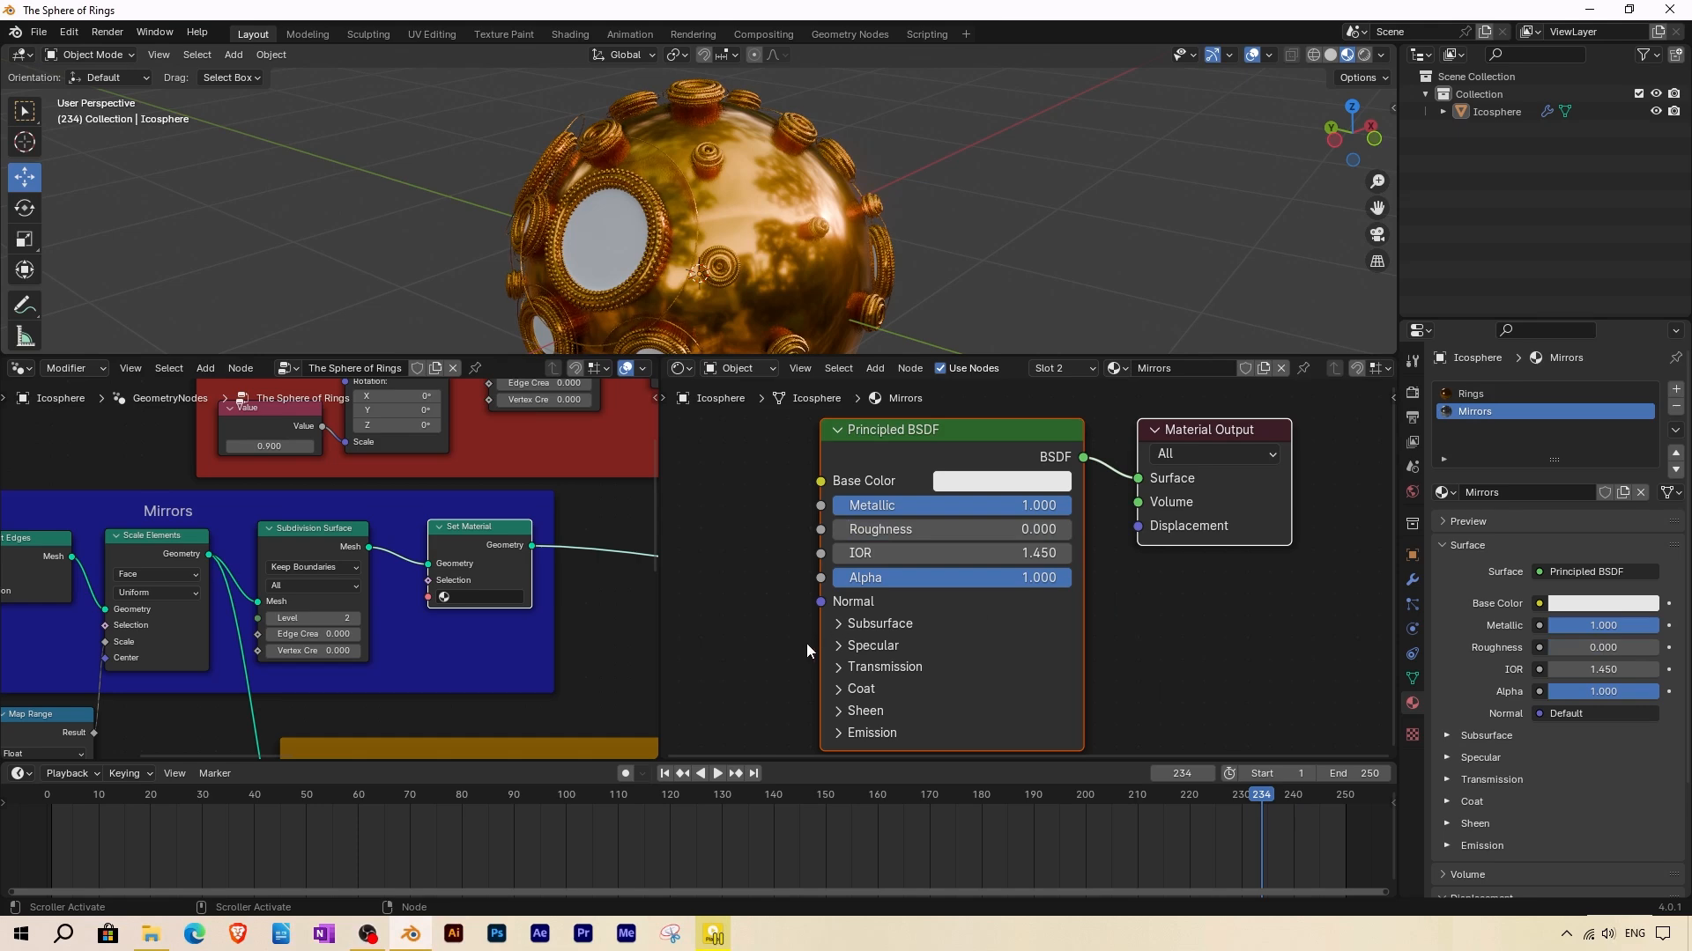
Assign the Mirrors material in the Mirrors frame's Set Material node and inspect the mirrors in the viewport.
{"action": "left_click", "coordinate": [451, 598]}
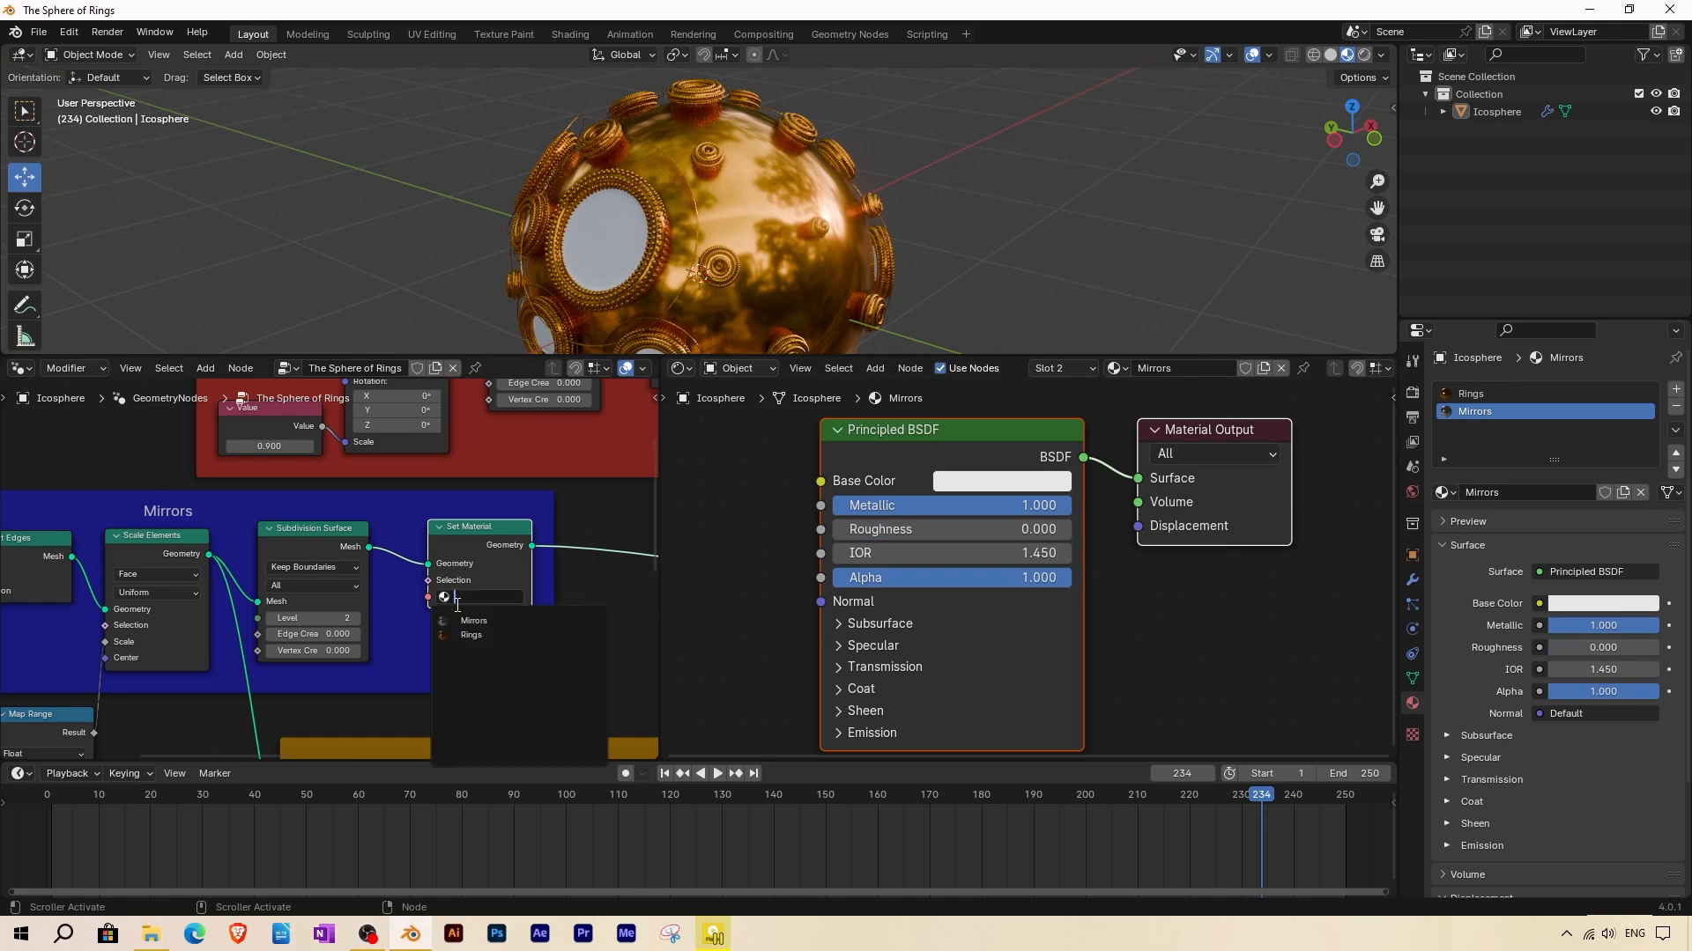
{"action": "left_click", "coordinate": [467, 628]}
{"action": "middle_click_drag", "start_coordinate": [604, 264], "coordinate": [649, 178]}
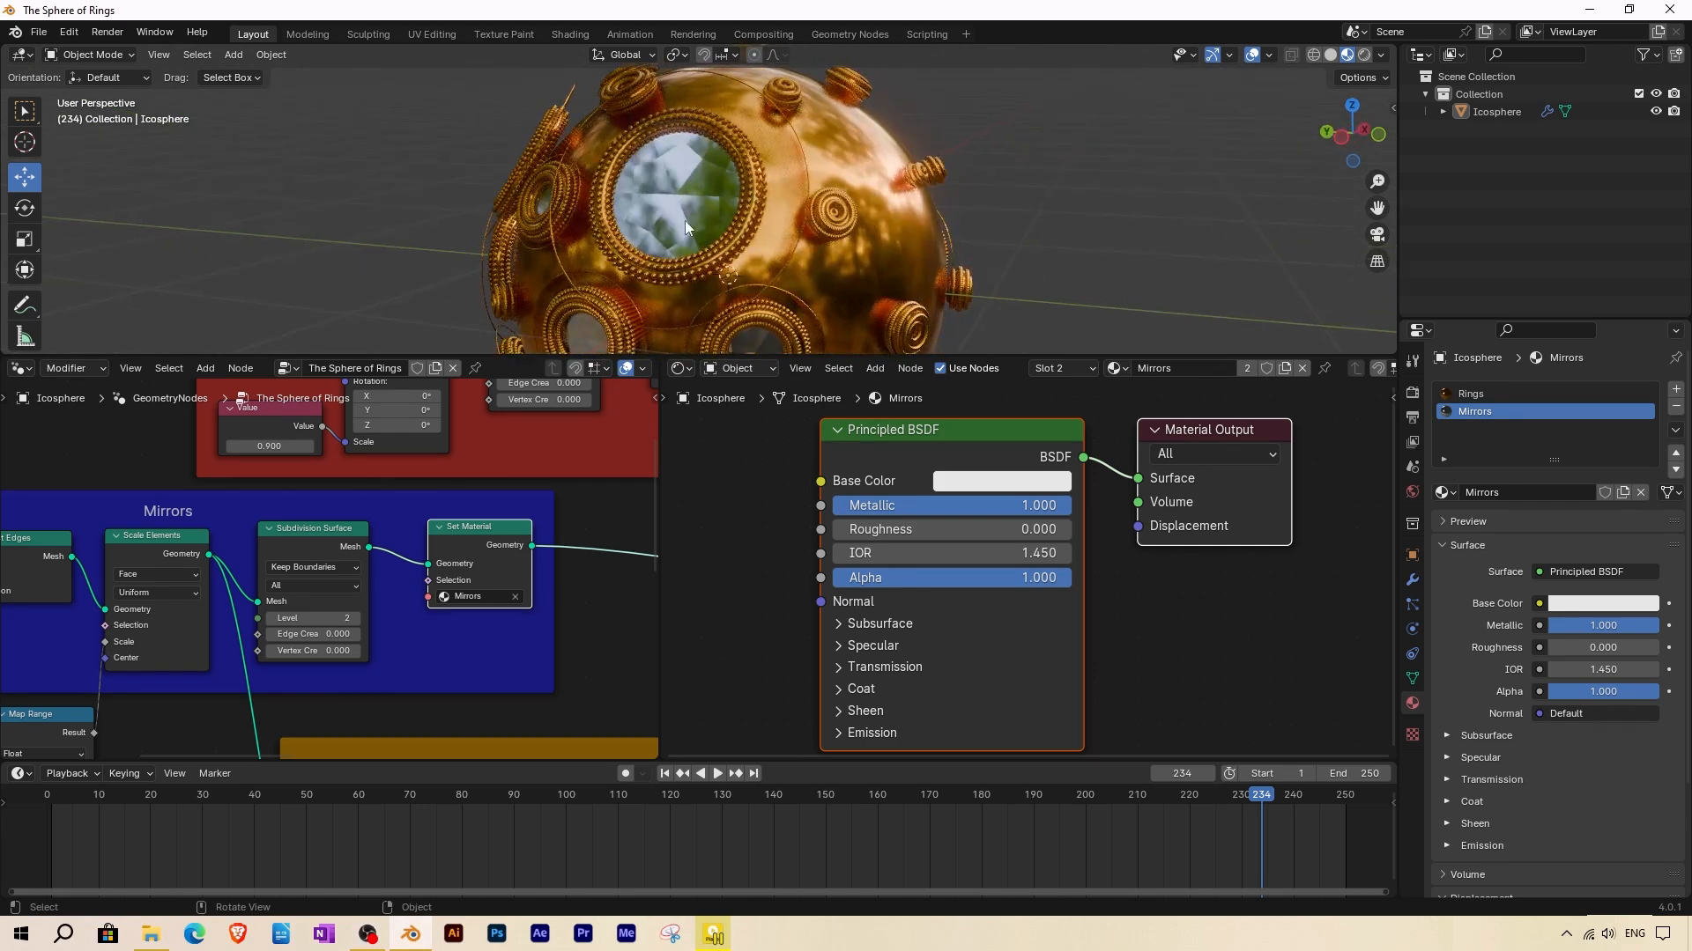
Insert a Set Shade Smooth node between Subdivision Surface and Set Material in the Mirrors frame and inspect the sphere.
{"action": "scroll", "coordinate": [456, 553], "scroll_direction": "down", "scroll_amount": 2}
{"action": "scroll", "coordinate": [458, 555], "scroll_direction": "up", "scroll_amount": 3}
{"action": "left_click_drag", "start_coordinate": [458, 553], "coordinate": [519, 553]}
{"action": "left_click", "coordinate": [208, 369]}
{"action": "mouse_move", "coordinate": [231, 506]}
{"action": "mouse_move", "coordinate": [349, 545]}
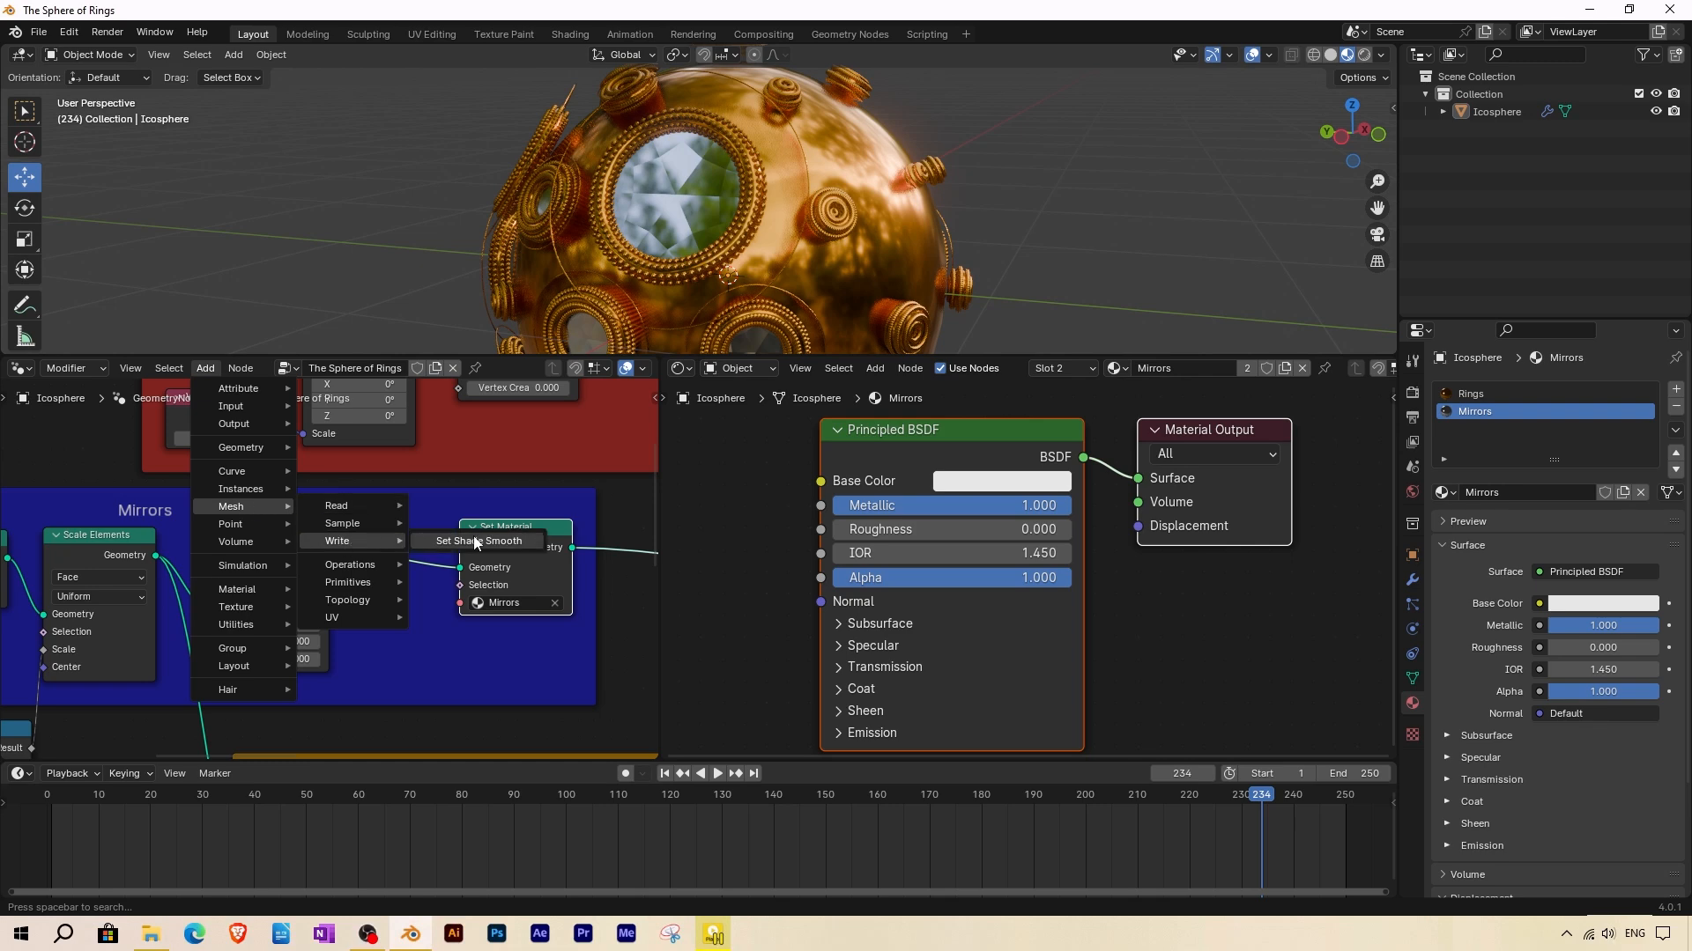
{"action": "left_click", "coordinate": [475, 542]}
{"action": "left_click", "coordinate": [341, 534]}
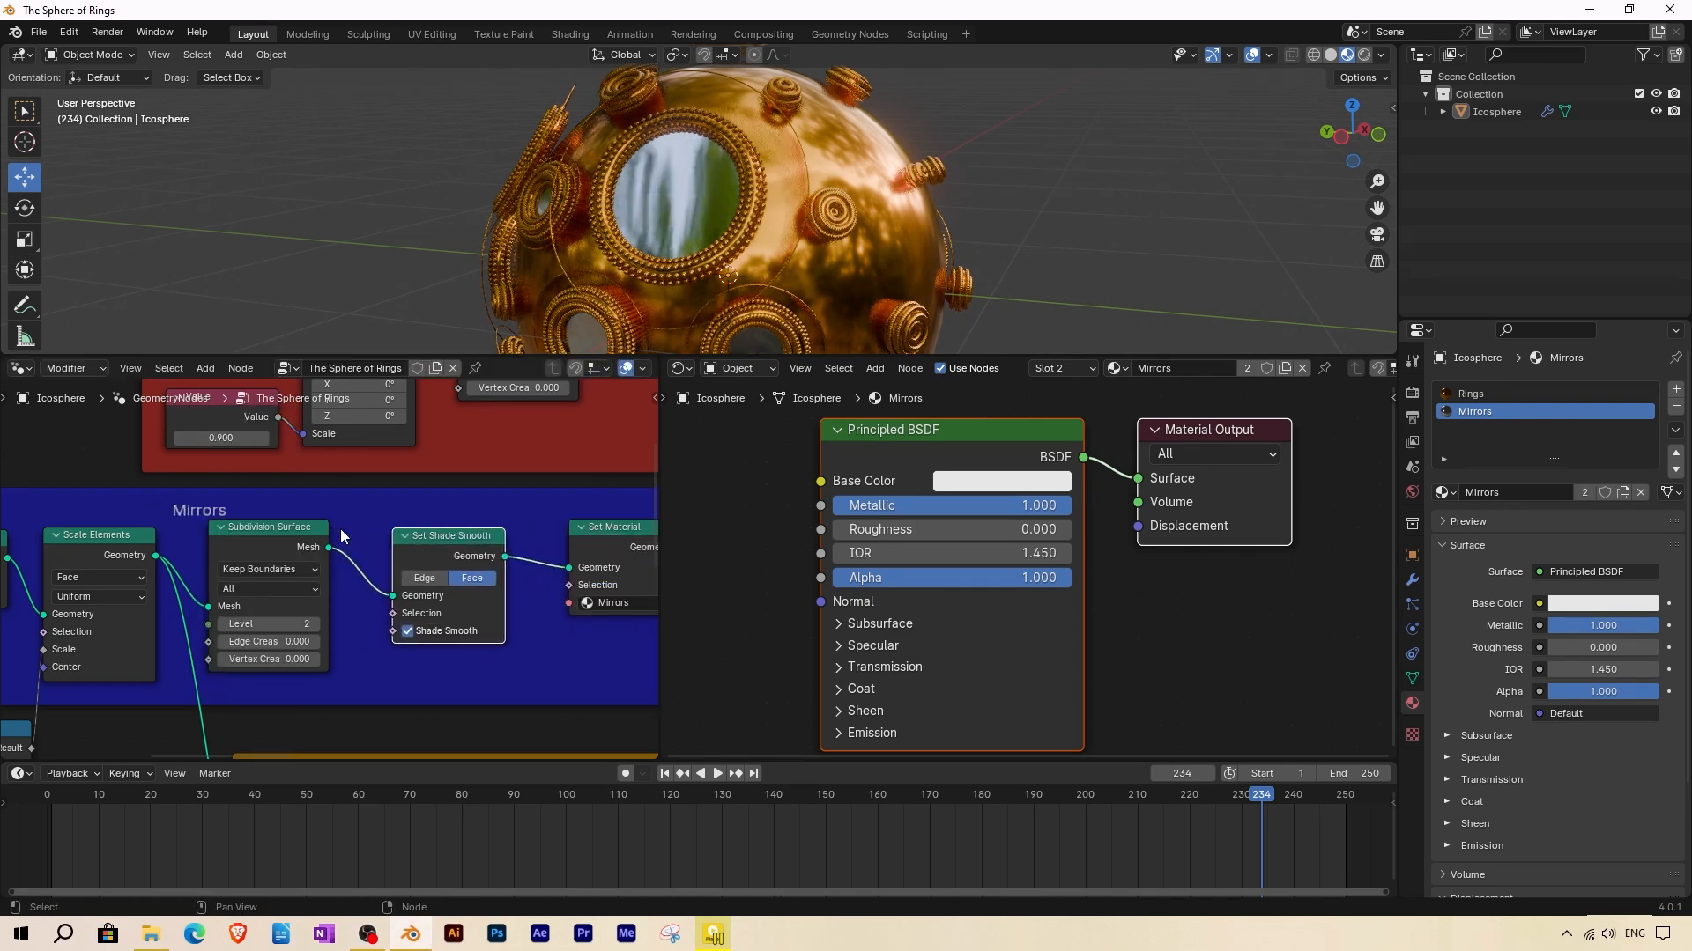
{"action": "middle_click_drag", "start_coordinate": [685, 176], "coordinate": [555, 176]}
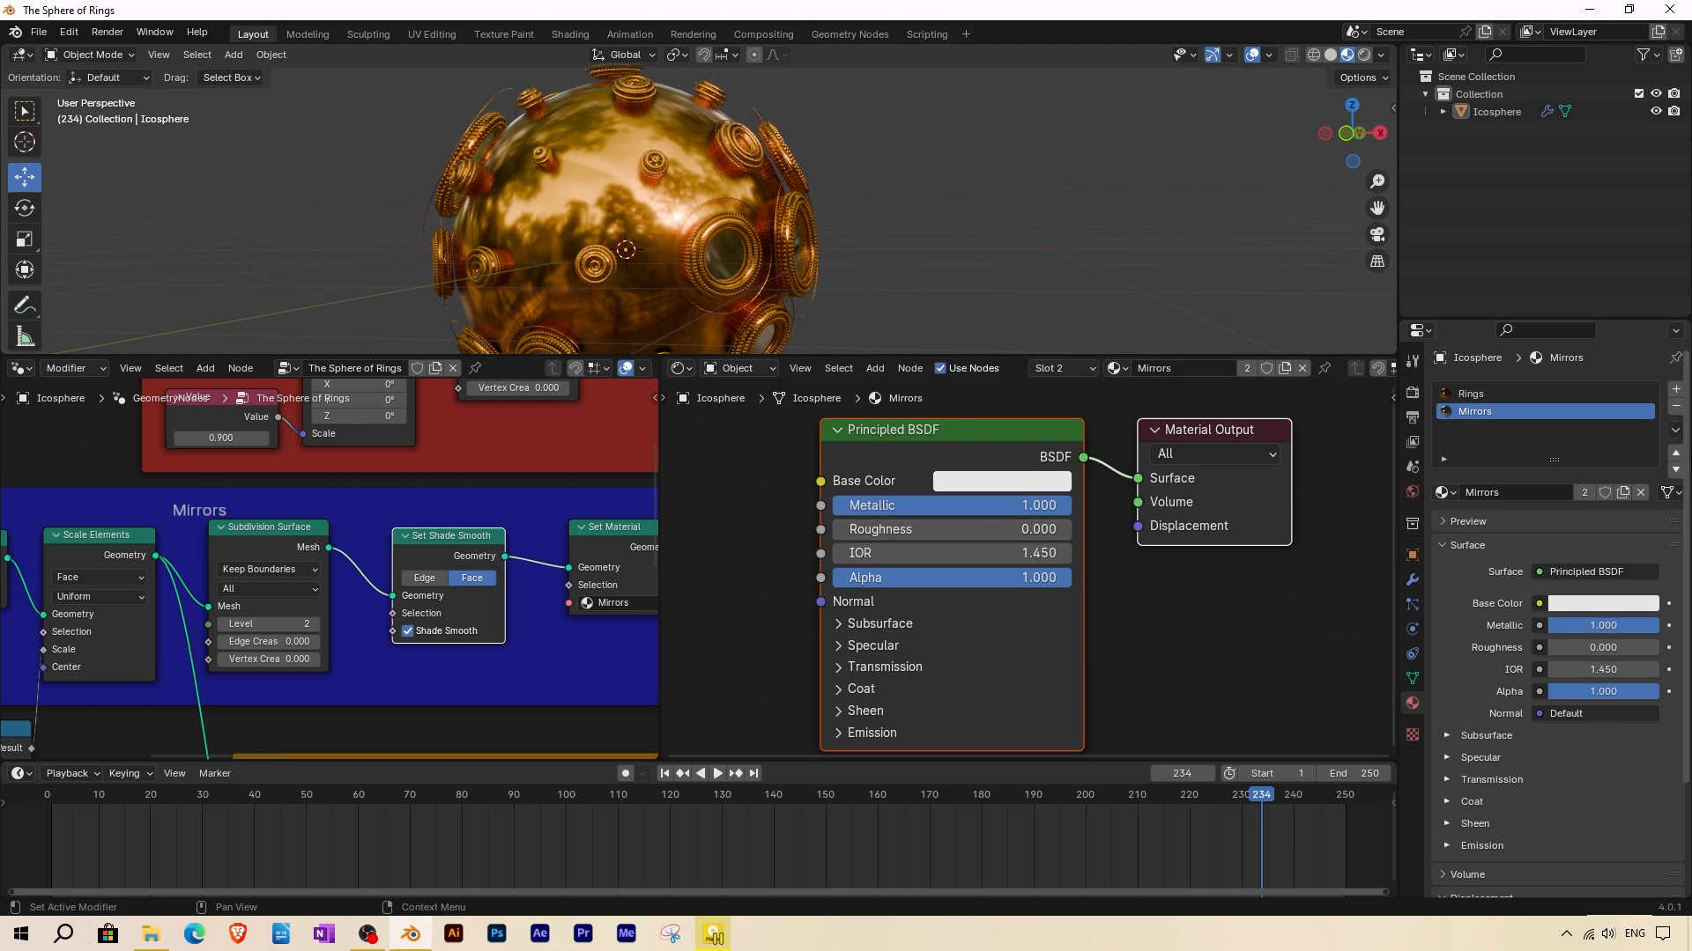
Add a third material slot with a new material named Inner Sphere.
{"action": "left_click", "coordinate": [1675, 392]}
{"action": "left_click", "coordinate": [1547, 492]}
{"action": "double_click", "coordinate": [1524, 491]}
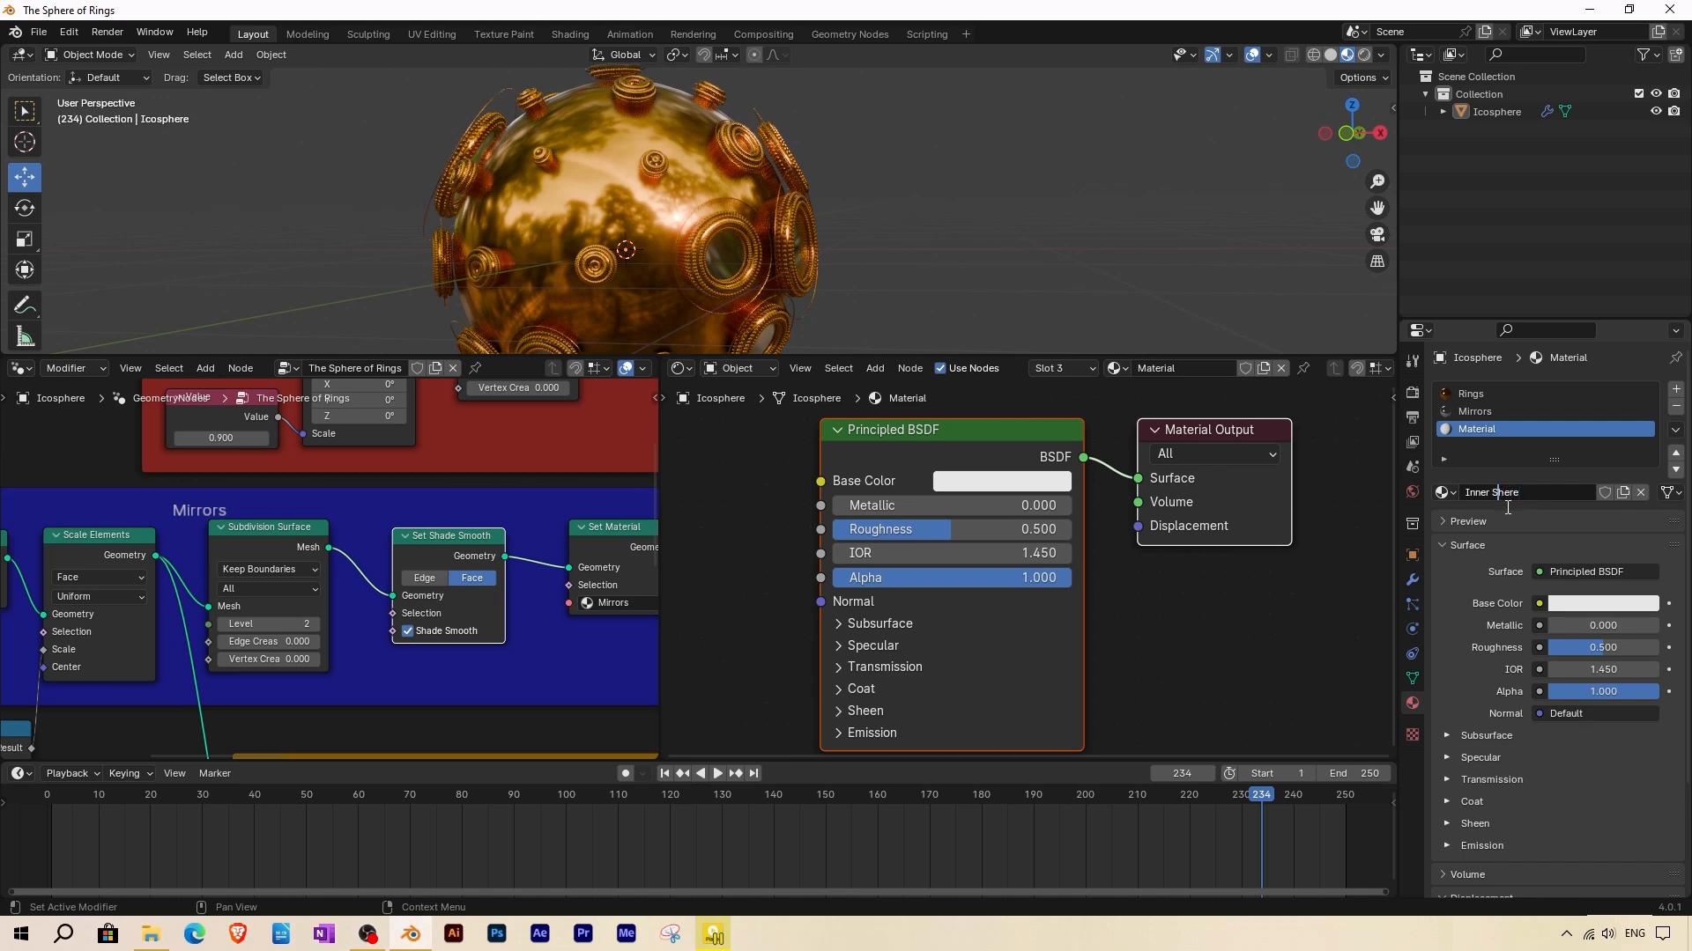
{"action": "key", "text": "Return"}
Insert a Set Material node after Set Shade Smooth in the Inner Sphere frame and assign it the Inner Sphere material.
{"action": "scroll", "coordinate": [492, 609], "scroll_direction": "down", "scroll_amount": 4}
{"action": "middle_click_drag", "start_coordinate": [492, 608], "coordinate": [454, 610]}
{"action": "scroll", "coordinate": [453, 564], "scroll_direction": "down", "scroll_amount": 3}
{"action": "middle_click_drag", "start_coordinate": [448, 493], "coordinate": [388, 611]}
{"action": "scroll", "coordinate": [541, 531], "scroll_direction": "up", "scroll_amount": 4}
{"action": "middle_click_drag", "start_coordinate": [541, 531], "coordinate": [398, 540]}
{"action": "left_click", "coordinate": [205, 368]}
{"action": "mouse_move", "coordinate": [238, 589]}
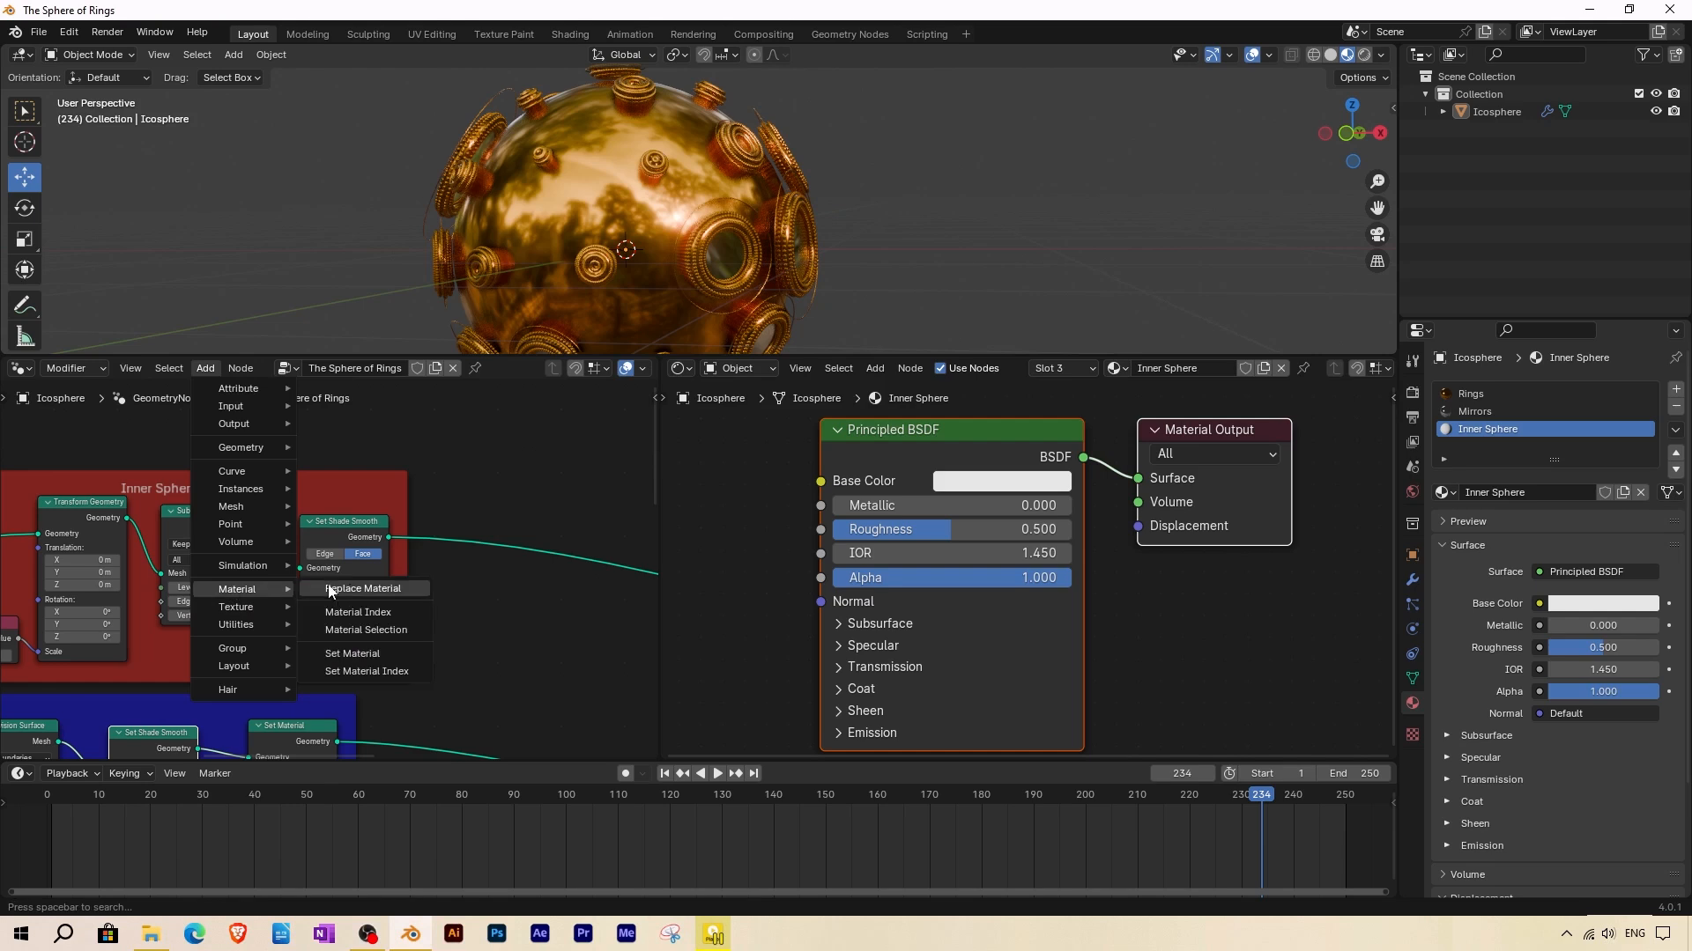
{"action": "left_click", "coordinate": [357, 657]}
{"action": "left_click", "coordinate": [404, 522]}
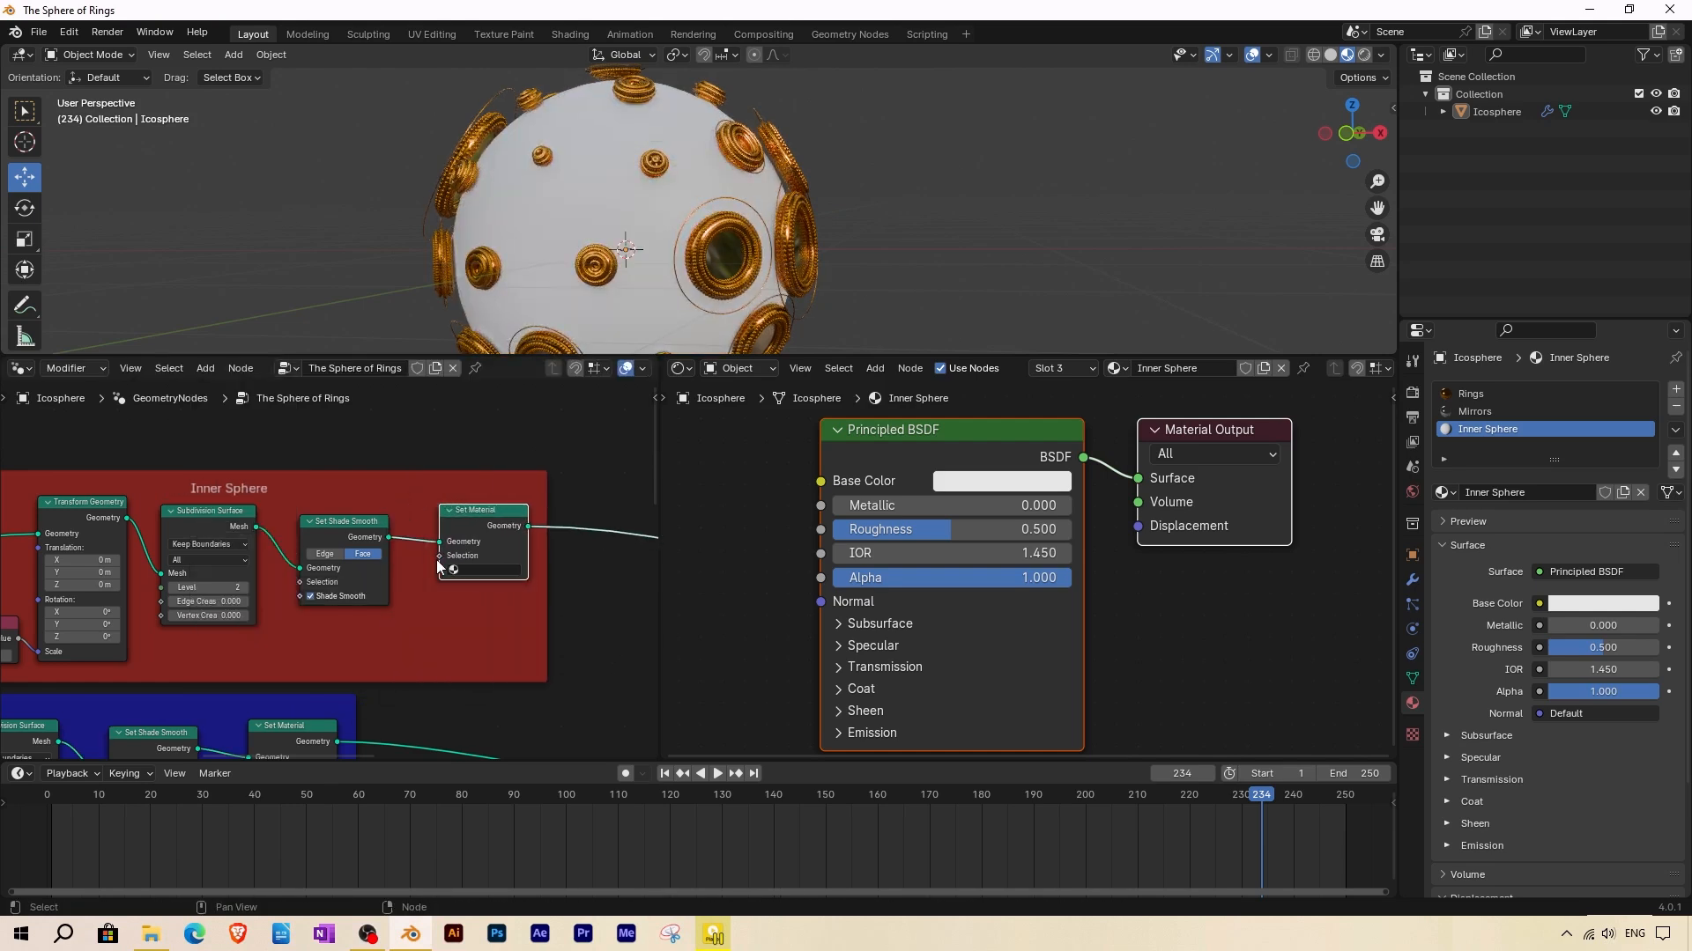
{"action": "left_click", "coordinate": [457, 571]}
{"action": "left_click", "coordinate": [475, 591]}
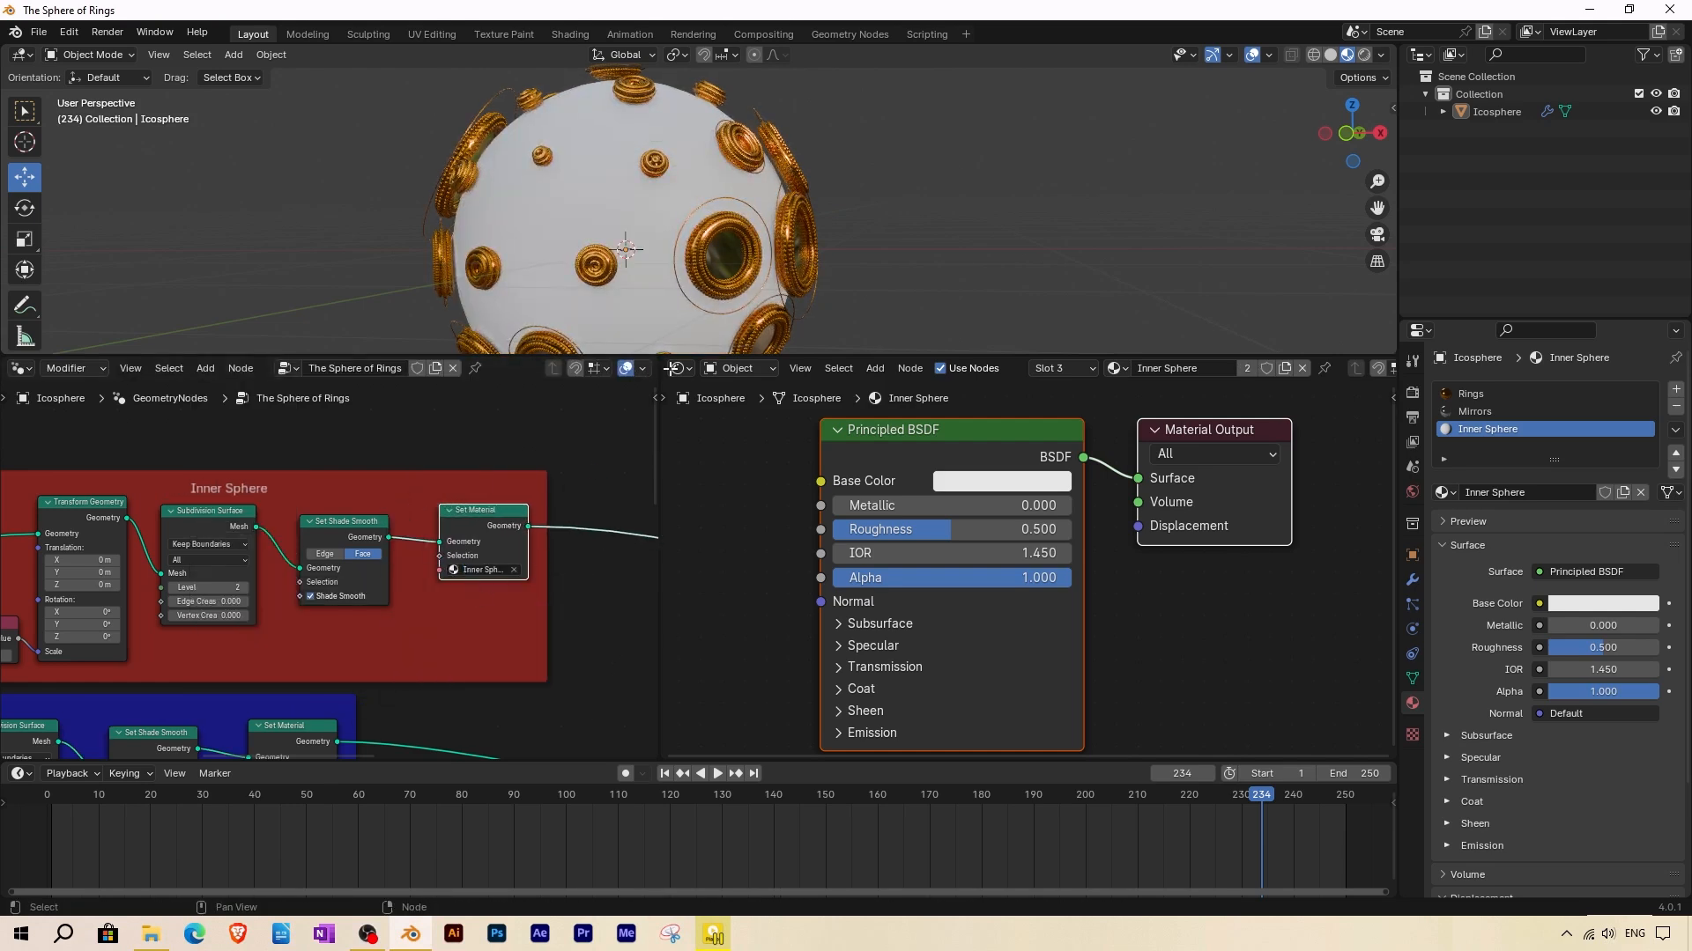
Add a Noise Texture node to the Inner Sphere material and connect its Color output to the Principled BSDF's Base Color.
{"action": "scroll", "coordinate": [925, 564], "scroll_direction": "down", "scroll_amount": 2}
{"action": "scroll", "coordinate": [944, 529], "scroll_direction": "left", "scroll_amount": 2, "text": "ctrl"}
{"action": "left_click", "coordinate": [879, 369]}
{"action": "mouse_move", "coordinate": [930, 479]}
{"action": "left_click", "coordinate": [1031, 622]}
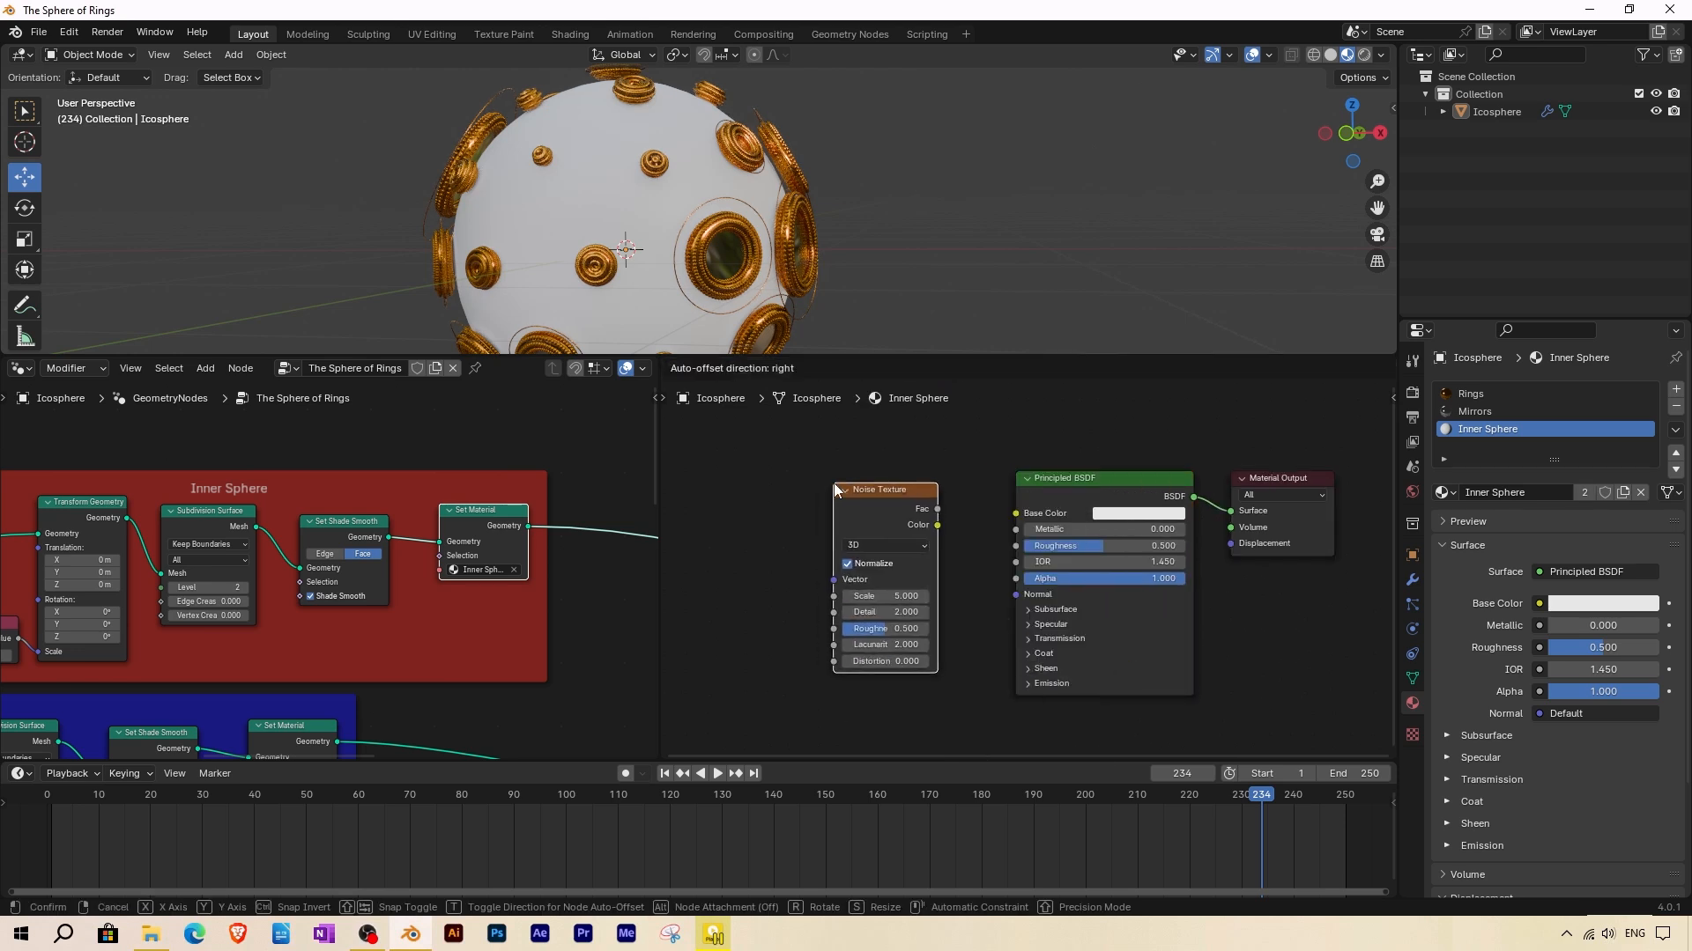
{"action": "left_click", "coordinate": [834, 484]}
{"action": "scroll", "coordinate": [960, 551], "scroll_direction": "up", "scroll_amount": 2}
{"action": "left_click_drag", "start_coordinate": [878, 529], "coordinate": [982, 511]}
{"action": "middle_click_drag", "start_coordinate": [907, 583], "coordinate": [992, 531]}
{"action": "scroll", "coordinate": [1038, 564], "scroll_direction": "down", "scroll_amount": 1}
{"action": "left_click_drag", "start_coordinate": [942, 470], "coordinate": [853, 459]}
Insert a Color Ramp node between the Noise Texture and the Principled BSDF's Base Color.
{"action": "left_click", "coordinate": [875, 368]}
{"action": "mouse_move", "coordinate": [917, 448]}
{"action": "left_click", "coordinate": [1017, 480]}
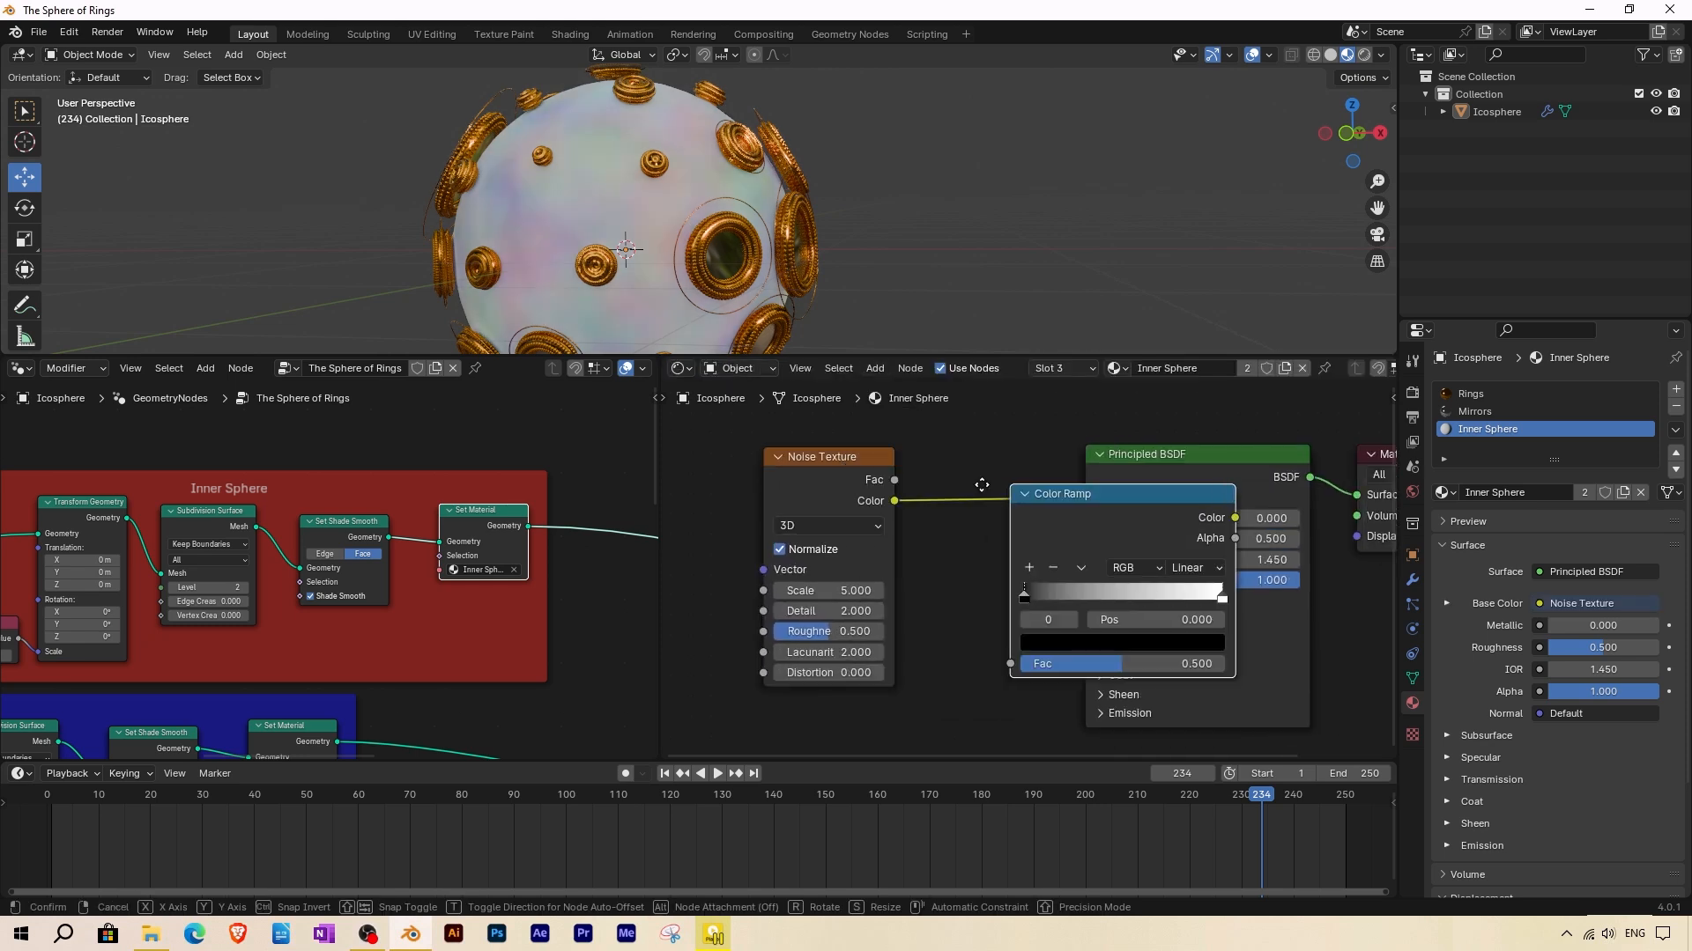
{"action": "left_click", "coordinate": [965, 456]}
Move the Color Ramp's black and white stops closer together, with the black stop at position 0.423.
{"action": "middle_click_drag", "start_coordinate": [1000, 538], "coordinate": [935, 522]}
{"action": "left_click_drag", "start_coordinate": [917, 545], "coordinate": [981, 546]}
{"action": "left_click_drag", "start_coordinate": [1113, 545], "coordinate": [1001, 544]}
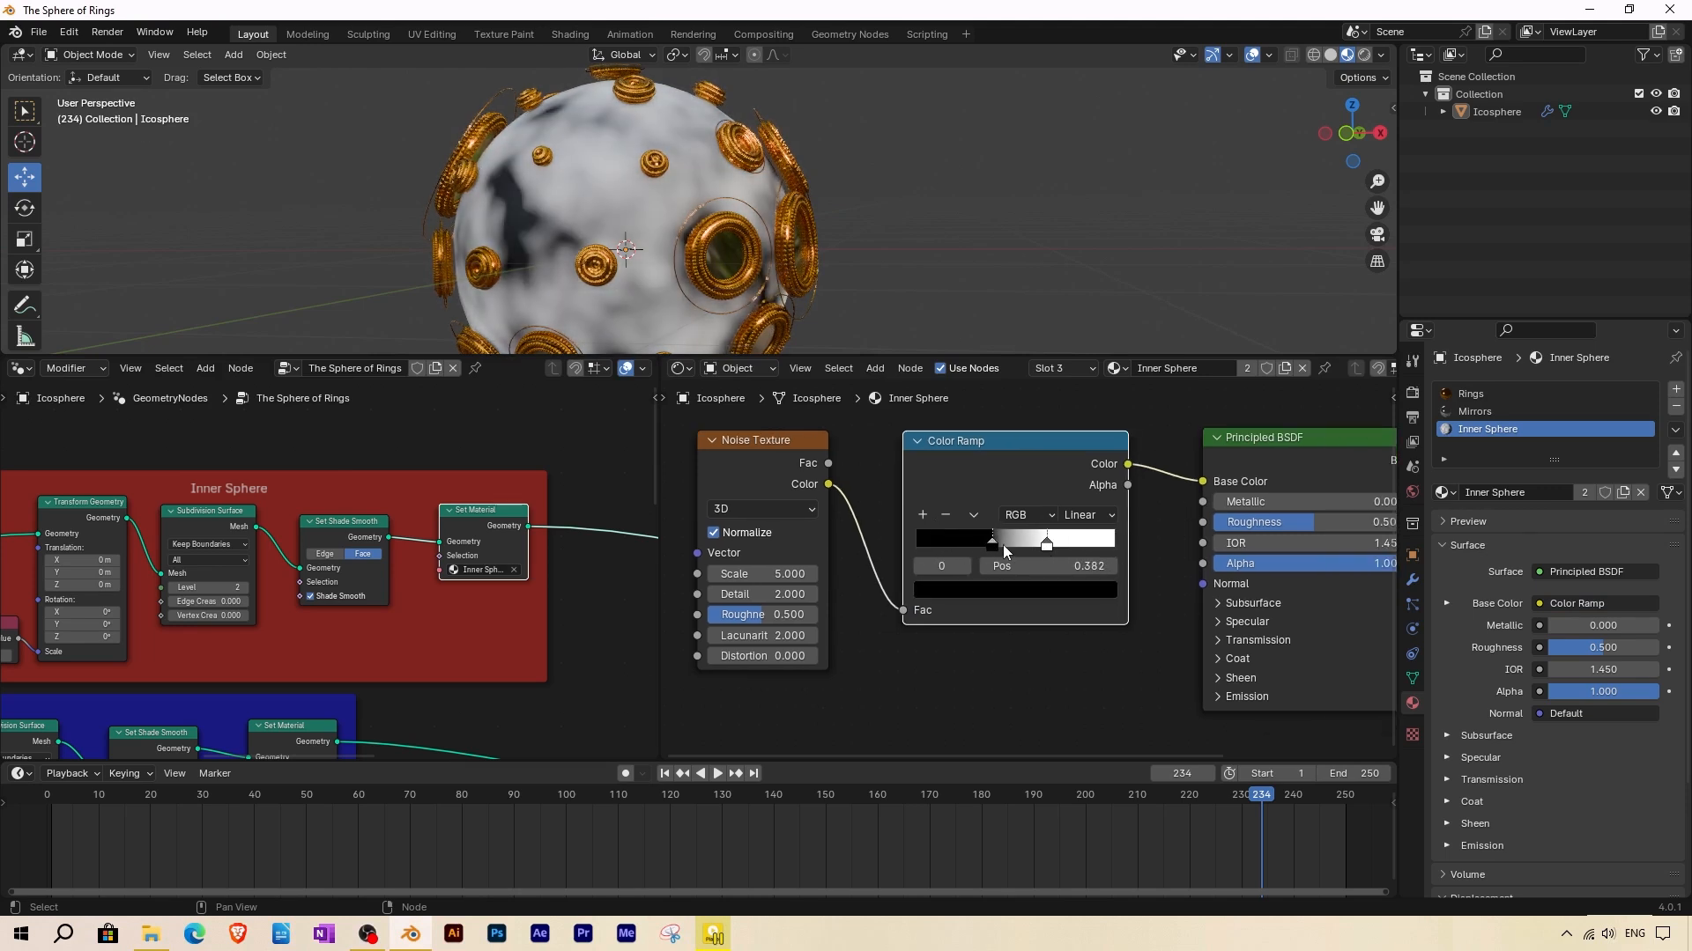
Switch the Noise Texture to 4D and set Scale 8, Detail 5 and Roughness 0.8.
{"action": "left_click", "coordinate": [745, 511]}
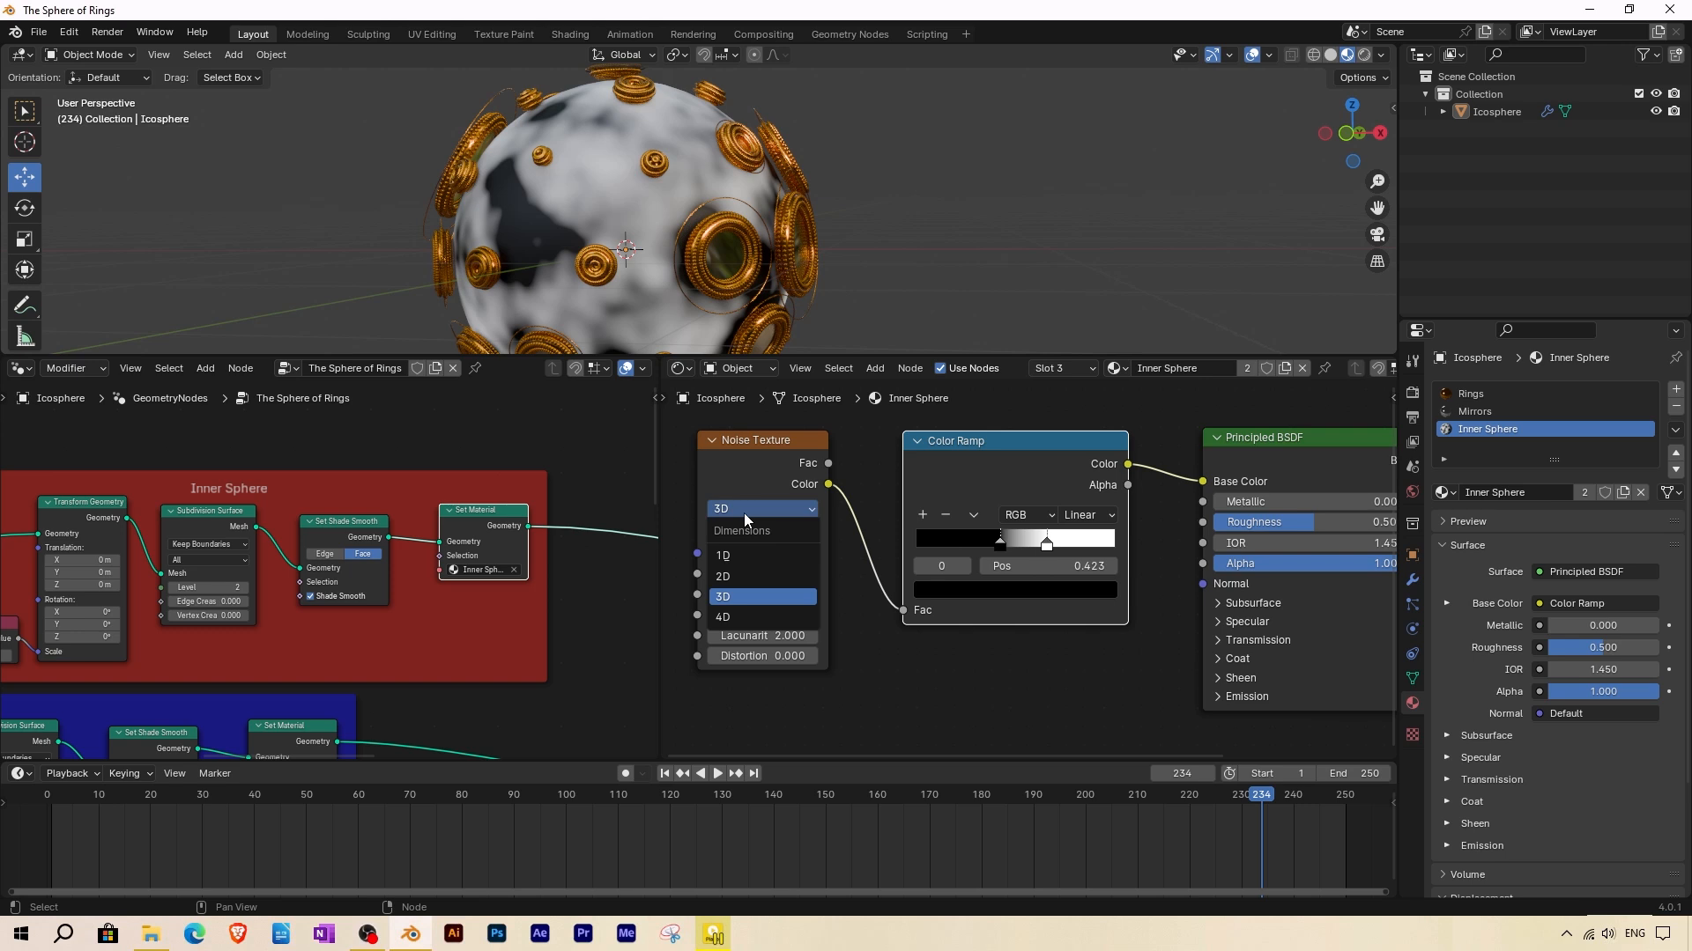
{"action": "left_click", "coordinate": [740, 617]}
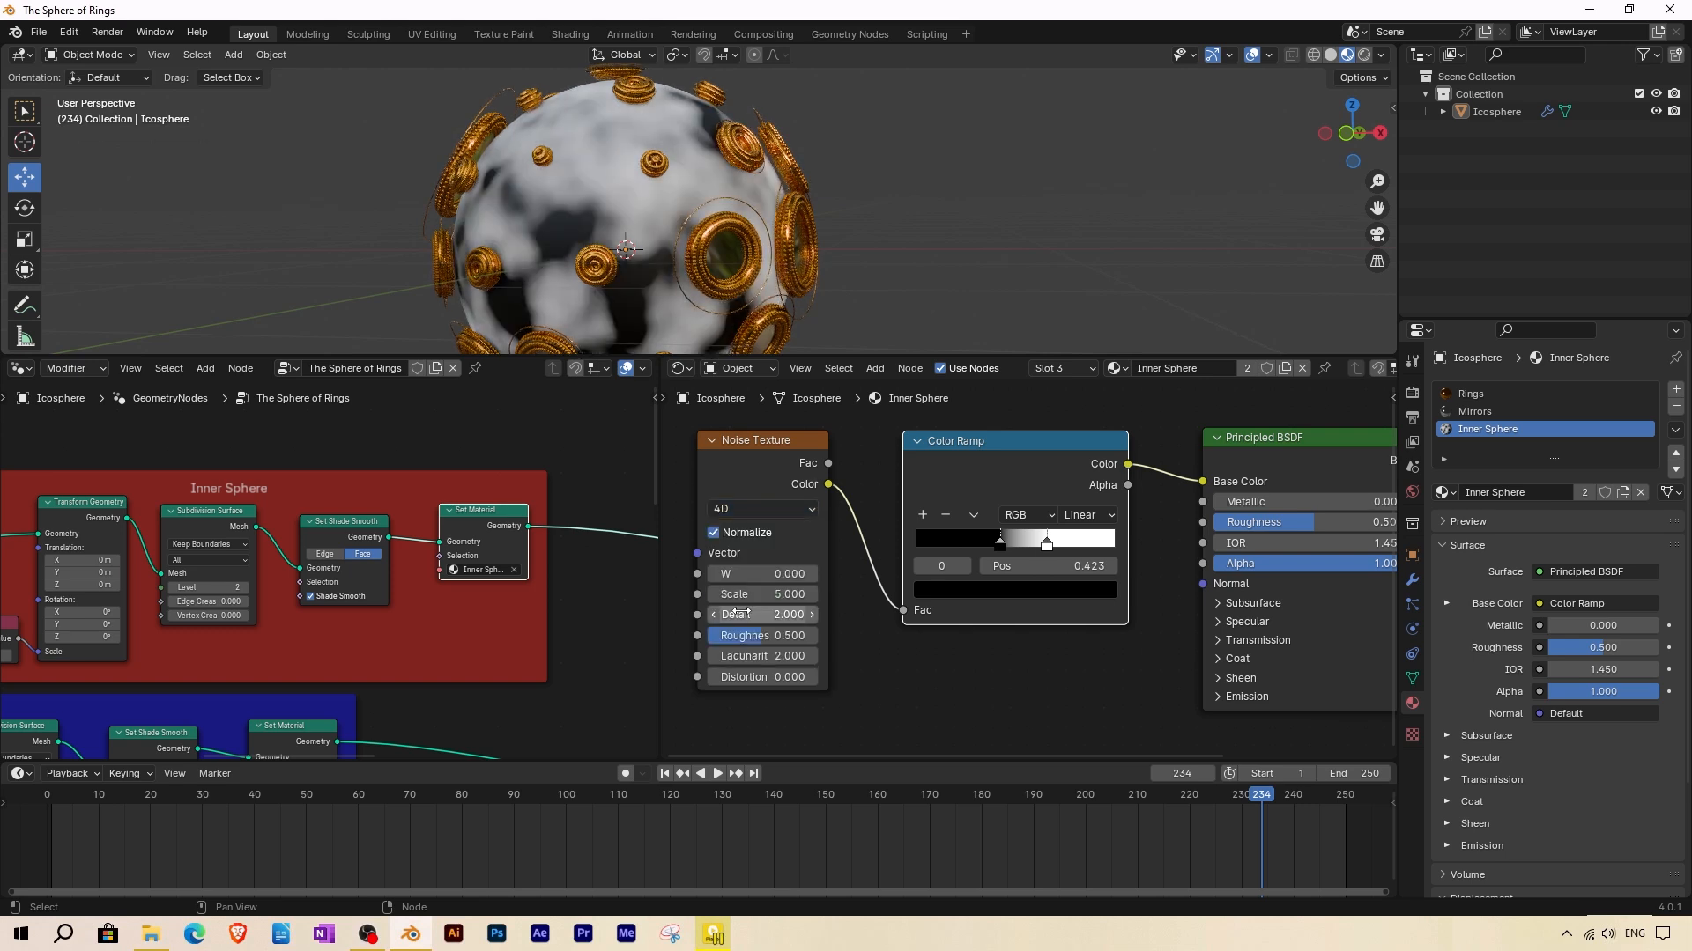
{"action": "mouse_move", "coordinate": [757, 593]}
{"action": "left_mouse_down"}
{"action": "mouse_move", "coordinate": [788, 593]}
{"action": "mouse_move", "coordinate": [775, 614]}
{"action": "left_mouse_up"}
{"action": "left_click", "coordinate": [757, 593]}
{"action": "key", "text": "Return"}
{"action": "left_click", "coordinate": [762, 614]}
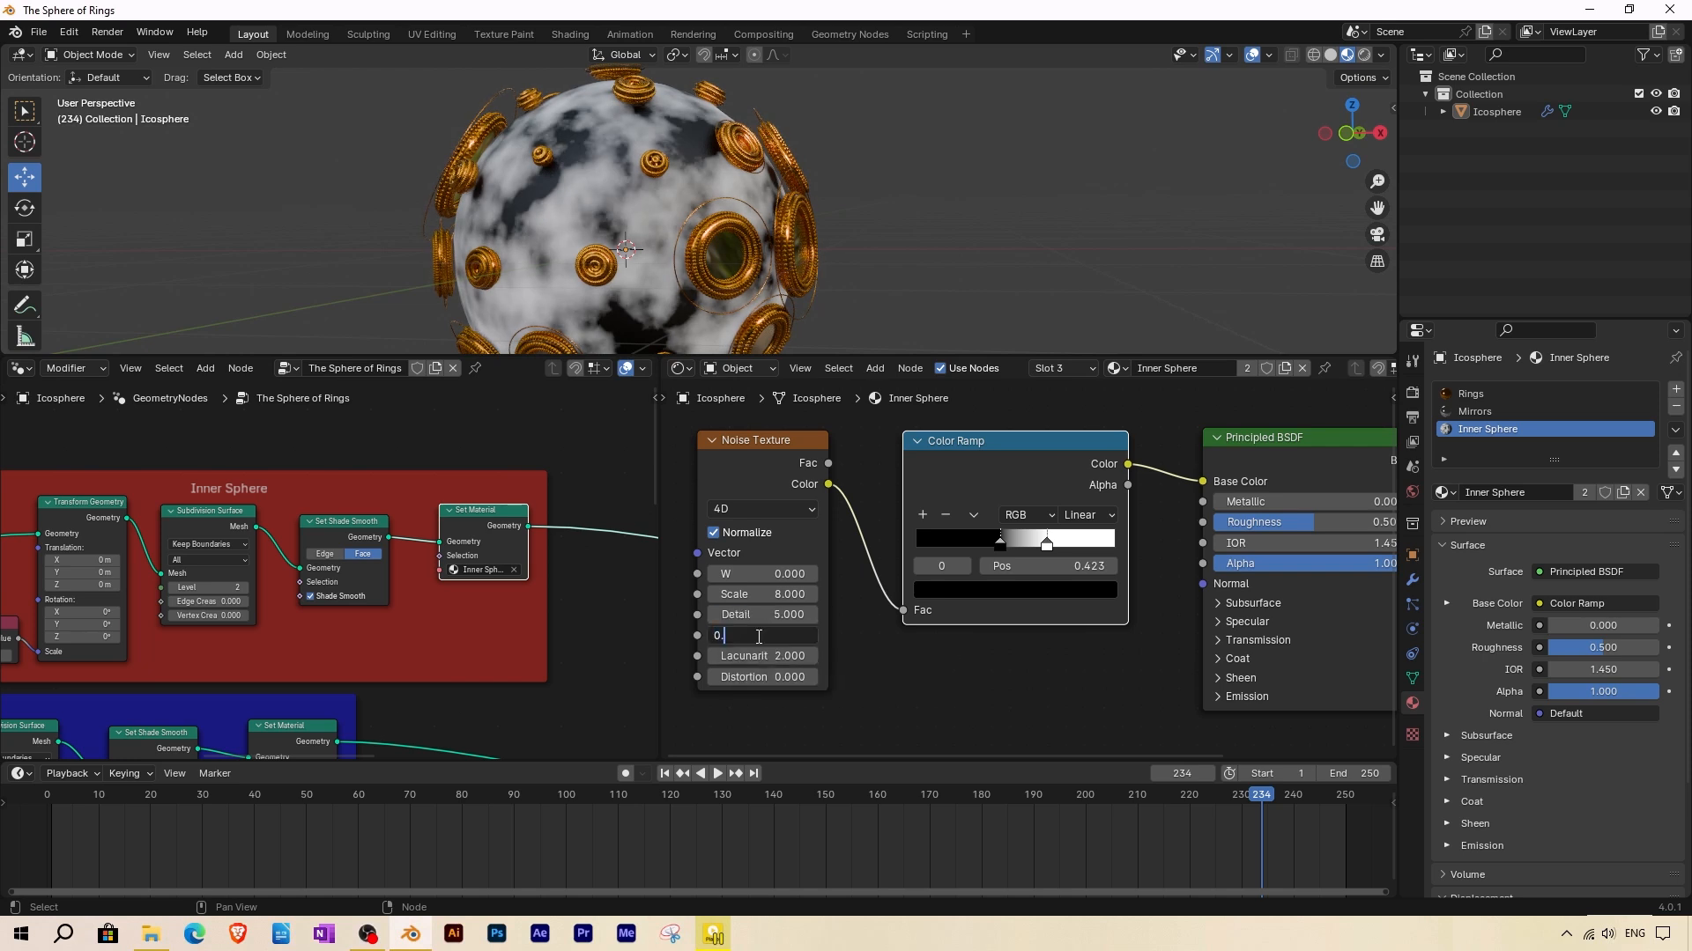
{"action": "key", "text": "Return"}
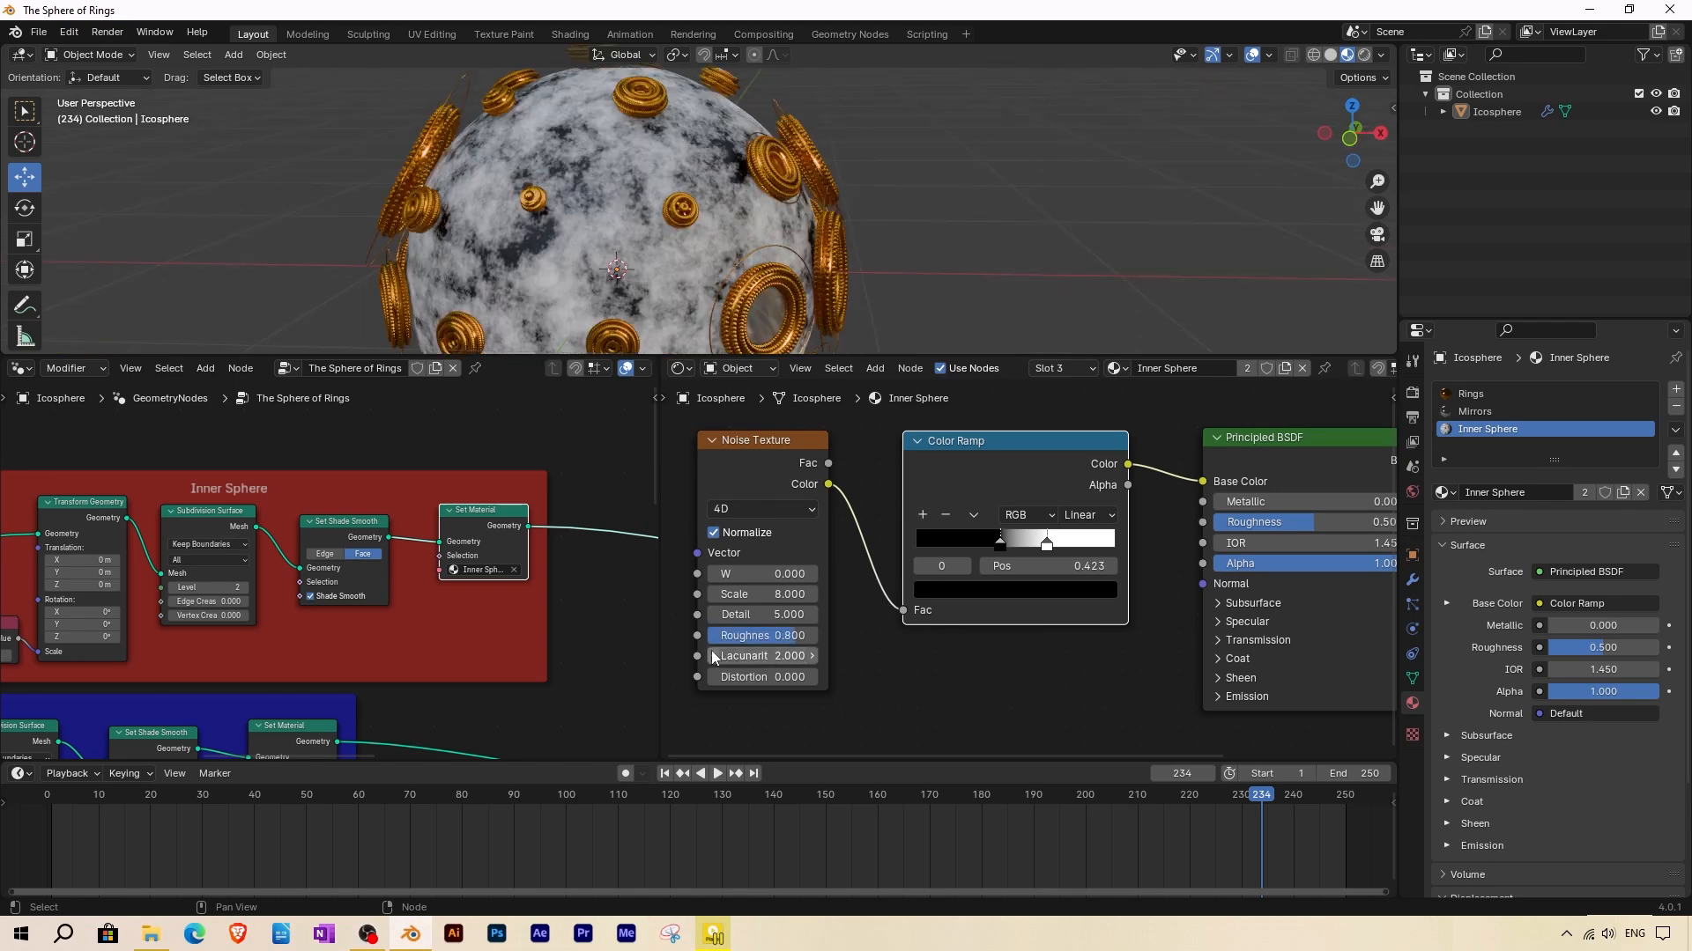
Widen the Noise Texture node and set its Lacunarity to 50.
{"action": "left_click_drag", "start_coordinate": [828, 652], "coordinate": [864, 652]}
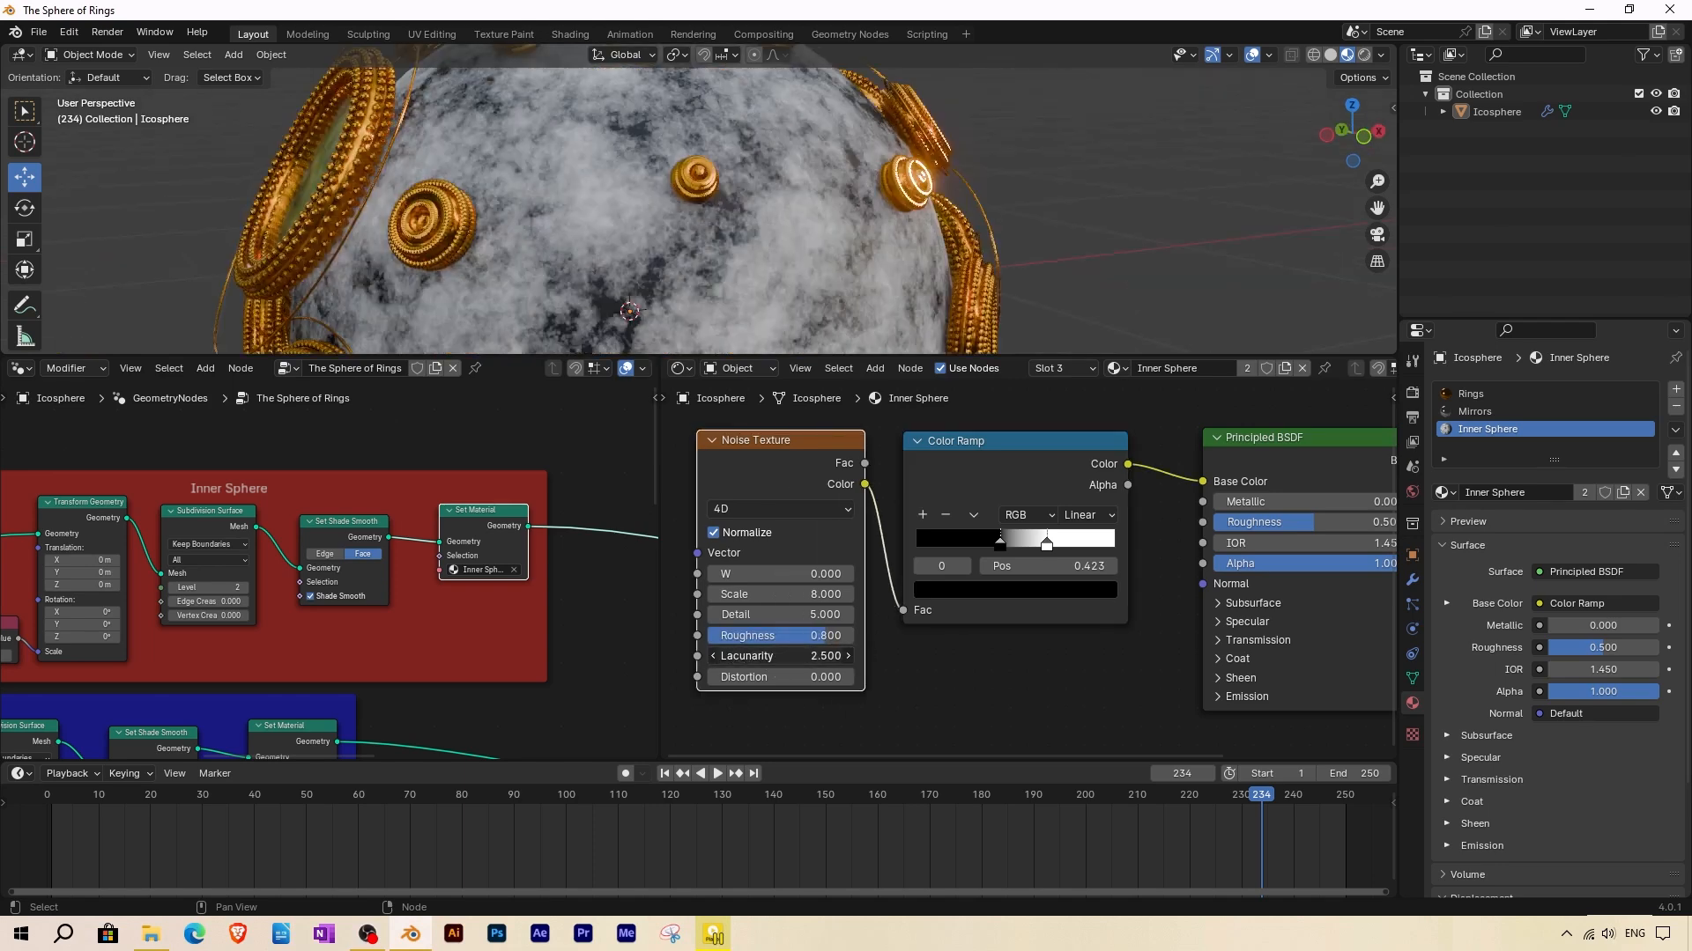
{"action": "left_click_drag", "start_coordinate": [780, 656], "coordinate": [873, 656]}
{"action": "left_click", "coordinate": [757, 659]}
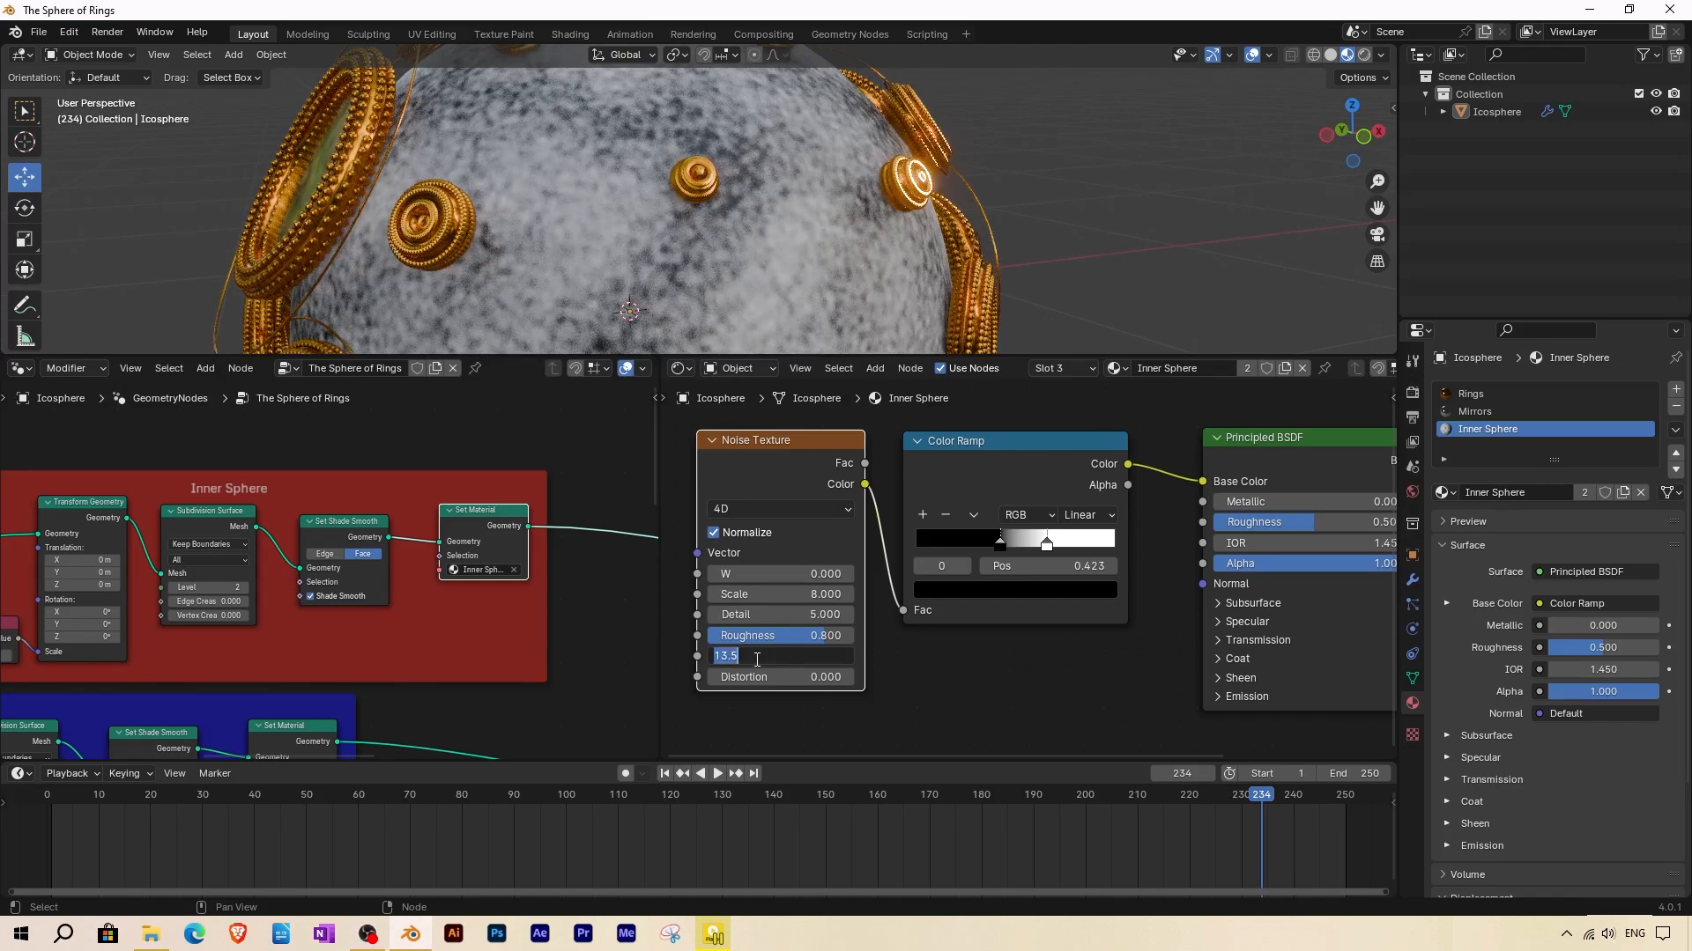
{"action": "type", "text": "50"}
{"action": "key", "text": "Return"}
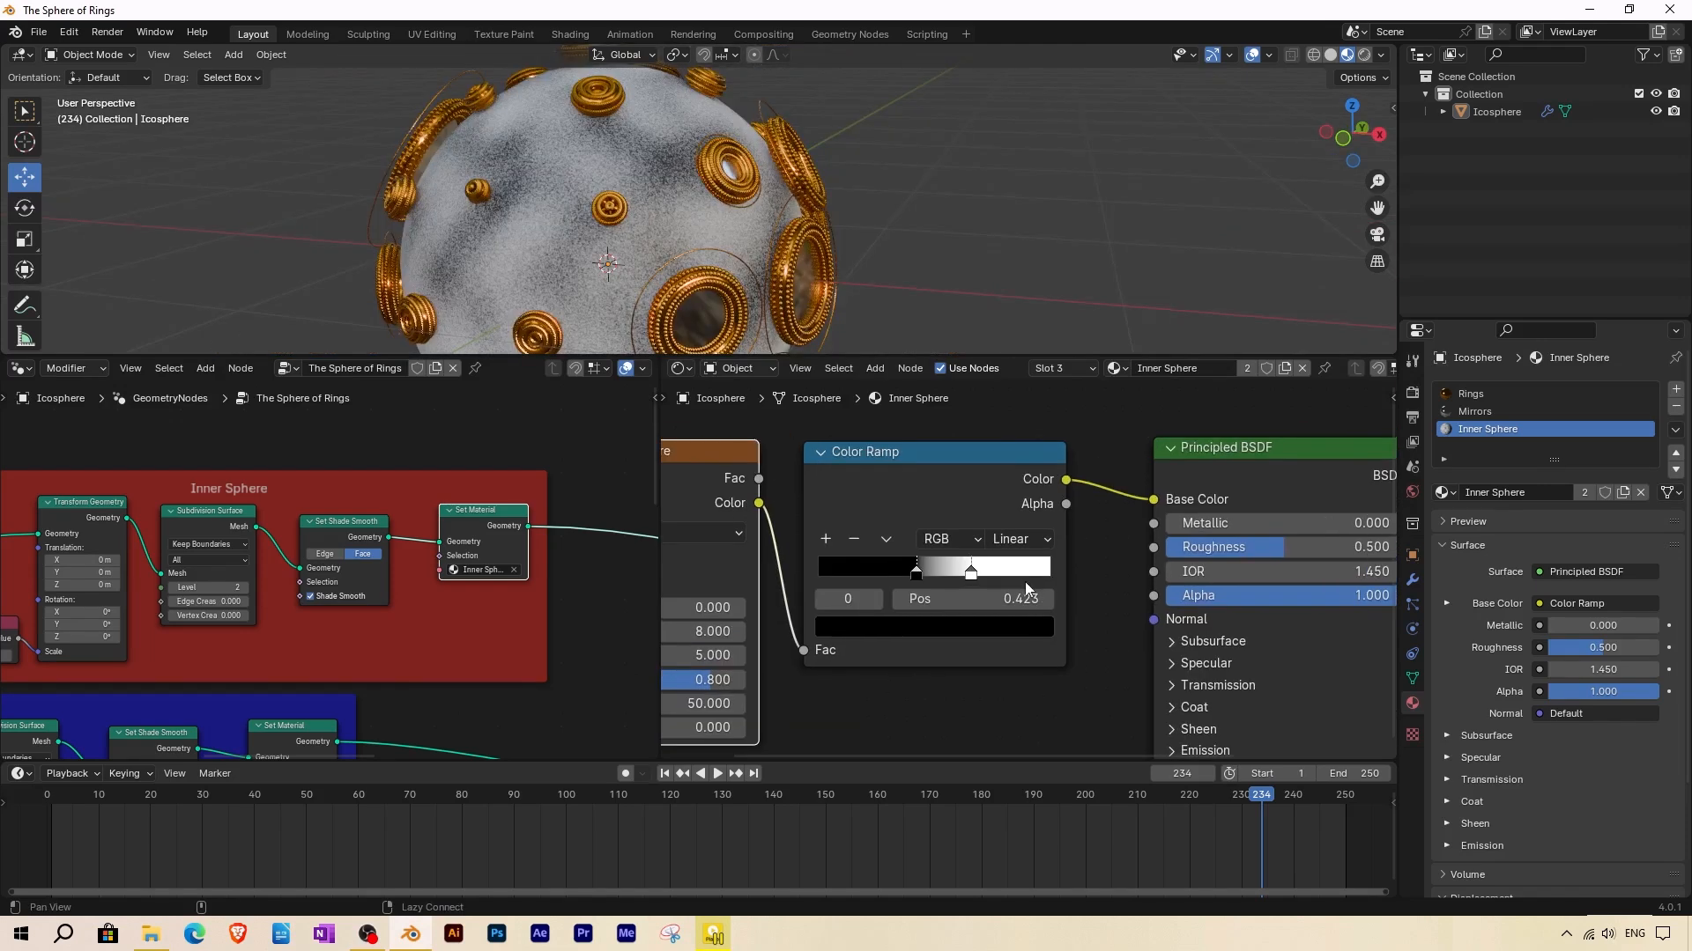
Color the Color Ramp's white stop a pale cream with Hue 0.064 and Saturation 0.250.
{"action": "scroll", "coordinate": [1024, 582], "scroll_direction": "up", "scroll_amount": 3}
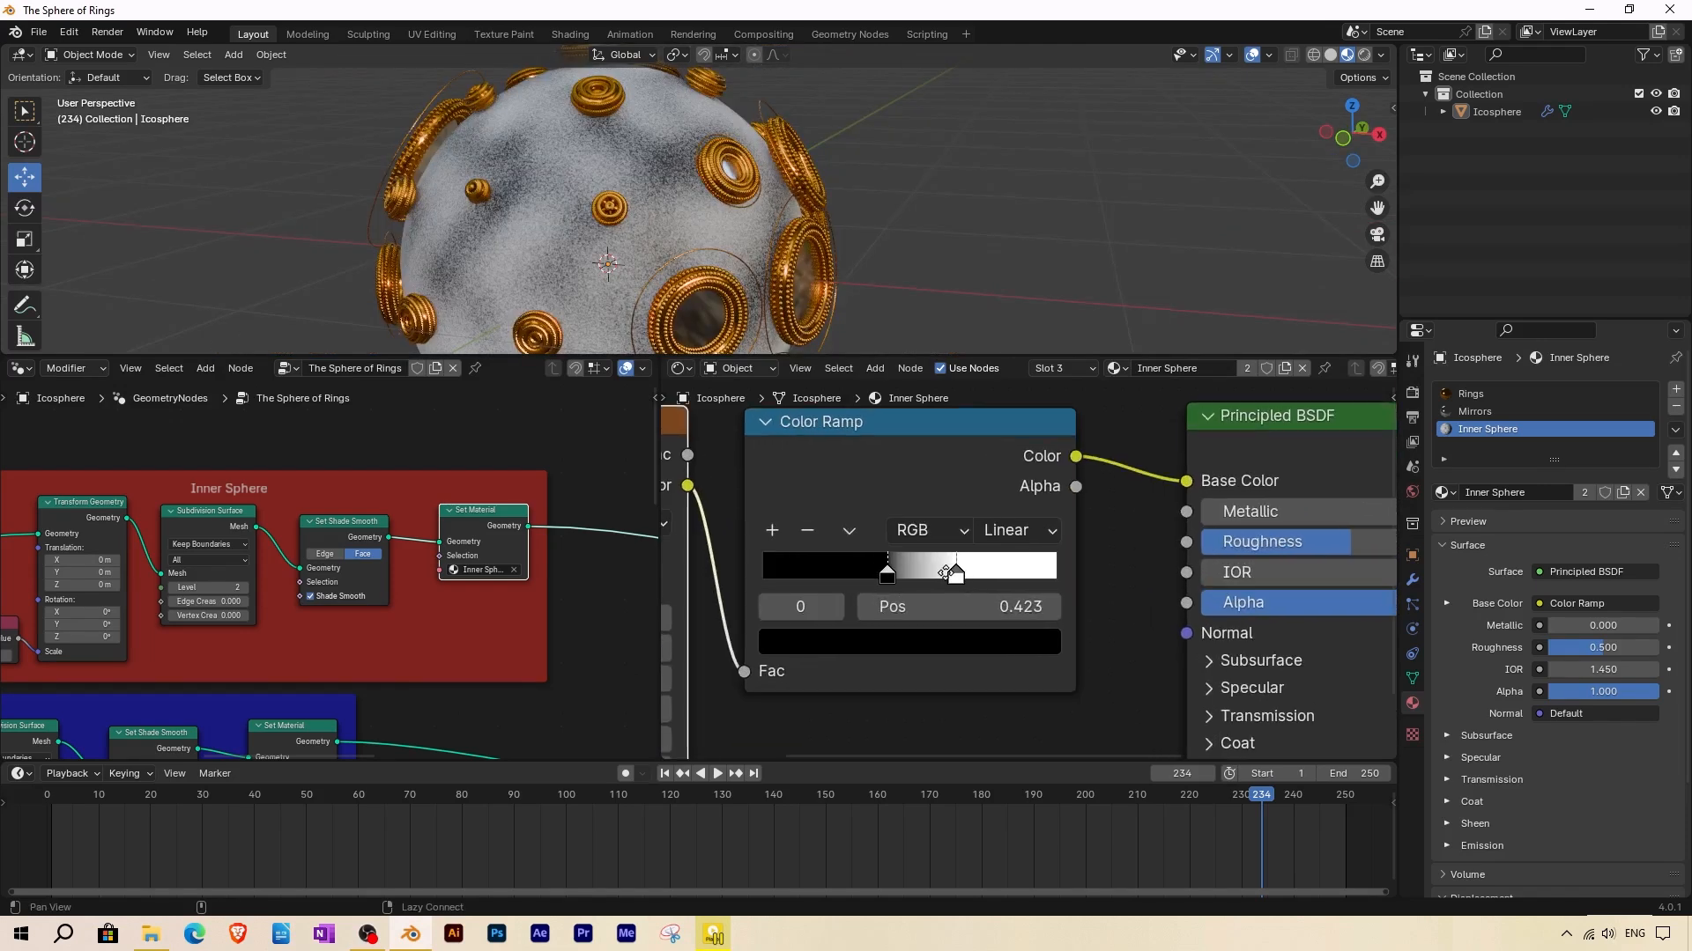
{"action": "left_click", "coordinate": [1014, 567]}
{"action": "left_click", "coordinate": [1015, 634]}
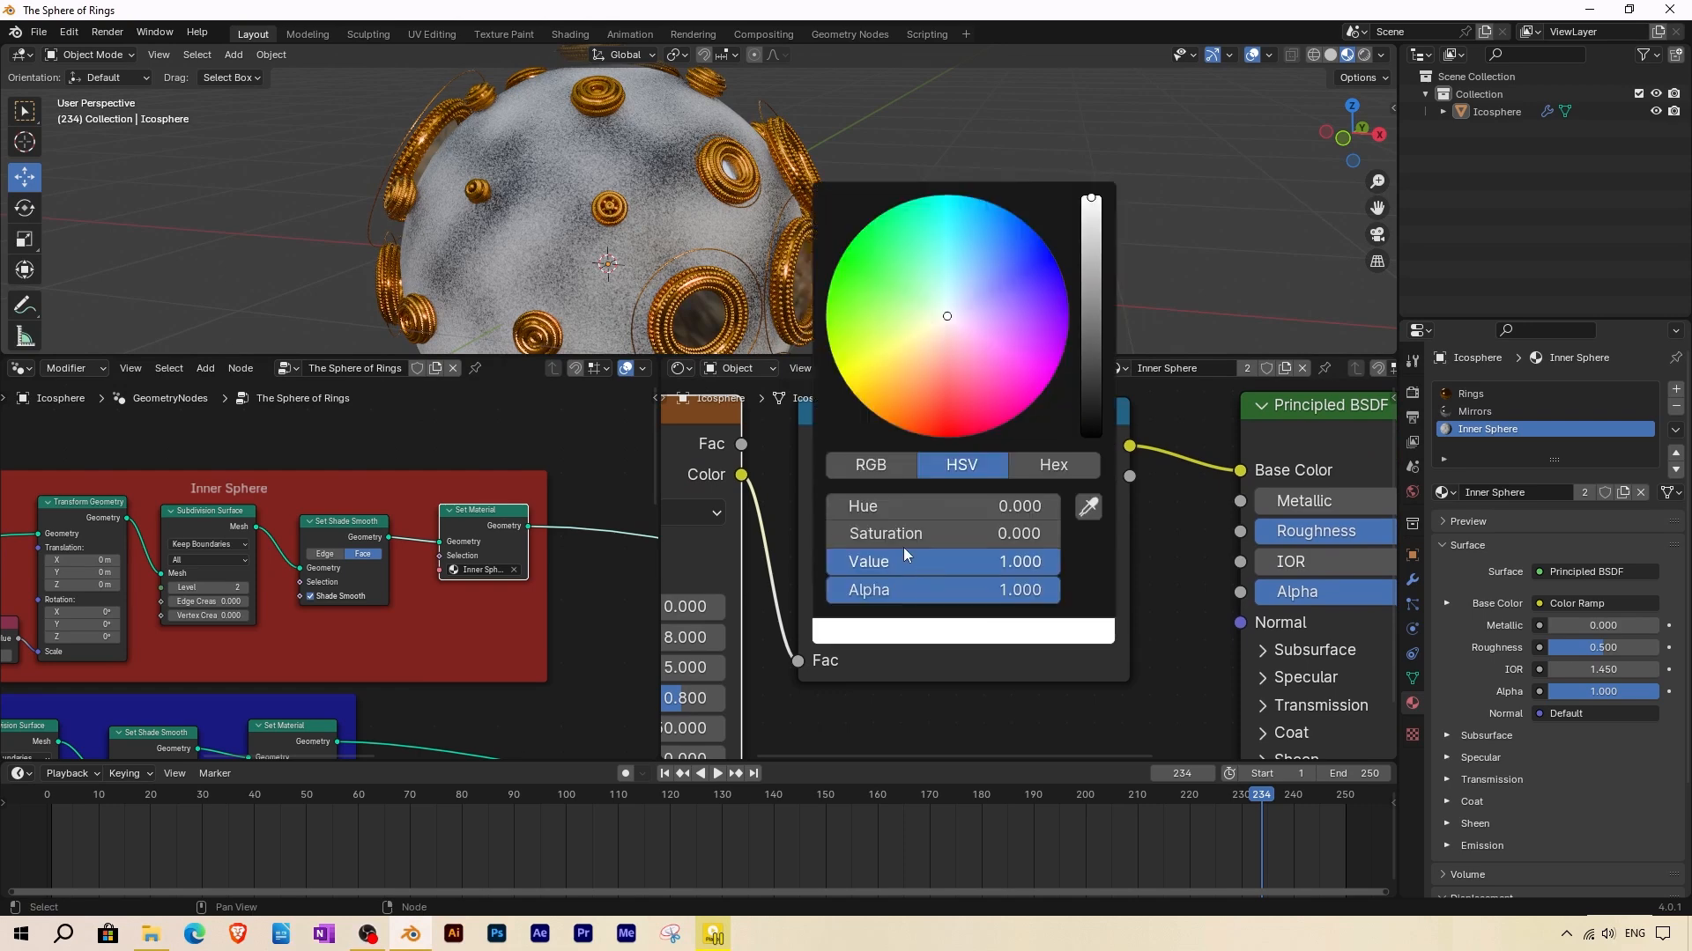
{"action": "left_click_drag", "start_coordinate": [869, 403], "coordinate": [868, 413]}
{"action": "left_click_drag", "start_coordinate": [986, 534], "coordinate": [885, 534]}
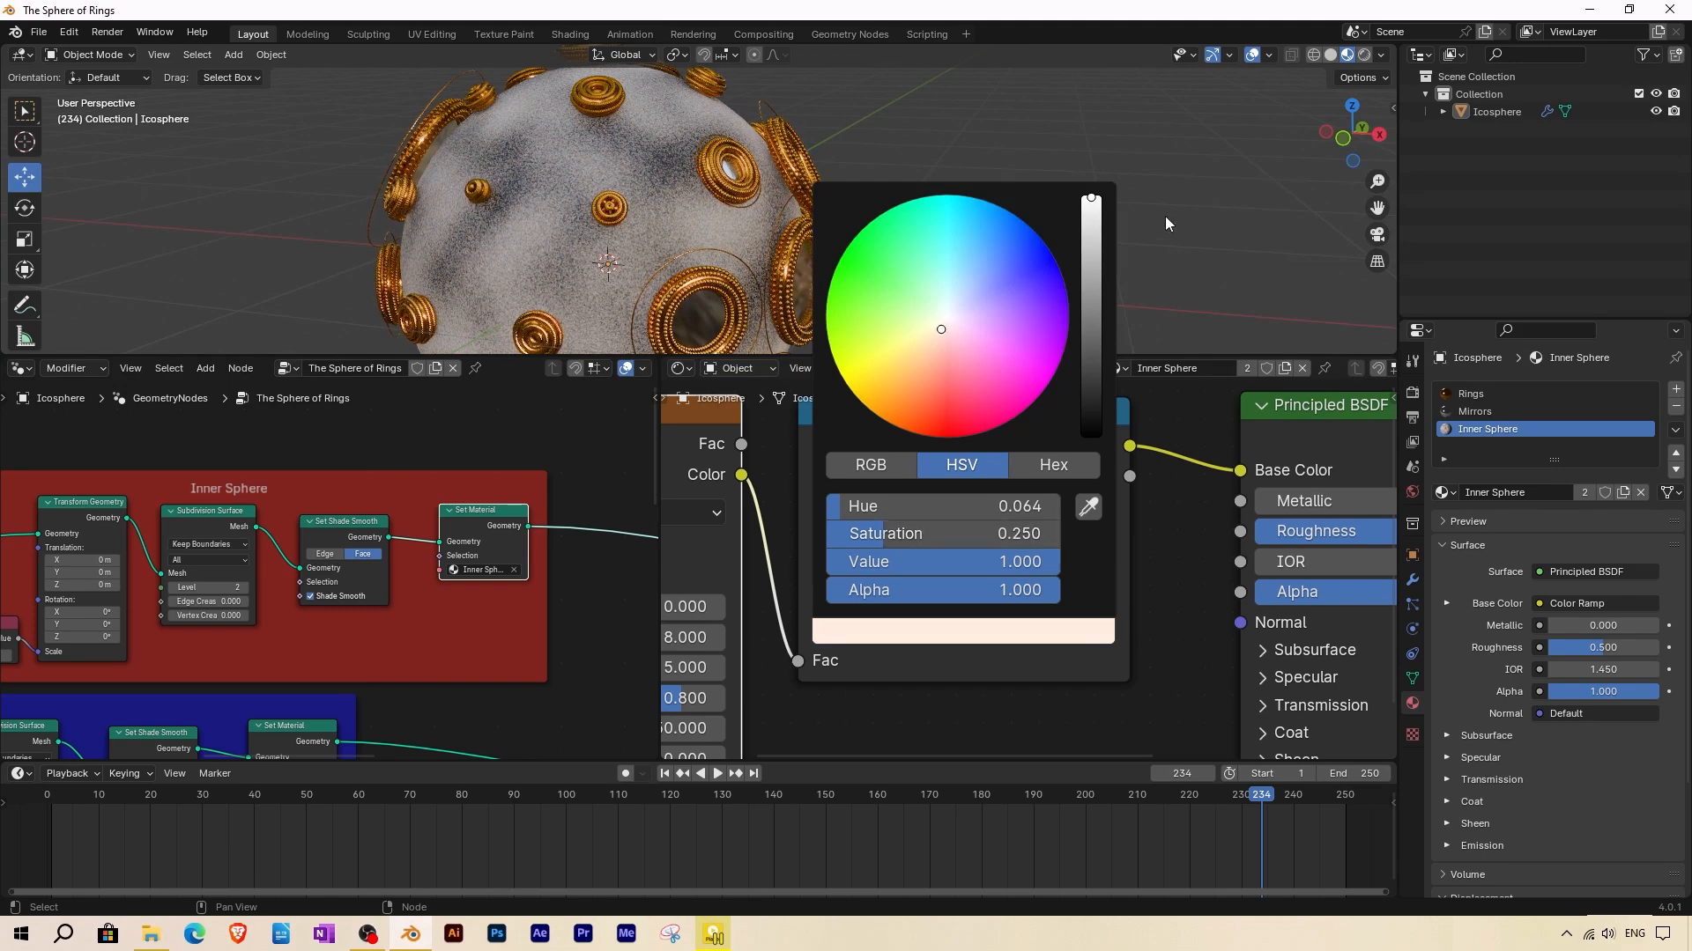
Change the Color Ramp's black stop to grey with Value 0.203 and bring the stops closer, with the cream stop at 0.609.
{"action": "left_click", "coordinate": [941, 566]}
{"action": "left_click", "coordinate": [944, 625]}
{"action": "left_click_drag", "start_coordinate": [1090, 435], "coordinate": [1091, 319]}
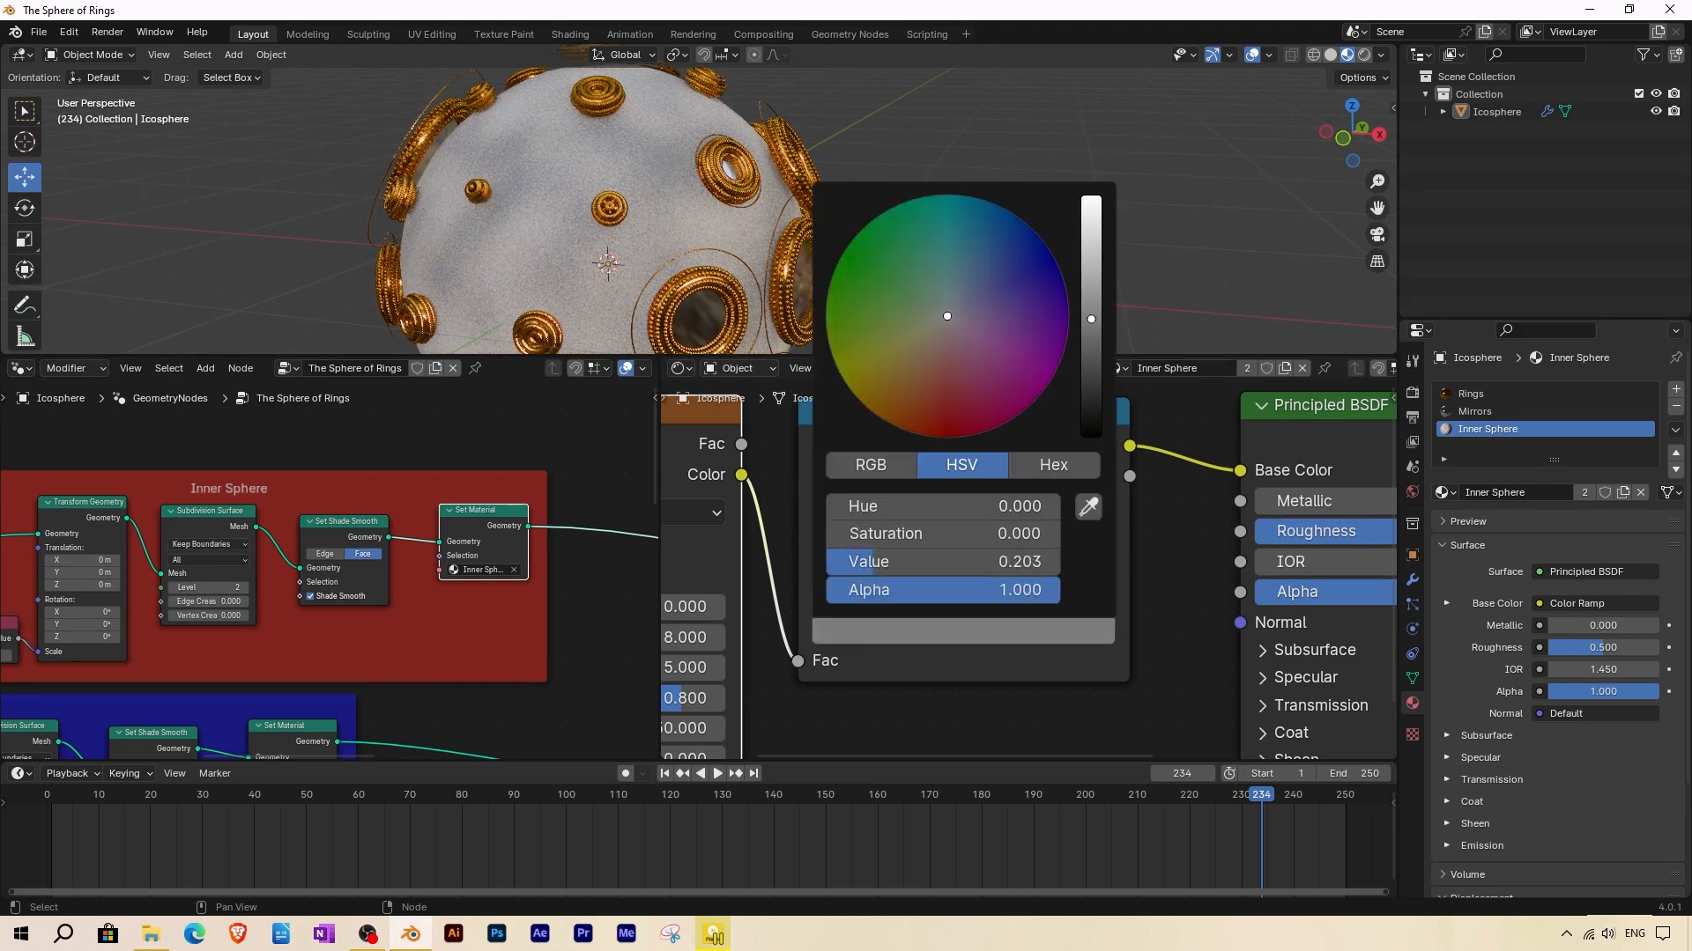
{"action": "left_click_drag", "start_coordinate": [944, 563], "coordinate": [995, 568]}
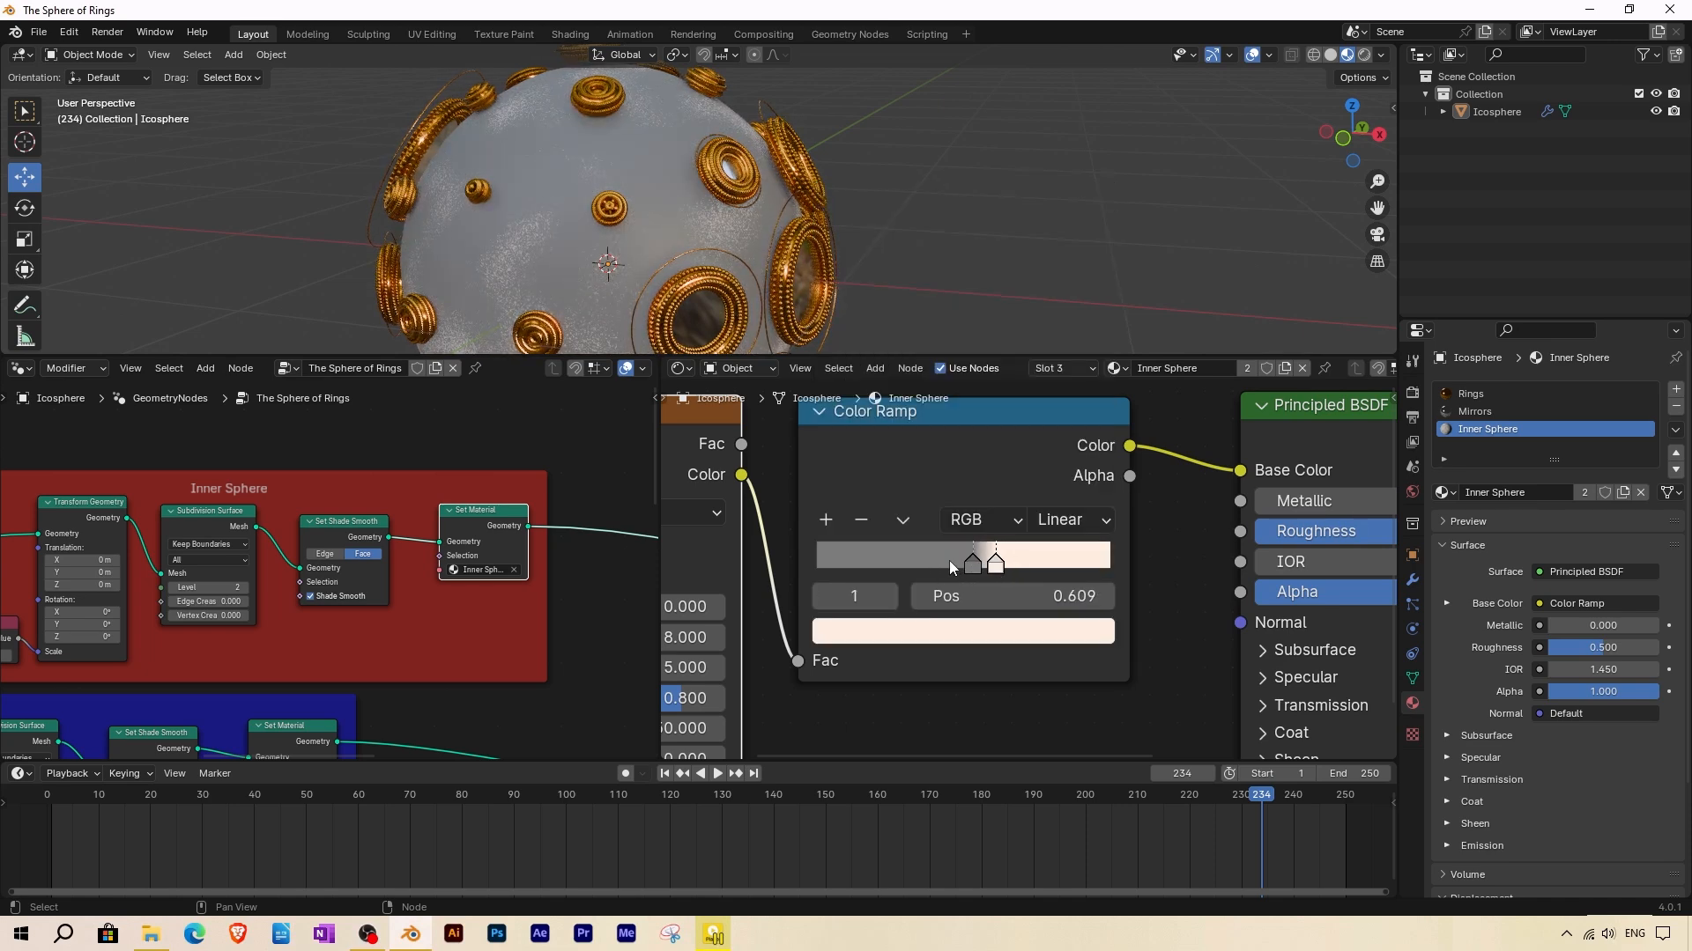
Add a Color Ramp stop at position 0.475 and color it gold with Hue 0.087, Saturation 1.000 and Value 0.602.
{"action": "left_click", "coordinate": [826, 520]}
{"action": "left_click_drag", "start_coordinate": [986, 564], "coordinate": [958, 566]}
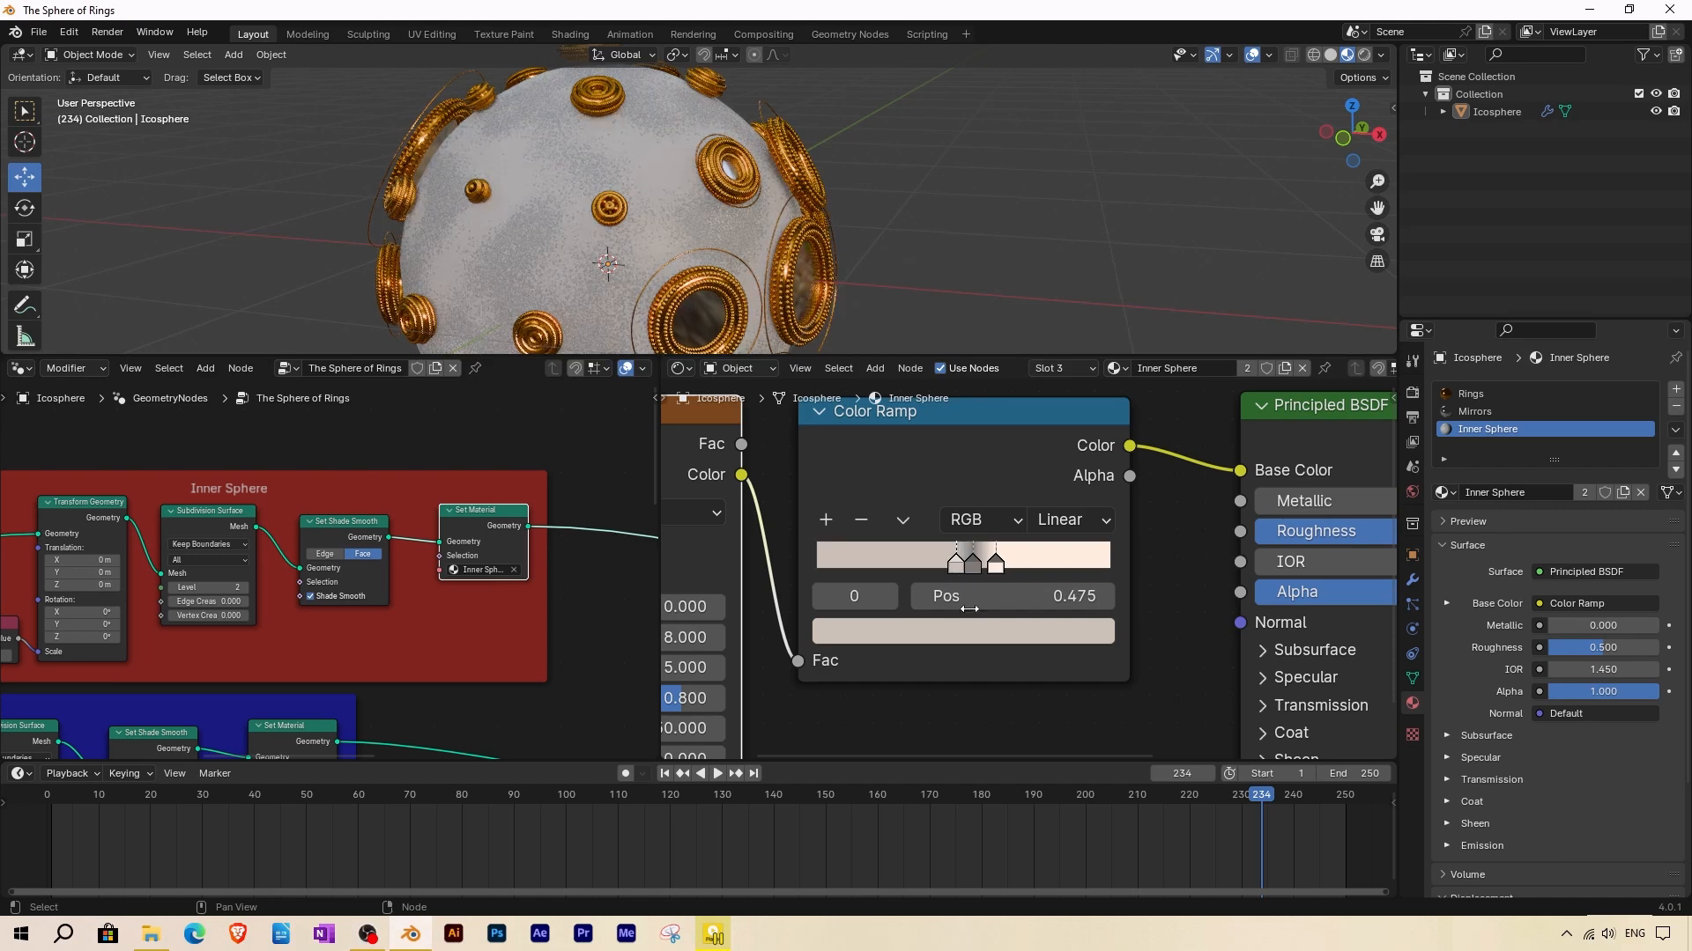
{"action": "left_click", "coordinate": [976, 634]}
{"action": "left_click", "coordinate": [870, 410]}
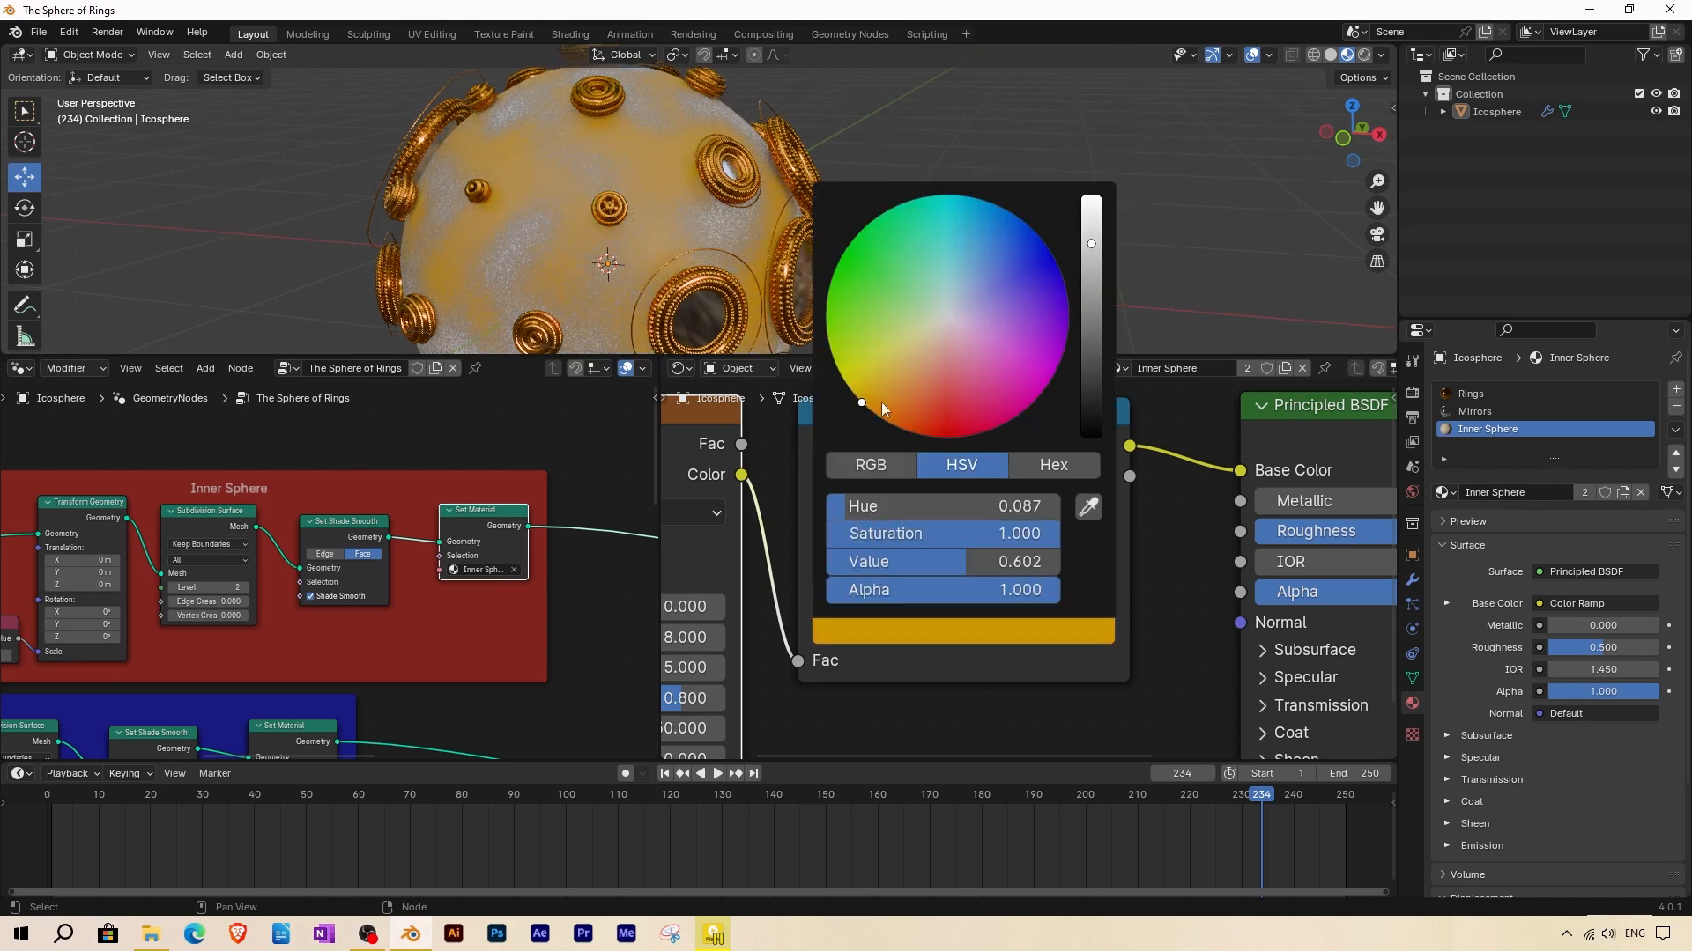
Tighten the spacing of the three Color Ramp stops, moving the cream stop to position 0.536.
{"action": "left_click_drag", "start_coordinate": [959, 566], "coordinate": [955, 566]}
{"action": "left_click_drag", "start_coordinate": [972, 566], "coordinate": [960, 566]}
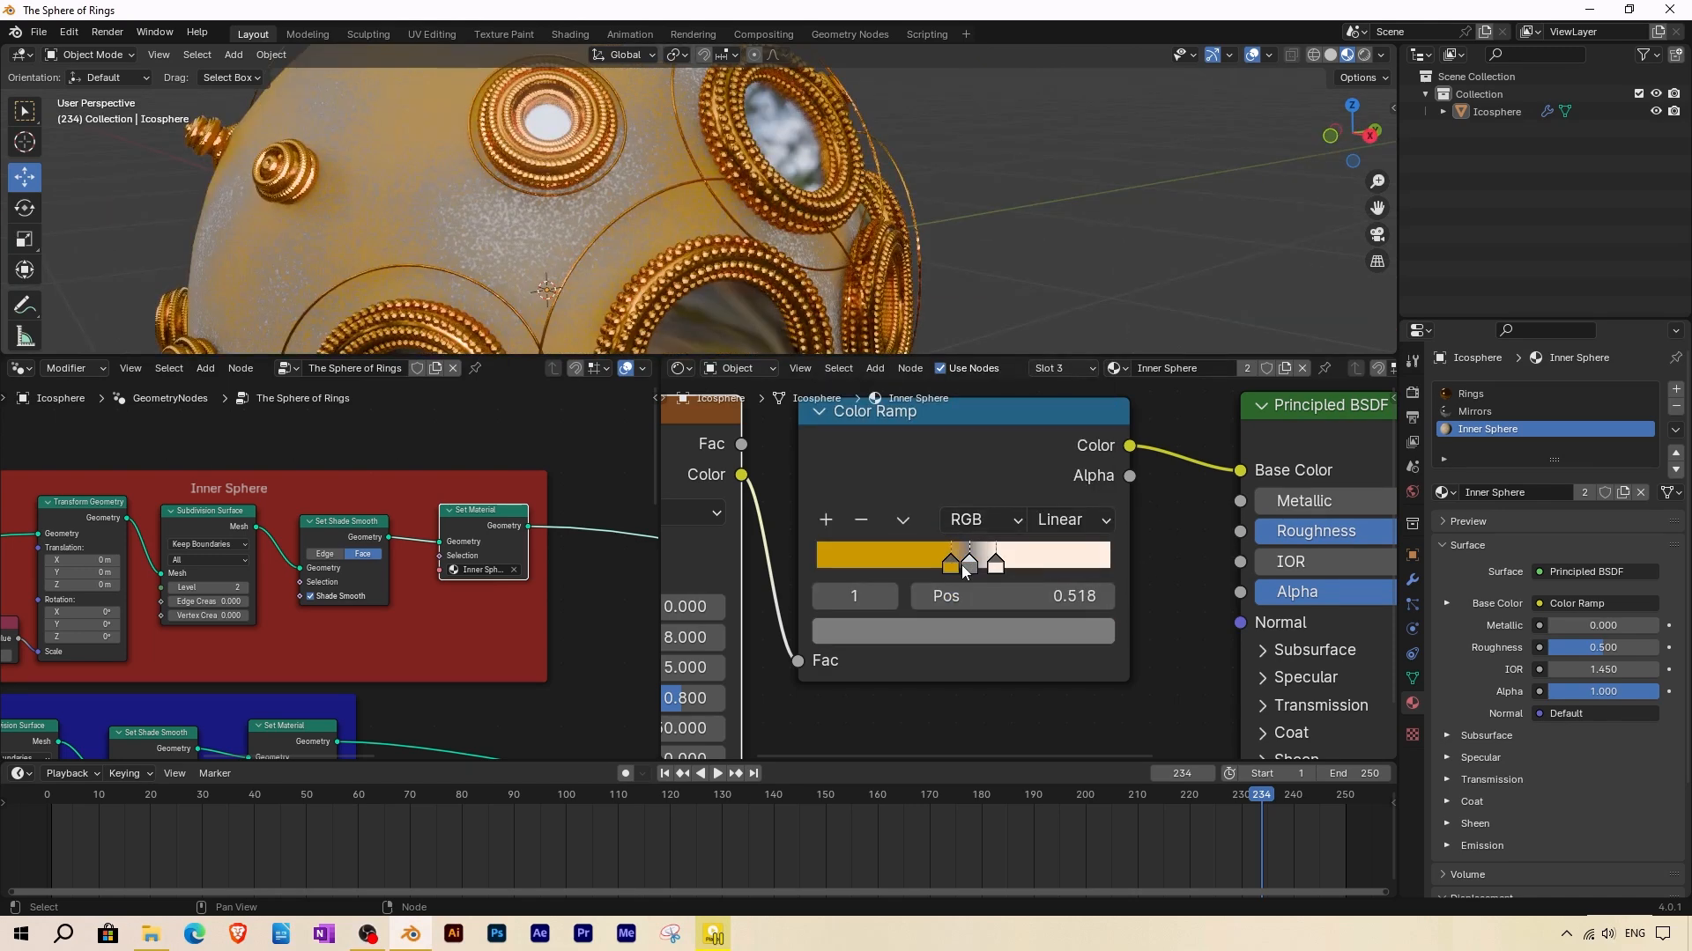
{"action": "left_click_drag", "start_coordinate": [994, 567], "coordinate": [972, 569]}
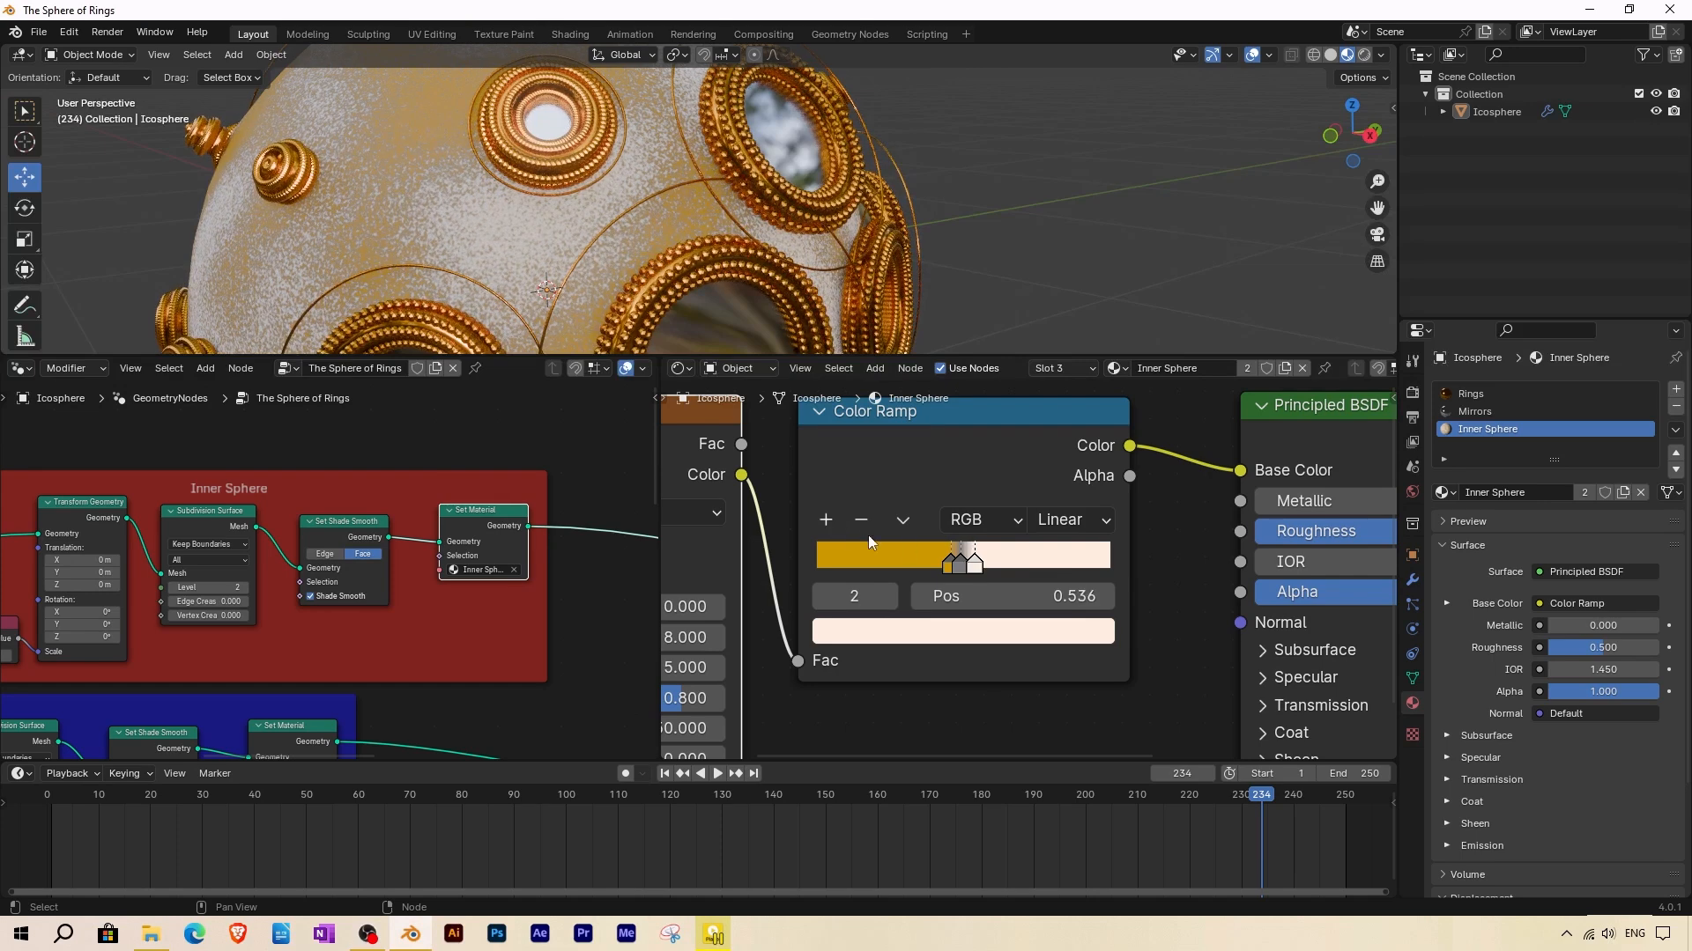
Add a fourth Color Ramp stop before the gold one and color it red.
{"action": "left_click", "coordinate": [959, 564]}
{"action": "left_click", "coordinate": [944, 634]}
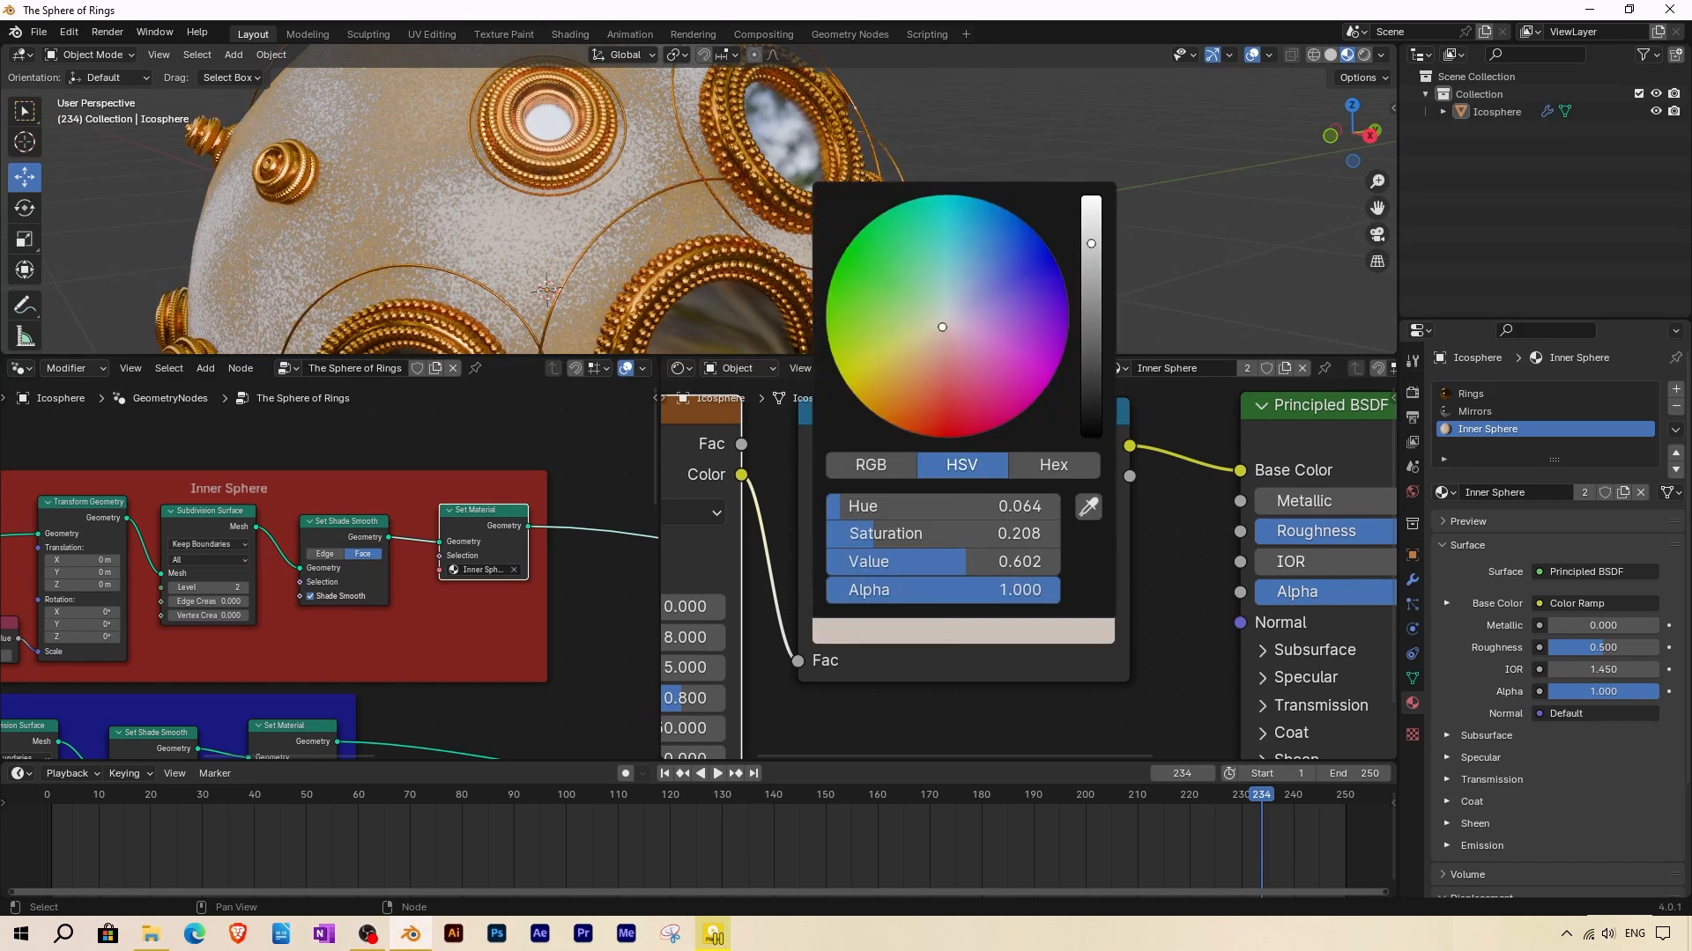
{"action": "left_click", "coordinate": [935, 437]}
{"action": "left_click_drag", "start_coordinate": [931, 567], "coordinate": [935, 567]}
Bring the red, gold, grey and cream Color Ramp stops close together near the middle of the ramp.
{"action": "scroll", "coordinate": [678, 213], "scroll_direction": "down", "scroll_amount": 2}
{"action": "middle_click_drag", "start_coordinate": [631, 217], "coordinate": [797, 208]}
{"action": "scroll", "coordinate": [797, 212], "scroll_direction": "up", "scroll_amount": 2}
{"action": "scroll", "coordinate": [931, 571], "scroll_direction": "up", "scroll_amount": 5}
{"action": "left_click_drag", "start_coordinate": [891, 564], "coordinate": [958, 563]}
{"action": "left_click_drag", "start_coordinate": [928, 564], "coordinate": [939, 564]}
{"action": "left_click_drag", "start_coordinate": [914, 562], "coordinate": [920, 568]}
{"action": "left_click_drag", "start_coordinate": [941, 568], "coordinate": [937, 568]}
{"action": "left_click_drag", "start_coordinate": [958, 569], "coordinate": [948, 568]}
Fine-tune the gold Color Ramp stop to position 0.475 and check the coloring on the sphere.
{"action": "scroll", "coordinate": [837, 242], "scroll_direction": "down", "scroll_amount": 5}
{"action": "middle_click_drag", "start_coordinate": [837, 242], "coordinate": [788, 222]}
{"action": "scroll", "coordinate": [789, 222], "scroll_direction": "up", "scroll_amount": 3}
{"action": "left_click", "coordinate": [932, 563]}
{"action": "left_click_drag", "start_coordinate": [914, 565], "coordinate": [909, 568]}
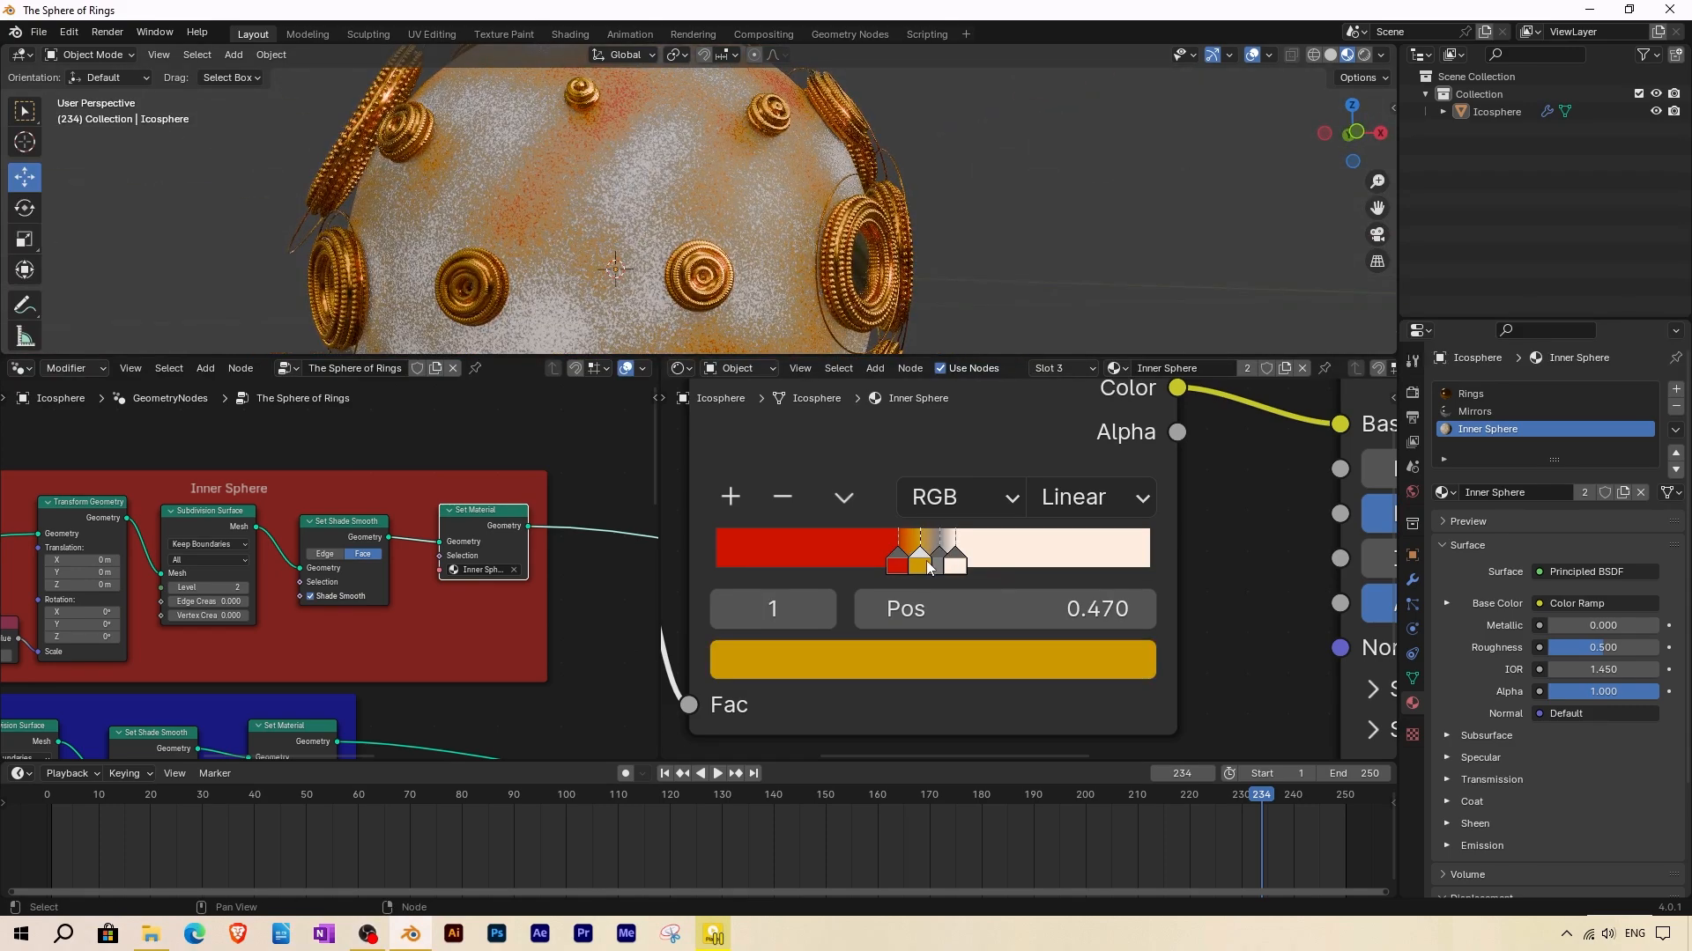
{"action": "scroll", "coordinate": [679, 217], "scroll_direction": "down", "scroll_amount": 4}
{"action": "mouse_move", "coordinate": [747, 223]}
{"action": "middle_mouse_down"}
{"action": "mouse_move", "coordinate": [642, 266]}
{"action": "mouse_move", "coordinate": [510, 273]}
{"action": "mouse_move", "coordinate": [398, 229]}
{"action": "mouse_move", "coordinate": [759, 238]}
{"action": "middle_mouse_up"}
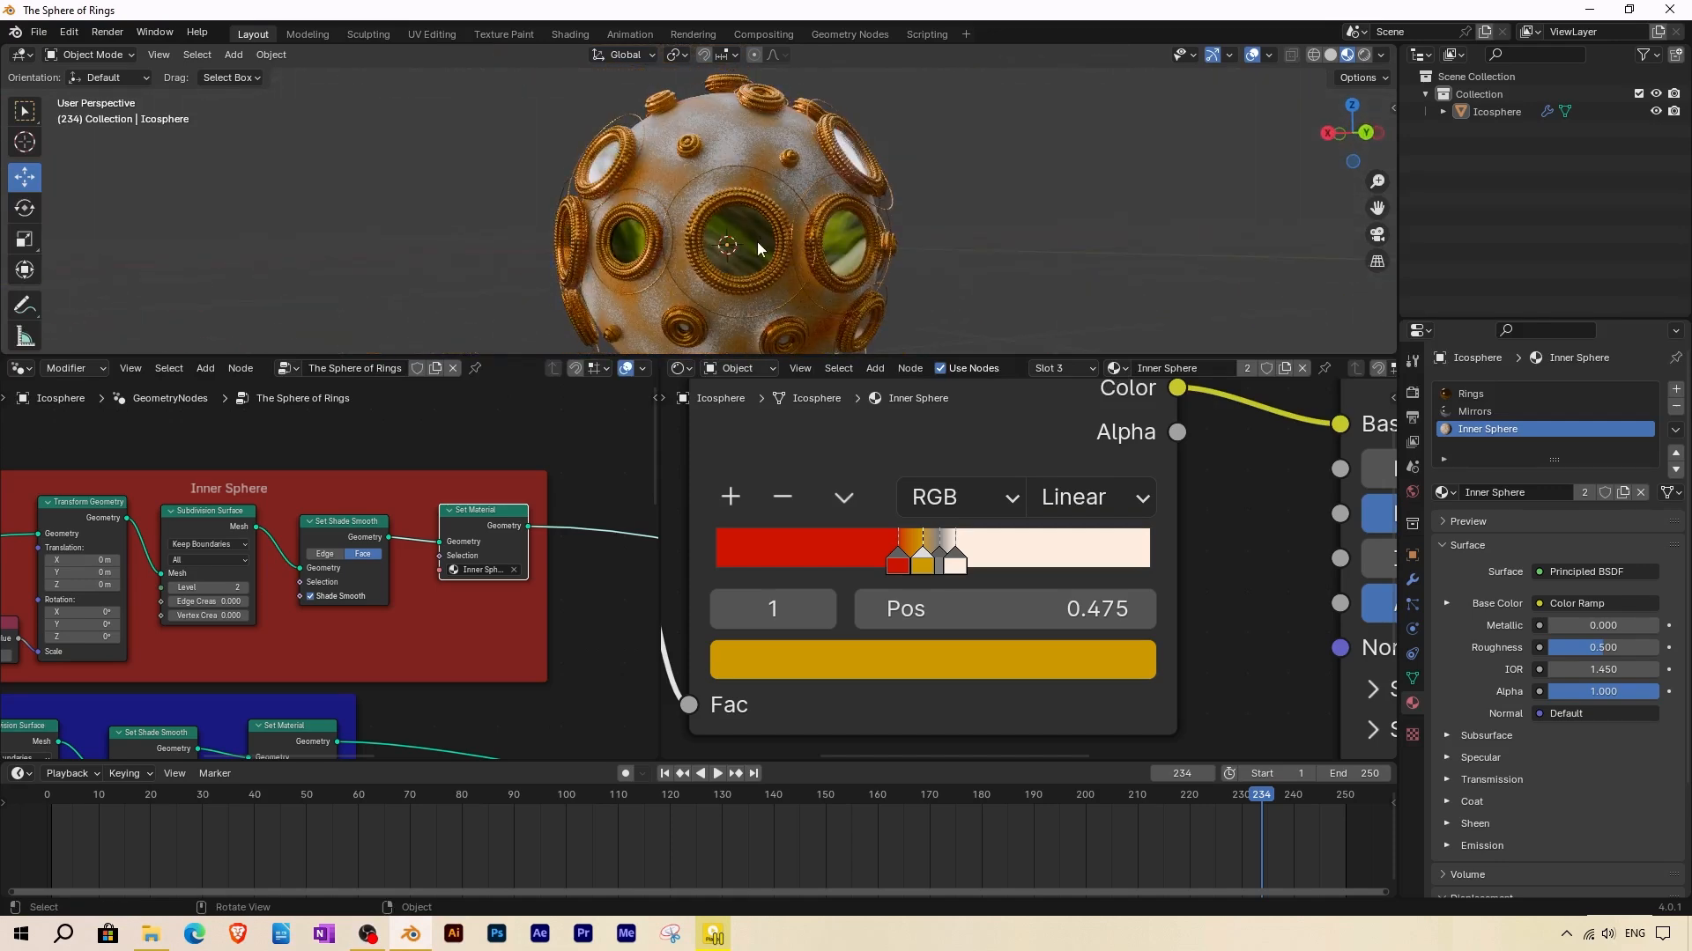
{"action": "scroll", "coordinate": [972, 568], "scroll_direction": "down", "scroll_amount": 5}
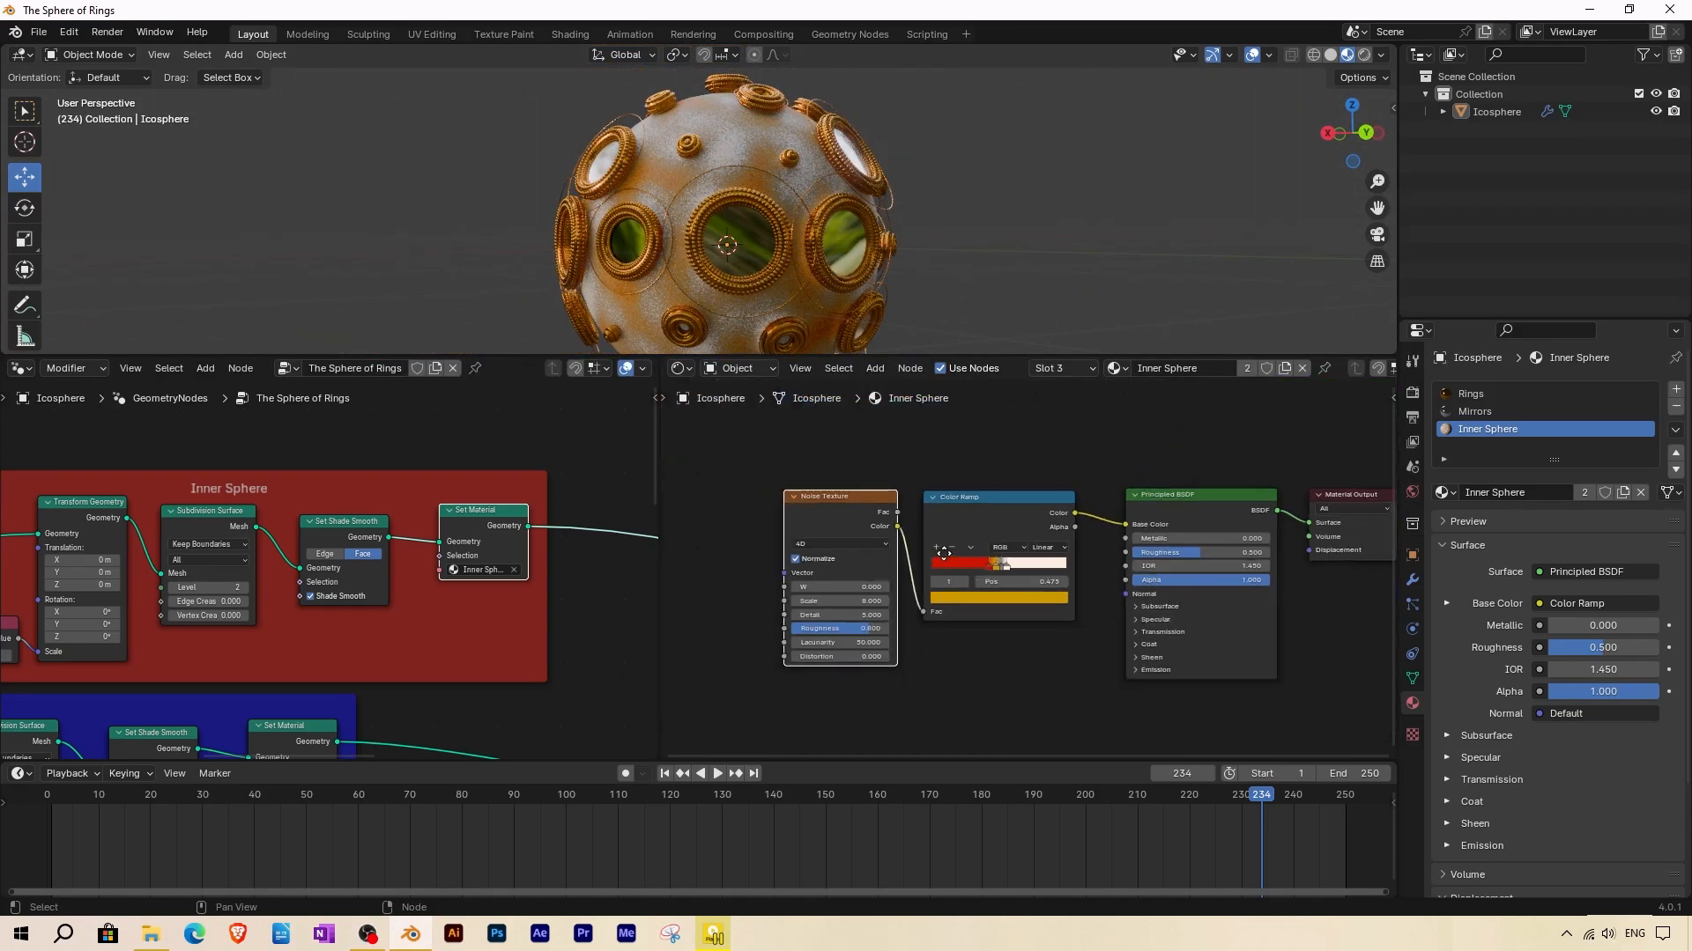
Look up the Node Wrangler add-on in the preferences by searching for "wran", and close the preferences.
{"action": "scroll", "coordinate": [936, 555], "scroll_direction": "up", "scroll_amount": 1}
{"action": "left_click", "coordinate": [69, 32]}
{"action": "left_click", "coordinate": [102, 257]}
{"action": "left_click", "coordinate": [39, 191]}
{"action": "left_click", "coordinate": [473, 69]}
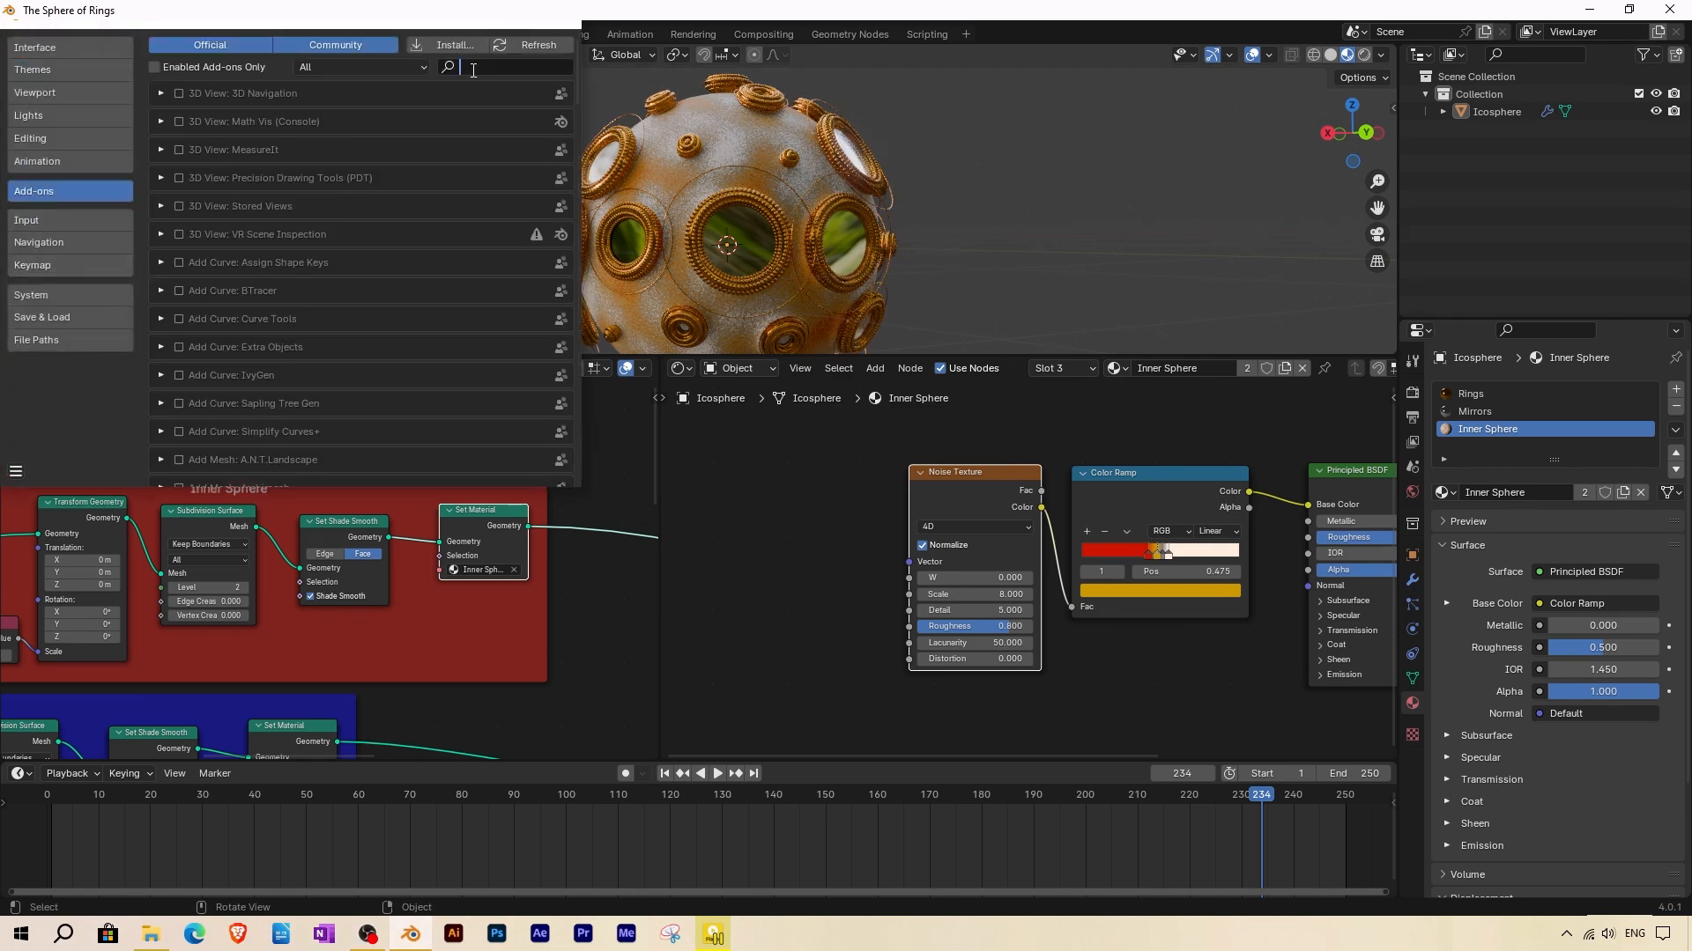
{"action": "type", "text": "wran"}
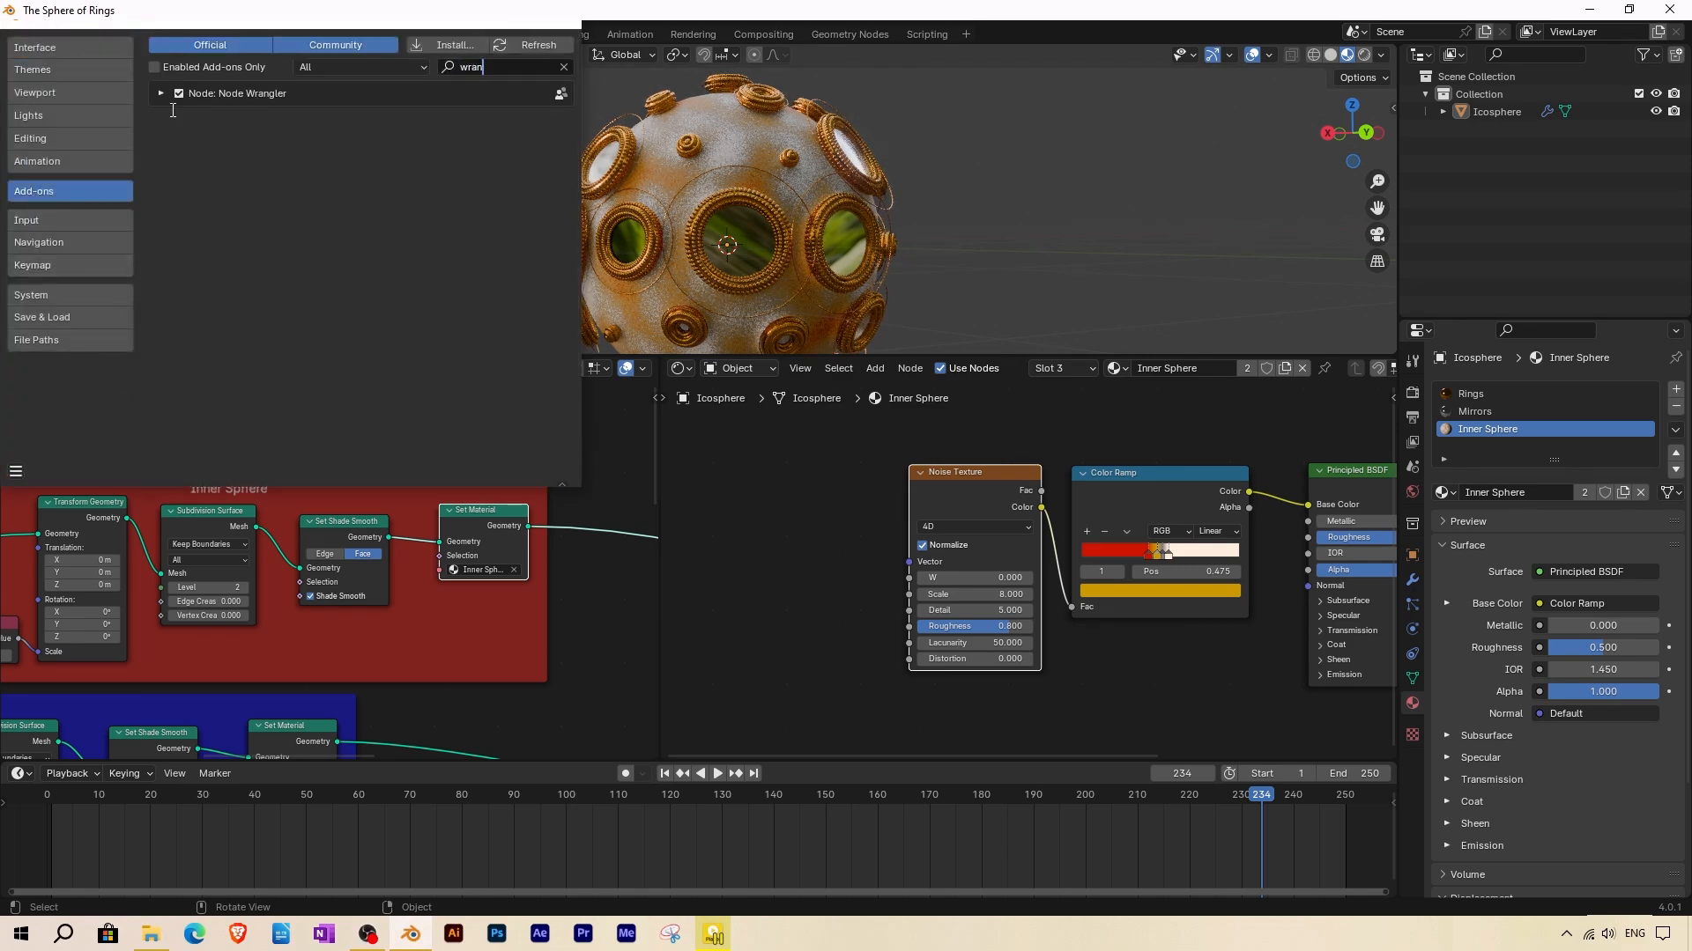
{"action": "key", "text": "BackSpace"}
{"action": "key", "text": "BackSpace"}
{"action": "key", "text": "BackSpace"}
{"action": "key", "text": "BackSpace"}
{"action": "left_click", "coordinate": [570, 31]}
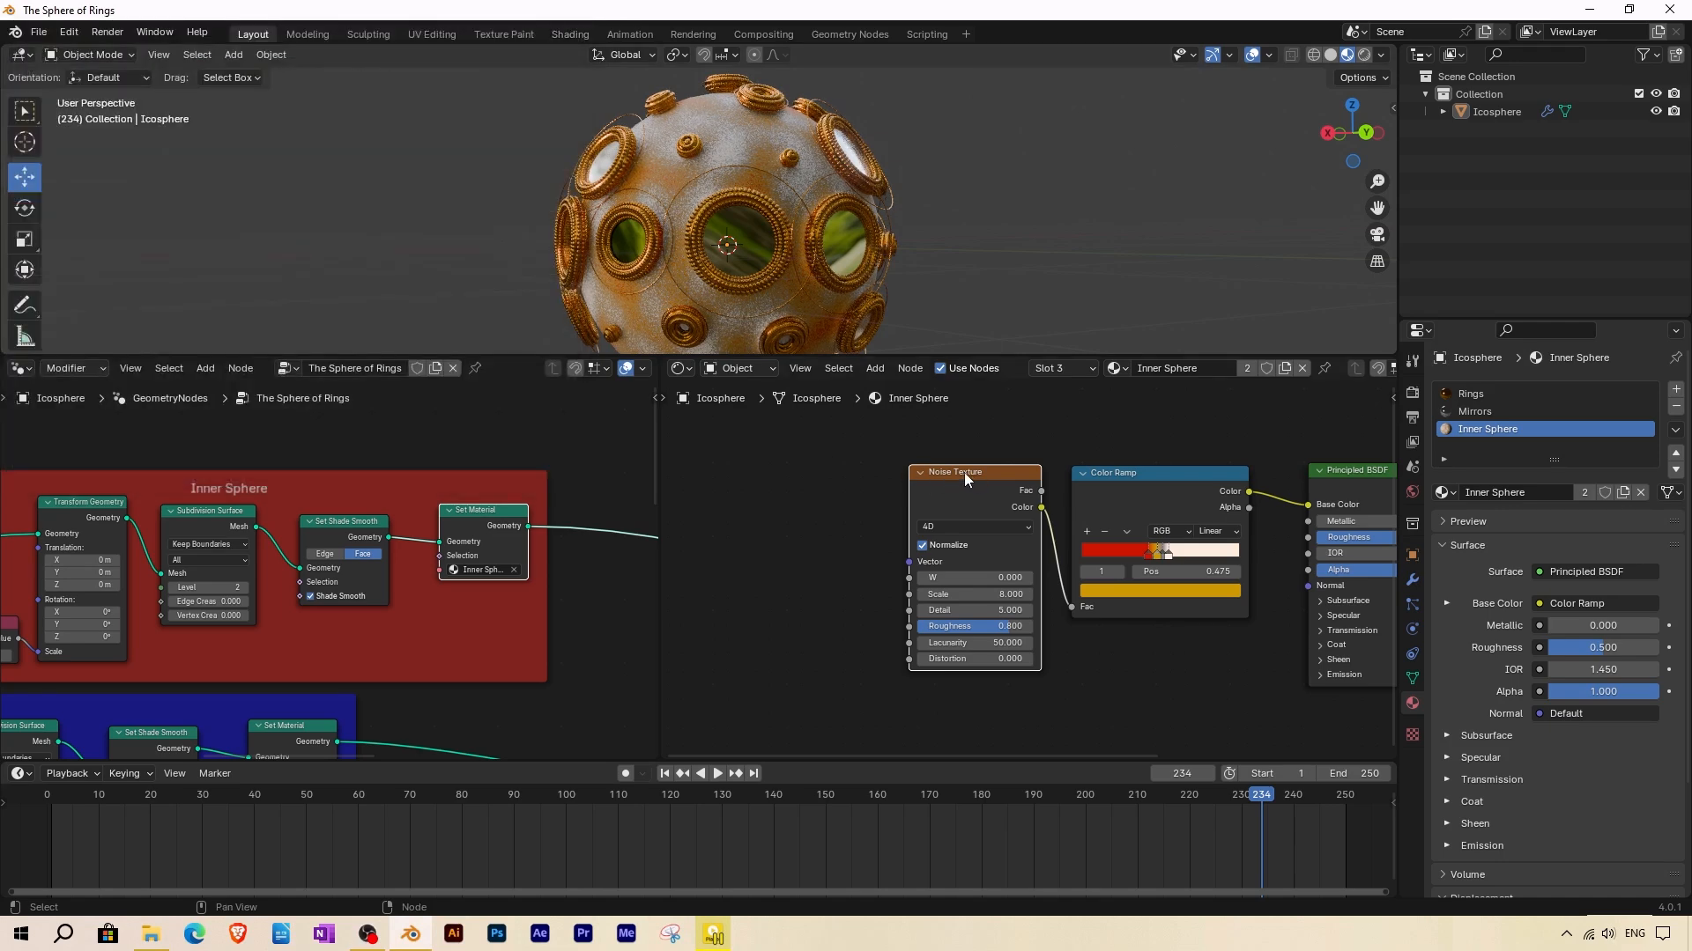
Add connected Texture Coordinate and Mapping nodes to the Noise Texture using Node Wrangler.
{"action": "key", "text": "ctrl+t"}
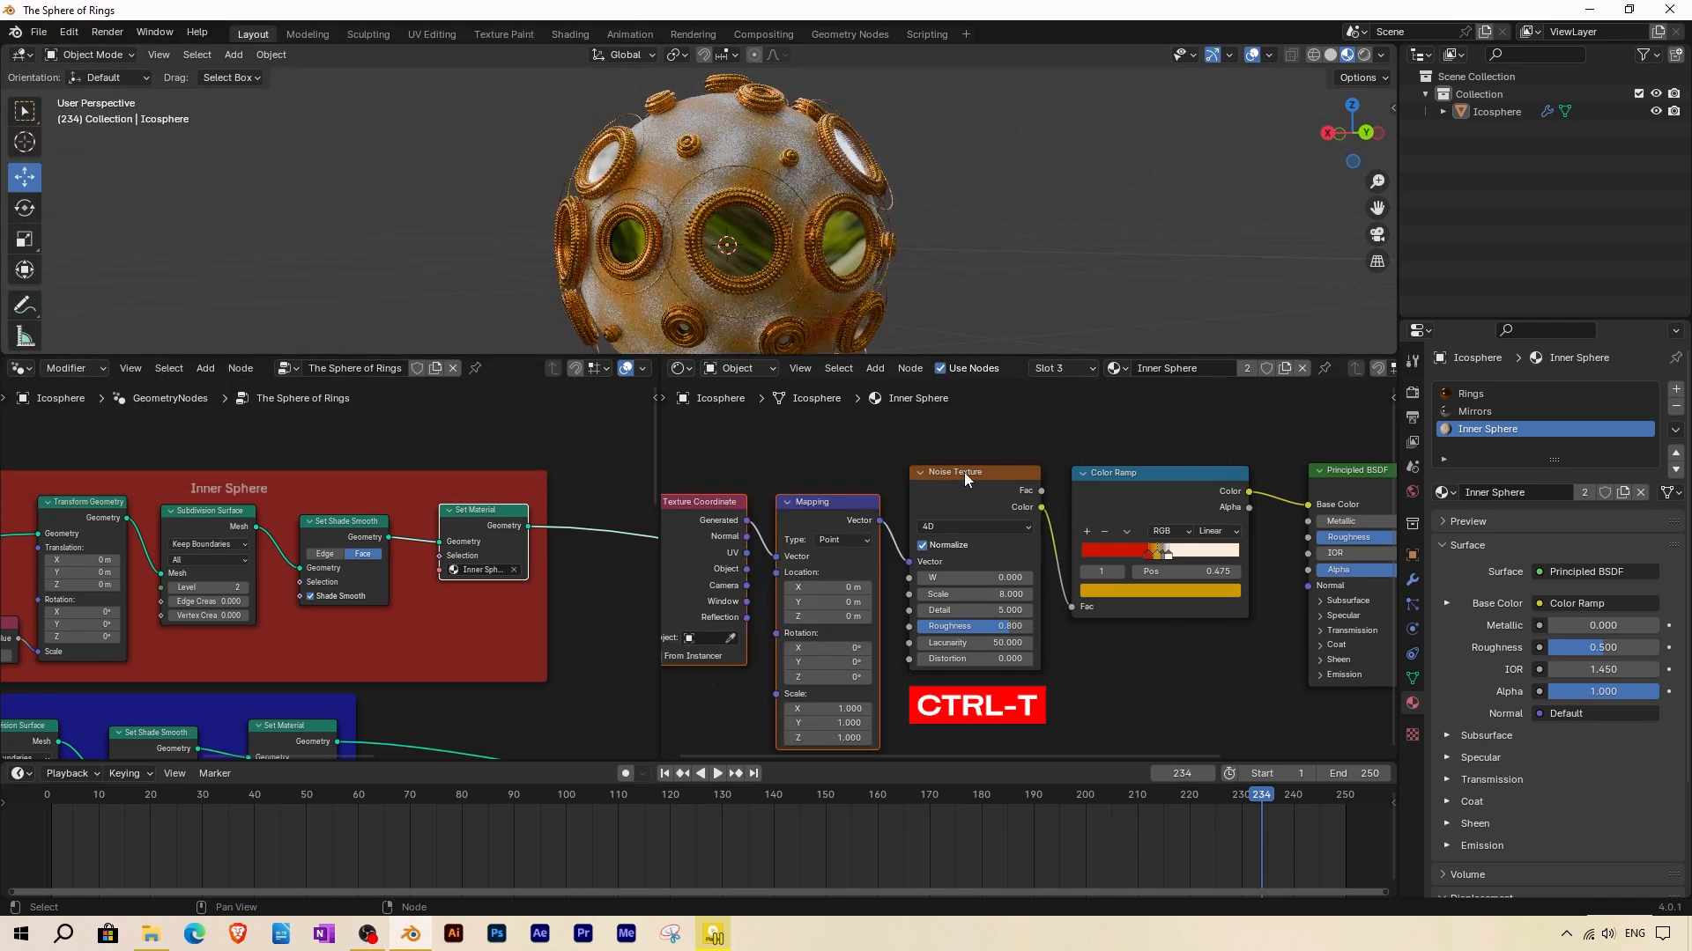
{"action": "middle_click_drag", "start_coordinate": [890, 540], "coordinate": [1035, 539]}
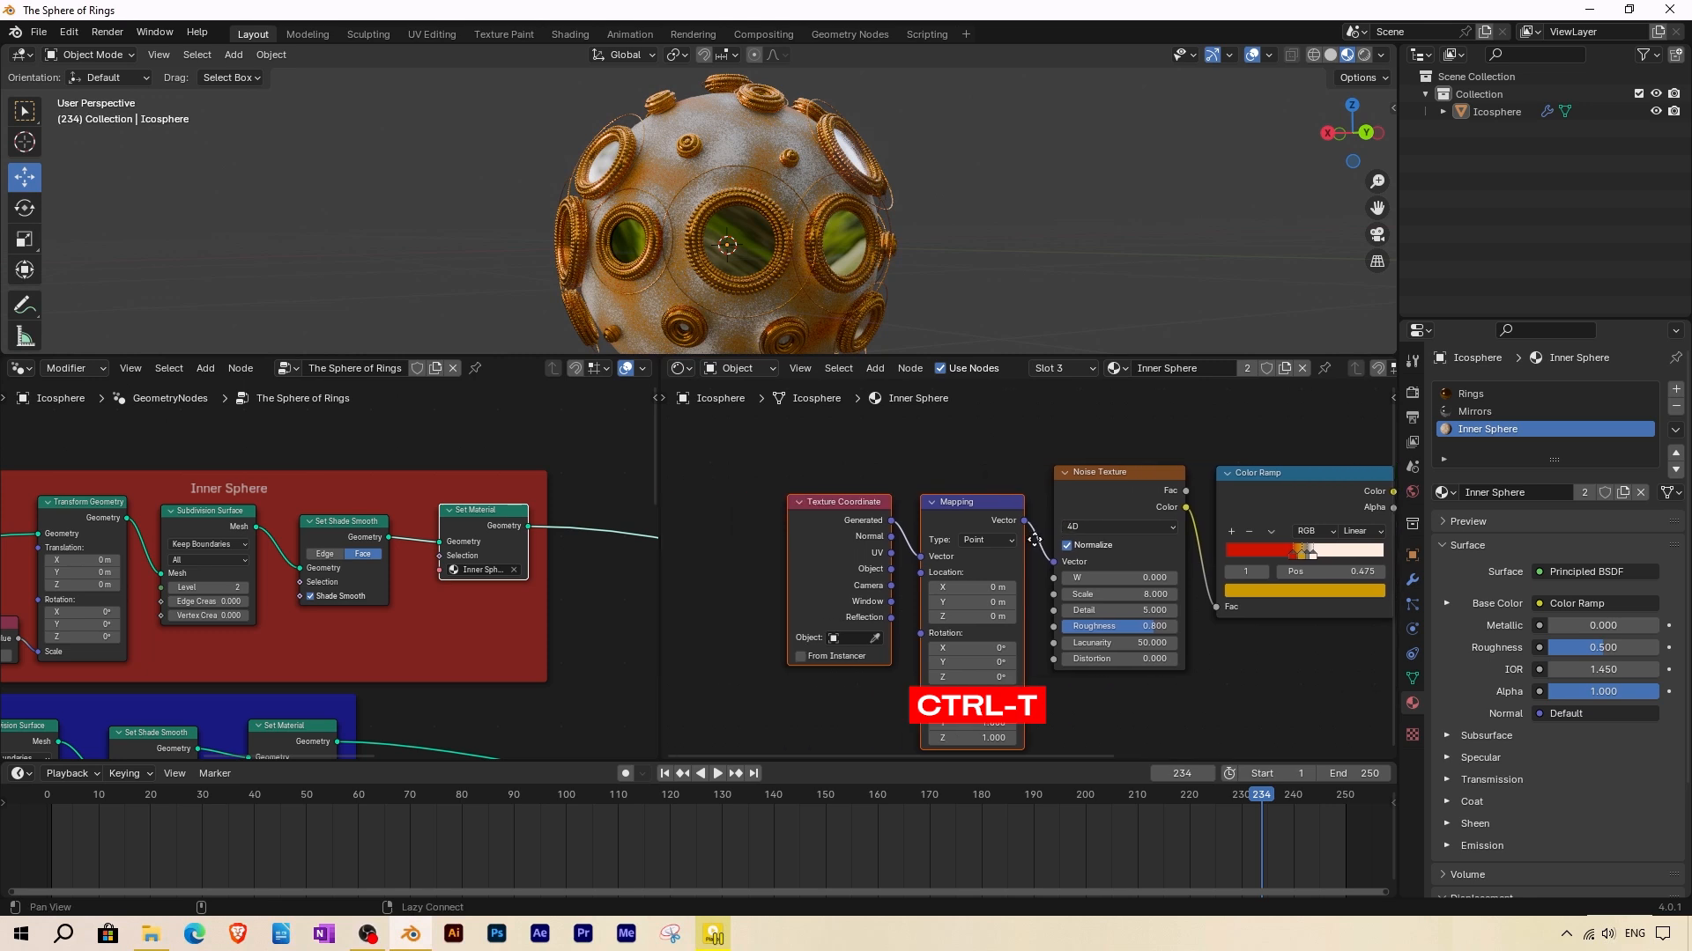
{"action": "scroll", "coordinate": [892, 472], "scroll_direction": "up", "scroll_amount": 2}
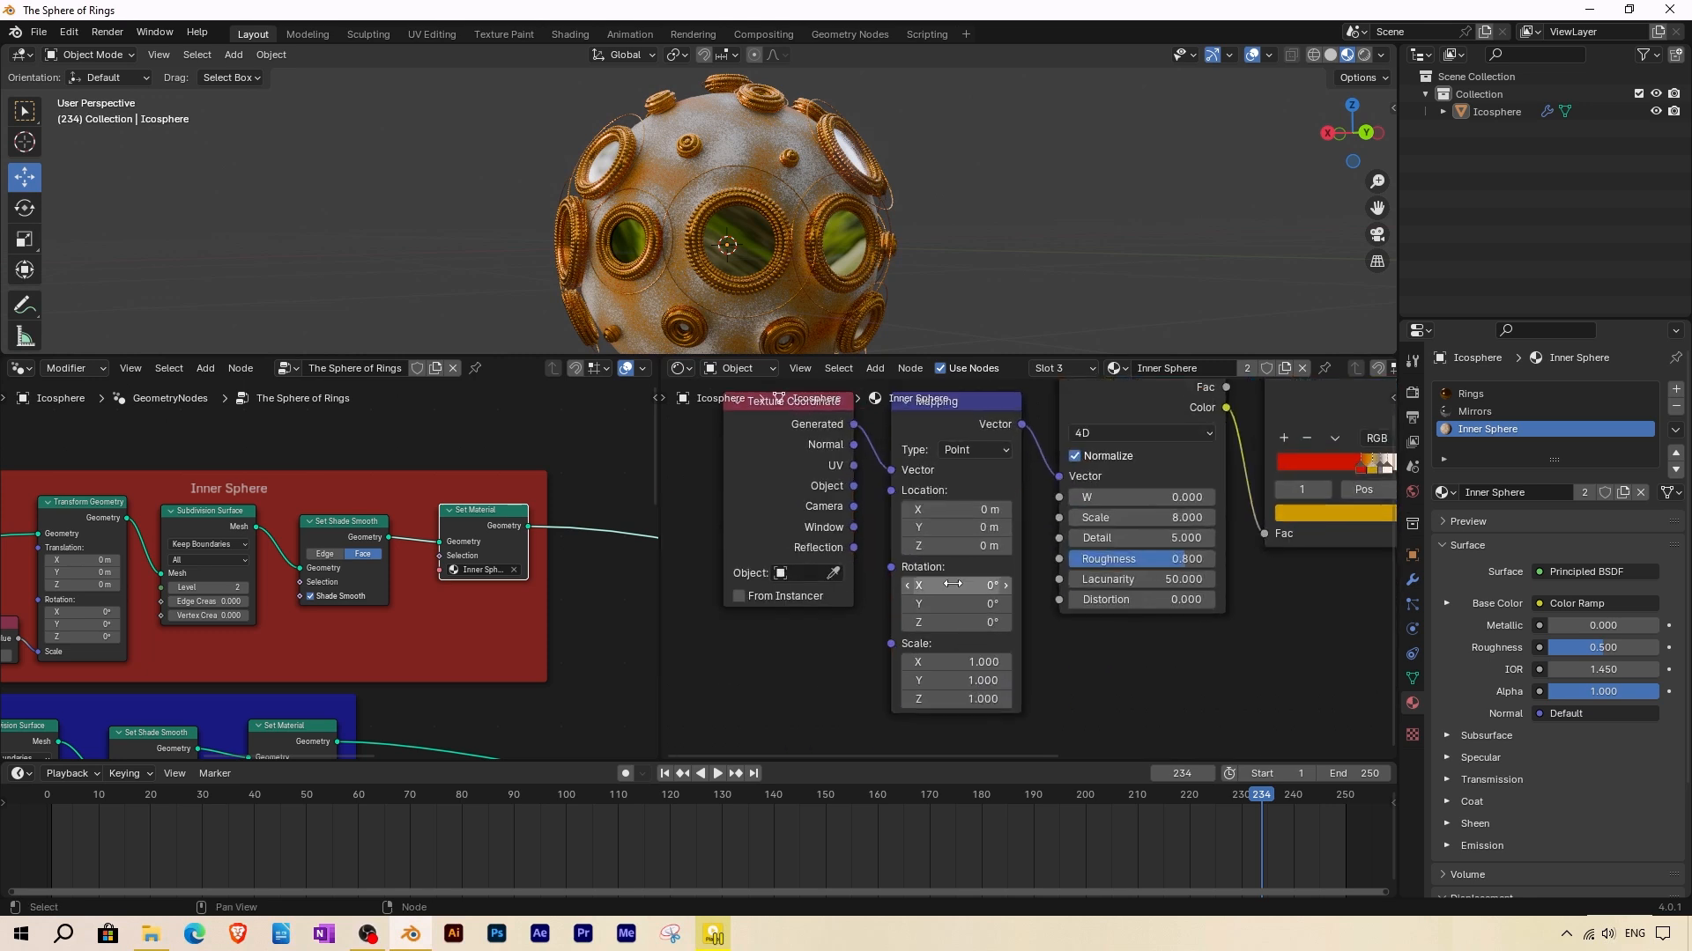
Try out the Mapping node's Y and Z rotation, resetting each to 0°.
{"action": "mouse_move", "coordinate": [960, 604]}
{"action": "left_mouse_down"}
{"action": "mouse_move", "coordinate": [987, 603]}
{"action": "mouse_move", "coordinate": [961, 617]}
{"action": "left_mouse_up"}
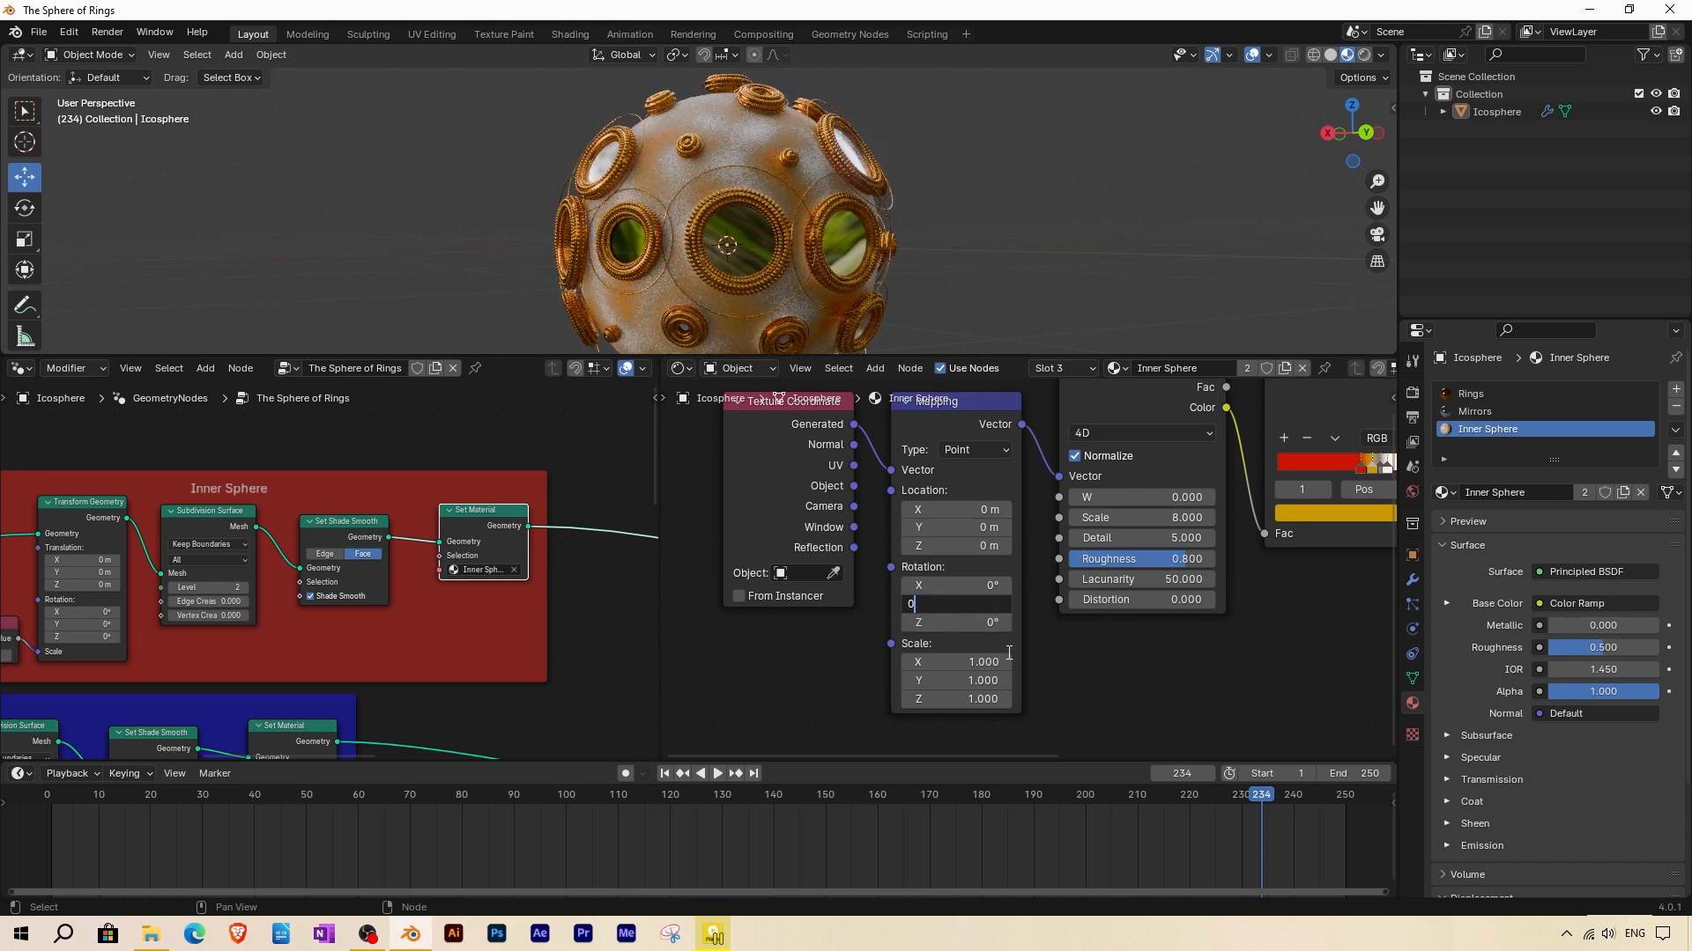
{"action": "key", "text": "Return"}
{"action": "mouse_move", "coordinate": [956, 621]}
{"action": "left_mouse_down"}
{"action": "mouse_move", "coordinate": [1026, 622]}
{"action": "mouse_move", "coordinate": [946, 626]}
{"action": "left_mouse_up"}
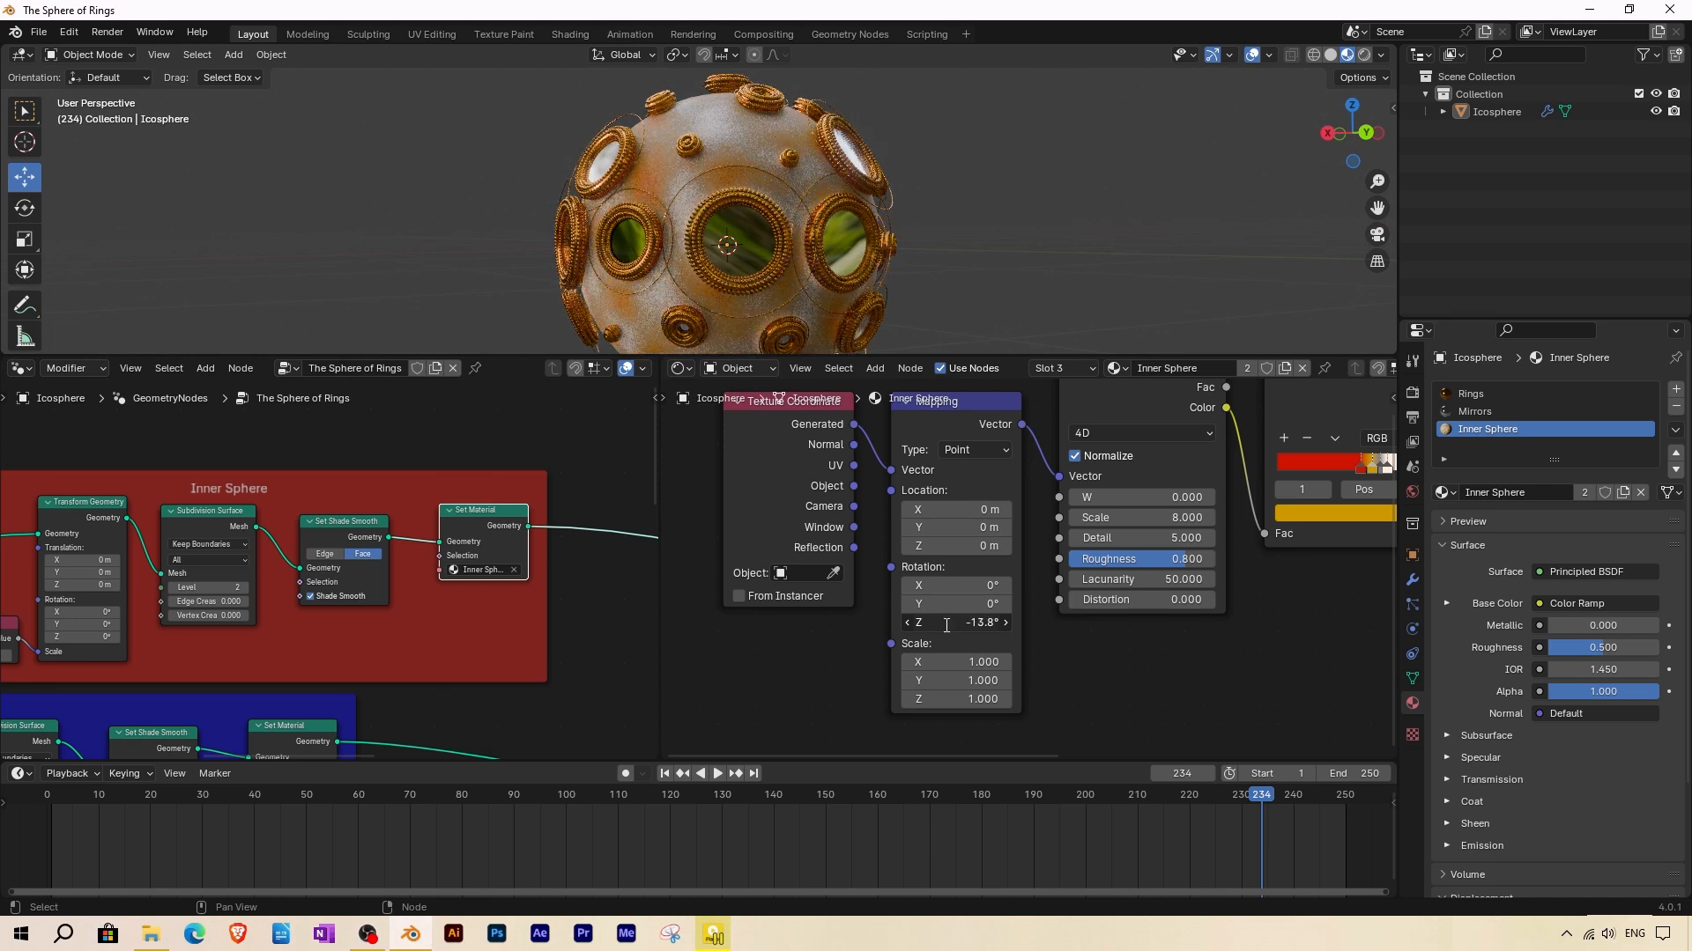
{"action": "key", "text": "Return"}
Add a Combine XYZ node below Texture Coordinate and connect its Vector to the Mapping node's Rotation.
{"action": "scroll", "coordinate": [859, 529], "scroll_direction": "down", "scroll_amount": 1}
{"action": "left_click", "coordinate": [870, 368]}
{"action": "mouse_move", "coordinate": [916, 444]}
{"action": "left_click", "coordinate": [1013, 518]}
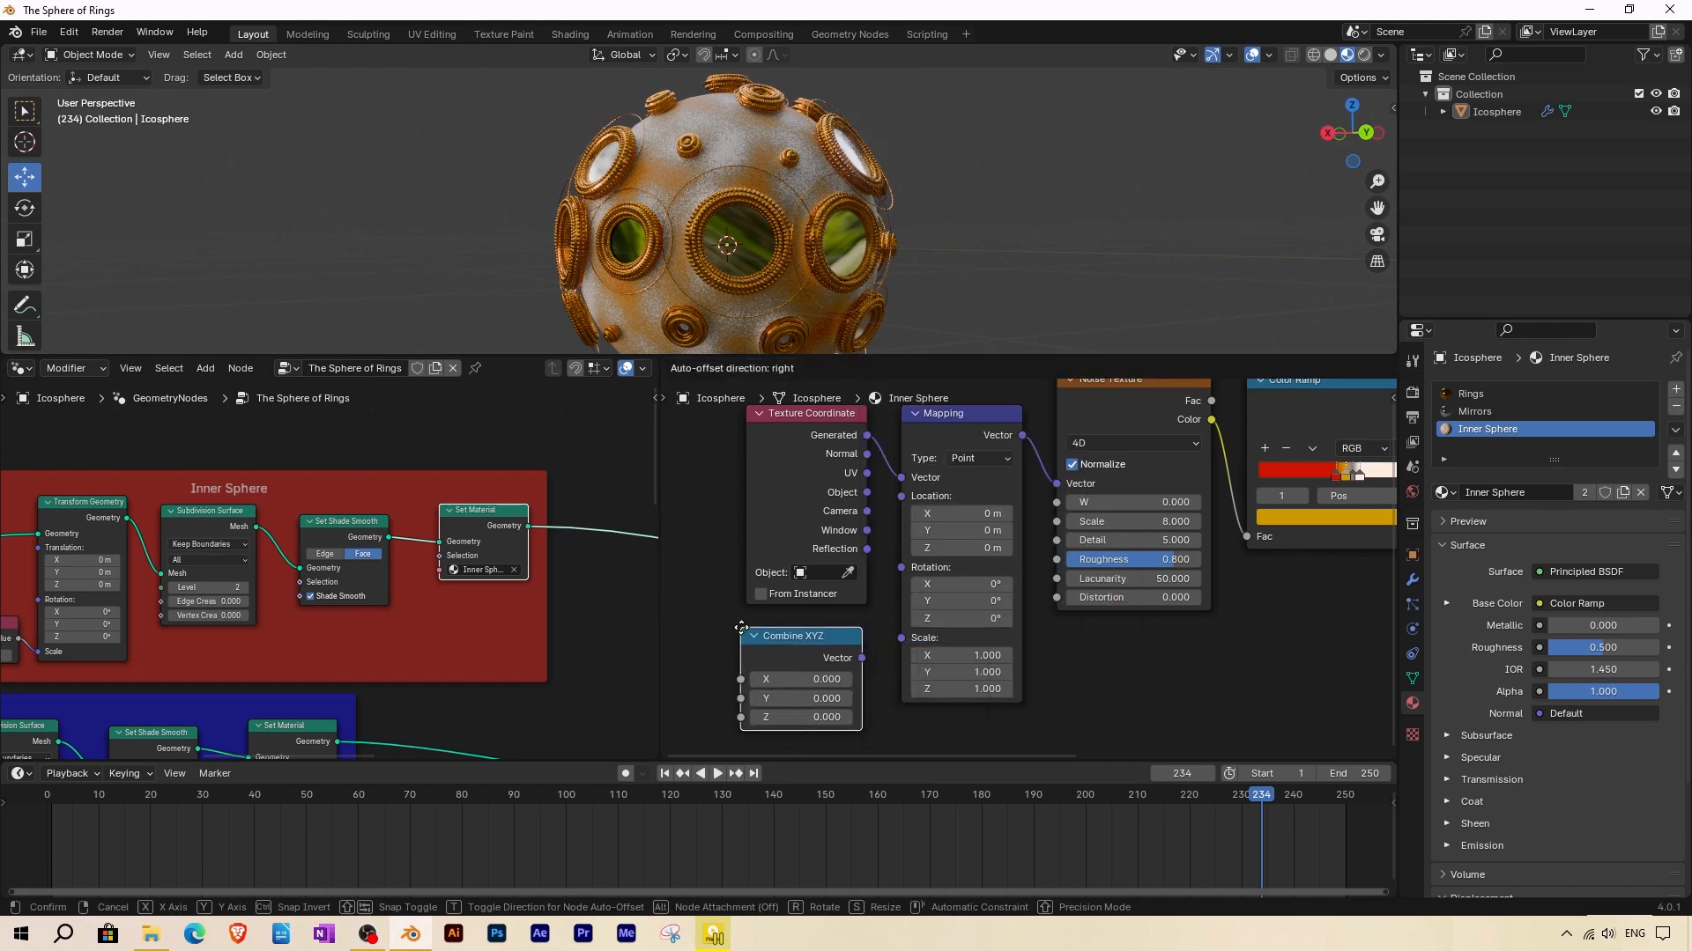
{"action": "left_click", "coordinate": [738, 624]}
{"action": "left_click_drag", "start_coordinate": [905, 637], "coordinate": [948, 540]}
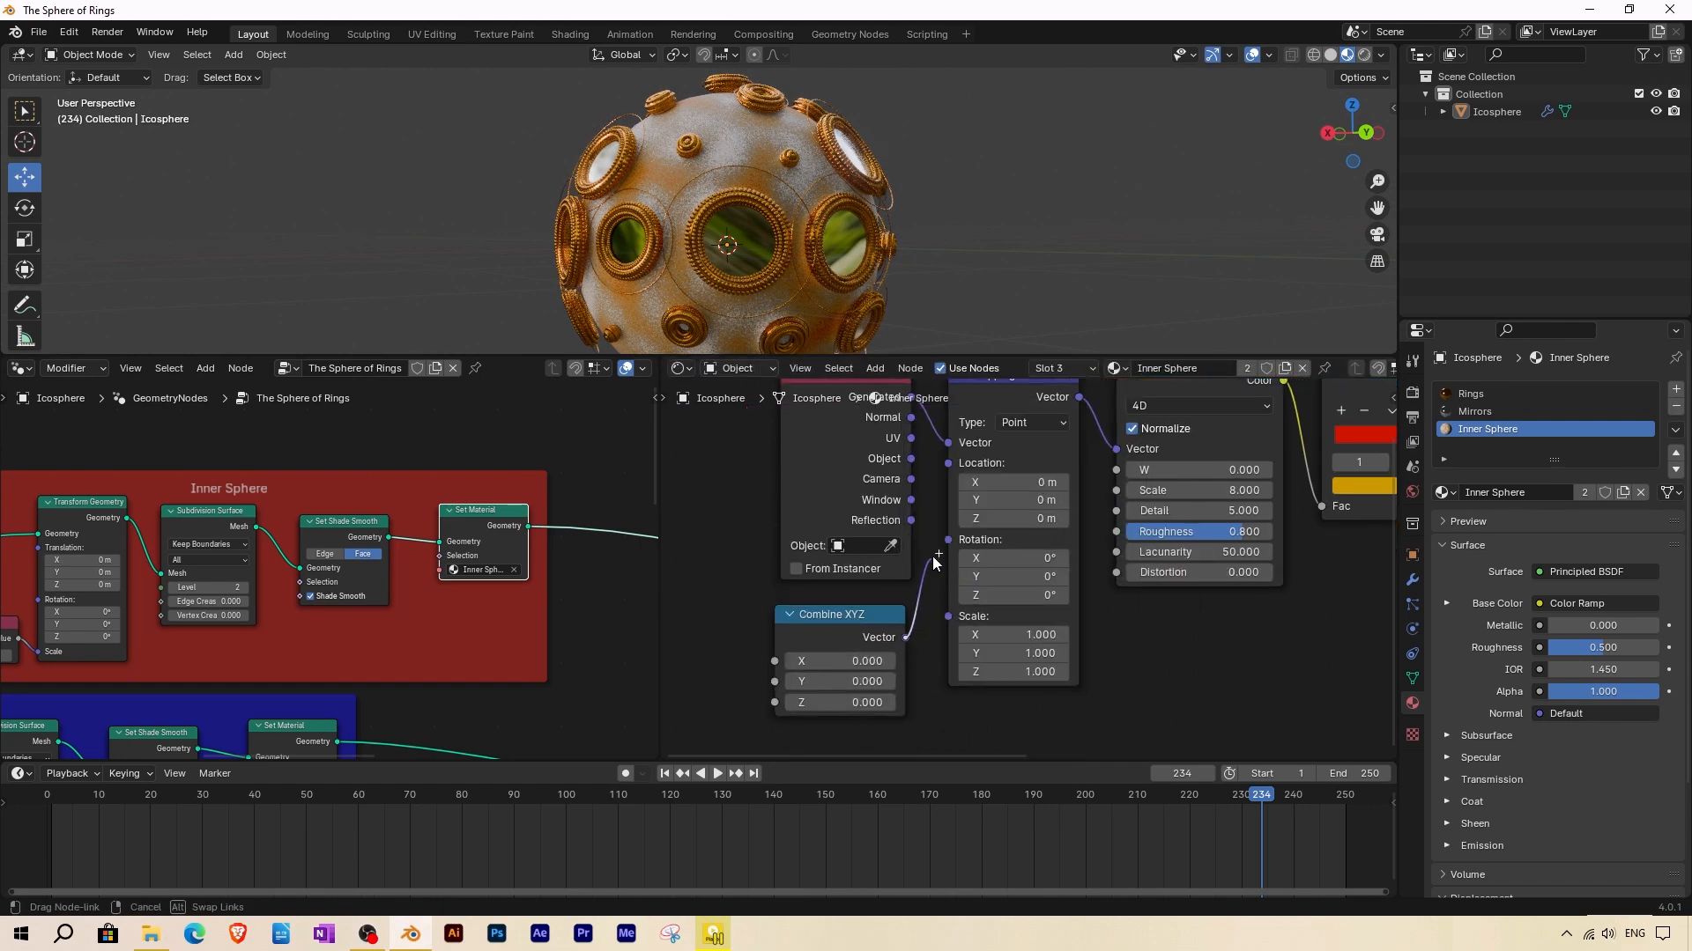
Try out the Combine XYZ node's Z value and reset it to 0.
{"action": "middle_click_drag", "start_coordinate": [860, 703], "coordinate": [987, 676]}
{"action": "left_click_drag", "start_coordinate": [959, 677], "coordinate": [1031, 678]}
{"action": "type", "text": "0"}
{"action": "key", "text": "Return"}
Add a Value node beside Combine XYZ and connect it to the Z input.
{"action": "left_click", "coordinate": [879, 370]}
{"action": "mouse_move", "coordinate": [912, 390]}
{"action": "left_click", "coordinate": [1007, 712]}
{"action": "left_click", "coordinate": [842, 661]}
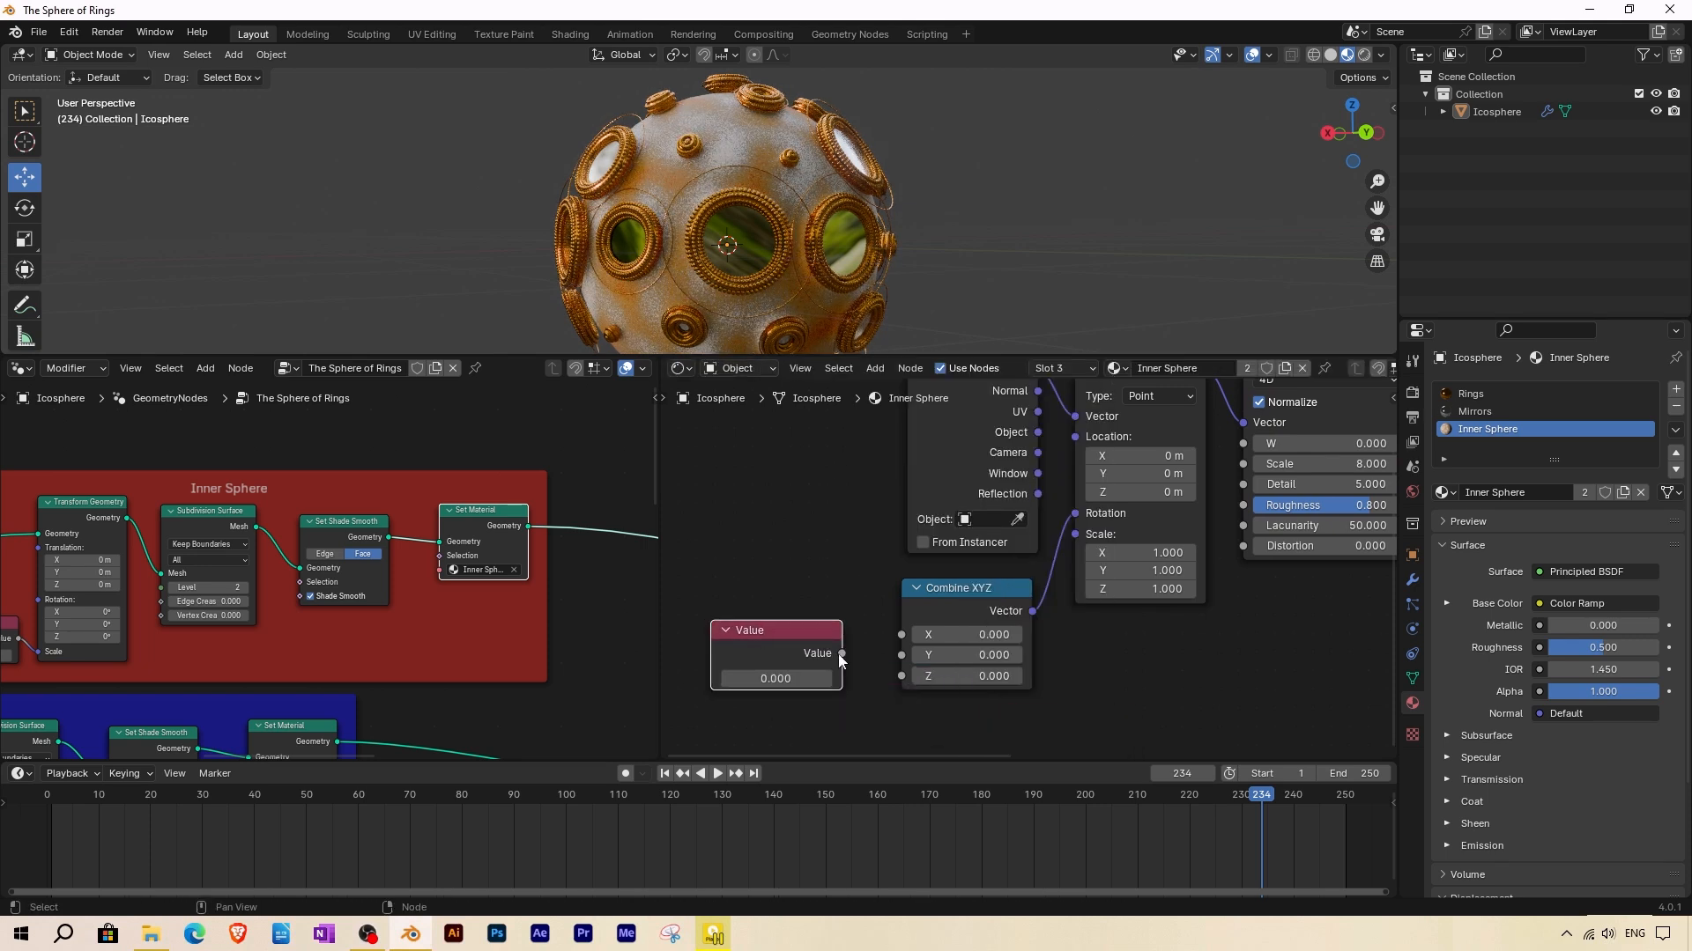
{"action": "left_click_drag", "start_coordinate": [895, 685], "coordinate": [899, 677]}
Scrub the timeline to frame 141 and drive the Value node with the expression #frame*0.005.
{"action": "left_click_drag", "start_coordinate": [1260, 797], "coordinate": [780, 828]}
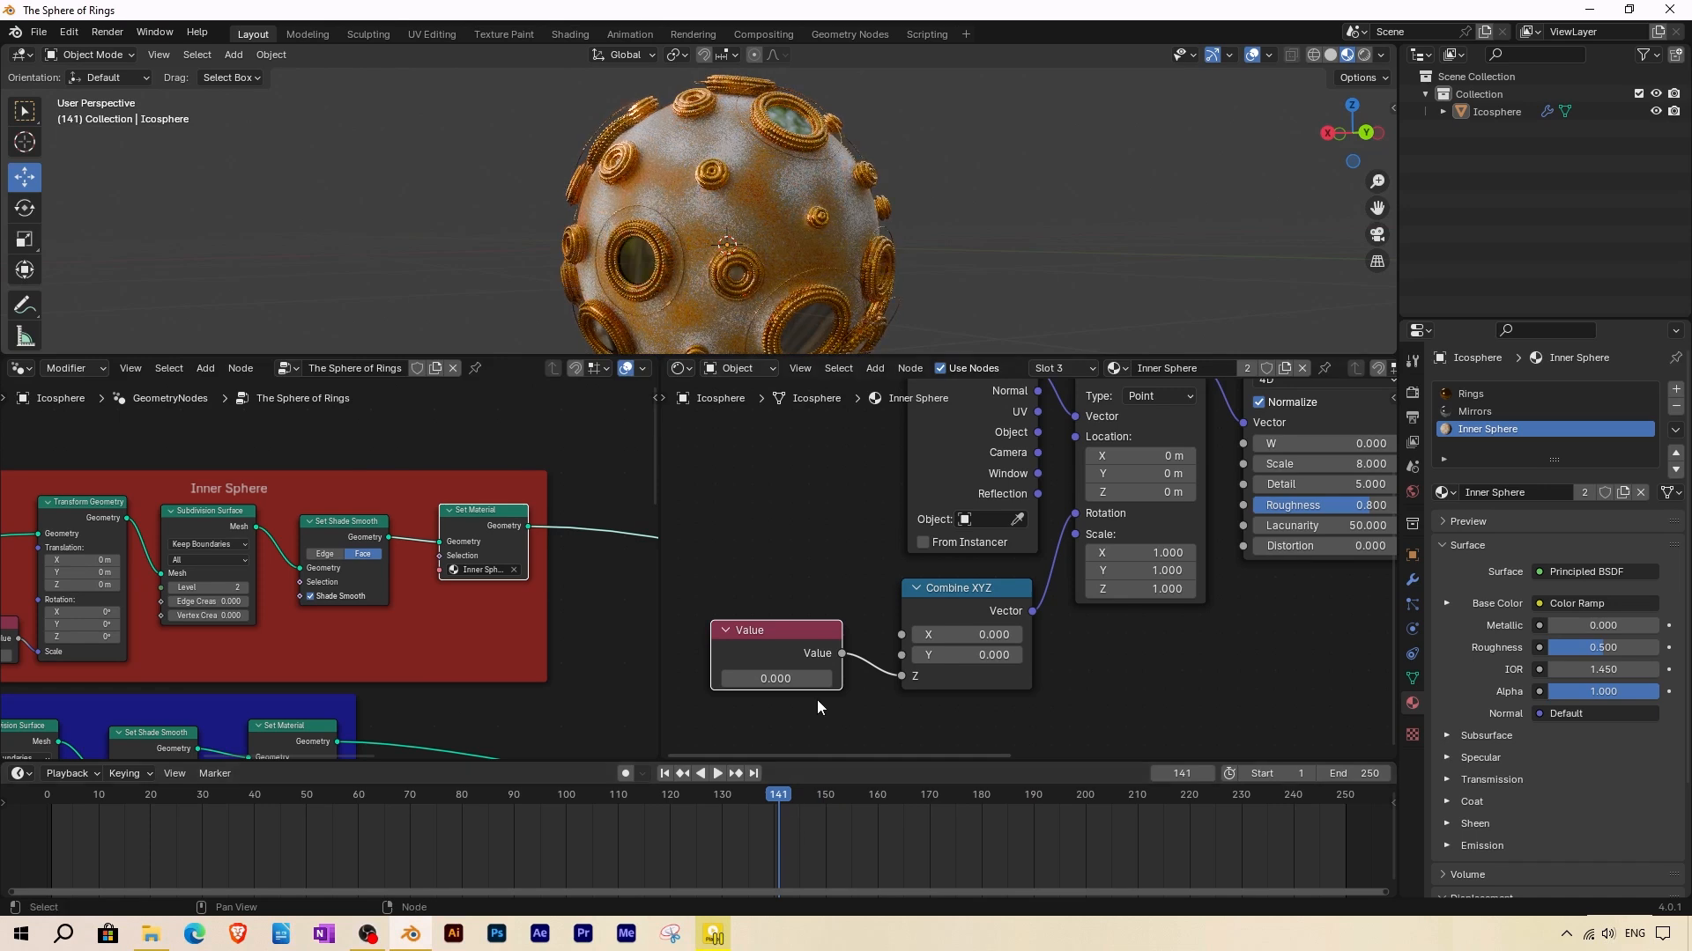
{"action": "scroll", "coordinate": [792, 680], "scroll_direction": "up", "scroll_amount": 4}
{"action": "middle_click_drag", "start_coordinate": [775, 661], "coordinate": [985, 532]}
{"action": "scroll", "coordinate": [916, 559], "scroll_direction": "up", "scroll_amount": 2}
{"action": "left_click", "coordinate": [843, 598]}
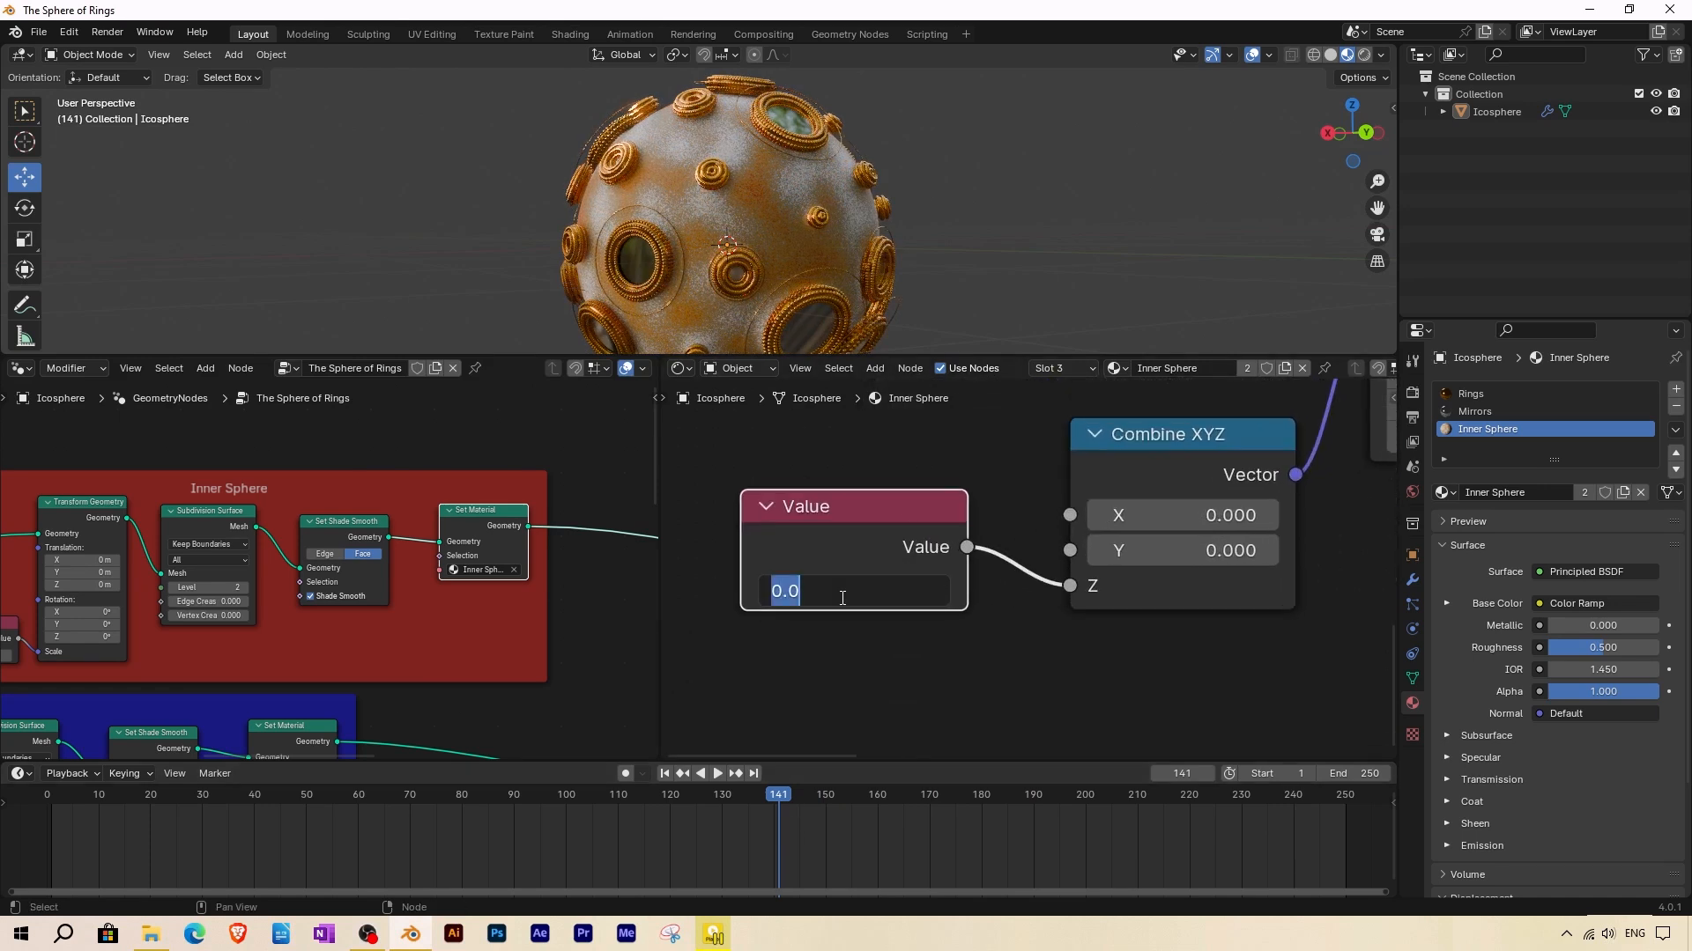
{"action": "type", "text": "#frame*"}
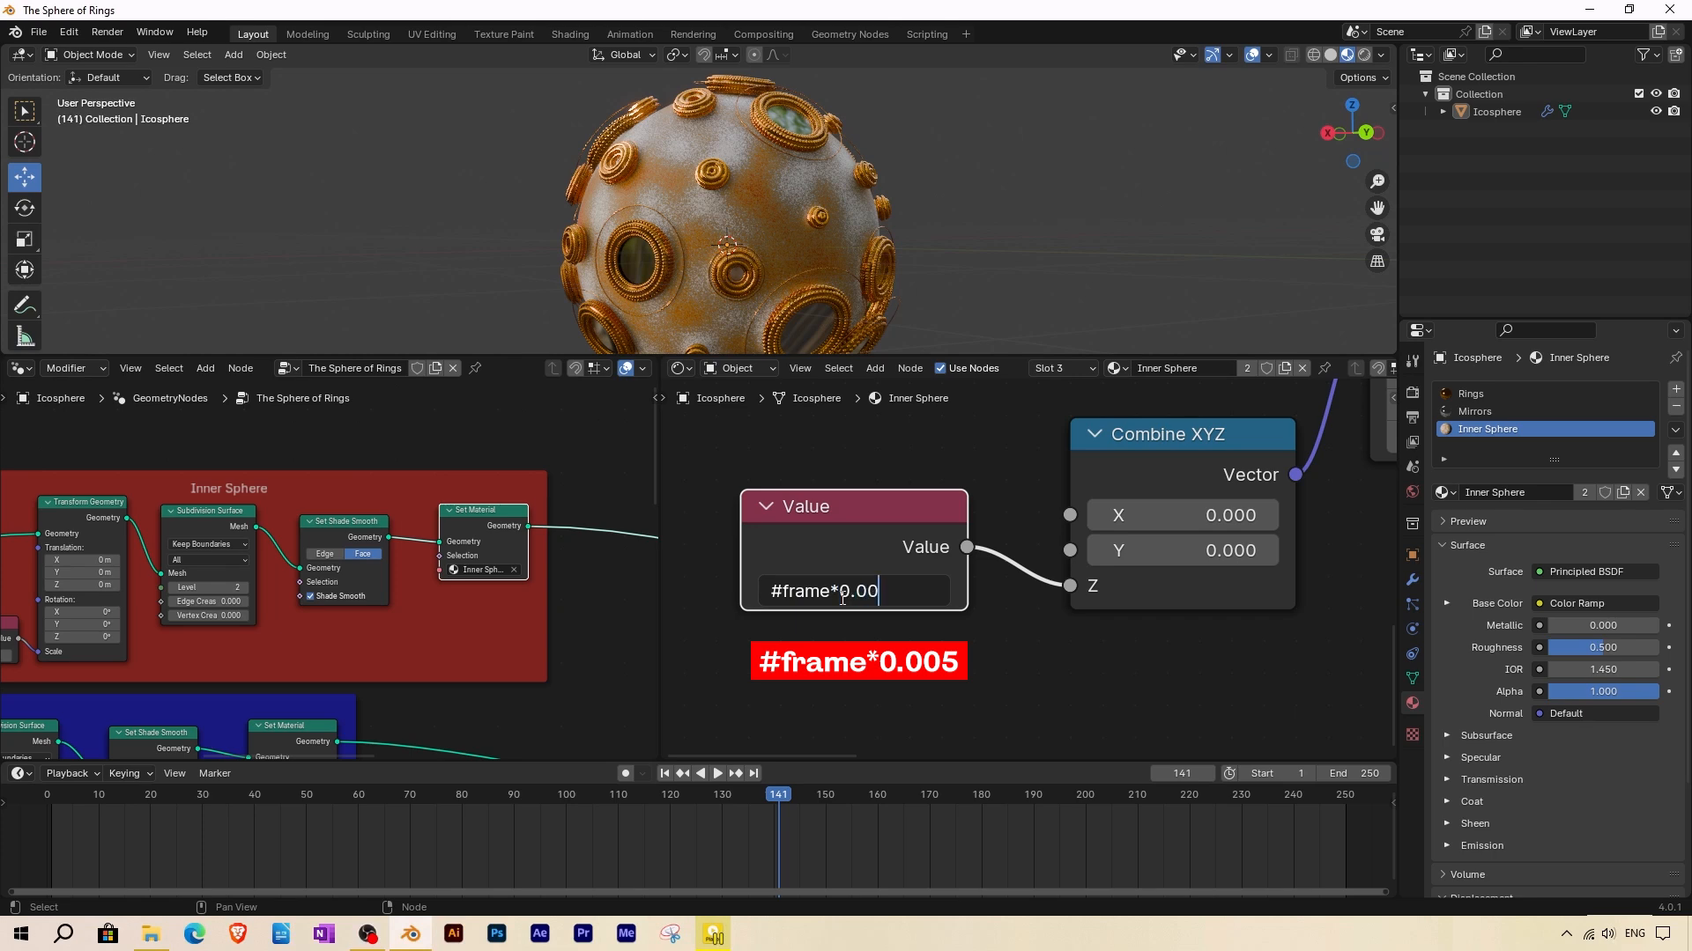
{"action": "key", "text": "Return"}
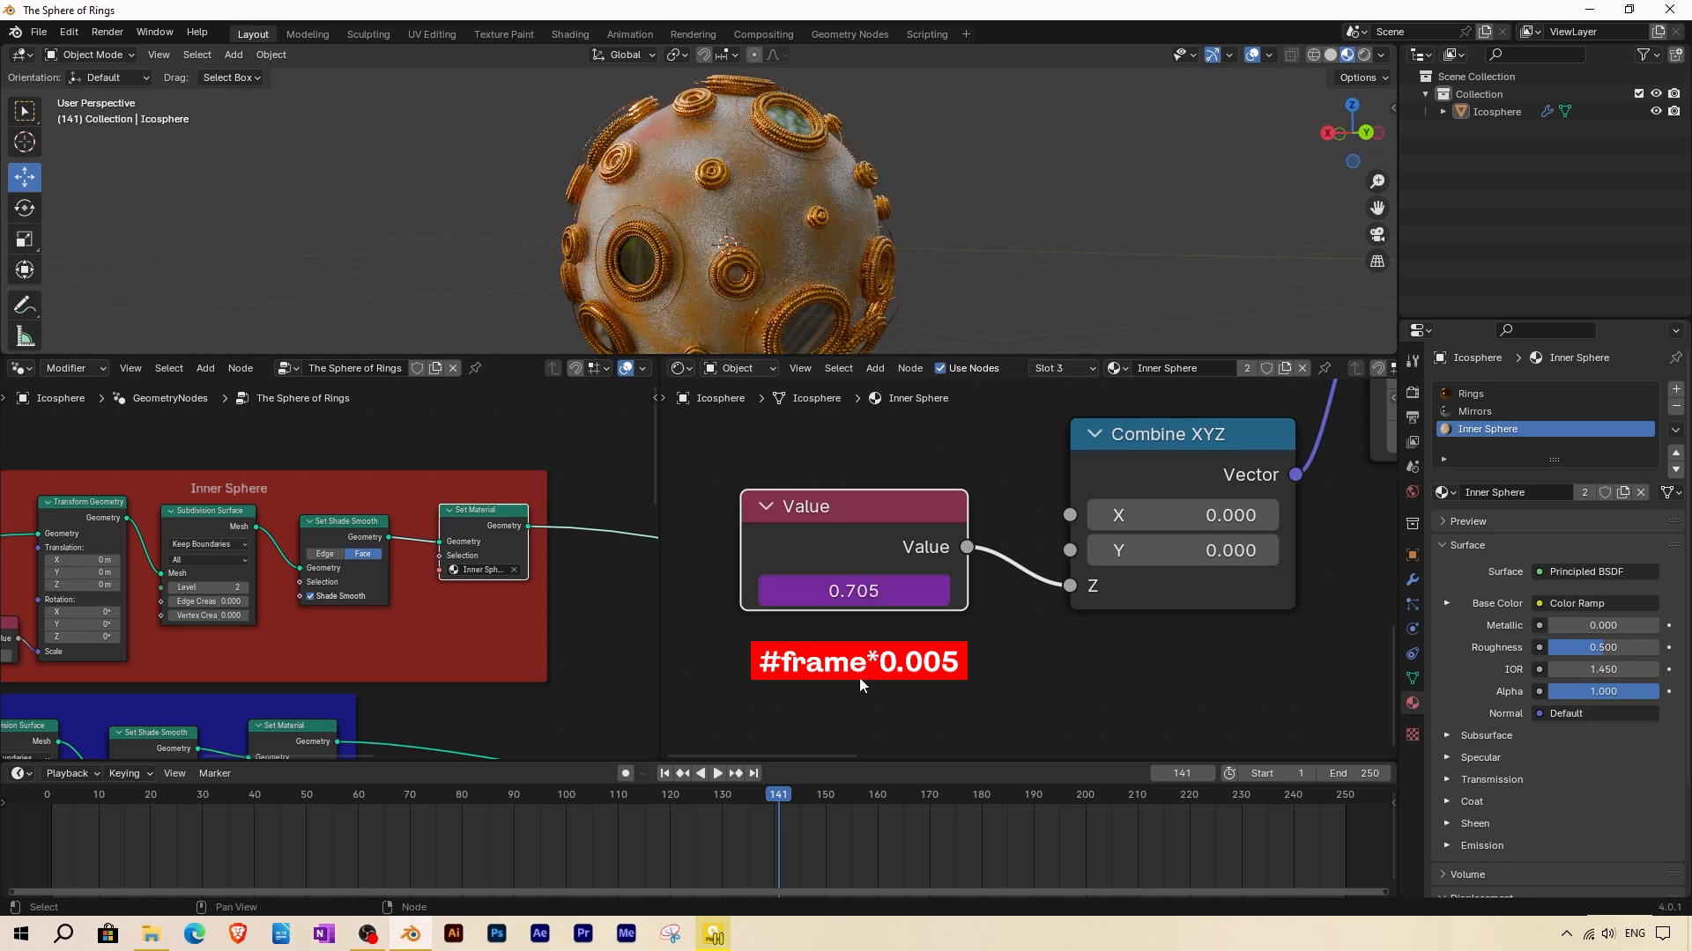
Go back to about frame 11 and play the animation to check the texture's rotation.
{"action": "left_click_drag", "start_coordinate": [779, 798], "coordinate": [104, 791]}
{"action": "key", "text": "space"}
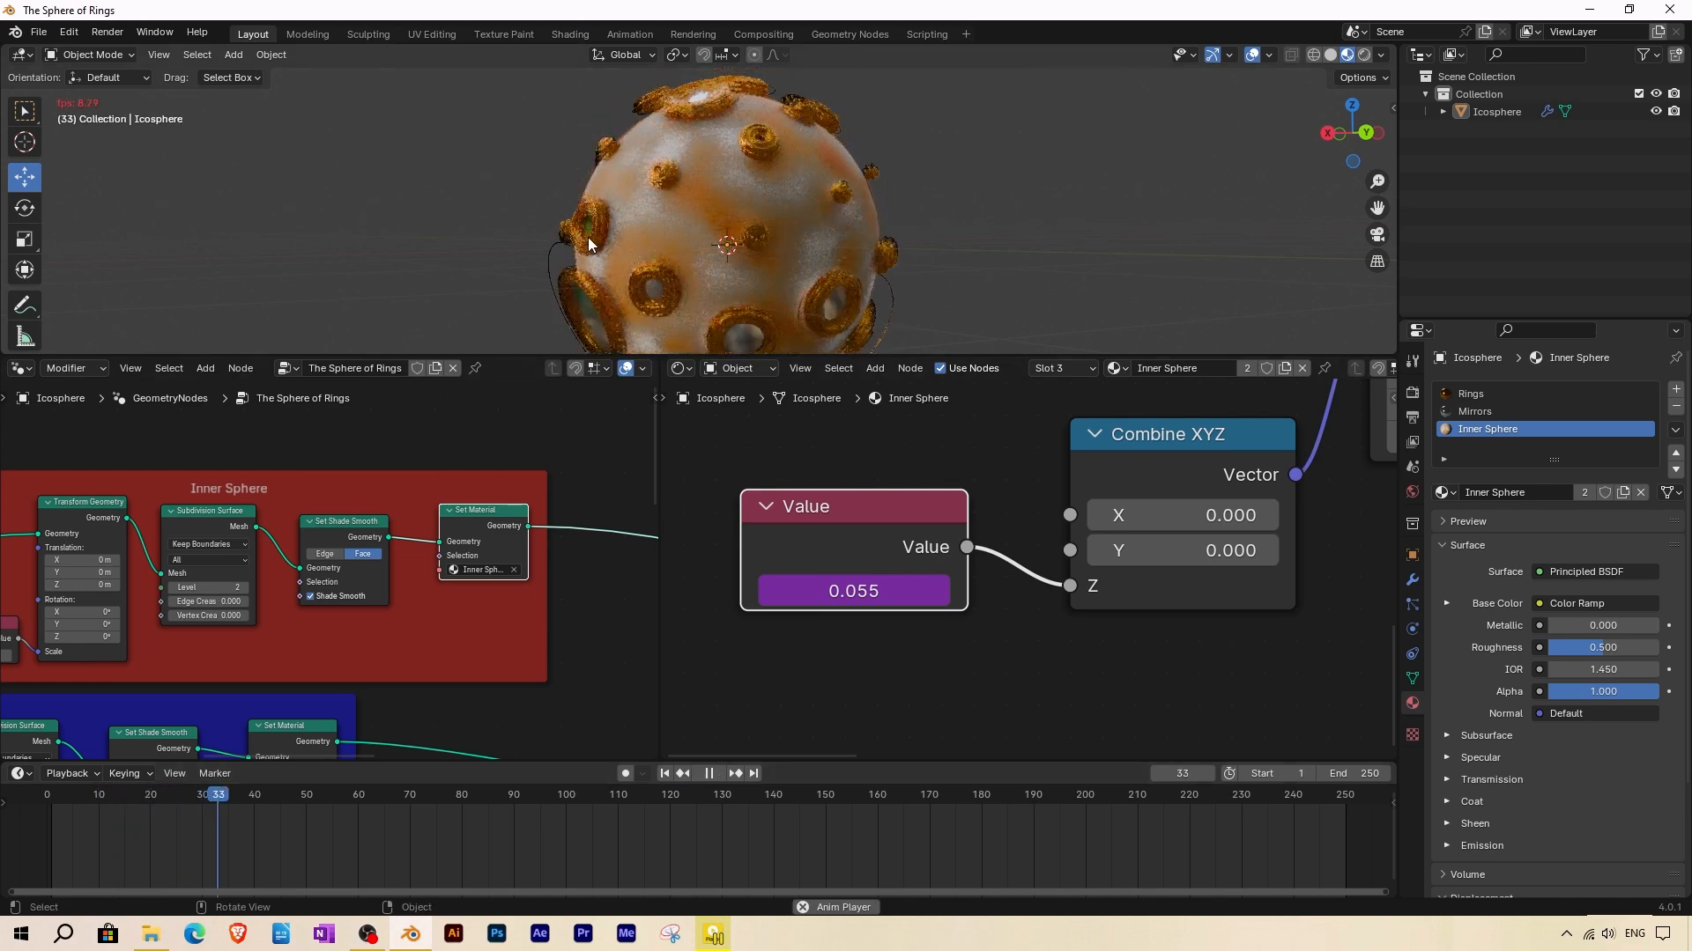
{"action": "key", "text": "space"}
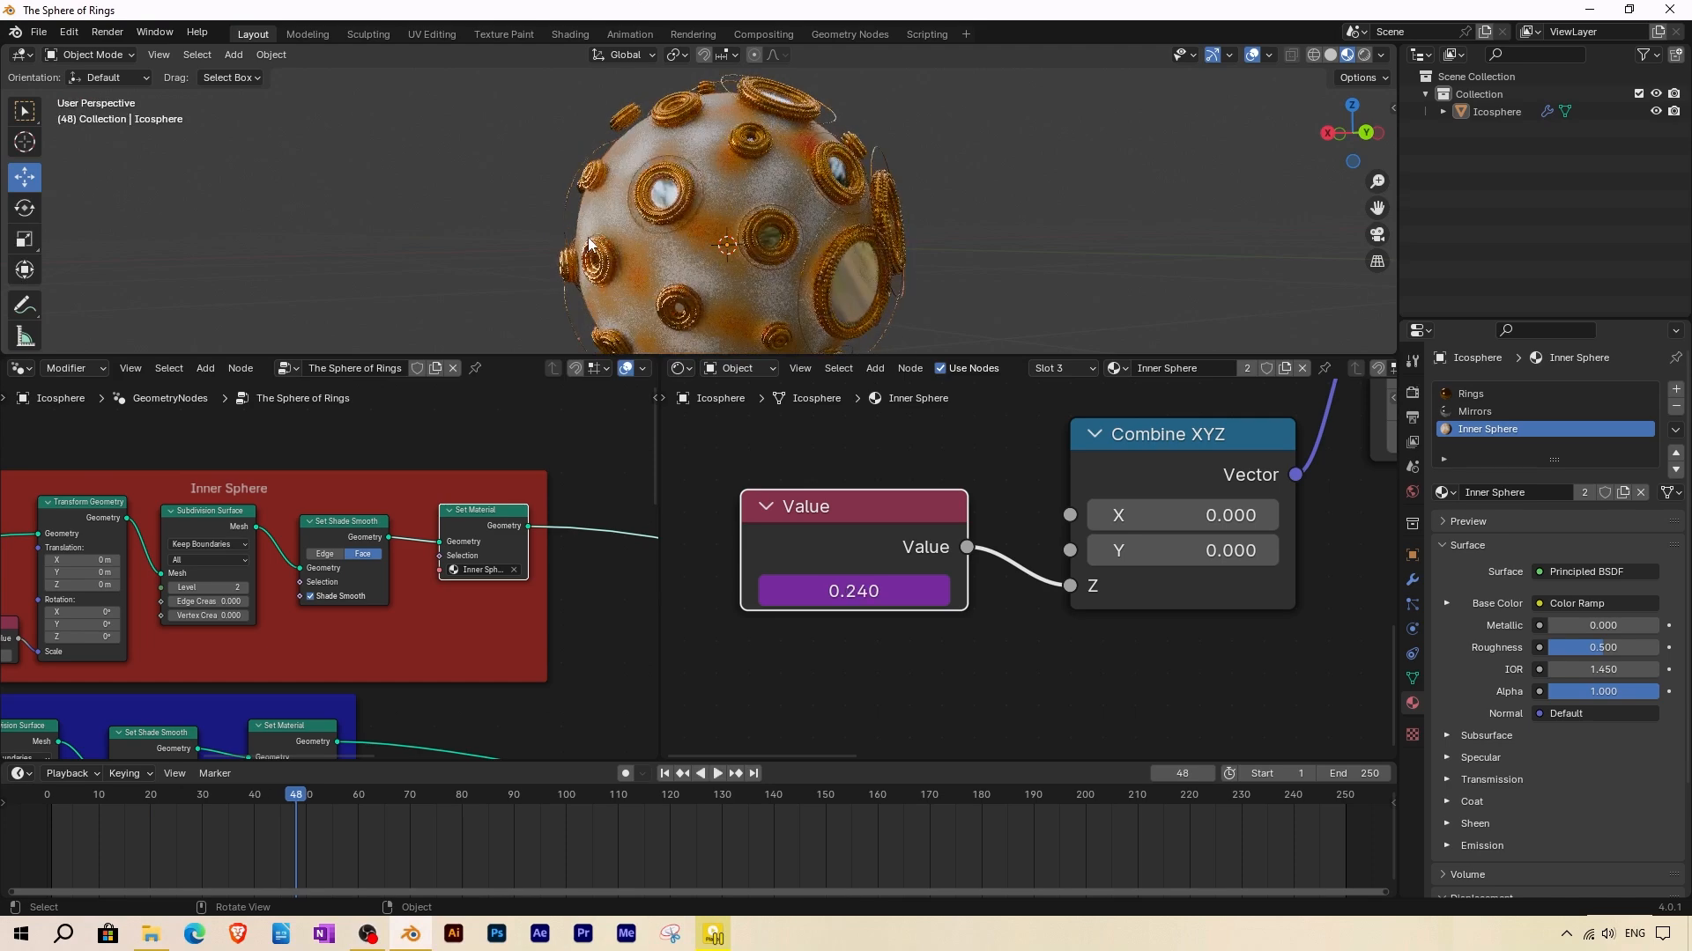
Bring the whole Inner Sphere material node tree into view and save the file.
{"action": "scroll", "coordinate": [939, 548], "scroll_direction": "down", "scroll_amount": 6}
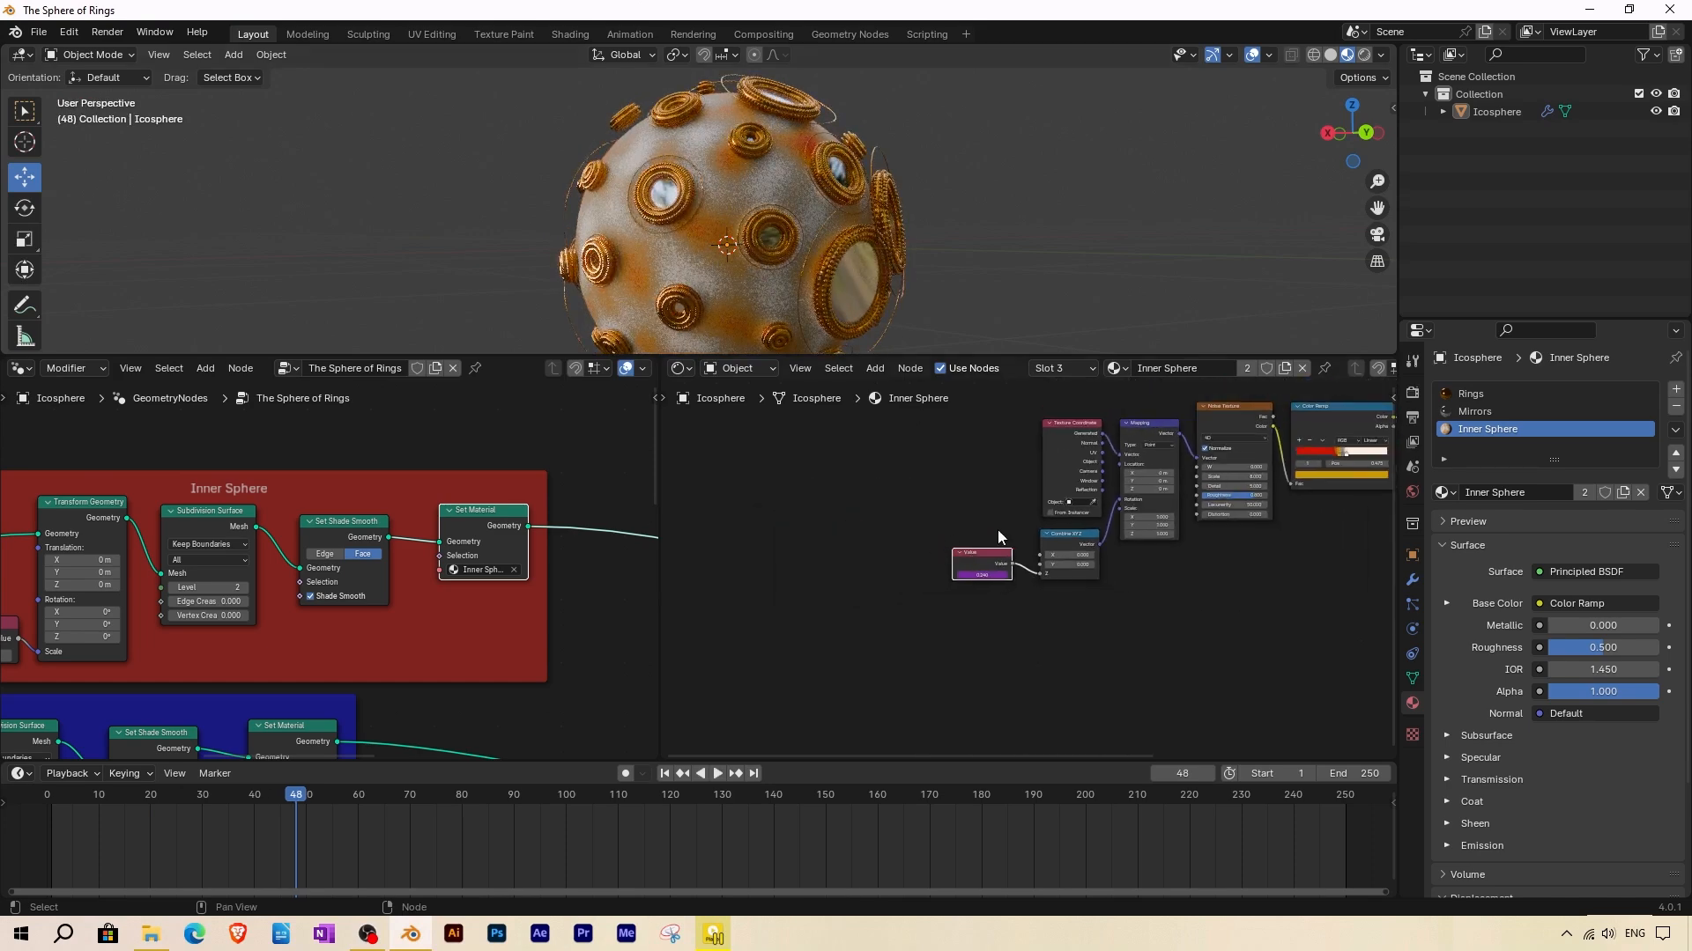
{"action": "middle_click_drag", "start_coordinate": [1058, 505], "coordinate": [802, 579]}
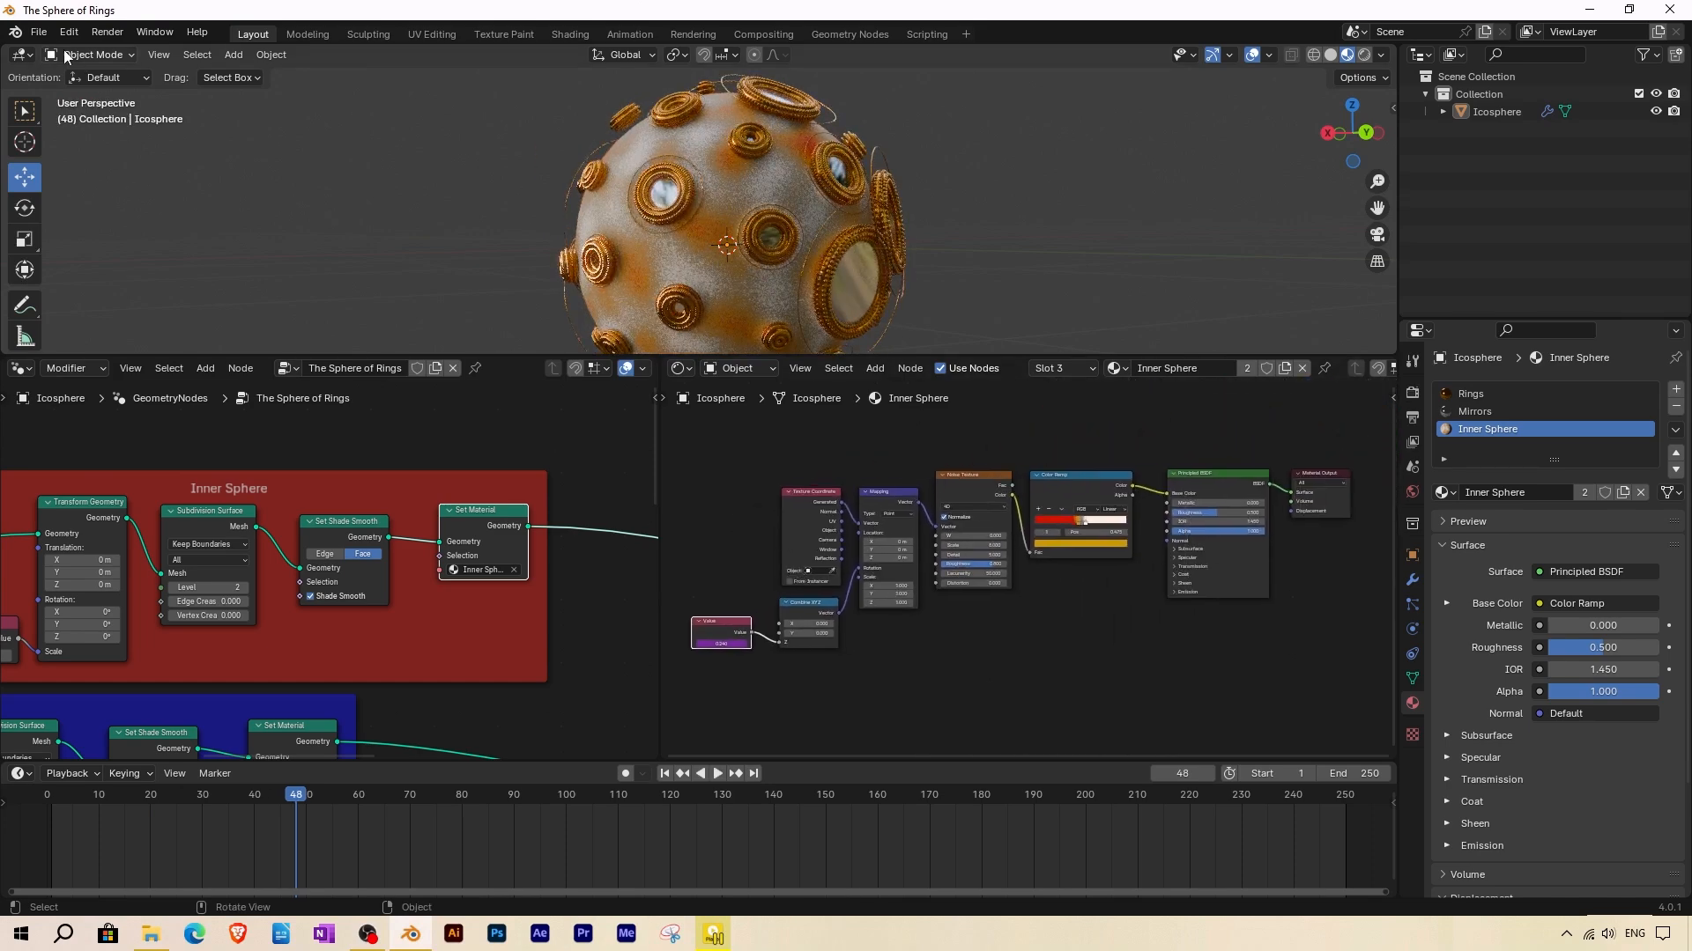
{"action": "left_click", "coordinate": [38, 31]}
{"action": "left_click", "coordinate": [67, 144]}
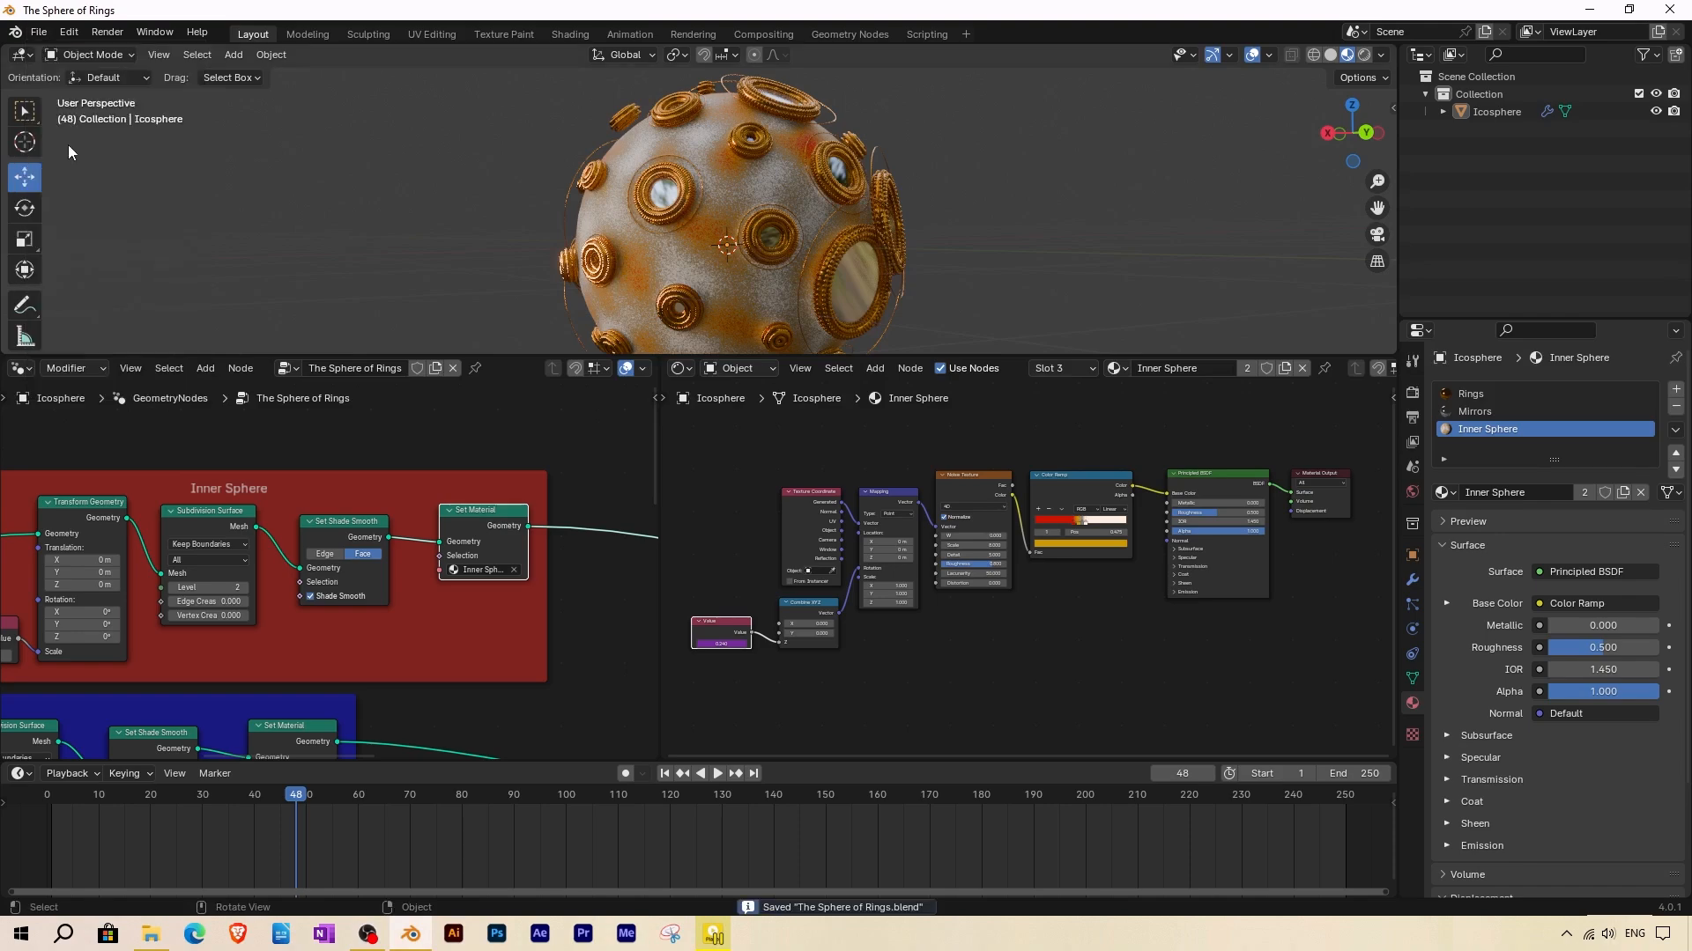